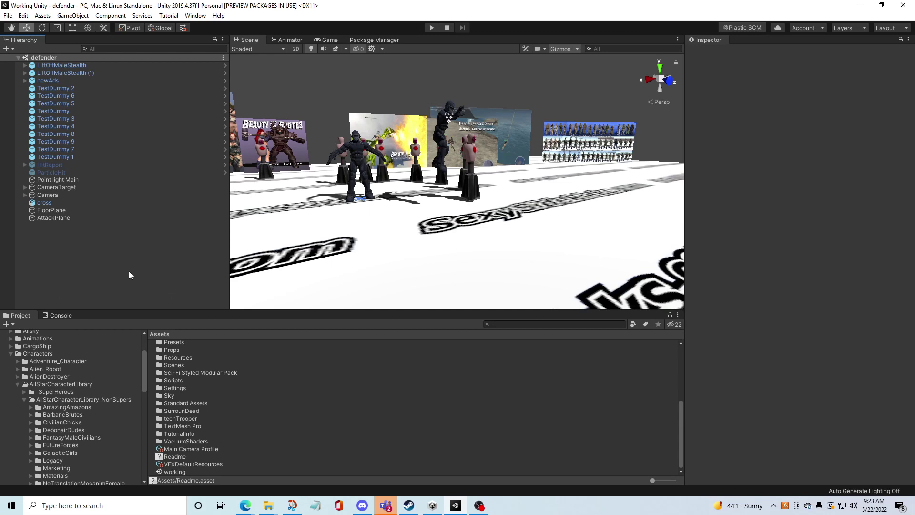
{"action": "left_click", "coordinate": [8, 16]}
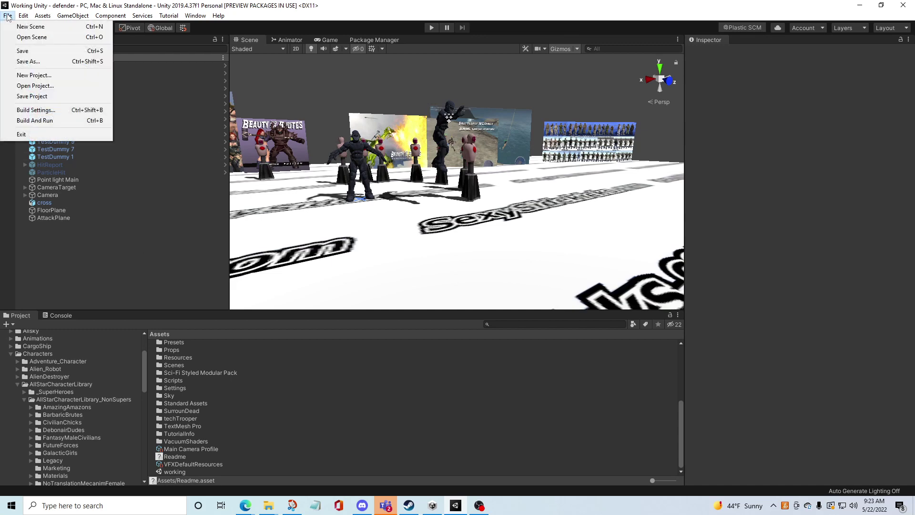
{"action": "left_click", "coordinate": [176, 295]}
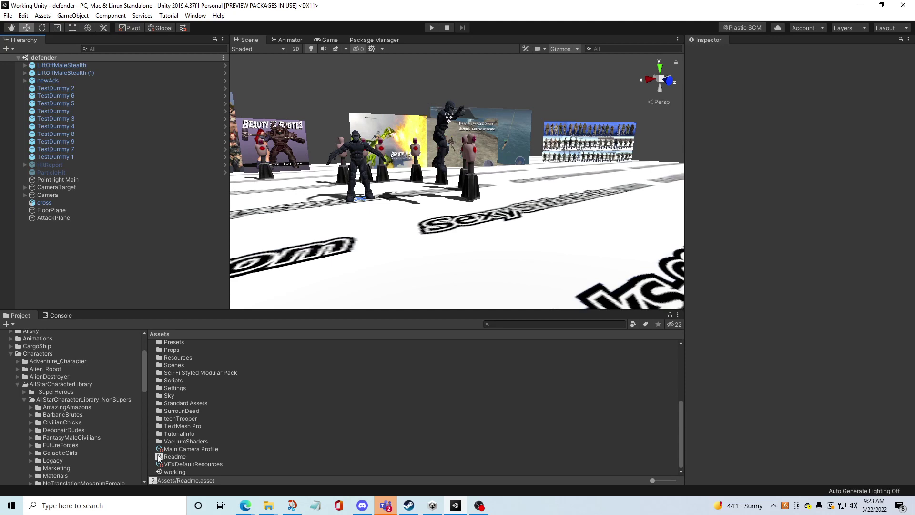
- Open the TestingA06 scene from the AmazingAmazons A06 folder and view its character from the front
{"action": "left_click", "coordinate": [64, 407]}
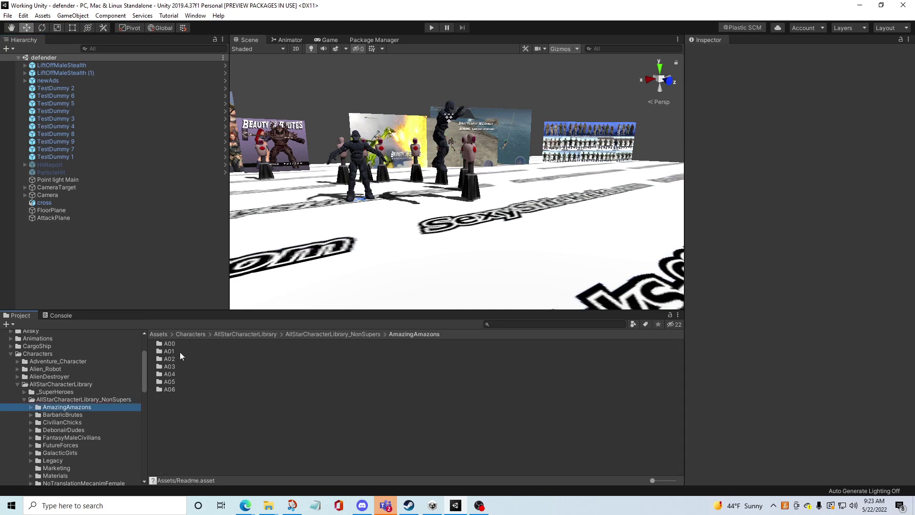
{"action": "double_click", "coordinate": [171, 390]}
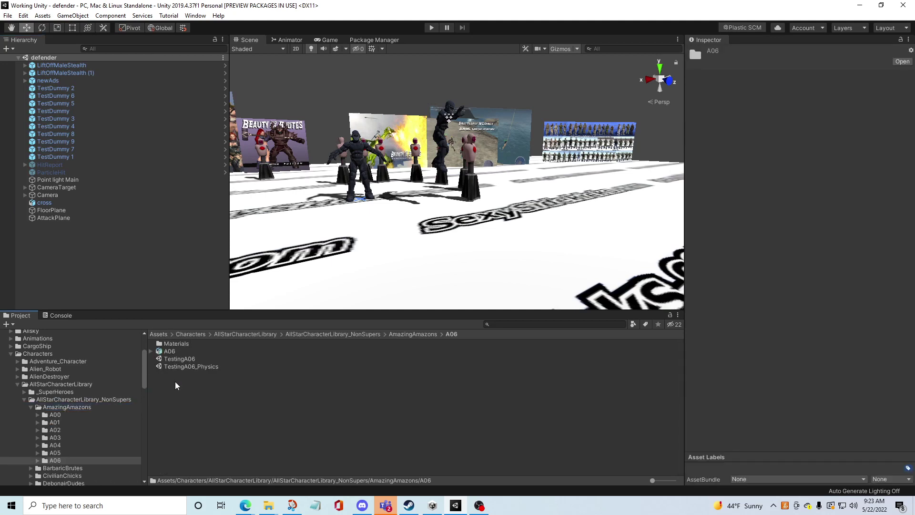
{"action": "double_click", "coordinate": [173, 360]}
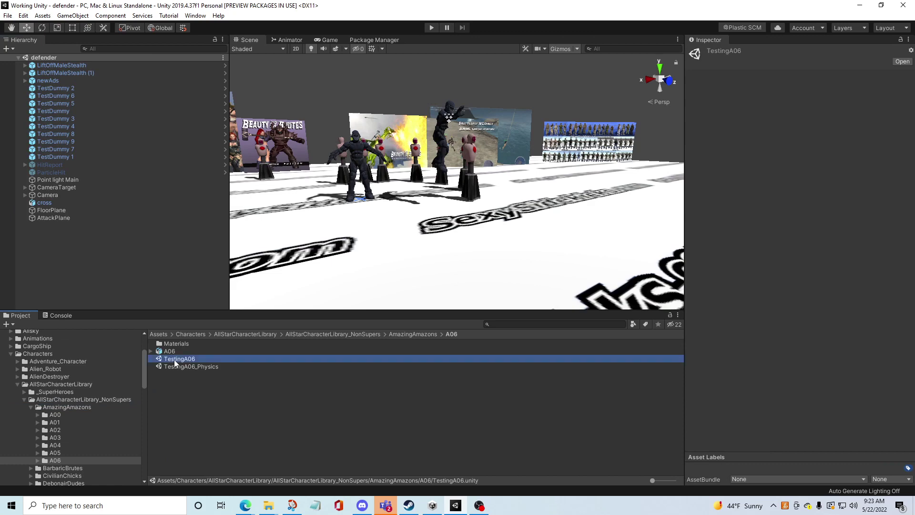
{"action": "scroll", "coordinate": [415, 220], "scroll_direction": "up", "scroll_amount": 10}
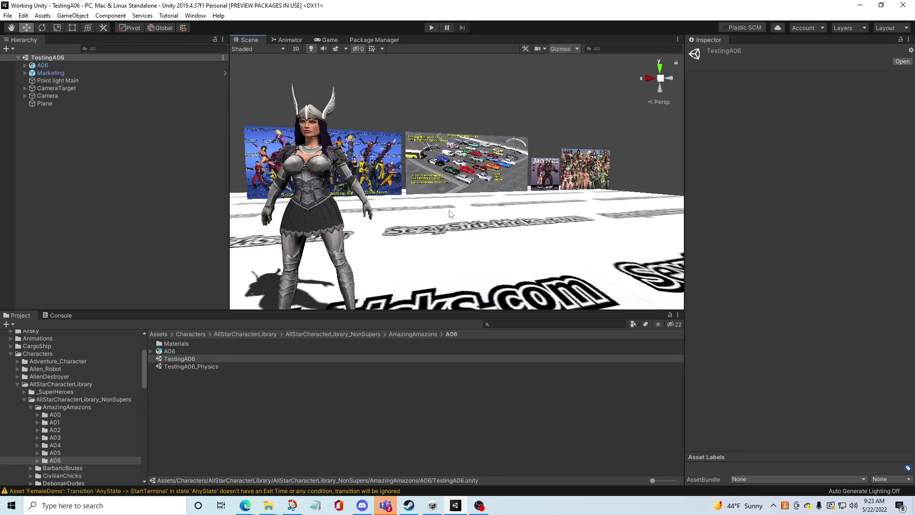
{"action": "scroll", "coordinate": [436, 216], "scroll_direction": "down", "scroll_amount": 3}
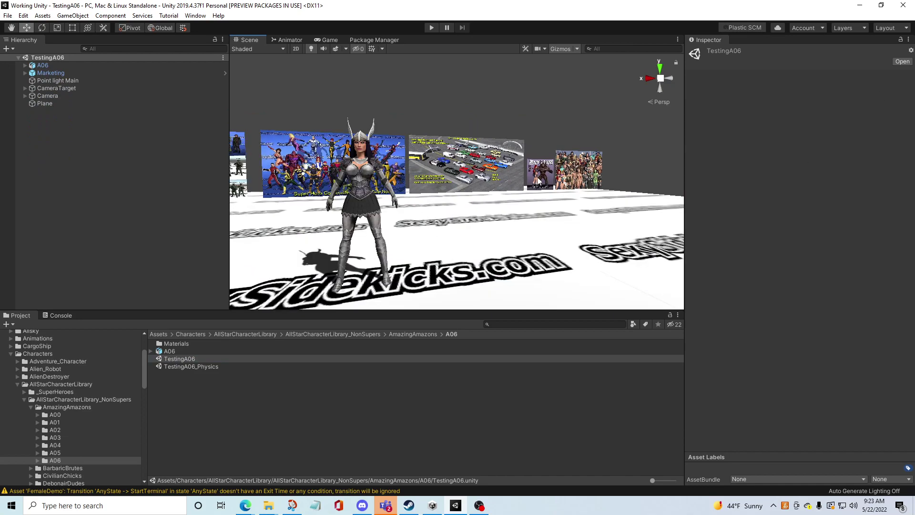
{"action": "right_click_drag", "start_coordinate": [538, 181], "coordinate": [458, 190]}
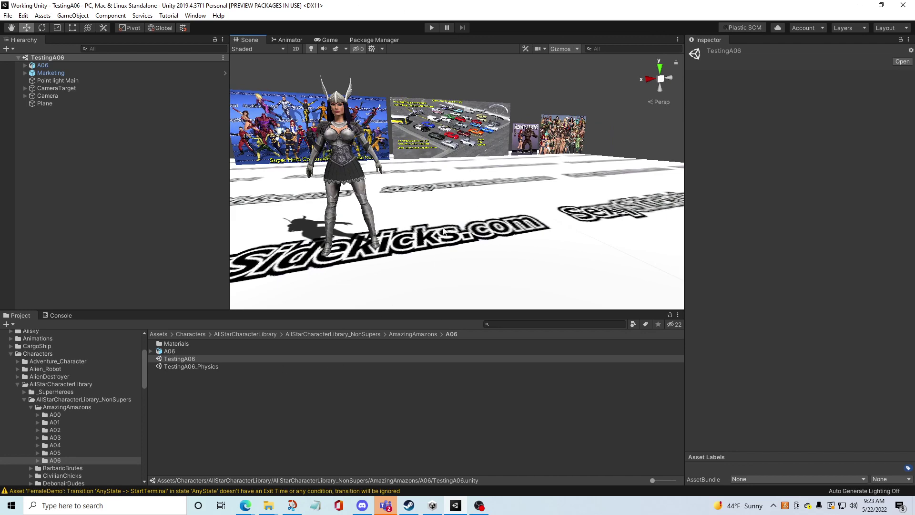
{"action": "left_click_drag", "start_coordinate": [438, 234], "coordinate": [366, 236], "text": "alt"}
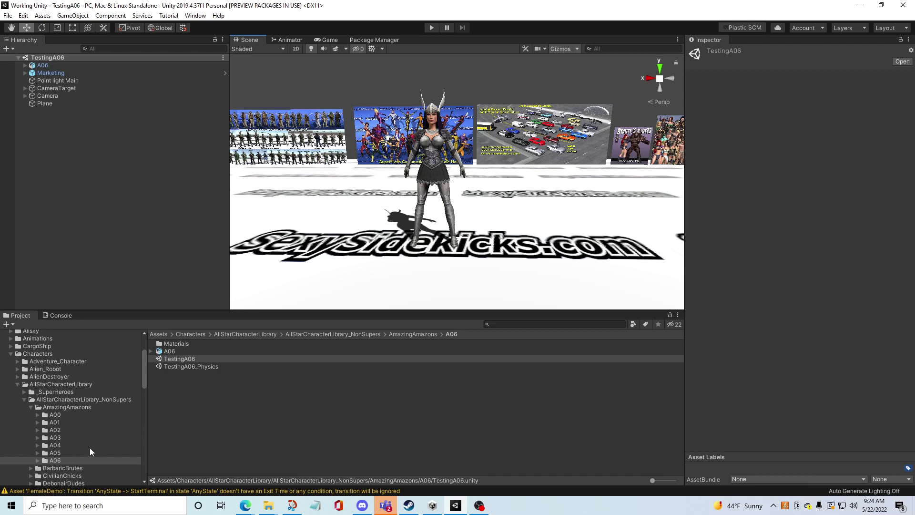
- Open the TestingF01 scene from the FutureForces folder and view its character up close
{"action": "scroll", "coordinate": [90, 449], "scroll_direction": "down", "scroll_amount": 3}
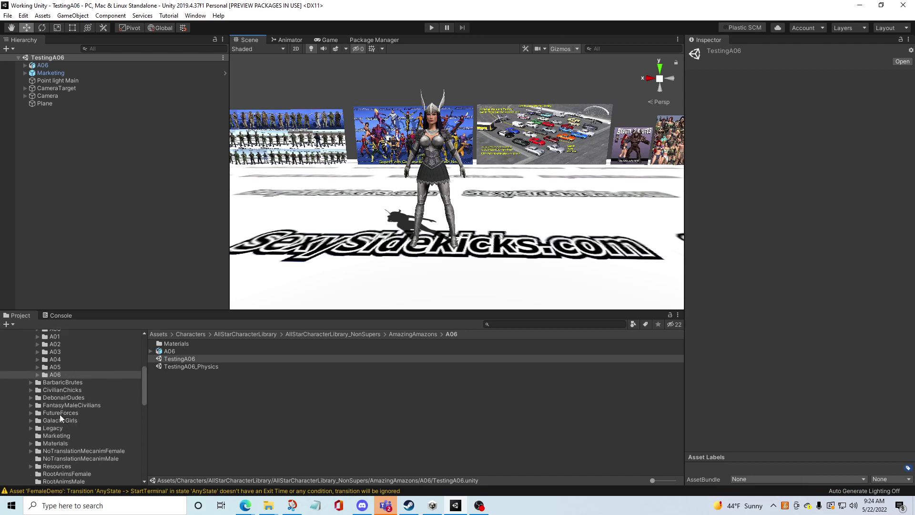
{"action": "left_click", "coordinate": [56, 413]}
{"action": "left_click", "coordinate": [180, 398]}
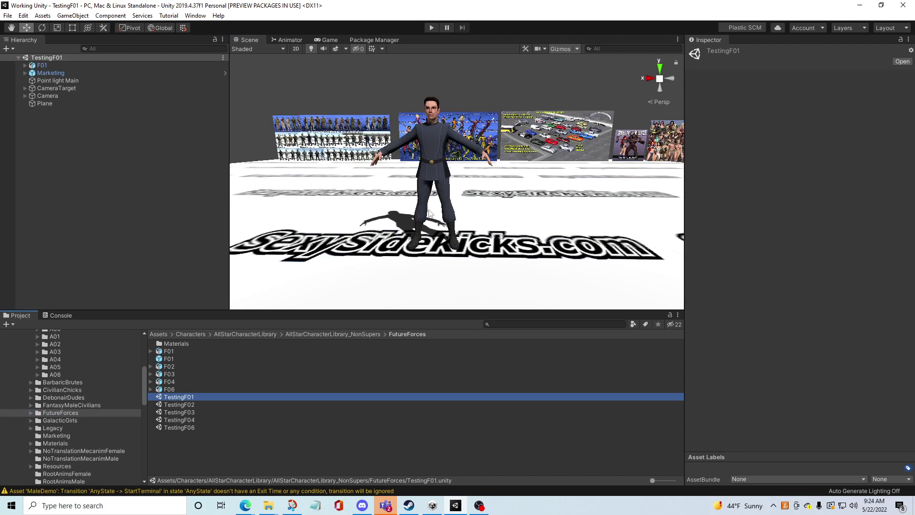
{"action": "scroll", "coordinate": [429, 213], "scroll_direction": "up", "scroll_amount": 2}
{"action": "middle_click_drag", "start_coordinate": [473, 149], "coordinate": [494, 155]}
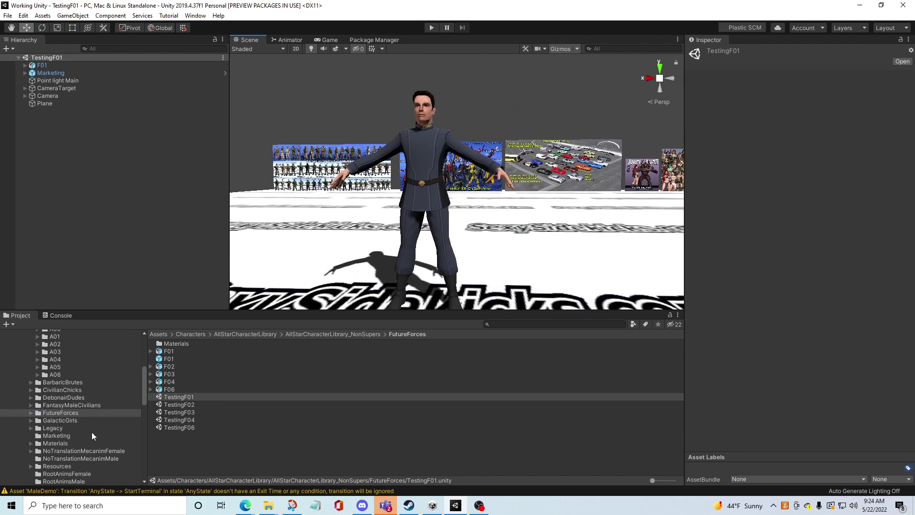
- Open the TestingA00 scene from the AmazingAmazons A00 folder
{"action": "scroll", "coordinate": [80, 386], "scroll_direction": "up", "scroll_amount": 4}
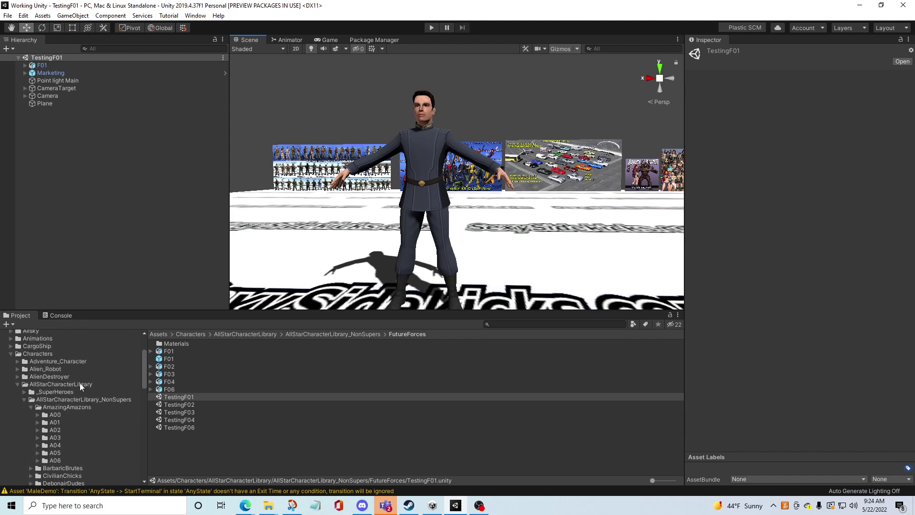
{"action": "left_click", "coordinate": [67, 414]}
{"action": "double_click", "coordinate": [168, 358]}
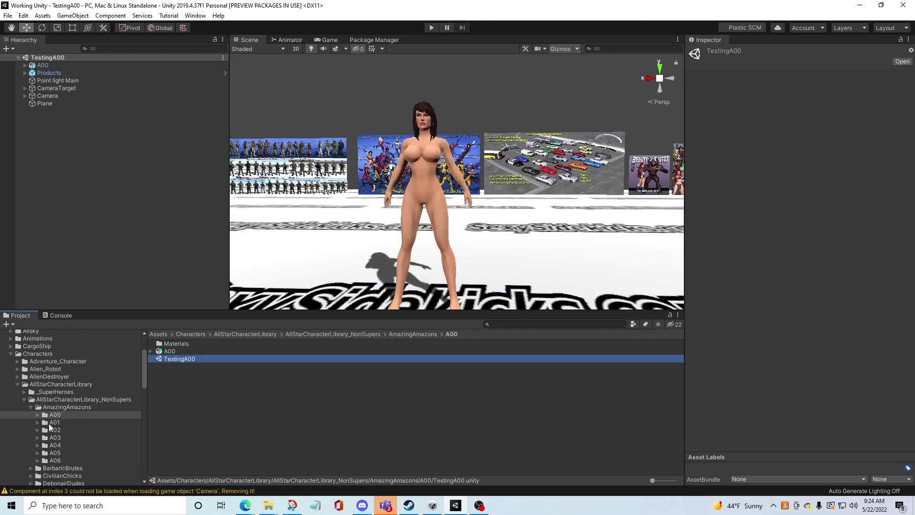
- Open the TestingA01 scene from the AmazingAmazons A01 folder and delete its Marketing object
{"action": "left_click", "coordinate": [49, 422]}
{"action": "double_click", "coordinate": [175, 367]}
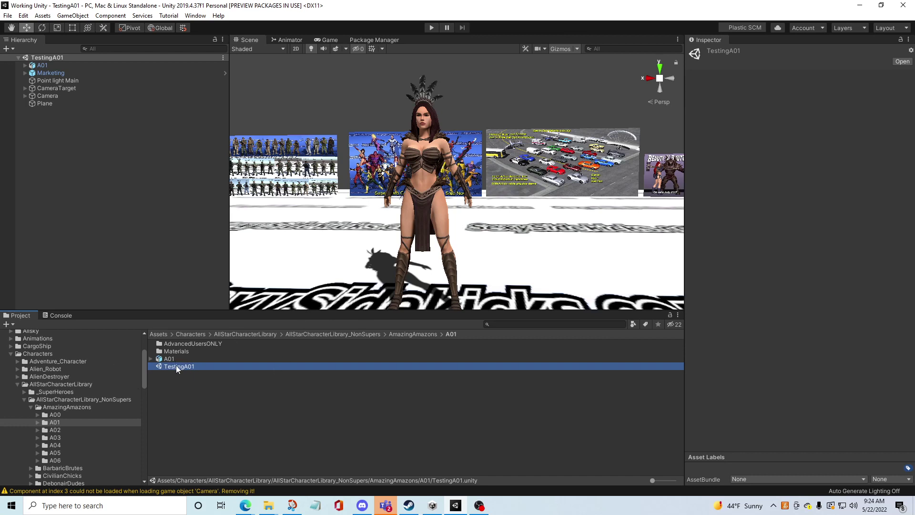
{"action": "left_click", "coordinate": [58, 73]}
{"action": "key", "text": "Delete"}
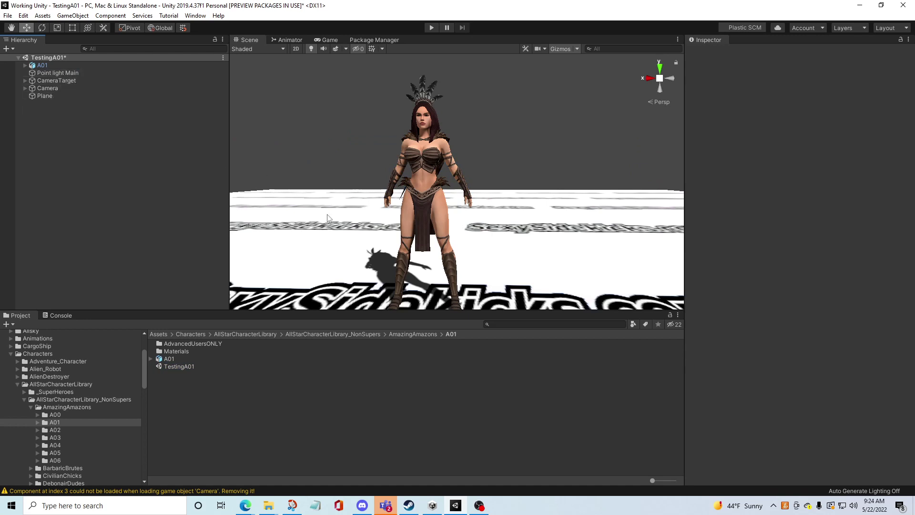
- Create an empty game object at the root of the TestingA01 scene
{"action": "right_click", "coordinate": [49, 143]}
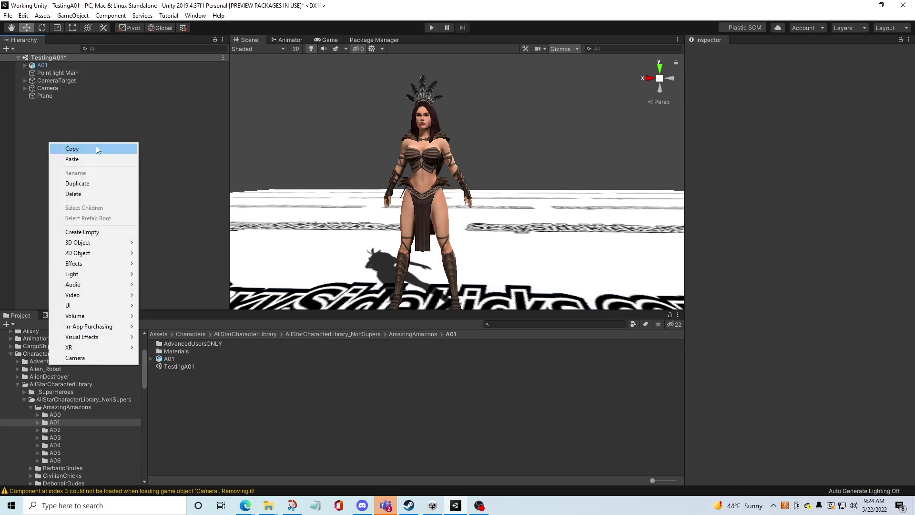
{"action": "left_click", "coordinate": [104, 233]}
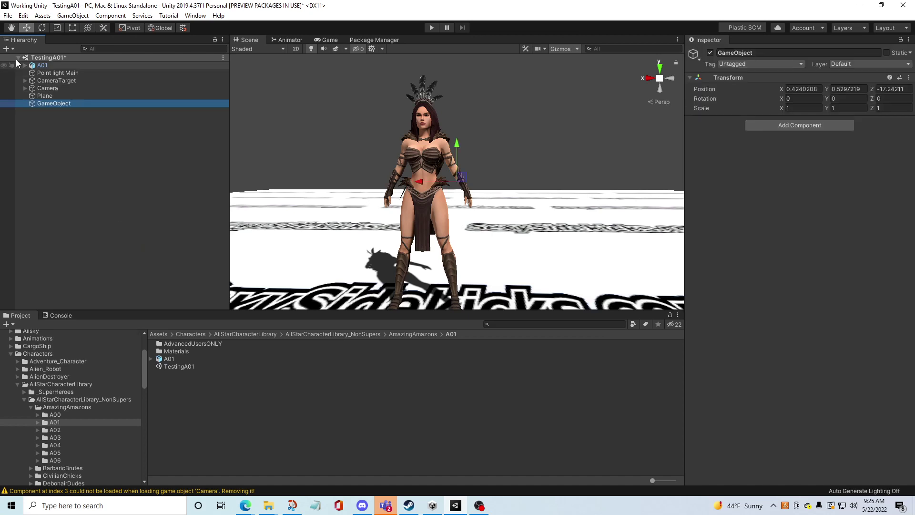
- Move A01 below the empty GameObject in the scene hierarchy and return it to the first place
{"action": "left_click", "coordinate": [40, 66]}
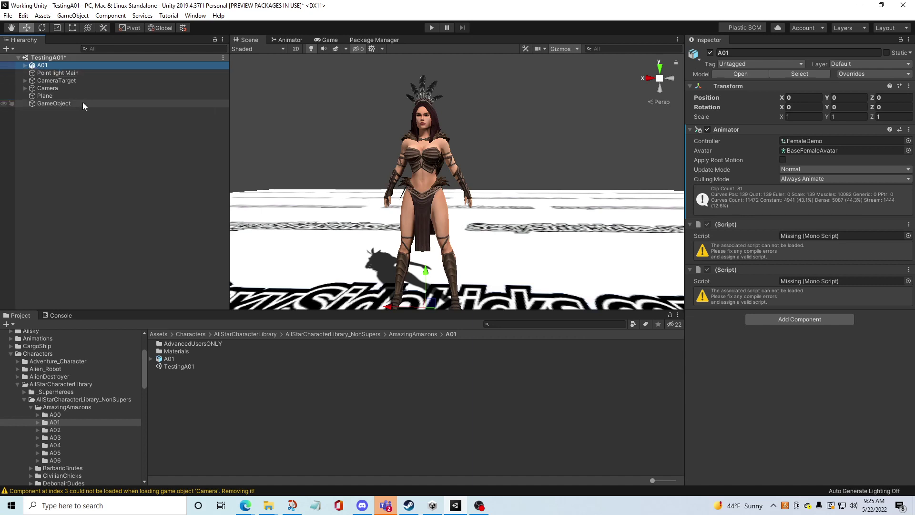
{"action": "left_click_drag", "start_coordinate": [47, 65], "coordinate": [93, 151]}
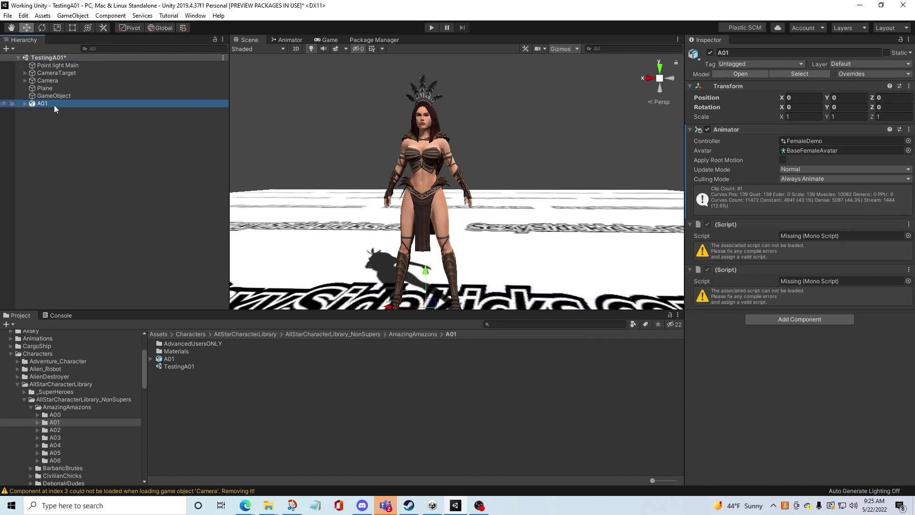
{"action": "left_click_drag", "start_coordinate": [34, 106], "coordinate": [80, 130]}
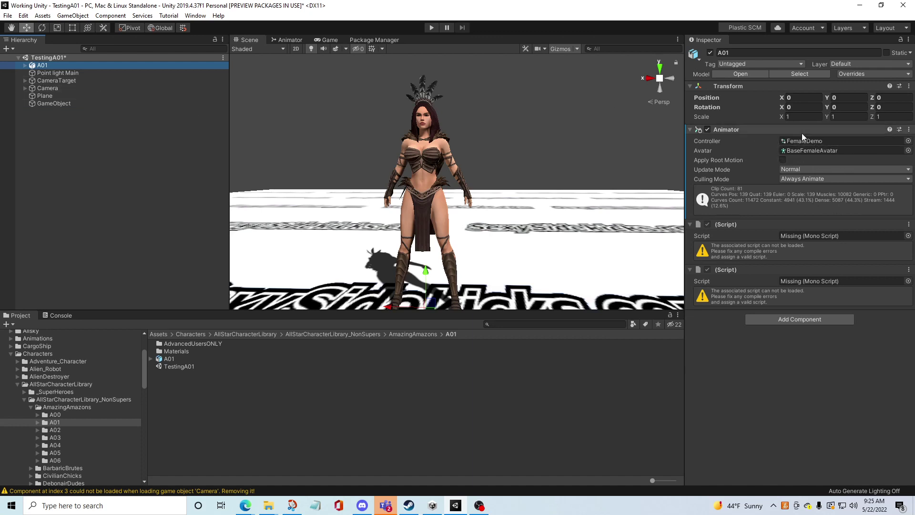
- Remove both missing script components from the A01 character
{"action": "right_click", "coordinate": [756, 223]}
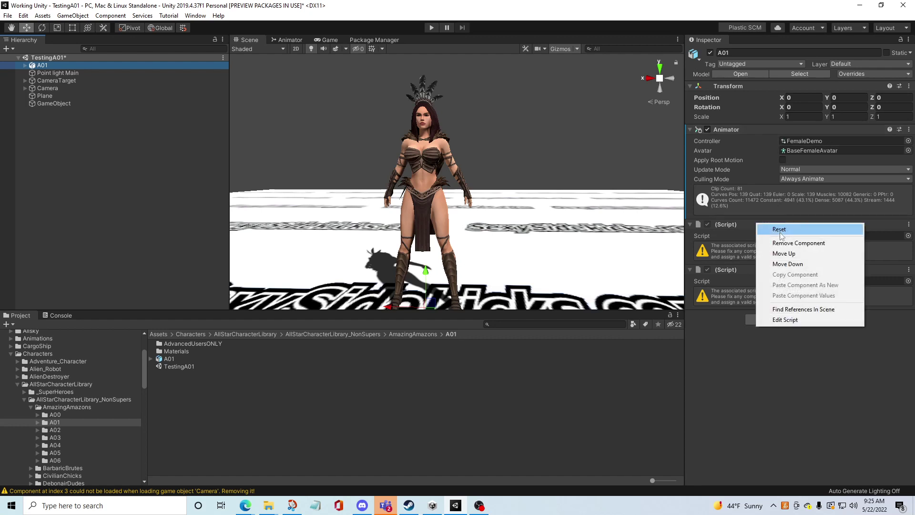
{"action": "left_click", "coordinate": [779, 243]}
{"action": "right_click", "coordinate": [763, 224]}
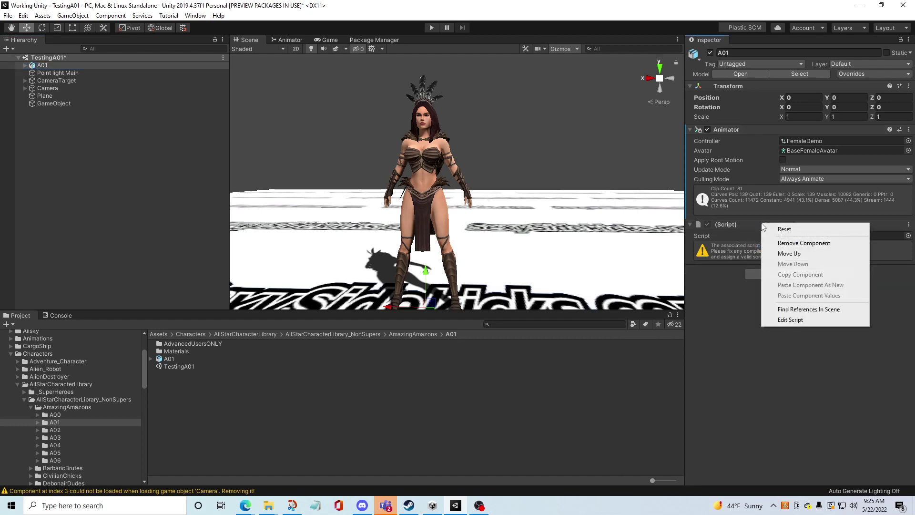
{"action": "left_click", "coordinate": [800, 244]}
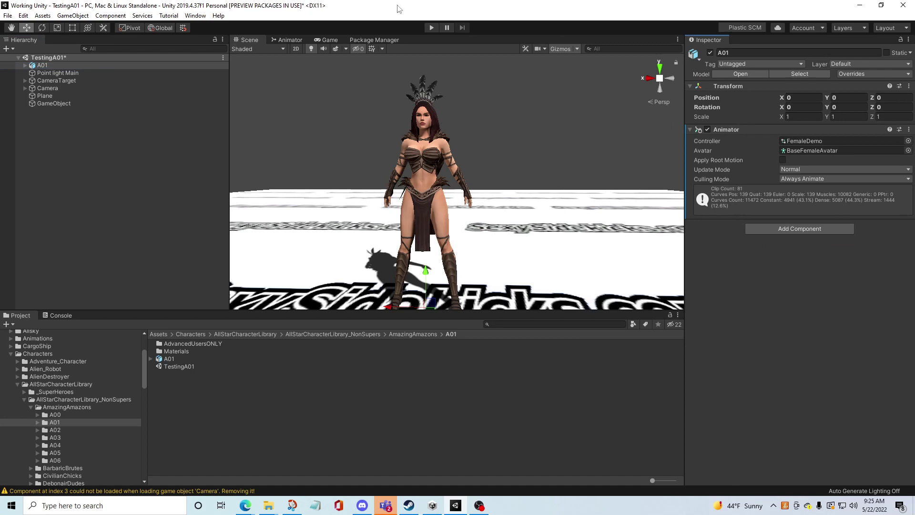
- Play the scene, check A01's active animator state and its motion in the scene, and stop playback
{"action": "left_click", "coordinate": [432, 28]}
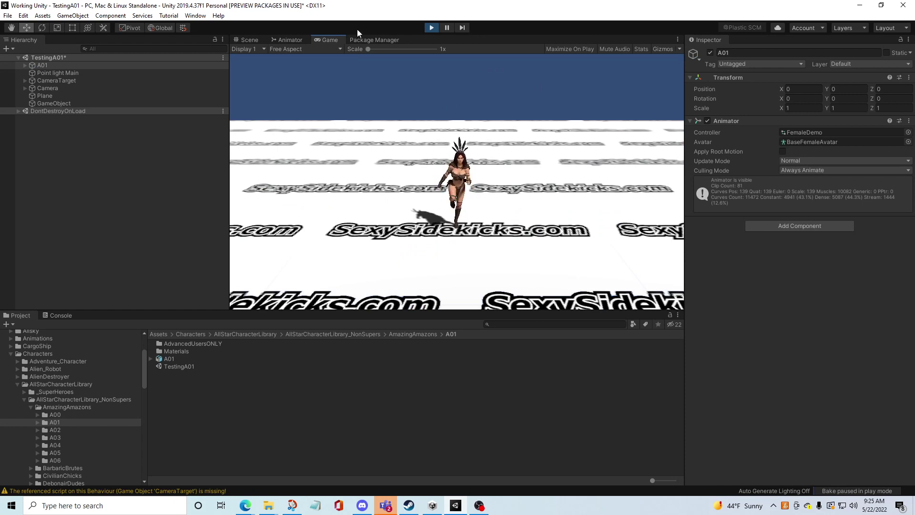
{"action": "left_click", "coordinate": [286, 40]}
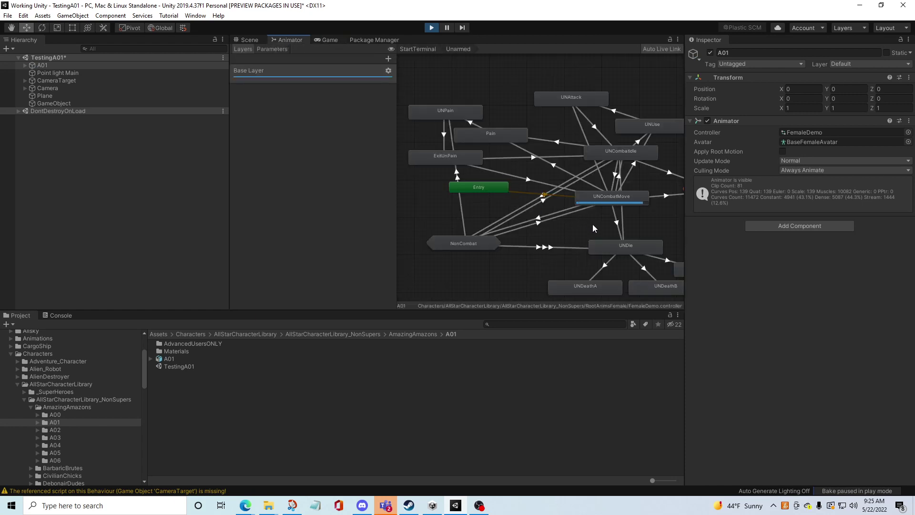
{"action": "left_click", "coordinate": [249, 40]}
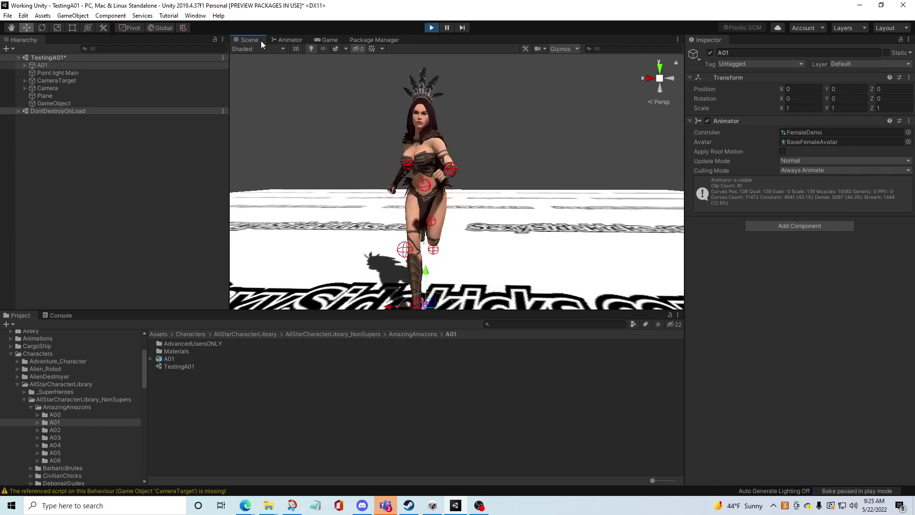
{"action": "left_click", "coordinate": [431, 28]}
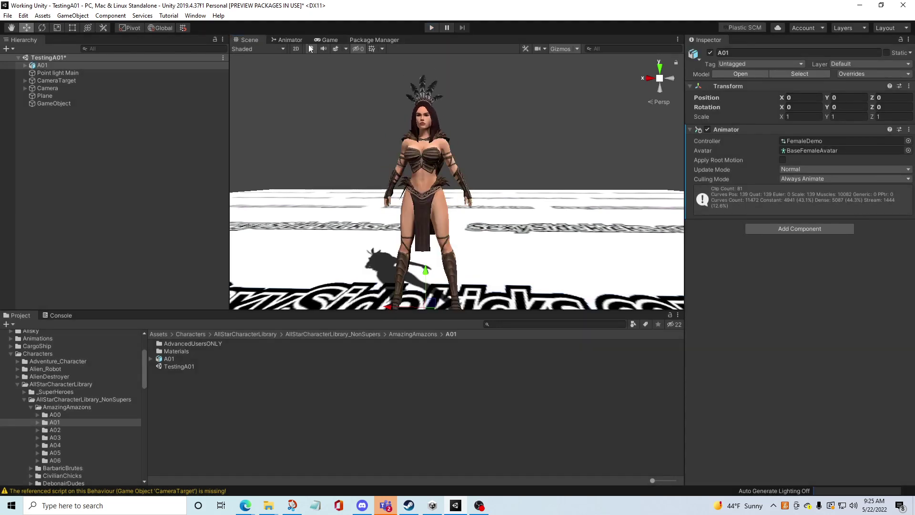
- Examine the FemaleDemo animator graph and inspect the motion and transitions of the UNCombatMove state
{"action": "left_click", "coordinate": [287, 40]}
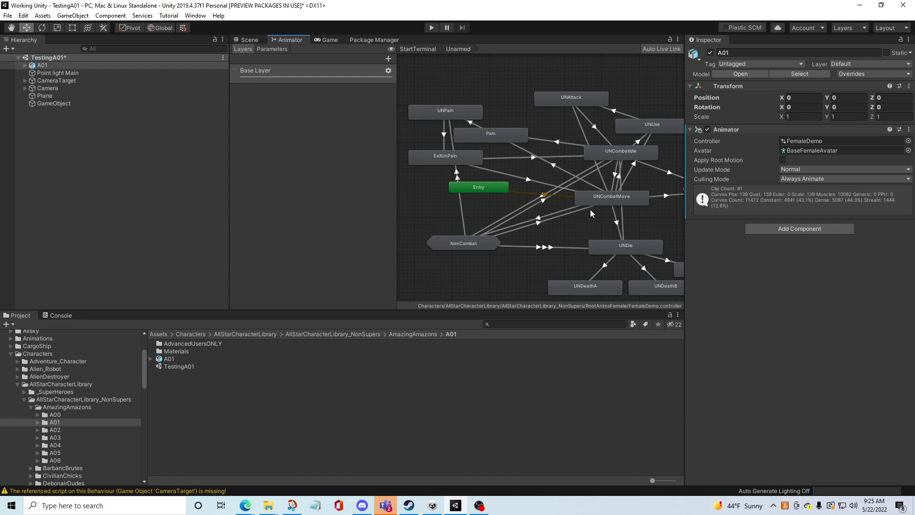
{"action": "scroll", "coordinate": [590, 209], "scroll_direction": "down", "scroll_amount": 3}
{"action": "middle_click_drag", "start_coordinate": [641, 208], "coordinate": [572, 192]}
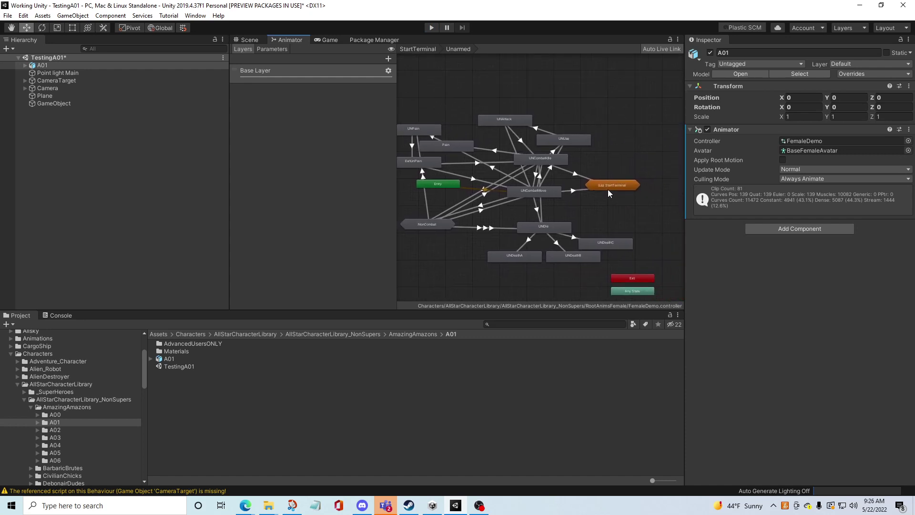
{"action": "scroll", "coordinate": [610, 186], "scroll_direction": "up", "scroll_amount": 3}
{"action": "scroll", "coordinate": [596, 236], "scroll_direction": "down", "scroll_amount": 2}
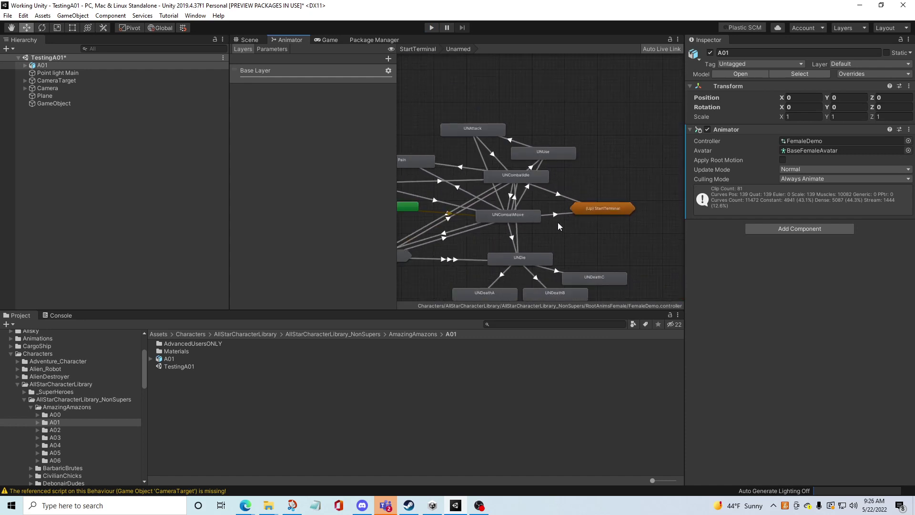
{"action": "left_click", "coordinate": [524, 219]}
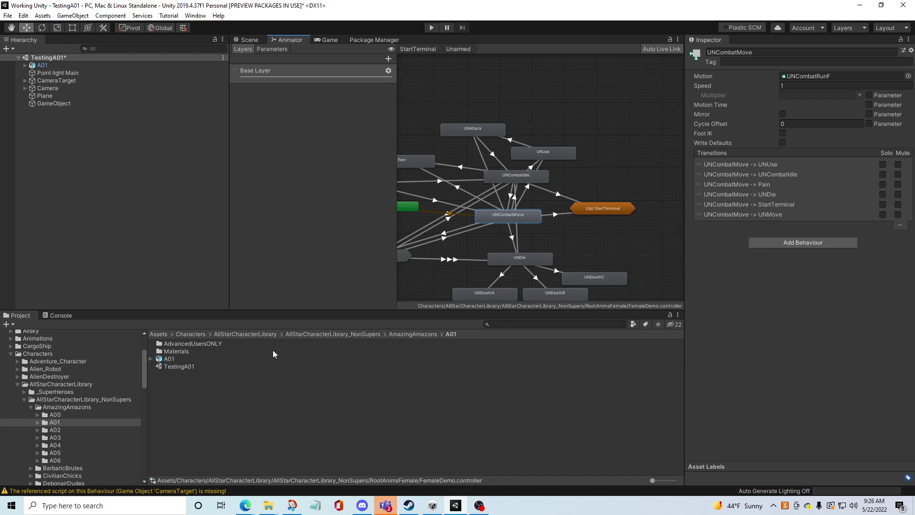
- Locate the FemaleDemo controller in the RootAnimsFemale folder of AllStarCharacterLibrary_NonSupers and reveal it in File Explorer
{"action": "left_click", "coordinate": [348, 334]}
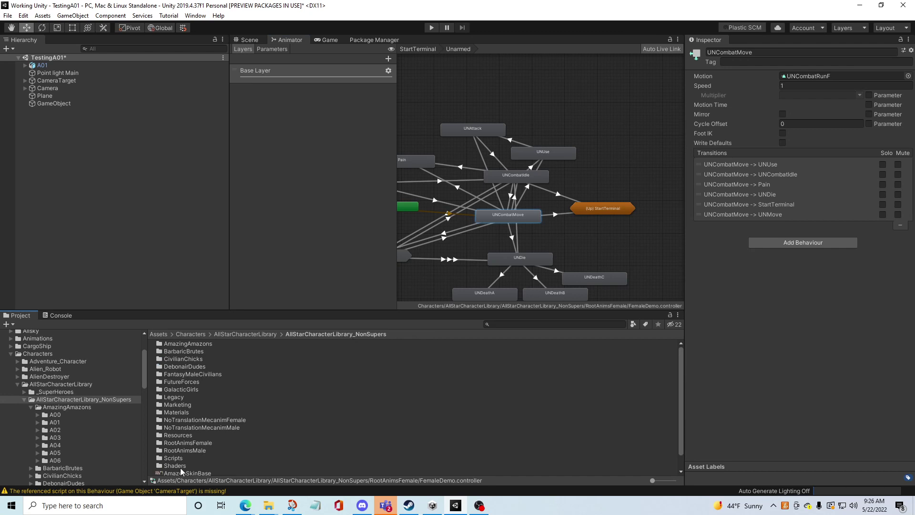
{"action": "scroll", "coordinate": [176, 431], "scroll_direction": "down", "scroll_amount": 2}
{"action": "double_click", "coordinate": [193, 427]}
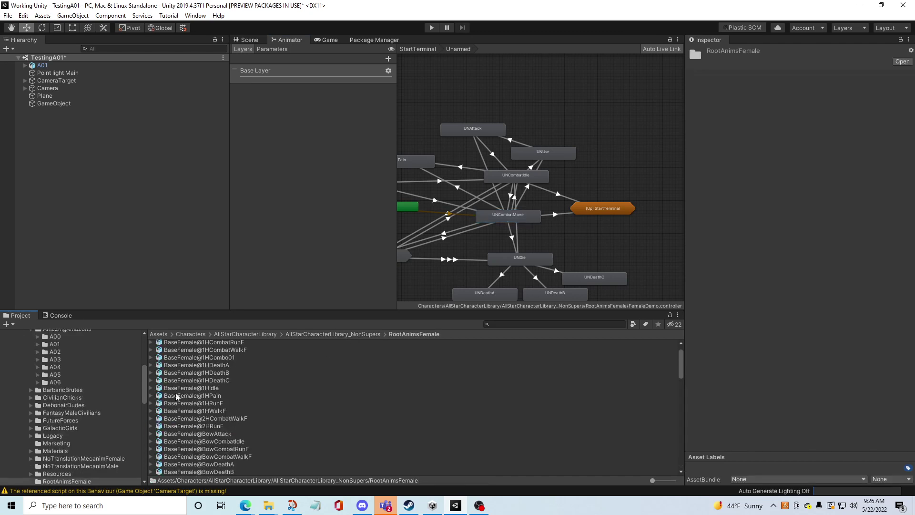
{"action": "scroll", "coordinate": [213, 379], "scroll_direction": "down", "scroll_amount": 15}
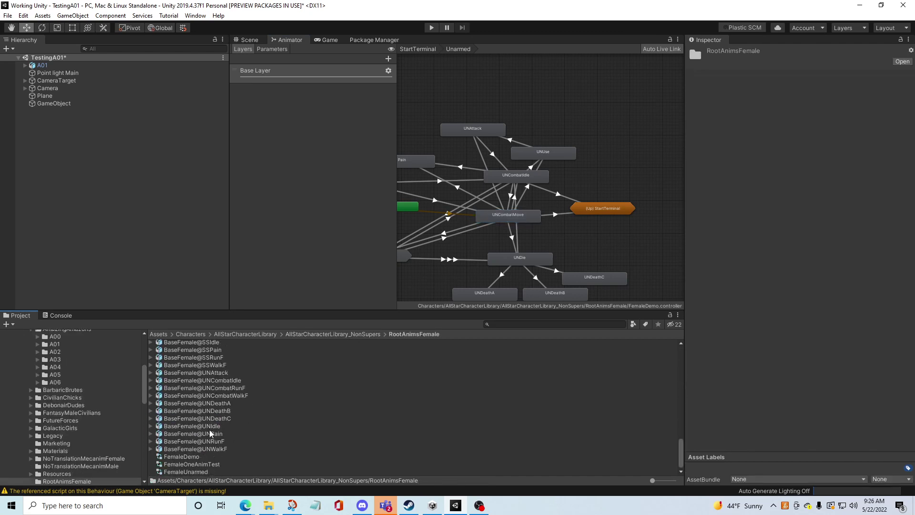
{"action": "left_click", "coordinate": [190, 454]}
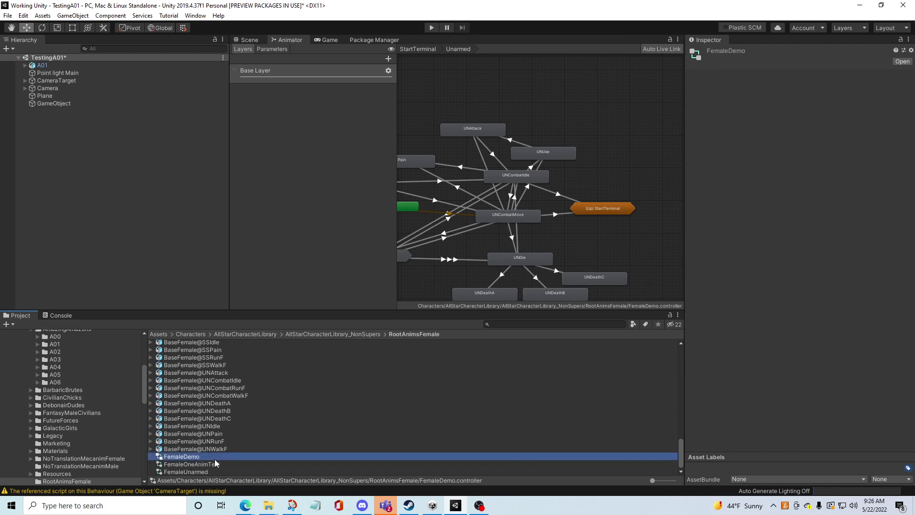
{"action": "right_click", "coordinate": [184, 459]}
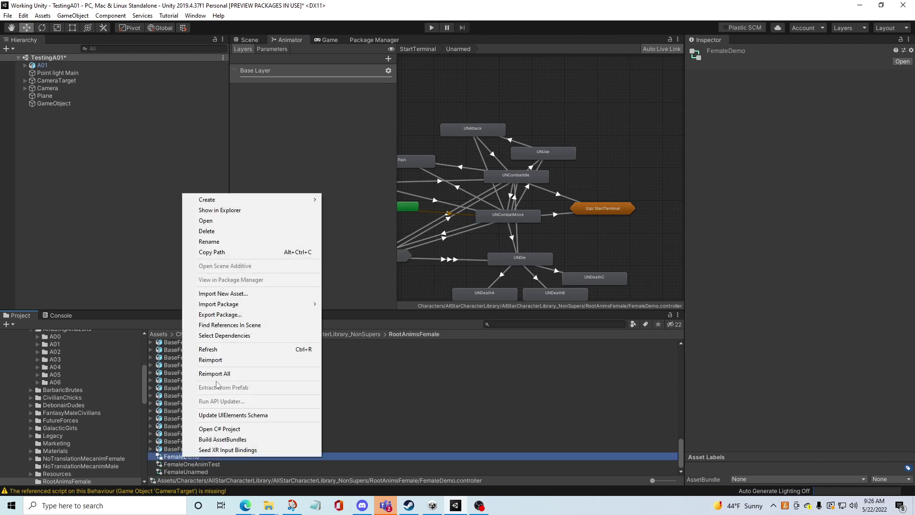
{"action": "left_click", "coordinate": [213, 208]}
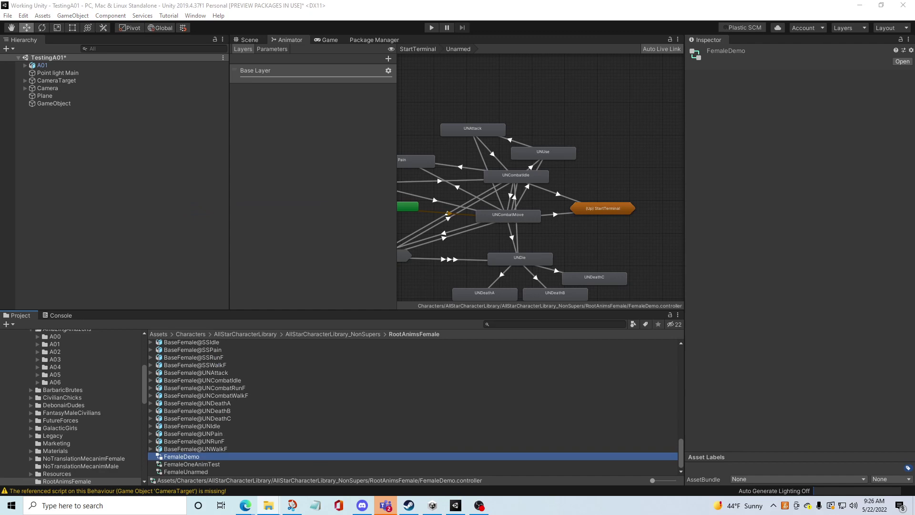
- Make three copies of FemaleDemo.controller in the RootAnimsFemale folder
{"action": "scroll", "coordinate": [354, 325], "scroll_direction": "up", "scroll_amount": 10}
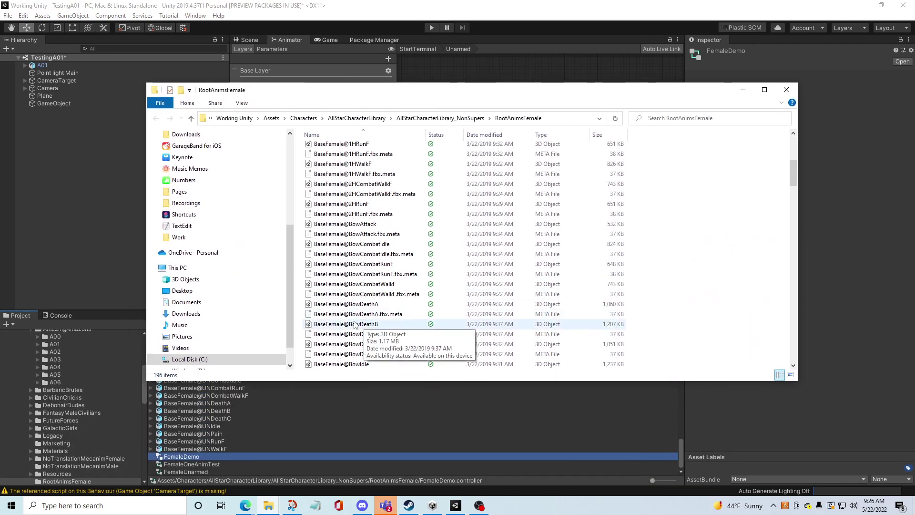
{"action": "scroll", "coordinate": [354, 325], "scroll_direction": "down", "scroll_amount": 20}
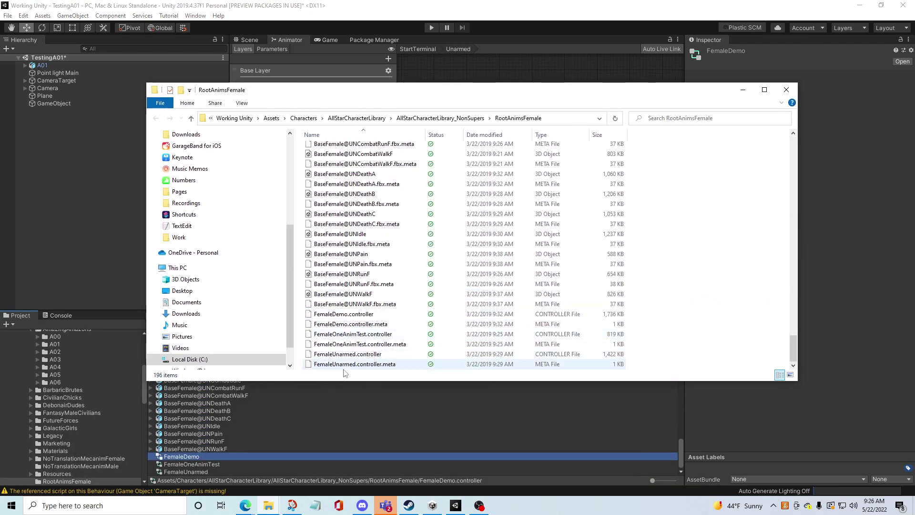
{"action": "left_click", "coordinate": [353, 314]}
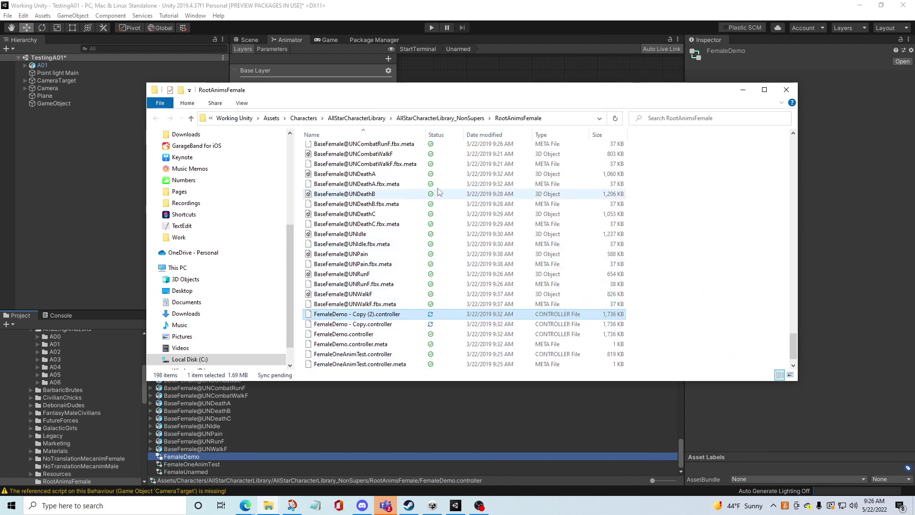
{"action": "key", "text": "ctrl+v"}
{"action": "key", "text": "ctrl+v"}
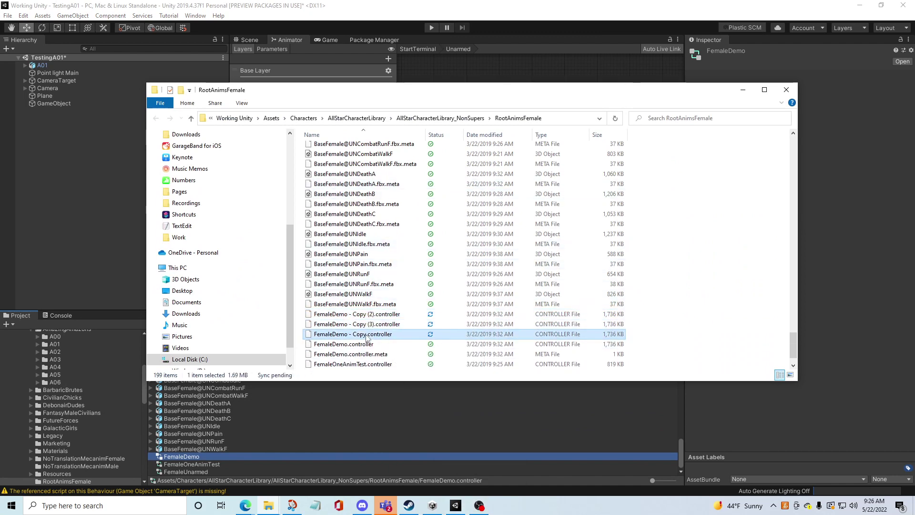
- Rename the first copy, FemaleDemo - Copy.controller, as FemaleDemo - 1.controller
{"action": "left_click", "coordinate": [367, 337]}
{"action": "double_click", "coordinate": [367, 335]}
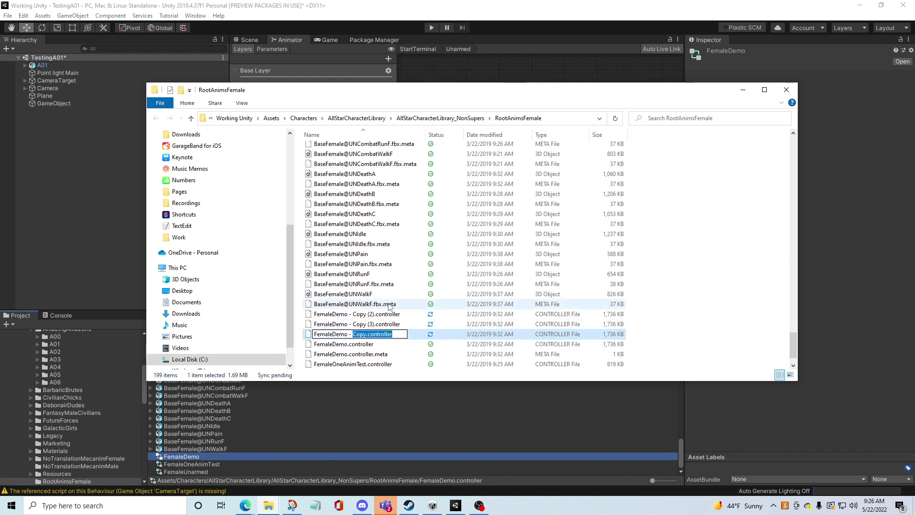
{"action": "key", "text": "Left"}
{"action": "type", "text": "1"}
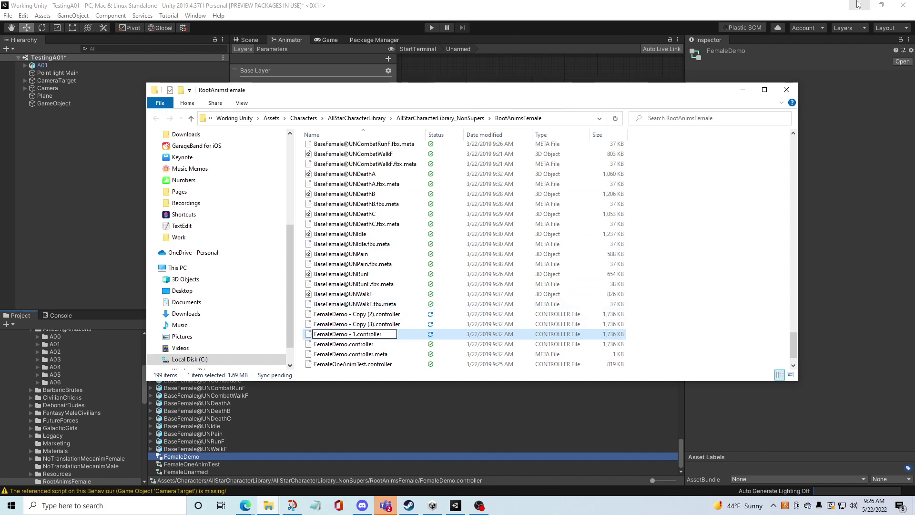
- Rename FemaleDemo - Copy (2).controller as FemaleDemo - 2.controller
{"action": "left_click", "coordinate": [357, 327]}
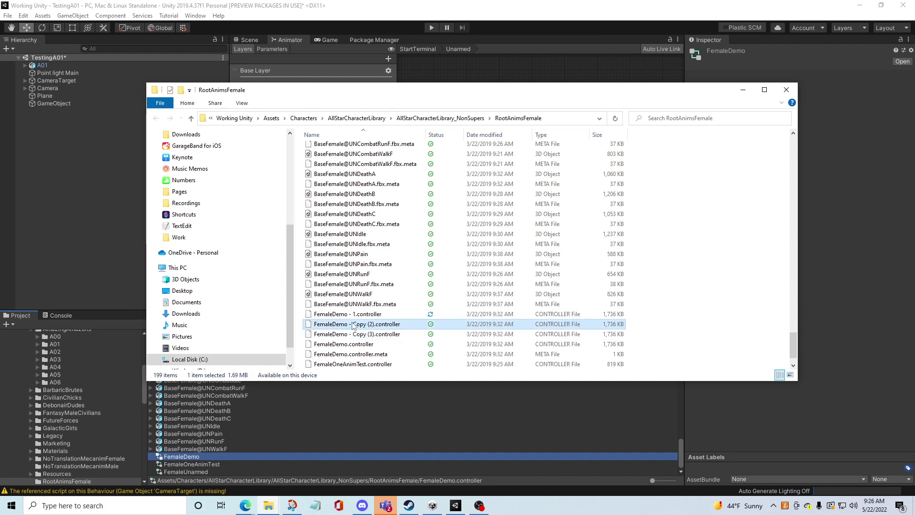
{"action": "left_click", "coordinate": [352, 326]}
{"action": "left_click", "coordinate": [364, 324]}
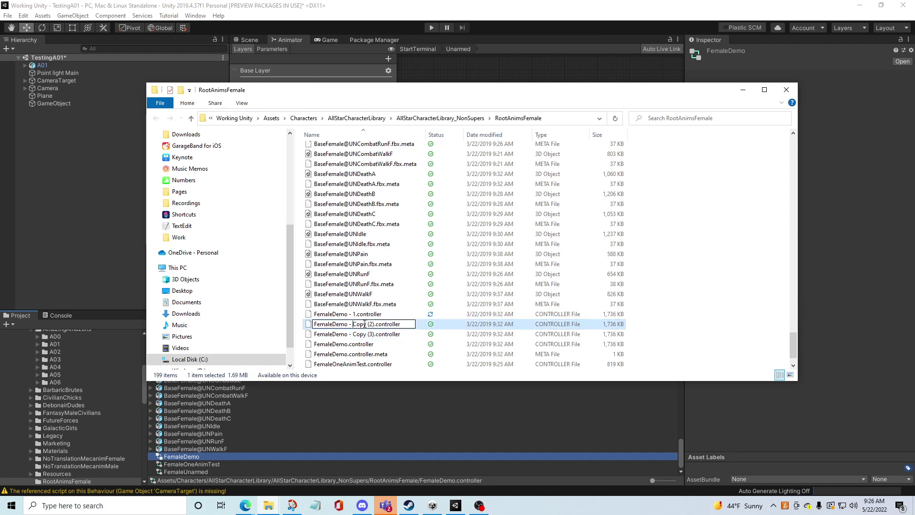
{"action": "left_click", "coordinate": [369, 324], "text": "shift"}
{"action": "key", "text": "BackSpace"}
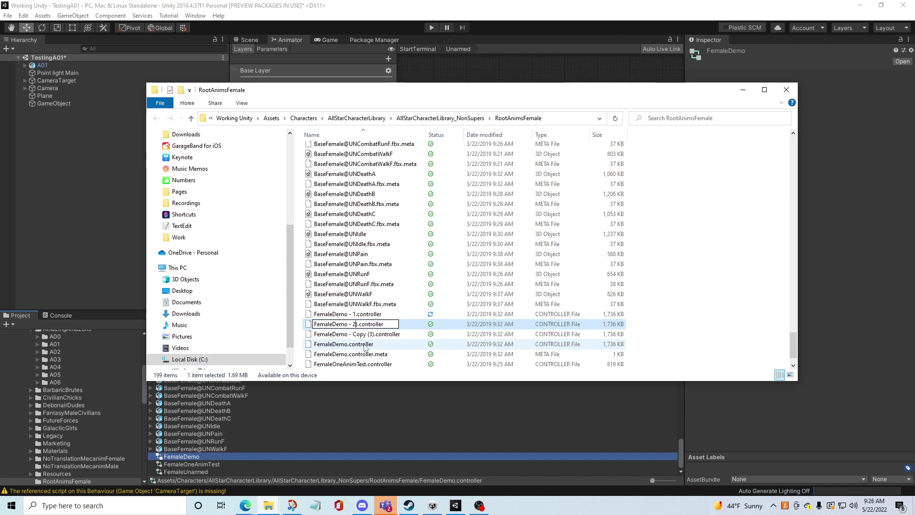
{"action": "key", "text": "Right"}
{"action": "key", "text": "Delete"}
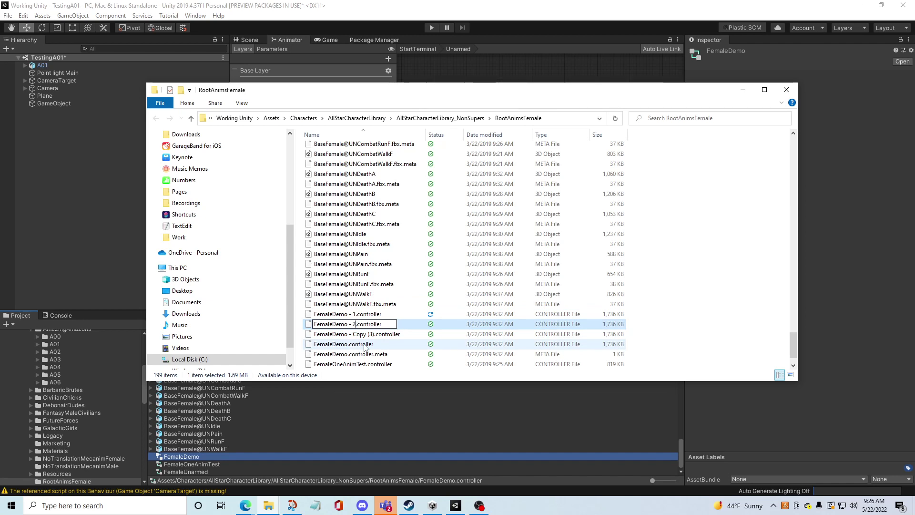
- Rename FemaleDemo - Copy (3).controller as FemaleDemo - 3.controller
{"action": "left_click", "coordinate": [387, 335]}
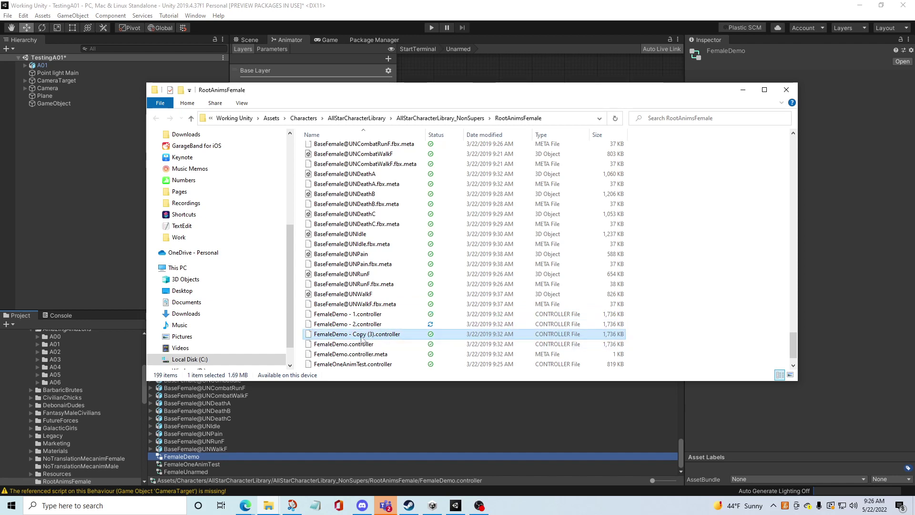
{"action": "left_click", "coordinate": [355, 334]}
{"action": "left_click", "coordinate": [354, 334]}
{"action": "left_click_drag", "start_coordinate": [374, 336], "coordinate": [413, 336]}
{"action": "type", "text": "3"}
{"action": "key", "text": "Return"}
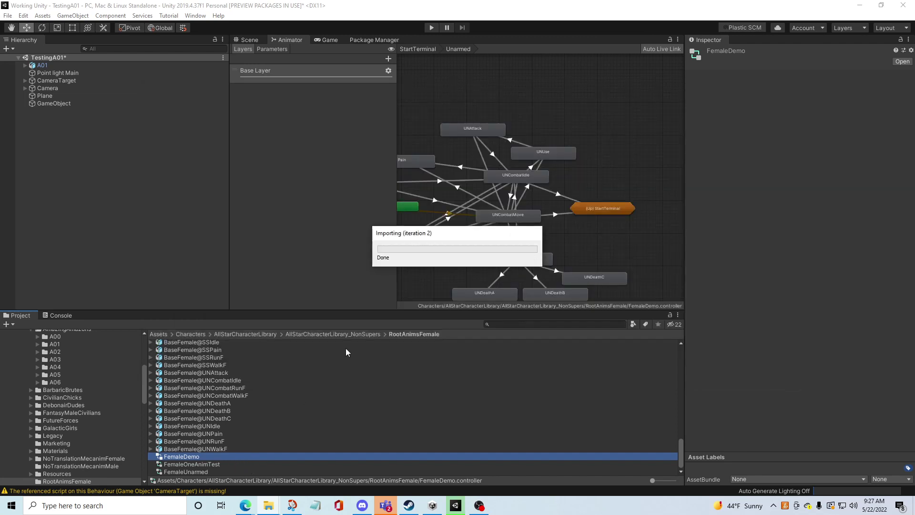
- Clear the import errors from the Unity console and display the state graph of the FemaleDemo - 1 controller
{"action": "left_click", "coordinate": [210, 456]}
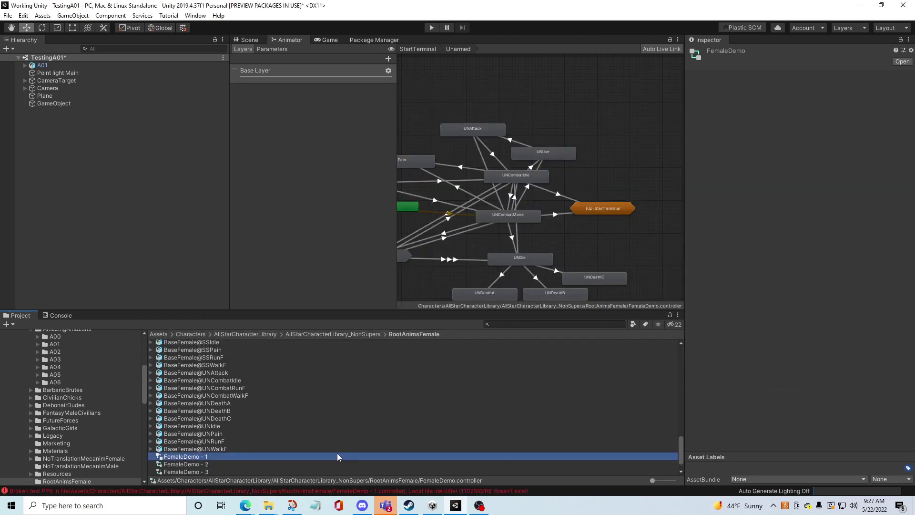
{"action": "left_click", "coordinate": [71, 317]}
{"action": "left_click", "coordinate": [19, 315]}
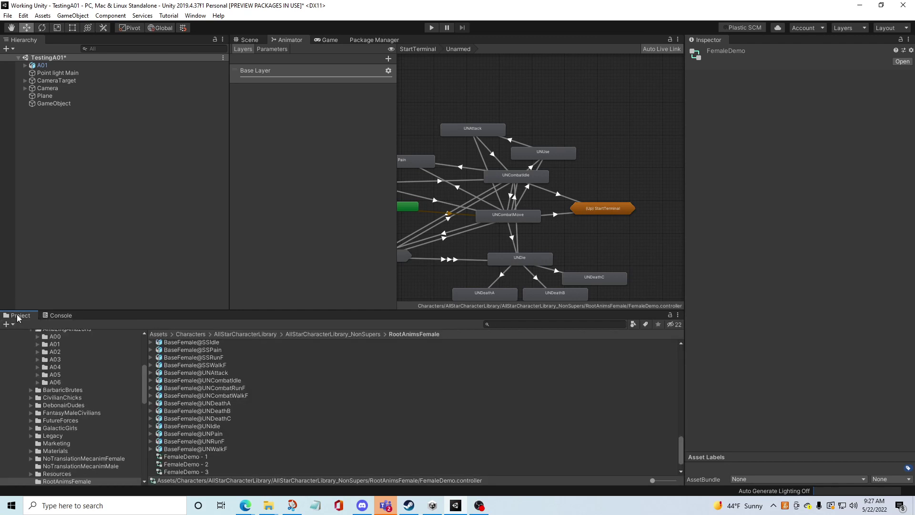
{"action": "scroll", "coordinate": [200, 470], "scroll_direction": "down", "scroll_amount": 1}
{"action": "left_click", "coordinate": [200, 435]}
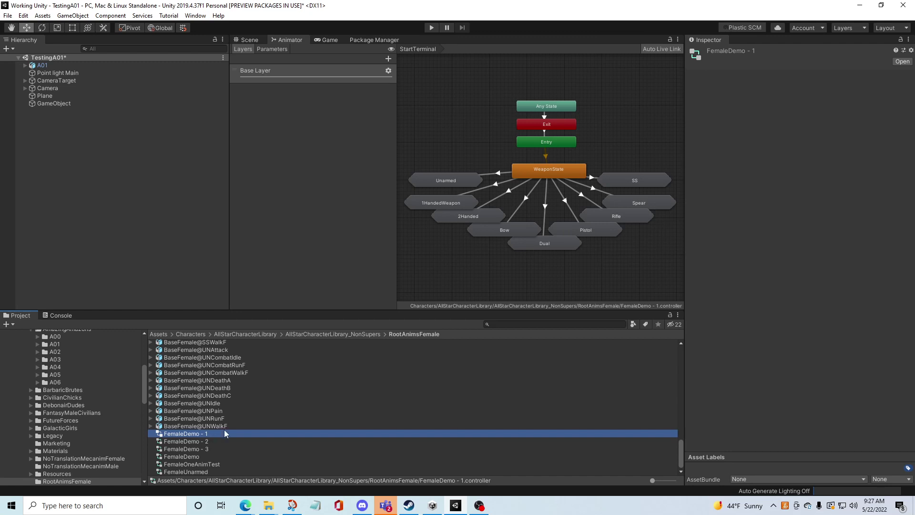
- Check which animator controller A01 uses and examine the weapon states in the FemaleDemo graph
{"action": "left_click", "coordinate": [250, 40]}
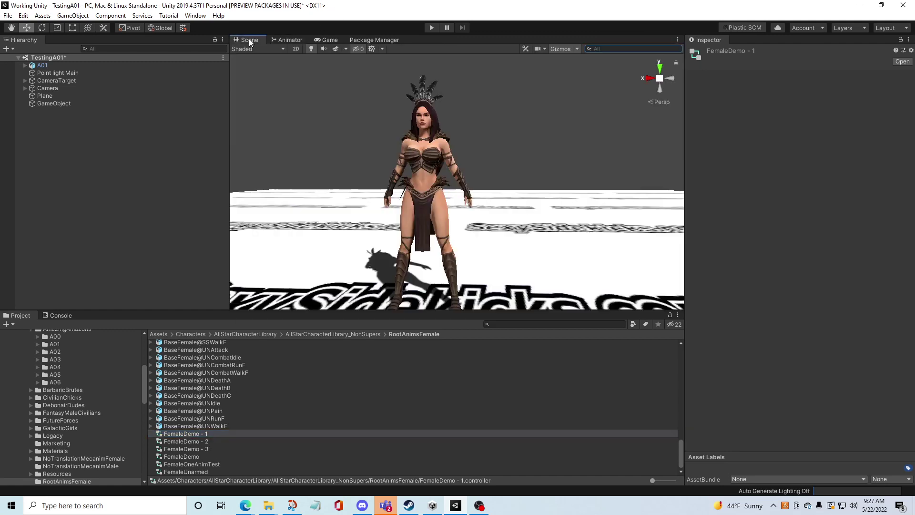
{"action": "left_click", "coordinate": [43, 66]}
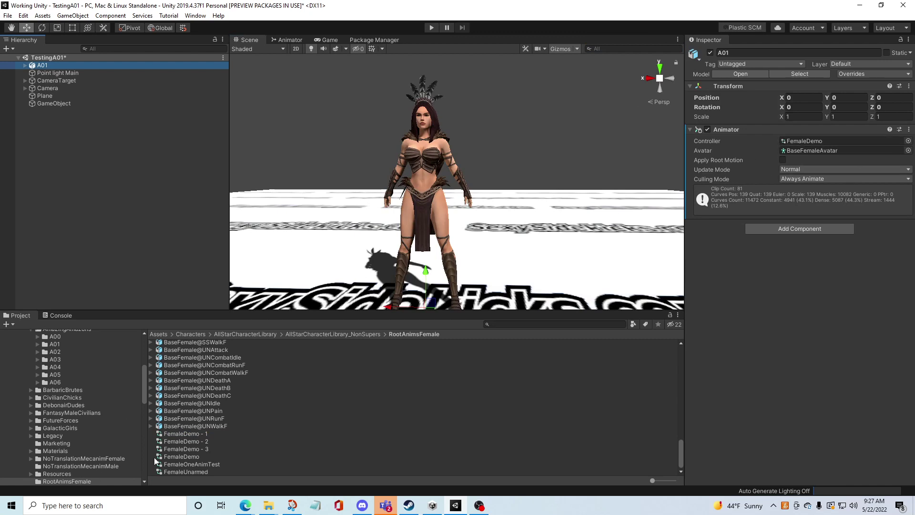
{"action": "left_click", "coordinate": [196, 454]}
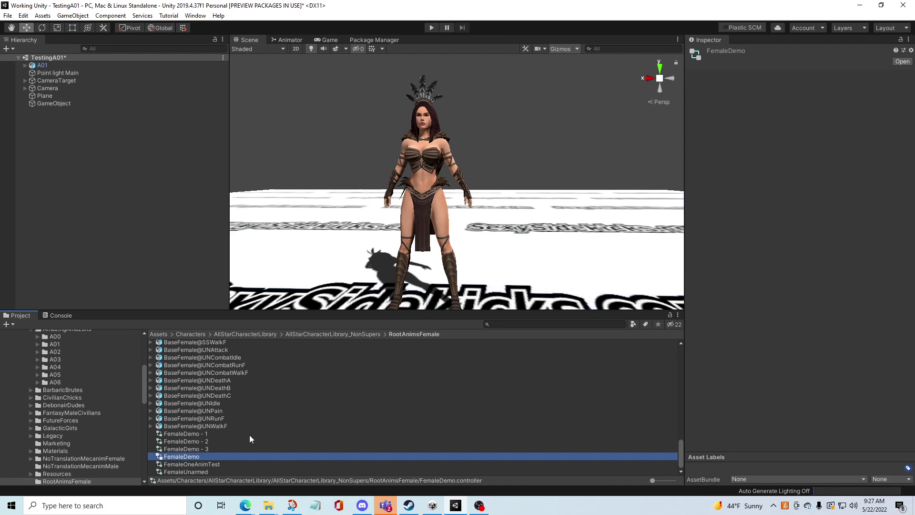
{"action": "left_click", "coordinate": [291, 39]}
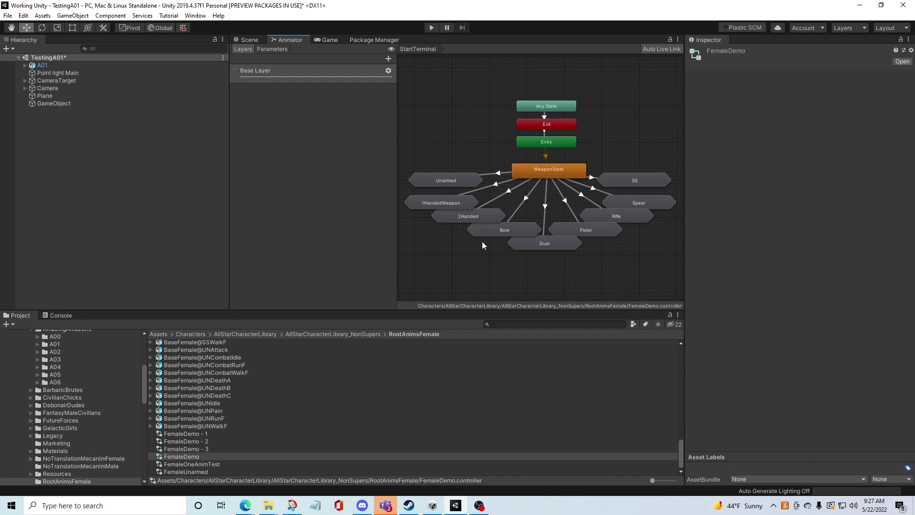
{"action": "scroll", "coordinate": [614, 186], "scroll_direction": "down", "scroll_amount": 5}
{"action": "middle_click_drag", "start_coordinate": [605, 188], "coordinate": [544, 148]}
{"action": "scroll", "coordinate": [553, 181], "scroll_direction": "up", "scroll_amount": 5}
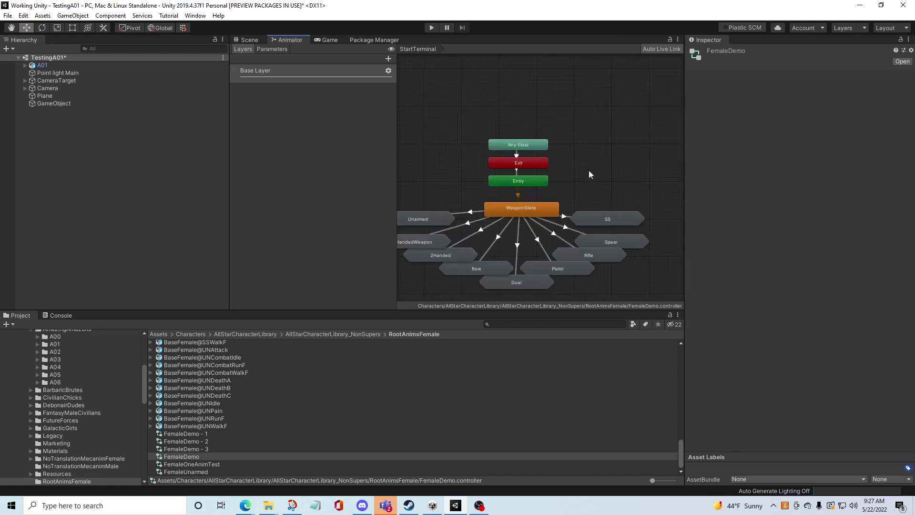
{"action": "middle_click_drag", "start_coordinate": [588, 170], "coordinate": [633, 124]}
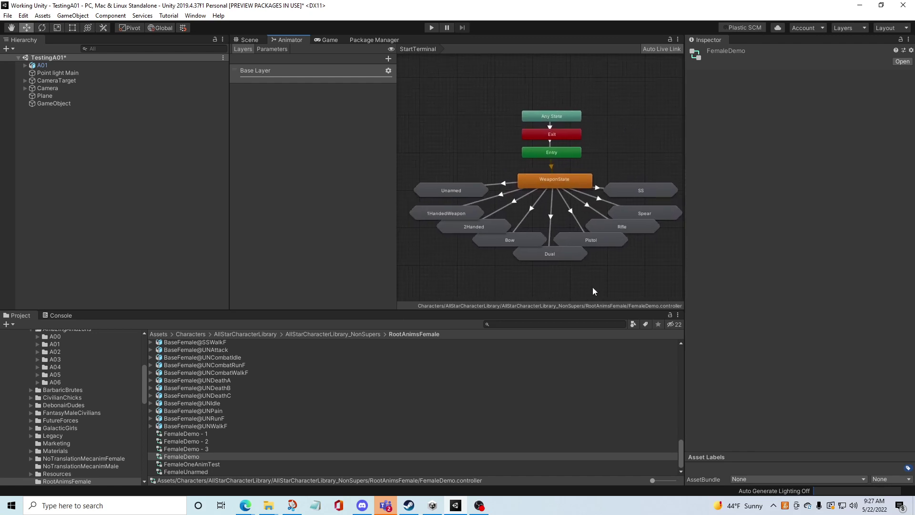
- Play the scene with A01 selected, watch its animation and check its active state in the animator graph
{"action": "left_click", "coordinate": [42, 66]}
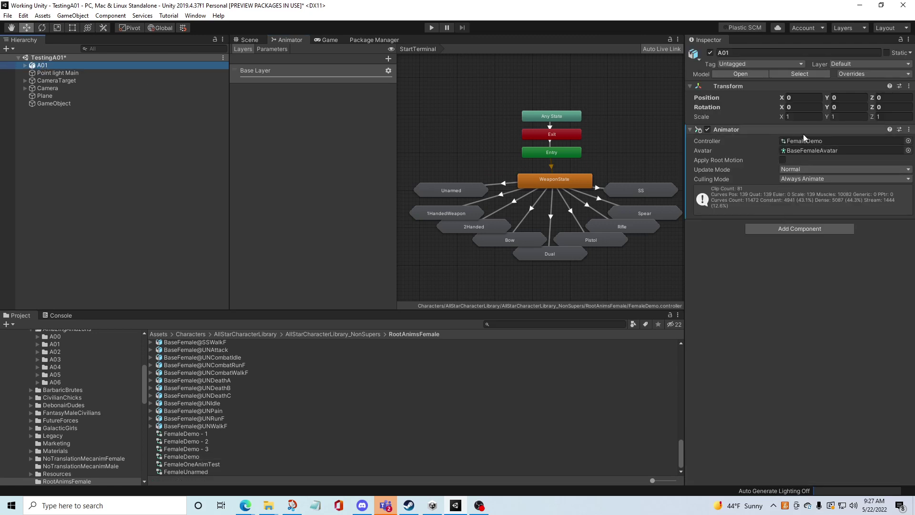
{"action": "left_click", "coordinate": [257, 41]}
{"action": "left_click", "coordinate": [432, 27]}
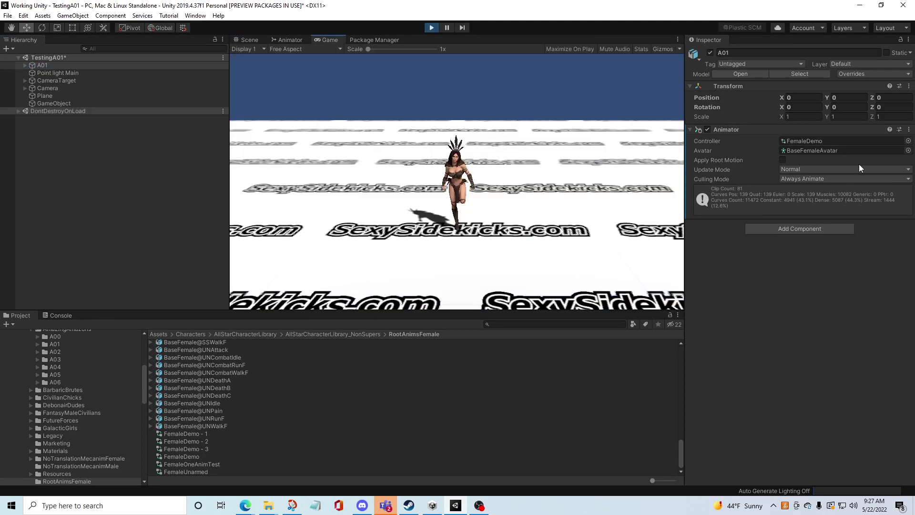
{"action": "left_click", "coordinate": [289, 40]}
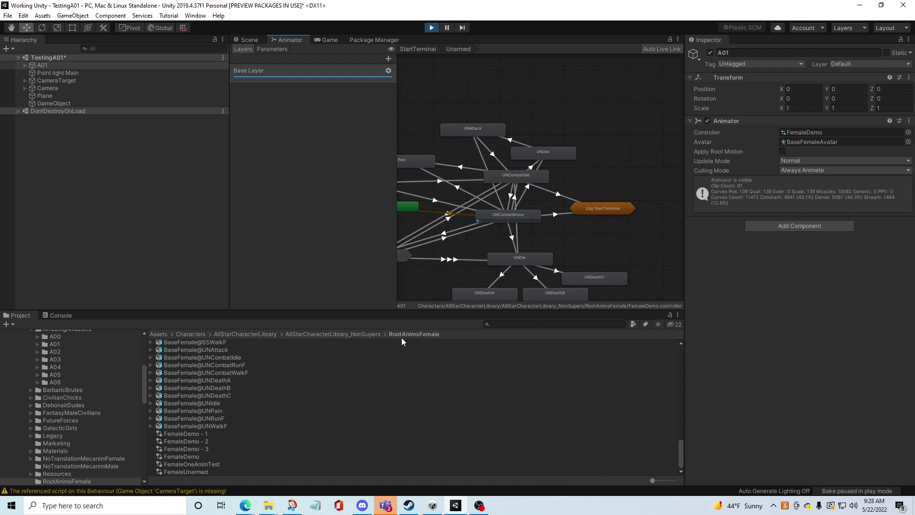
- Compare the state graphs of the FemaleDemo - 3 and FemaleDemo controllers
{"action": "left_click", "coordinate": [235, 449]}
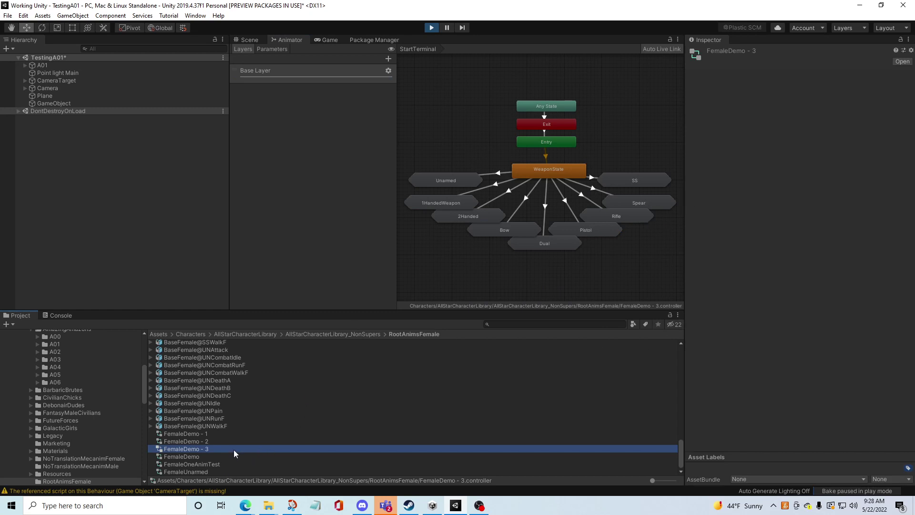
{"action": "left_click", "coordinate": [215, 457]}
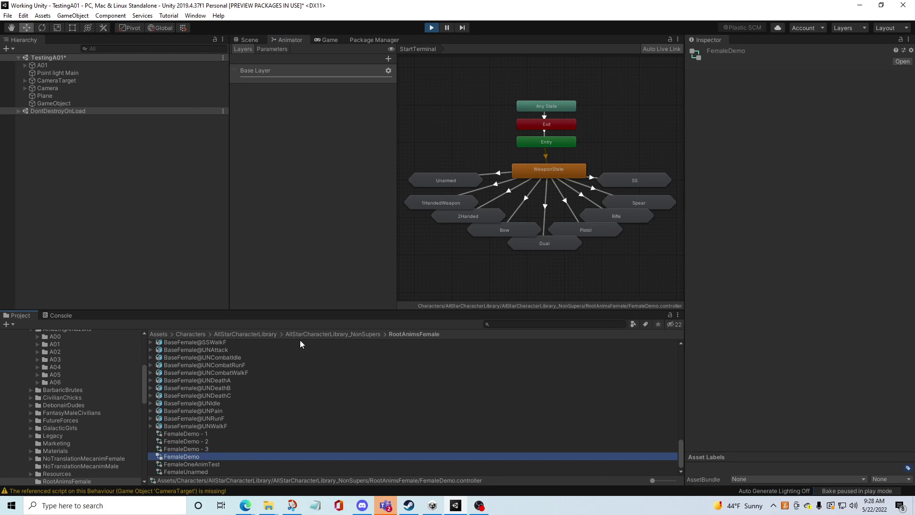
{"action": "left_click", "coordinate": [255, 38]}
{"action": "left_click", "coordinate": [286, 39]}
- Inspect the BaseFemale@UNWalkF and BaseFemale@UNPain import settings and the FemaleUnarmed graph, and browse the remaining BaseFemale animations
{"action": "left_click", "coordinate": [205, 426]}
{"action": "left_click", "coordinate": [227, 410]}
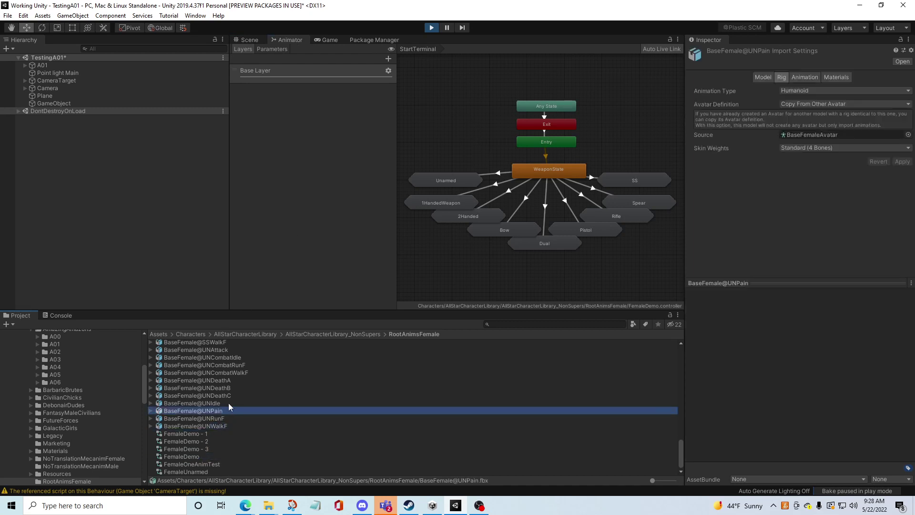
{"action": "left_click", "coordinate": [193, 470]}
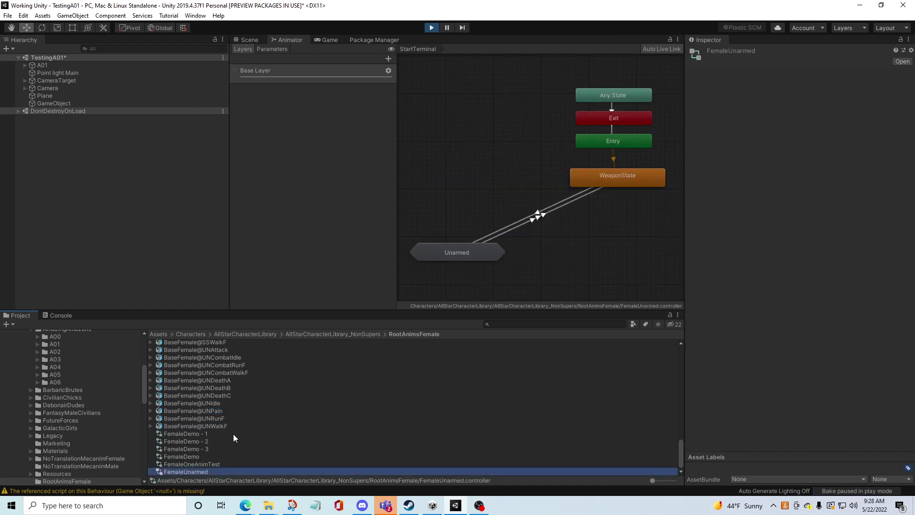
{"action": "scroll", "coordinate": [222, 407], "scroll_direction": "up", "scroll_amount": 6}
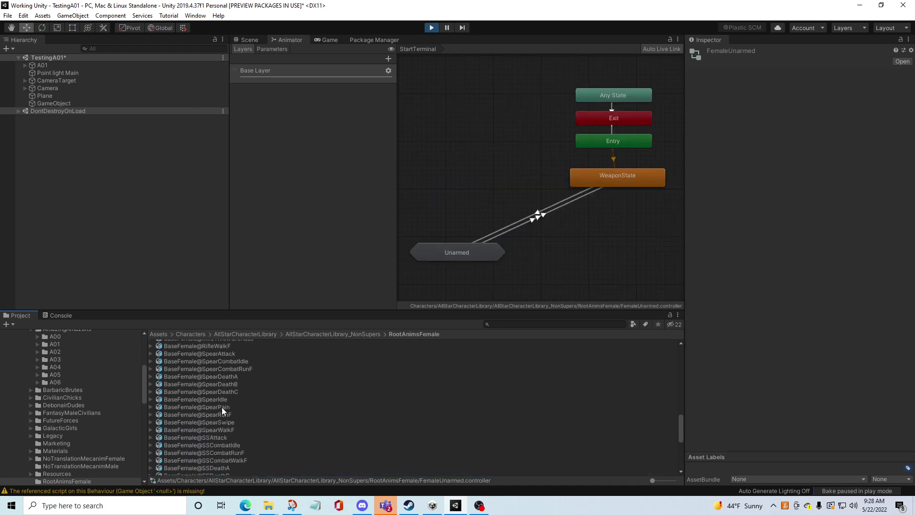
- Inspect the RifleCombatRunF clip inside the BaseFemale@RifleCombatRunF animation file
{"action": "scroll", "coordinate": [220, 418], "scroll_direction": "up", "scroll_amount": 6}
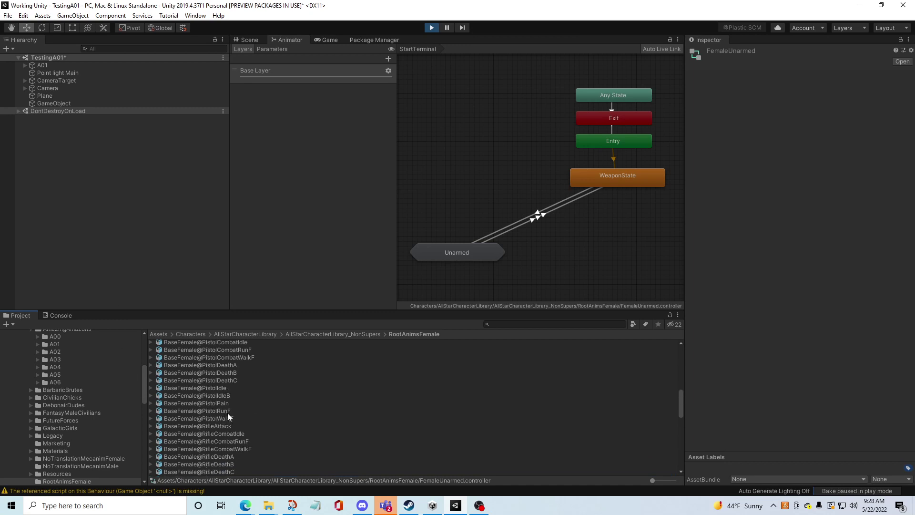
{"action": "left_click", "coordinate": [151, 442]}
{"action": "left_click", "coordinate": [189, 465]}
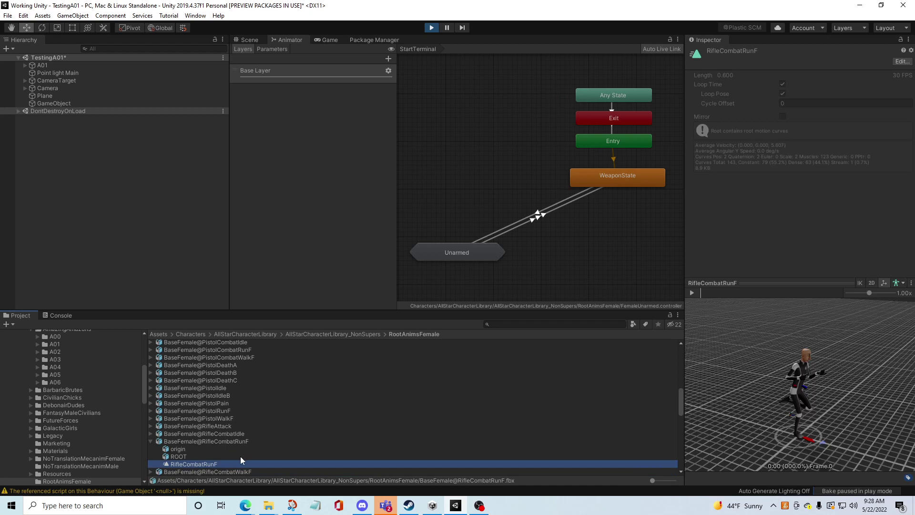
{"action": "left_click", "coordinate": [151, 440]}
{"action": "scroll", "coordinate": [57, 455], "scroll_direction": "down", "scroll_amount": 3}
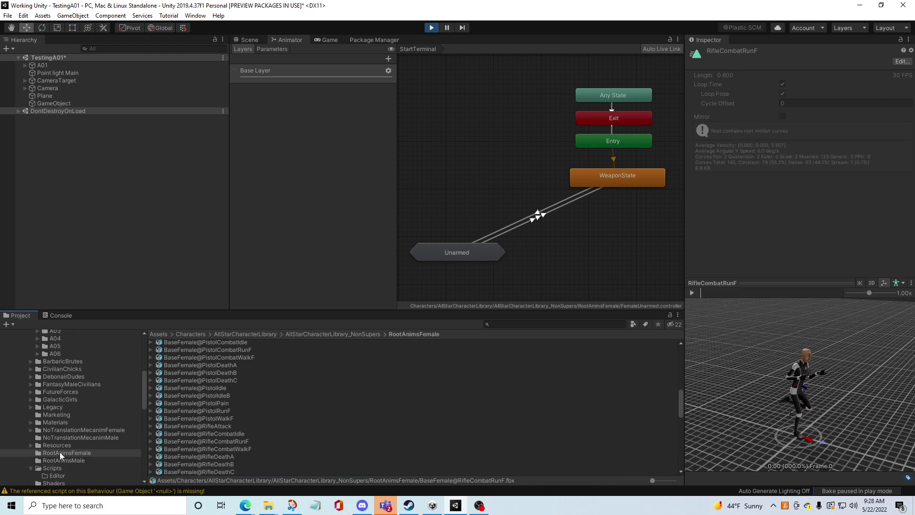
- Show the FemaleDemo - 2 state graph and check the Unarmed, 1HandedWeapon, 2Handed, Bow, Dual and Pistol sub-state machines
{"action": "scroll", "coordinate": [218, 428], "scroll_direction": "down", "scroll_amount": 10}
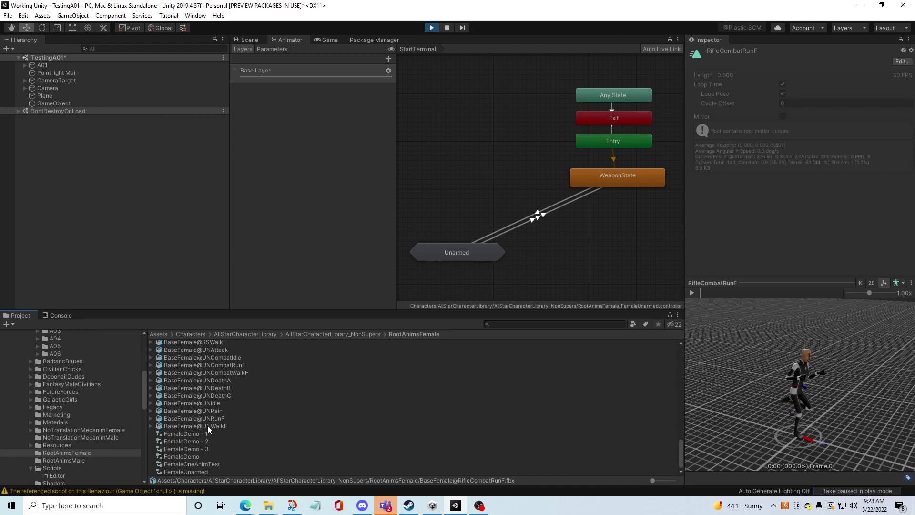
{"action": "left_click", "coordinate": [172, 434]}
{"action": "left_click", "coordinate": [183, 441]}
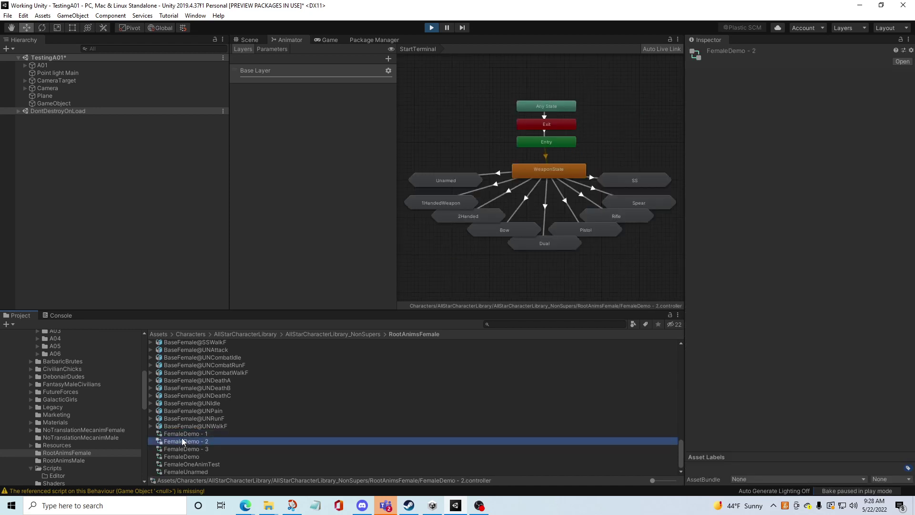
{"action": "left_click", "coordinate": [500, 177]}
{"action": "left_click", "coordinate": [465, 184]}
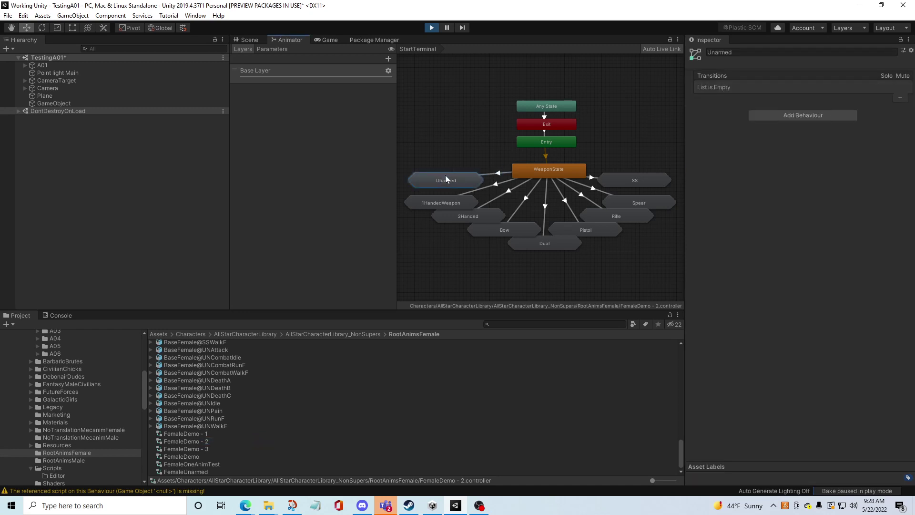
{"action": "left_click", "coordinate": [454, 204]}
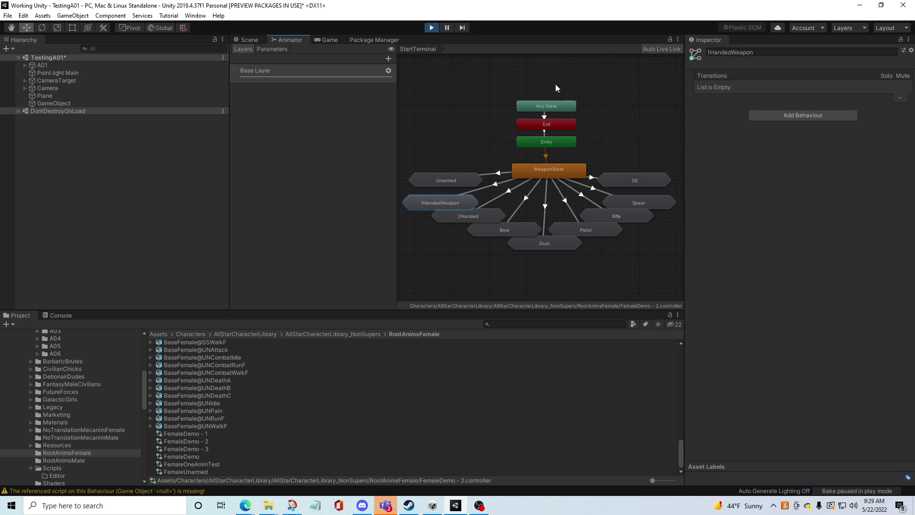
{"action": "left_click", "coordinate": [496, 219]}
{"action": "left_click", "coordinate": [516, 230]}
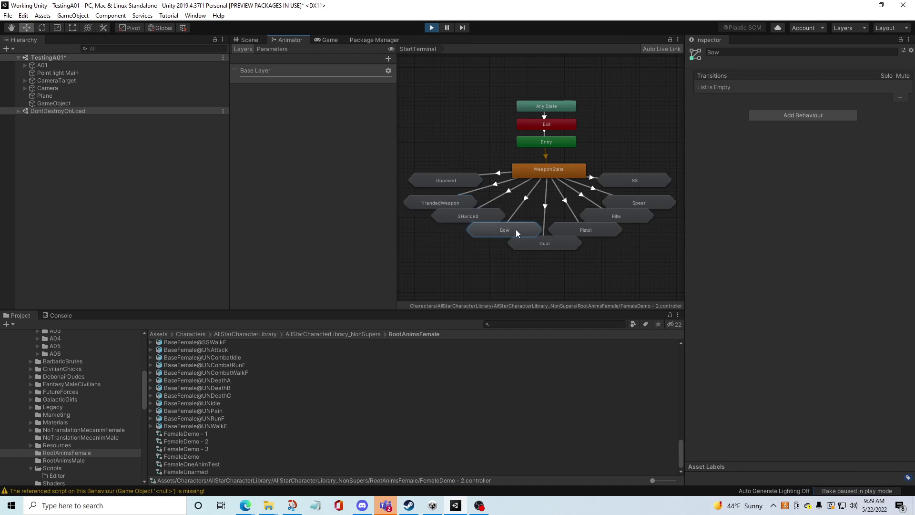
{"action": "left_click", "coordinate": [556, 246]}
{"action": "left_click", "coordinate": [594, 228]}
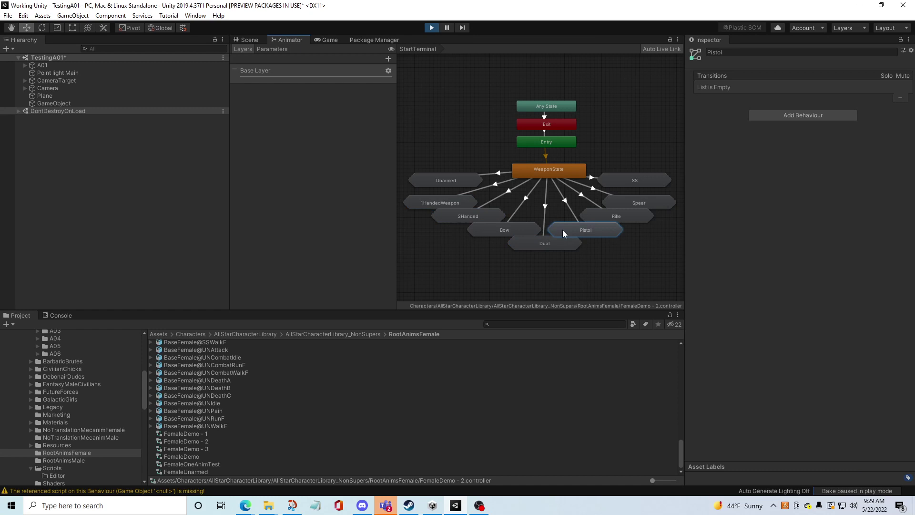
- Examine the states and Exit node inside the Unarmed sub-state machine, and return to the StartTerminal level
{"action": "double_click", "coordinate": [454, 180]}
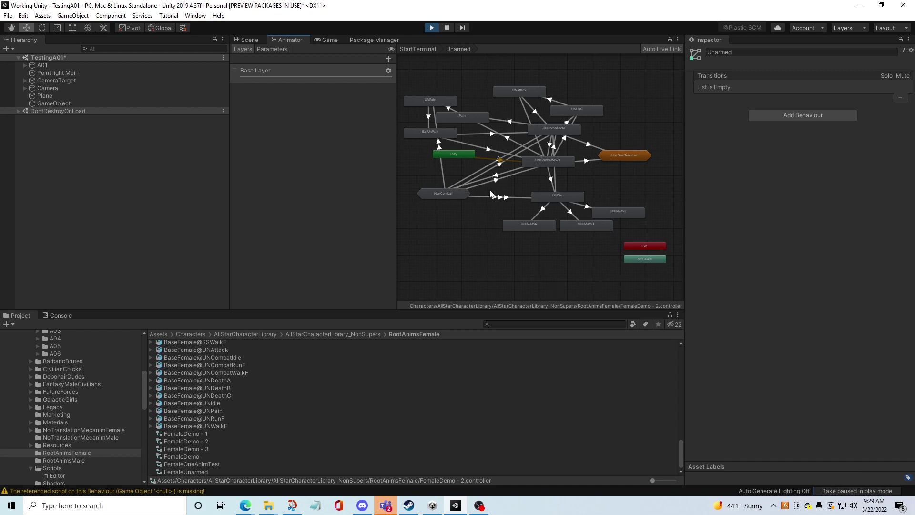
{"action": "scroll", "coordinate": [489, 180], "scroll_direction": "up", "scroll_amount": 3}
{"action": "scroll", "coordinate": [508, 174], "scroll_direction": "down", "scroll_amount": 4}
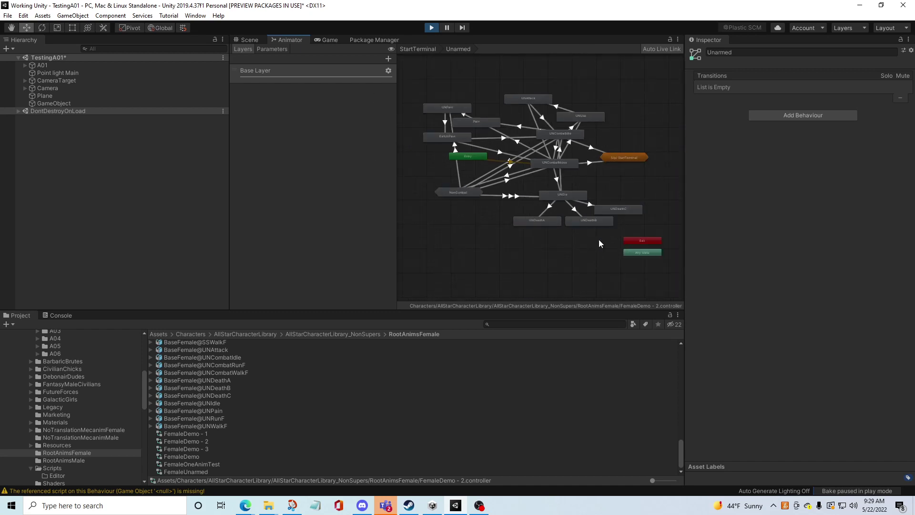
{"action": "left_click", "coordinate": [644, 241]}
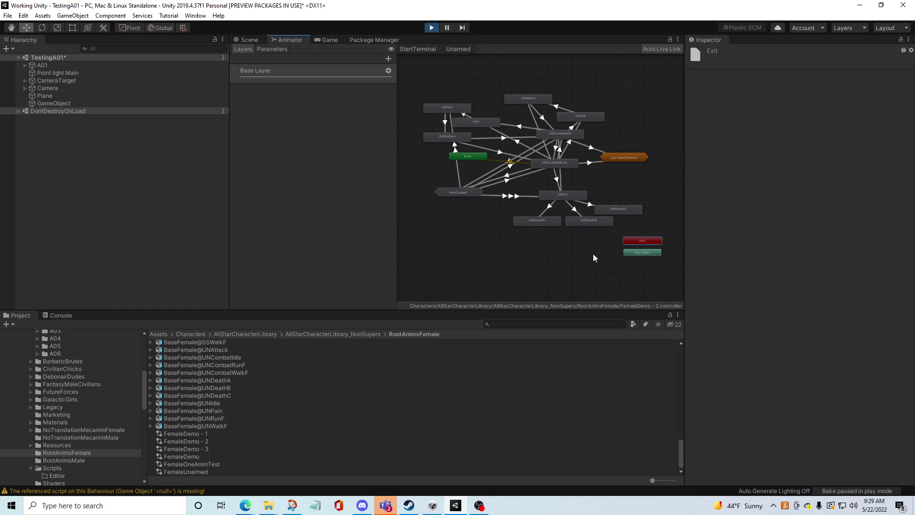
{"action": "left_click", "coordinate": [458, 209]}
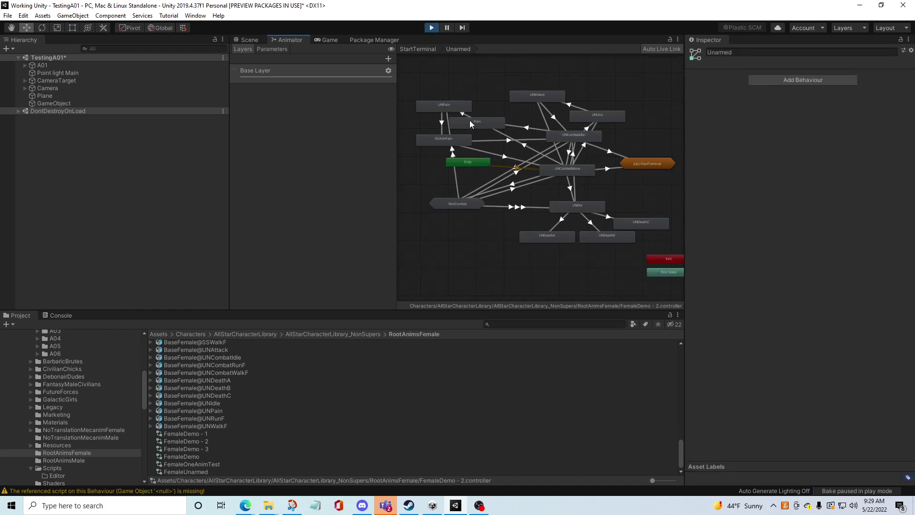
{"action": "left_click", "coordinate": [418, 49]}
{"action": "scroll", "coordinate": [520, 194], "scroll_direction": "up", "scroll_amount": 2}
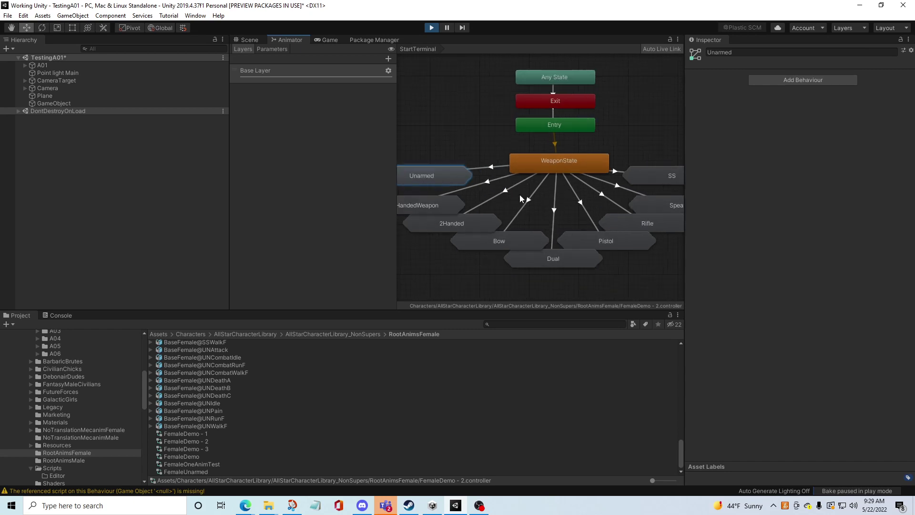
- Check the motion and transitions of the UNCombatMove state in Unarmed and view the whole sub-state graph
{"action": "double_click", "coordinate": [441, 175]}
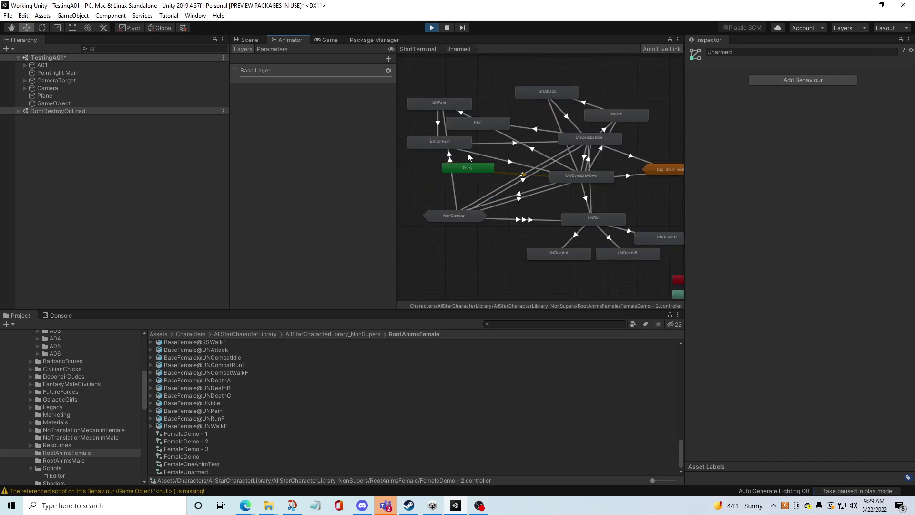
{"action": "left_click", "coordinate": [582, 179]}
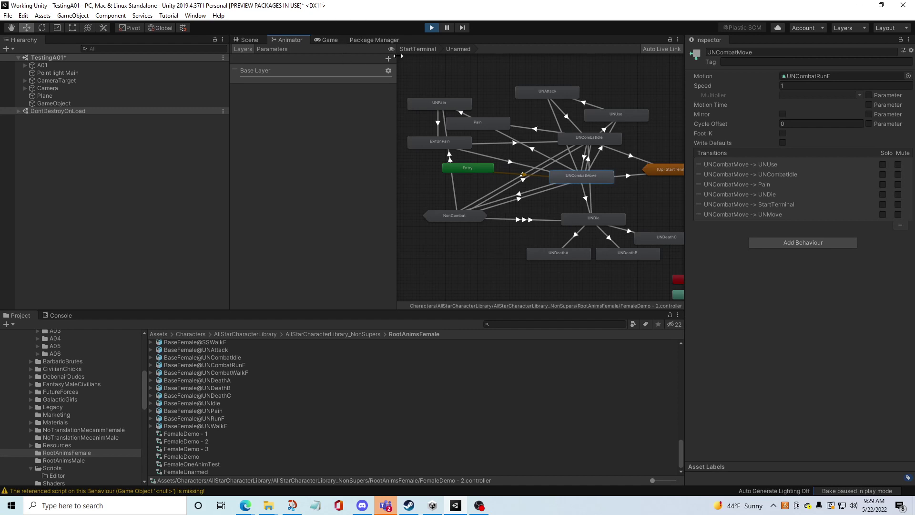
{"action": "left_click", "coordinate": [250, 40]}
{"action": "left_click", "coordinate": [288, 39]}
{"action": "left_click", "coordinate": [479, 291]}
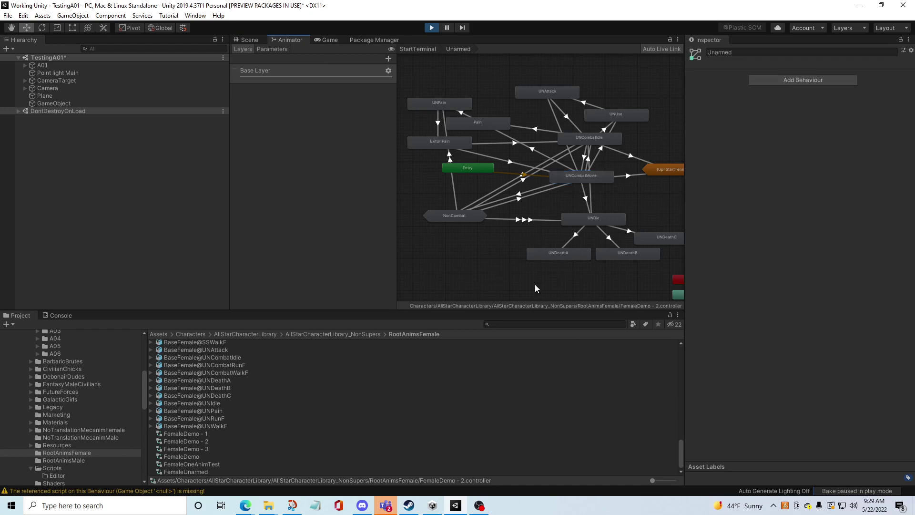
{"action": "scroll", "coordinate": [536, 281], "scroll_direction": "down", "scroll_amount": 3}
{"action": "middle_click_drag", "start_coordinate": [614, 248], "coordinate": [598, 204]}
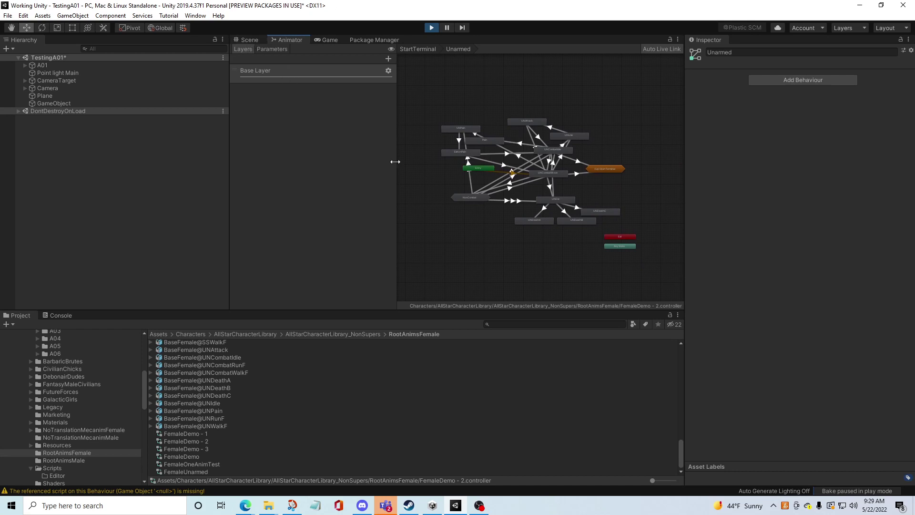
{"action": "scroll", "coordinate": [502, 210], "scroll_direction": "up", "scroll_amount": 1}
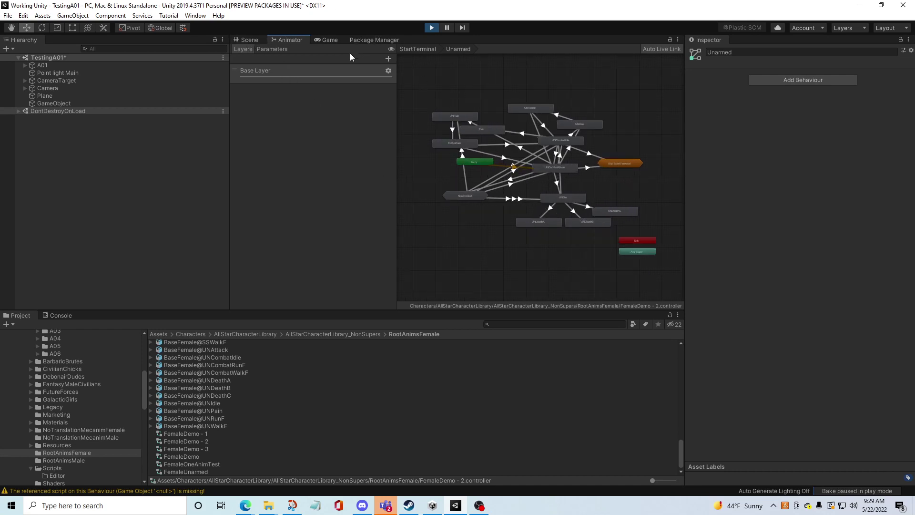
- Trace the path from StartTerminal's WeaponState through Unarmed to the UNCombatMove state and inspect that state
{"action": "left_click", "coordinate": [425, 50]}
{"action": "left_click", "coordinate": [624, 127]}
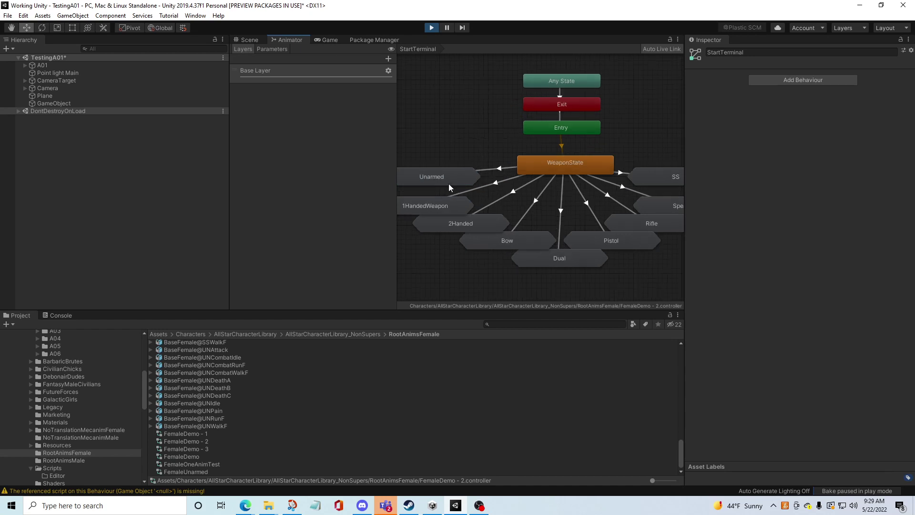
{"action": "scroll", "coordinate": [447, 183], "scroll_direction": "up", "scroll_amount": 5}
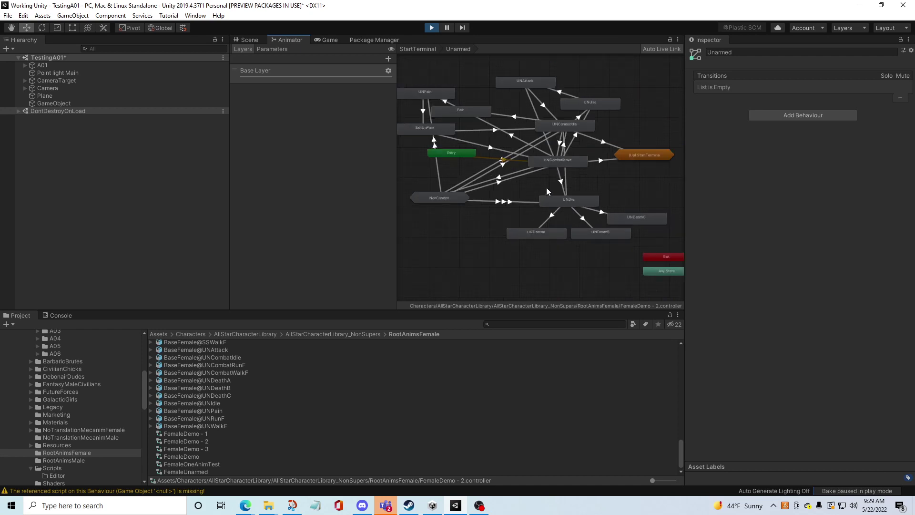
{"action": "scroll", "coordinate": [527, 202], "scroll_direction": "up", "scroll_amount": 5}
{"action": "middle_click_drag", "start_coordinate": [535, 188], "coordinate": [509, 219]}
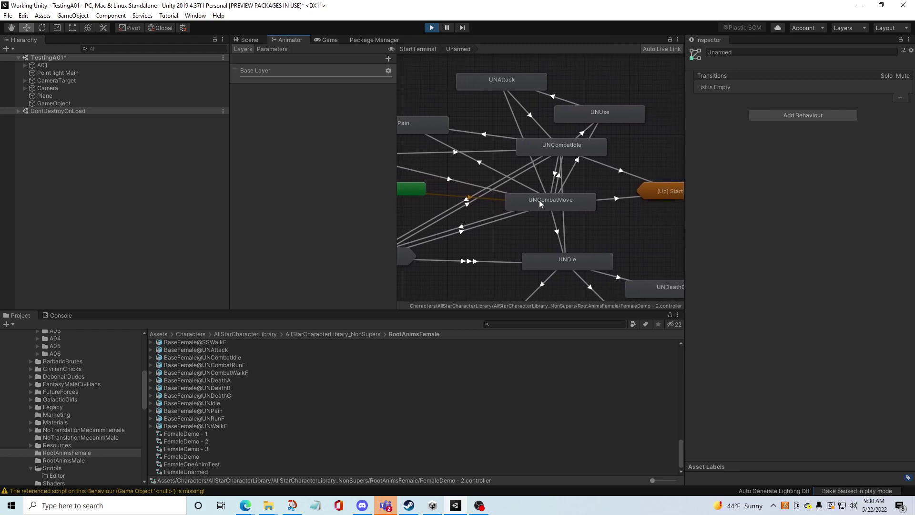
{"action": "left_click", "coordinate": [508, 198]}
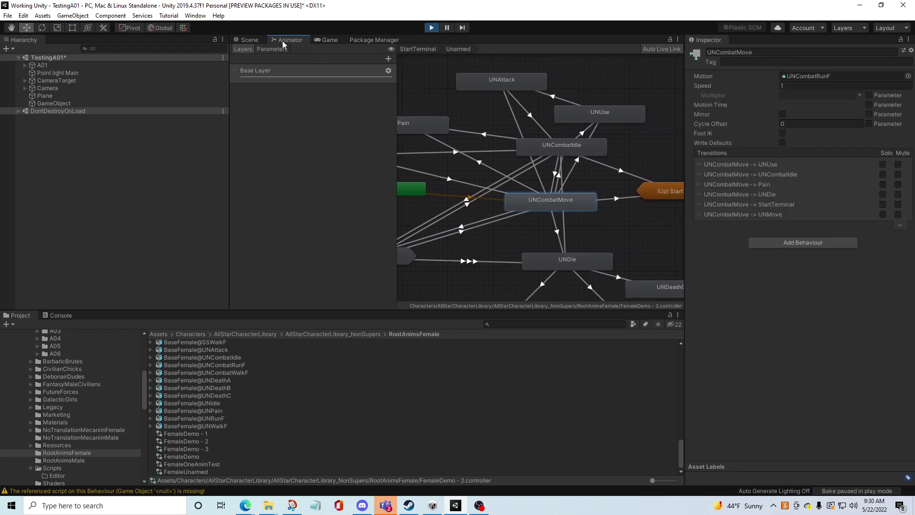
- Watch A01's running animation in the scene and check which state is active in its FemaleDemo graph
{"action": "left_click", "coordinate": [250, 40]}
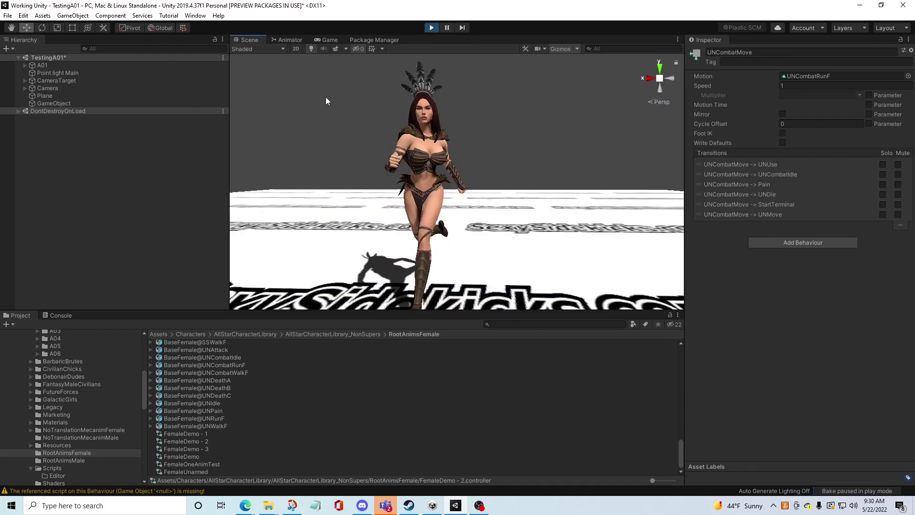
{"action": "left_click", "coordinate": [43, 65]}
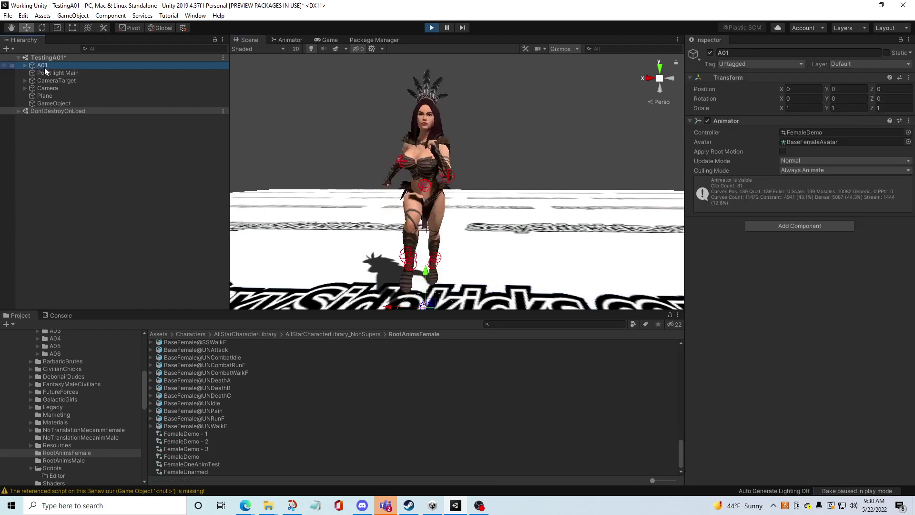
{"action": "left_click", "coordinate": [287, 40]}
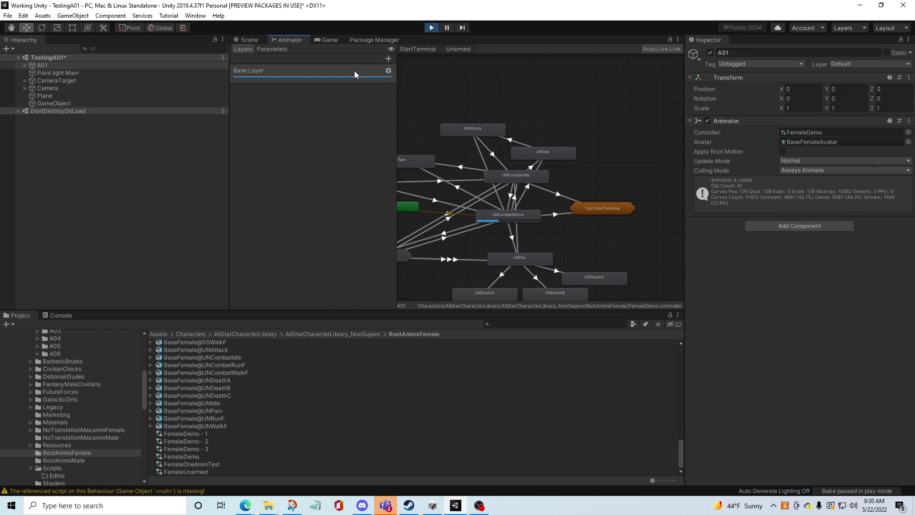
{"action": "left_click", "coordinate": [253, 39]}
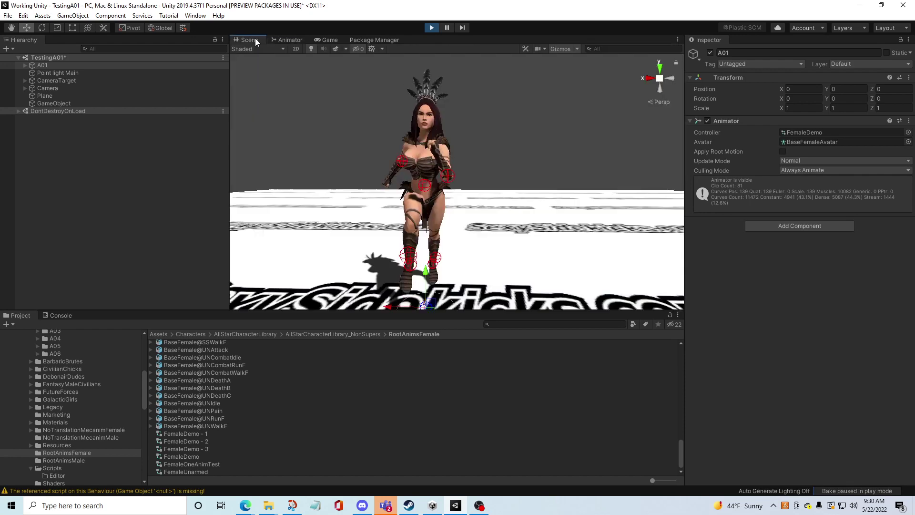
- Stop play mode and delete all weapon sub-state machines except Unarmed from the FemaleDemo - 1 controller
{"action": "left_click", "coordinate": [432, 28]}
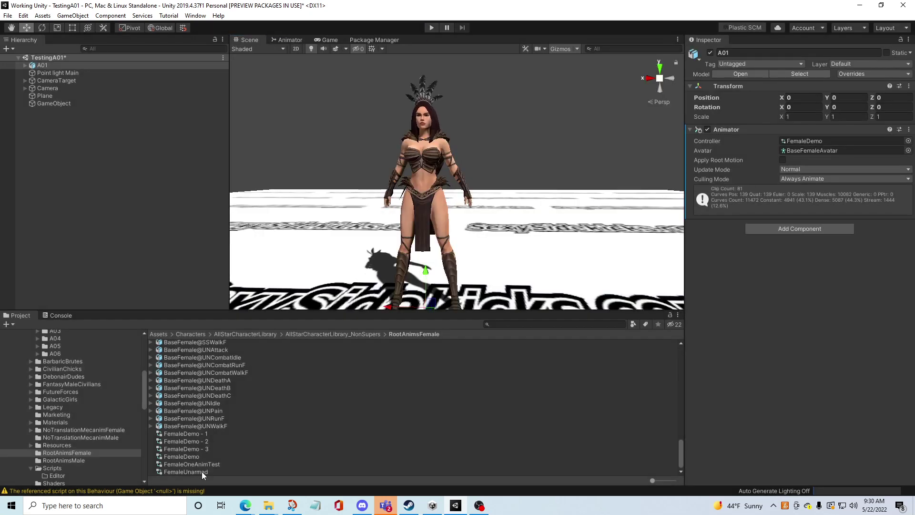
{"action": "left_click", "coordinate": [198, 441]}
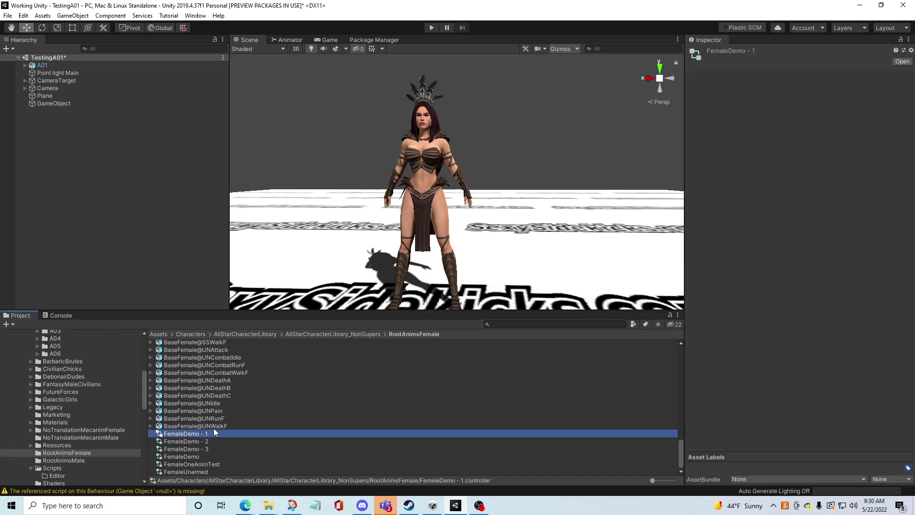
{"action": "left_click", "coordinate": [282, 41]}
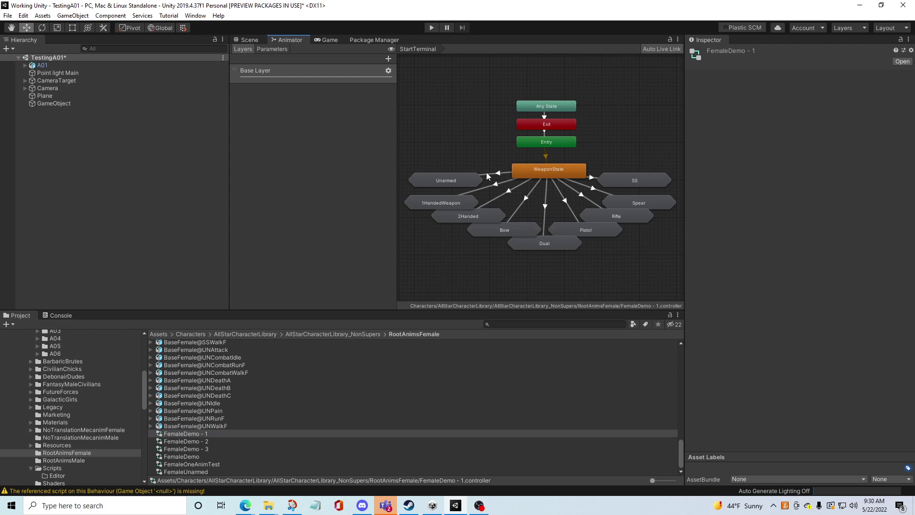
{"action": "left_click_drag", "start_coordinate": [673, 265], "coordinate": [416, 185]}
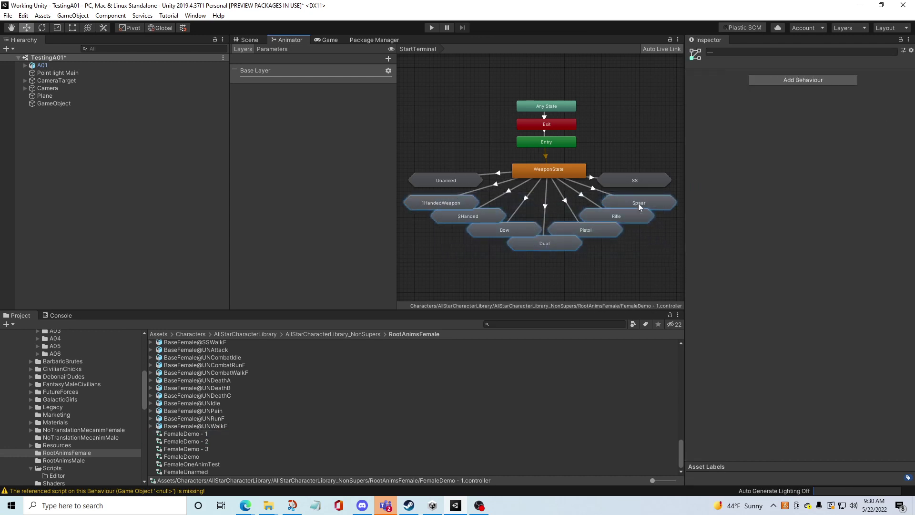
{"action": "key", "text": "Delete"}
{"action": "left_click", "coordinate": [636, 181]}
{"action": "key", "text": "Delete"}
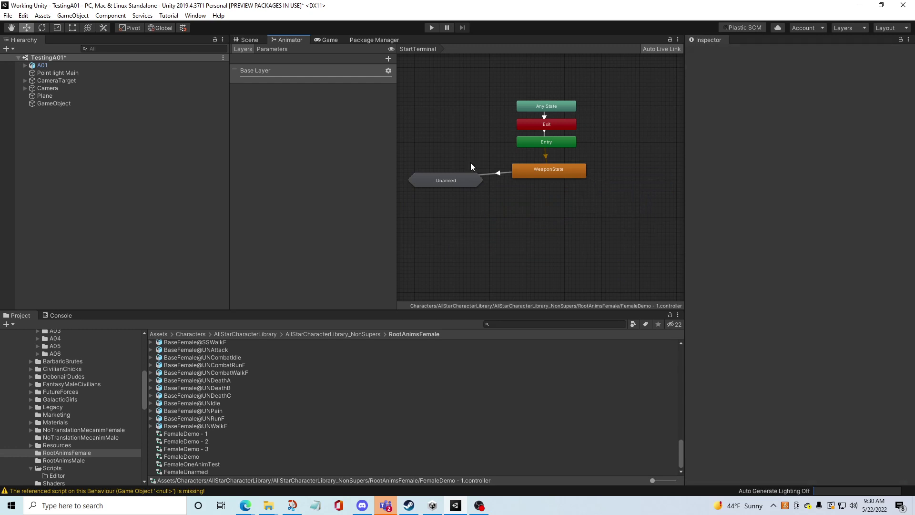
- Copy the UNCombatMove state from the Unarmed sub-state machine and paste it into the StartTerminal level
{"action": "left_click", "coordinate": [439, 177]}
{"action": "double_click", "coordinate": [441, 178]}
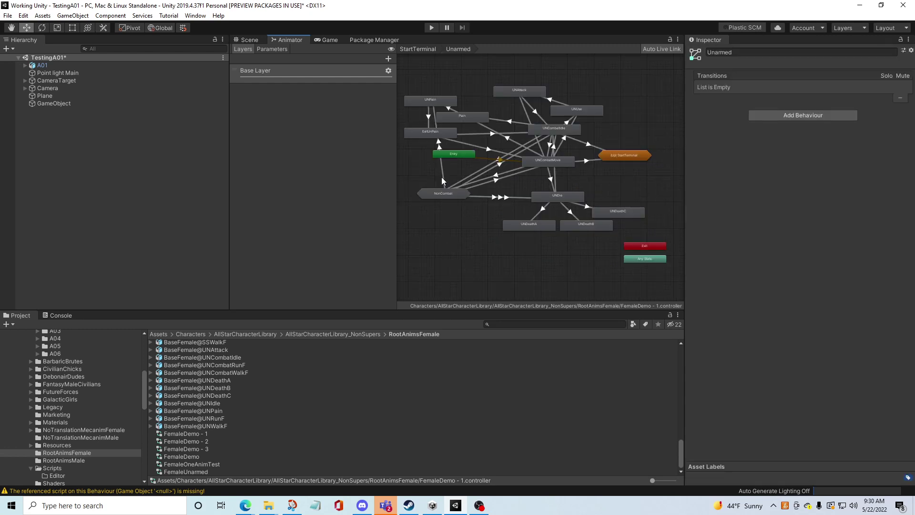
{"action": "left_click", "coordinate": [542, 163]}
{"action": "right_click", "coordinate": [548, 163]}
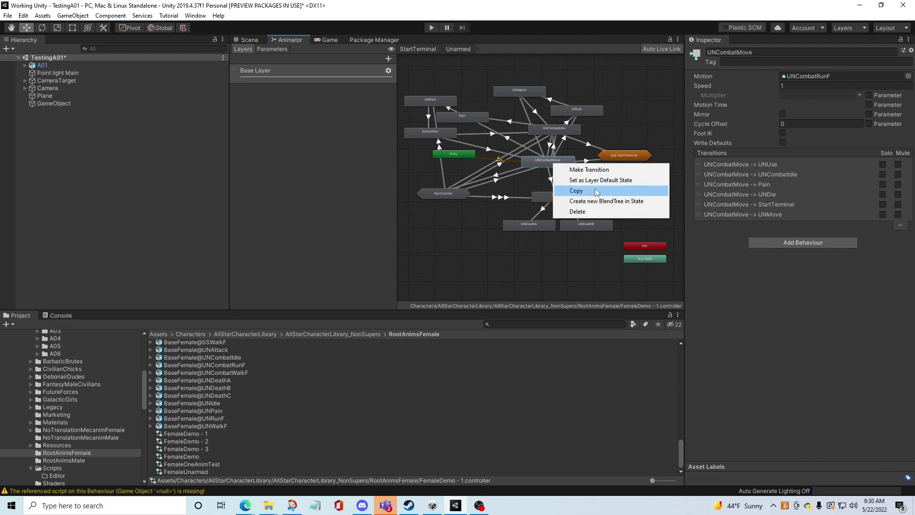
{"action": "left_click", "coordinate": [572, 187]}
{"action": "left_click", "coordinate": [426, 50]}
{"action": "right_click", "coordinate": [518, 233]}
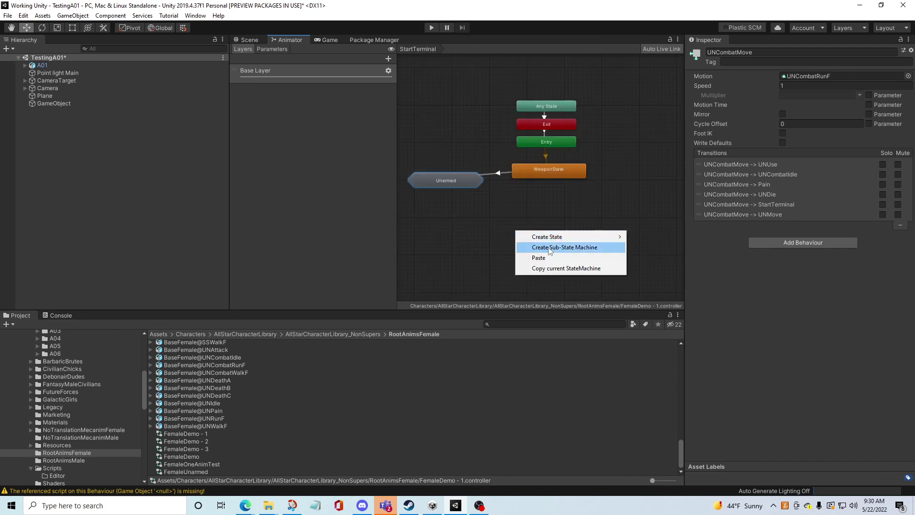
{"action": "left_click", "coordinate": [559, 256]}
{"action": "left_click", "coordinate": [491, 214]}
- Delete Unarmed and WeaponState from StartTerminal and move the UNCombatMove state up beneath Entry
{"action": "left_click", "coordinate": [445, 181]}
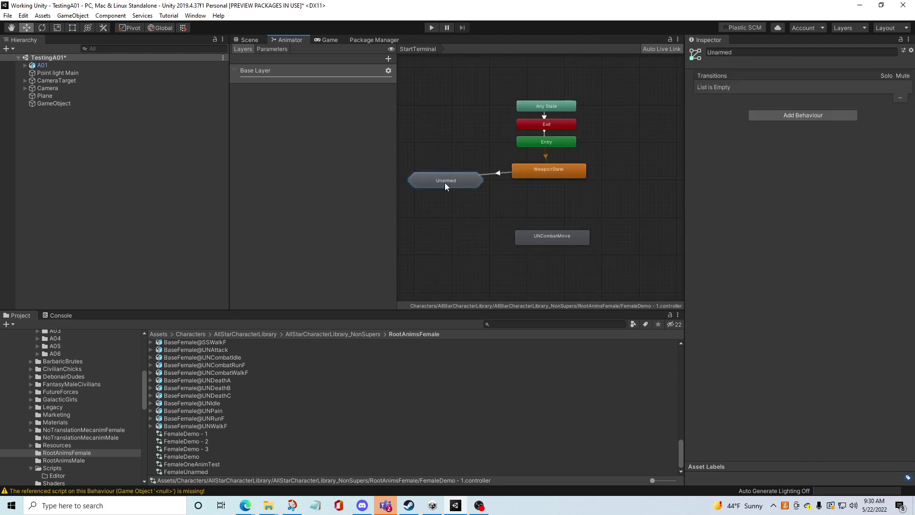
{"action": "key", "text": "Delete"}
{"action": "left_click", "coordinate": [580, 175]}
{"action": "key", "text": "Delete"}
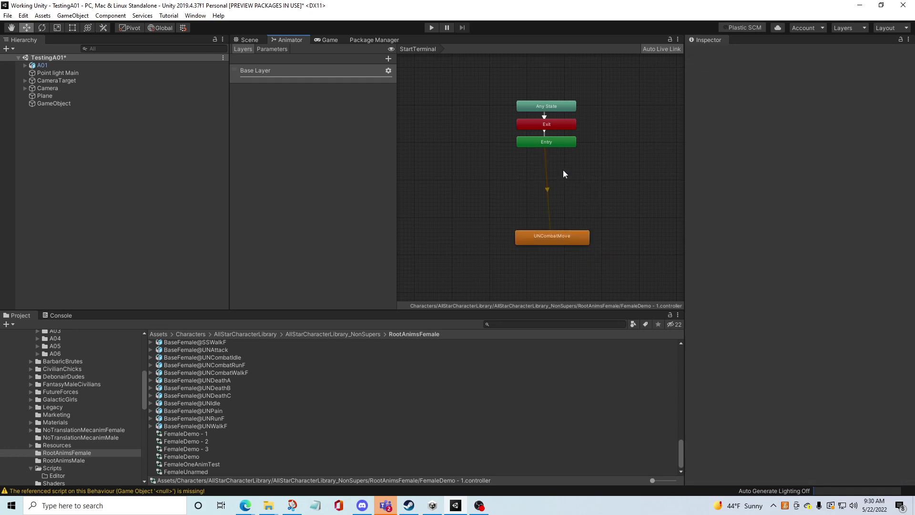
{"action": "left_click_drag", "start_coordinate": [559, 241], "coordinate": [552, 183]}
{"action": "left_click", "coordinate": [556, 205]}
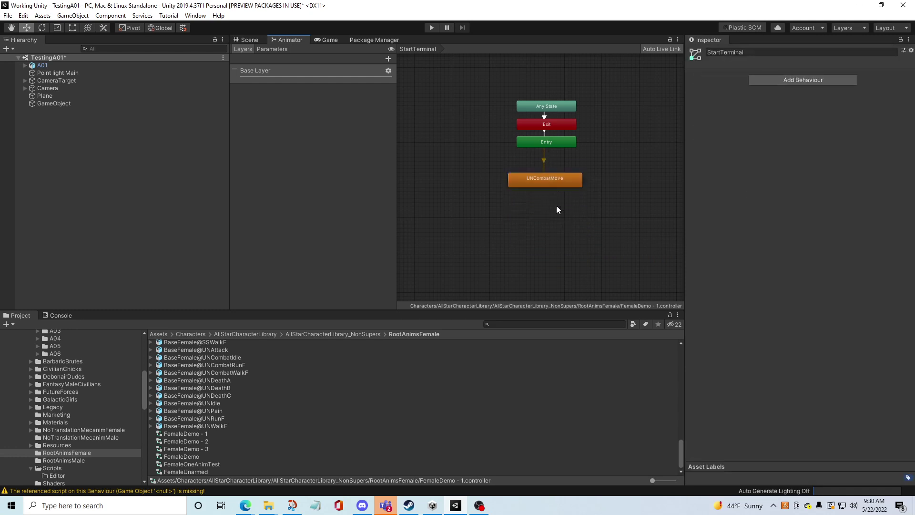
{"action": "left_click", "coordinate": [522, 185]}
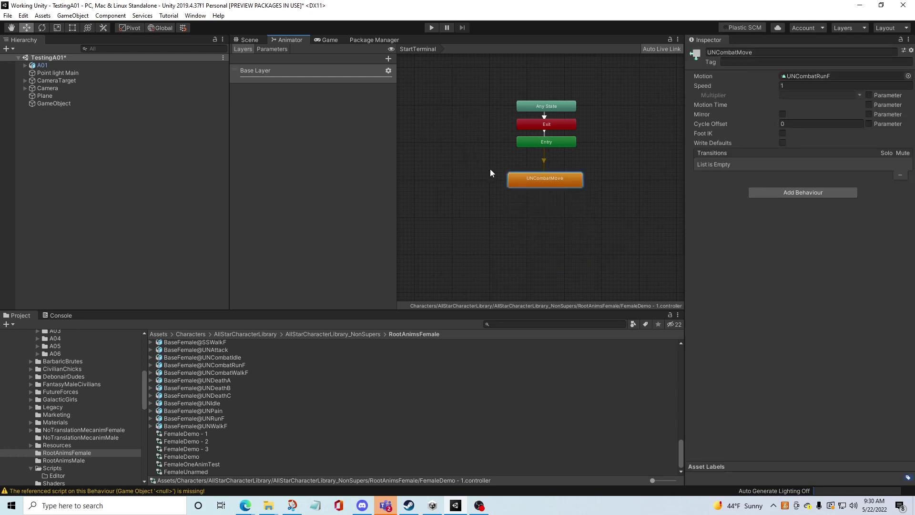
- Rename the FemaleDemo - 1 controller as FemaleDemo - Running
{"action": "left_click", "coordinate": [206, 432]}
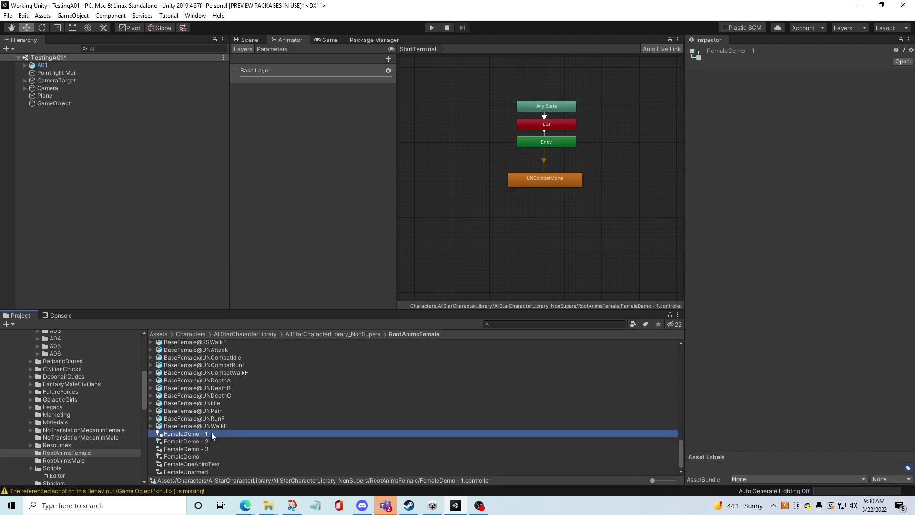
{"action": "left_click", "coordinate": [207, 433]}
{"action": "left_click", "coordinate": [218, 433]}
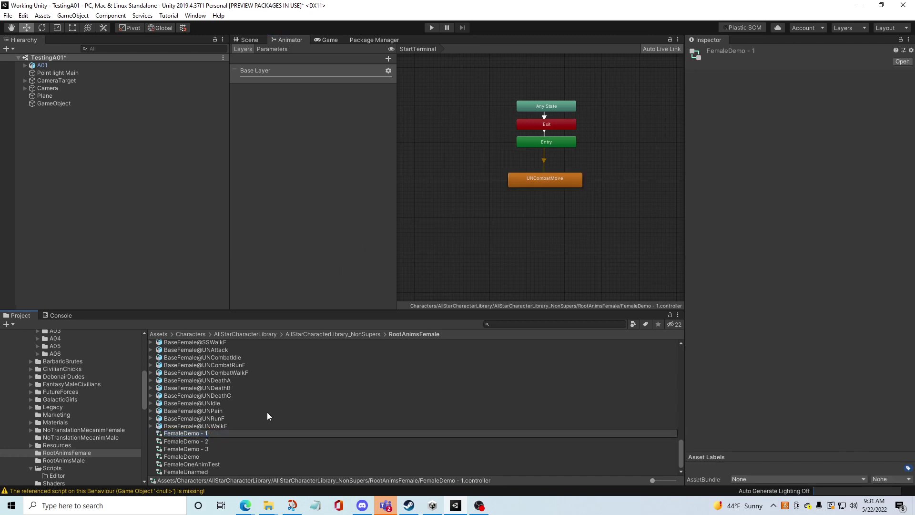
{"action": "key", "text": "BackSpace"}
{"action": "type", "text": "Running"}
{"action": "key", "text": "Return"}
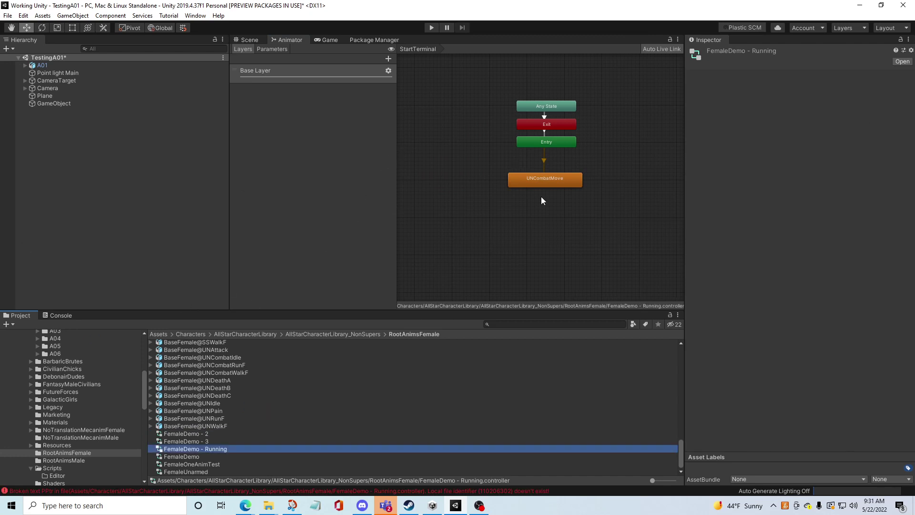
- Assign the FemaleDemo - Running controller to A01's Animator and test the animation in play mode
{"action": "left_click", "coordinate": [48, 65]}
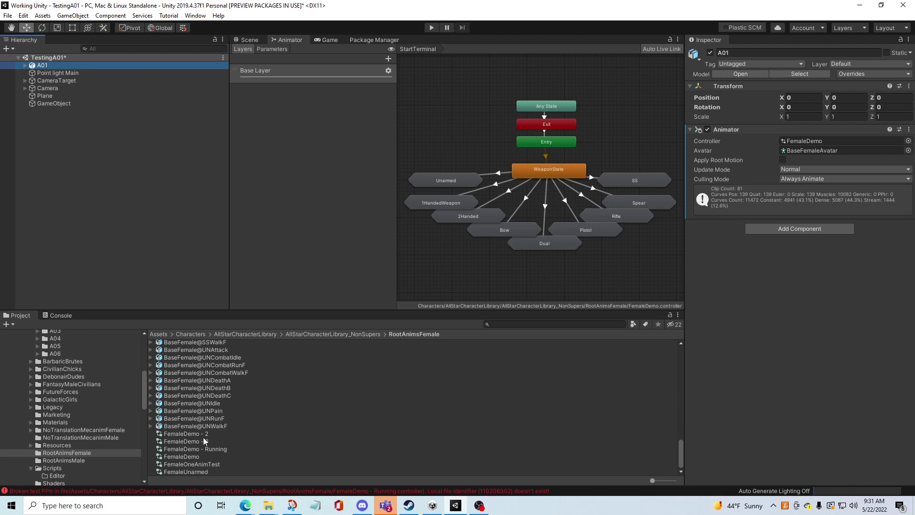
{"action": "left_click_drag", "start_coordinate": [206, 451], "coordinate": [819, 139]}
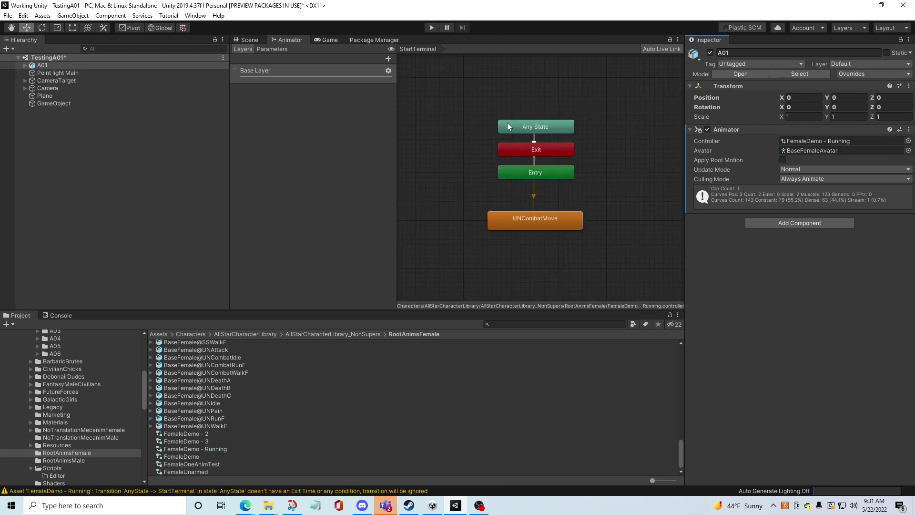
{"action": "left_click", "coordinate": [252, 41]}
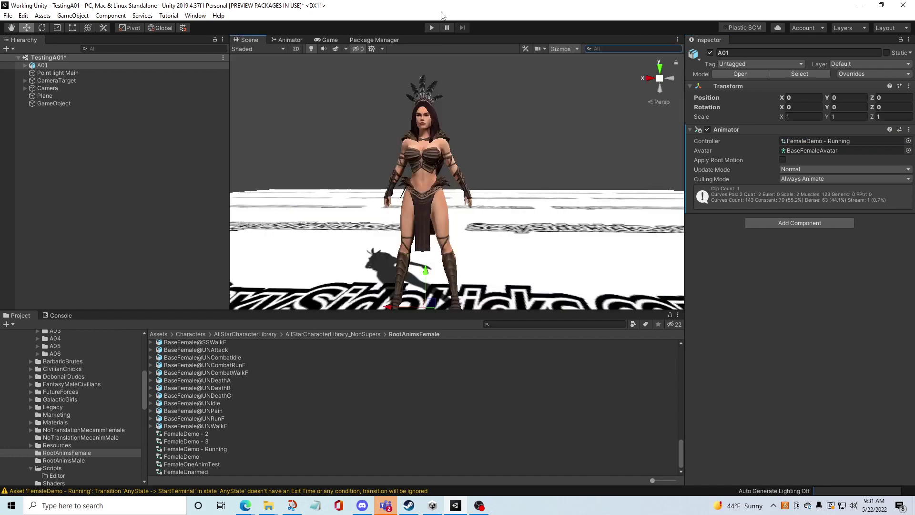
{"action": "left_click", "coordinate": [432, 27]}
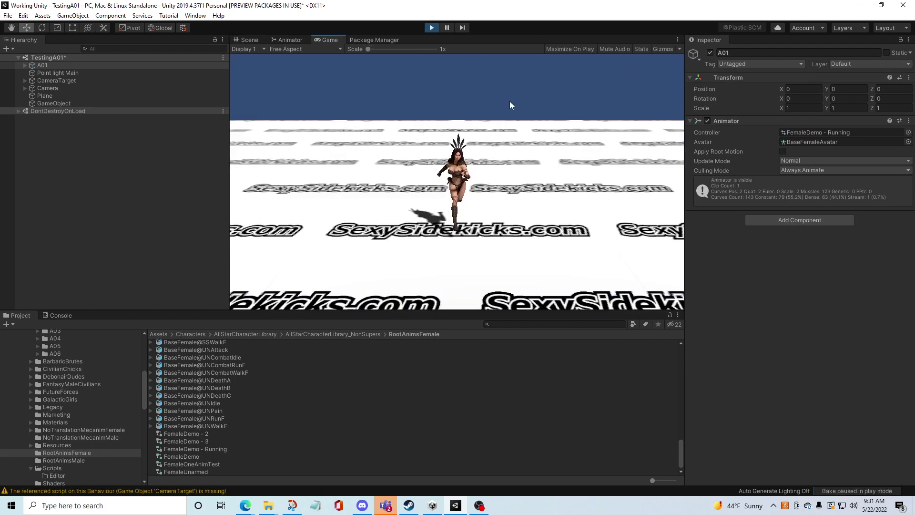
{"action": "left_click", "coordinate": [295, 39]}
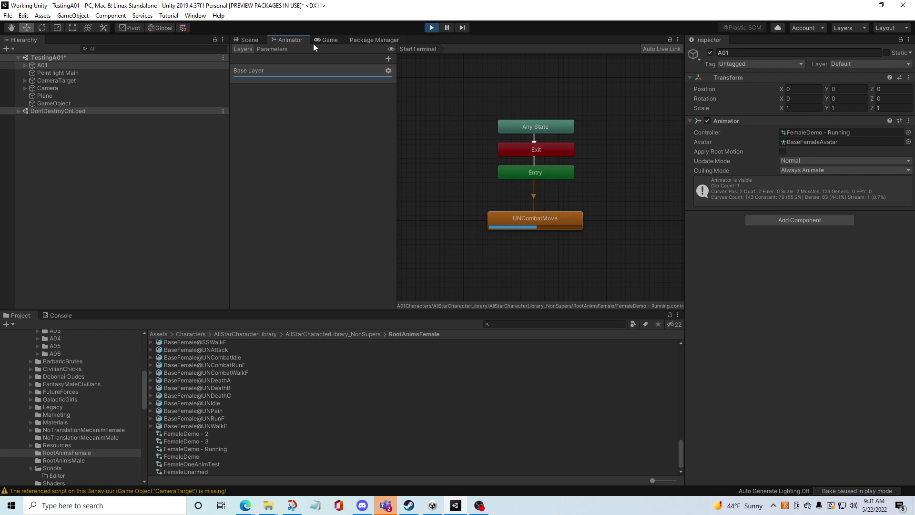
{"action": "left_click", "coordinate": [254, 42]}
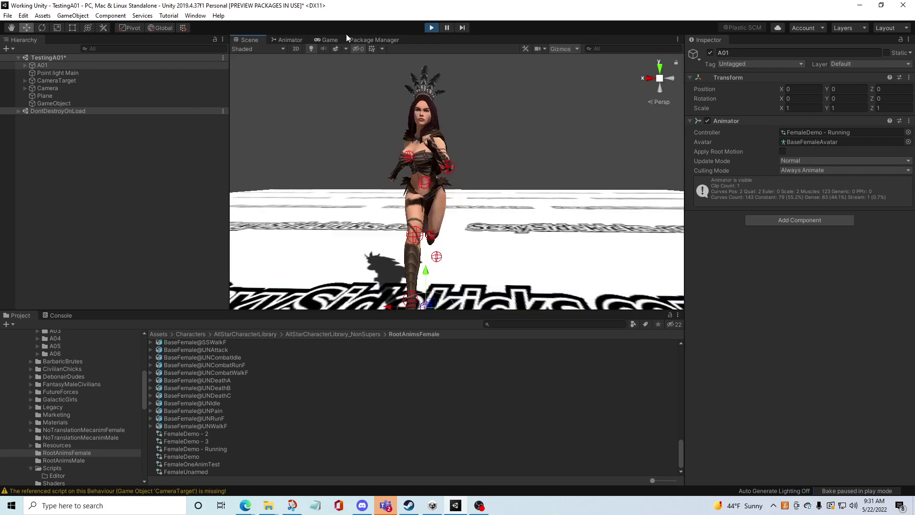
{"action": "left_click", "coordinate": [436, 30]}
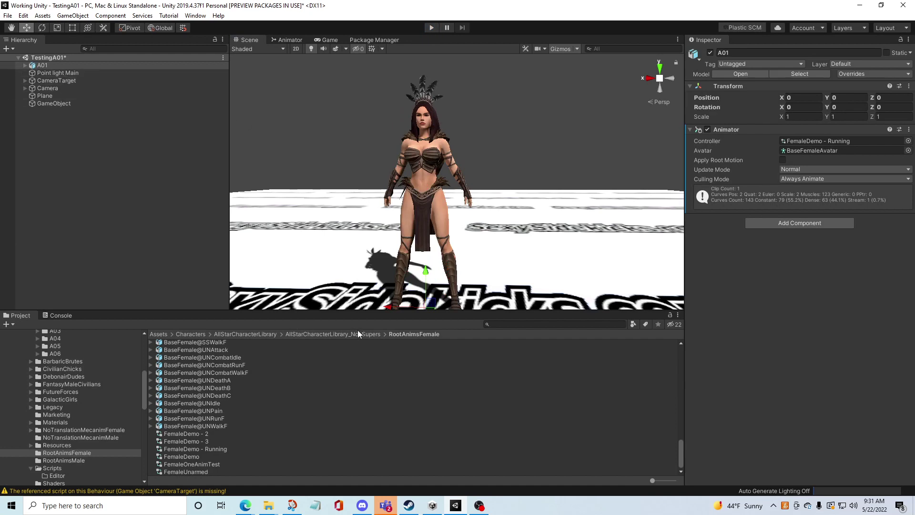
- Create a folder named States Test inside the AmazingAmazons A01 folder
{"action": "left_click", "coordinate": [320, 334]}
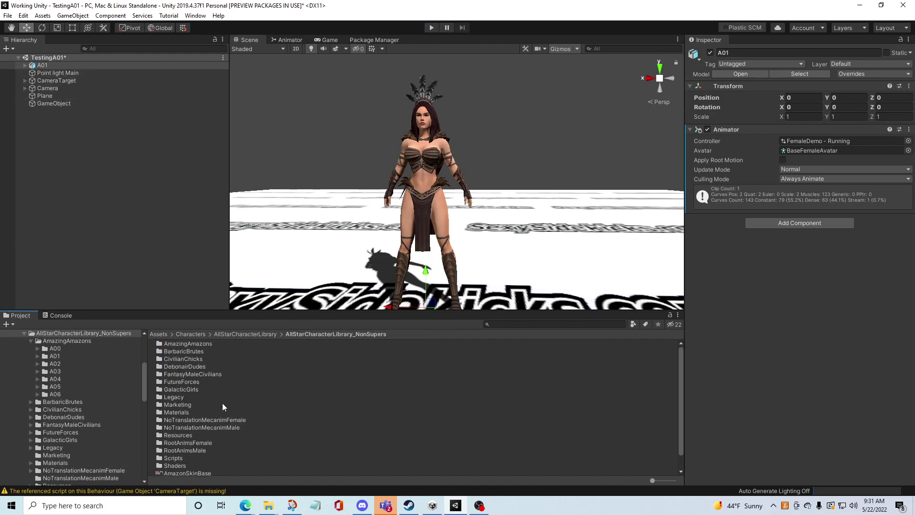
{"action": "double_click", "coordinate": [187, 344]}
{"action": "right_click", "coordinate": [245, 450]}
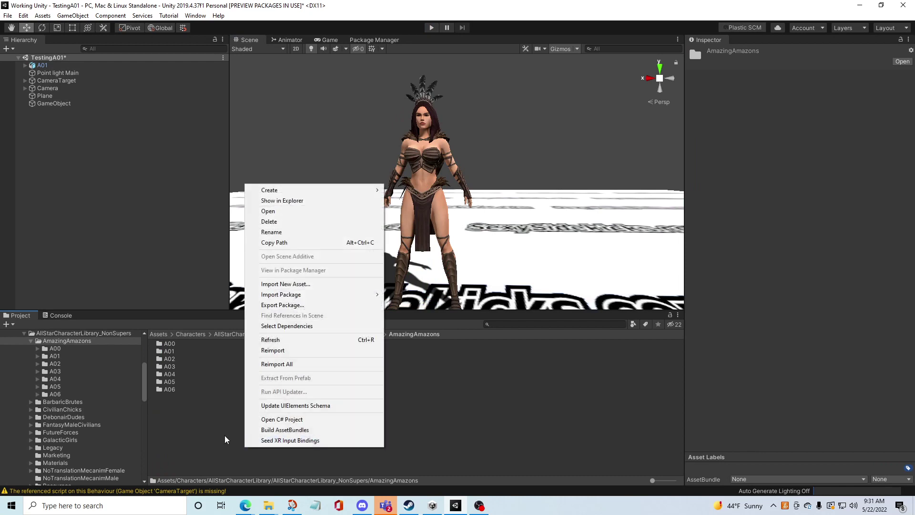
{"action": "left_click", "coordinate": [225, 435]}
{"action": "double_click", "coordinate": [168, 351]}
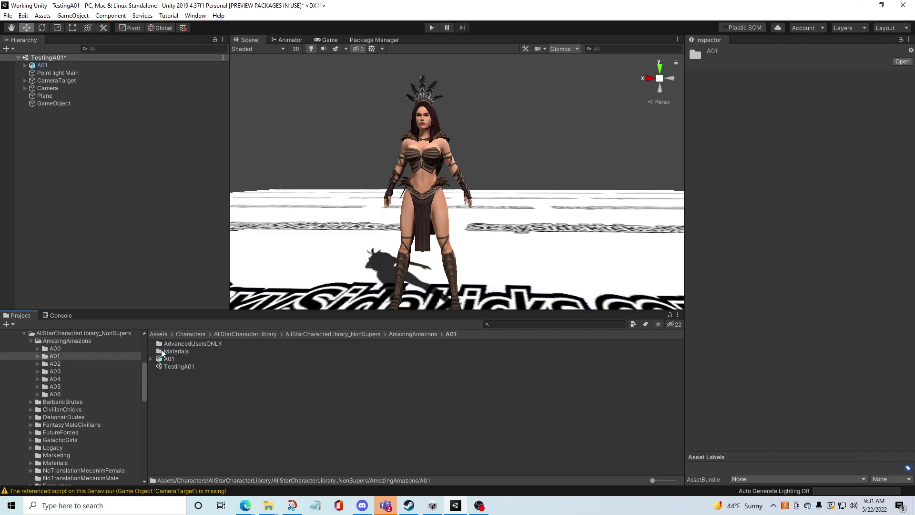
{"action": "right_click", "coordinate": [196, 395]}
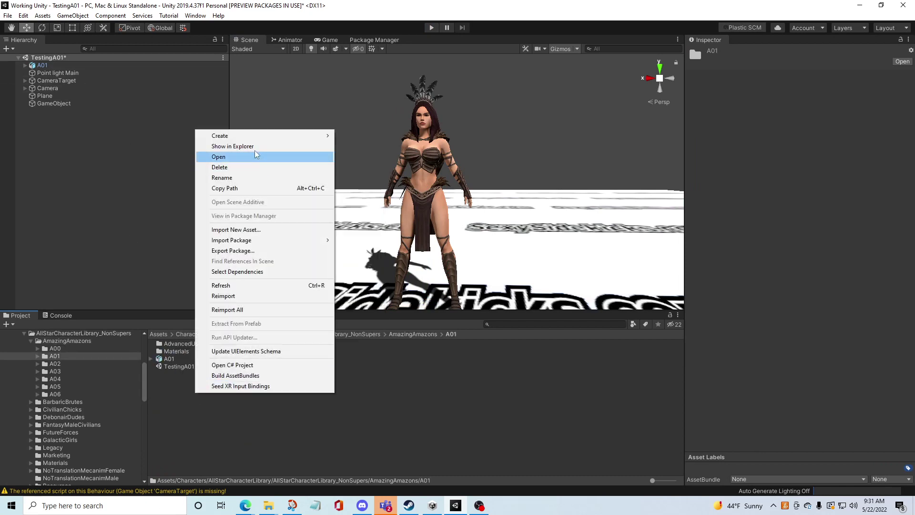
{"action": "mouse_move", "coordinate": [305, 137]}
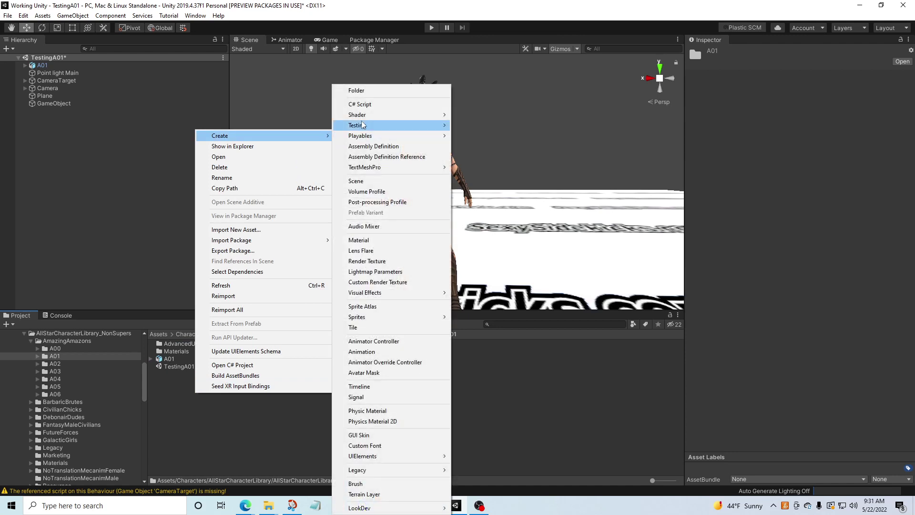
{"action": "left_click", "coordinate": [366, 93]}
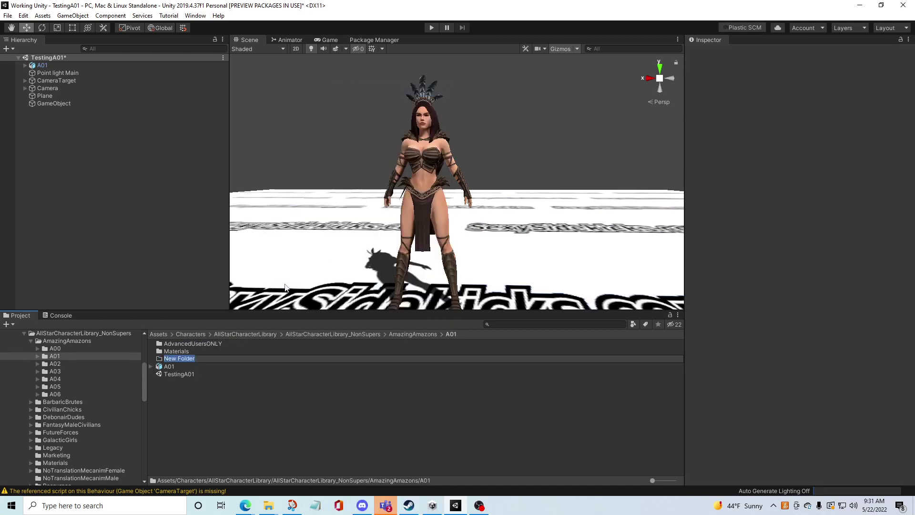
{"action": "type", "text": "States Test"}
{"action": "key", "text": "Return"}
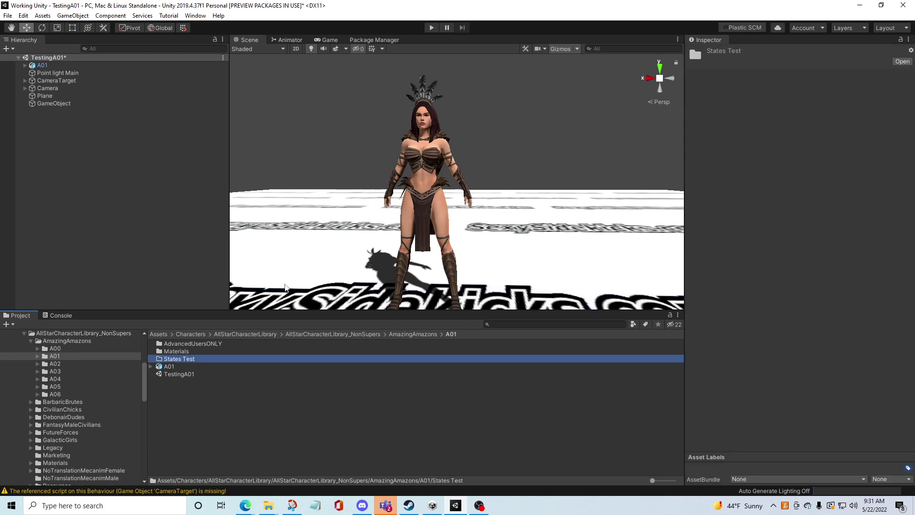
- Save the scene's A01 character as a prefab variant in the States Test folder and select the scene instance
{"action": "double_click", "coordinate": [178, 359]}
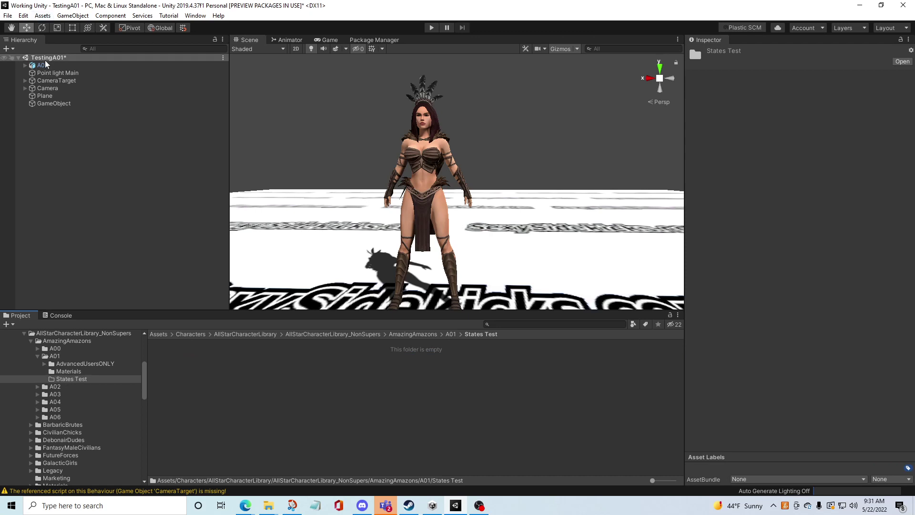
{"action": "left_click_drag", "start_coordinate": [36, 67], "coordinate": [200, 389]}
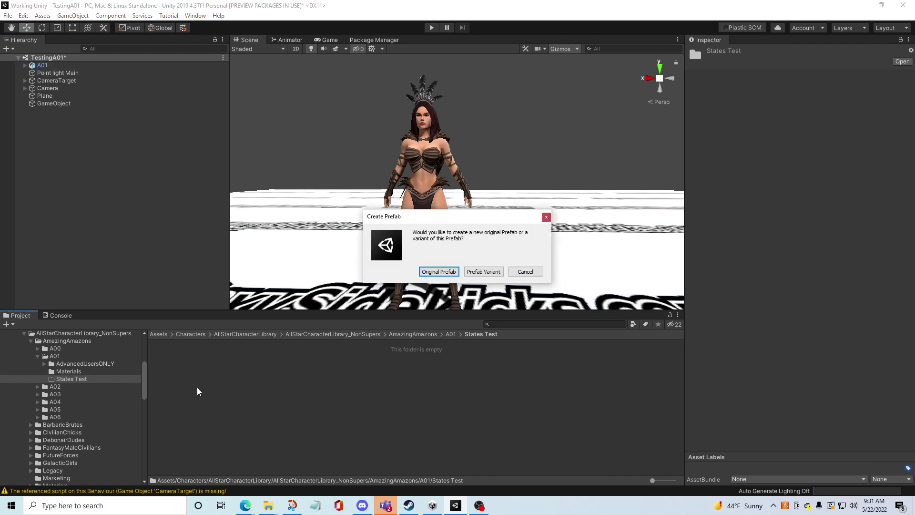
{"action": "left_click", "coordinate": [483, 271]}
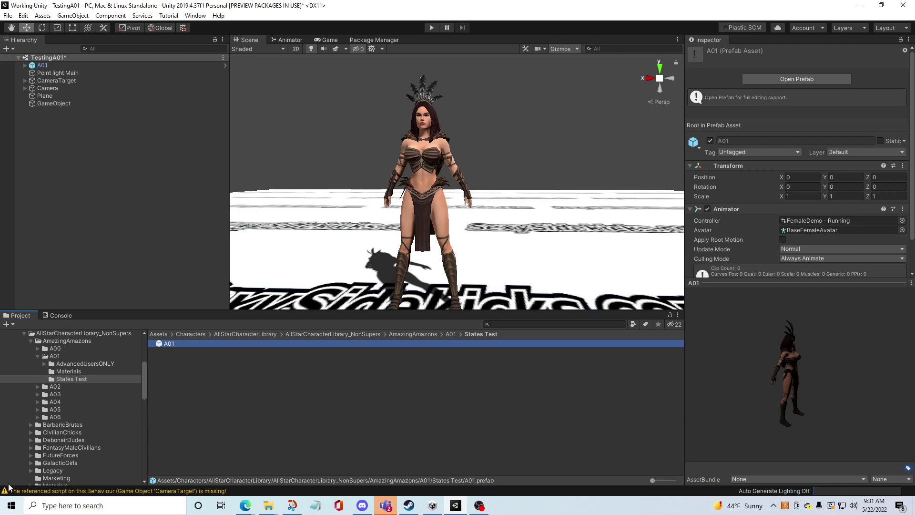
{"action": "left_click", "coordinate": [51, 64]}
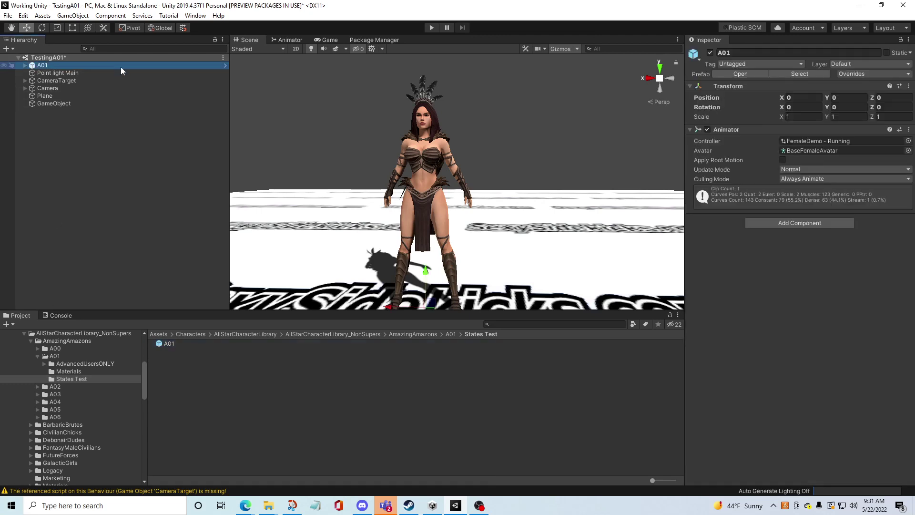
- Return to the RootAnimsFemale folder and examine the FemaleDemo - 2 controller's state graph
{"action": "left_click", "coordinate": [452, 335]}
{"action": "left_click", "coordinate": [368, 332]}
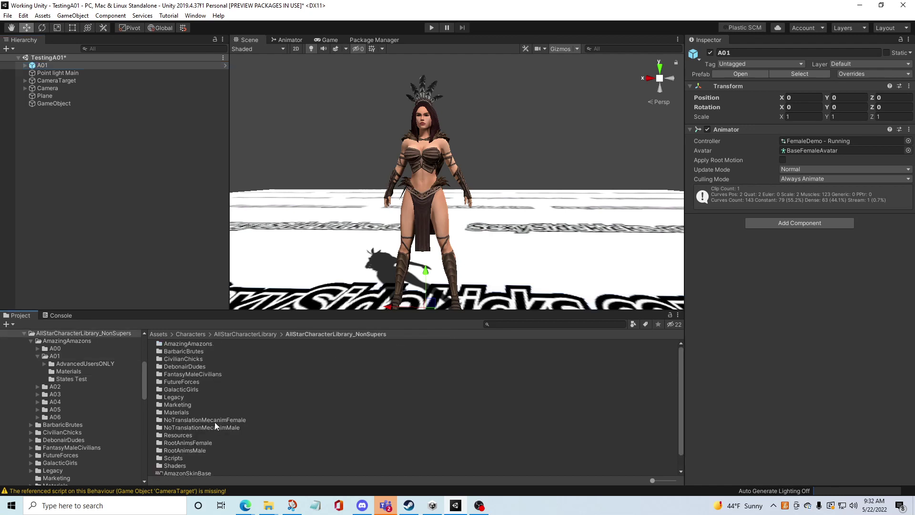
{"action": "double_click", "coordinate": [206, 444]}
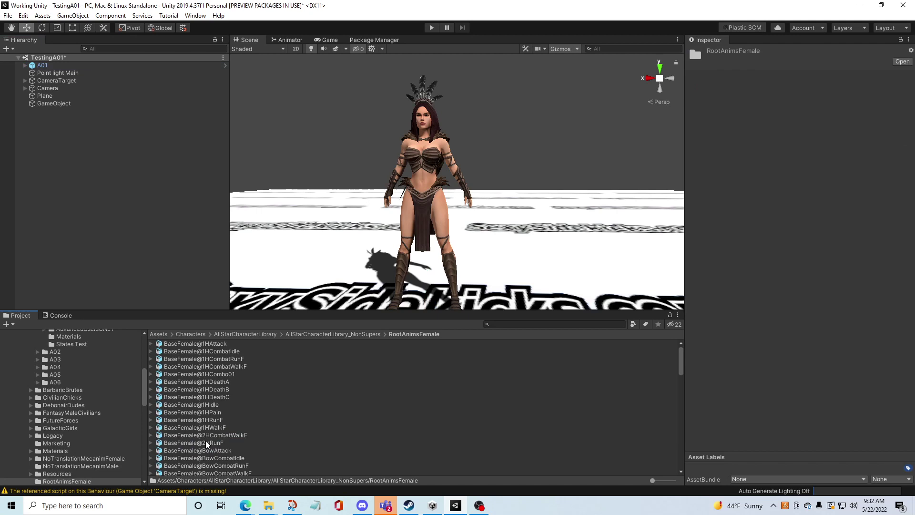
{"action": "left_click", "coordinate": [247, 443]}
{"action": "scroll", "coordinate": [246, 440], "scroll_direction": "down", "scroll_amount": 10}
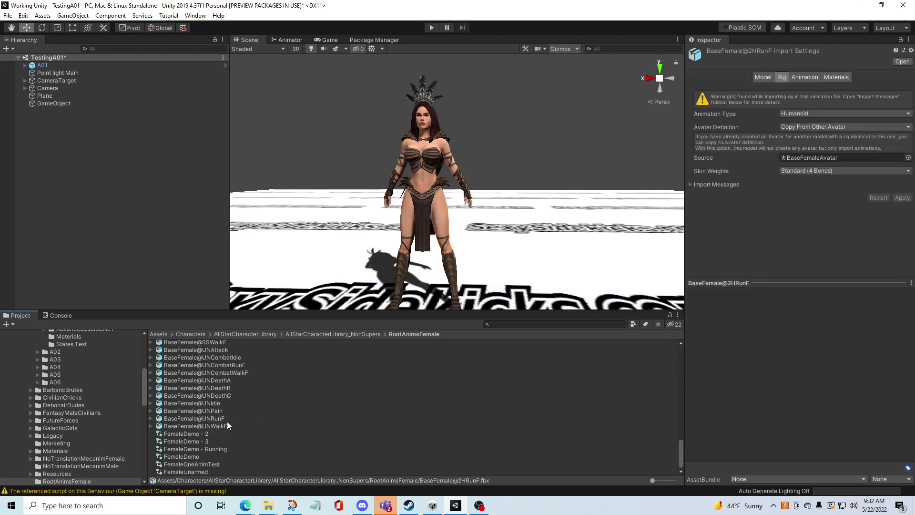
{"action": "left_click", "coordinate": [193, 435]}
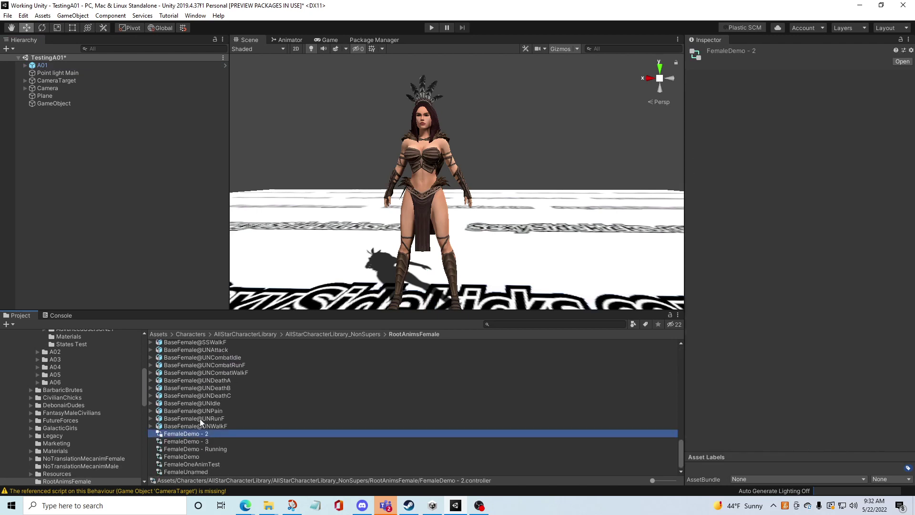
{"action": "left_click", "coordinate": [290, 40]}
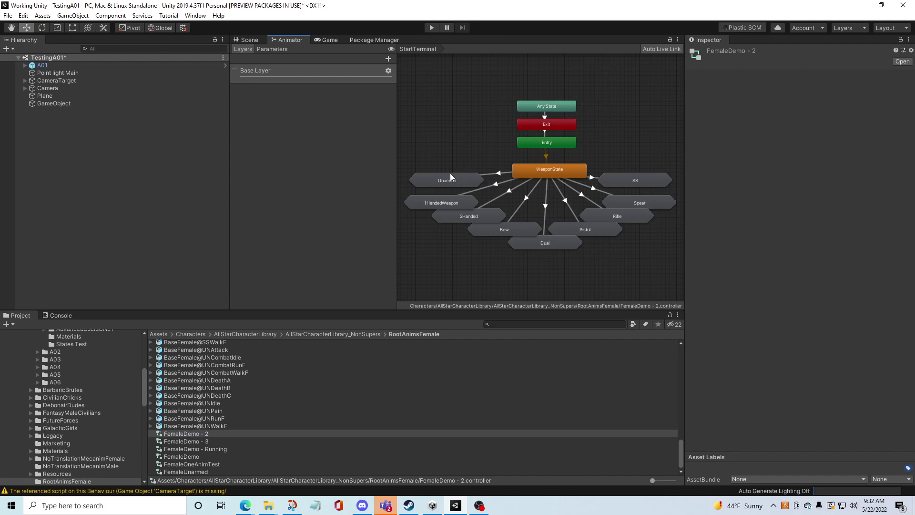
{"action": "scroll", "coordinate": [456, 196], "scroll_direction": "up", "scroll_amount": 3}
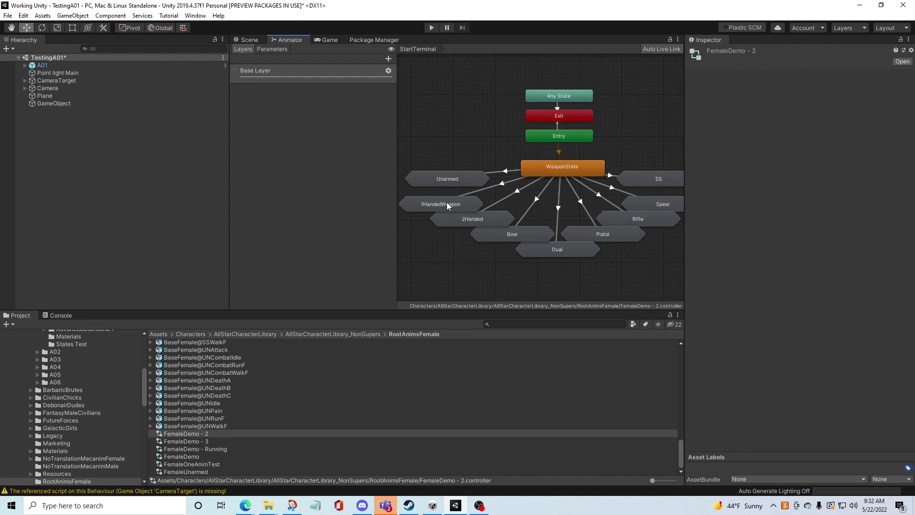
{"action": "left_click", "coordinate": [248, 40]}
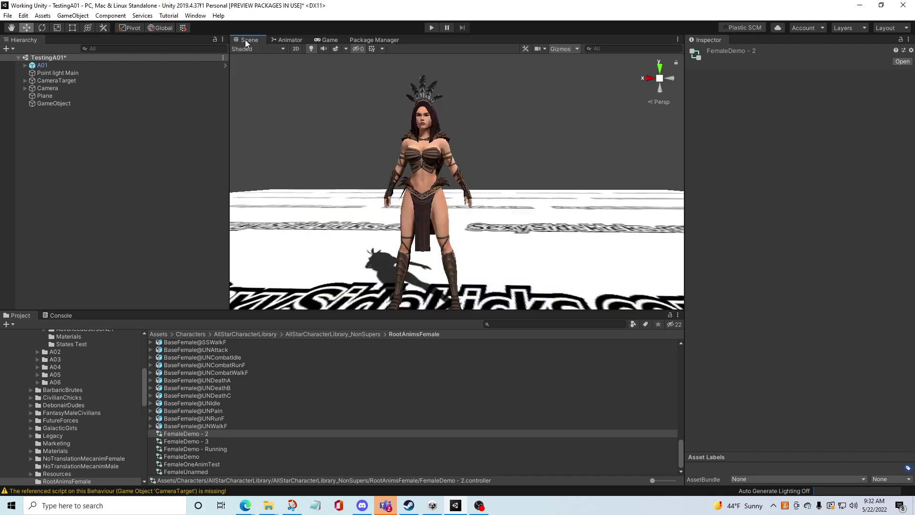
- Show the FemaleDemo - 2 state graph and look through the library's Resources, A00, A01 and States Test folders
{"action": "left_click", "coordinate": [289, 40]}
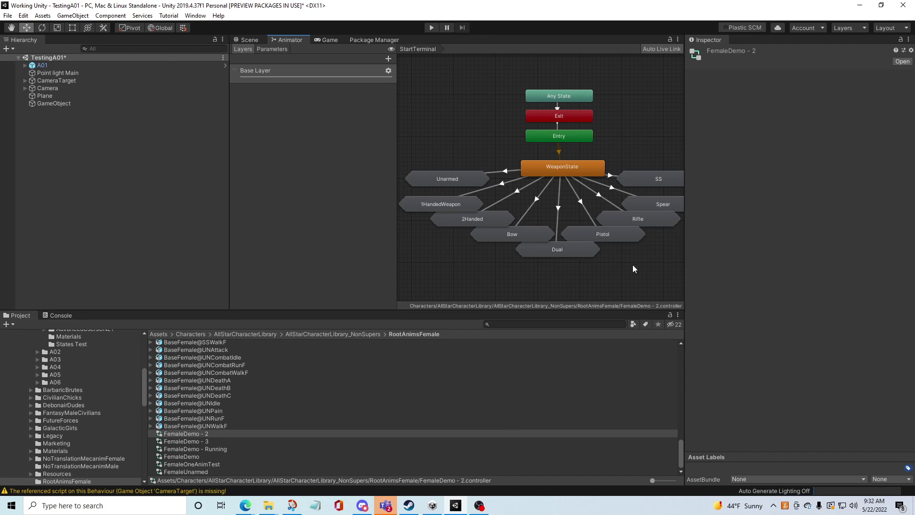
{"action": "mouse_move", "coordinate": [608, 259]}
{"action": "middle_mouse_down"}
{"action": "mouse_move", "coordinate": [578, 252]}
{"action": "mouse_move", "coordinate": [607, 250]}
{"action": "middle_mouse_up"}
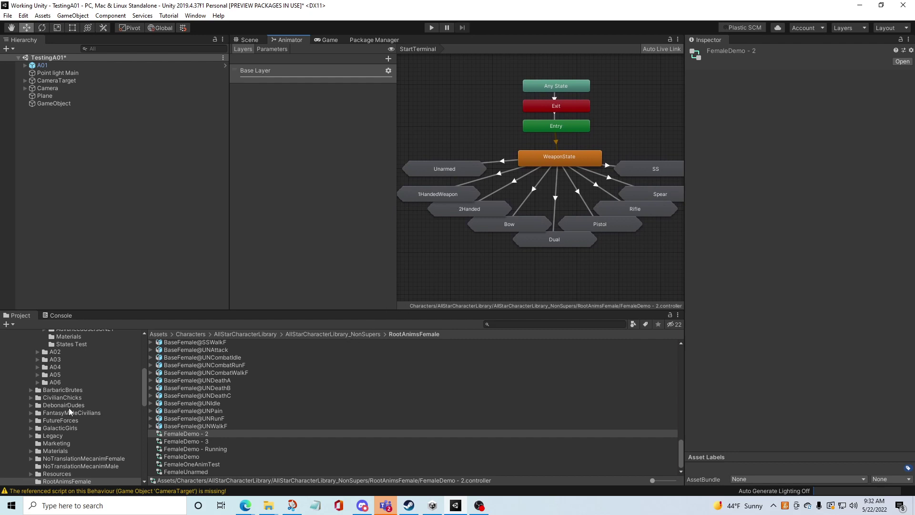
{"action": "left_click", "coordinate": [340, 336]}
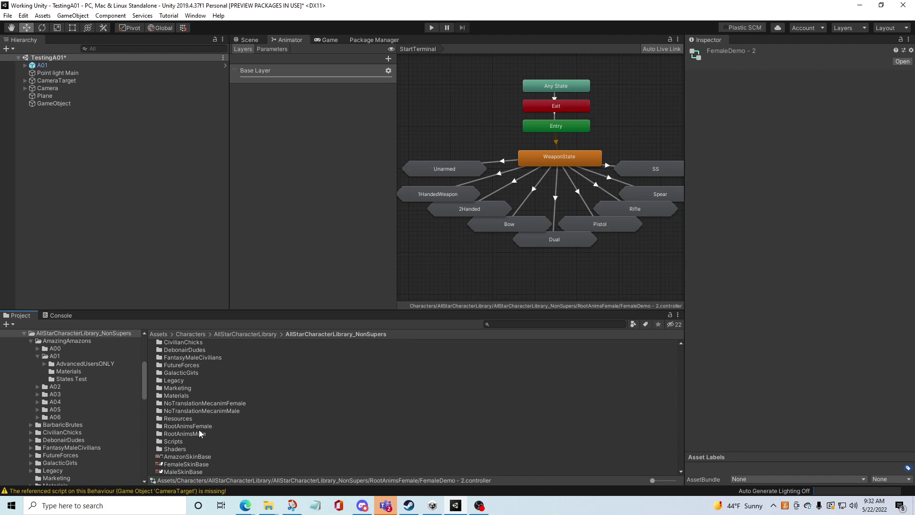
{"action": "double_click", "coordinate": [180, 418]}
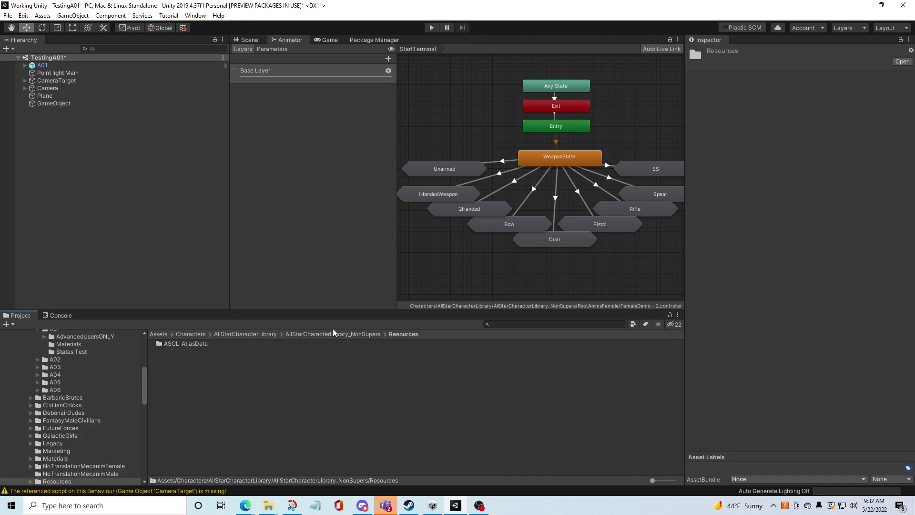
{"action": "left_click", "coordinate": [367, 335]}
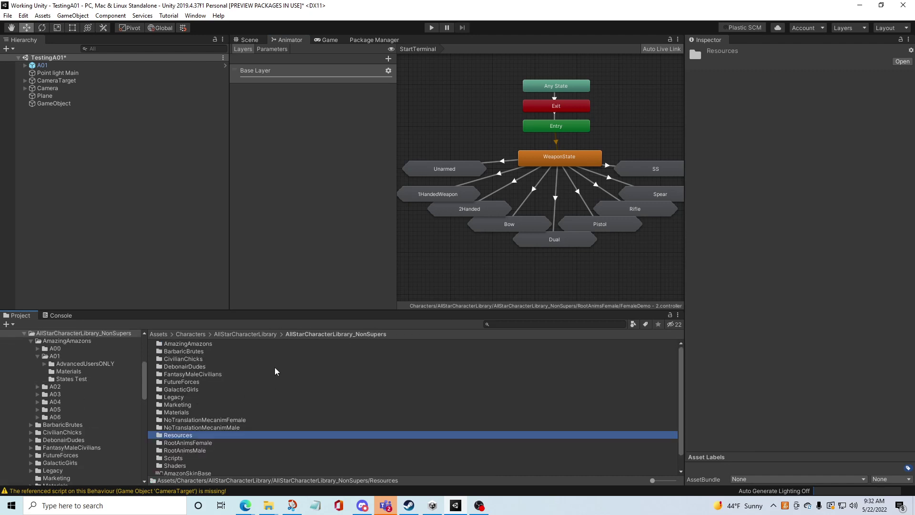
{"action": "double_click", "coordinate": [191, 345]}
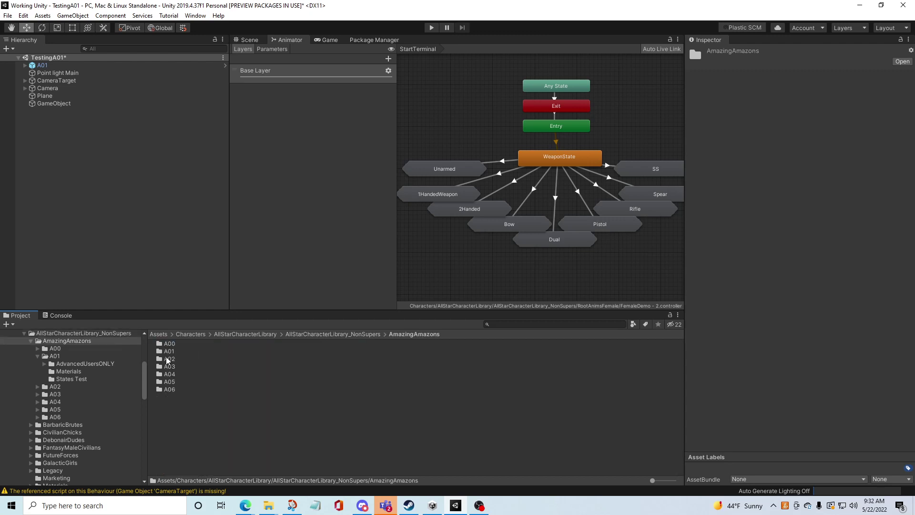
{"action": "double_click", "coordinate": [169, 344]}
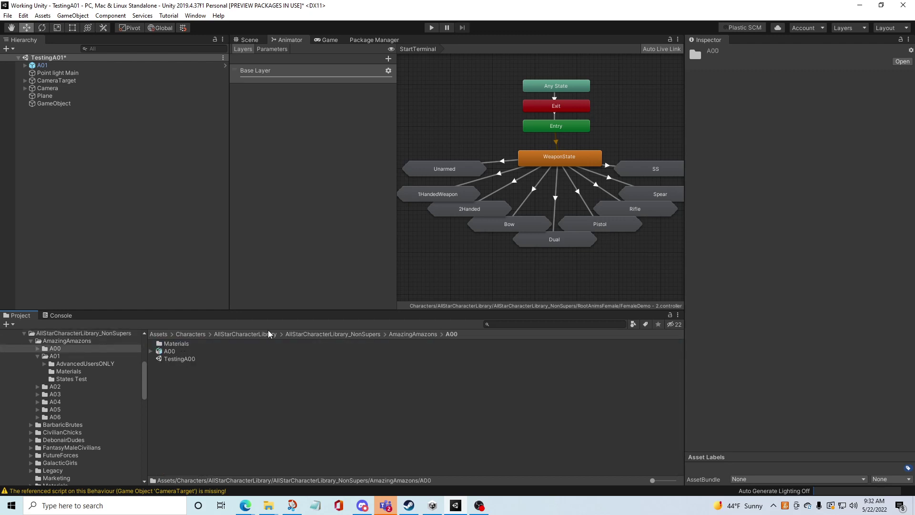
{"action": "left_click", "coordinate": [409, 334]}
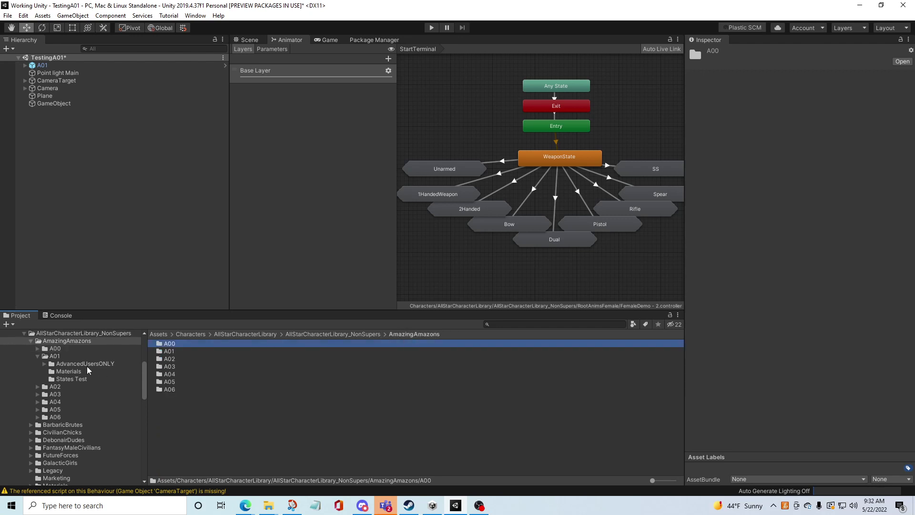
{"action": "double_click", "coordinate": [164, 352]}
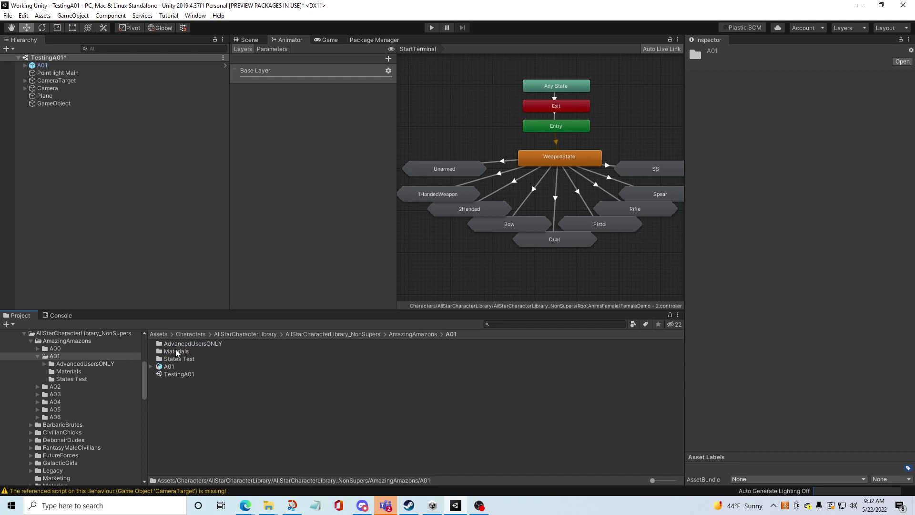
{"action": "double_click", "coordinate": [177, 359]}
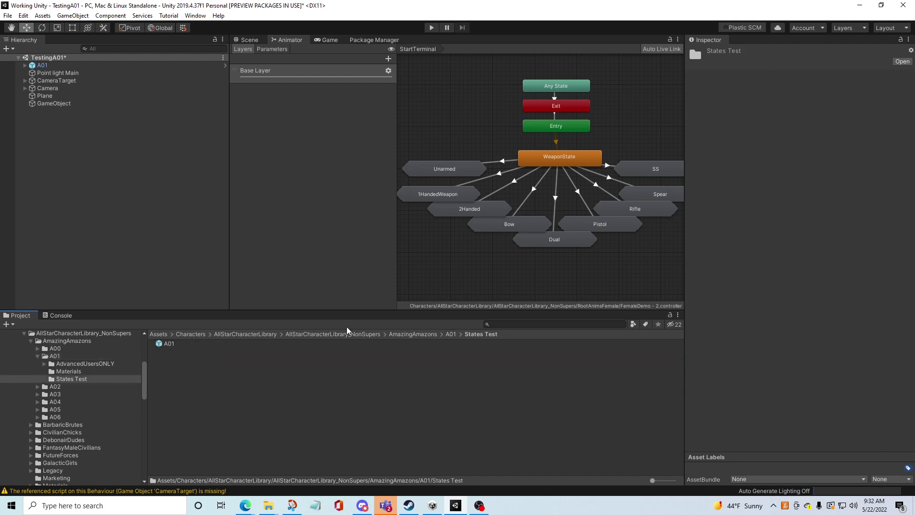
{"action": "left_click", "coordinate": [451, 334]}
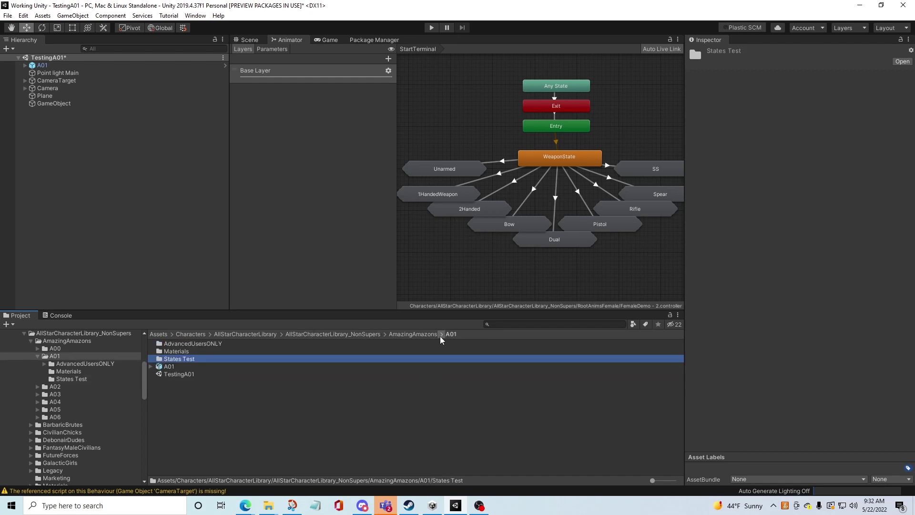
- Copy the UNCombatIdle state from the Unarmed sub-state machine and paste it into the StartTerminal level of FemaleDemo - 2
{"action": "double_click", "coordinate": [439, 169]}
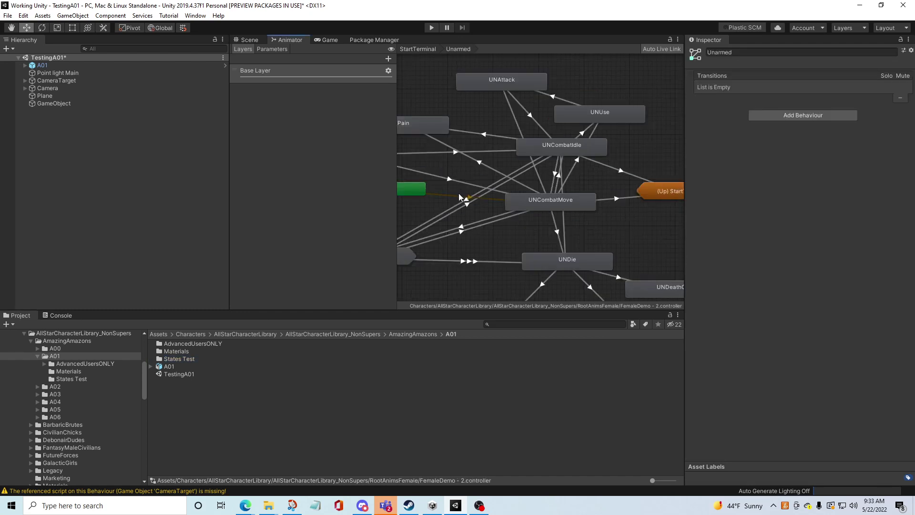
{"action": "middle_click_drag", "start_coordinate": [505, 110], "coordinate": [457, 101]}
{"action": "left_click", "coordinate": [537, 146]}
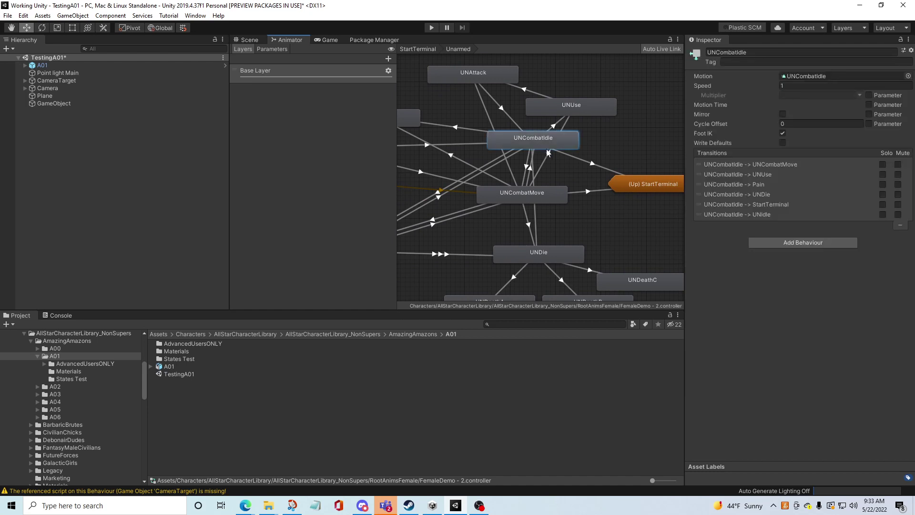
{"action": "left_click", "coordinate": [431, 49]}
{"action": "left_click", "coordinate": [528, 265]}
{"action": "right_click", "coordinate": [473, 283]}
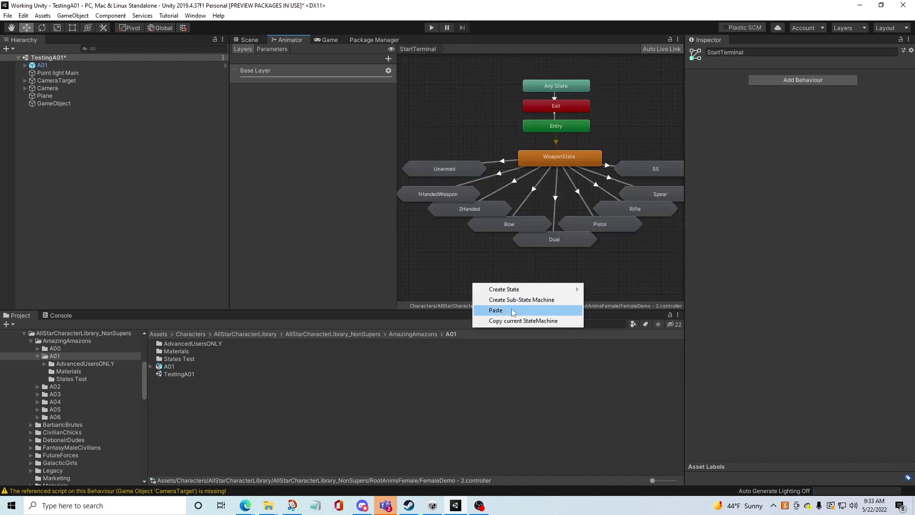
{"action": "left_click", "coordinate": [512, 311]}
- Delete WeaponState and all weapon sub-state machines including Unarmed, and place the UNCombatIdle state directly below Entry
{"action": "scroll", "coordinate": [453, 204], "scroll_direction": "down", "scroll_amount": 3}
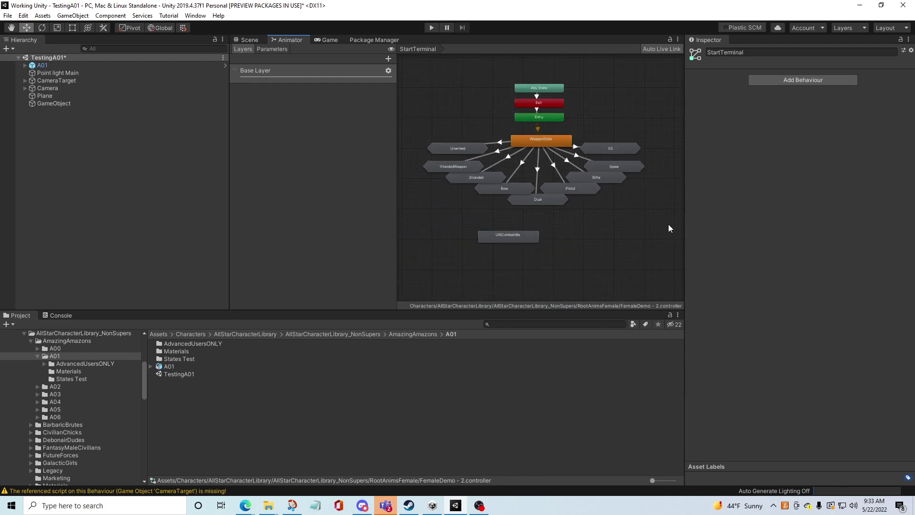
{"action": "left_click_drag", "start_coordinate": [663, 221], "coordinate": [454, 167]}
{"action": "key", "text": "Delete"}
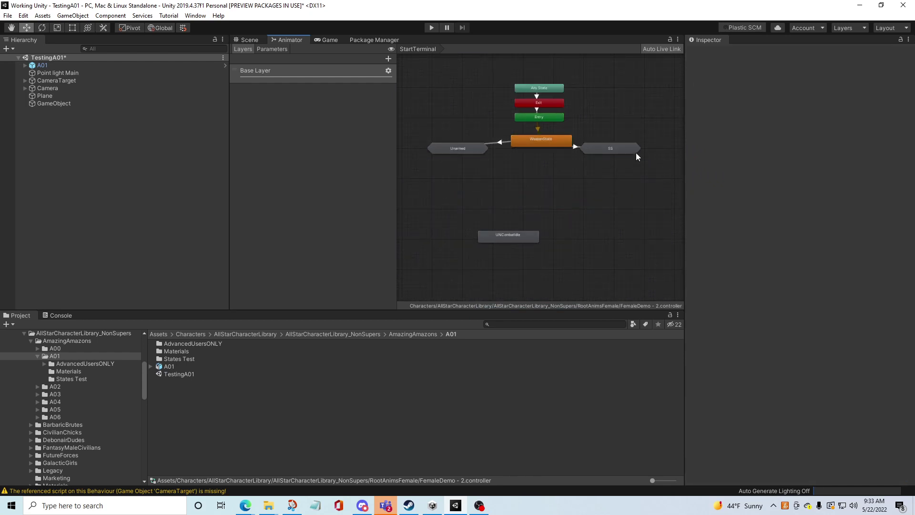
{"action": "left_click", "coordinate": [615, 148]}
{"action": "key", "text": "Delete"}
{"action": "left_click", "coordinate": [461, 148]}
{"action": "key", "text": "Delete"}
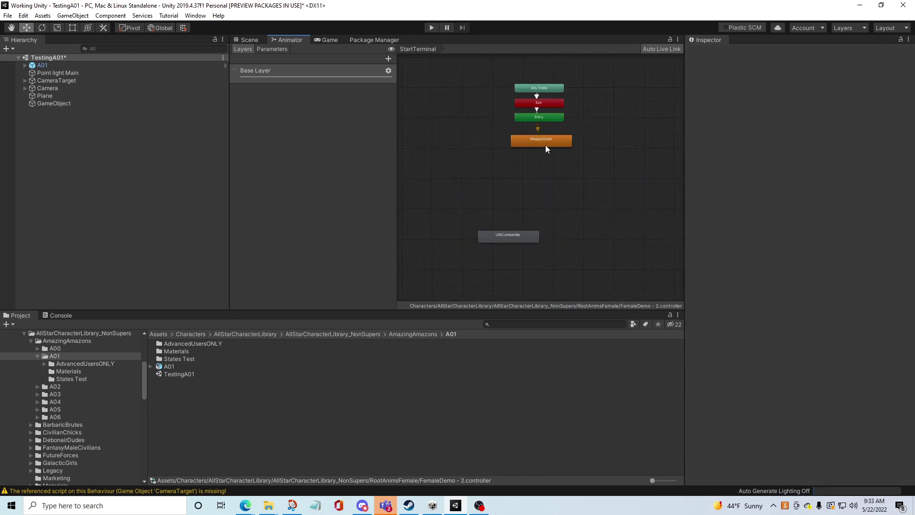
{"action": "left_click", "coordinate": [545, 143]}
{"action": "key", "text": "Delete"}
{"action": "left_click_drag", "start_coordinate": [516, 239], "coordinate": [554, 144]}
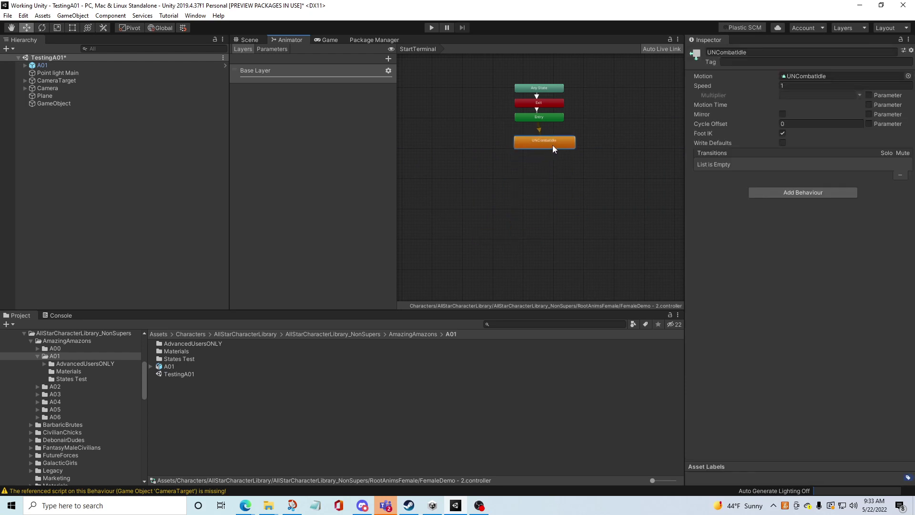
{"action": "left_click", "coordinate": [507, 173]}
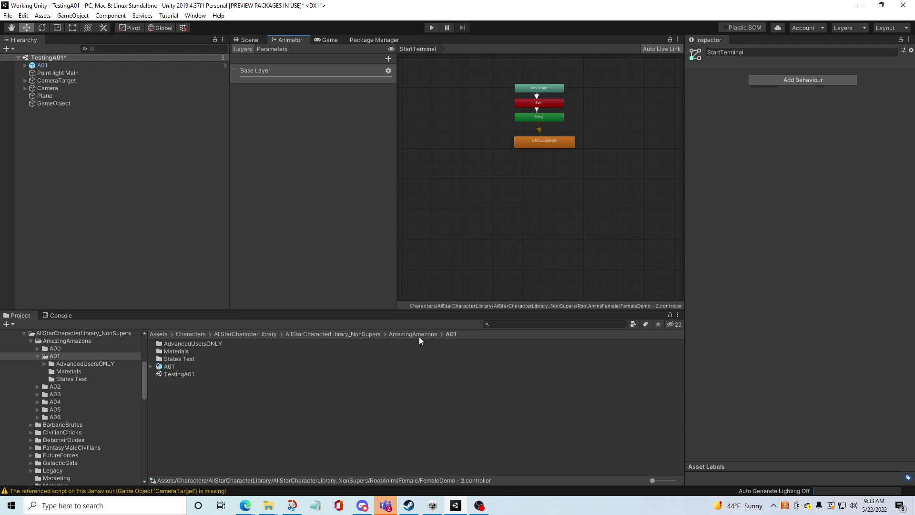
- Rename the FemaleDemo - 2 controller in the RootAnimsFemale folder as FemaleDemo - Idle
{"action": "left_click", "coordinate": [351, 334]}
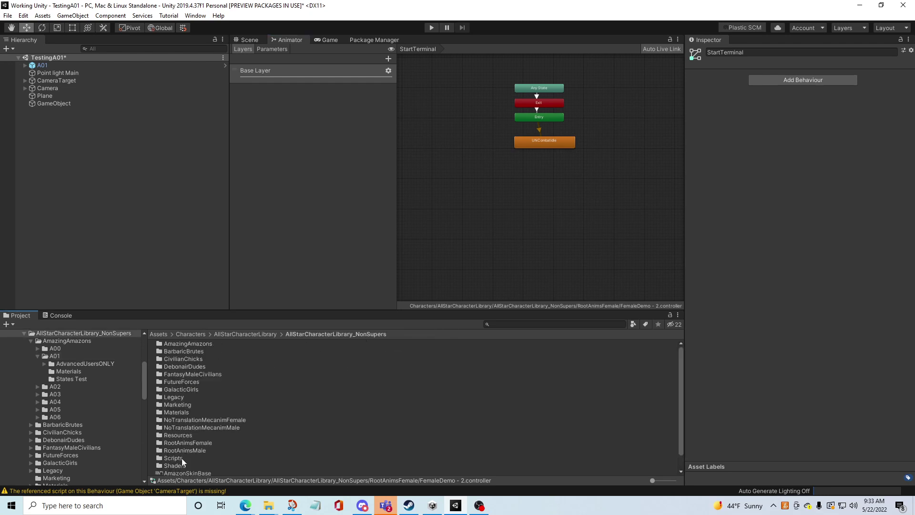
{"action": "double_click", "coordinate": [185, 439]}
{"action": "scroll", "coordinate": [194, 427], "scroll_direction": "down", "scroll_amount": 5}
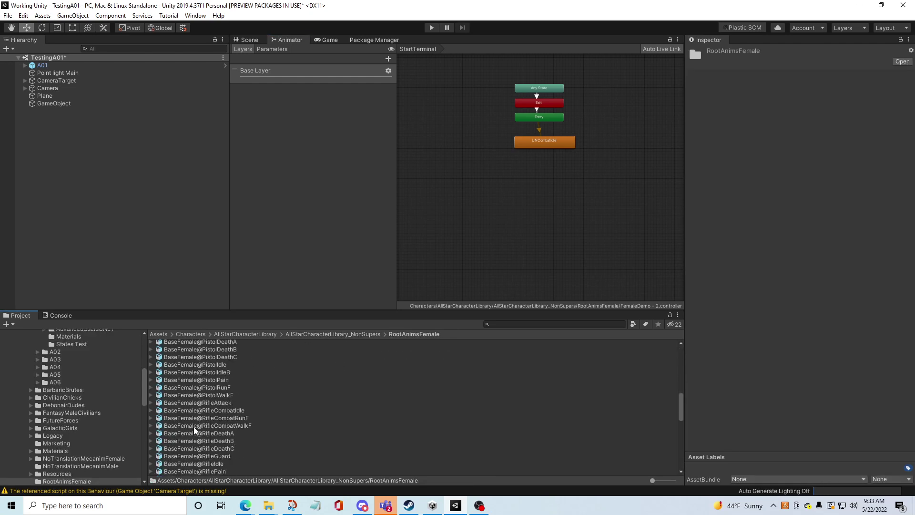
{"action": "left_click", "coordinate": [203, 433]}
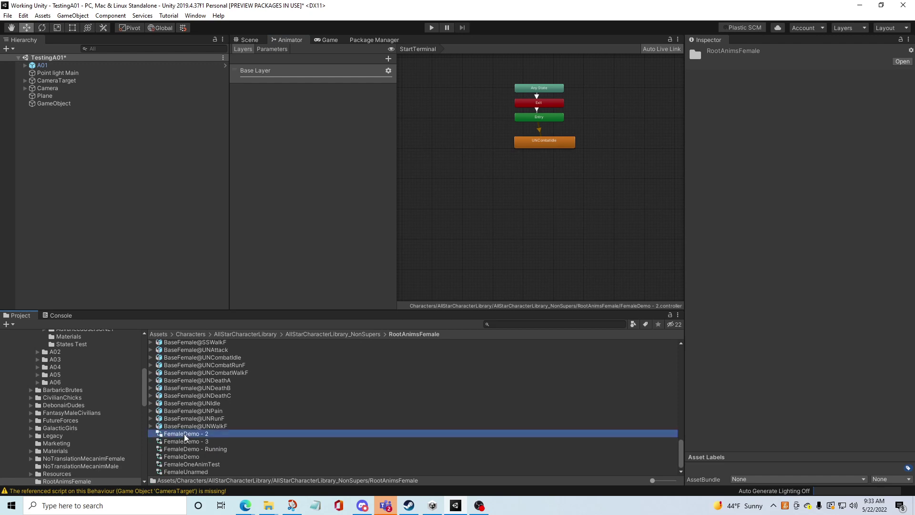
{"action": "left_click", "coordinate": [211, 433]}
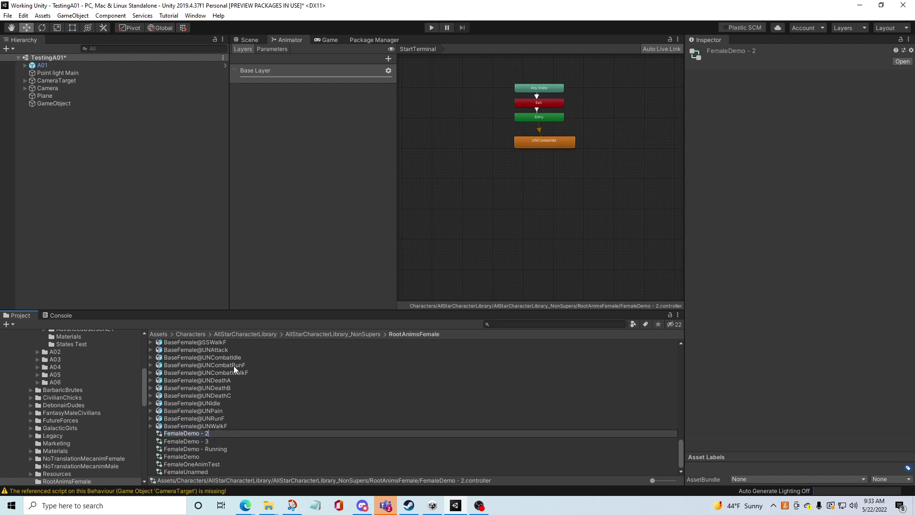
{"action": "key", "text": "BackSpace"}
{"action": "type", "text": "Idle"}
{"action": "key", "text": "Return"}
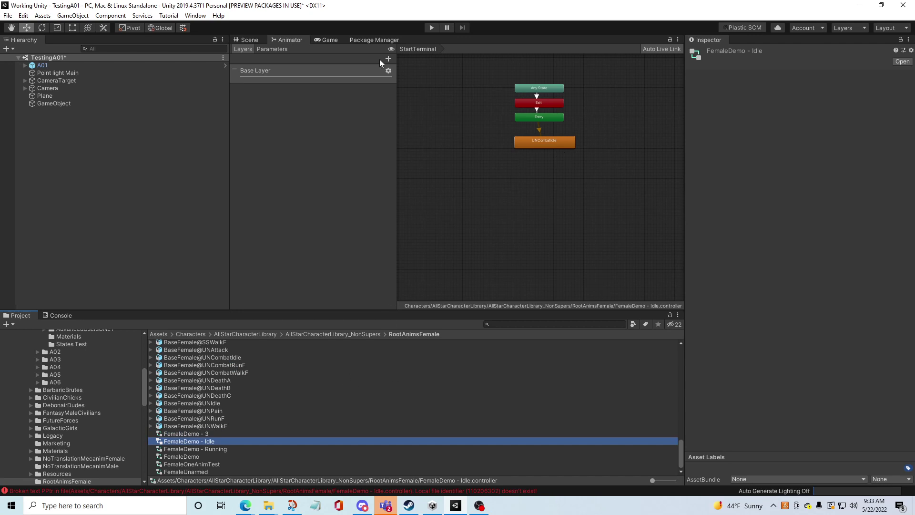
- Assign the FemaleDemo - Idle controller to the Animator of the scene's A01 character
{"action": "left_click", "coordinate": [248, 38]}
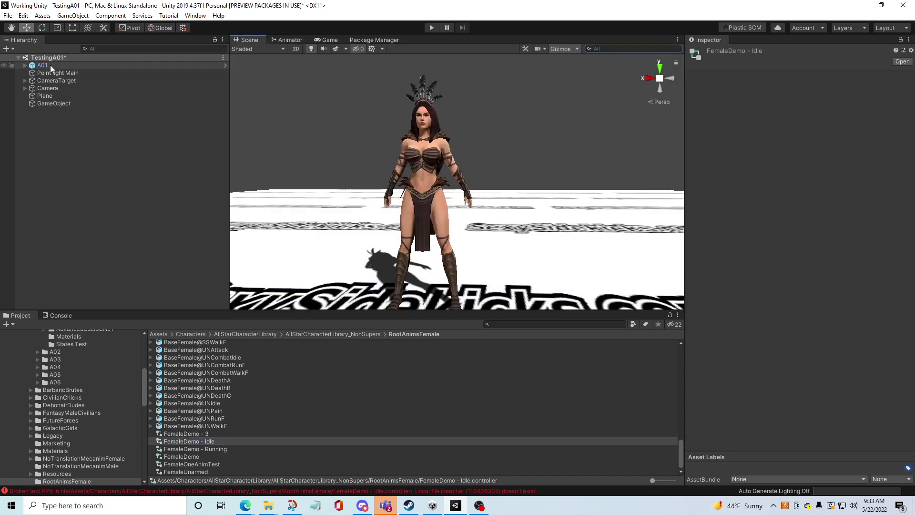
{"action": "left_click", "coordinate": [53, 65]}
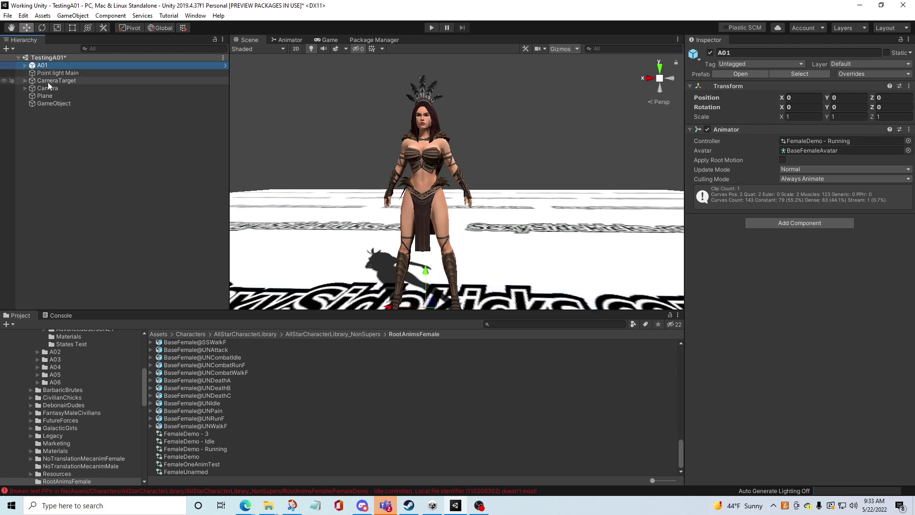
{"action": "left_click_drag", "start_coordinate": [200, 442], "coordinate": [810, 141]}
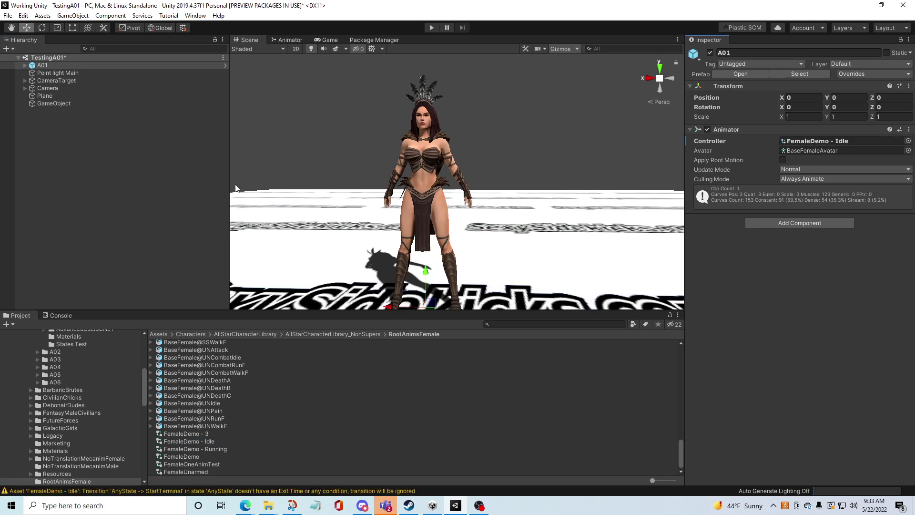
- Save the scene's A01 character as an original prefab in the States Test folder of AmazingAmazons A01
{"action": "left_click", "coordinate": [364, 334]}
{"action": "double_click", "coordinate": [191, 343]}
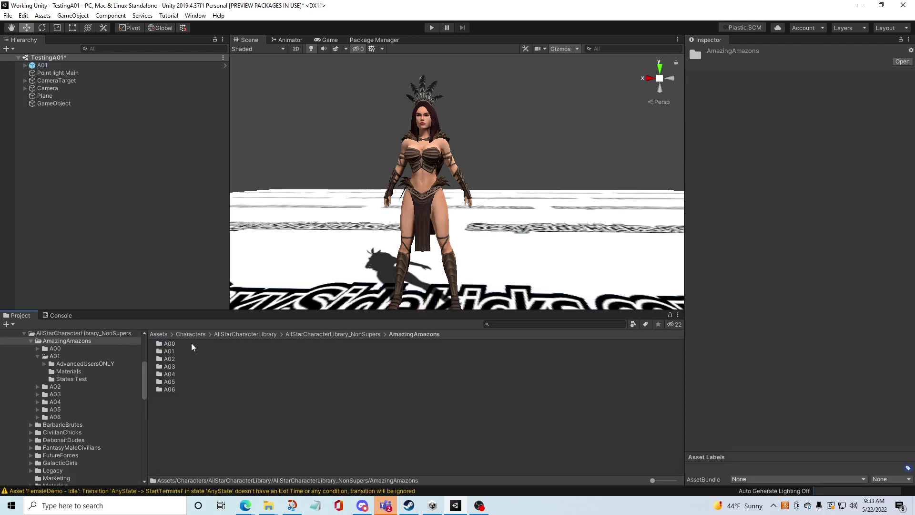
{"action": "double_click", "coordinate": [167, 352]}
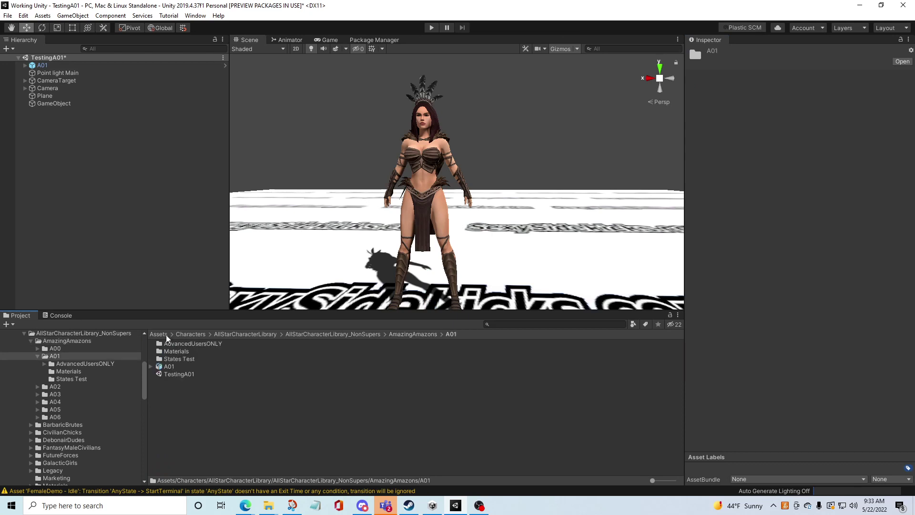
{"action": "double_click", "coordinate": [182, 359]}
{"action": "left_click_drag", "start_coordinate": [41, 65], "coordinate": [199, 393]}
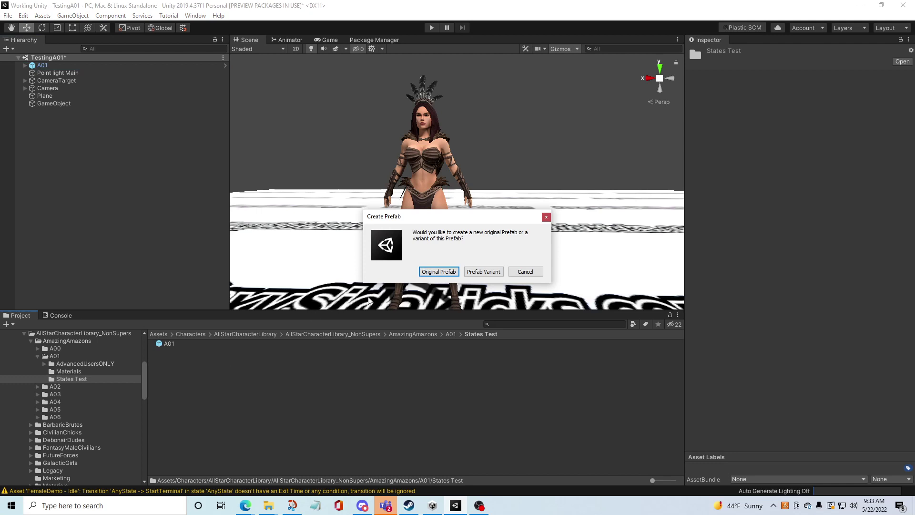
{"action": "left_click", "coordinate": [439, 271]}
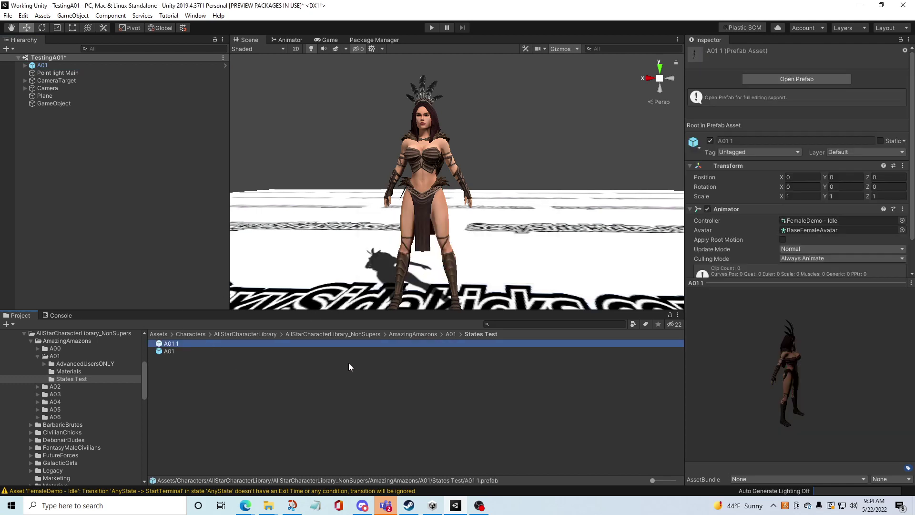
- Check which controller each States Test prefab uses and rename the A01 prefab with the running controller as Amazon - Running
{"action": "left_click", "coordinate": [163, 351]}
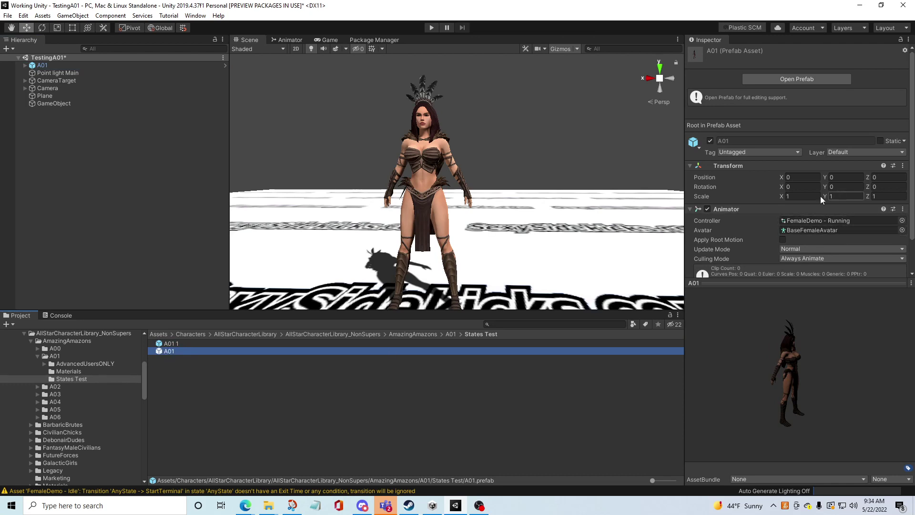
{"action": "left_click", "coordinate": [168, 344]}
{"action": "left_click", "coordinate": [171, 352]}
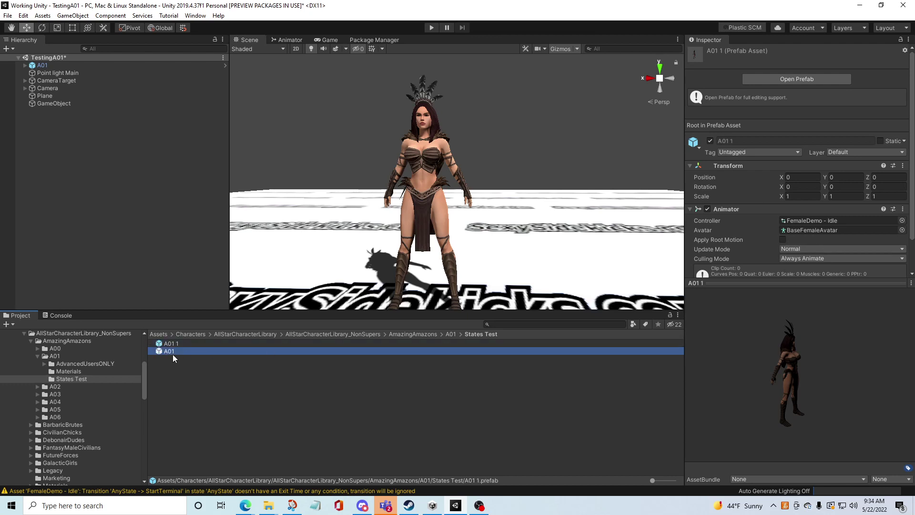
{"action": "left_click", "coordinate": [187, 351]}
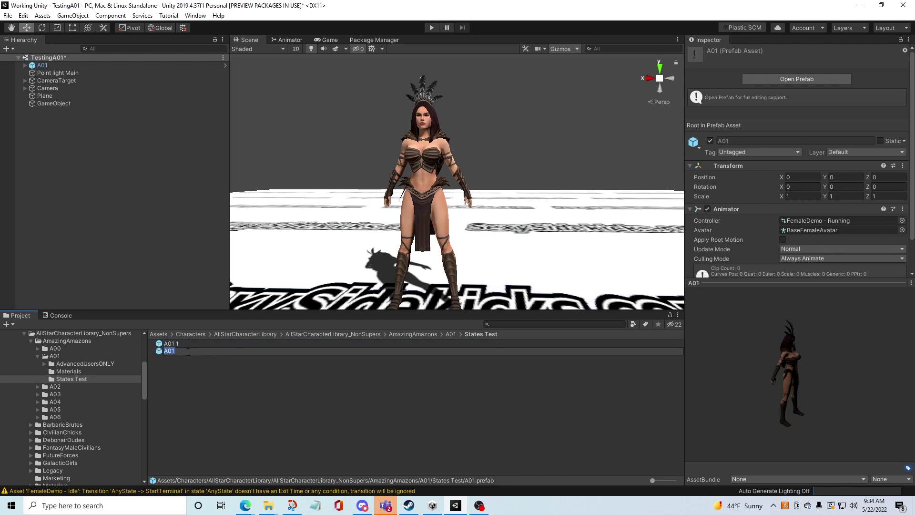
{"action": "type", "text": "Aamazon - Running"}
{"action": "left_click", "coordinate": [178, 344]}
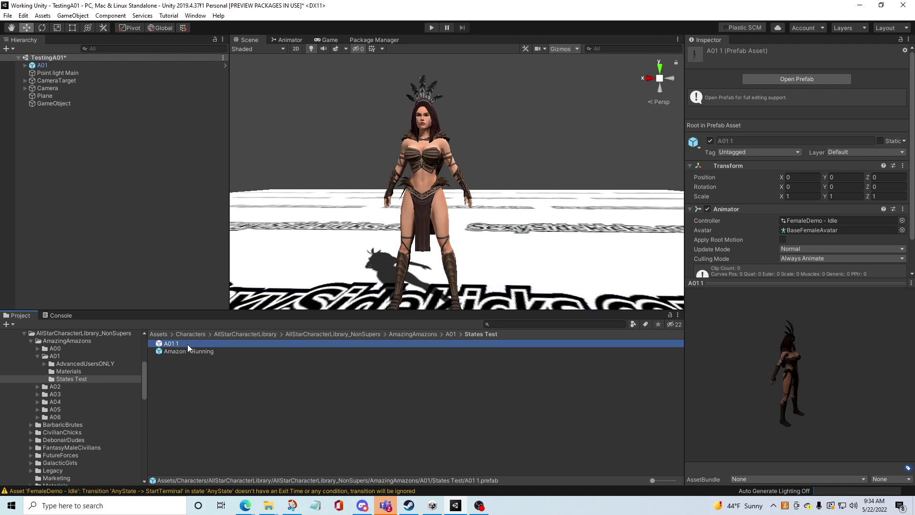
- Rename the A01 1 prefab in the States Test folder as Amazon - Idle
{"action": "left_click", "coordinate": [188, 344]}
{"action": "type", "text": "Amazon - Idle"}
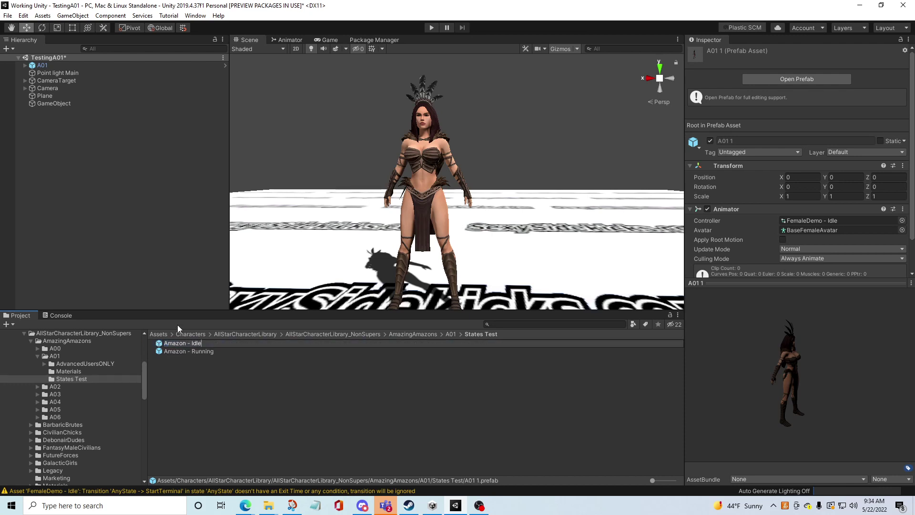
{"action": "key", "text": "Return"}
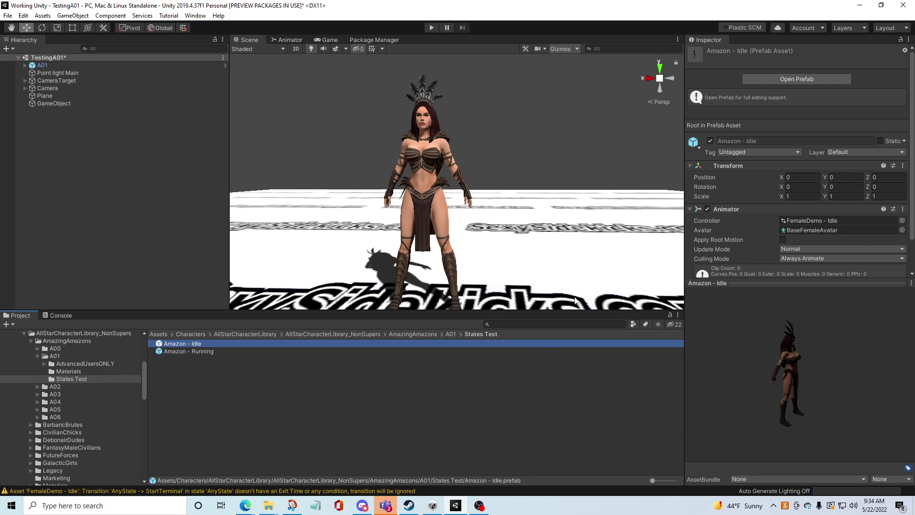
- Search the project assets for "bow" and inspect the Bow material
{"action": "left_click", "coordinate": [553, 324]}
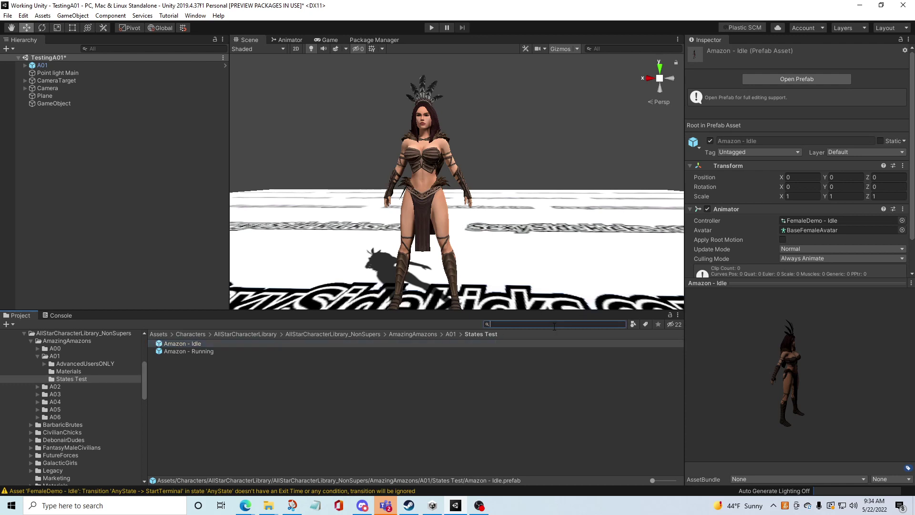
{"action": "type", "text": "bow"}
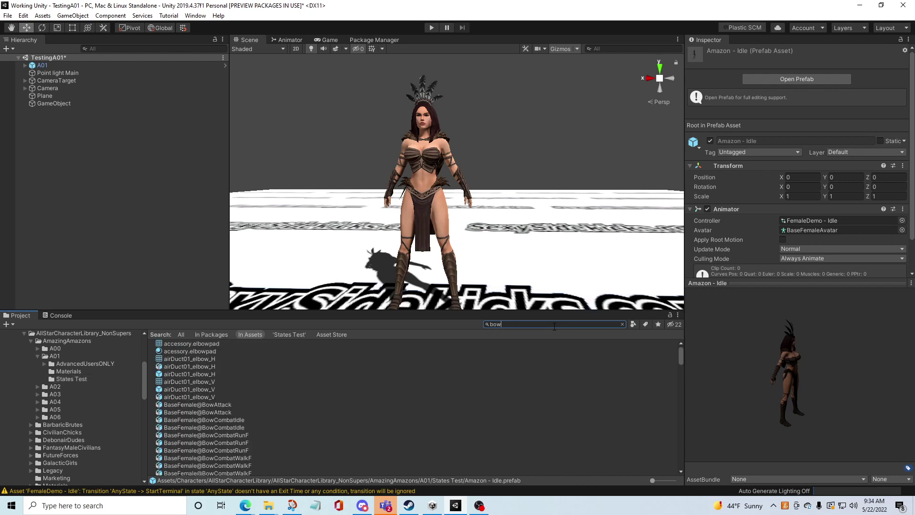
{"action": "scroll", "coordinate": [228, 436], "scroll_direction": "down", "scroll_amount": 10}
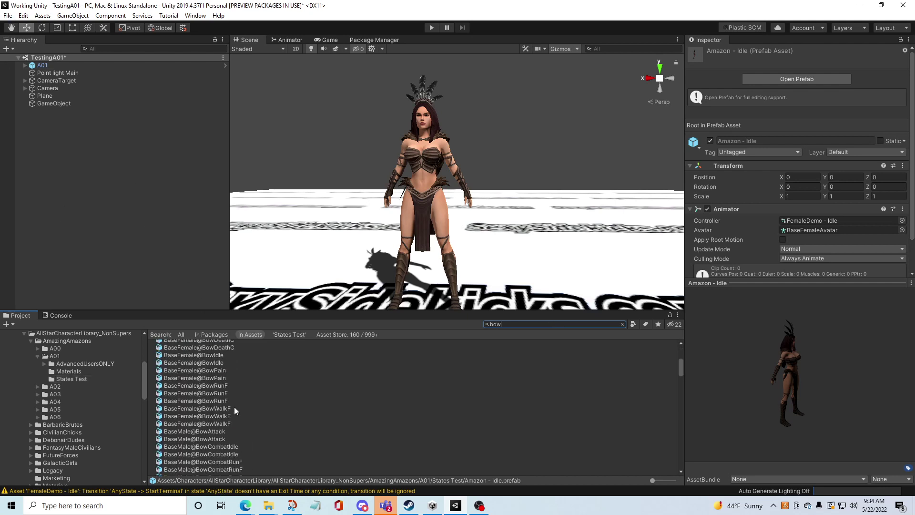
{"action": "left_click", "coordinate": [173, 379]}
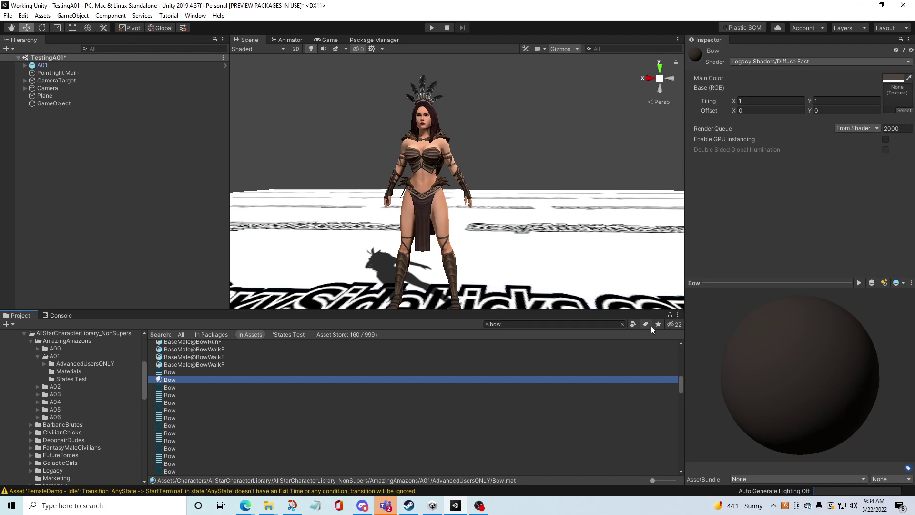
- Examine A01's AdvancedUsersONLY folder for weapon assets, including the A01B texture and the parts of the A01_Avatar model
{"action": "left_click", "coordinate": [75, 364]}
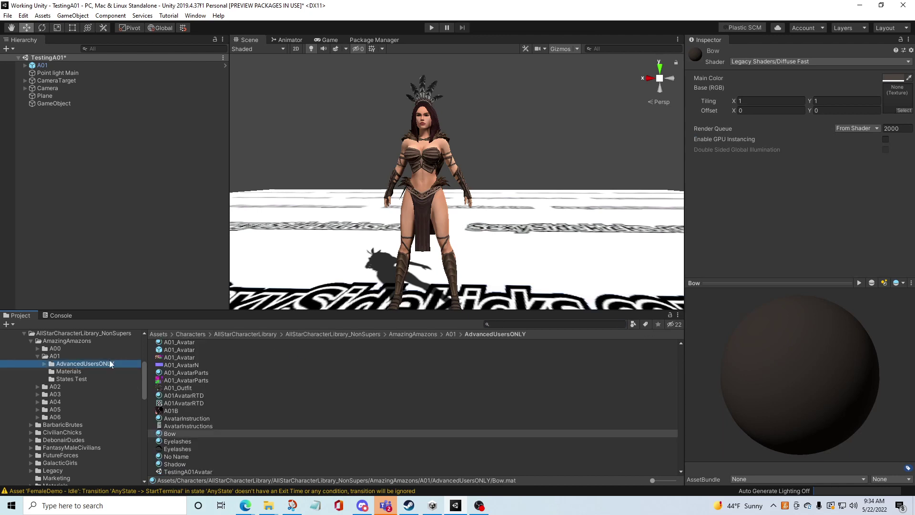
{"action": "left_click", "coordinate": [173, 412]}
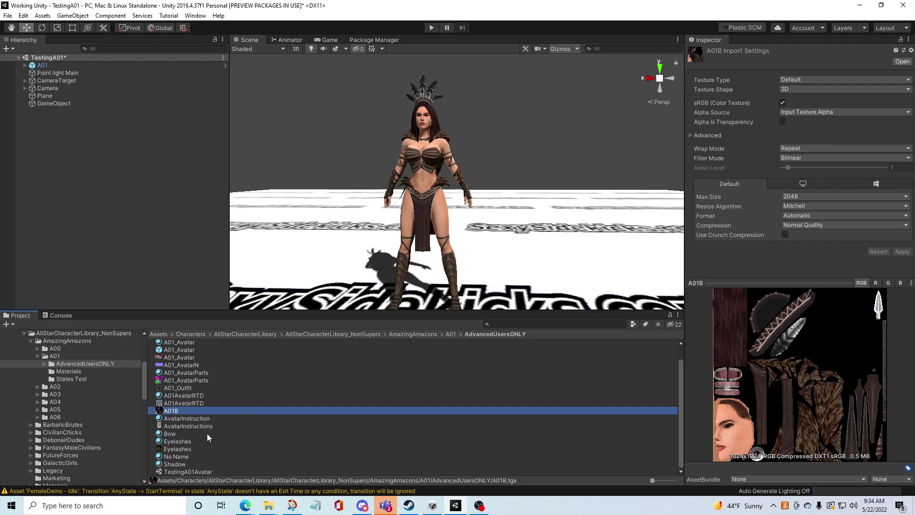
{"action": "scroll", "coordinate": [207, 429], "scroll_direction": "up", "scroll_amount": 2}
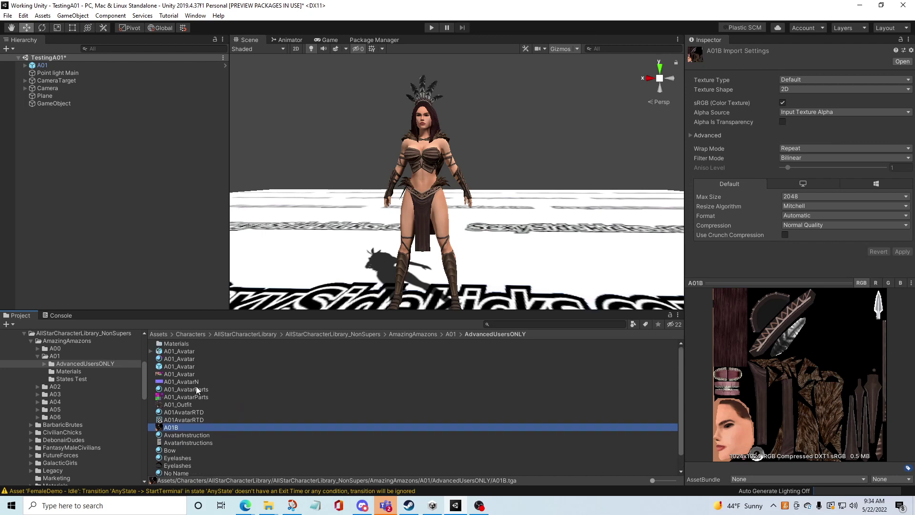
{"action": "left_click", "coordinate": [151, 351]}
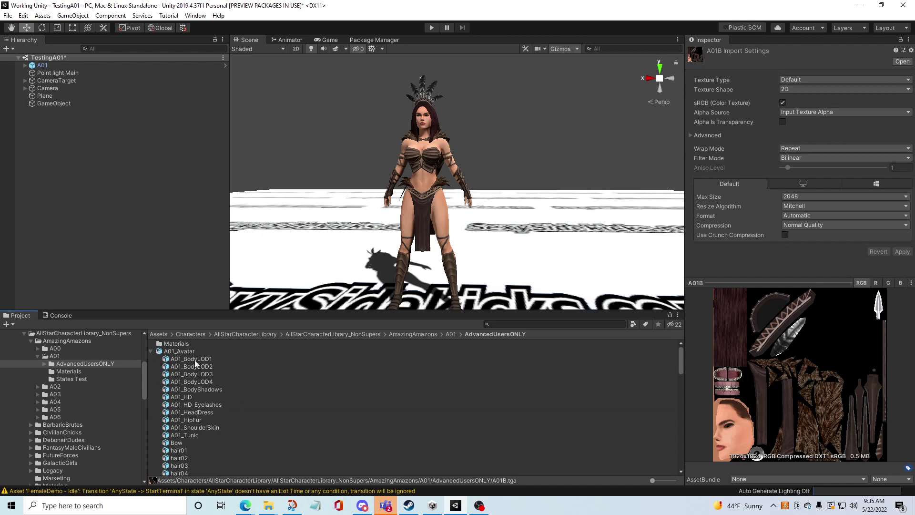
{"action": "left_click", "coordinate": [150, 351]}
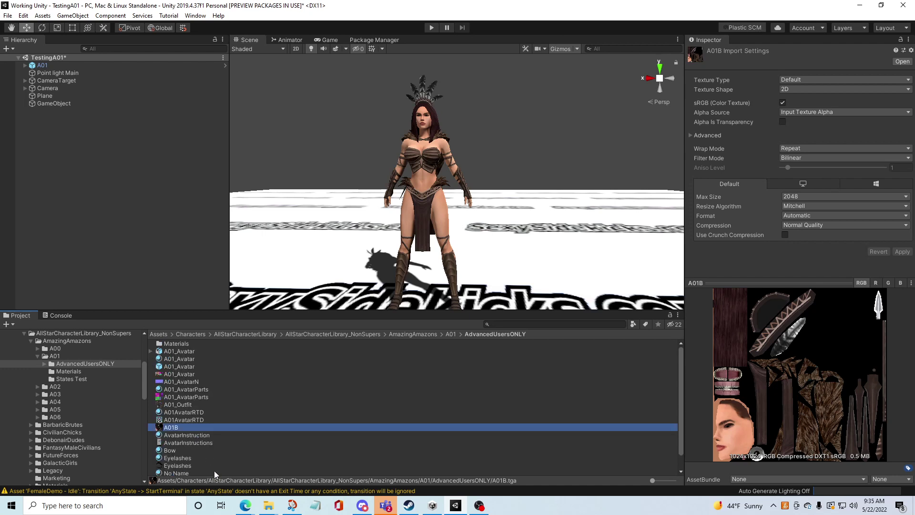
{"action": "scroll", "coordinate": [214, 472], "scroll_direction": "down", "scroll_amount": 1}
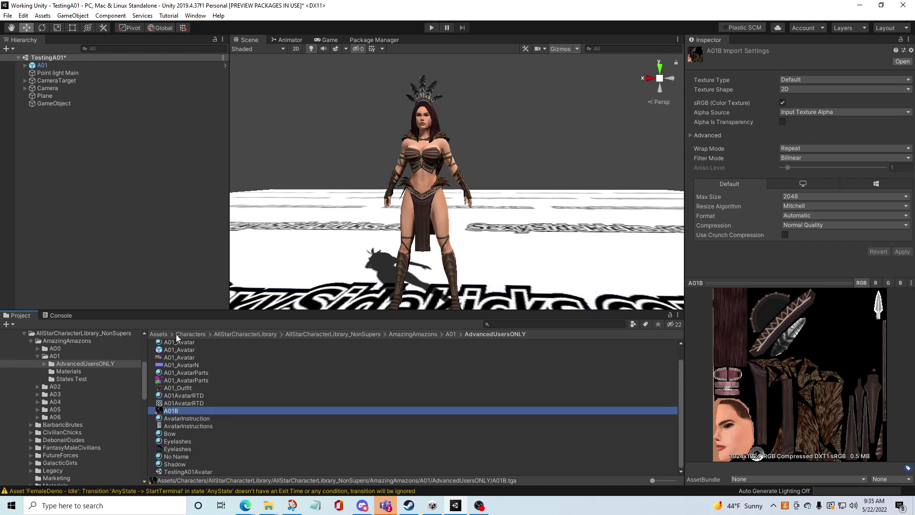
- Save the current scene as "amazon working" in the States Test folder of AmazingAmazons A01
{"action": "left_click", "coordinate": [8, 16]}
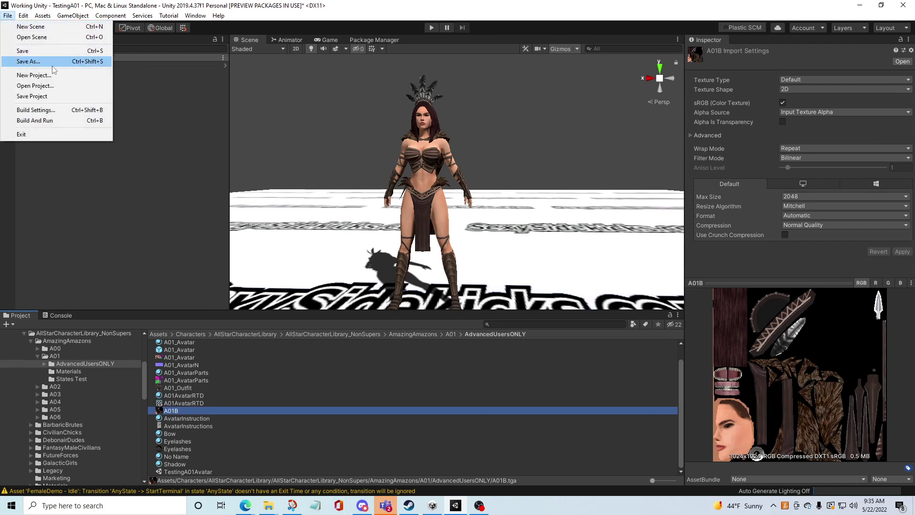
{"action": "left_click", "coordinate": [29, 61]}
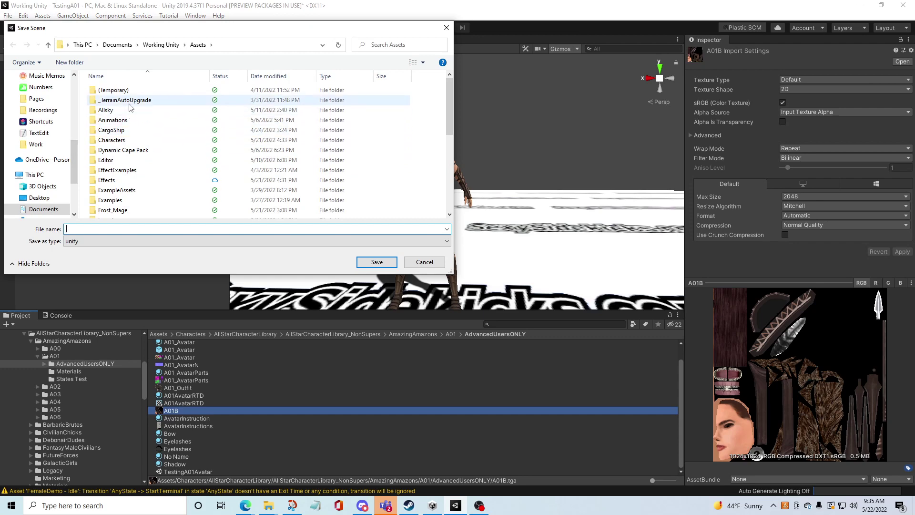
{"action": "double_click", "coordinate": [112, 140]}
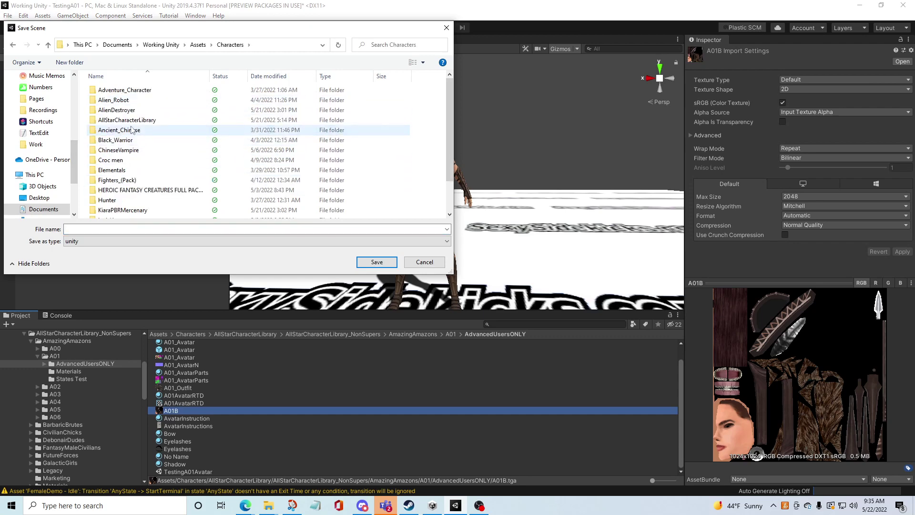
{"action": "double_click", "coordinate": [133, 120]}
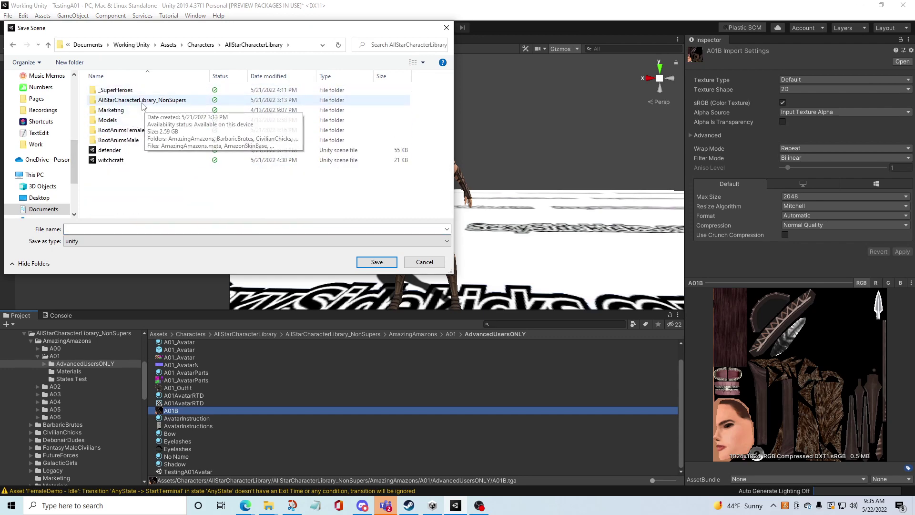
{"action": "double_click", "coordinate": [125, 100]}
{"action": "double_click", "coordinate": [116, 91]}
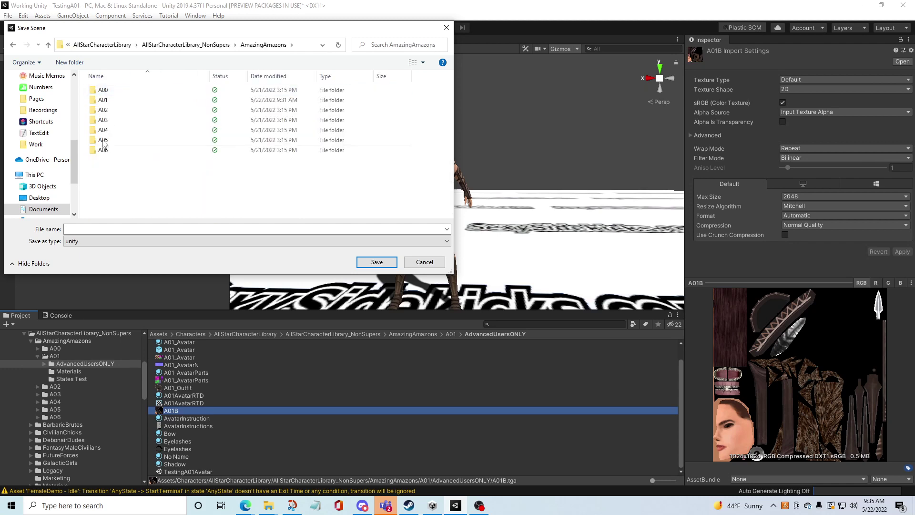
{"action": "double_click", "coordinate": [112, 99]}
{"action": "double_click", "coordinate": [114, 109]}
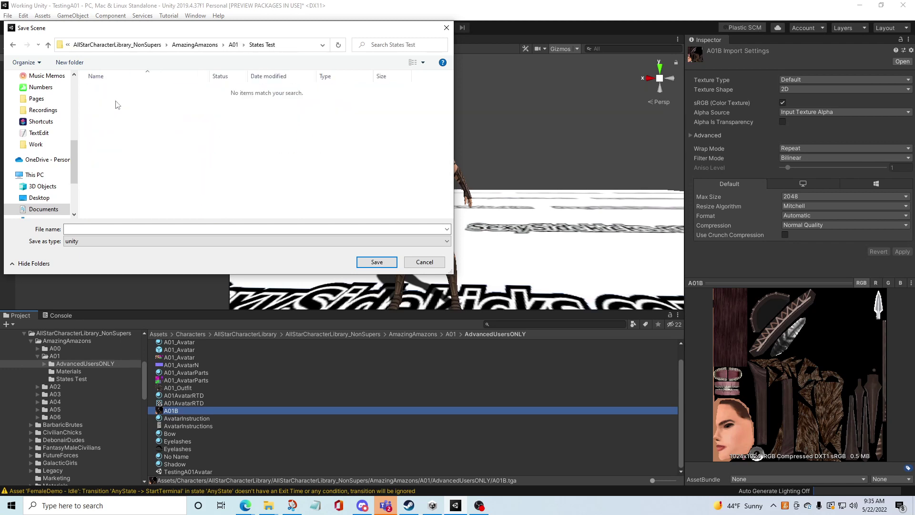
{"action": "left_click", "coordinate": [247, 228]}
{"action": "type", "text": "a"}
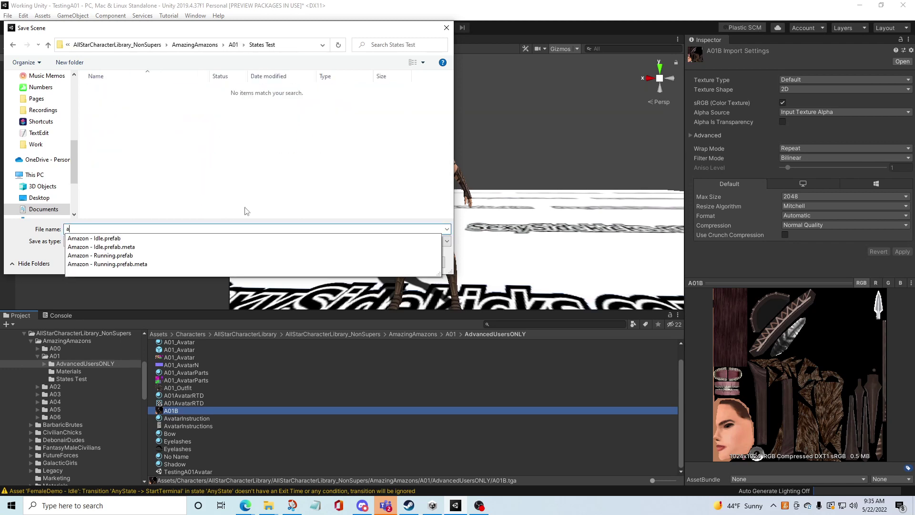
{"action": "type", "text": "mazon work"}
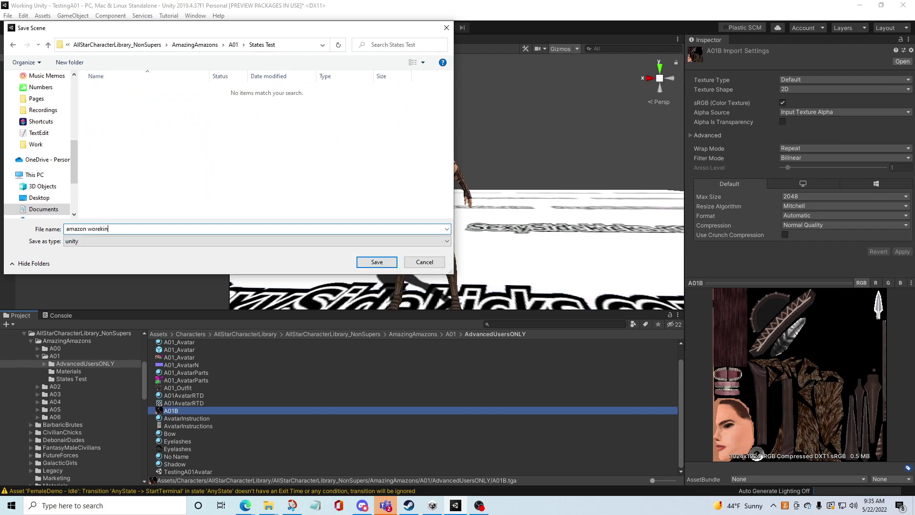
{"action": "type", "text": "ing"}
{"action": "key", "text": "Return"}
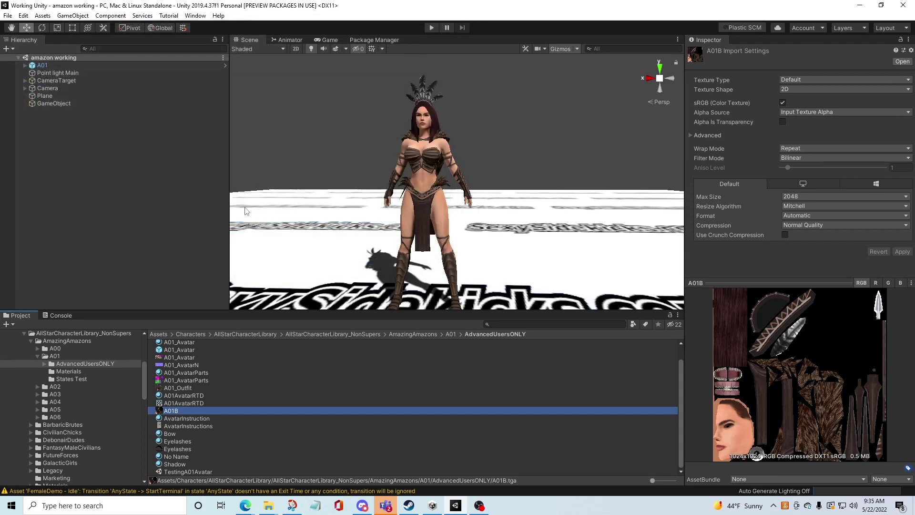
- Open the TestingA01Avatar scene from A01's AdvancedUsersONLY folder
{"action": "double_click", "coordinate": [188, 471]}
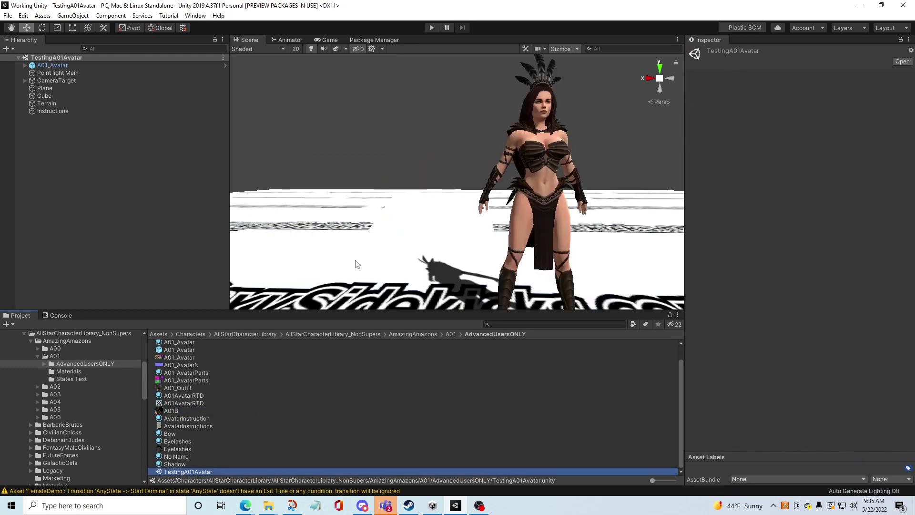
{"action": "left_click_drag", "start_coordinate": [491, 180], "coordinate": [418, 147], "text": "alt"}
{"action": "middle_click_drag", "start_coordinate": [418, 148], "coordinate": [422, 191]}
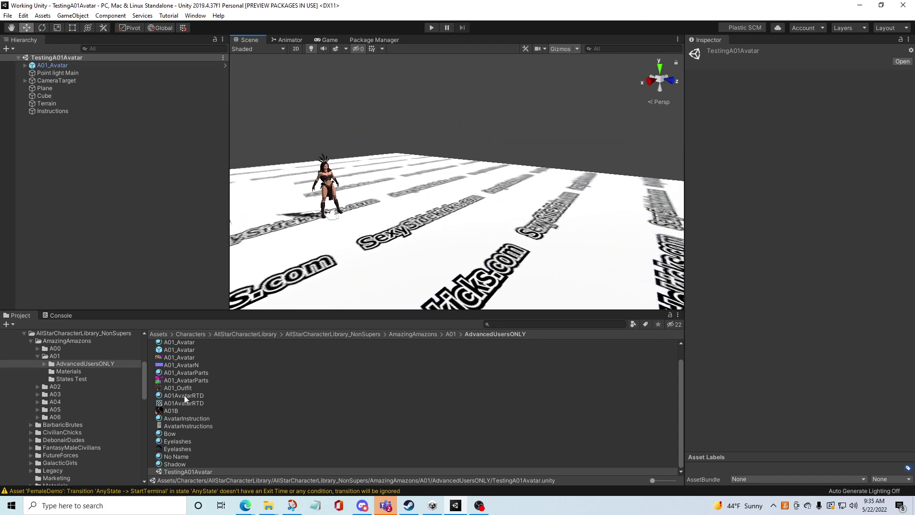
- Inspect the Bow and A01_Tunic parts inside the A01_Avatar model in the AdvancedUsersONLY folder
{"action": "scroll", "coordinate": [182, 381], "scroll_direction": "up", "scroll_amount": 2}
{"action": "left_click", "coordinate": [151, 352]}
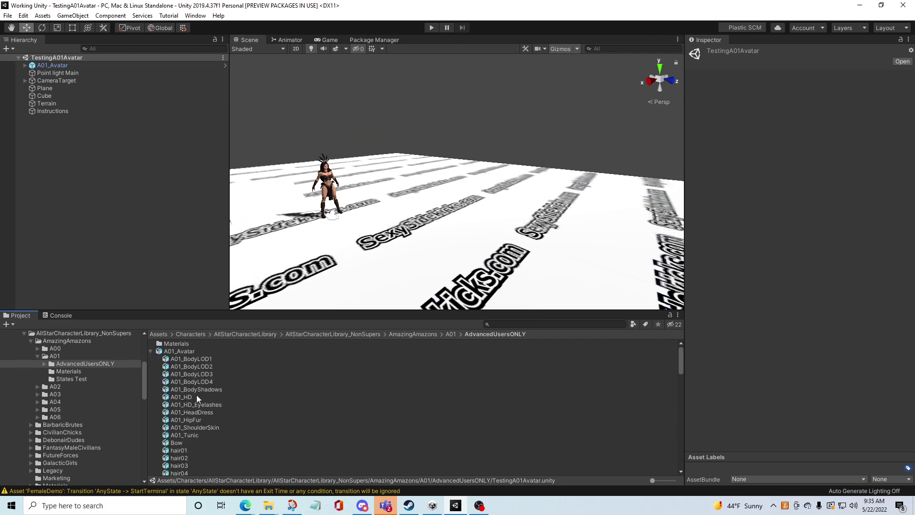
{"action": "left_click", "coordinate": [175, 442]}
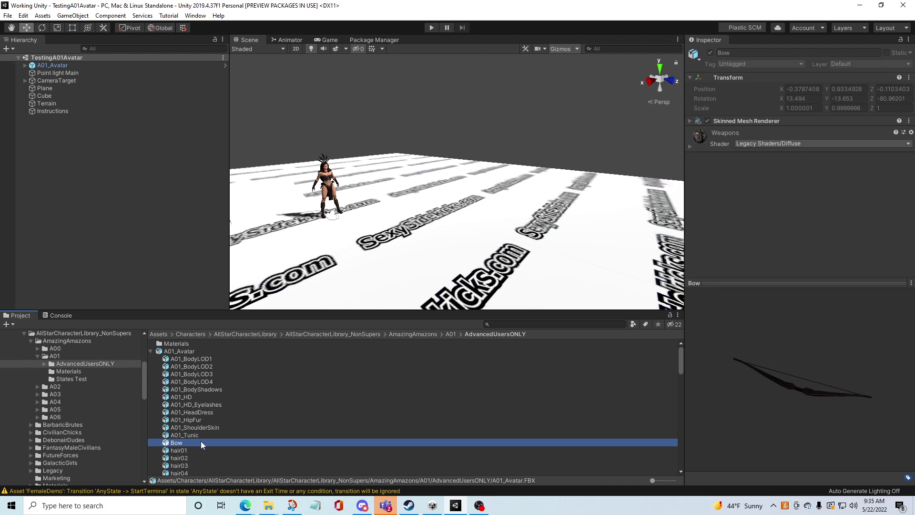
{"action": "scroll", "coordinate": [205, 429], "scroll_direction": "down", "scroll_amount": 3}
{"action": "scroll", "coordinate": [213, 410], "scroll_direction": "up", "scroll_amount": 3}
{"action": "left_click", "coordinate": [192, 435]}
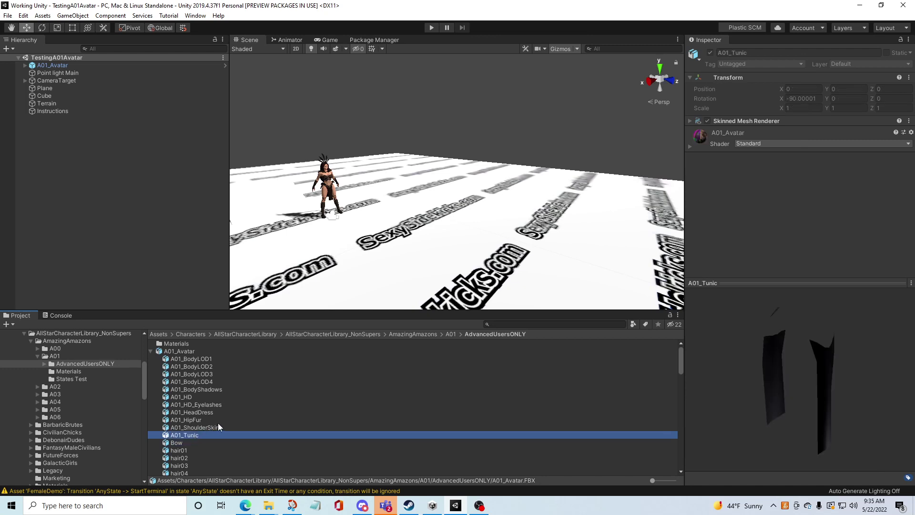
{"action": "left_click", "coordinate": [176, 443]}
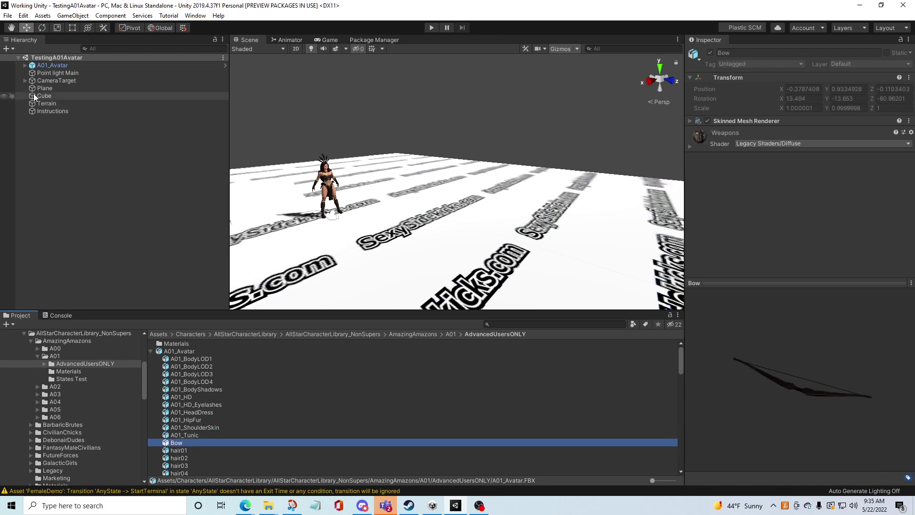
- Enable the Skinned Mesh Renderer on the Bow object under A01_Avatar in the scene
{"action": "left_click", "coordinate": [25, 66]}
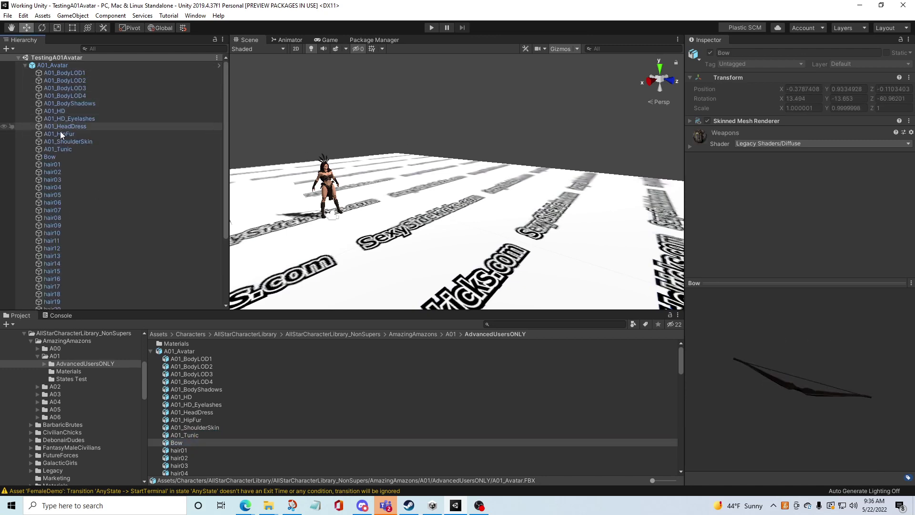
{"action": "left_click", "coordinate": [70, 158]}
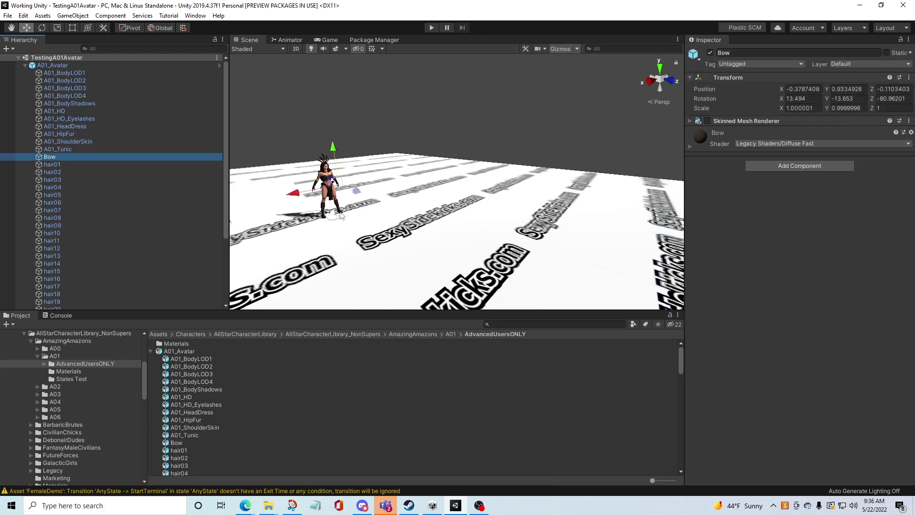
{"action": "scroll", "coordinate": [395, 189], "scroll_direction": "up", "scroll_amount": 3}
{"action": "middle_click_drag", "start_coordinate": [394, 190], "coordinate": [470, 223]}
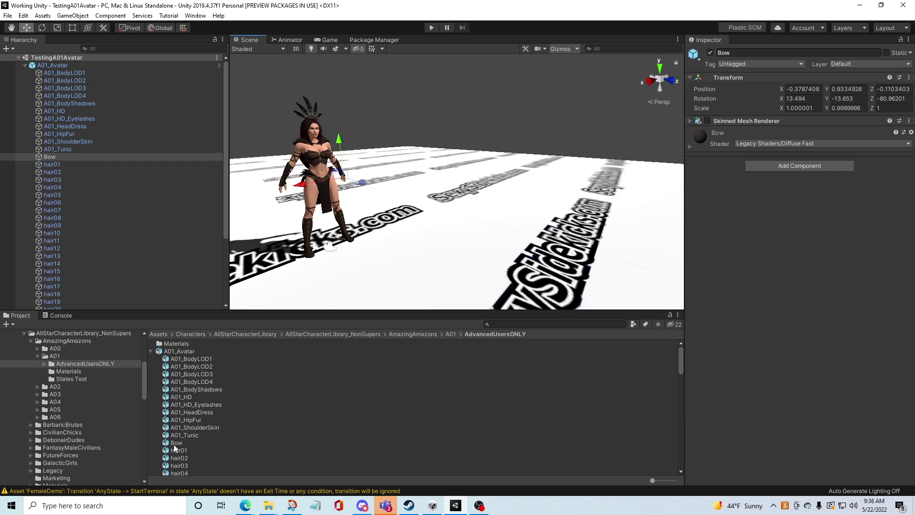
{"action": "left_click_drag", "start_coordinate": [394, 189], "coordinate": [309, 174], "text": "alt"}
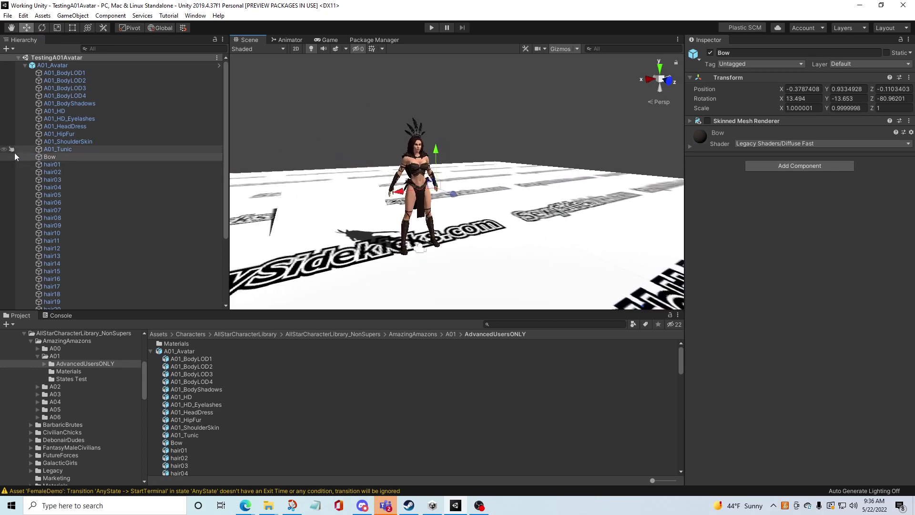
{"action": "double_click", "coordinate": [48, 156]}
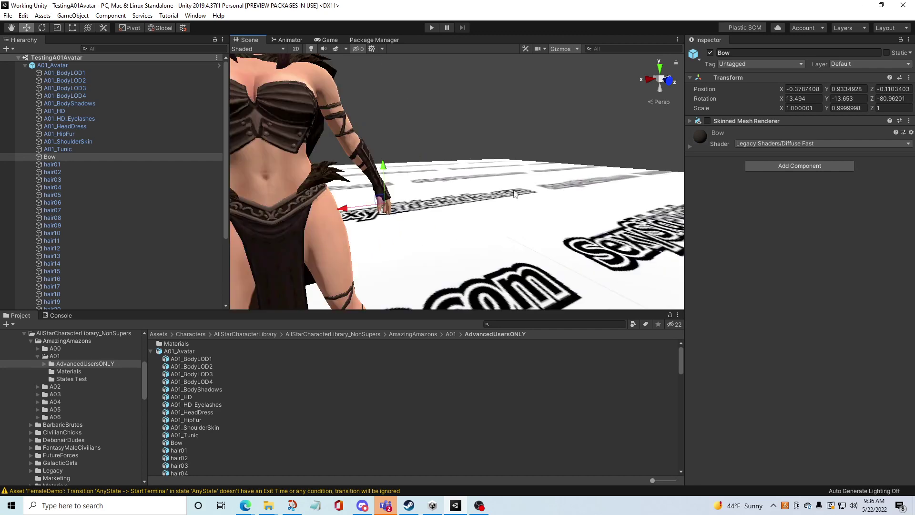
{"action": "left_click", "coordinate": [707, 121]}
{"action": "scroll", "coordinate": [391, 178], "scroll_direction": "down", "scroll_amount": 5}
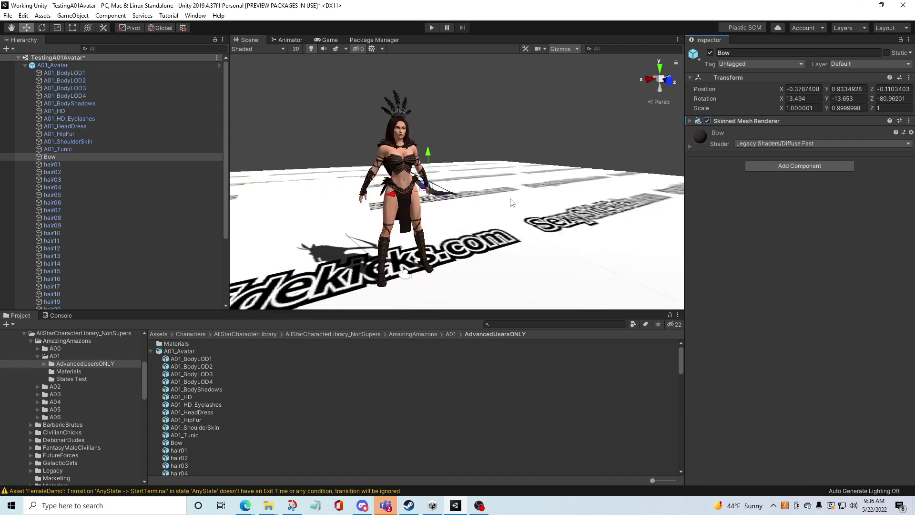
{"action": "left_click_drag", "start_coordinate": [512, 202], "coordinate": [419, 198], "text": "alt"}
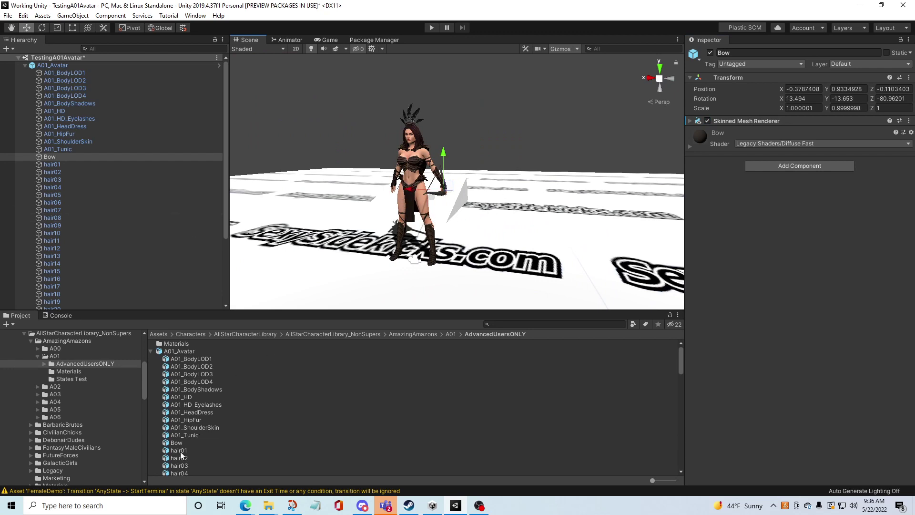
- Look through the model parts, meshes and other assets in A01's AdvancedUsersONLY folder
{"action": "scroll", "coordinate": [207, 412], "scroll_direction": "down", "scroll_amount": 10}
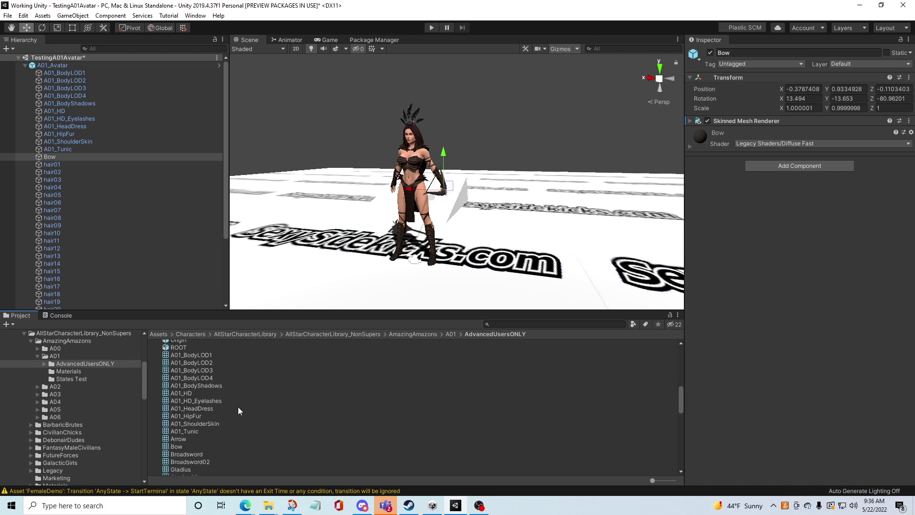
{"action": "scroll", "coordinate": [210, 412], "scroll_direction": "down", "scroll_amount": 3}
{"action": "scroll", "coordinate": [180, 411], "scroll_direction": "down", "scroll_amount": 10}
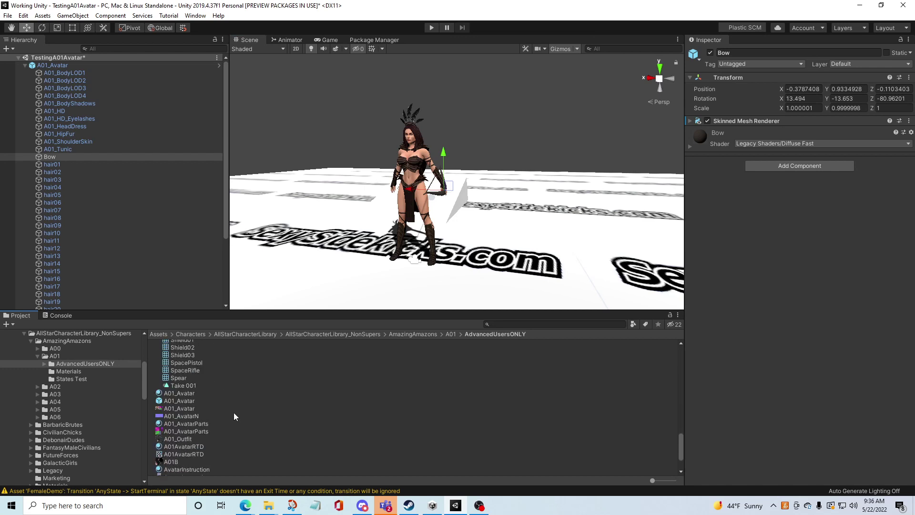
{"action": "scroll", "coordinate": [235, 406], "scroll_direction": "up", "scroll_amount": 10}
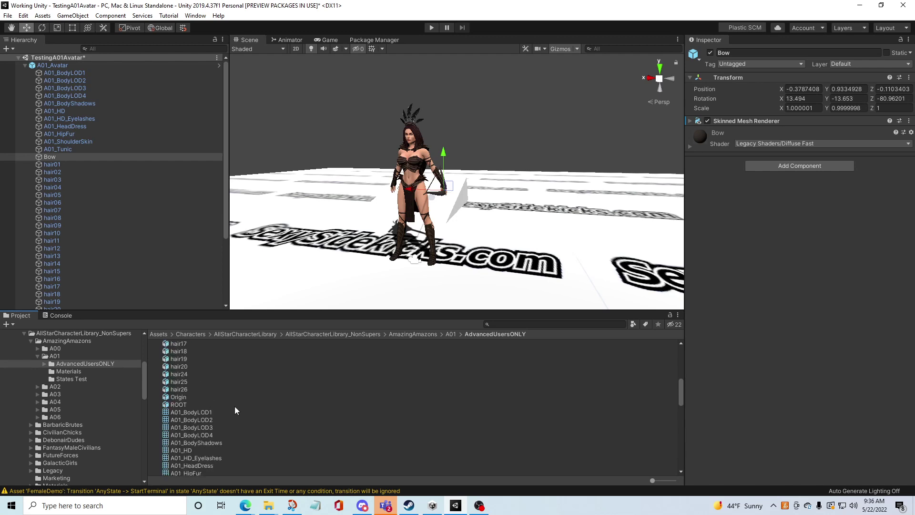
{"action": "scroll", "coordinate": [238, 410], "scroll_direction": "up", "scroll_amount": 4}
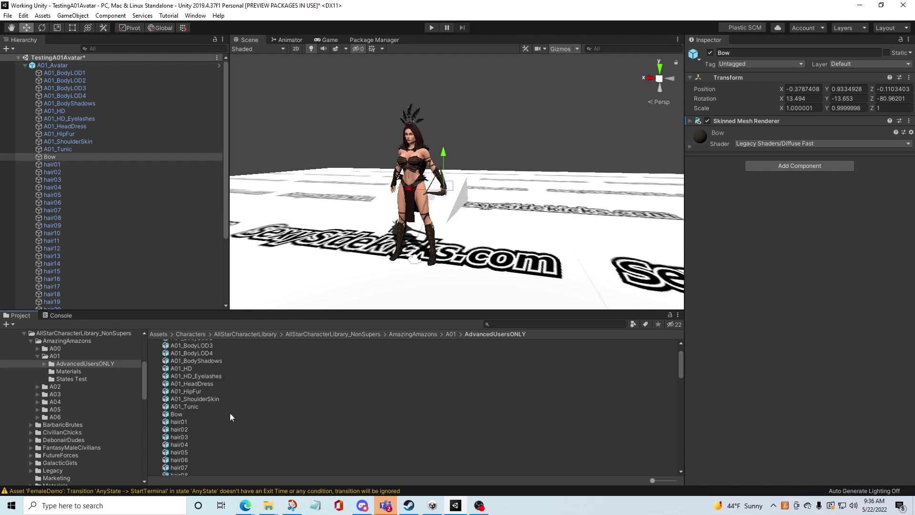
{"action": "scroll", "coordinate": [219, 418], "scroll_direction": "up", "scroll_amount": 2}
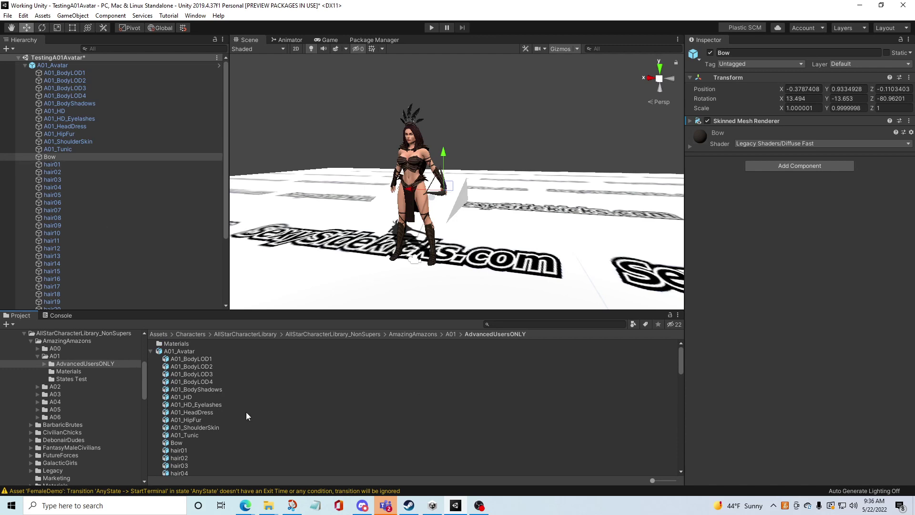
{"action": "scroll", "coordinate": [246, 415], "scroll_direction": "down", "scroll_amount": 7}
- Open A01_Avatar's FemaleDemo animator controller and examine the states inside its 1HandedWeapon sub-state machine
{"action": "left_click", "coordinate": [288, 40]}
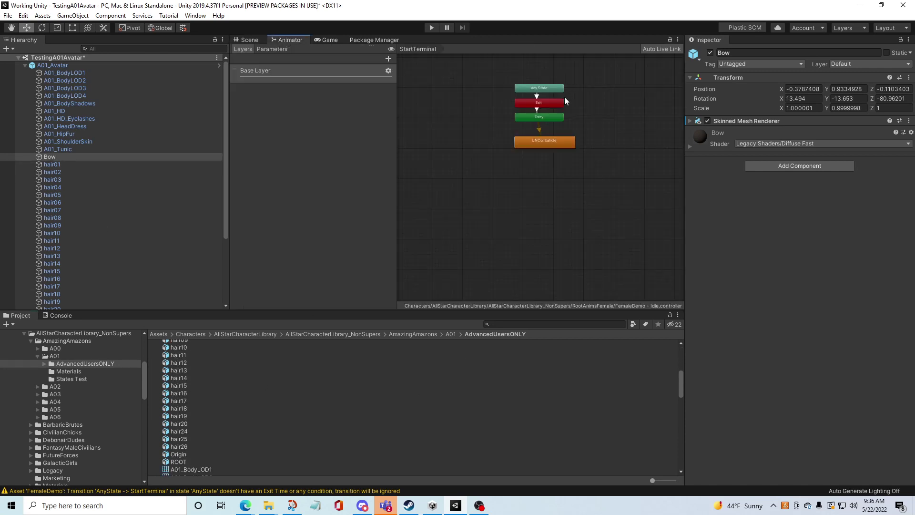
{"action": "left_click", "coordinate": [45, 66]}
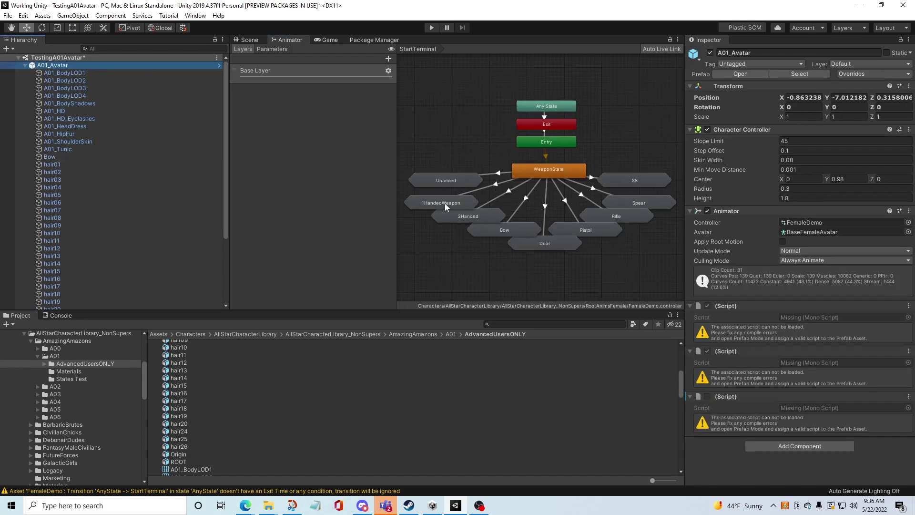
{"action": "double_click", "coordinate": [442, 202]}
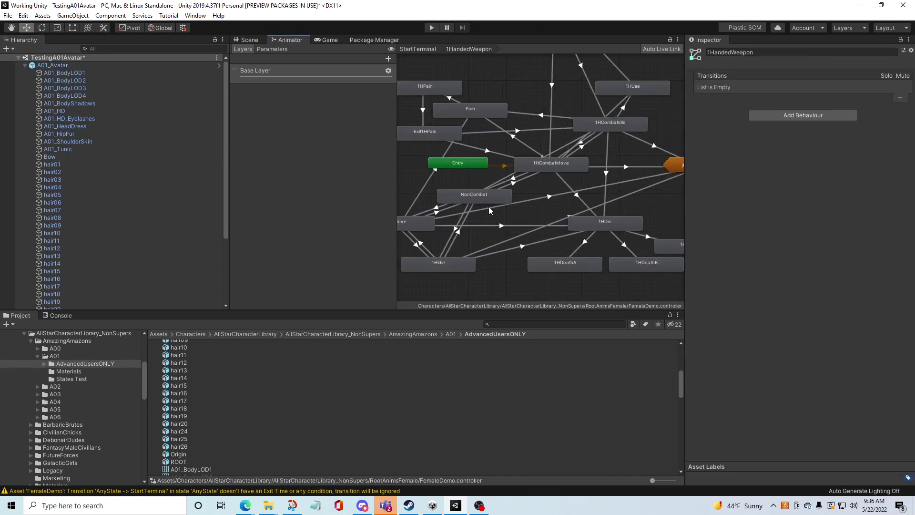
{"action": "middle_click_drag", "start_coordinate": [640, 190], "coordinate": [668, 278]}
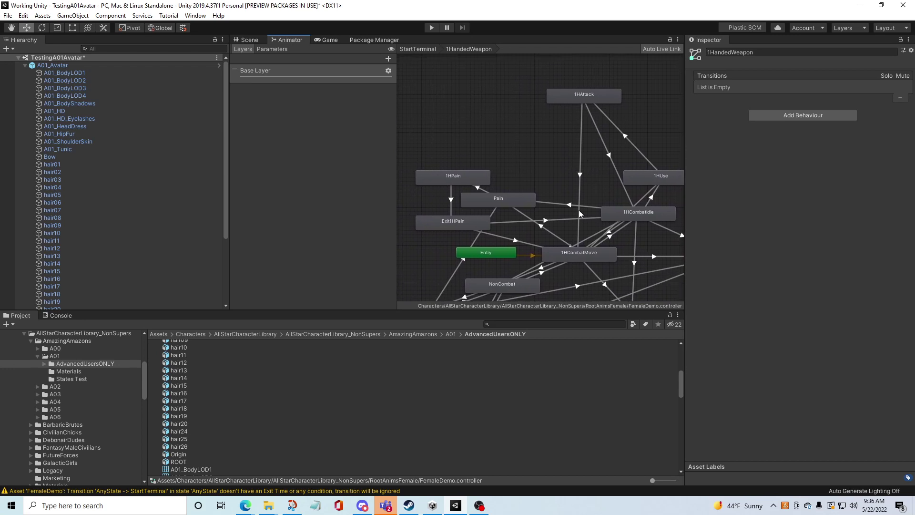
{"action": "left_click", "coordinate": [422, 49]}
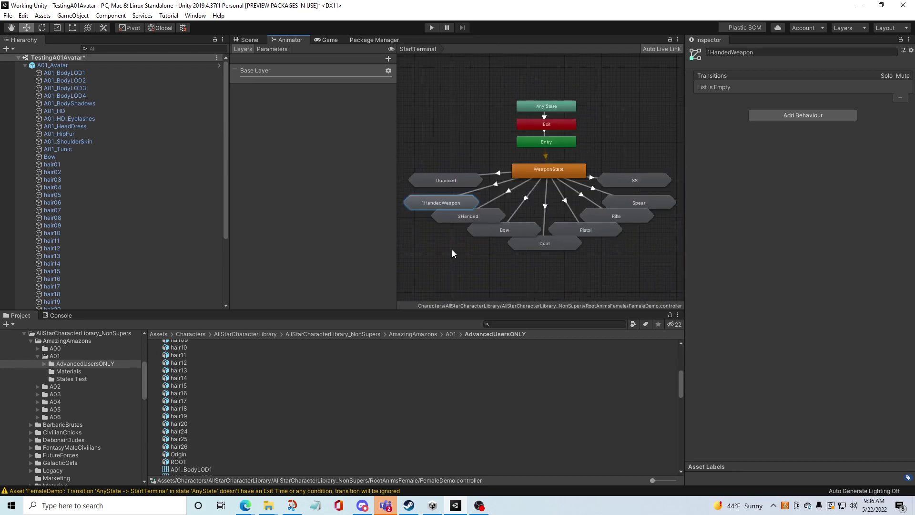
- Compare the states and transitions of the 2Handed and 1HandedWeapon sub-state machines in the FemaleDemo controller
{"action": "double_click", "coordinate": [488, 217]}
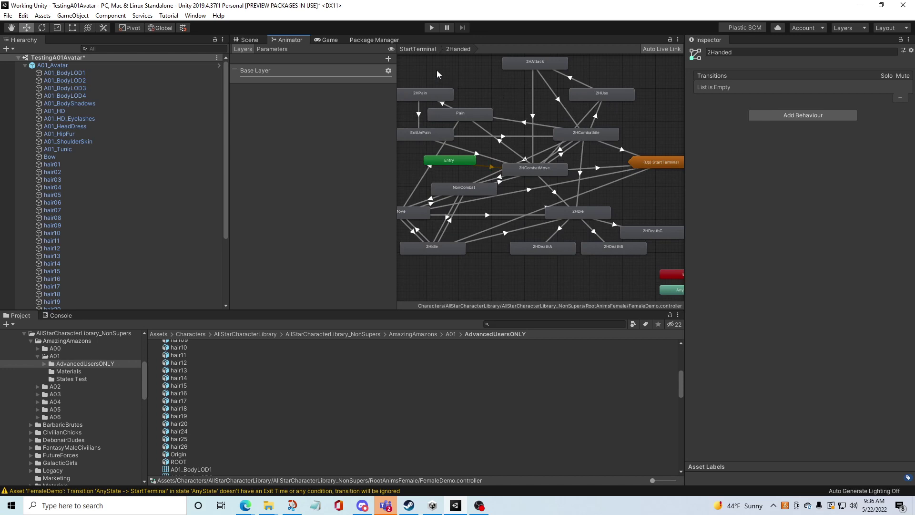
{"action": "left_click", "coordinate": [435, 48]}
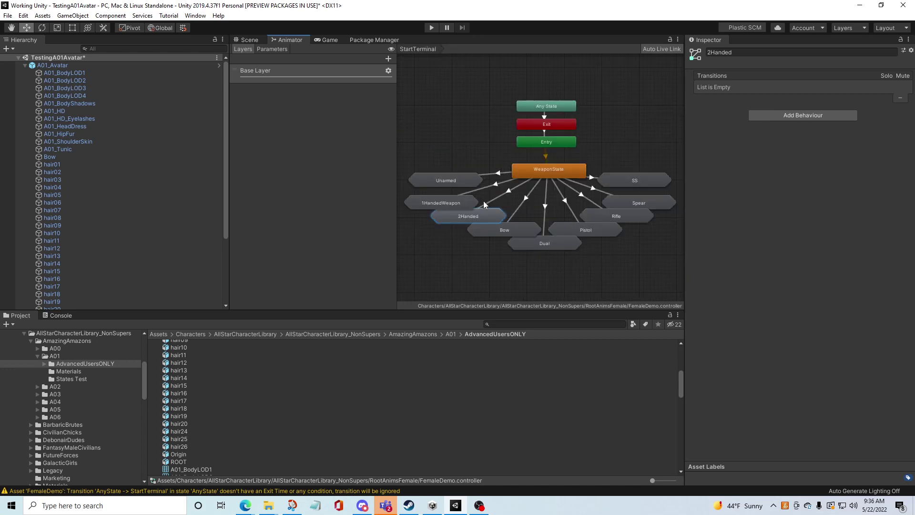
{"action": "double_click", "coordinate": [464, 199]}
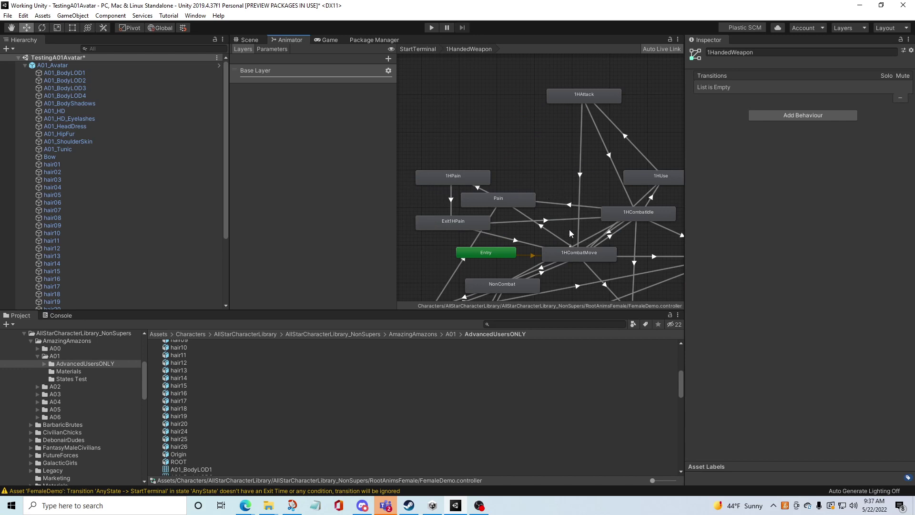
{"action": "middle_click_drag", "start_coordinate": [479, 114], "coordinate": [425, 42]}
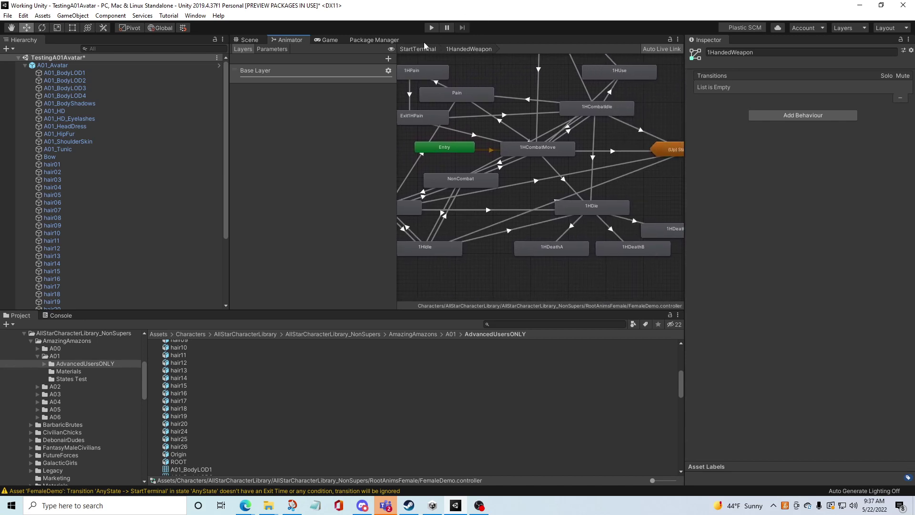
{"action": "left_click", "coordinate": [417, 49]}
{"action": "double_click", "coordinate": [463, 219]}
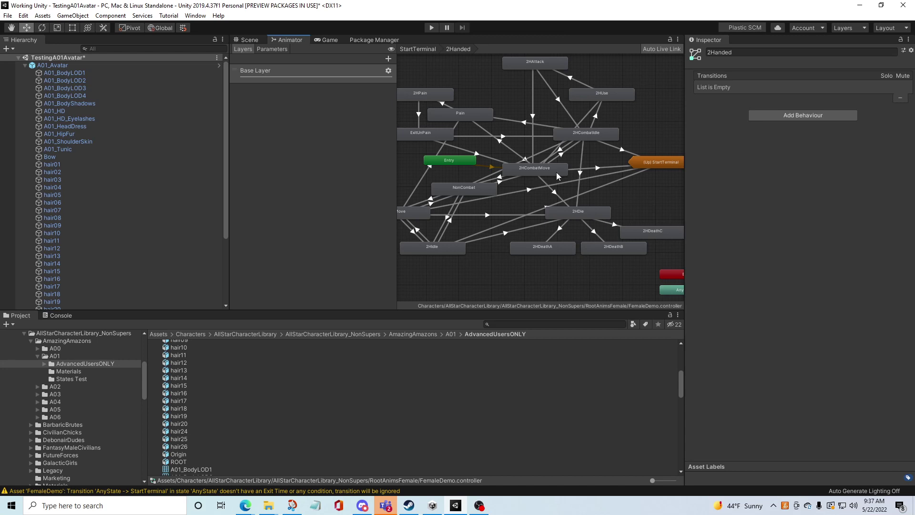
{"action": "middle_click_drag", "start_coordinate": [600, 191], "coordinate": [648, 196]}
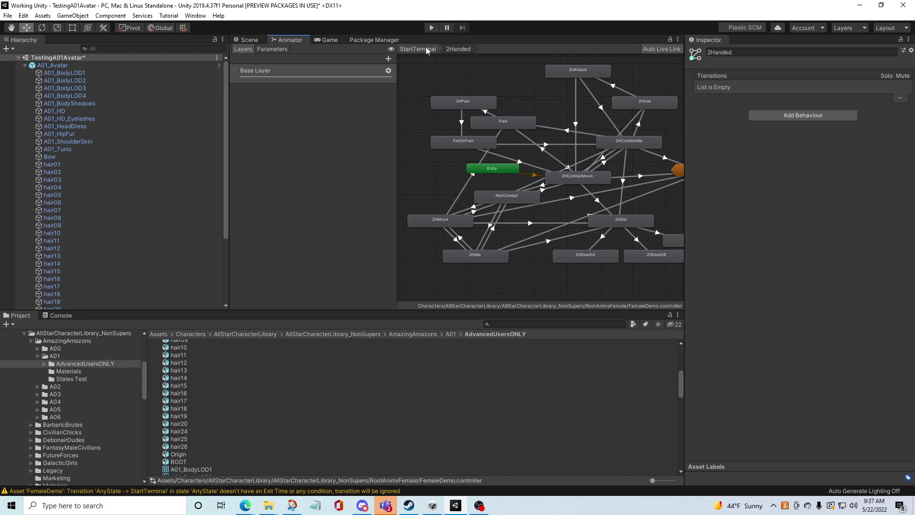
{"action": "left_click", "coordinate": [425, 48]}
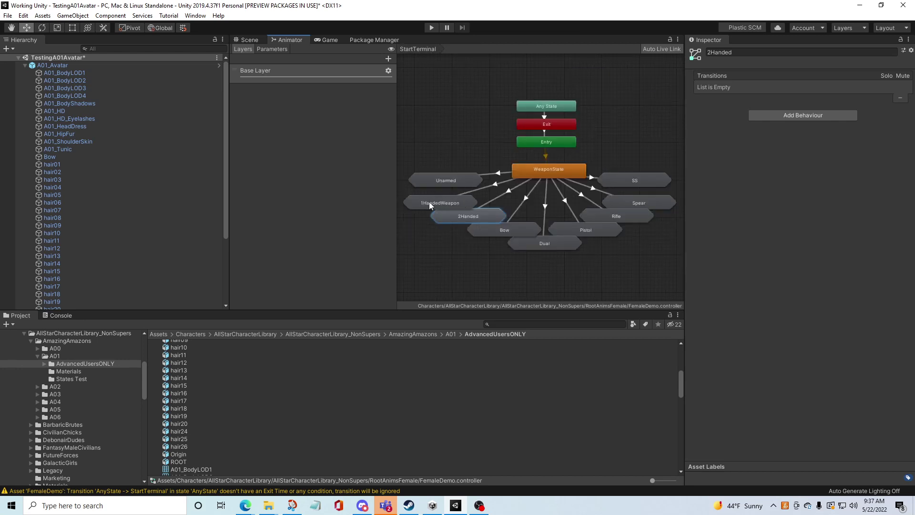
- Set BowAttack as the layer default state inside the Bow sub-state machine of the FemaleDemo controller
{"action": "left_click", "coordinate": [509, 229]}
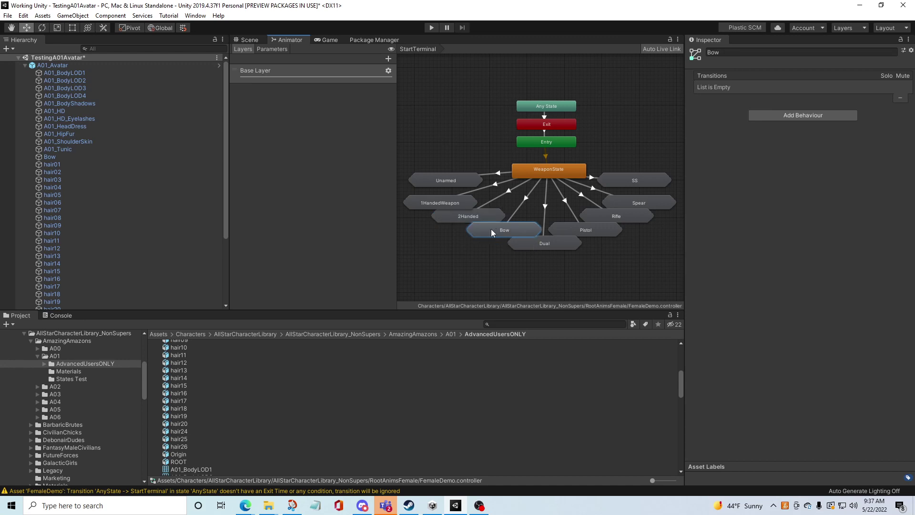
{"action": "double_click", "coordinate": [491, 230]}
{"action": "scroll", "coordinate": [503, 193], "scroll_direction": "up", "scroll_amount": 3}
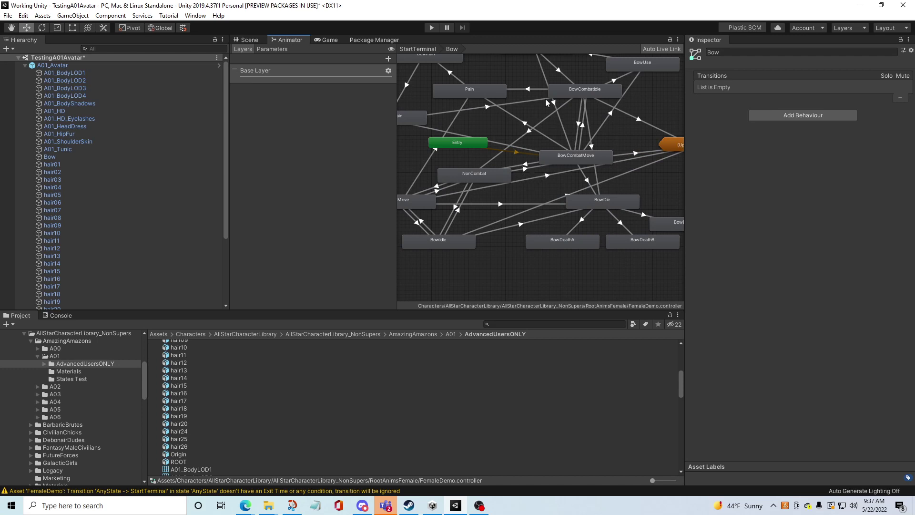
{"action": "middle_click_drag", "start_coordinate": [512, 82], "coordinate": [519, 141]}
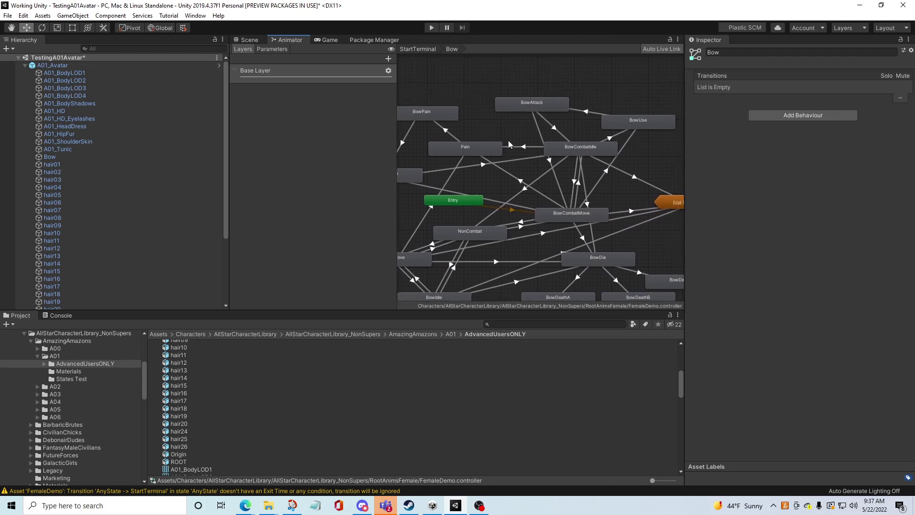
{"action": "left_click", "coordinate": [525, 109]}
{"action": "right_click", "coordinate": [512, 109]}
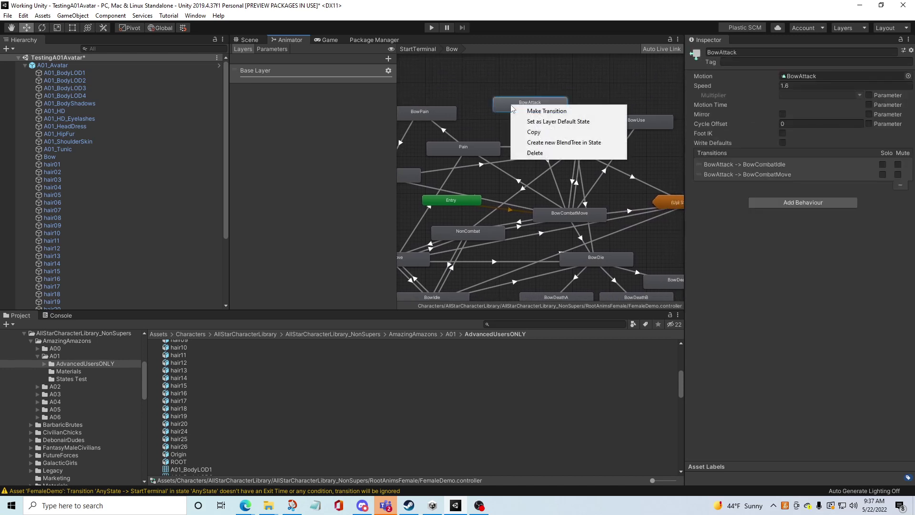
{"action": "left_click", "coordinate": [560, 122]}
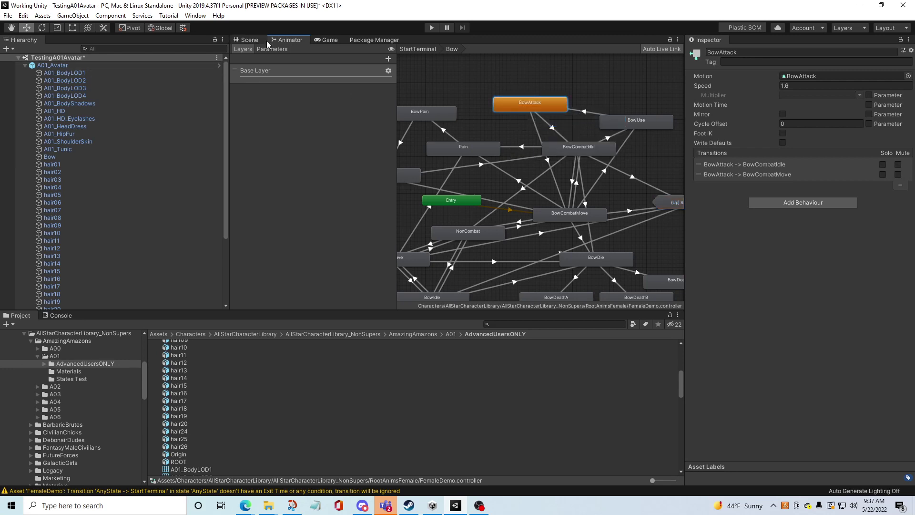
- Play the scene, pause it during the bow attack and inspect the avatar's pose in the Scene view
{"action": "left_click", "coordinate": [250, 40]}
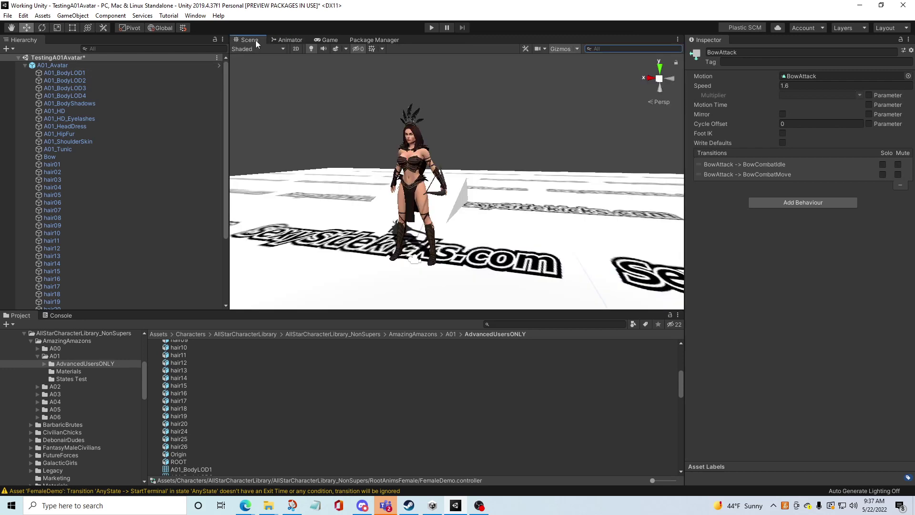
{"action": "left_click", "coordinate": [431, 28]}
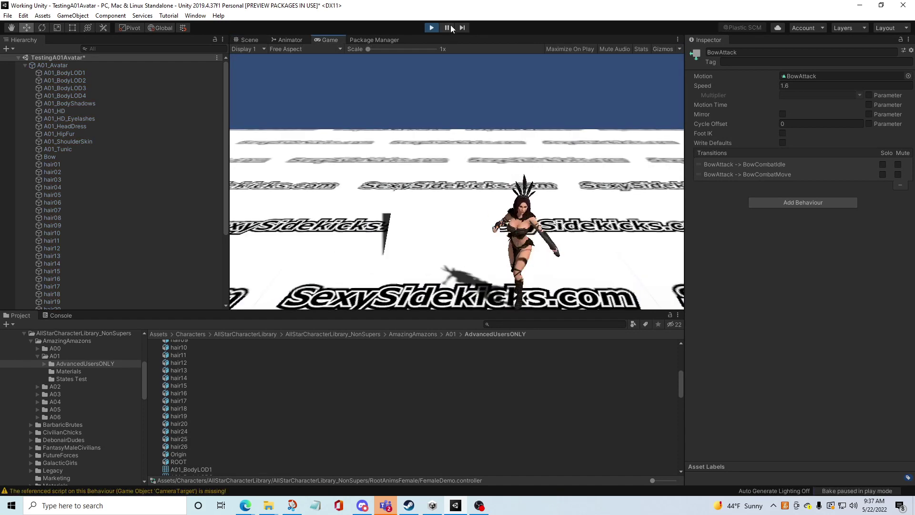
{"action": "left_click", "coordinate": [446, 28]}
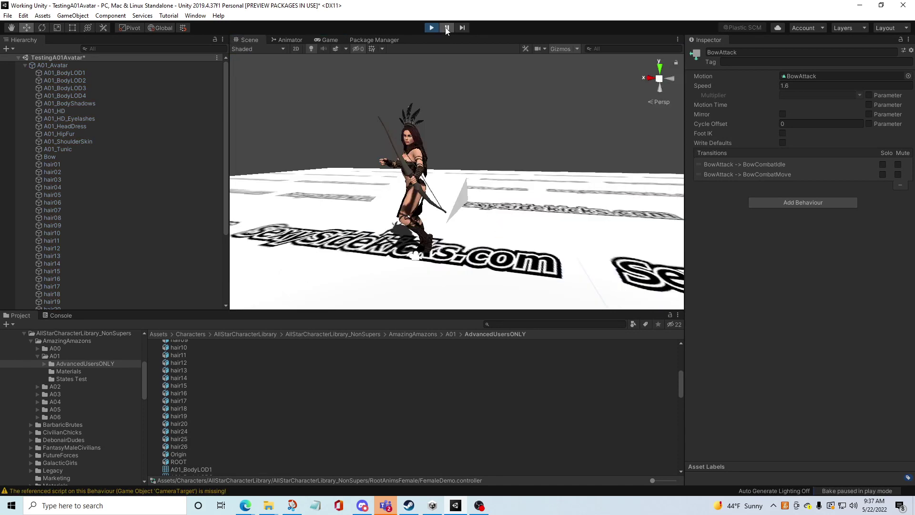
{"action": "left_click", "coordinate": [447, 28]}
{"action": "left_click", "coordinate": [447, 28]}
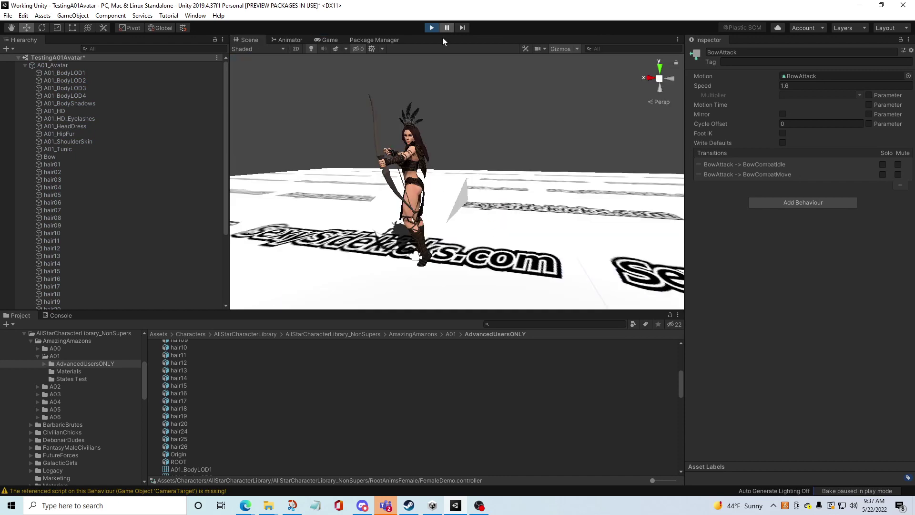
{"action": "middle_click_drag", "start_coordinate": [334, 152], "coordinate": [469, 150]}
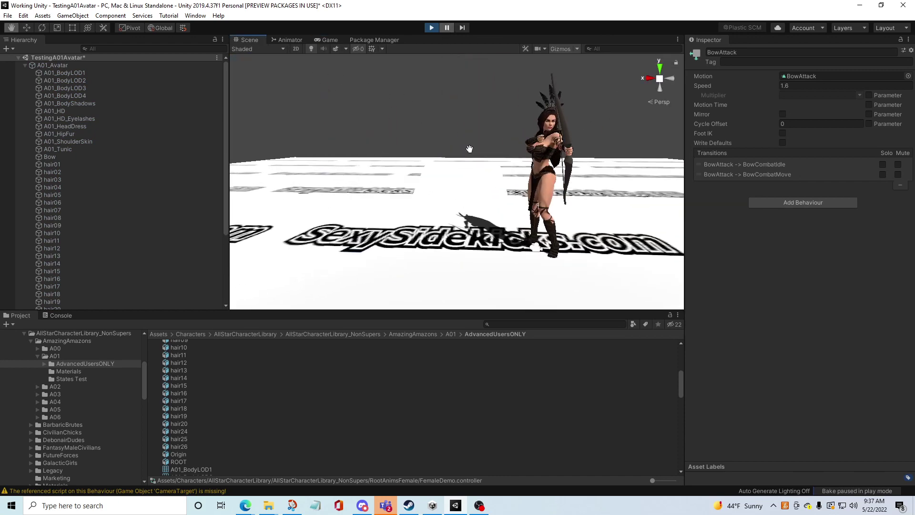
{"action": "left_click_drag", "start_coordinate": [469, 149], "coordinate": [547, 143], "text": "alt"}
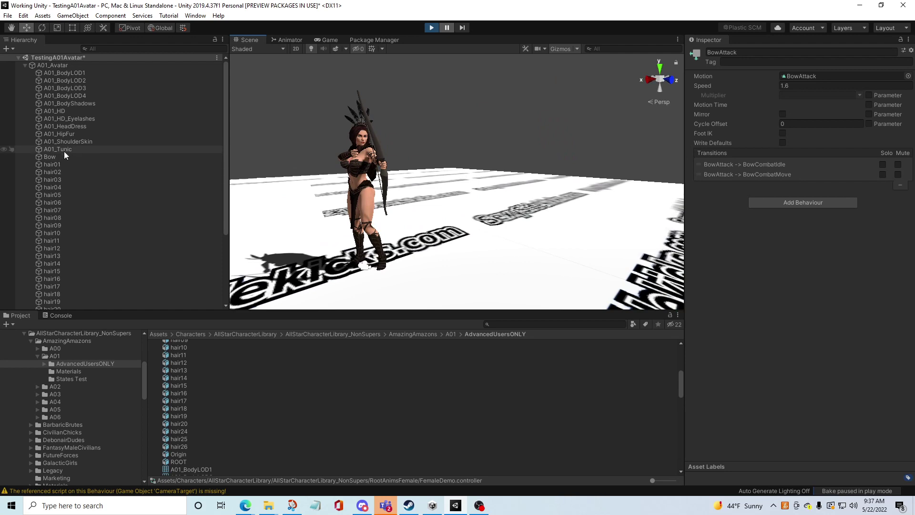
- Look through the child objects of A01_Avatar in the paused scene and exit play mode
{"action": "scroll", "coordinate": [86, 142], "scroll_direction": "down", "scroll_amount": 4}
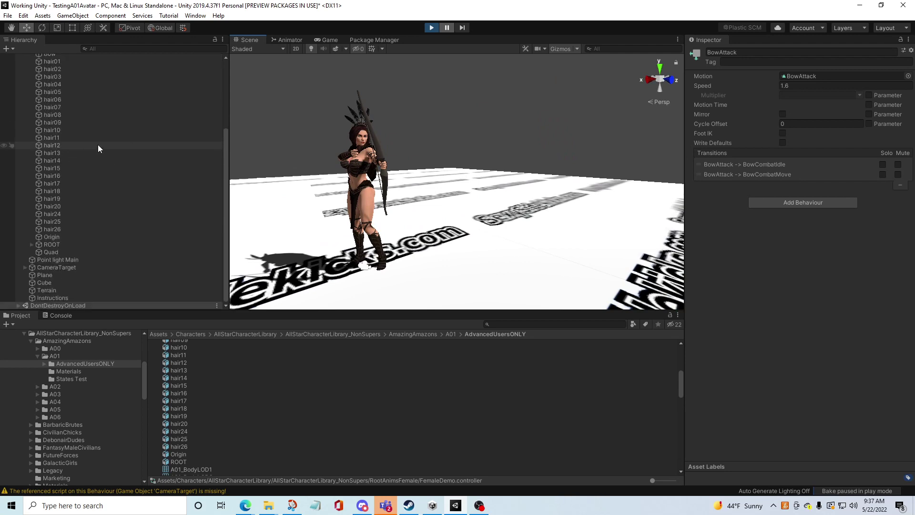
{"action": "scroll", "coordinate": [98, 144], "scroll_direction": "up", "scroll_amount": 4}
{"action": "scroll", "coordinate": [98, 144], "scroll_direction": "down", "scroll_amount": 4}
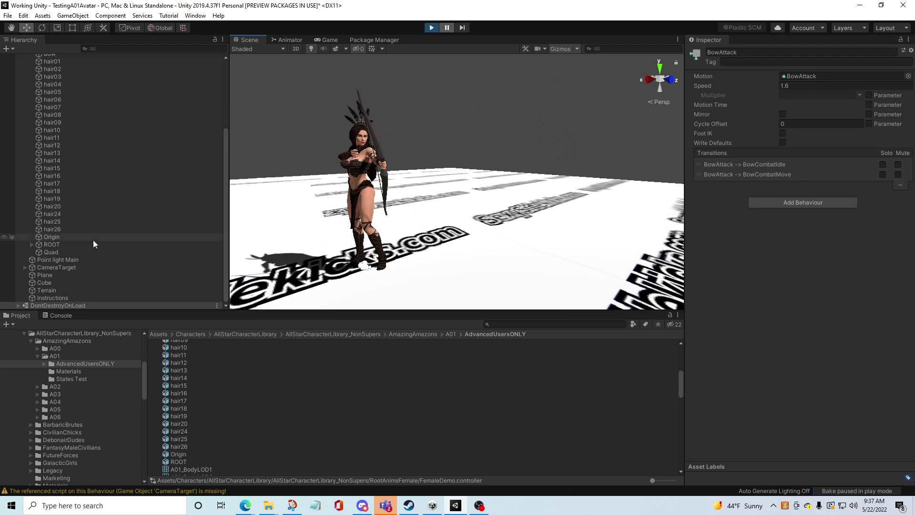
{"action": "scroll", "coordinate": [96, 238], "scroll_direction": "up", "scroll_amount": 5}
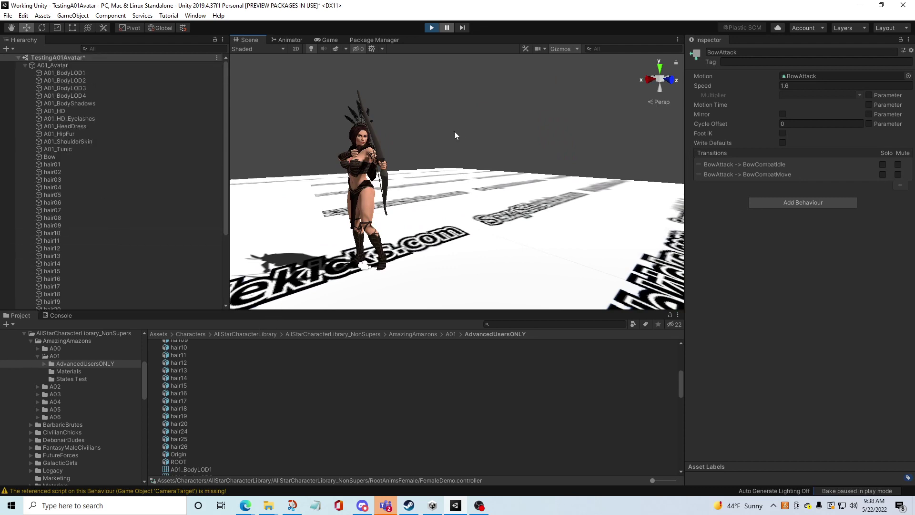
{"action": "left_click", "coordinate": [431, 28]}
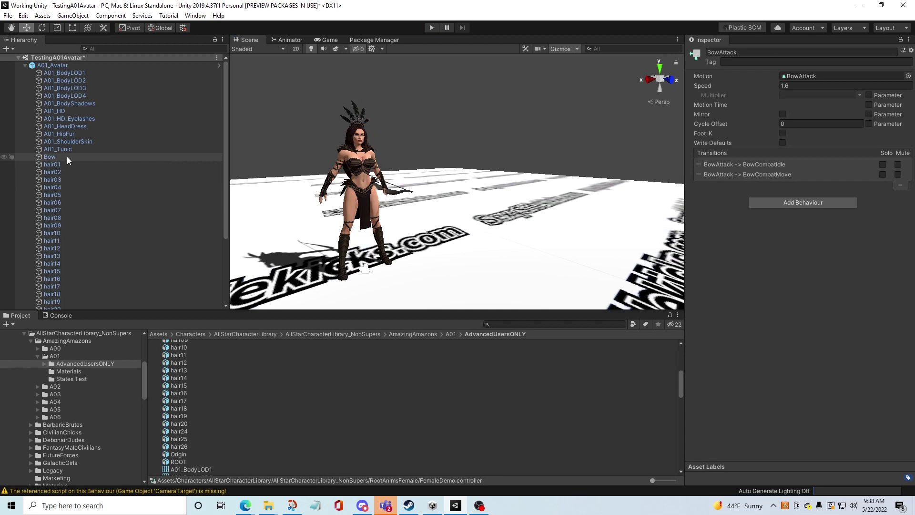
- Check the A01_HD, A01_BodyShadows and A01_BodyLOD1 parts and the remaining child objects of A01_Avatar
{"action": "left_click", "coordinate": [66, 111]}
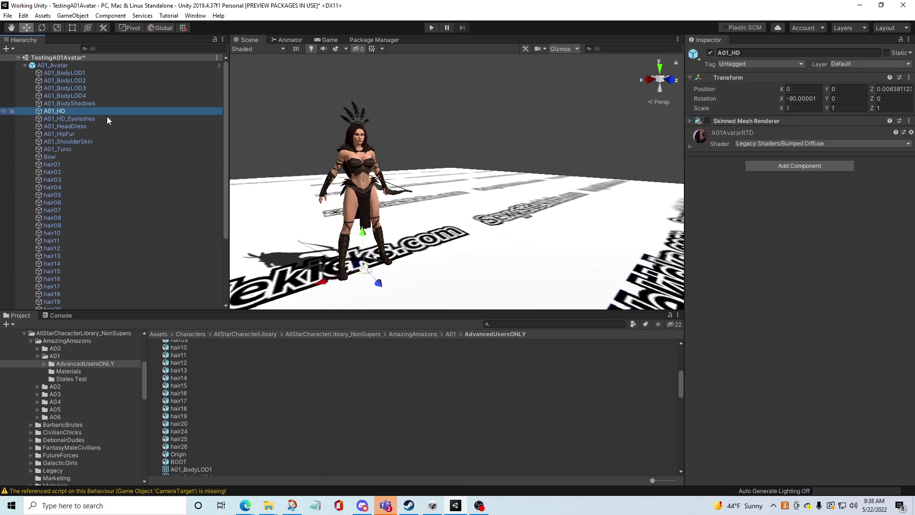
{"action": "left_click", "coordinate": [72, 103]}
{"action": "left_click", "coordinate": [68, 74]}
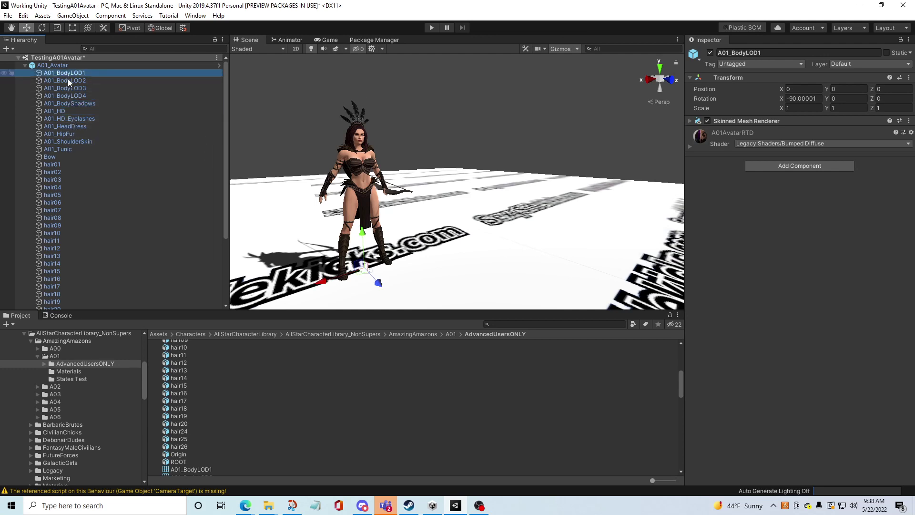
{"action": "scroll", "coordinate": [88, 198], "scroll_direction": "down", "scroll_amount": 5}
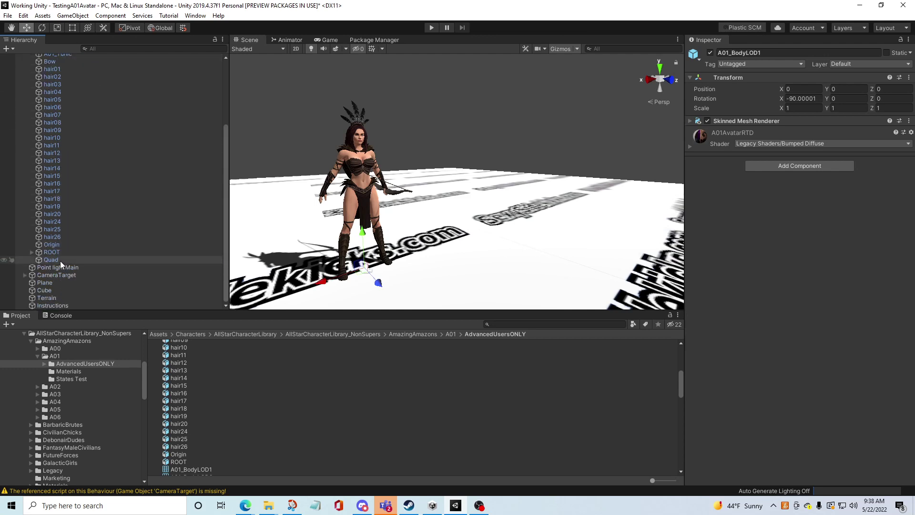
- Check the Quad, hair25 and hair20 child objects of A01_Avatar
{"action": "left_click", "coordinate": [60, 260]}
{"action": "left_click", "coordinate": [71, 231]}
{"action": "left_click", "coordinate": [63, 215]}
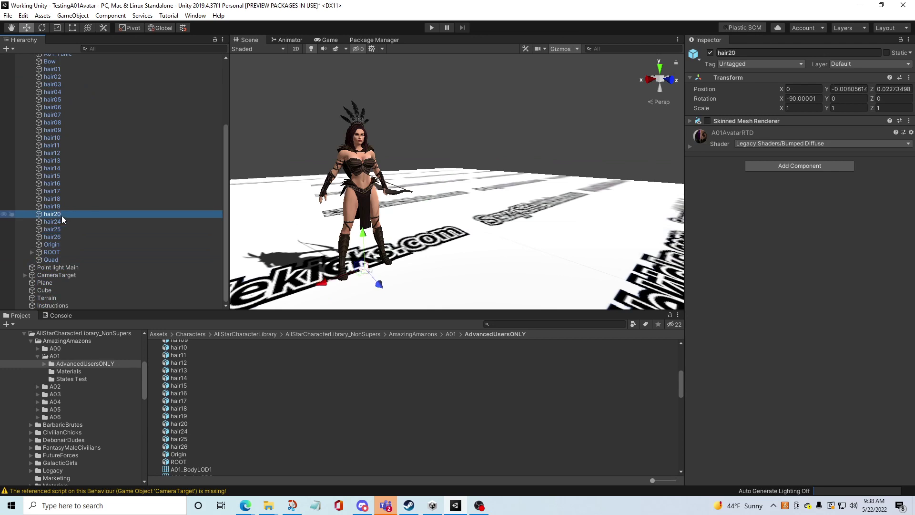
- Try to place the Arrow mesh from AdvancedUsersONLY in the scene at about X -0.55, Y 3.89, Z 0.23
{"action": "scroll", "coordinate": [222, 409], "scroll_direction": "down", "scroll_amount": 3}
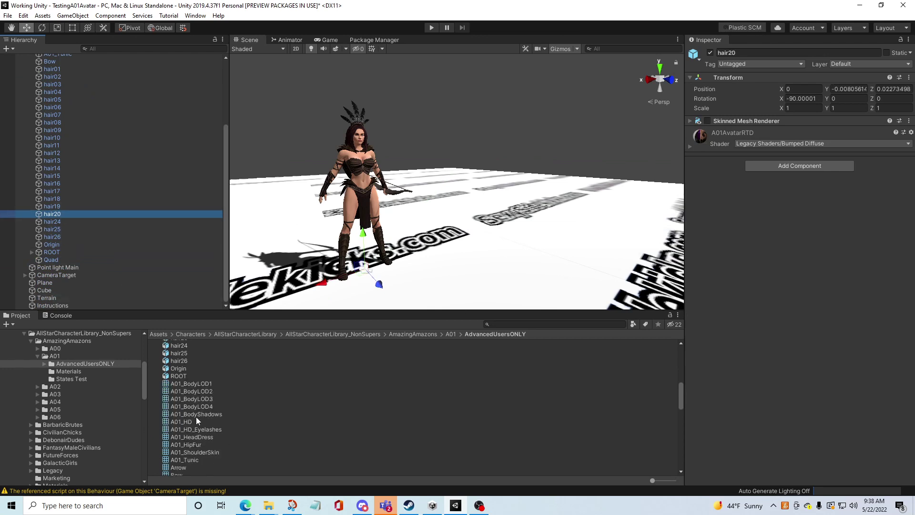
{"action": "scroll", "coordinate": [209, 415], "scroll_direction": "down", "scroll_amount": 1}
{"action": "left_click", "coordinate": [178, 439]}
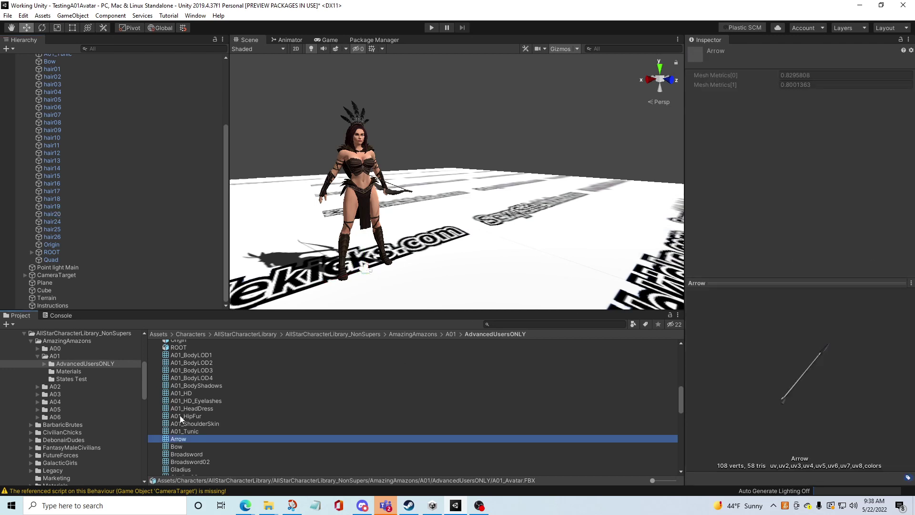
{"action": "left_click_drag", "start_coordinate": [178, 440], "coordinate": [434, 254]}
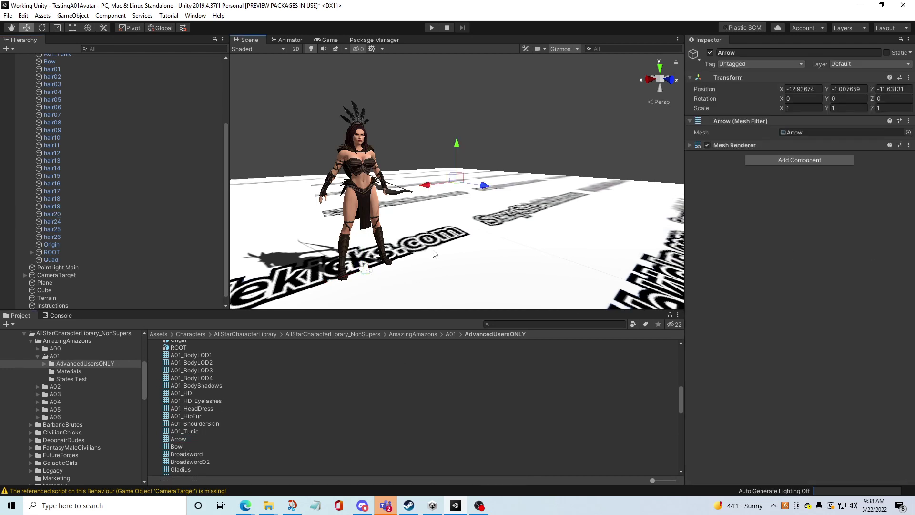
{"action": "left_click_drag", "start_coordinate": [457, 150], "coordinate": [457, 97]}
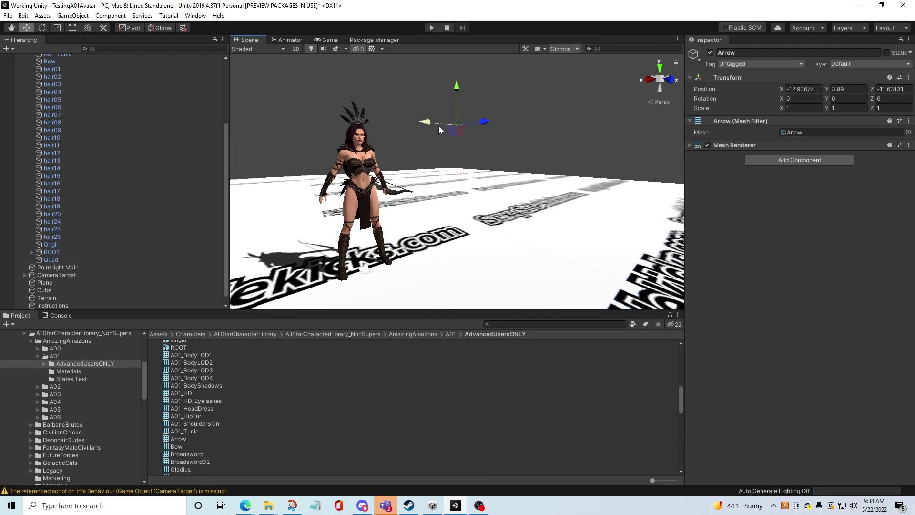
{"action": "left_click_drag", "start_coordinate": [424, 128], "coordinate": [317, 119]}
{"action": "scroll", "coordinate": [279, 128], "scroll_direction": "down", "scroll_amount": 3}
{"action": "middle_click_drag", "start_coordinate": [278, 127], "coordinate": [342, 224]}
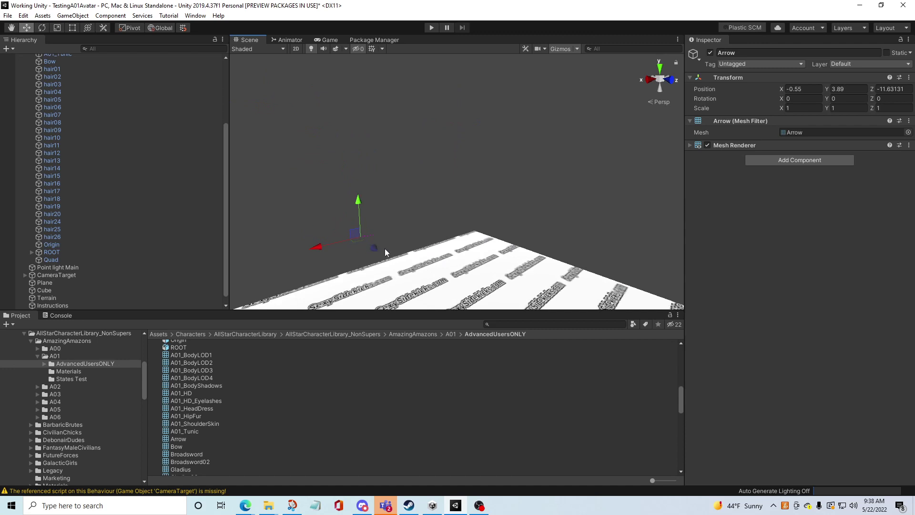
{"action": "left_click_drag", "start_coordinate": [384, 248], "coordinate": [410, 210]}
{"action": "scroll", "coordinate": [394, 212], "scroll_direction": "up", "scroll_amount": 5}
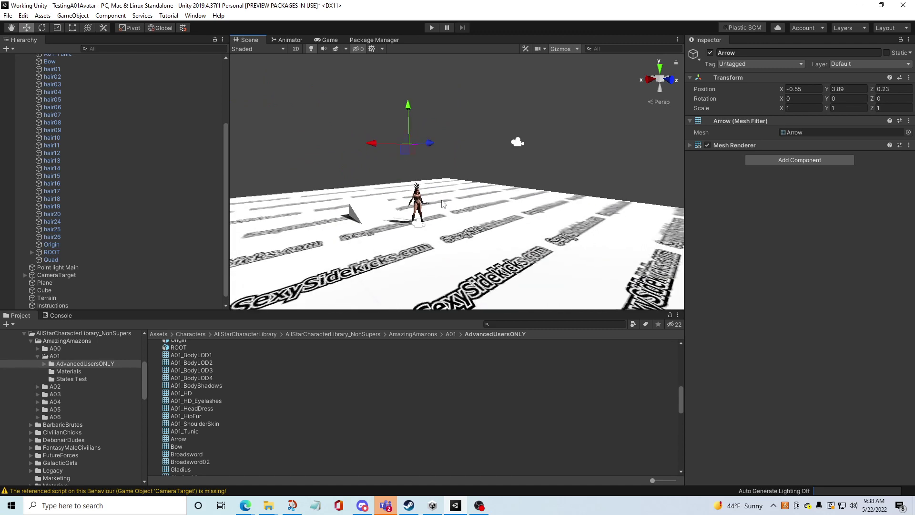
- Undo the placement and moves of the Arrow mesh in the scene
{"action": "key", "text": "ctrl+z"}
{"action": "key", "text": "ctrl+z"}
{"action": "key", "text": "ctrl+z"}
{"action": "key", "text": "ctrl+z"}
{"action": "key", "text": "ctrl+z"}
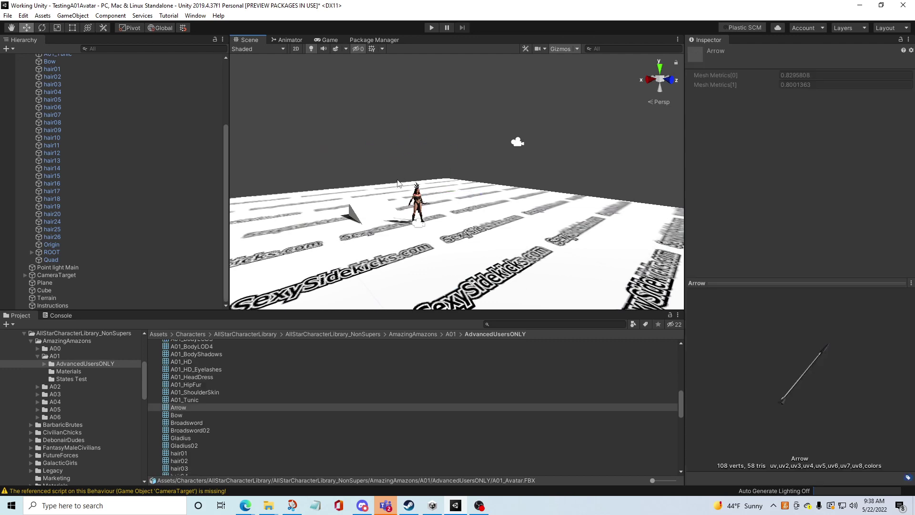
- Look through the weapon meshes, materials and other assets in the AdvancedUsersONLY folder
{"action": "scroll", "coordinate": [217, 422], "scroll_direction": "up", "scroll_amount": 5}
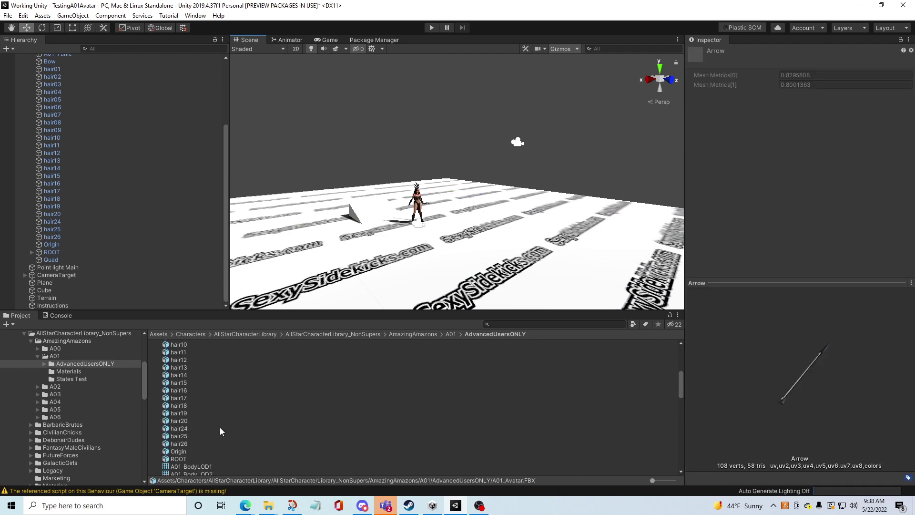
{"action": "scroll", "coordinate": [219, 420], "scroll_direction": "down", "scroll_amount": 8}
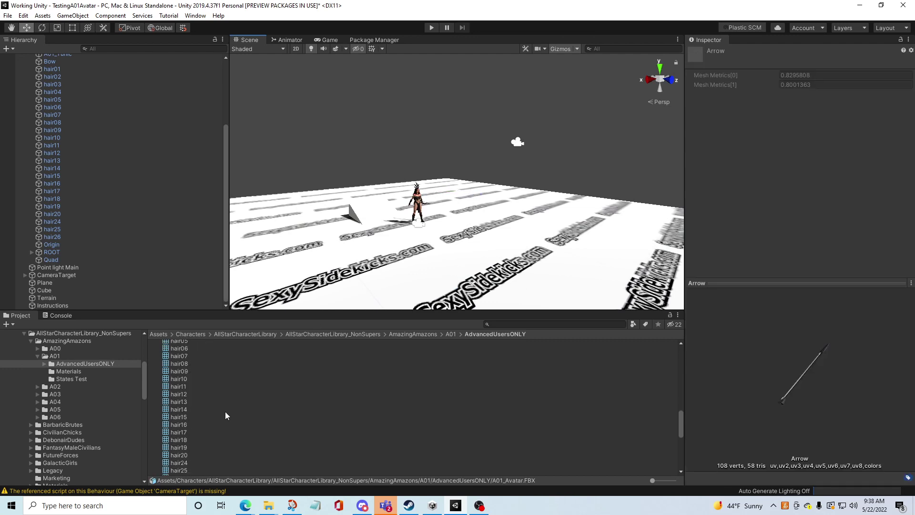
{"action": "scroll", "coordinate": [226, 415], "scroll_direction": "down", "scroll_amount": 5}
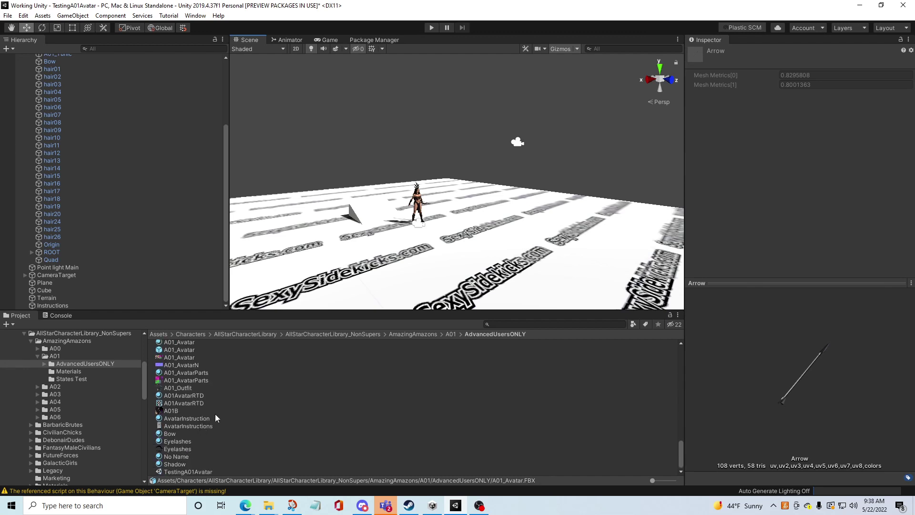
{"action": "scroll", "coordinate": [215, 428], "scroll_direction": "up", "scroll_amount": 4}
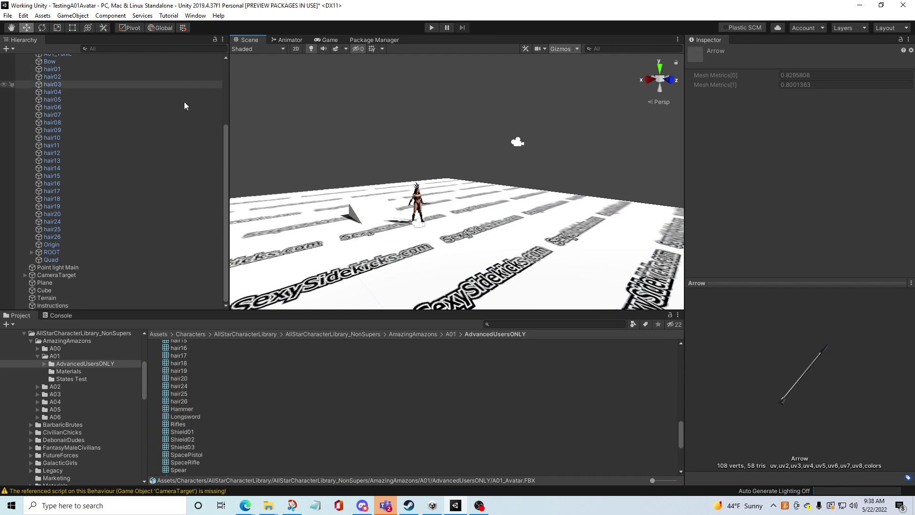
- Open the A01_Avatar prefab for editing and enable the Skinned Mesh Renderer of its Bow object
{"action": "left_click_drag", "start_coordinate": [225, 168], "coordinate": [224, 69]}
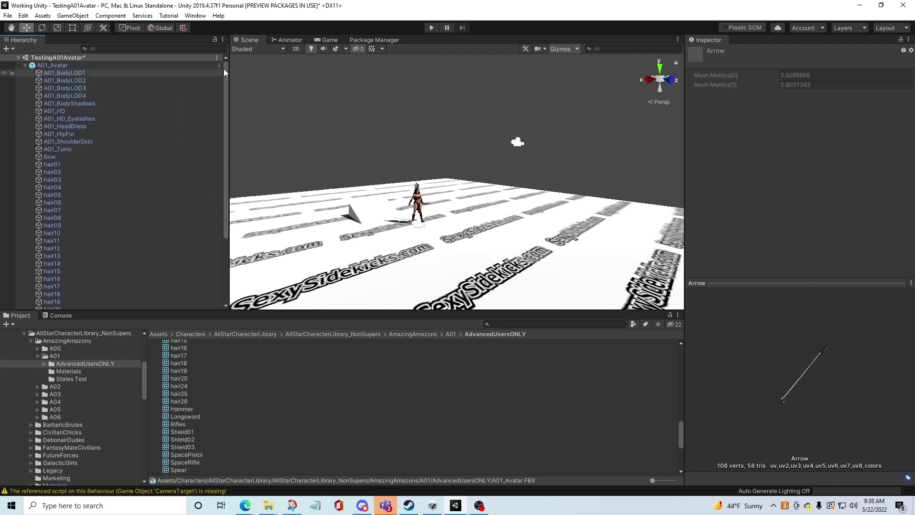
{"action": "left_click", "coordinate": [218, 65]}
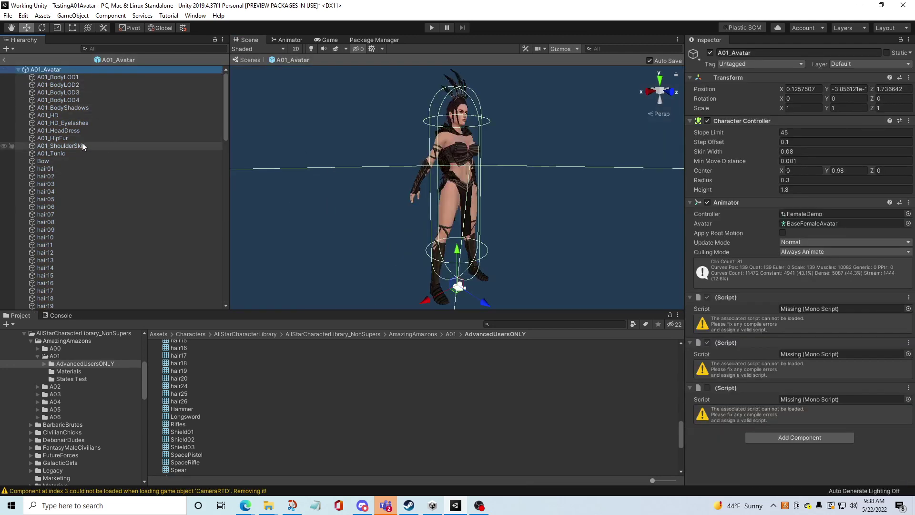
{"action": "left_click", "coordinate": [54, 162]}
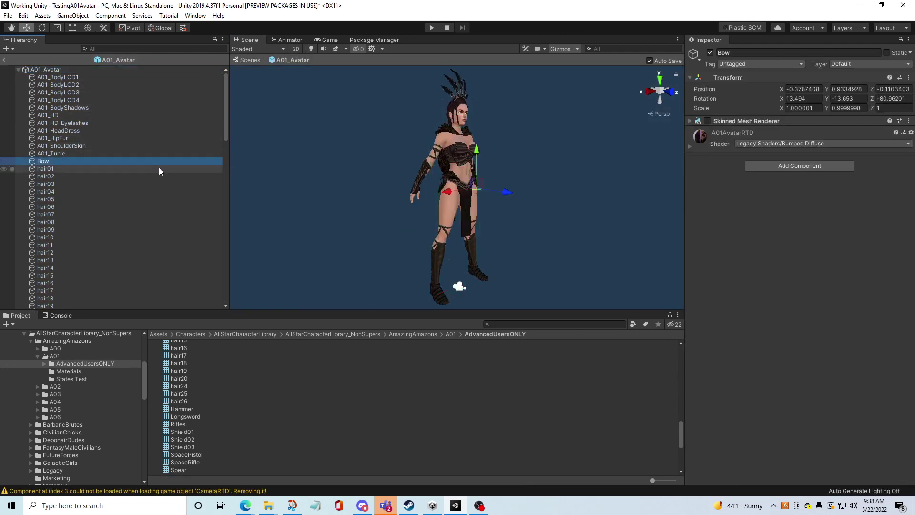
{"action": "left_click", "coordinate": [708, 120]}
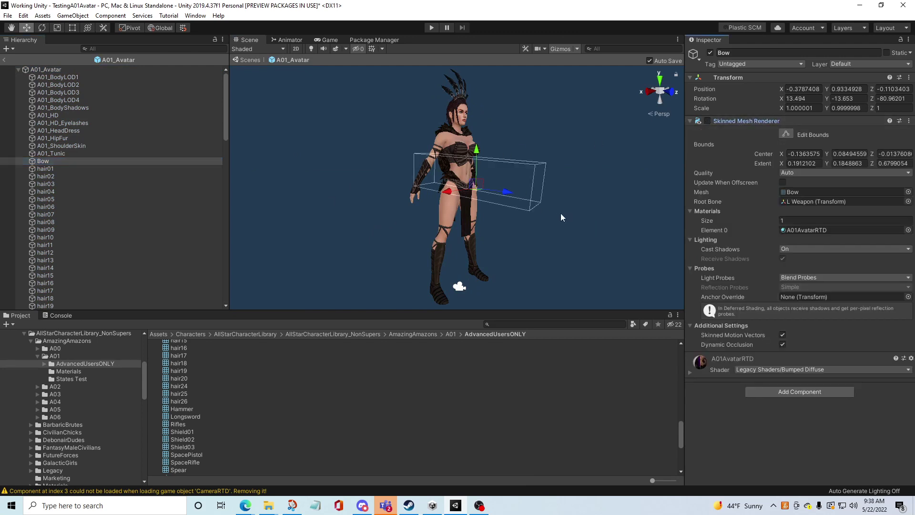
{"action": "scroll", "coordinate": [437, 195], "scroll_direction": "down", "scroll_amount": 5}
{"action": "middle_click_drag", "start_coordinate": [437, 195], "coordinate": [203, 193]}
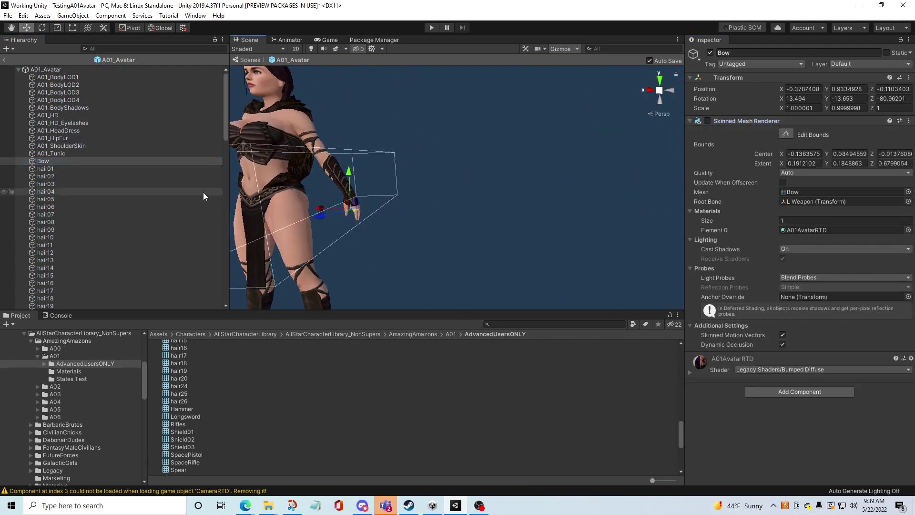
{"action": "left_click", "coordinate": [708, 121]}
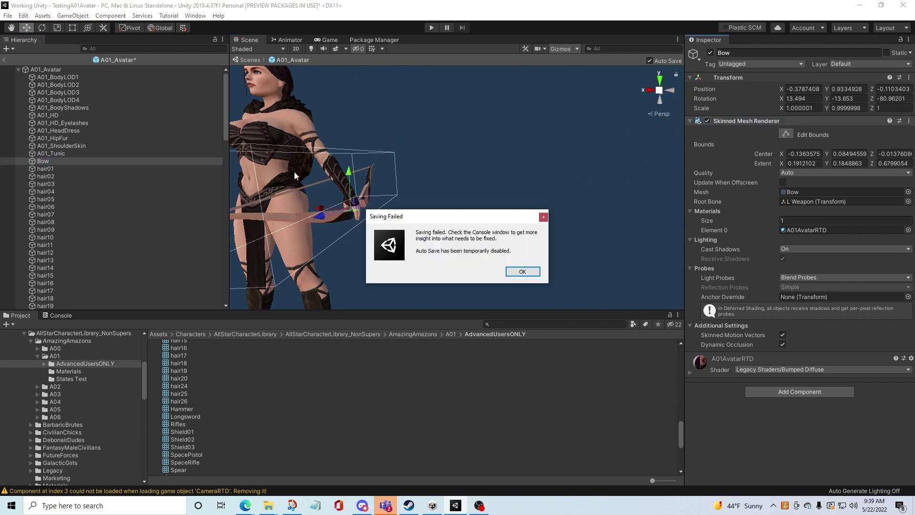
{"action": "left_click", "coordinate": [522, 271]}
{"action": "left_click", "coordinate": [511, 207]}
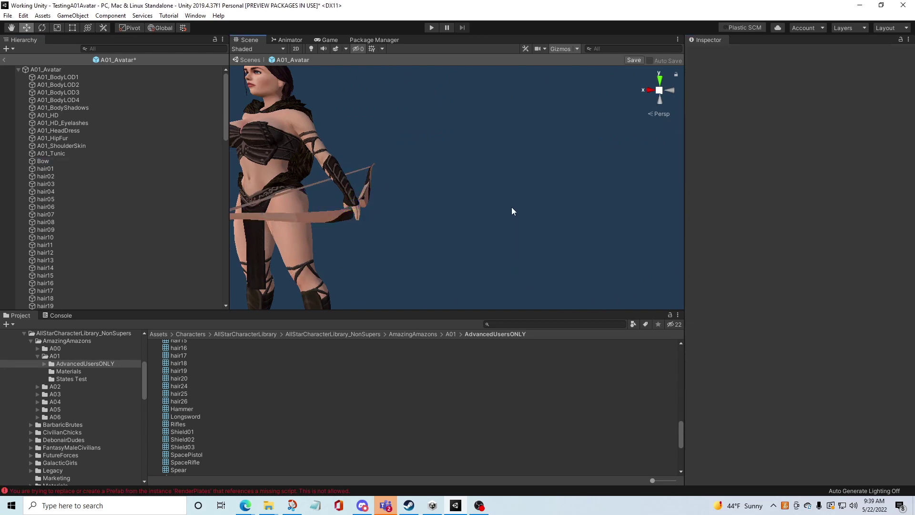
- Inspect the bow in the avatar's hand and its renderer and material settings
{"action": "left_click_drag", "start_coordinate": [508, 213], "coordinate": [435, 222], "text": "alt"}
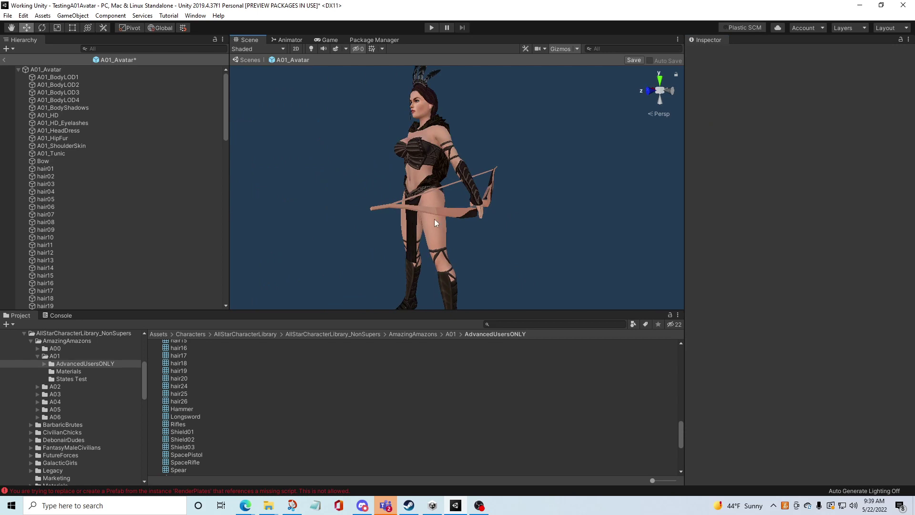
{"action": "left_click", "coordinate": [463, 216]}
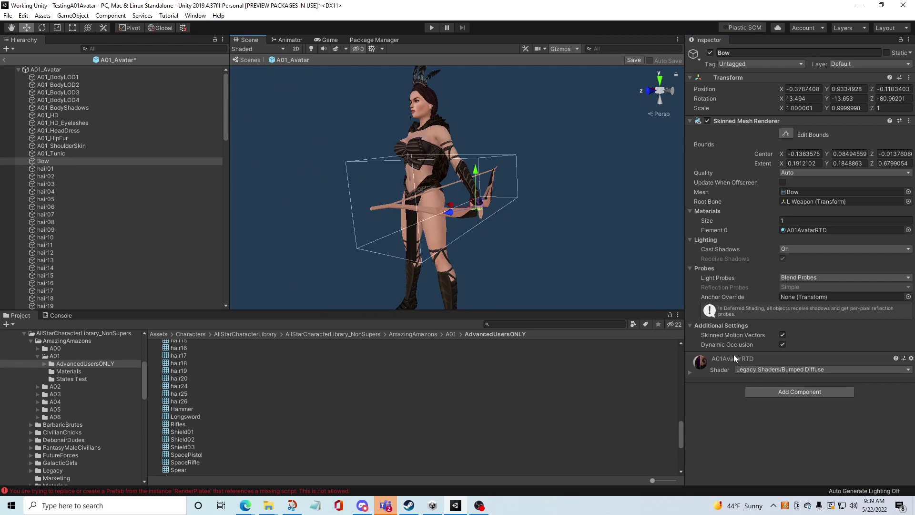
{"action": "left_click", "coordinate": [537, 249]}
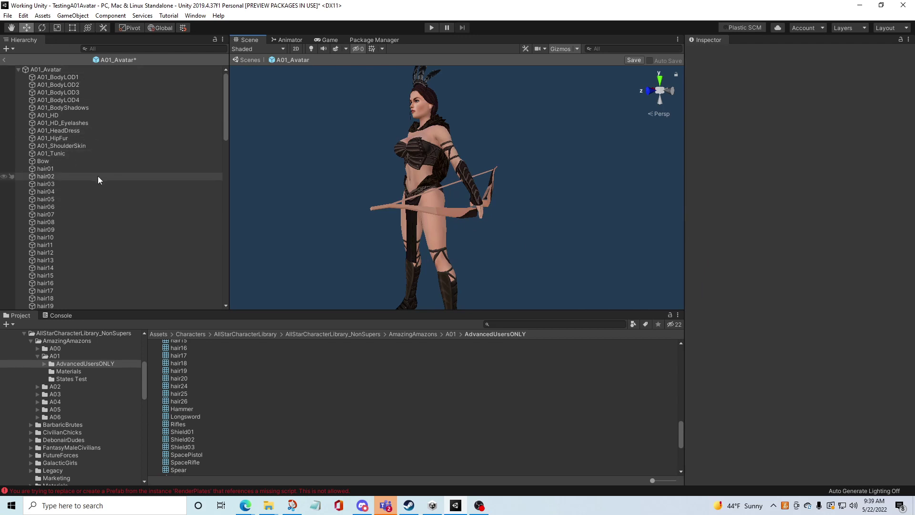
- Examine L Weapon in the avatar's bone hierarchy and its Bowstring and Gladius child objects
{"action": "scroll", "coordinate": [98, 176], "scroll_direction": "down", "scroll_amount": 10}
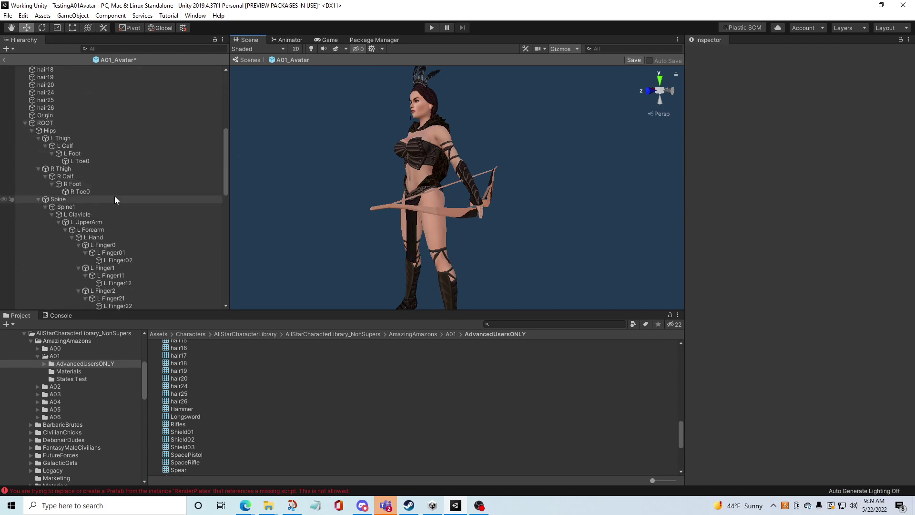
{"action": "scroll", "coordinate": [142, 205], "scroll_direction": "down", "scroll_amount": 7}
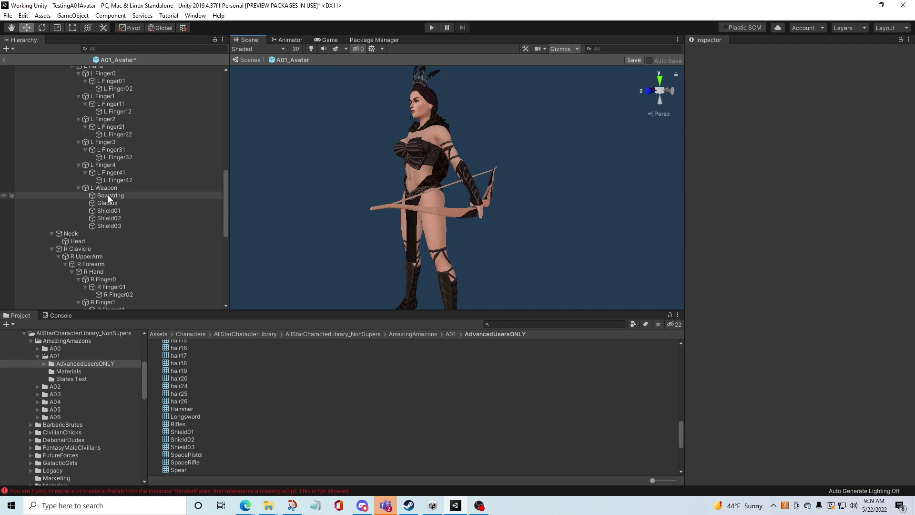
{"action": "left_click", "coordinate": [119, 187]}
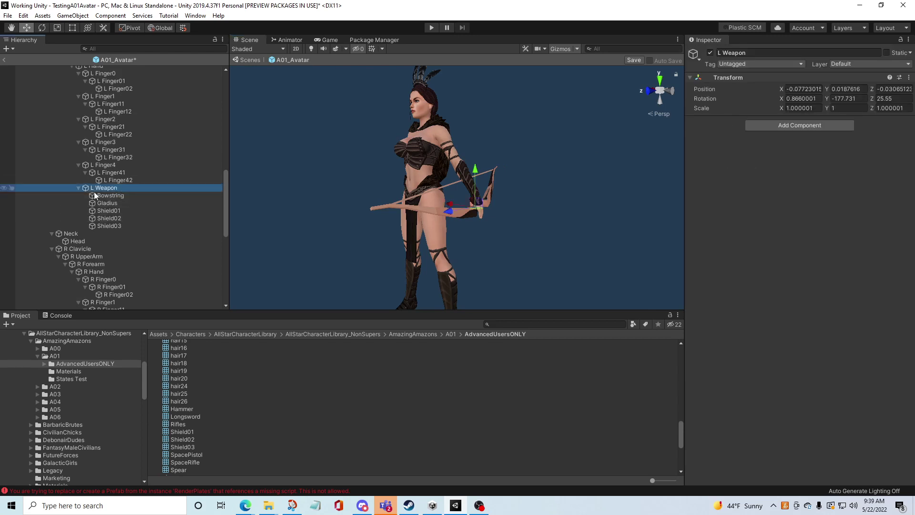
{"action": "left_click", "coordinate": [106, 193]}
{"action": "left_click", "coordinate": [113, 201]}
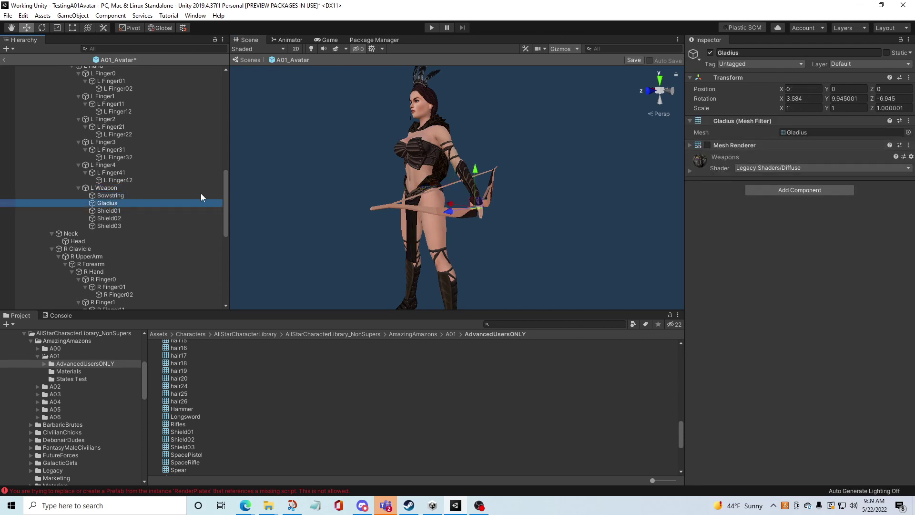
- Enable the Mesh Renderer of the Arrow object under R Weapon and view the avatar from the front
{"action": "scroll", "coordinate": [113, 228], "scroll_direction": "down", "scroll_amount": 5}
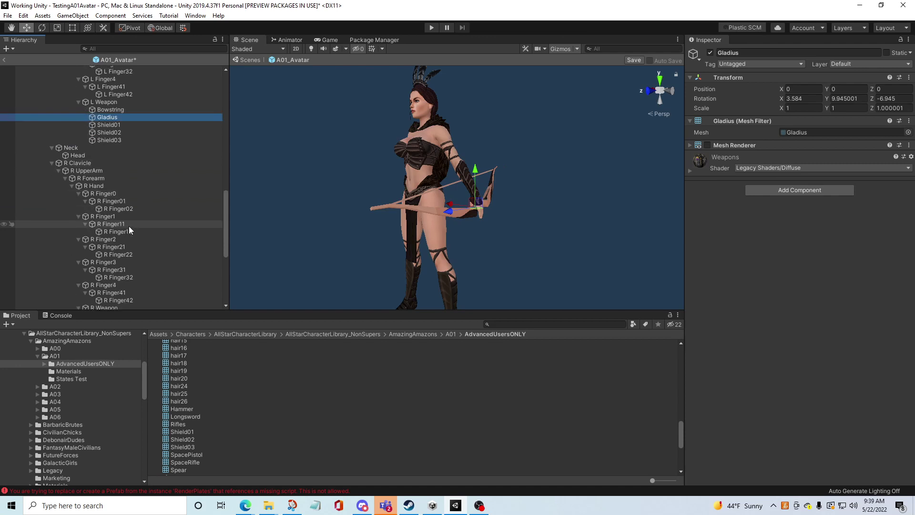
{"action": "scroll", "coordinate": [124, 198], "scroll_direction": "down", "scroll_amount": 3}
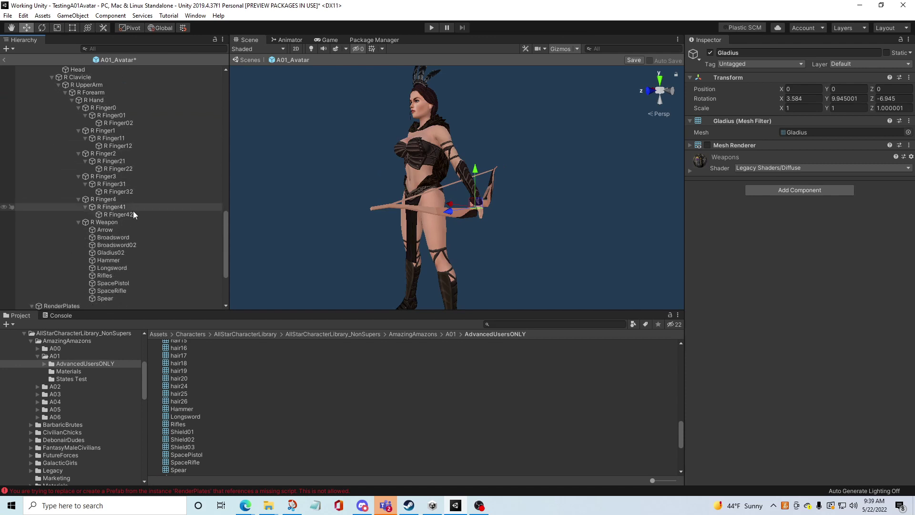
{"action": "left_click", "coordinate": [108, 230]}
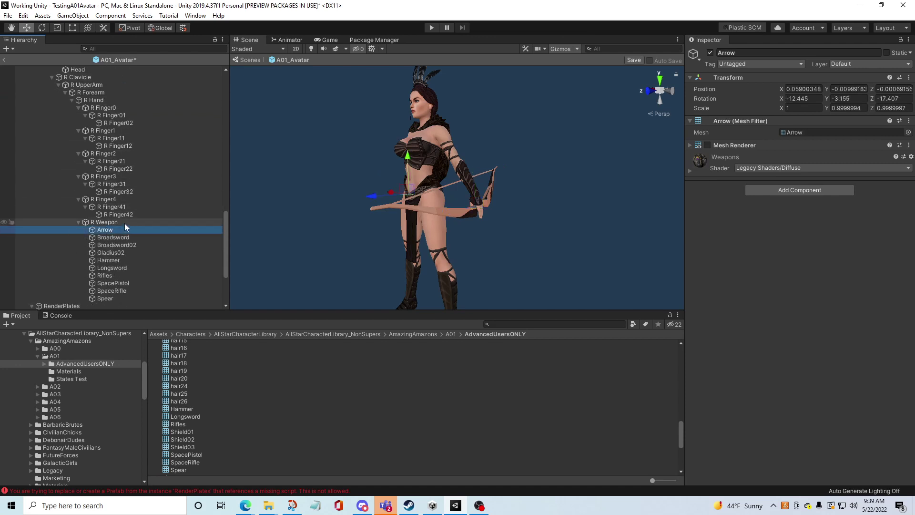
{"action": "left_click", "coordinate": [707, 144]}
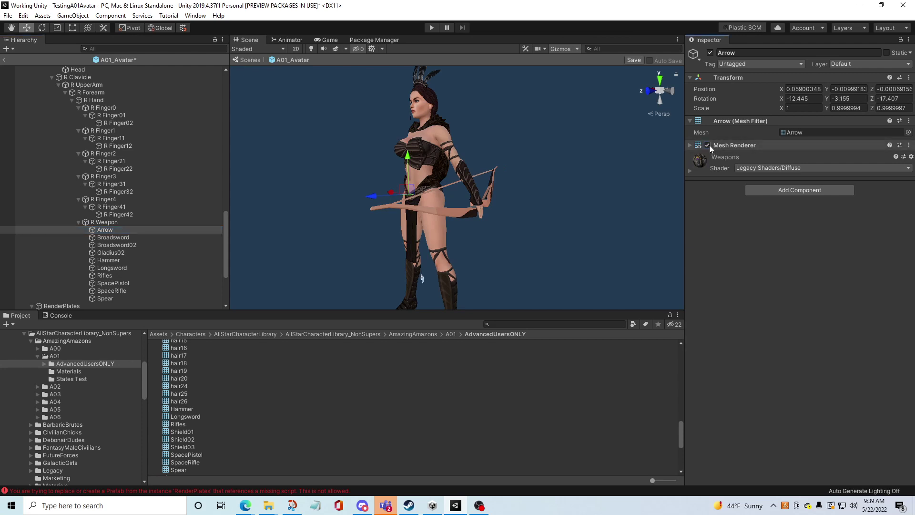
{"action": "key", "text": "q"}
{"action": "left_click_drag", "start_coordinate": [437, 251], "coordinate": [646, 213], "text": "alt"}
{"action": "key", "text": "w"}
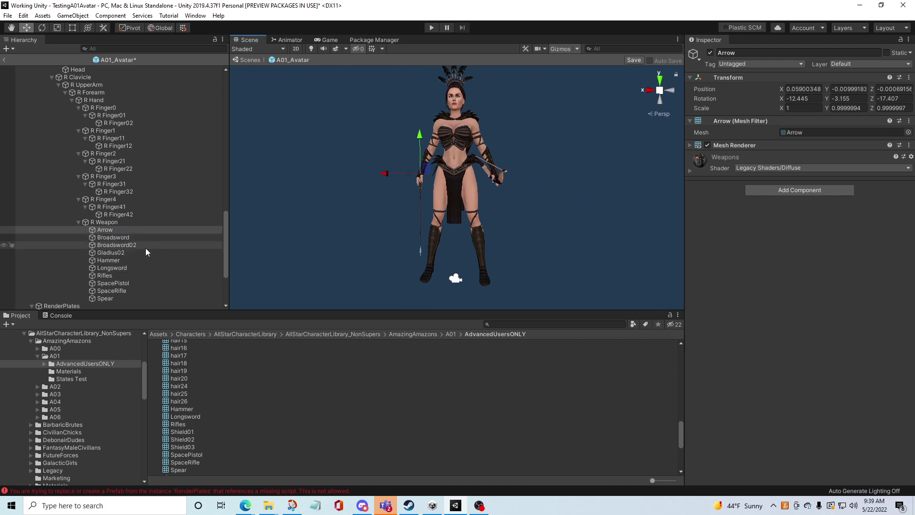
- Enable the Mesh Renderer of the Rifles object under R Weapon and inspect the rifle from several angles
{"action": "left_click", "coordinate": [106, 275]}
{"action": "left_click", "coordinate": [708, 144]}
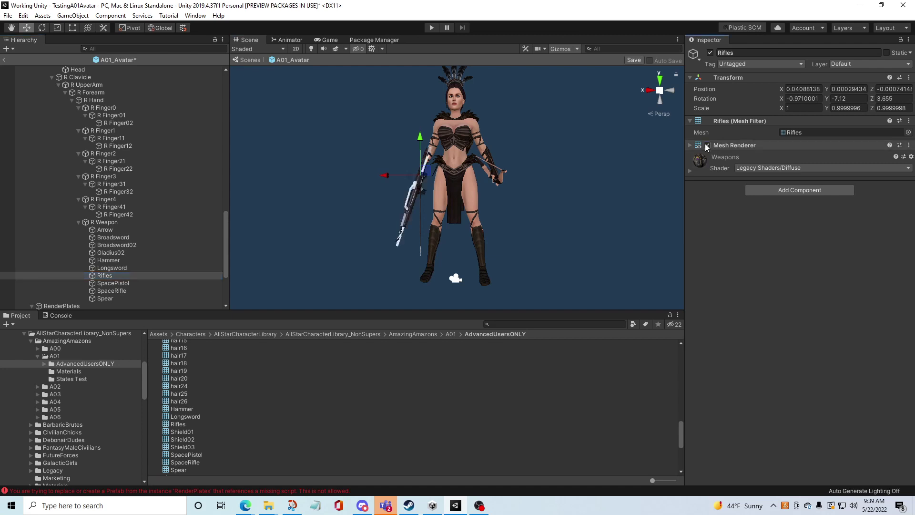
{"action": "left_click_drag", "start_coordinate": [491, 234], "coordinate": [502, 221], "text": "alt"}
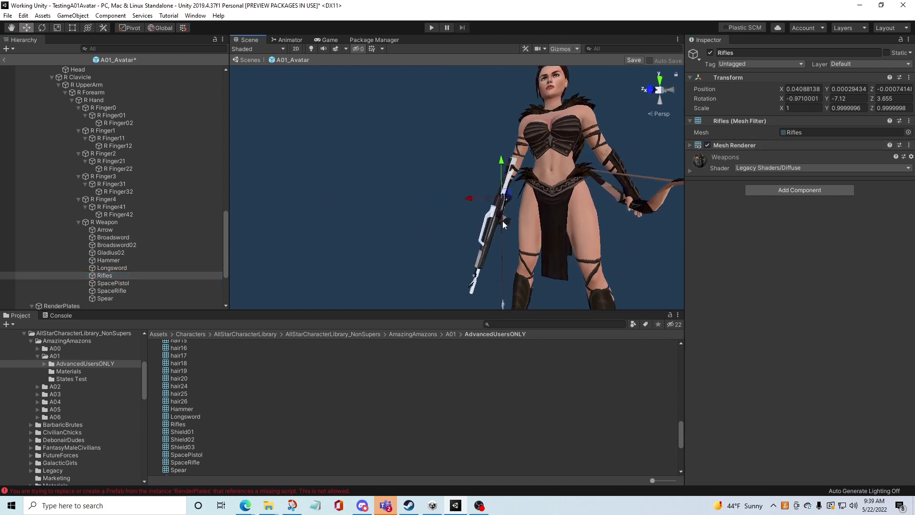
{"action": "scroll", "coordinate": [477, 214], "scroll_direction": "up", "scroll_amount": 4}
{"action": "scroll", "coordinate": [450, 210], "scroll_direction": "up", "scroll_amount": 5}
{"action": "scroll", "coordinate": [454, 244], "scroll_direction": "down", "scroll_amount": 6}
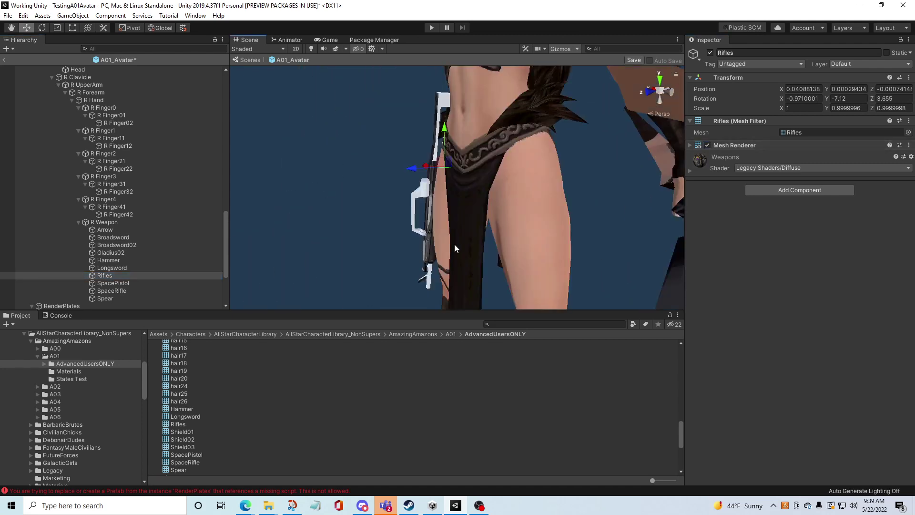
{"action": "middle_click_drag", "start_coordinate": [454, 244], "coordinate": [662, 214]}
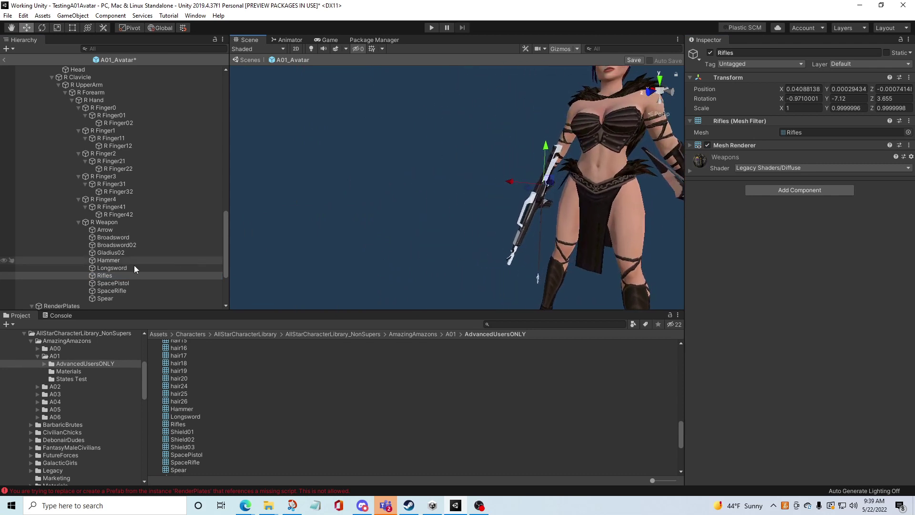
- Hide the Rifles mesh under R Weapon and preview the SpacePistol by enabling and disabling its Mesh Renderer
{"action": "left_click", "coordinate": [707, 145]}
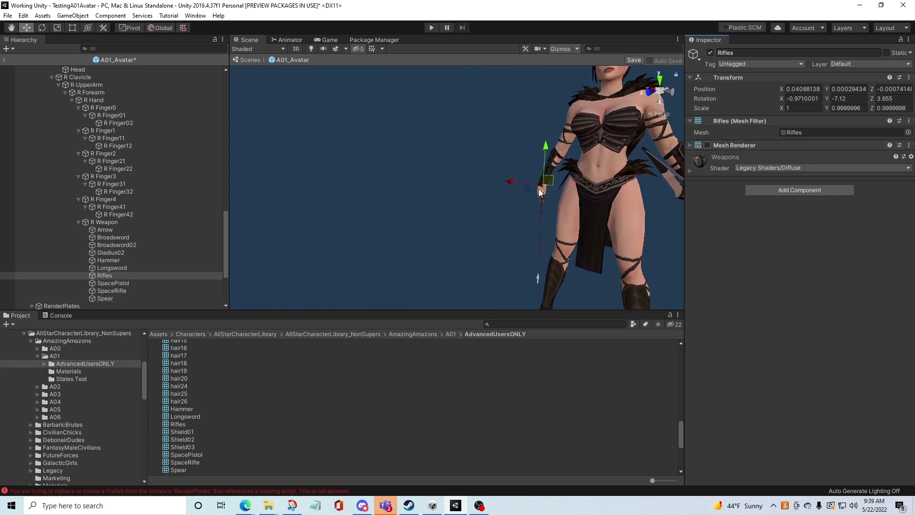
{"action": "left_click", "coordinate": [114, 283]}
{"action": "left_click", "coordinate": [708, 145]}
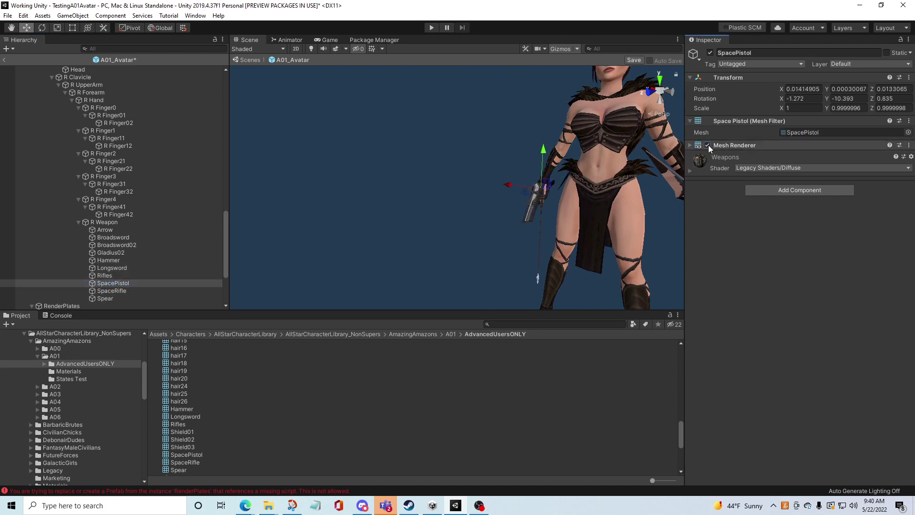
{"action": "left_click", "coordinate": [707, 145]}
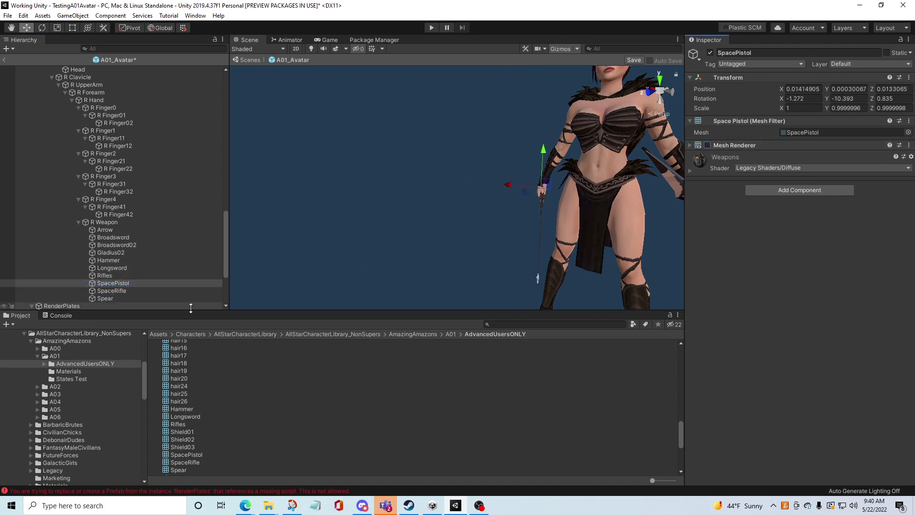
- Preview the Spear under R Weapon by enabling its Mesh Renderer, and disable the renderer again
{"action": "left_click", "coordinate": [132, 298]}
{"action": "left_click", "coordinate": [707, 145]}
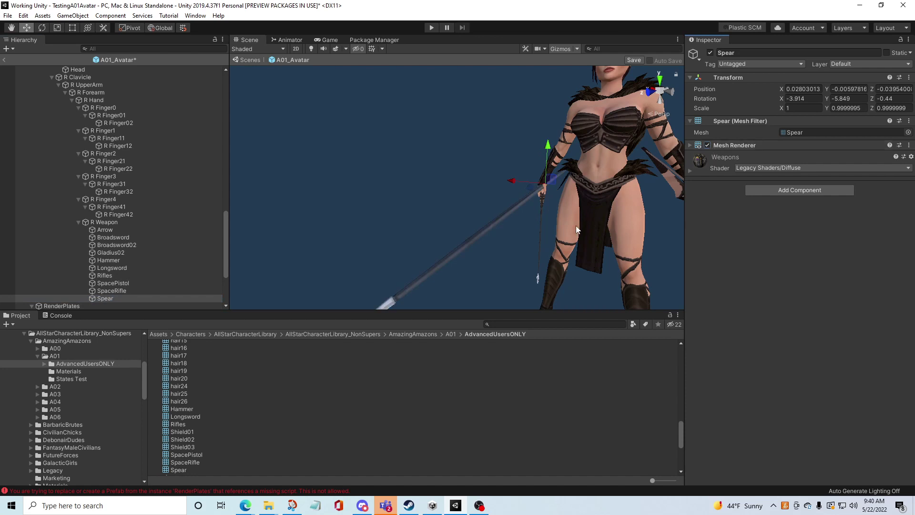
{"action": "scroll", "coordinate": [534, 224], "scroll_direction": "down", "scroll_amount": 3}
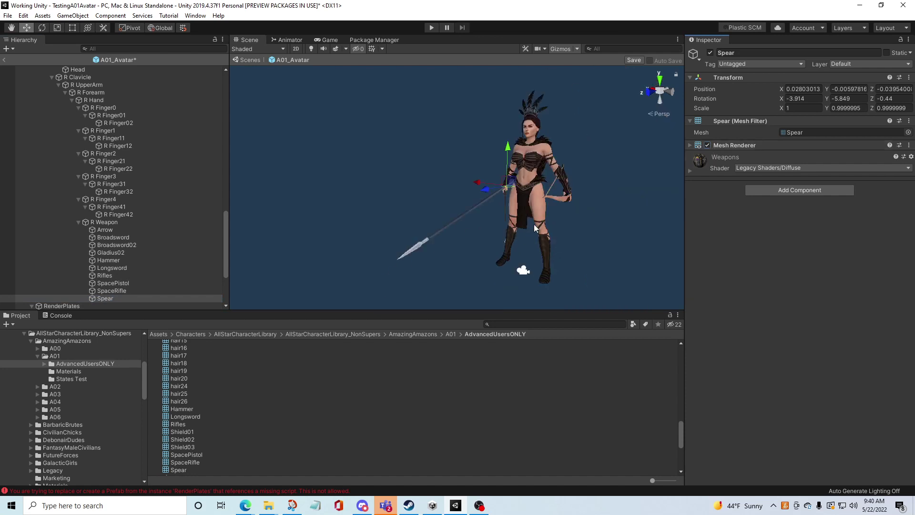
{"action": "left_click", "coordinate": [708, 145]}
- Enable the Broadsword's Mesh Renderer under R Weapon, view the sword from another angle, and disable the renderer again
{"action": "left_click", "coordinate": [123, 237]}
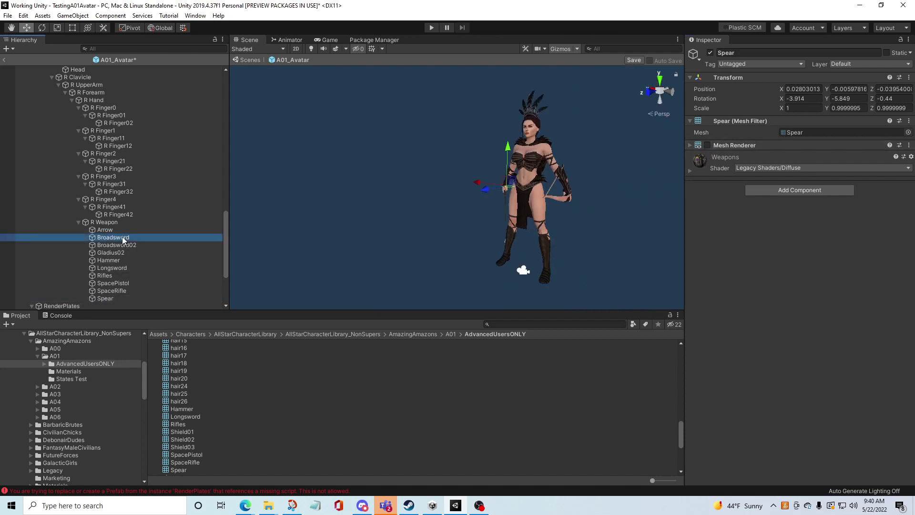
{"action": "left_click", "coordinate": [708, 145]}
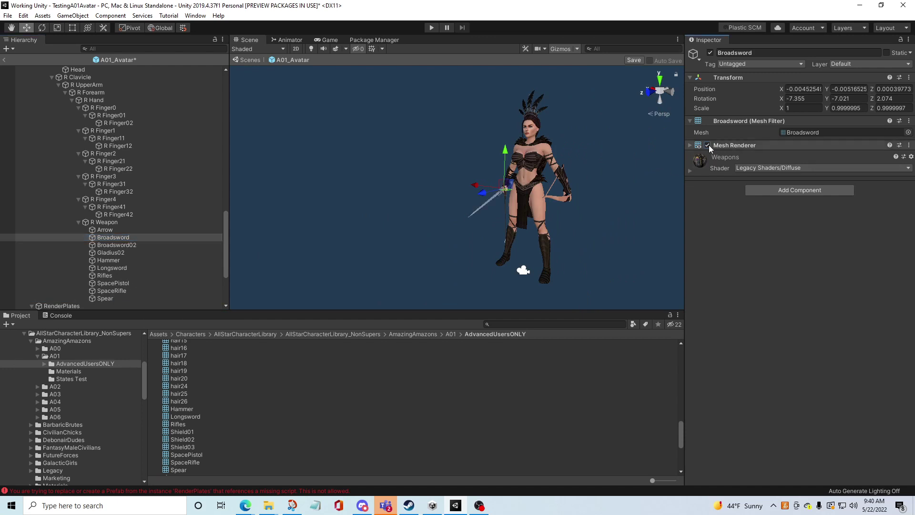
{"action": "scroll", "coordinate": [442, 222], "scroll_direction": "up", "scroll_amount": 5}
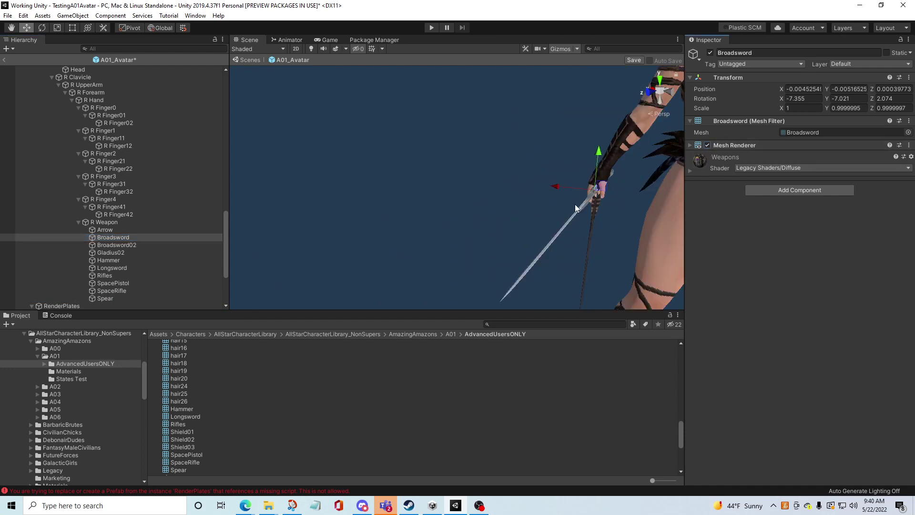
{"action": "left_click_drag", "start_coordinate": [441, 222], "coordinate": [467, 192], "text": "alt"}
{"action": "middle_click_drag", "start_coordinate": [467, 192], "coordinate": [553, 222]}
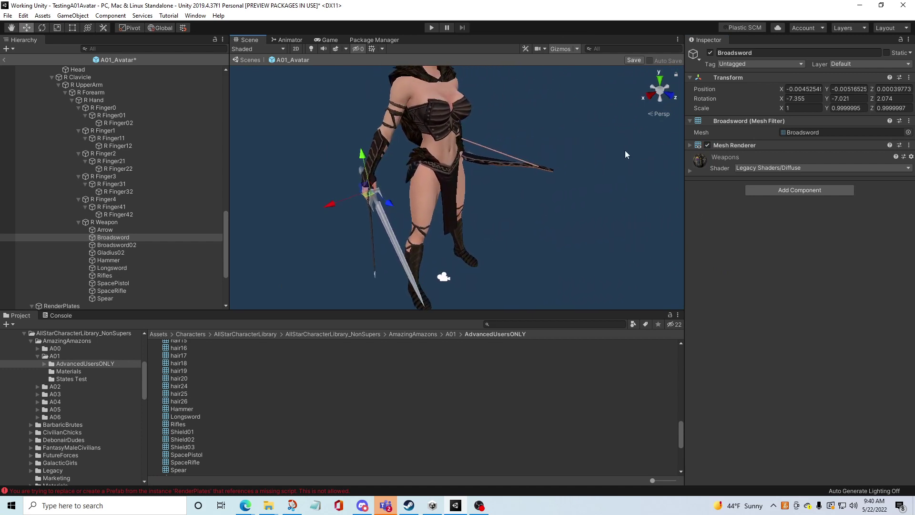
{"action": "left_click", "coordinate": [707, 145]}
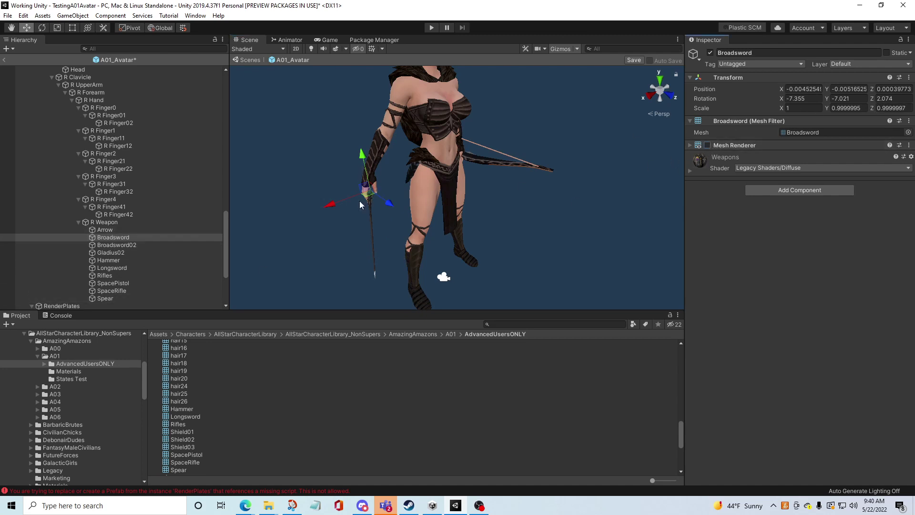
- Examine the bow from the avatar's other side and check the Materials folder in AdvancedUsersONLY for its material
{"action": "left_click", "coordinate": [307, 160]}
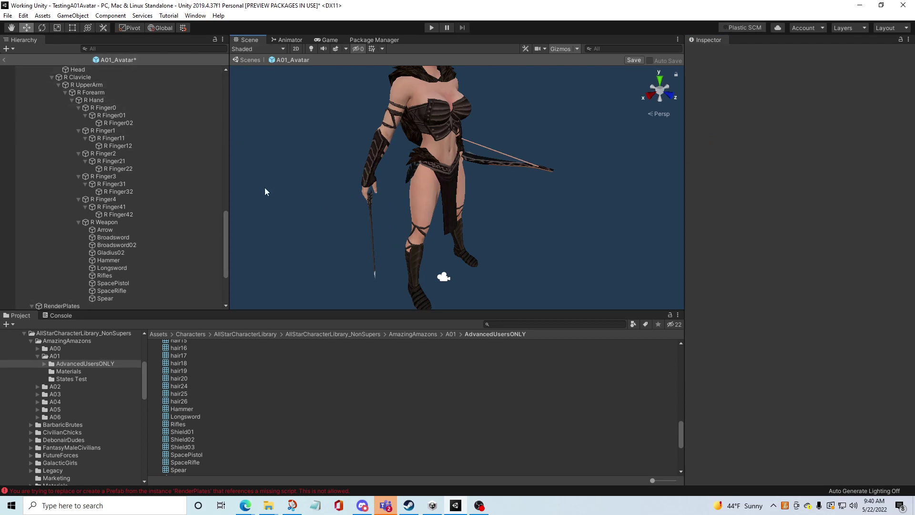
{"action": "right_click_drag", "start_coordinate": [519, 192], "coordinate": [857, 200]}
{"action": "mouse_move", "coordinate": [291, 186]}
{"action": "right_mouse_down"}
{"action": "mouse_move", "coordinate": [315, 221]}
{"action": "mouse_move", "coordinate": [313, 211]}
{"action": "right_mouse_up"}
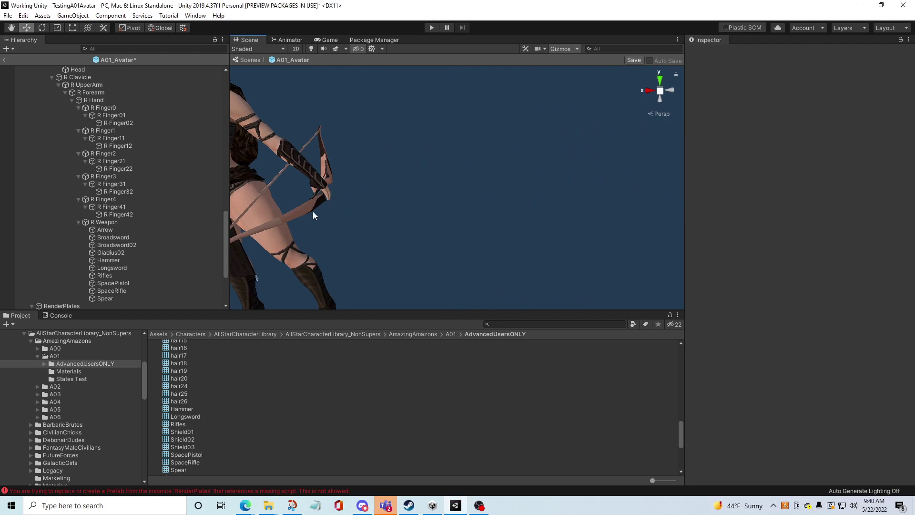
{"action": "left_click", "coordinate": [307, 212]}
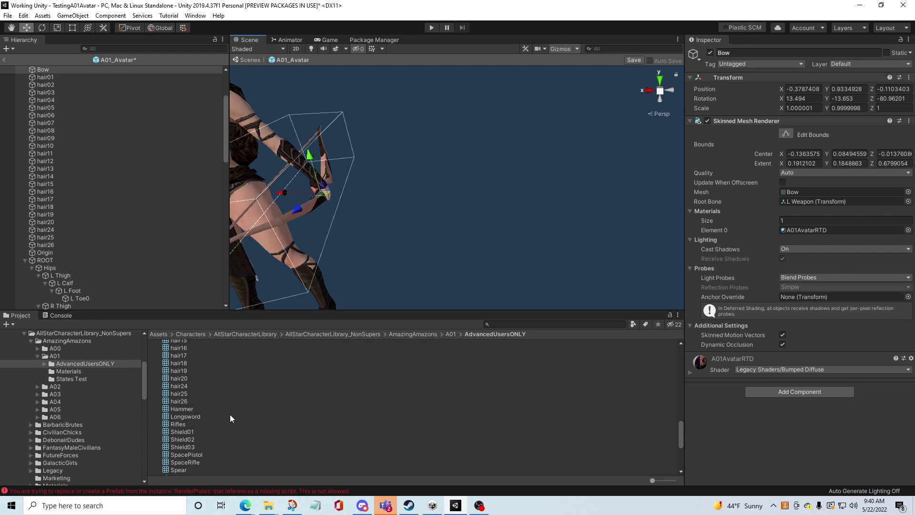
{"action": "scroll", "coordinate": [230, 414], "scroll_direction": "up", "scroll_amount": 10}
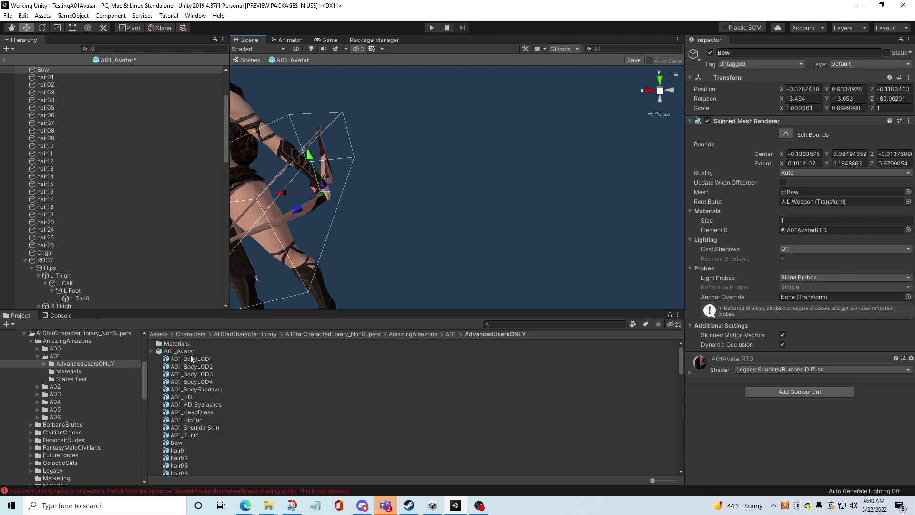
{"action": "double_click", "coordinate": [190, 344]}
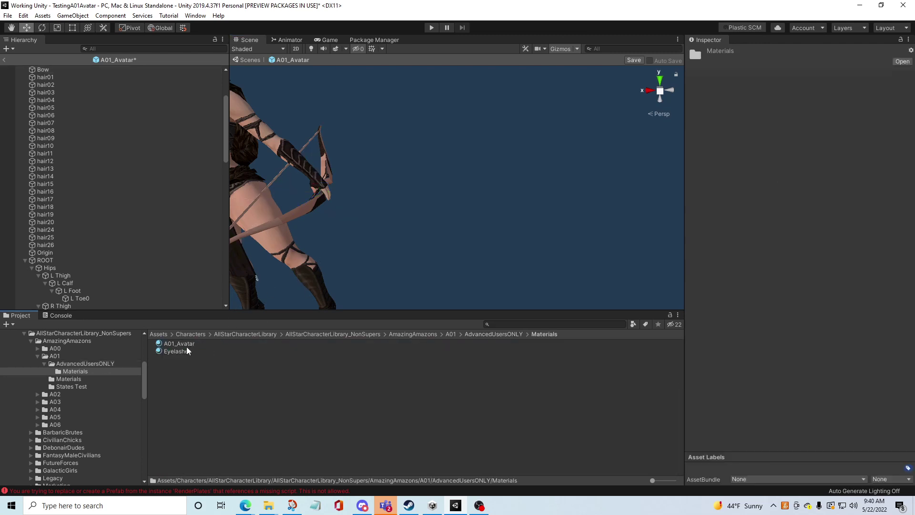
{"action": "left_click", "coordinate": [313, 202]}
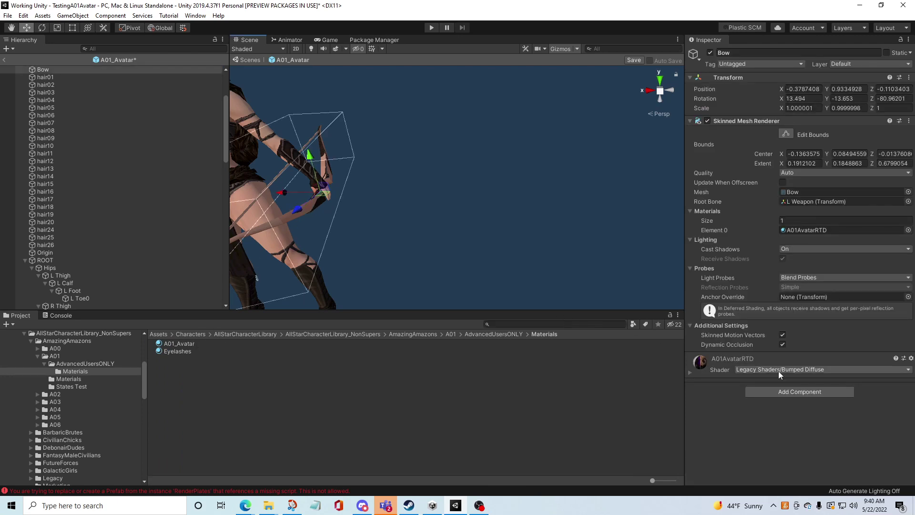
- Switch the Bow's A01AvatarRTD material to the Standard shader and set its Smoothness to 0
{"action": "left_click", "coordinate": [690, 372]}
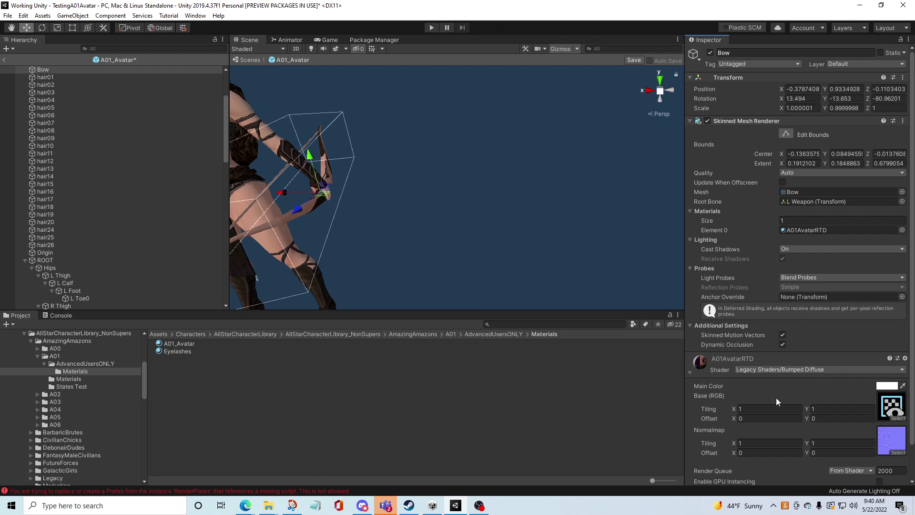
{"action": "left_click", "coordinate": [798, 368]}
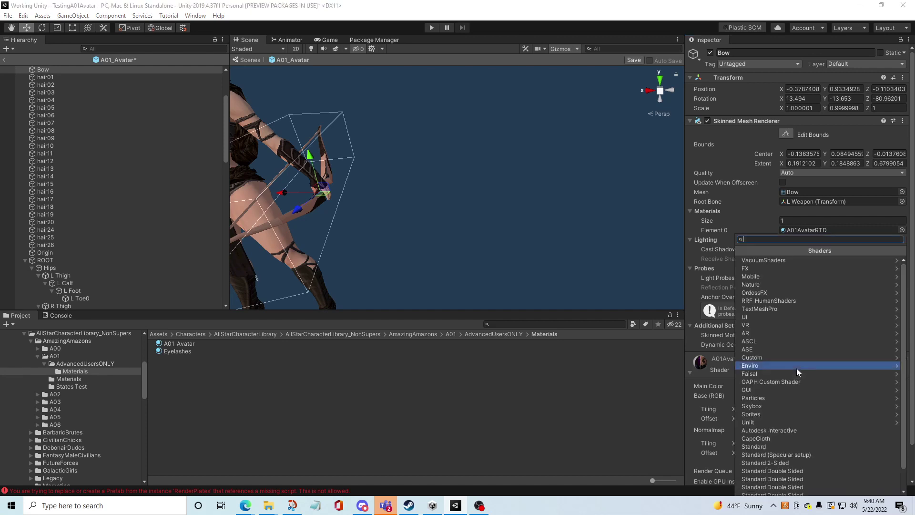
{"action": "left_click", "coordinate": [804, 440]}
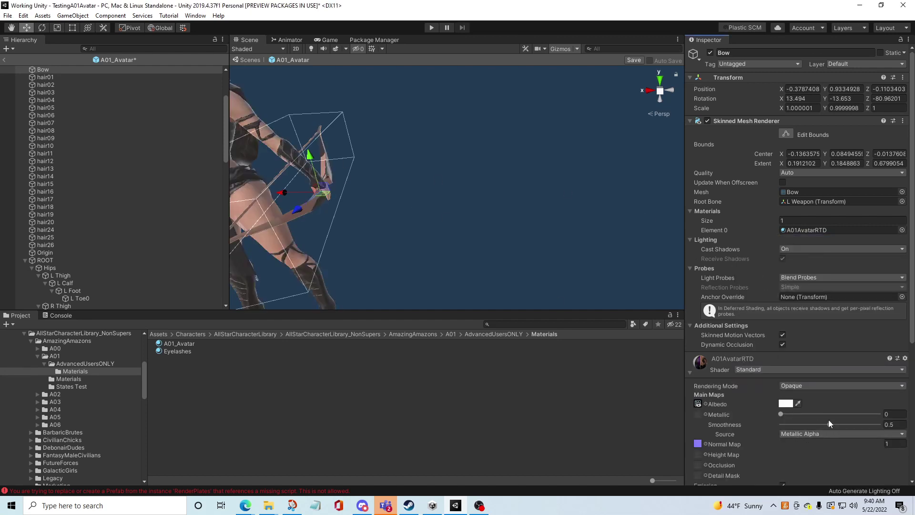
{"action": "left_click_drag", "start_coordinate": [830, 423], "coordinate": [765, 418]}
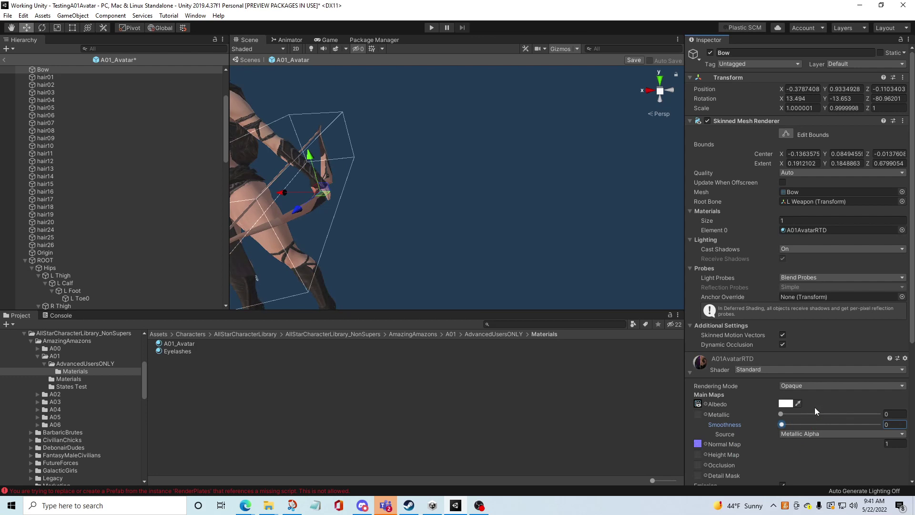
- Try a black albedo color on the A01AvatarRTD material, view the whole avatar, and undo the color change
{"action": "left_click", "coordinate": [302, 162]}
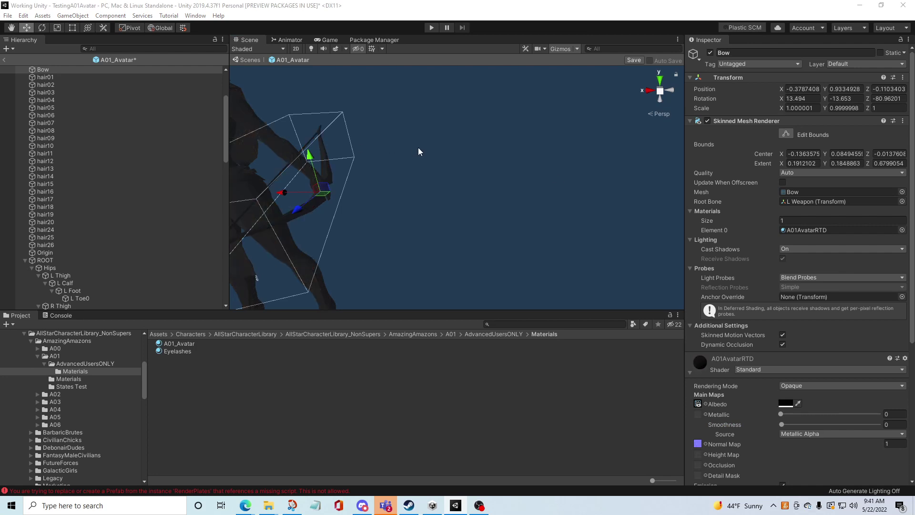
{"action": "middle_click_drag", "start_coordinate": [439, 199], "coordinate": [613, 275]}
{"action": "key", "text": "ctrl+z"}
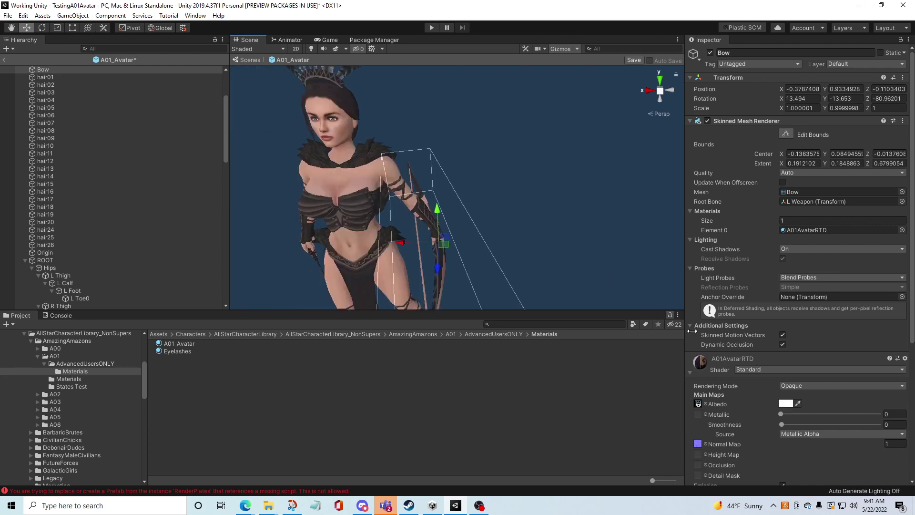
- Locate the A01AvatarRTD render texture assigned as the bow material's albedo and examine its preview
{"action": "left_click", "coordinate": [690, 371]}
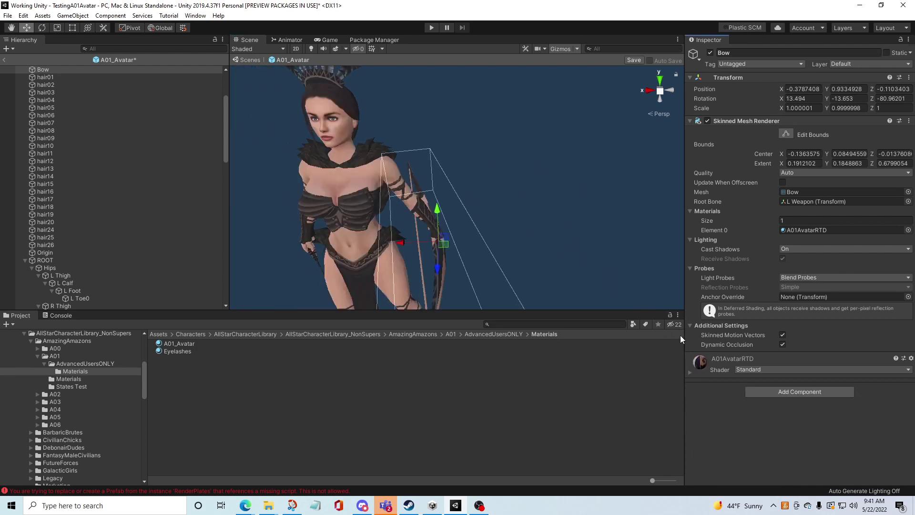
{"action": "scroll", "coordinate": [545, 190], "scroll_direction": "up", "scroll_amount": 5}
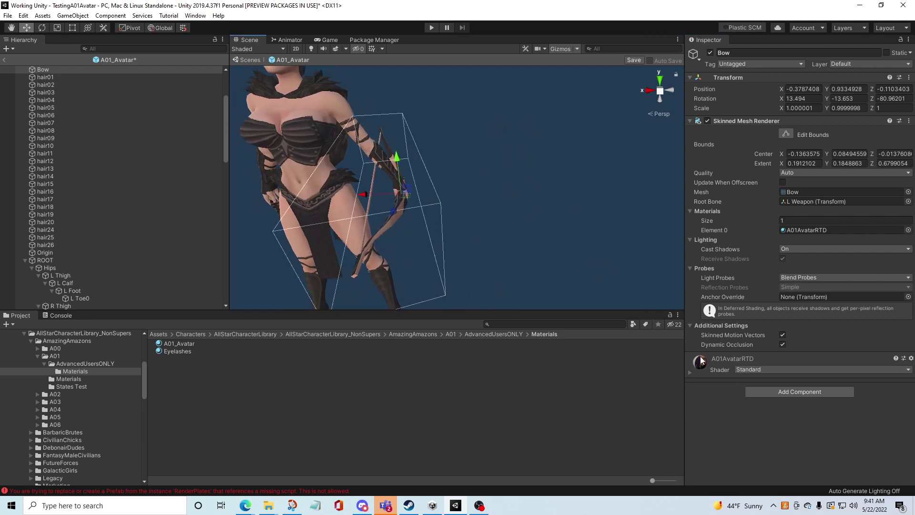
{"action": "left_click", "coordinate": [690, 371]}
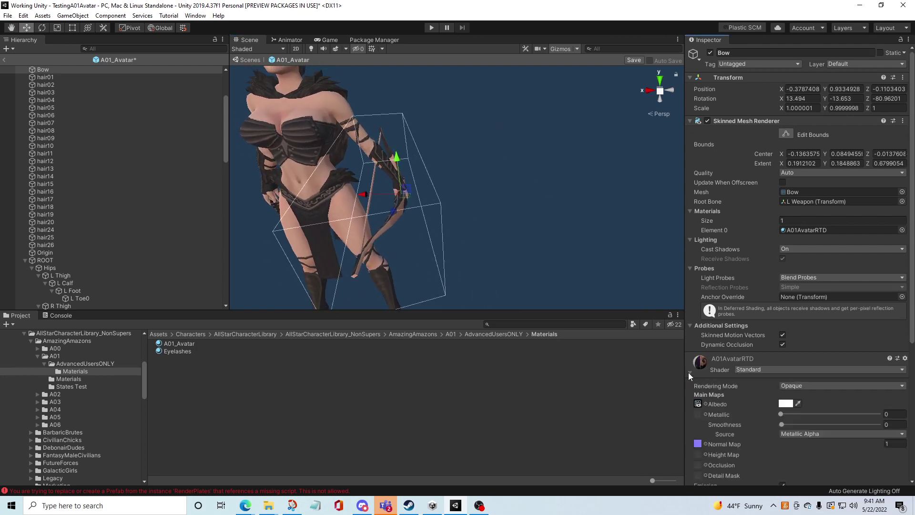
{"action": "left_click", "coordinate": [698, 404]}
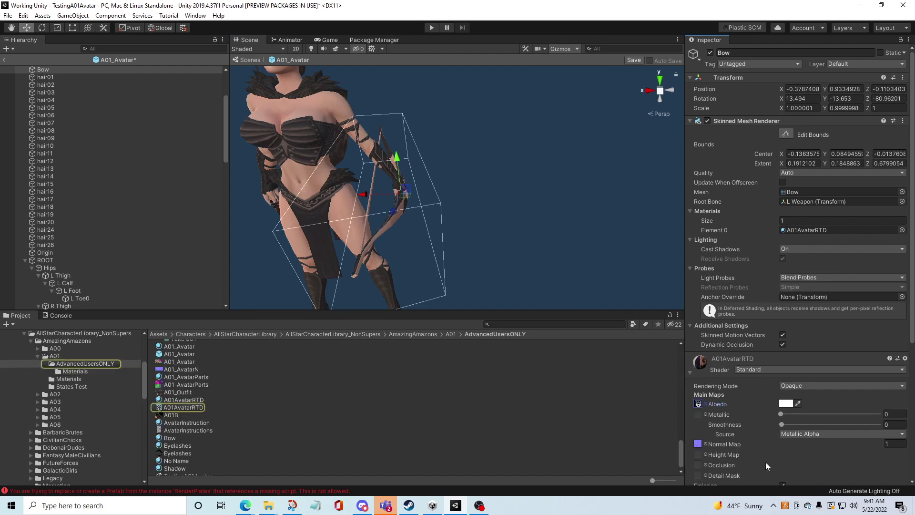
{"action": "scroll", "coordinate": [762, 429], "scroll_direction": "down", "scroll_amount": 3}
{"action": "scroll", "coordinate": [744, 360], "scroll_direction": "up", "scroll_amount": 3}
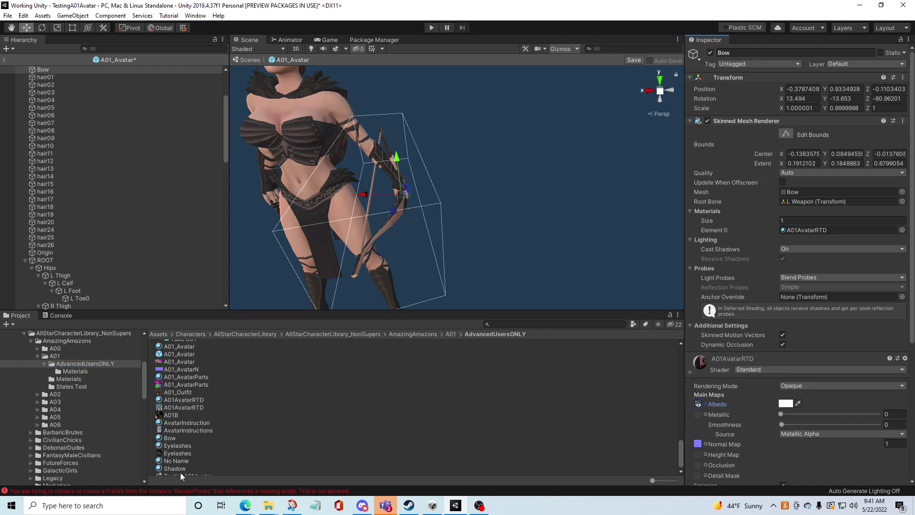
{"action": "left_click", "coordinate": [699, 404]}
{"action": "left_click", "coordinate": [189, 408]}
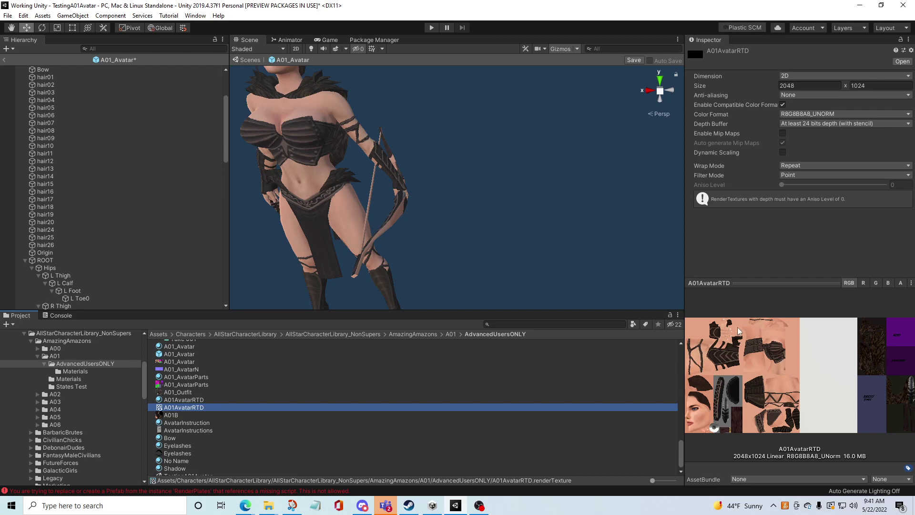
- Try to save the modified A01_Avatar prefab while leaving Prefab Mode
{"action": "left_click", "coordinate": [4, 60]}
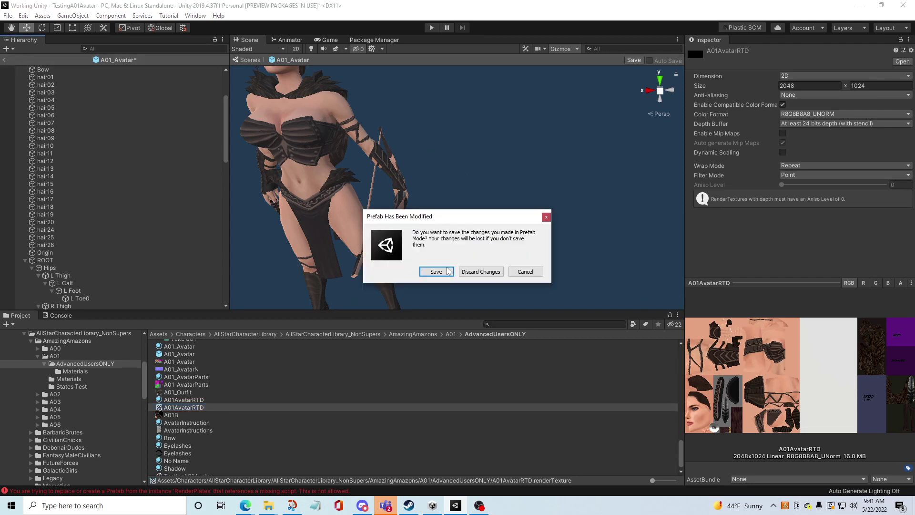
{"action": "left_click", "coordinate": [447, 271]}
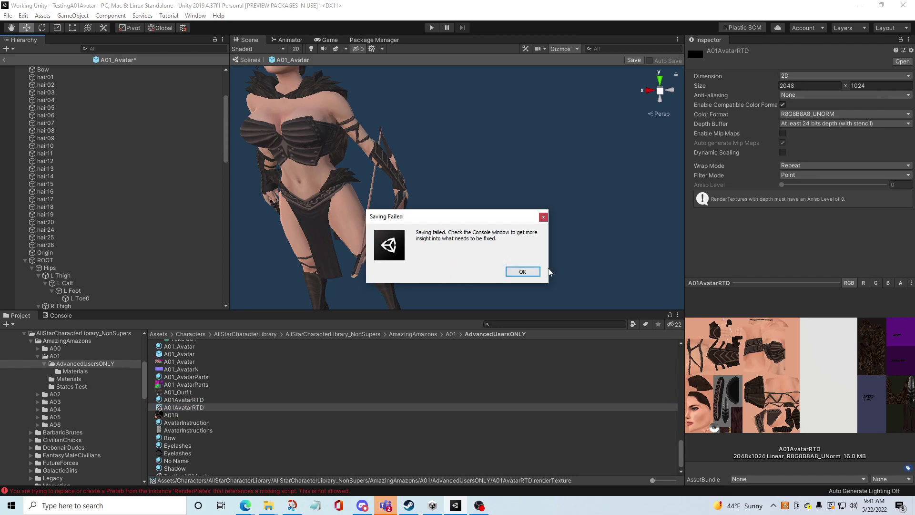
{"action": "left_click", "coordinate": [529, 271]}
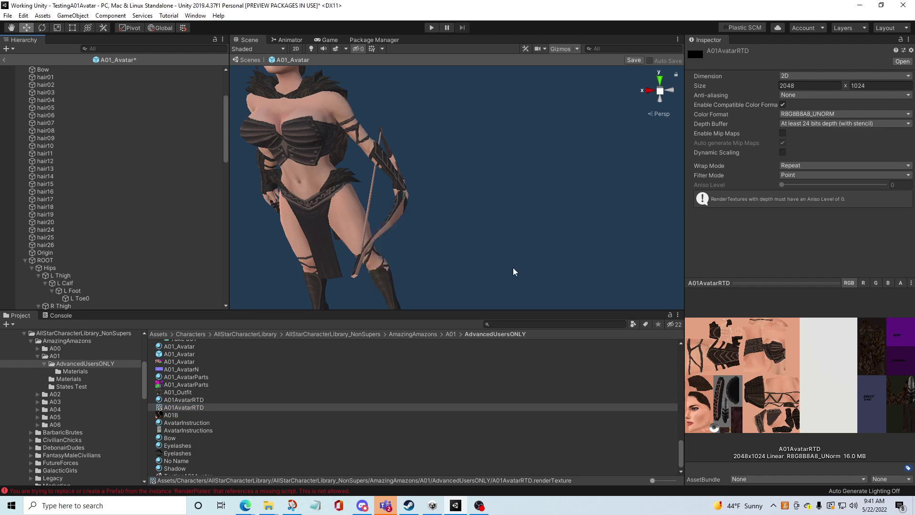
- Clear the Console errors and try again to save the A01_Avatar prefab when exiting Prefab Mode
{"action": "left_click", "coordinate": [57, 315]}
{"action": "left_click", "coordinate": [9, 325]}
{"action": "left_click", "coordinate": [18, 315]}
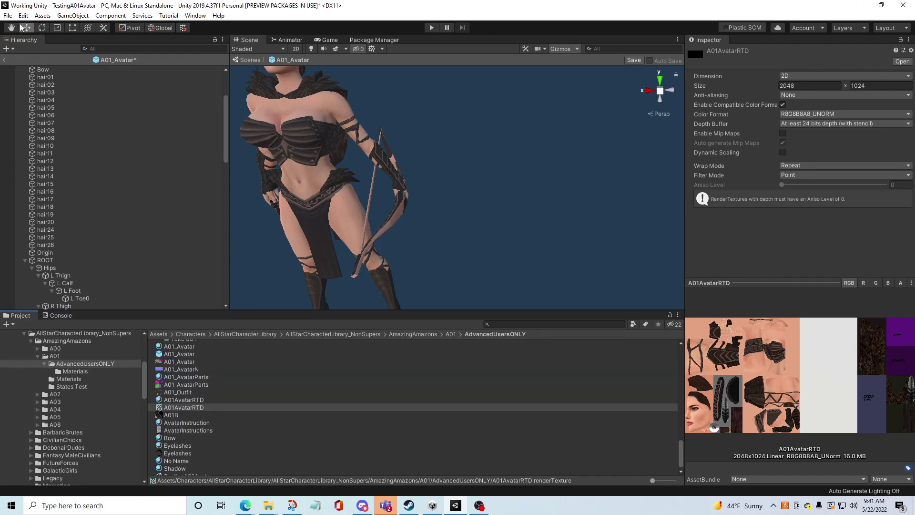
{"action": "left_click", "coordinate": [4, 61]}
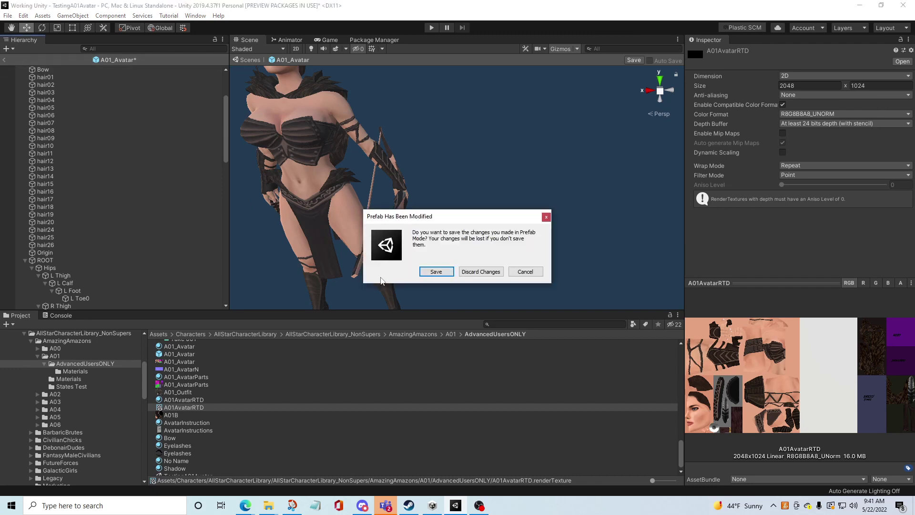
{"action": "left_click", "coordinate": [431, 272]}
{"action": "left_click", "coordinate": [523, 271]}
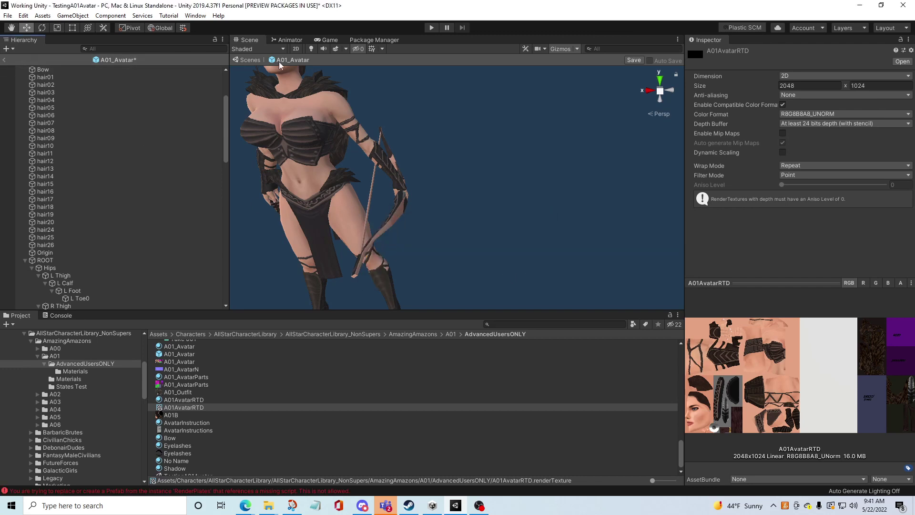
{"action": "left_click", "coordinate": [7, 16]}
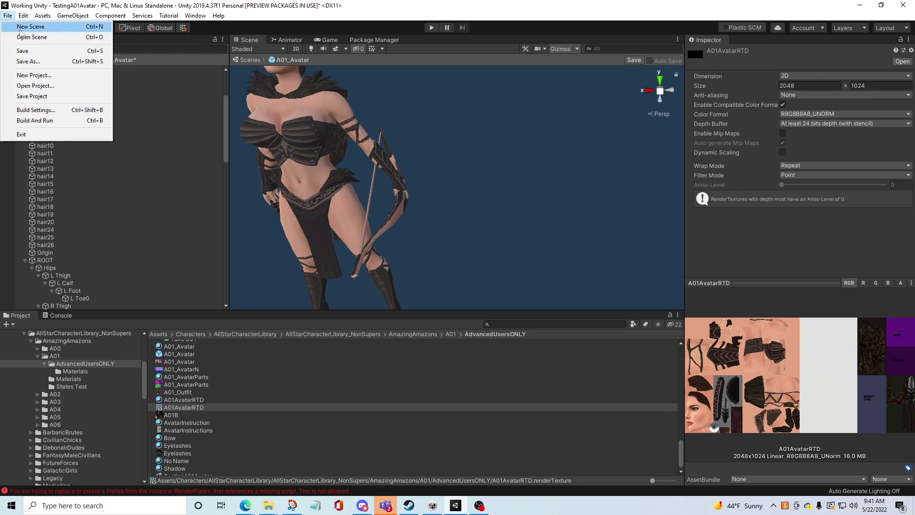
- Open the amazon working scene from States Test, discarding the unsaved TestingA01Avatar scene and A01_Avatar prefab changes
{"action": "left_click", "coordinate": [450, 333]}
{"action": "left_click", "coordinate": [177, 362]}
{"action": "double_click", "coordinate": [177, 360]}
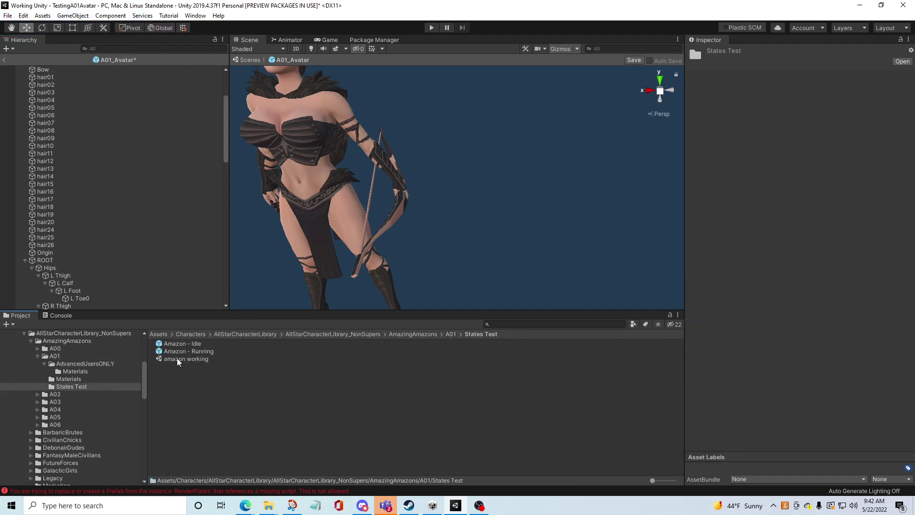
{"action": "double_click", "coordinate": [181, 358]}
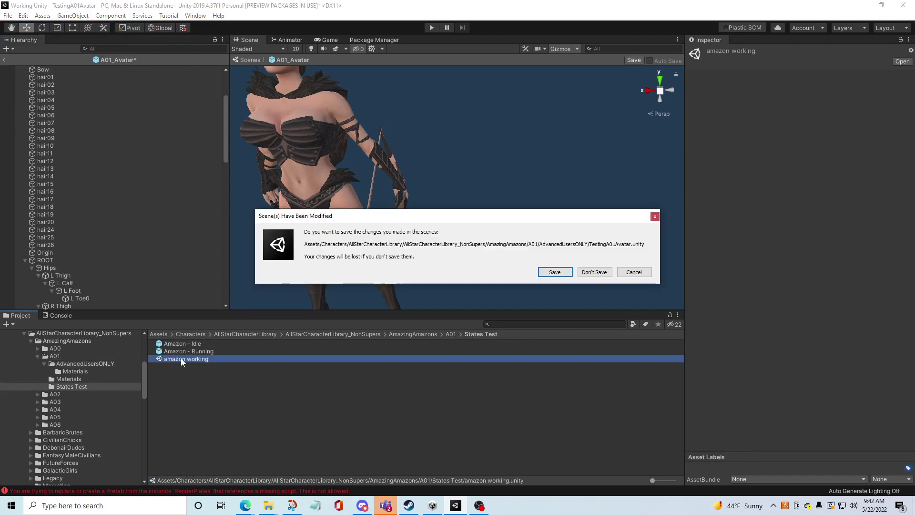
{"action": "left_click", "coordinate": [590, 275]}
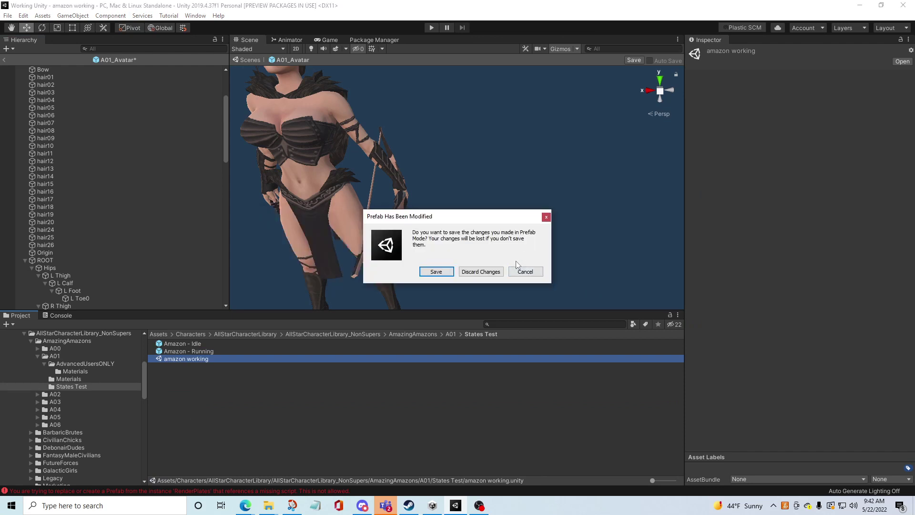
{"action": "left_click", "coordinate": [494, 273]}
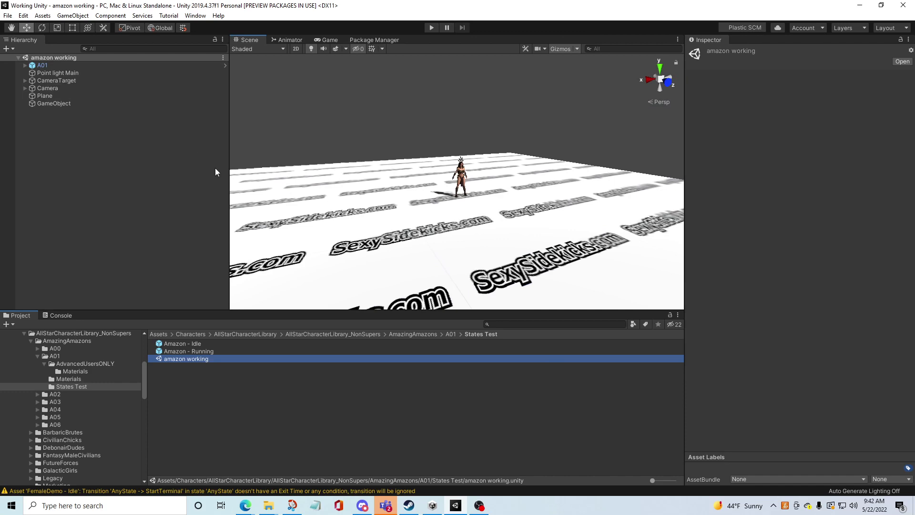
{"action": "middle_click_drag", "start_coordinate": [315, 170], "coordinate": [400, 122]}
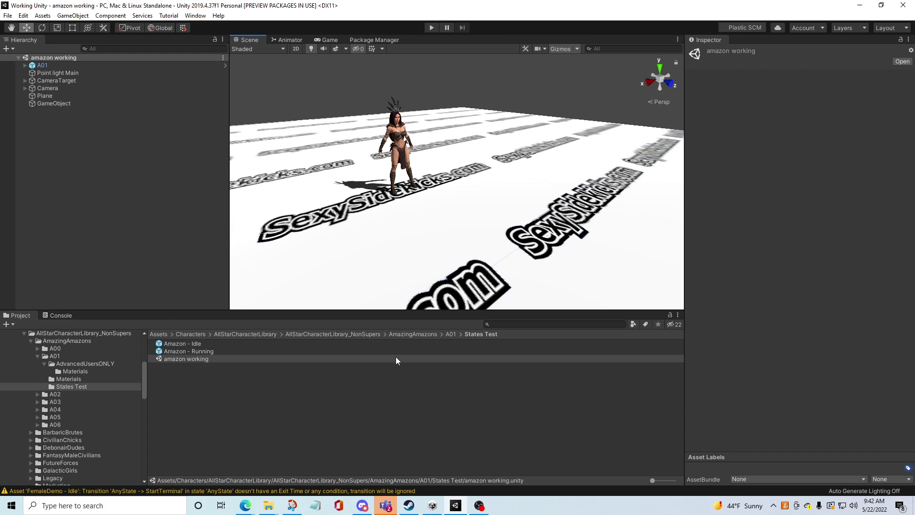
- Reopen the TestingA01Avatar scene from AdvancedUsersONLY and open its A01_Avatar prefab for editing
{"action": "left_click", "coordinate": [451, 334]}
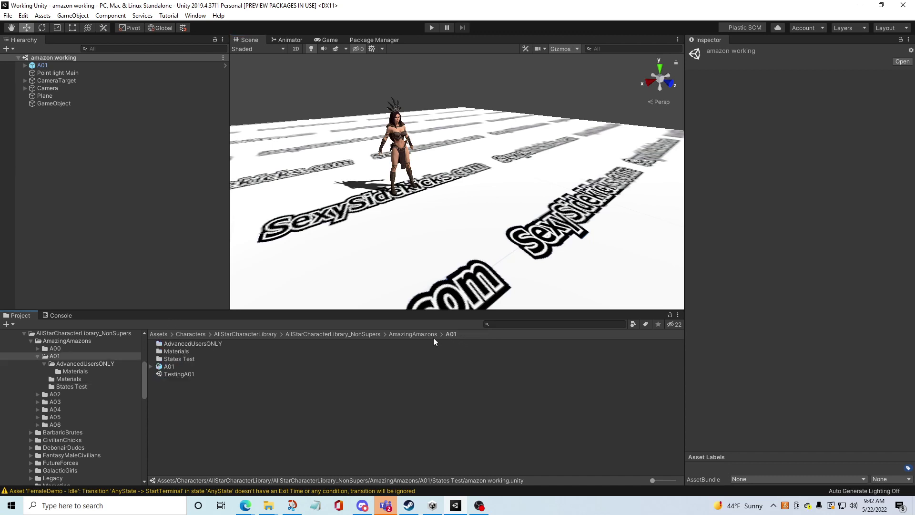
{"action": "double_click", "coordinate": [193, 343]}
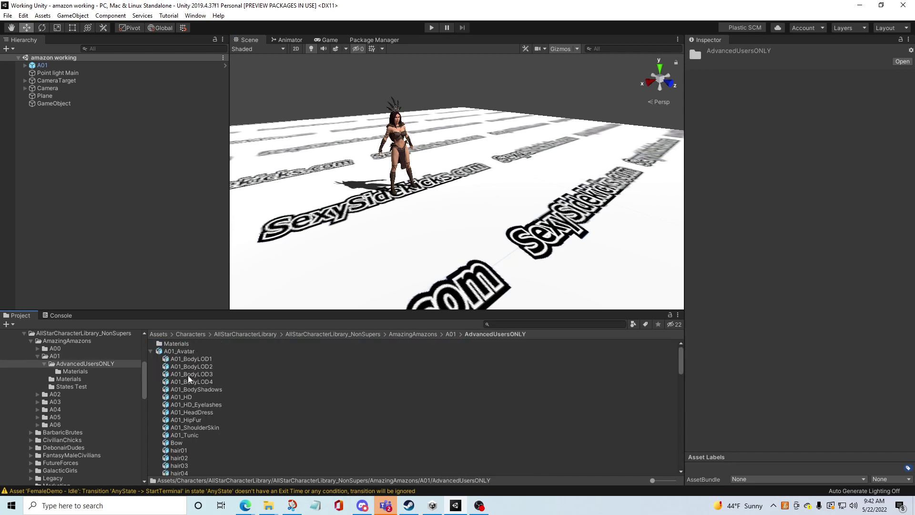
{"action": "left_click", "coordinate": [151, 351]}
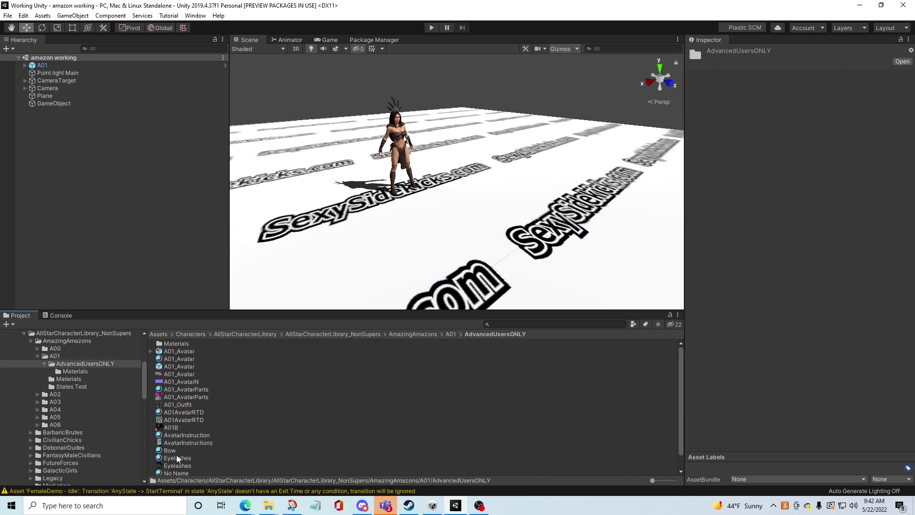
{"action": "scroll", "coordinate": [178, 459], "scroll_direction": "down", "scroll_amount": 1}
{"action": "double_click", "coordinate": [183, 472]}
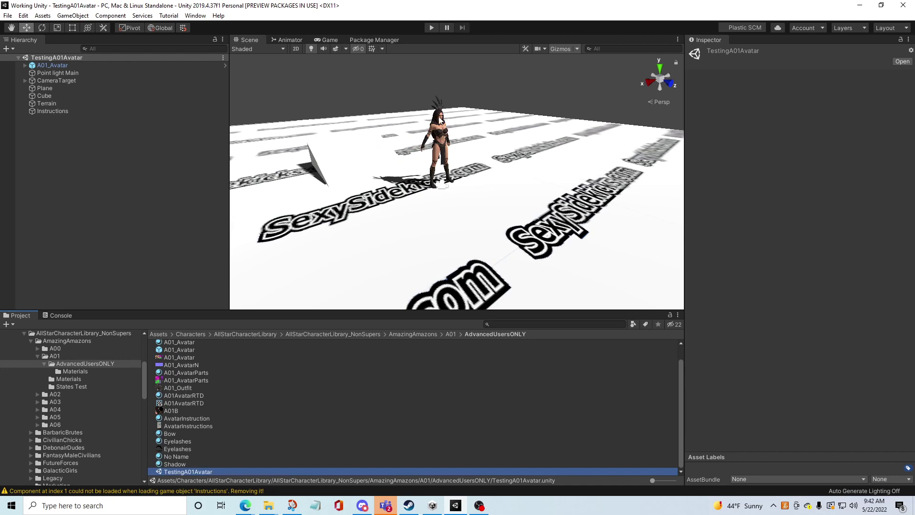
{"action": "left_click", "coordinate": [225, 65]}
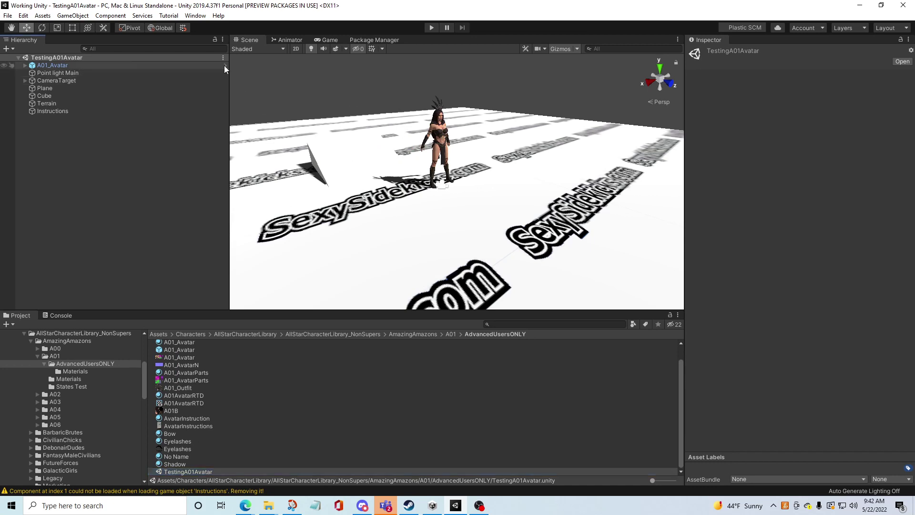
{"action": "left_click", "coordinate": [224, 65]}
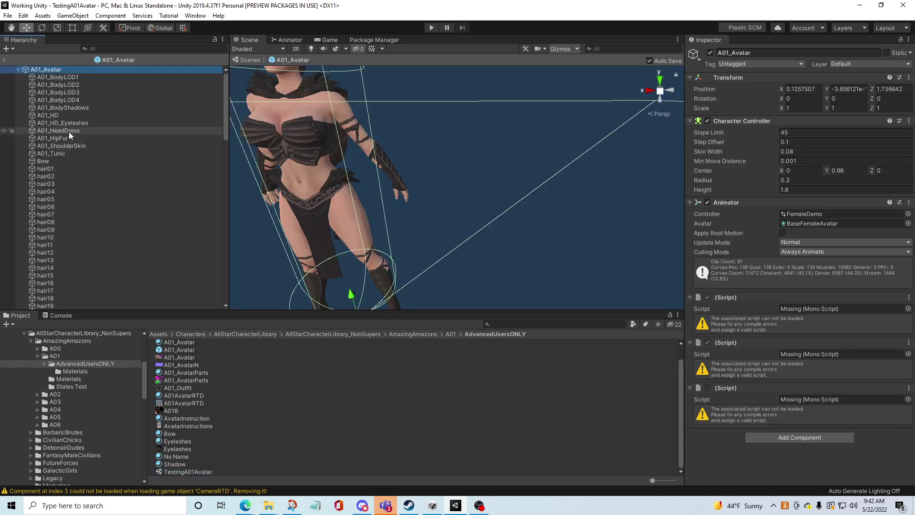
- Enable the Skinned Mesh Renderer on the A01_Avatar prefab's Bow and dismiss the save failure message
{"action": "left_click", "coordinate": [45, 161]}
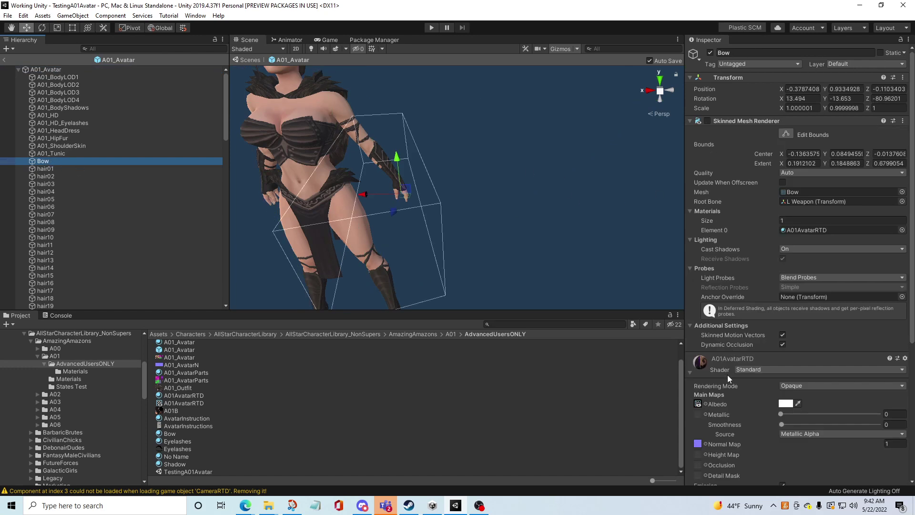
{"action": "left_click", "coordinate": [708, 122]}
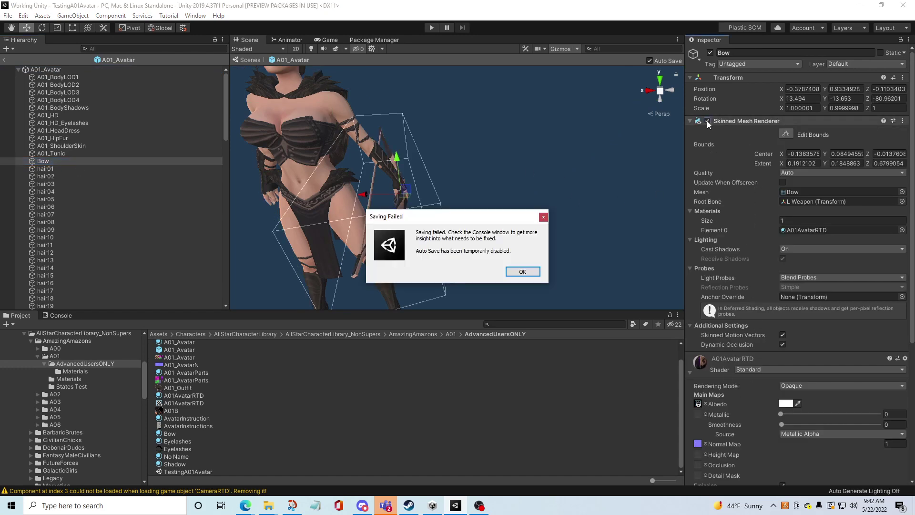
{"action": "left_click", "coordinate": [524, 272]}
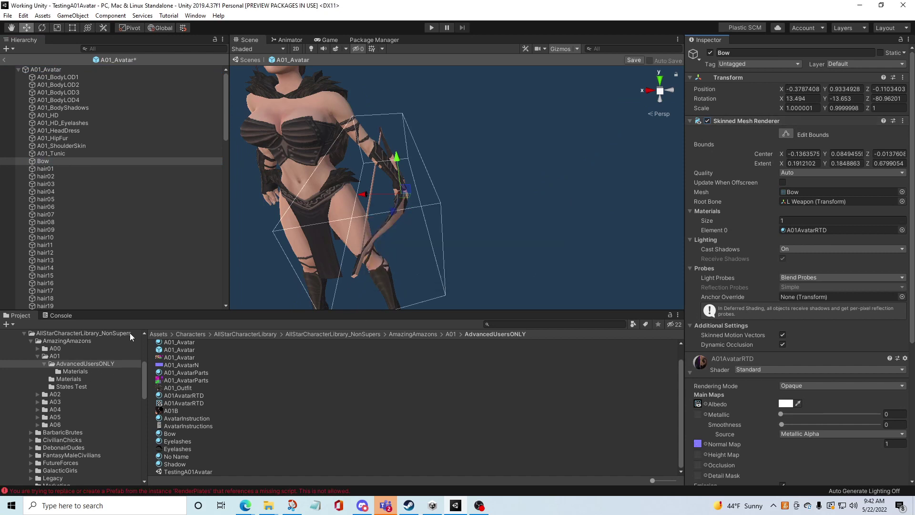
- Check the Console errors, remove the three missing script components from the A01_Avatar root, and clear the Console
{"action": "left_click", "coordinate": [70, 315]}
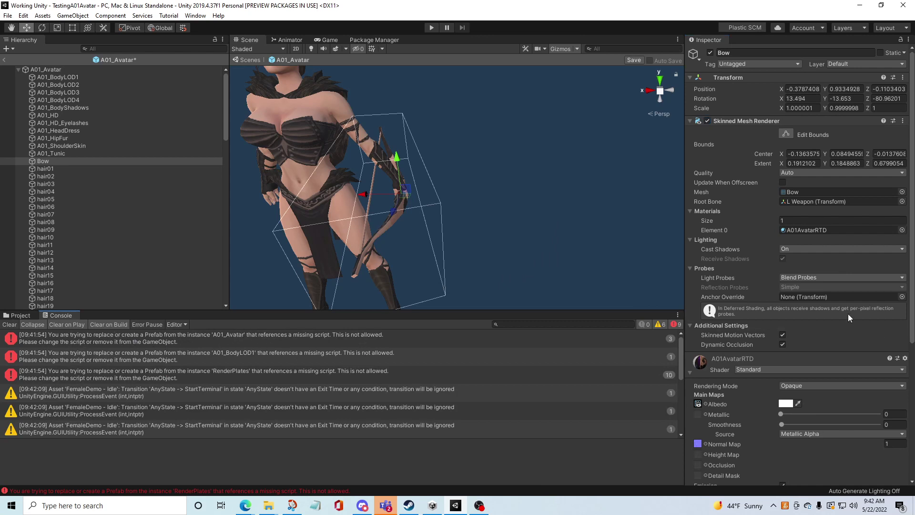
{"action": "left_click", "coordinate": [690, 371]}
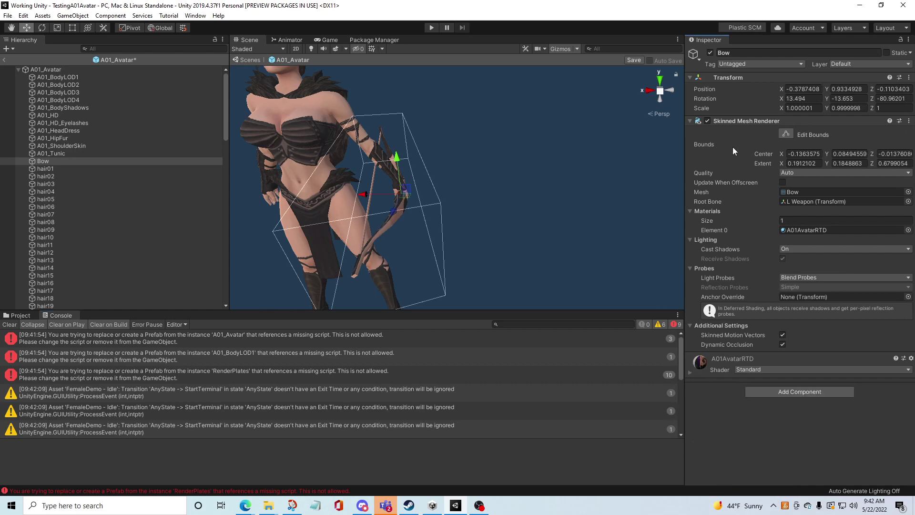
{"action": "left_click", "coordinate": [140, 70]}
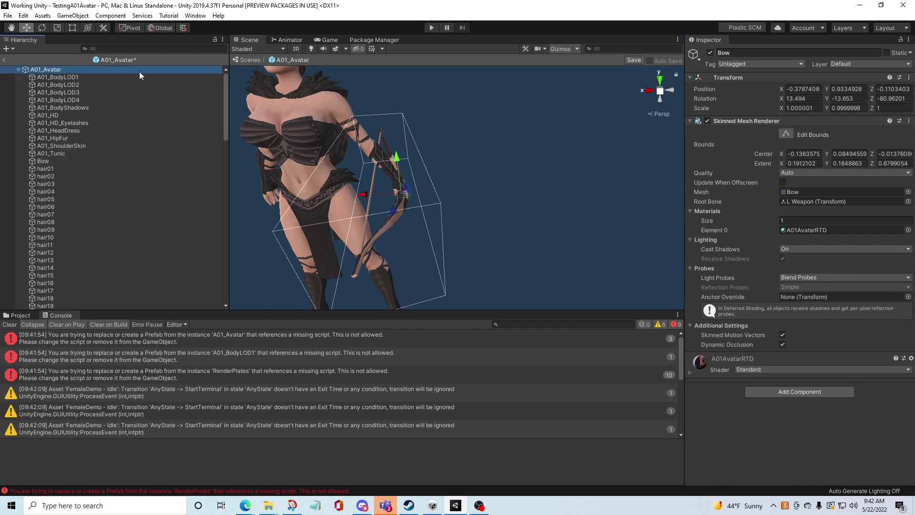
{"action": "right_click", "coordinate": [758, 299]}
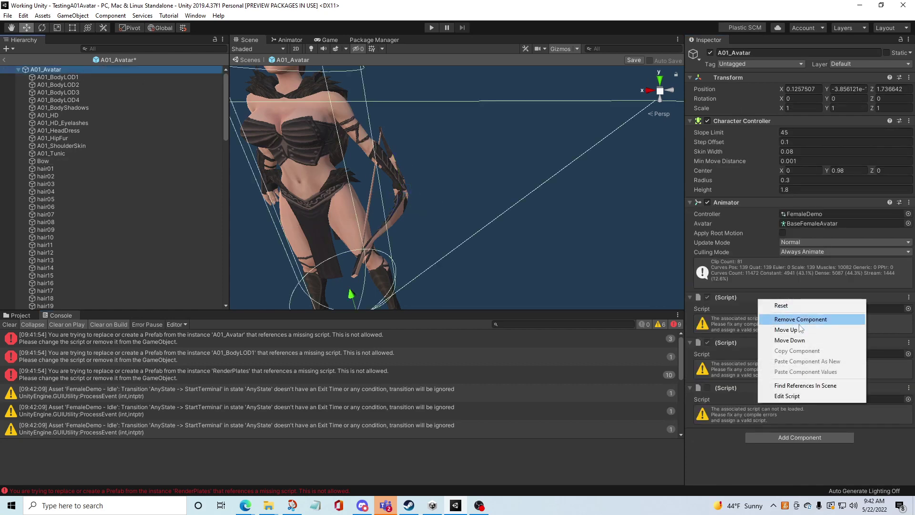
{"action": "left_click", "coordinate": [789, 318]}
{"action": "right_click", "coordinate": [749, 294]}
{"action": "left_click", "coordinate": [768, 312]}
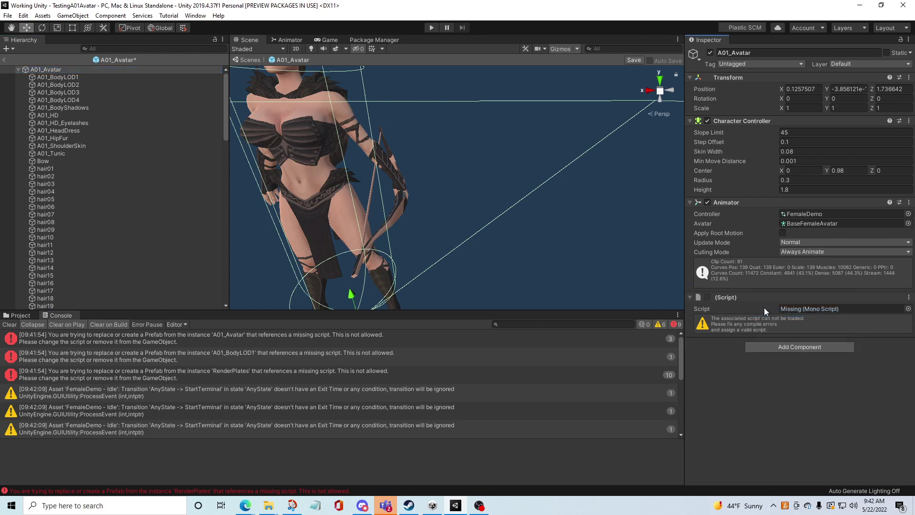
{"action": "right_click", "coordinate": [759, 297]}
{"action": "left_click", "coordinate": [789, 318]}
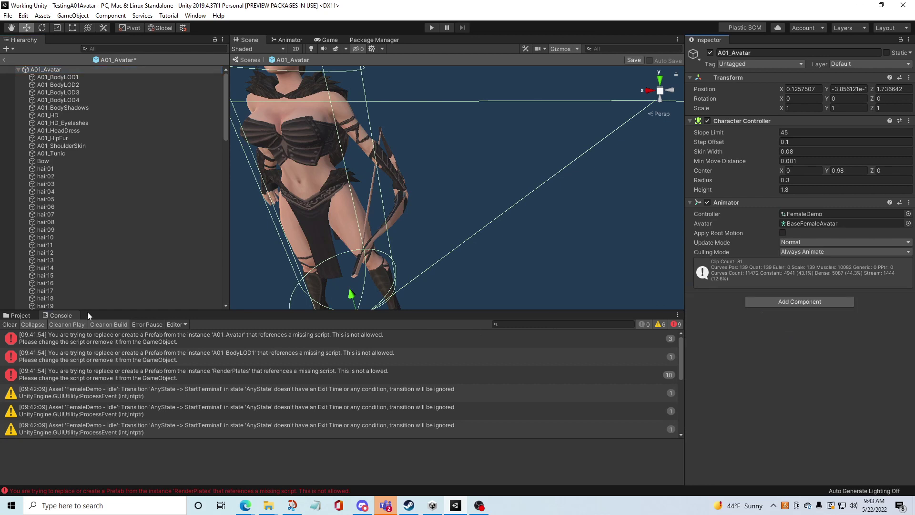
{"action": "left_click", "coordinate": [9, 324]}
{"action": "left_click", "coordinate": [20, 315]}
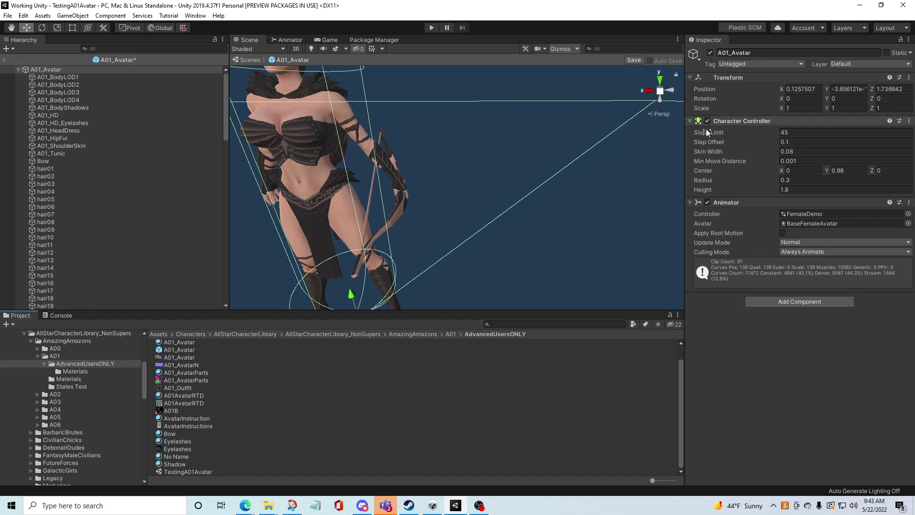
- Remove the Character Controller from the A01_Avatar root and try to save the prefab on exit
{"action": "right_click", "coordinate": [799, 120]}
{"action": "left_click", "coordinate": [824, 138]}
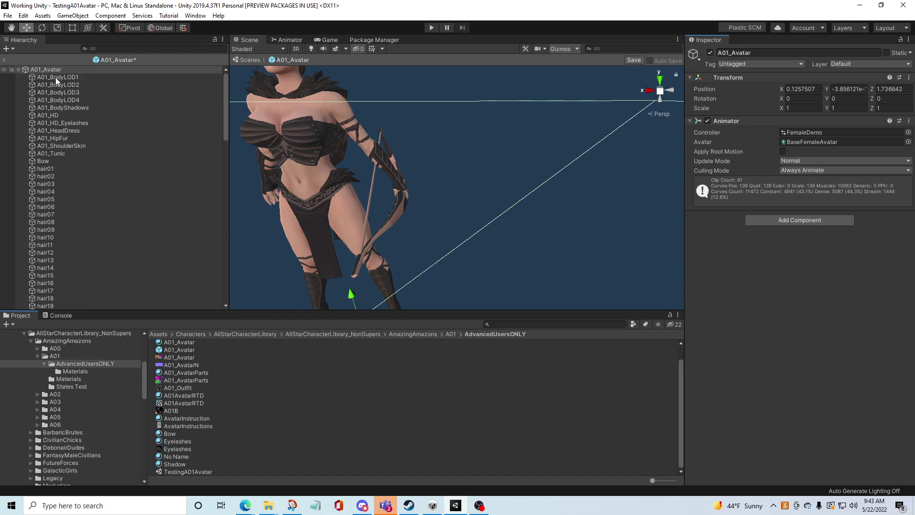
{"action": "left_click", "coordinate": [132, 69]}
{"action": "left_click", "coordinate": [4, 59]}
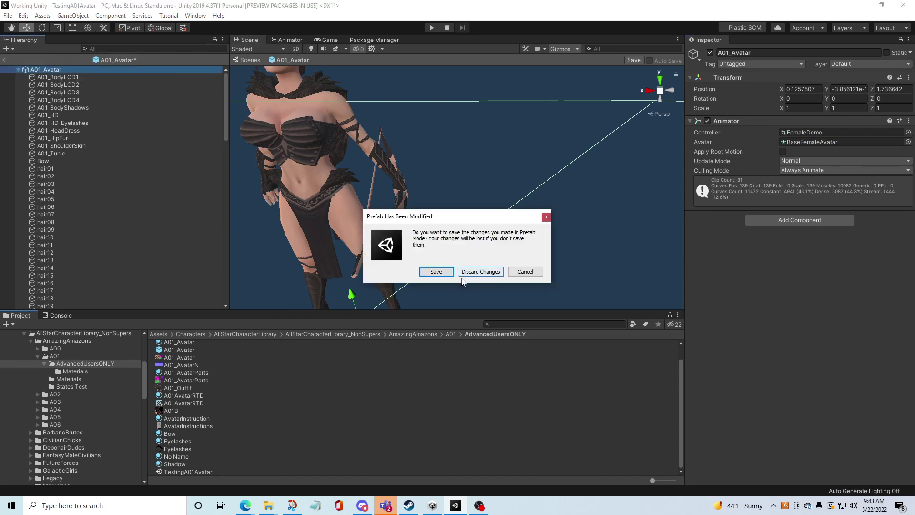
{"action": "left_click", "coordinate": [426, 270]}
{"action": "left_click", "coordinate": [521, 273]}
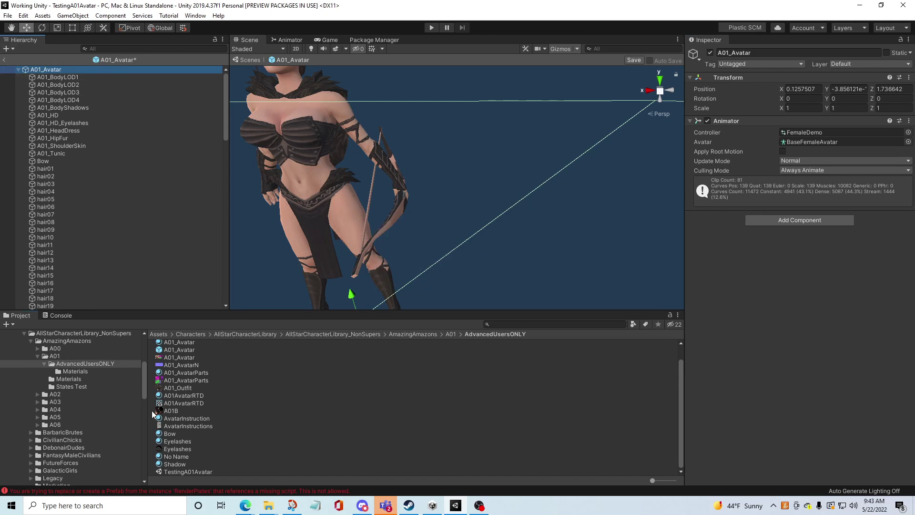
- Open the TestingA01 scene from the A01 folder, discarding the unsaved A01_Avatar prefab changes
{"action": "left_click", "coordinate": [448, 333]}
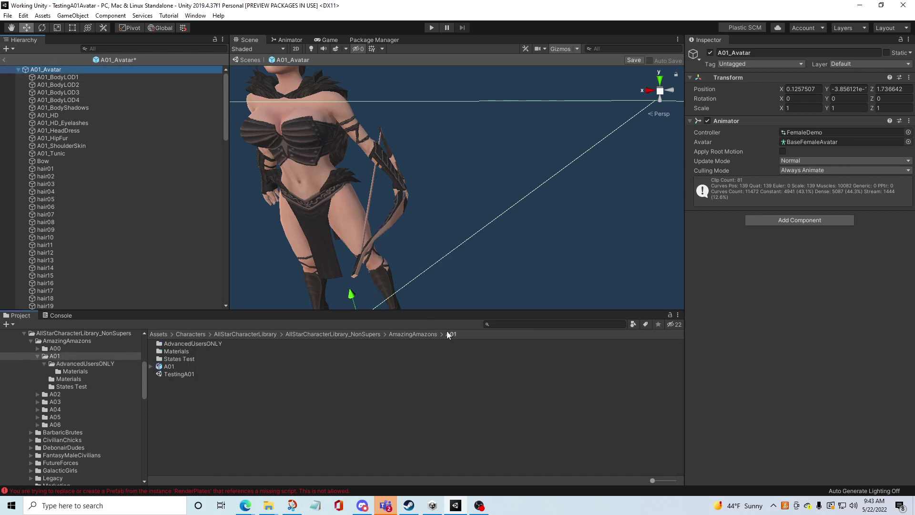
{"action": "double_click", "coordinate": [184, 373]}
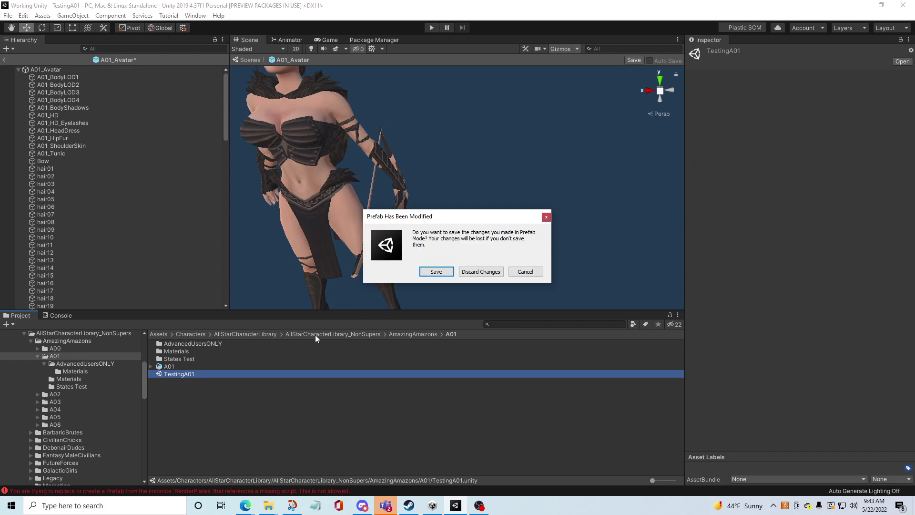
{"action": "left_click", "coordinate": [491, 269]}
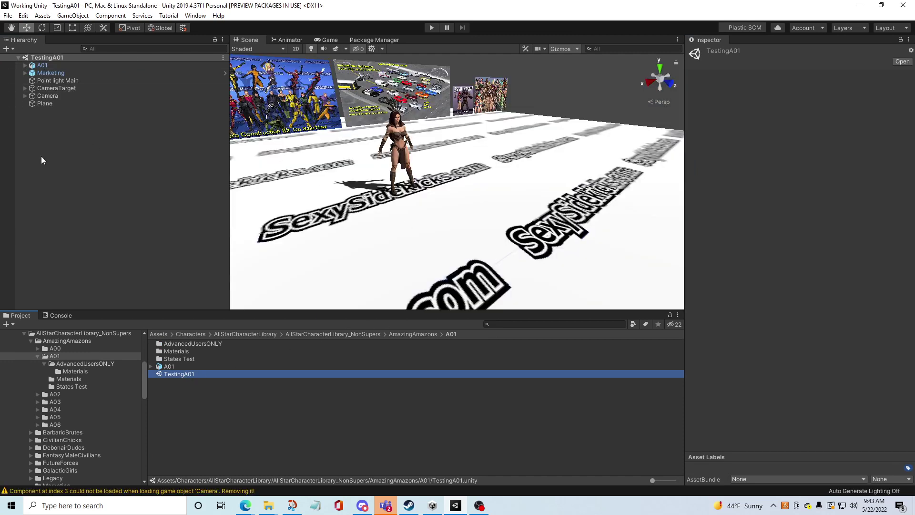
- Remove the missing script components from the A01 character in the TestingA01 scene
{"action": "left_click", "coordinate": [50, 65]}
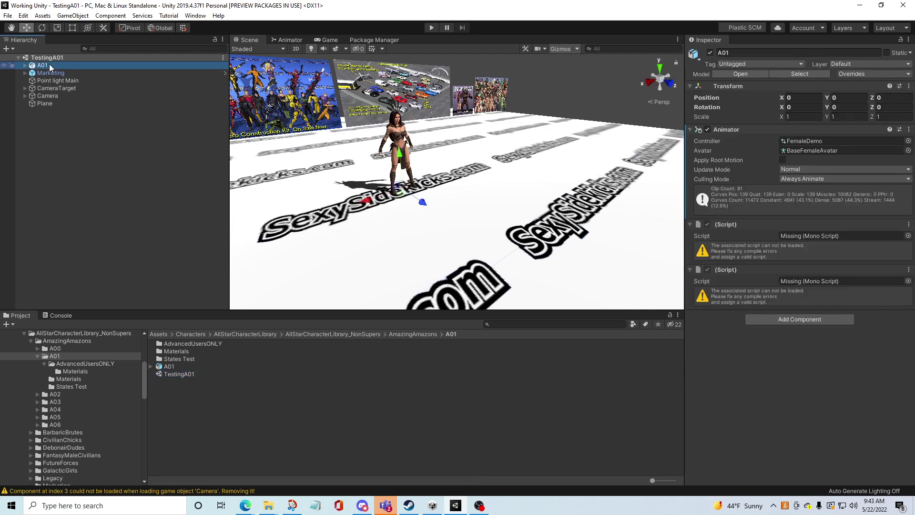
{"action": "right_click", "coordinate": [759, 227]}
{"action": "left_click", "coordinate": [796, 244]}
{"action": "right_click", "coordinate": [754, 226]}
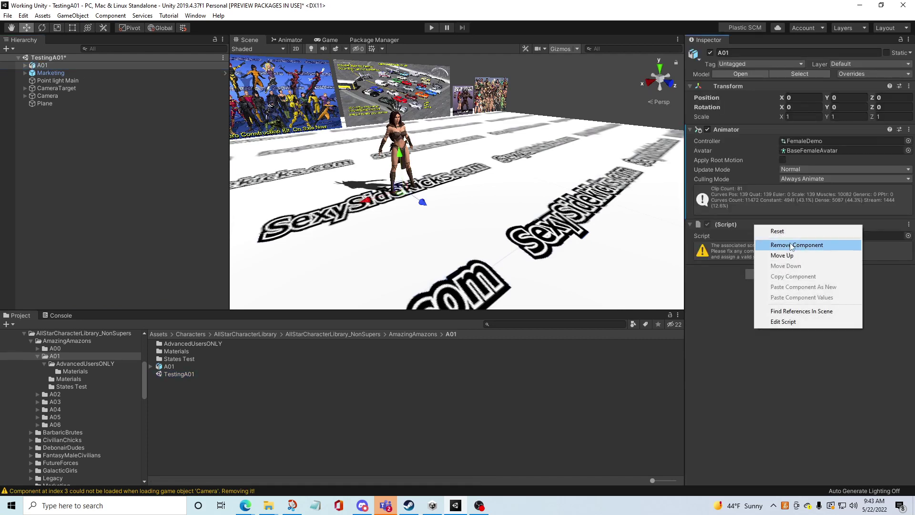
- Remove the missing script component from the A01 object and save the TestingA01 scene
{"action": "left_click", "coordinate": [791, 245]}
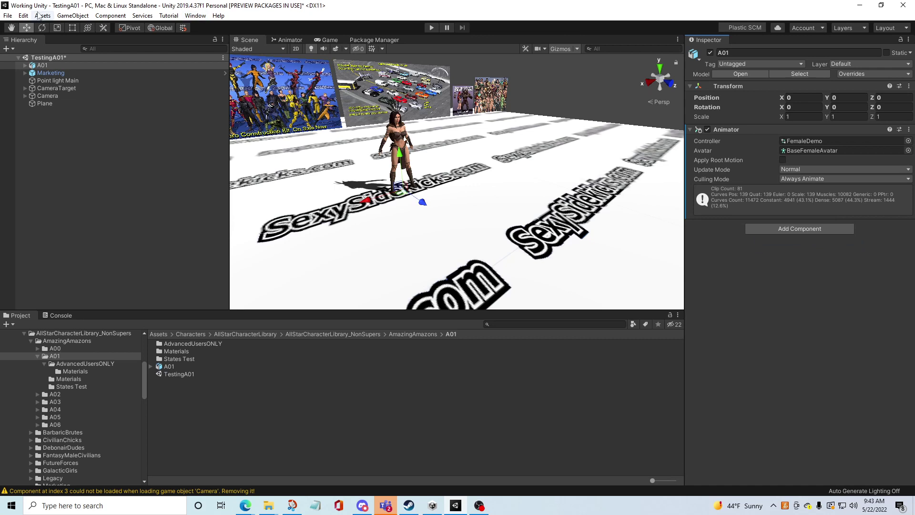
{"action": "left_click", "coordinate": [7, 15]}
{"action": "left_click", "coordinate": [38, 50]}
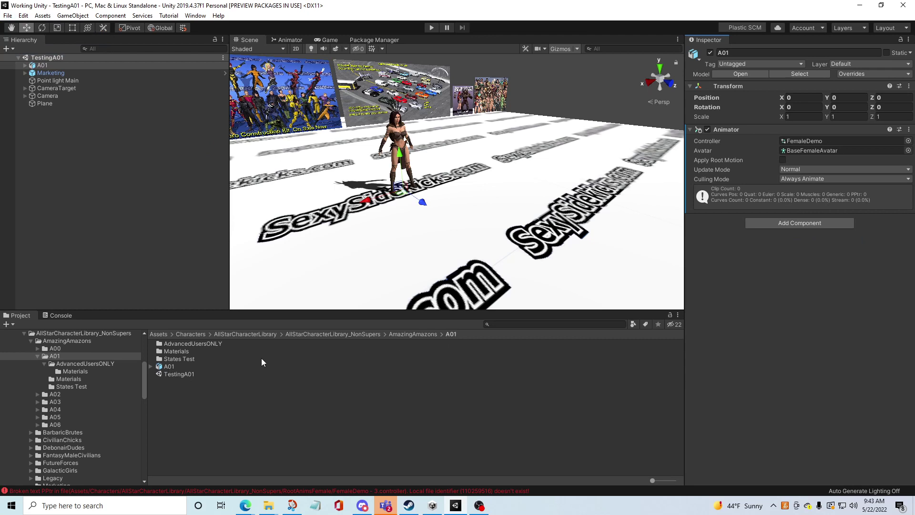
- Open the TestingA01Avatar scene from A01's AdvancedUsersONLY folder
{"action": "double_click", "coordinate": [199, 344]}
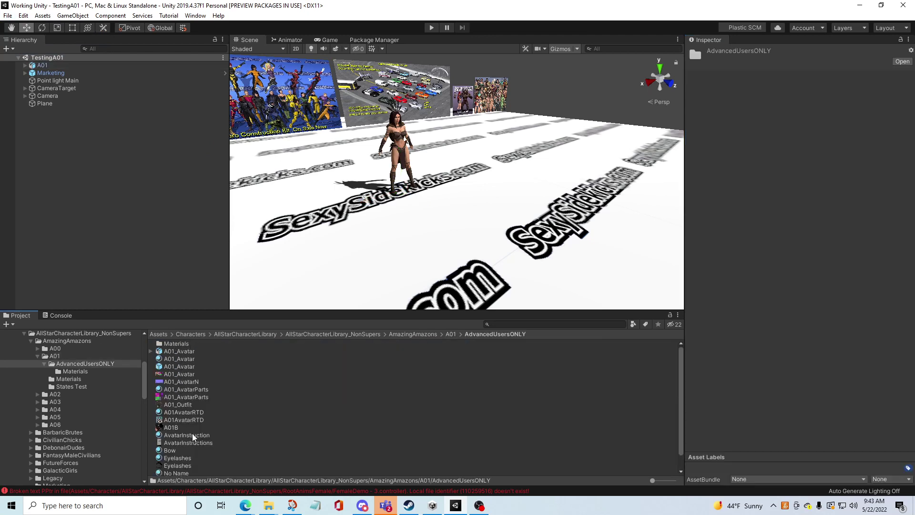
{"action": "scroll", "coordinate": [193, 433], "scroll_direction": "down", "scroll_amount": 1}
{"action": "double_click", "coordinate": [175, 471]}
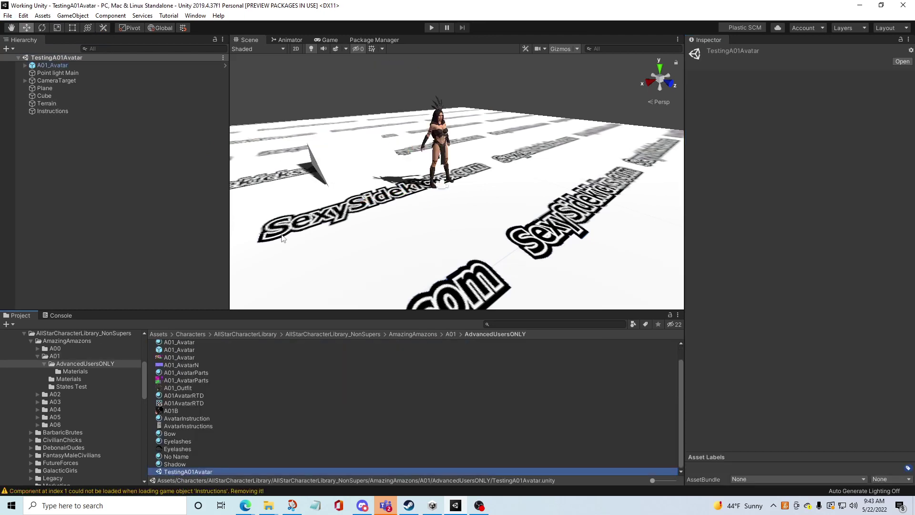
- Remove all three missing script components from the A01_Avatar object in the TestingA01Avatar scene
{"action": "left_click", "coordinate": [58, 67]}
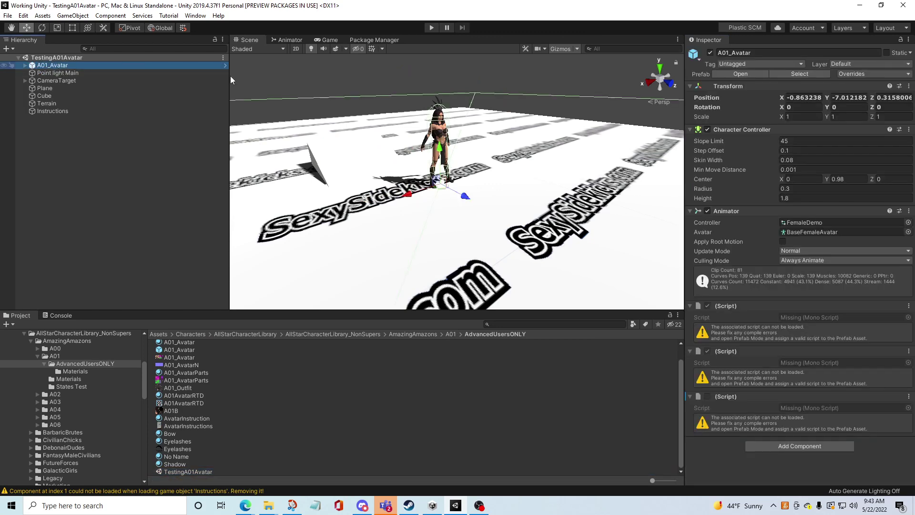
{"action": "right_click", "coordinate": [753, 311]}
{"action": "left_click", "coordinate": [777, 326]}
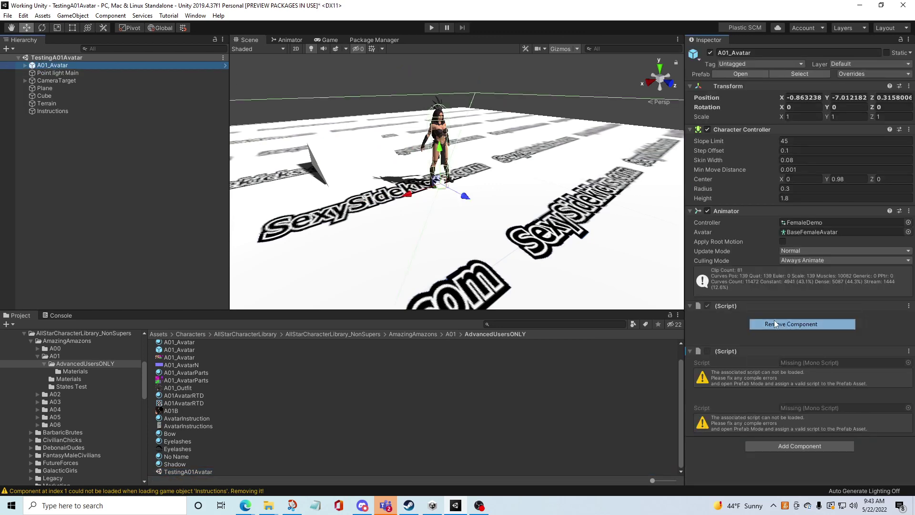
{"action": "right_click", "coordinate": [757, 306]}
{"action": "left_click", "coordinate": [794, 326]}
{"action": "right_click", "coordinate": [759, 307]}
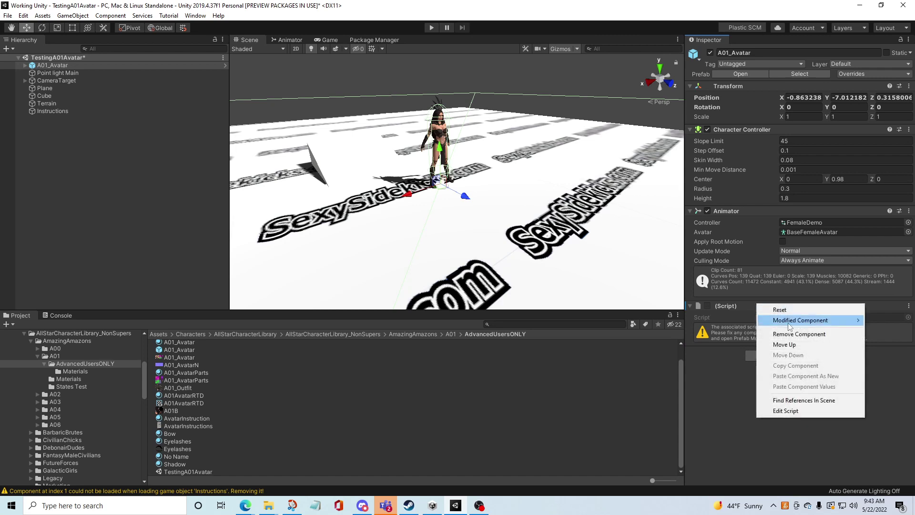
{"action": "left_click", "coordinate": [789, 323]}
- Remove the Character Controller component from the A01_Avatar object and save the scene
{"action": "right_click", "coordinate": [764, 130]}
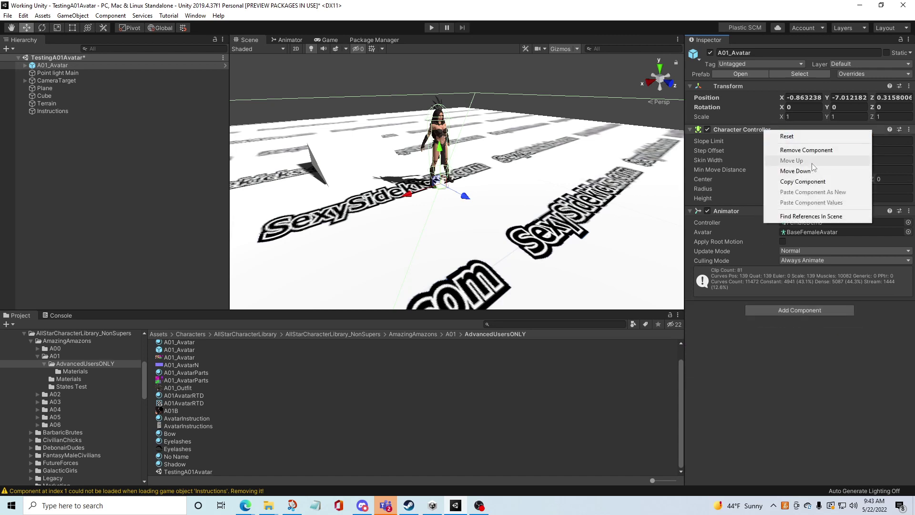
{"action": "left_click", "coordinate": [801, 150]}
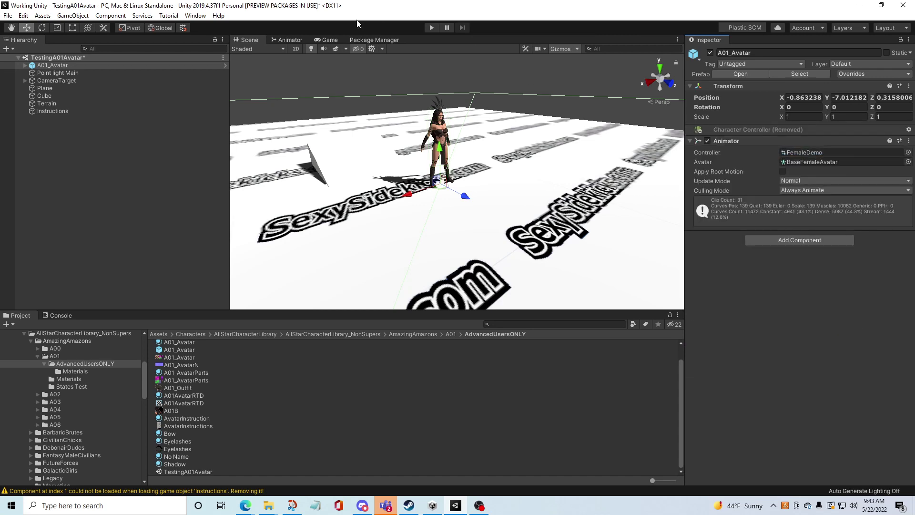
{"action": "left_click", "coordinate": [8, 15]}
{"action": "left_click", "coordinate": [37, 51]}
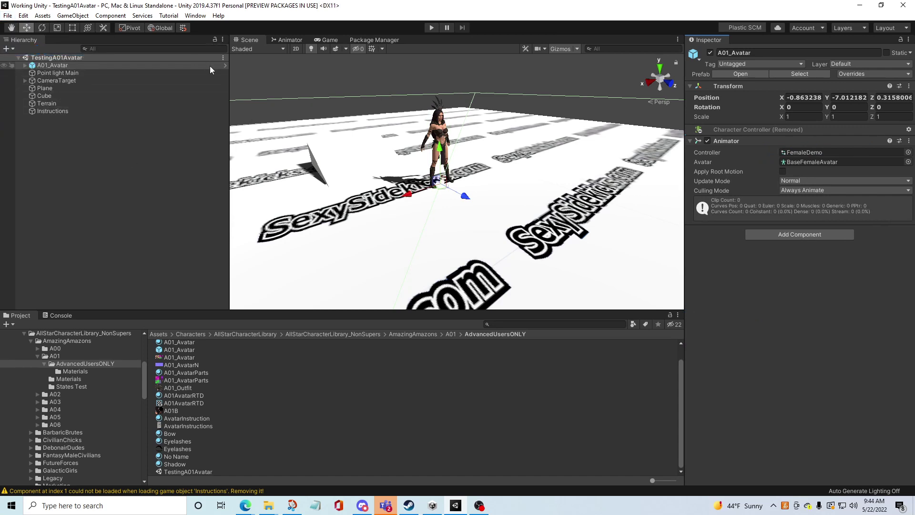
- Open the A01_Avatar prefab for editing from the scene and try to remove its three missing script components
{"action": "left_click", "coordinate": [225, 66]}
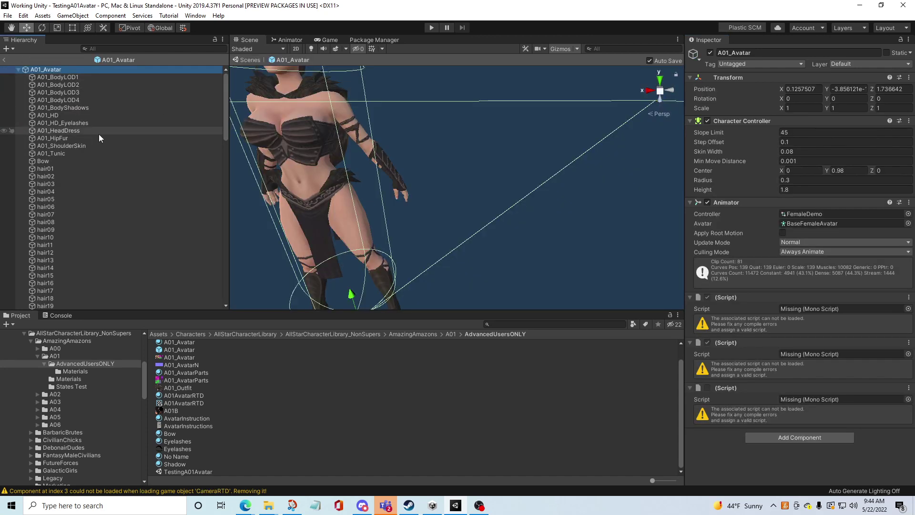
{"action": "right_click", "coordinate": [750, 295]}
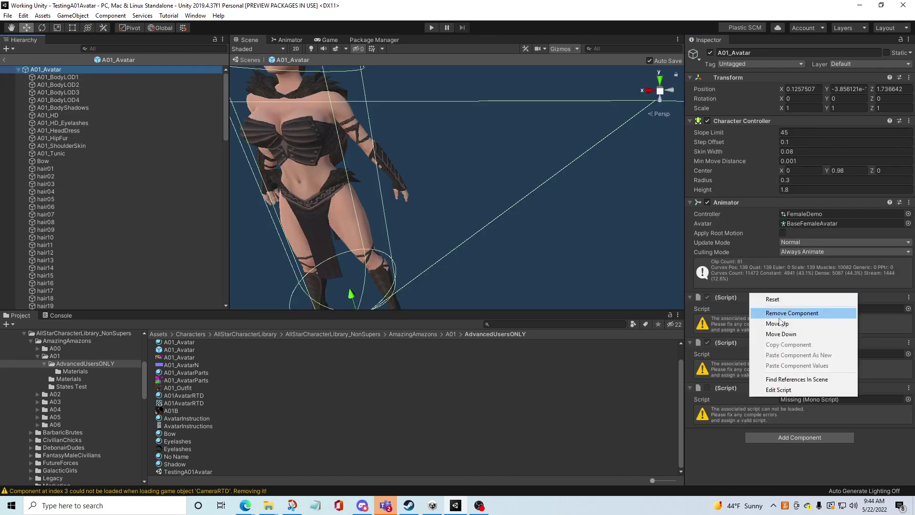
{"action": "left_click", "coordinate": [756, 312]}
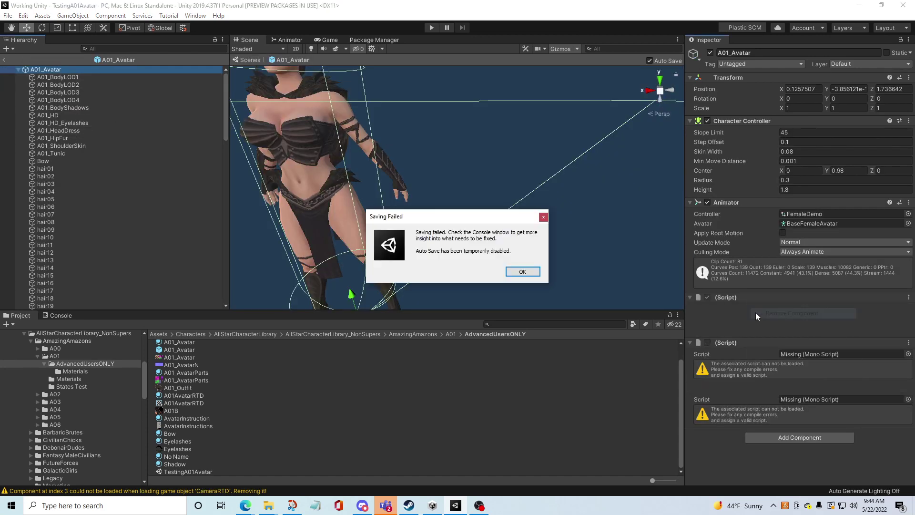
{"action": "left_click", "coordinate": [527, 273]}
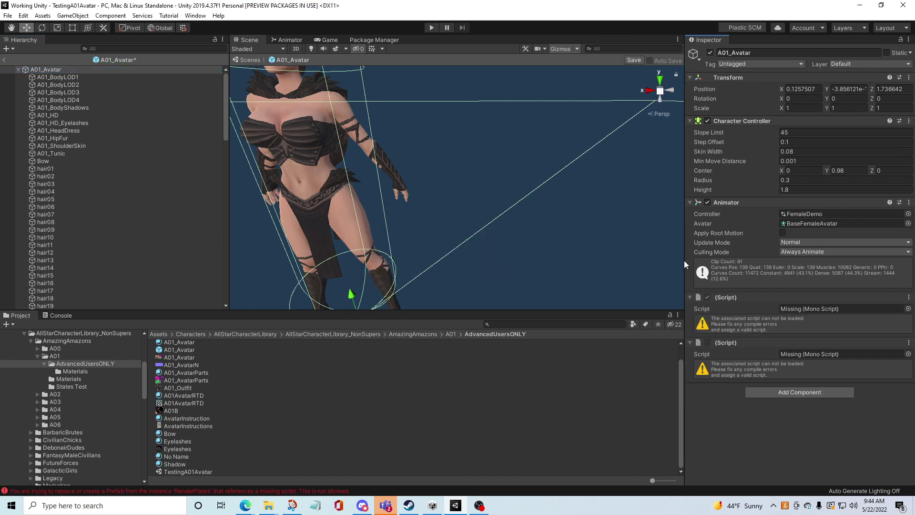
{"action": "right_click", "coordinate": [756, 295]}
{"action": "left_click", "coordinate": [790, 313]}
{"action": "right_click", "coordinate": [758, 297]}
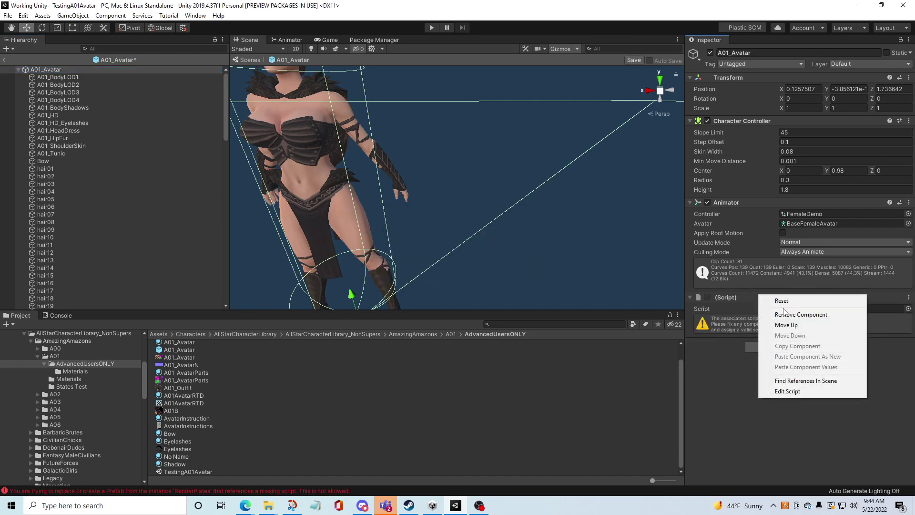
{"action": "left_click", "coordinate": [792, 311]}
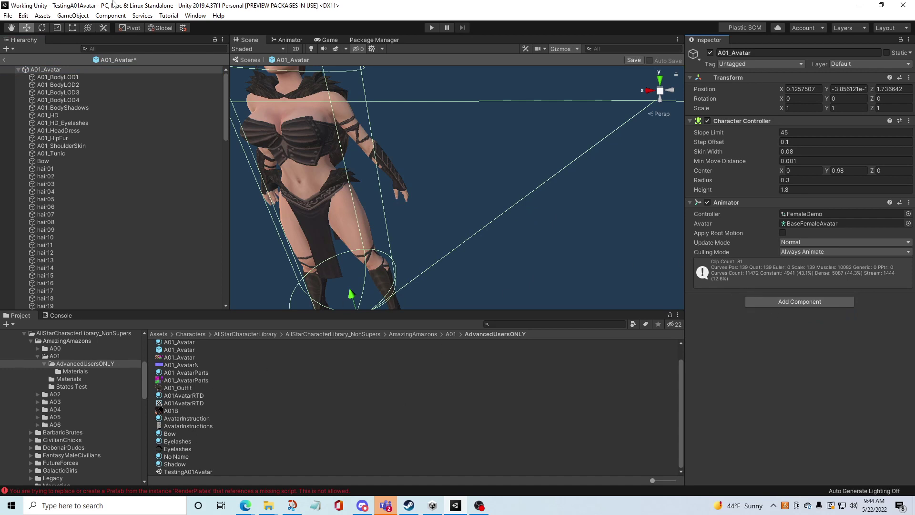
- Try to remove the Character Controller from the A01_Avatar prefab and save the prefab
{"action": "left_click", "coordinate": [8, 16]}
{"action": "mouse_move", "coordinate": [19, 14]}
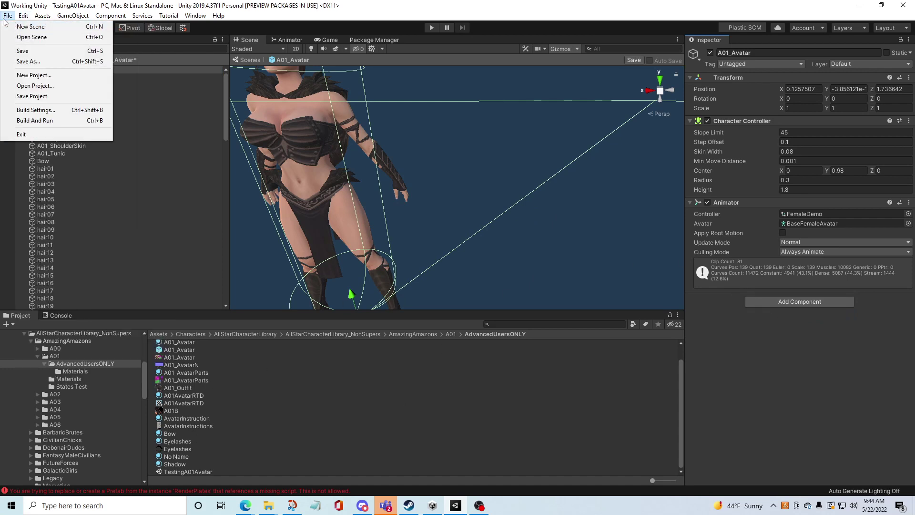
{"action": "right_click", "coordinate": [764, 121]}
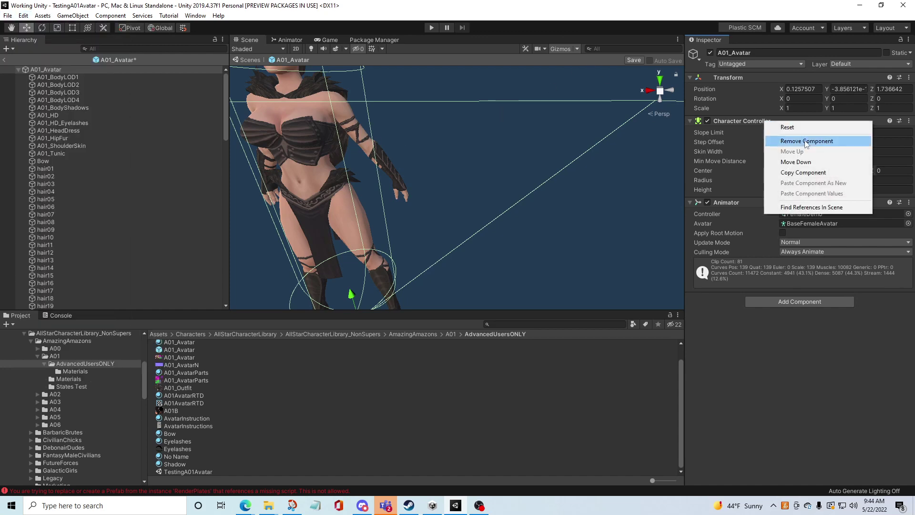
{"action": "left_click", "coordinate": [786, 140]}
{"action": "left_click", "coordinate": [24, 15]}
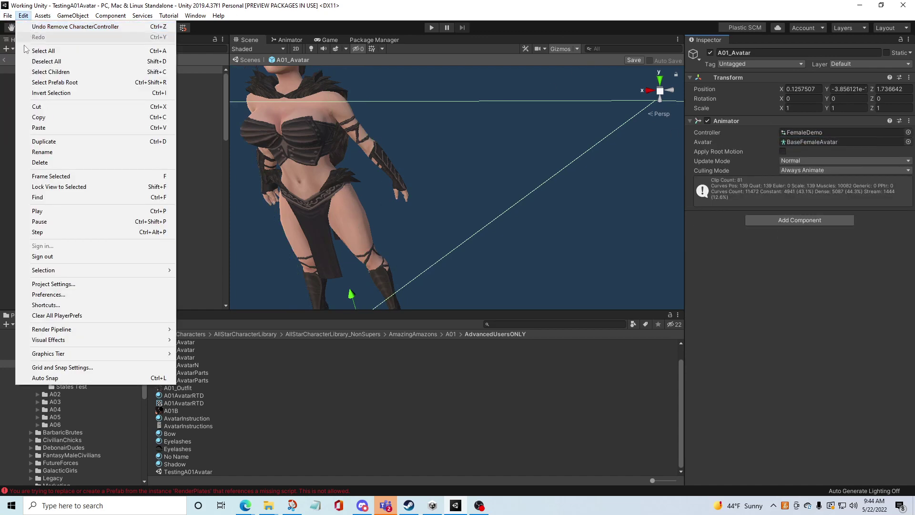
{"action": "mouse_move", "coordinate": [8, 16]}
{"action": "left_click", "coordinate": [22, 50]}
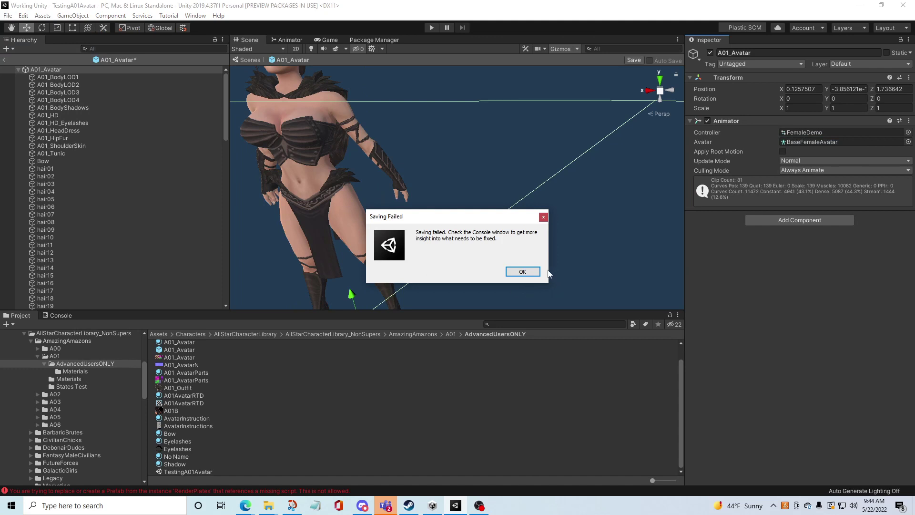
{"action": "left_click", "coordinate": [521, 272]}
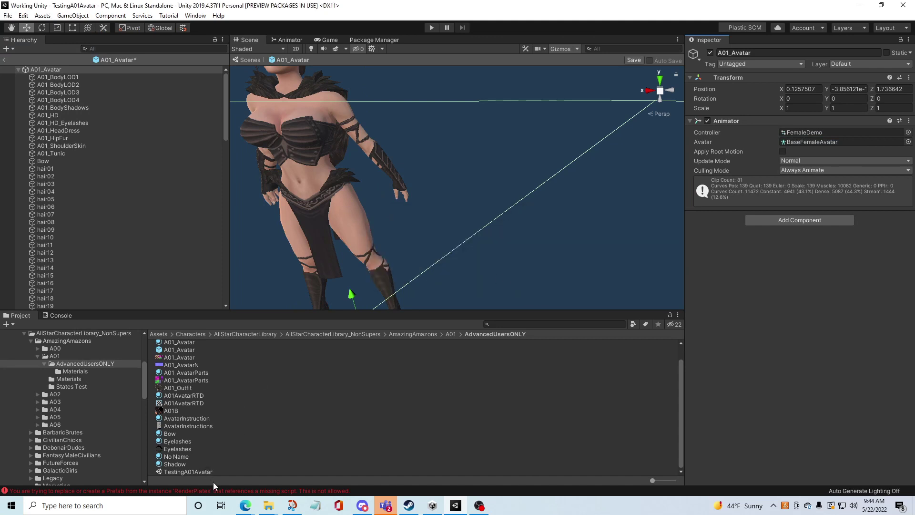
- Reopen the TestingA01Avatar scene and discard the unsaved changes to the A01_Avatar prefab
{"action": "double_click", "coordinate": [206, 471]}
{"action": "left_click", "coordinate": [481, 273]}
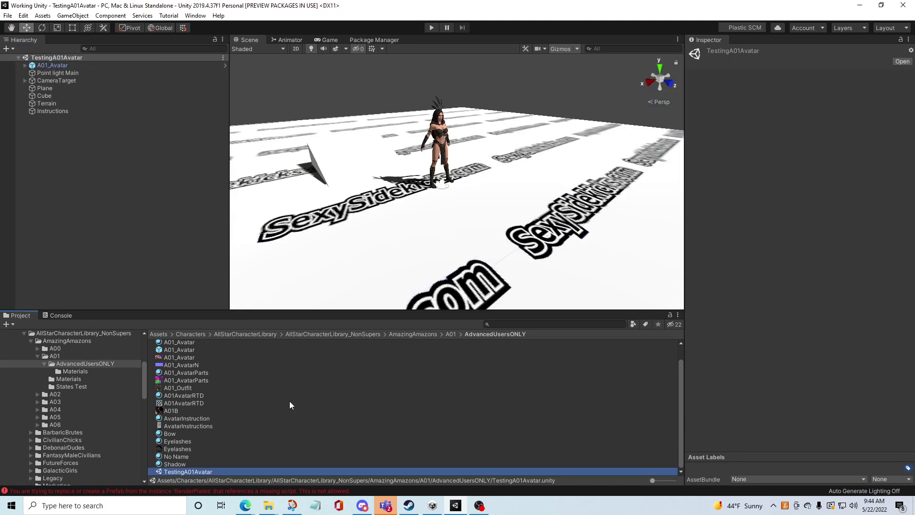
- Open the A01_Avatar prefab asset from the AdvancedUsersONLY folder and try to remove its first missing script component
{"action": "scroll", "coordinate": [184, 389], "scroll_direction": "up", "scroll_amount": 2}
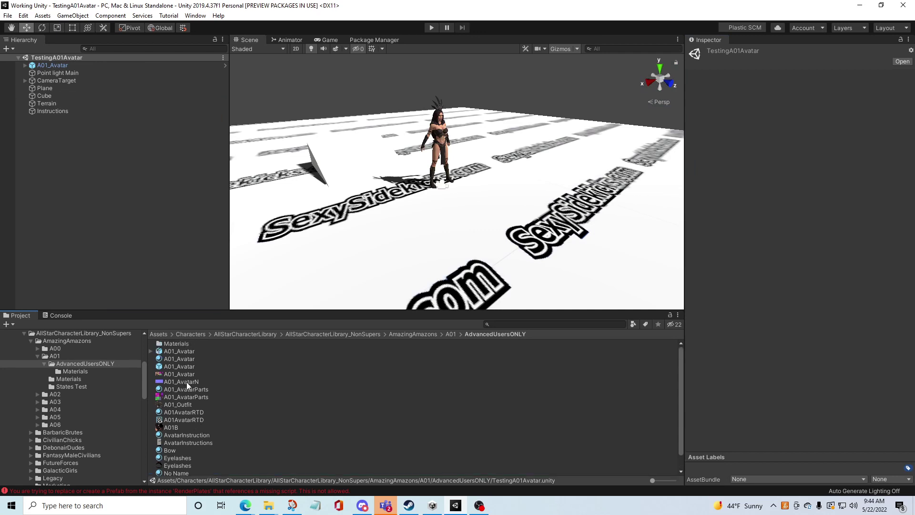
{"action": "left_click", "coordinate": [190, 351]}
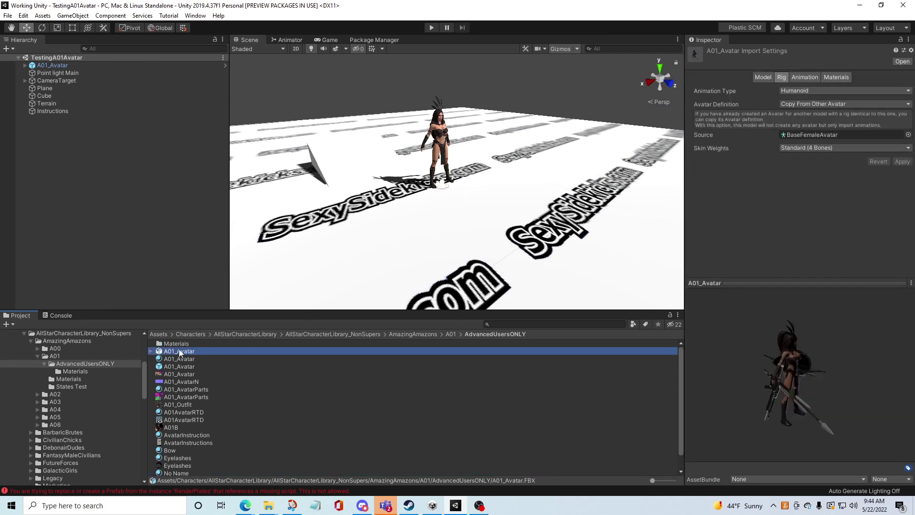
{"action": "left_click", "coordinate": [190, 365]}
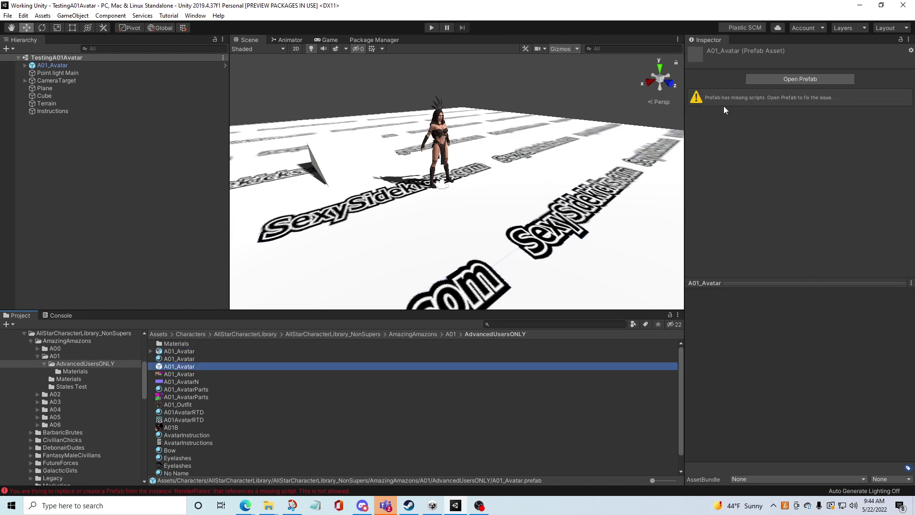
{"action": "left_click", "coordinate": [796, 82]}
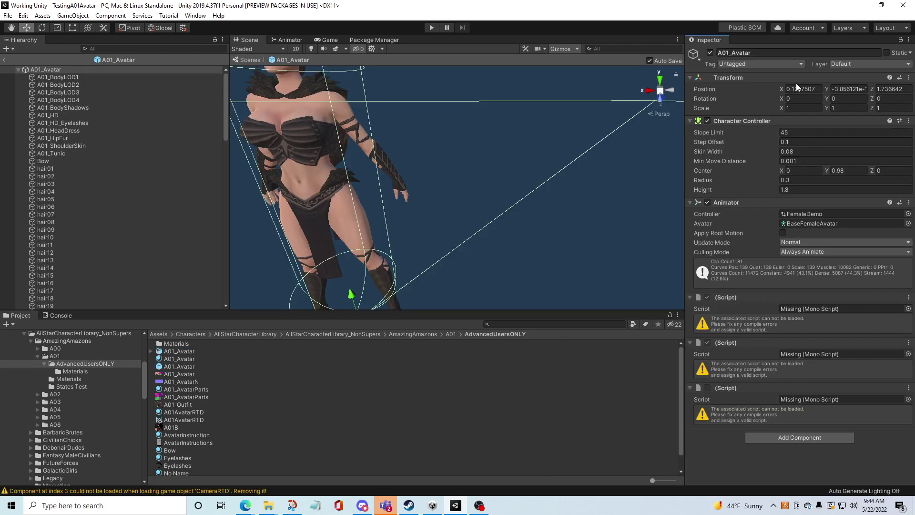
{"action": "right_click", "coordinate": [752, 299]}
{"action": "left_click", "coordinate": [762, 301]}
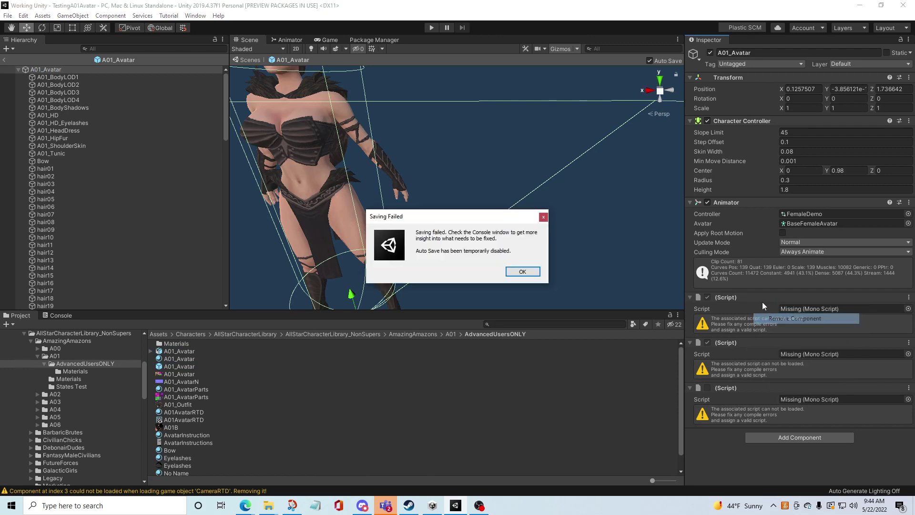
{"action": "left_click", "coordinate": [513, 272]}
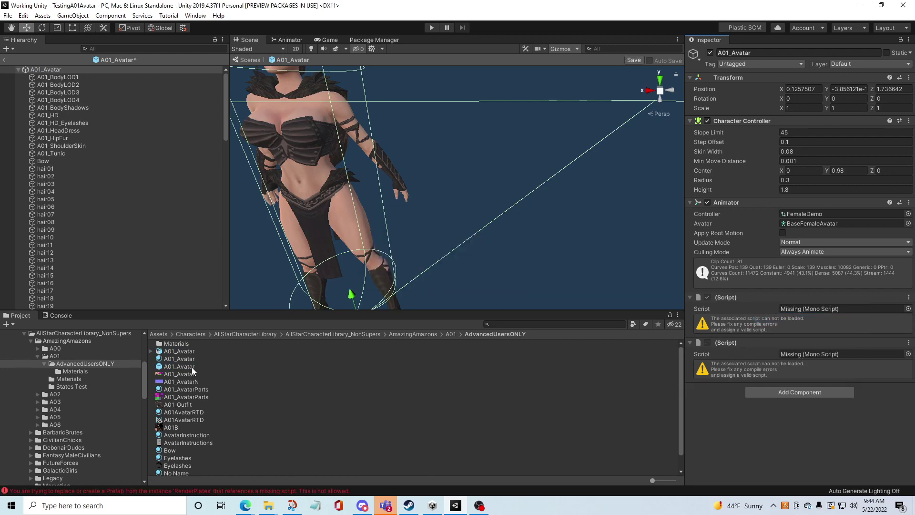
{"action": "left_click", "coordinate": [179, 366]}
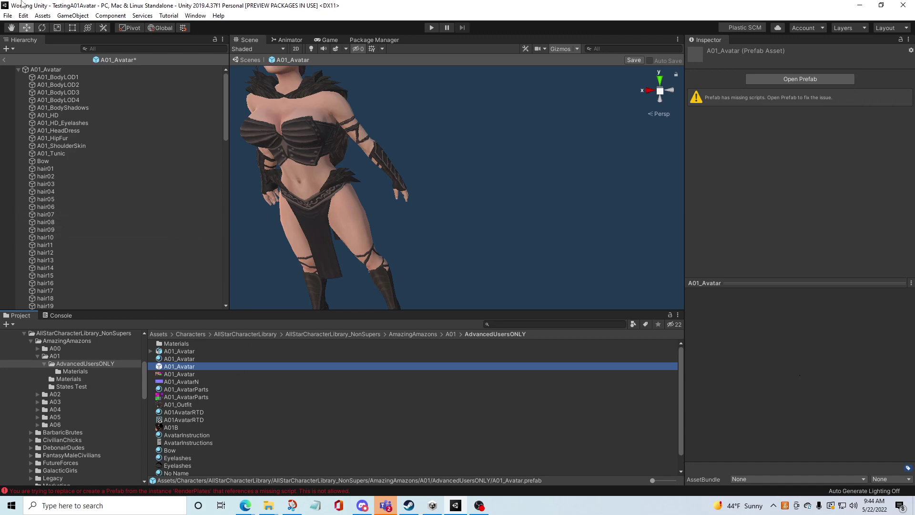
{"action": "left_click", "coordinate": [8, 16]}
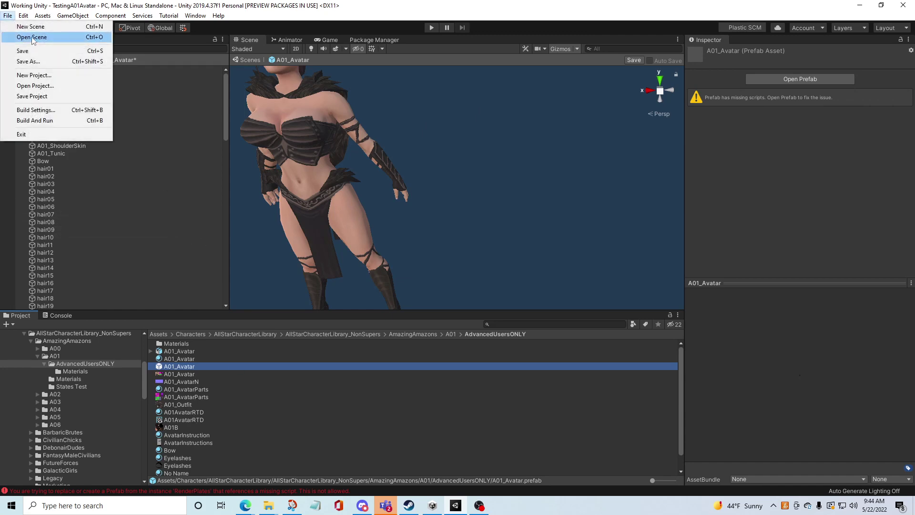
{"action": "left_click", "coordinate": [30, 38]}
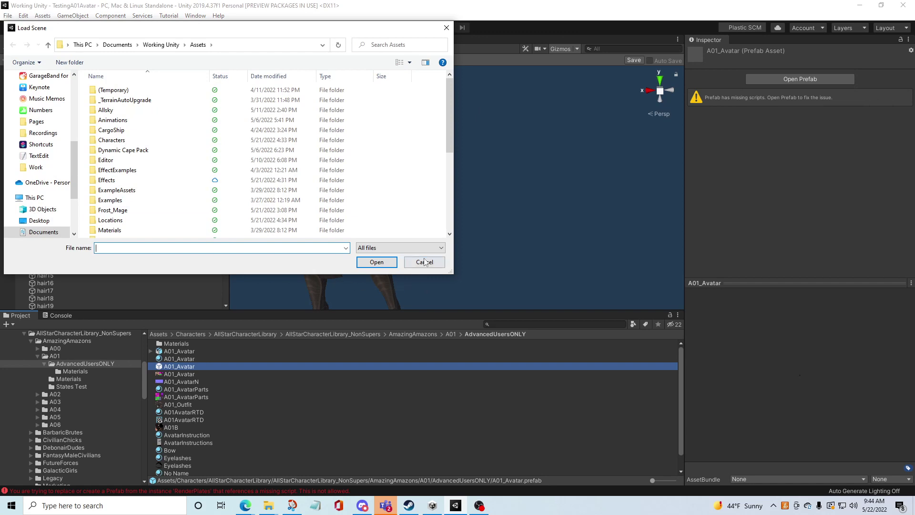
{"action": "left_click", "coordinate": [424, 262]}
- Open the amazon working scene from A01's States Test folder, discarding the prefab changes, and return to the A01 folder
{"action": "left_click", "coordinate": [451, 333]}
{"action": "left_click", "coordinate": [192, 358]}
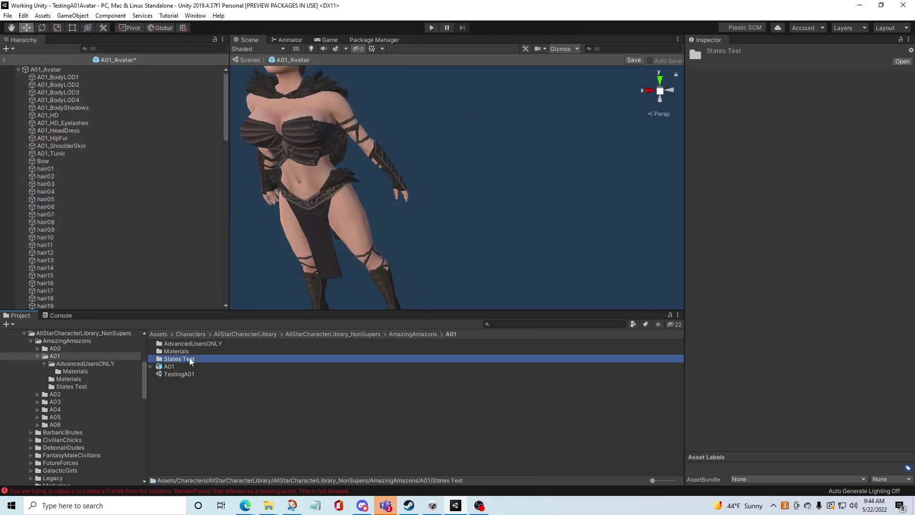
{"action": "double_click", "coordinate": [158, 361]}
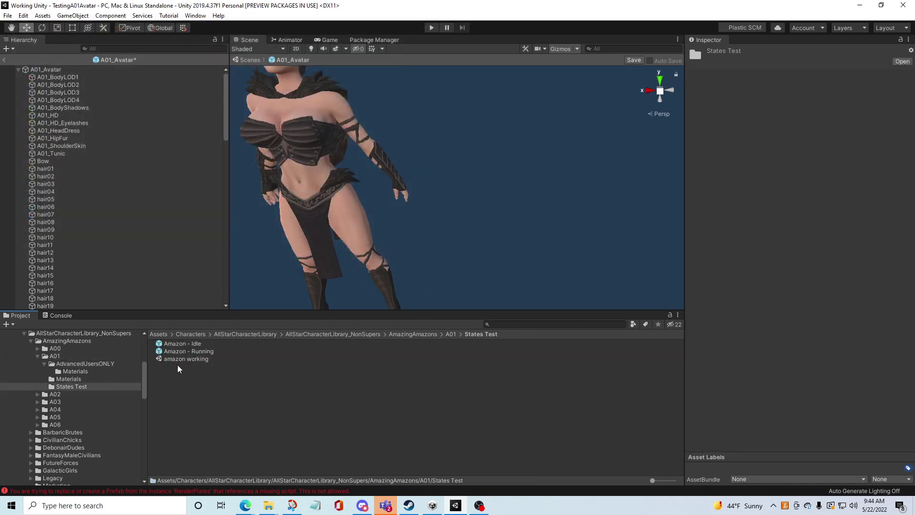
{"action": "double_click", "coordinate": [176, 359]}
{"action": "left_click", "coordinate": [469, 272]}
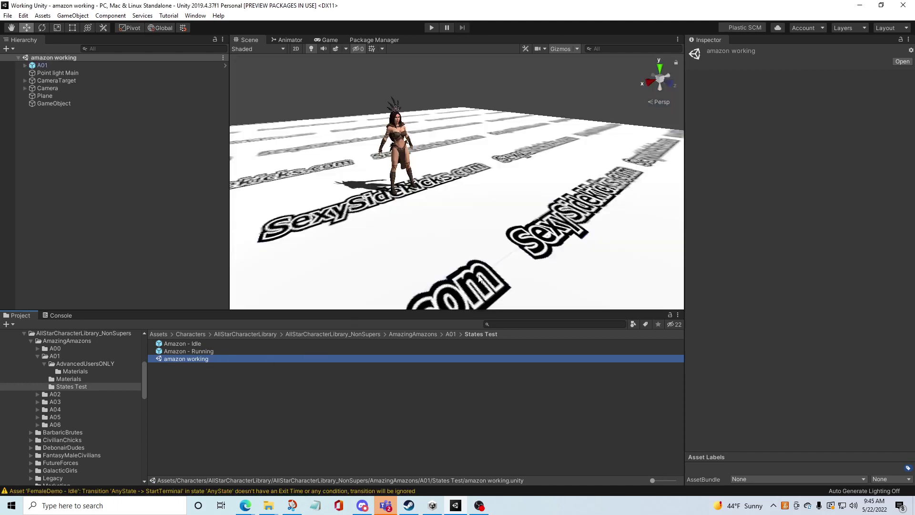
{"action": "left_click", "coordinate": [451, 334]}
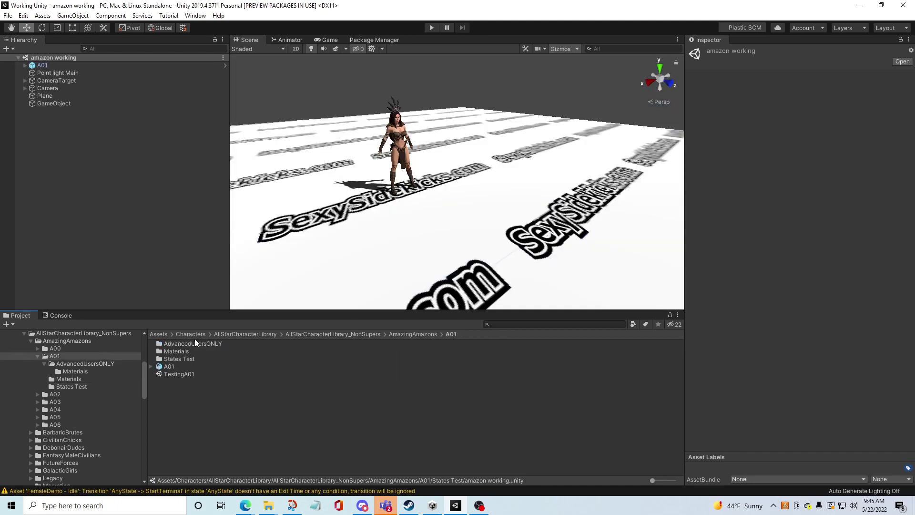
- Add the A01_Avatar prefab from A01's AdvancedUsersONLY folder to the amazon working scene
{"action": "double_click", "coordinate": [190, 342]}
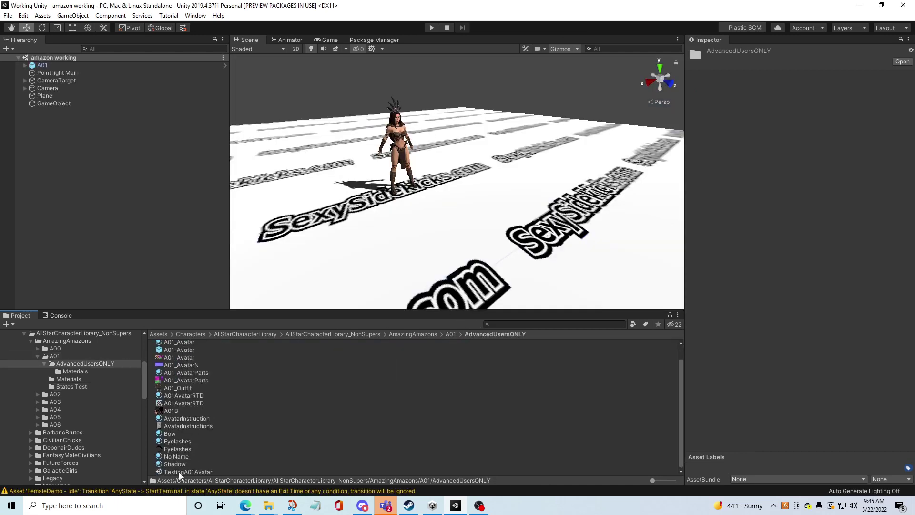
{"action": "left_click", "coordinate": [179, 472]}
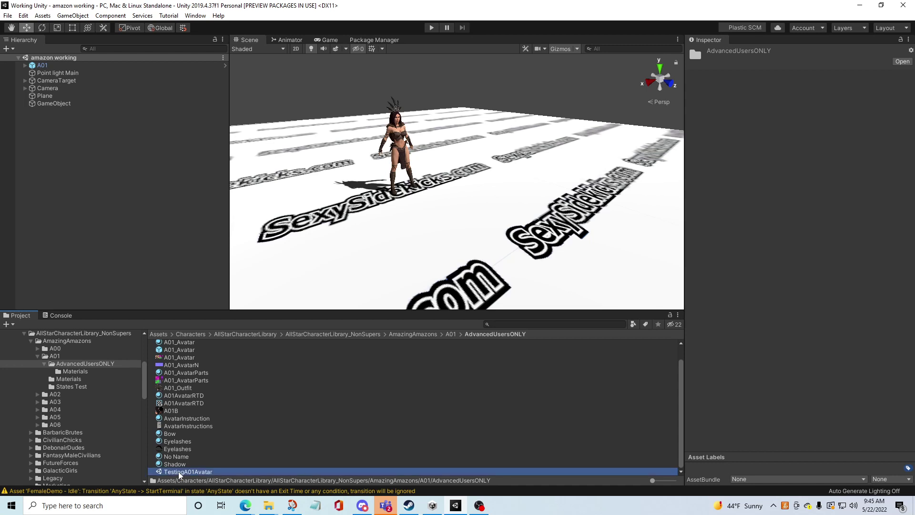
{"action": "left_click", "coordinate": [179, 350]}
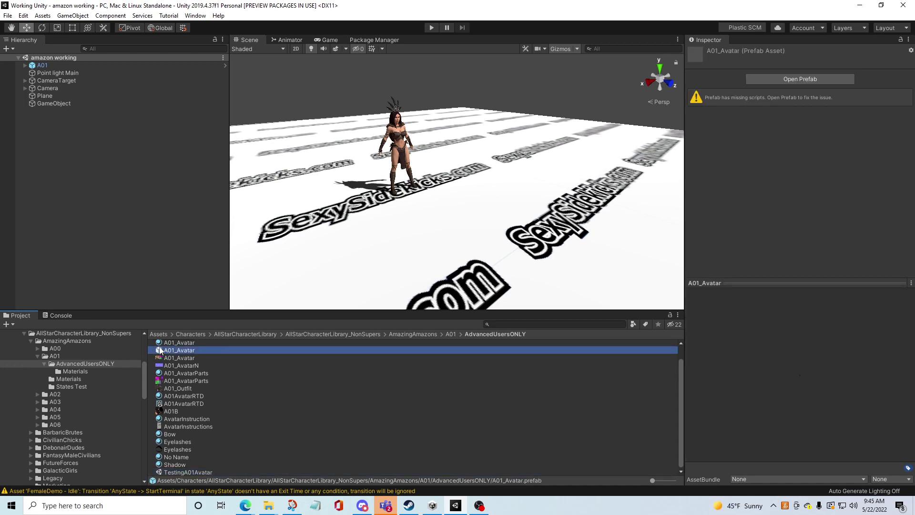
{"action": "left_click_drag", "start_coordinate": [160, 351], "coordinate": [141, 251]}
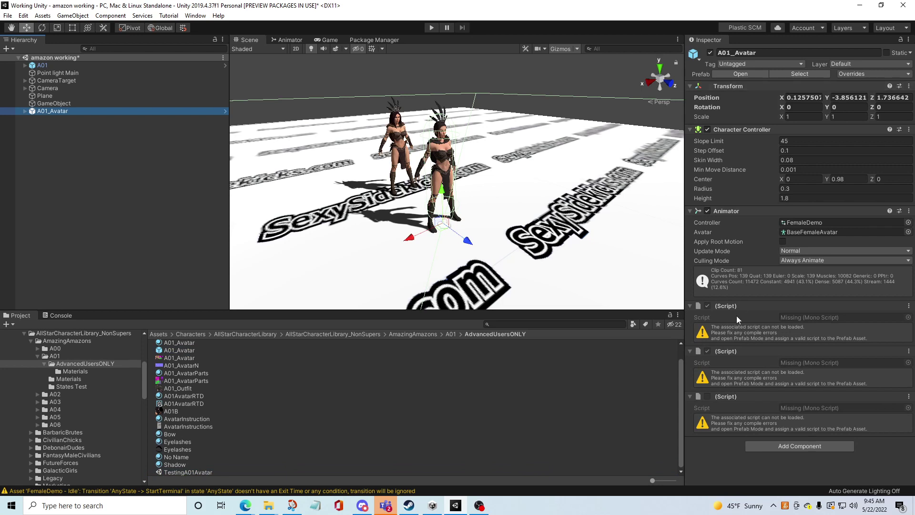
- Remove the three missing script components and the Character Controller from the A01_Avatar instance
{"action": "right_click", "coordinate": [753, 303]}
{"action": "left_click", "coordinate": [802, 327]}
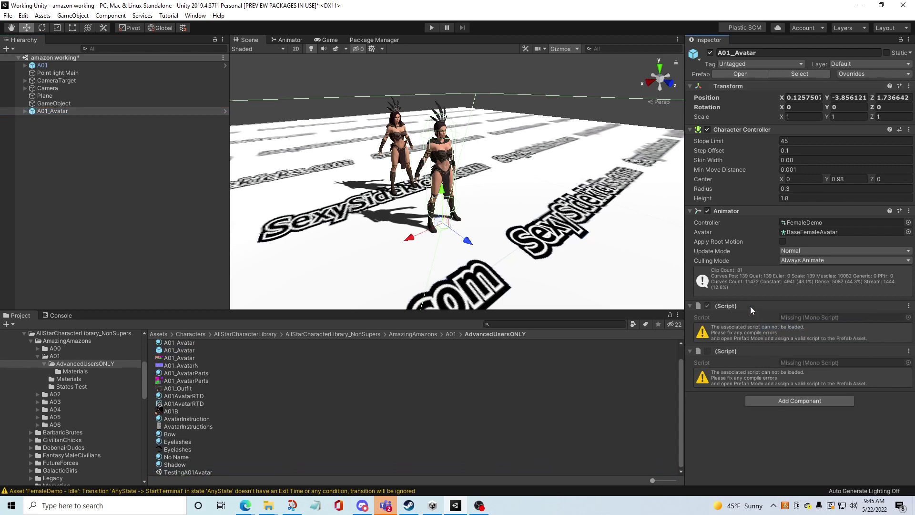
{"action": "right_click", "coordinate": [752, 309]}
{"action": "left_click", "coordinate": [784, 326]}
{"action": "right_click", "coordinate": [751, 307]}
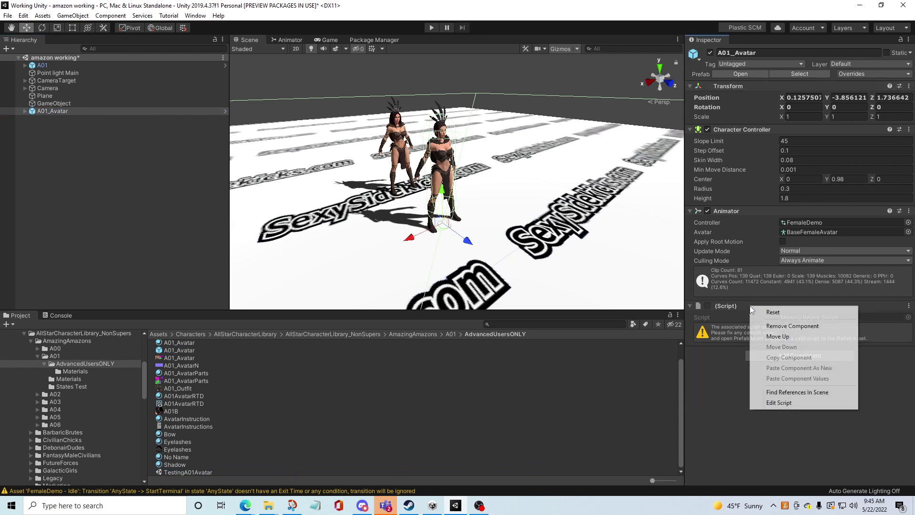
{"action": "left_click", "coordinate": [784, 326]}
{"action": "right_click", "coordinate": [756, 128]}
{"action": "left_click", "coordinate": [800, 148]}
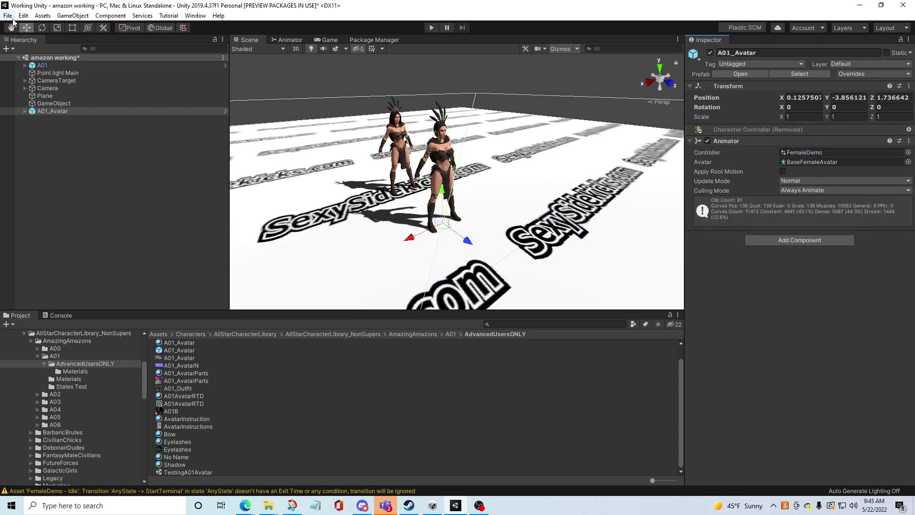
- Enable the Skinned Mesh Renderer on the Bow object inside A01_Avatar
{"action": "left_click", "coordinate": [29, 110]}
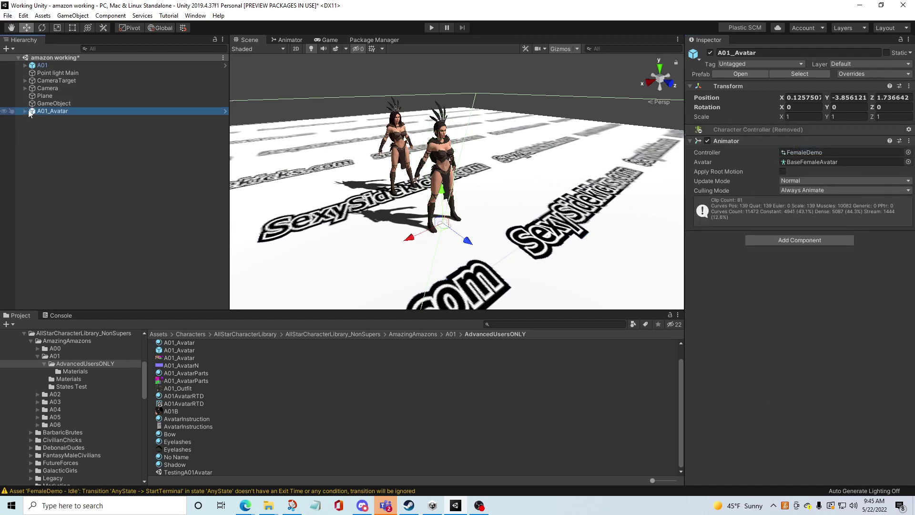
{"action": "left_click", "coordinate": [25, 111]}
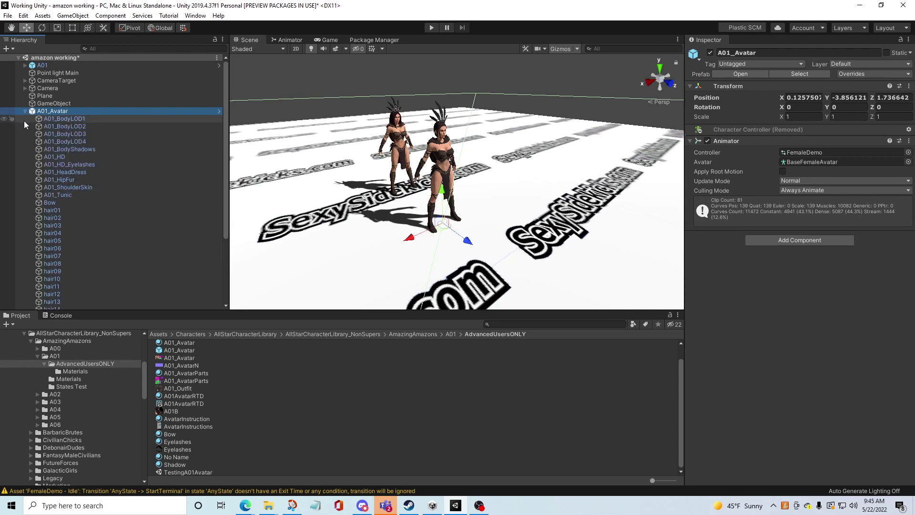
{"action": "left_click", "coordinate": [62, 202]}
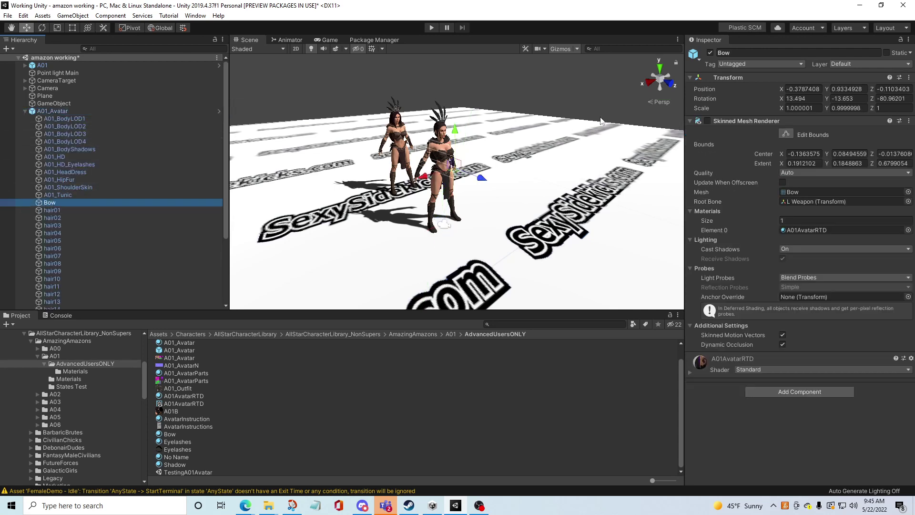
{"action": "left_click", "coordinate": [708, 121]}
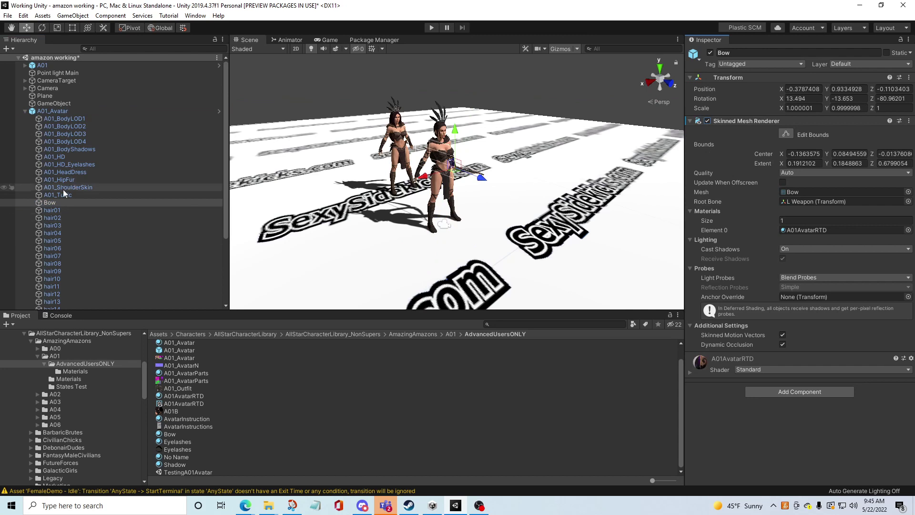
- Enable the Mesh Renderer on the Arrow object under R Weapon in A01_Avatar's right-hand bone hierarchy
{"action": "scroll", "coordinate": [64, 187], "scroll_direction": "down", "scroll_amount": 5}
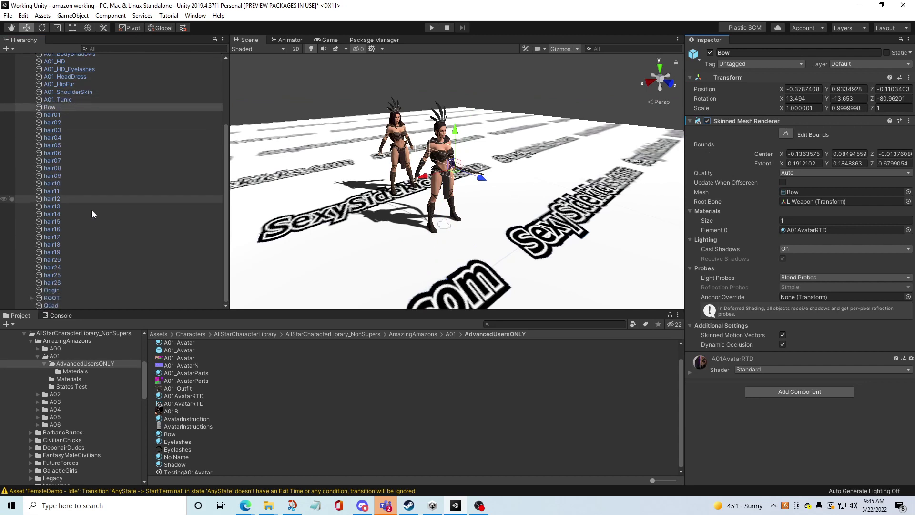
{"action": "left_click", "coordinate": [31, 298]}
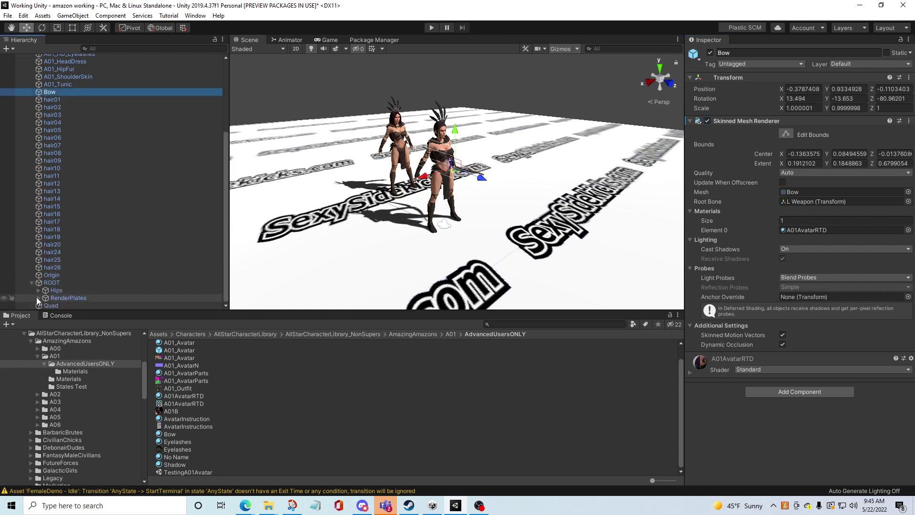
{"action": "left_click", "coordinate": [38, 298]}
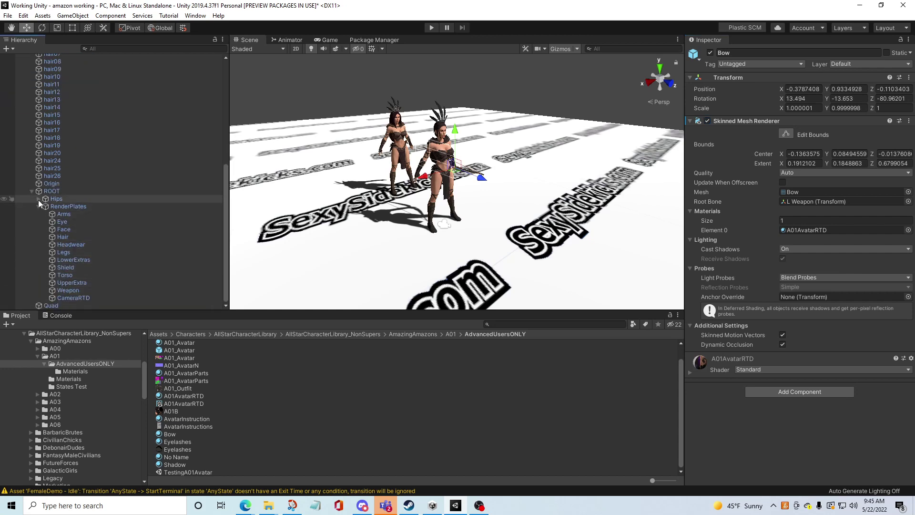
{"action": "left_click", "coordinate": [38, 199]}
{"action": "left_click", "coordinate": [45, 222]}
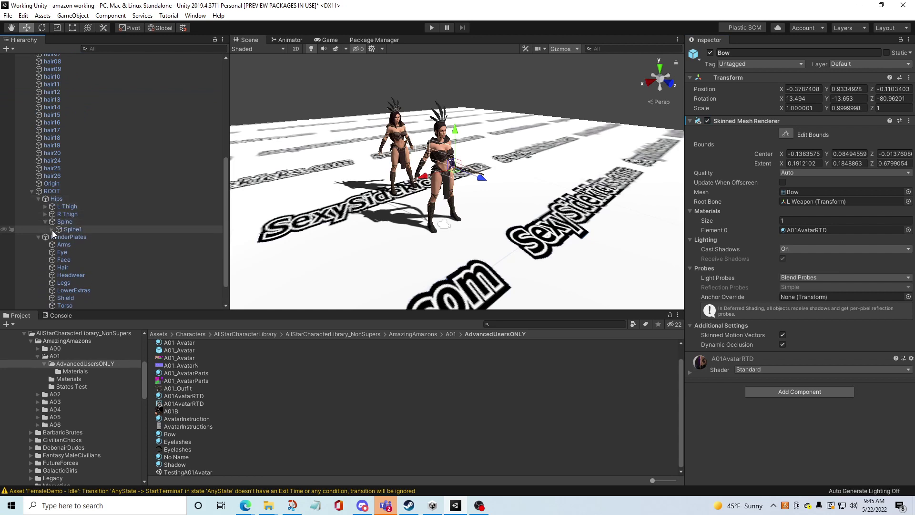
{"action": "left_click", "coordinate": [52, 229]}
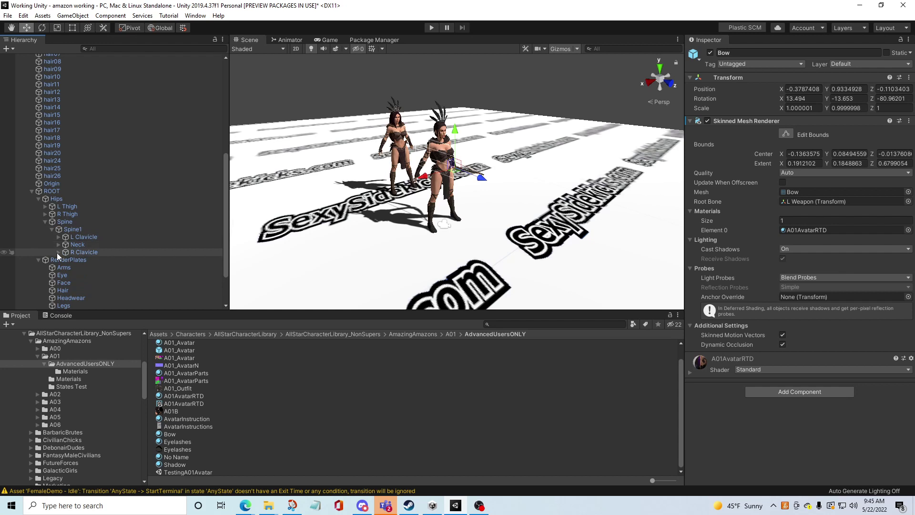
{"action": "left_click", "coordinate": [59, 252]}
{"action": "left_click", "coordinate": [65, 260]}
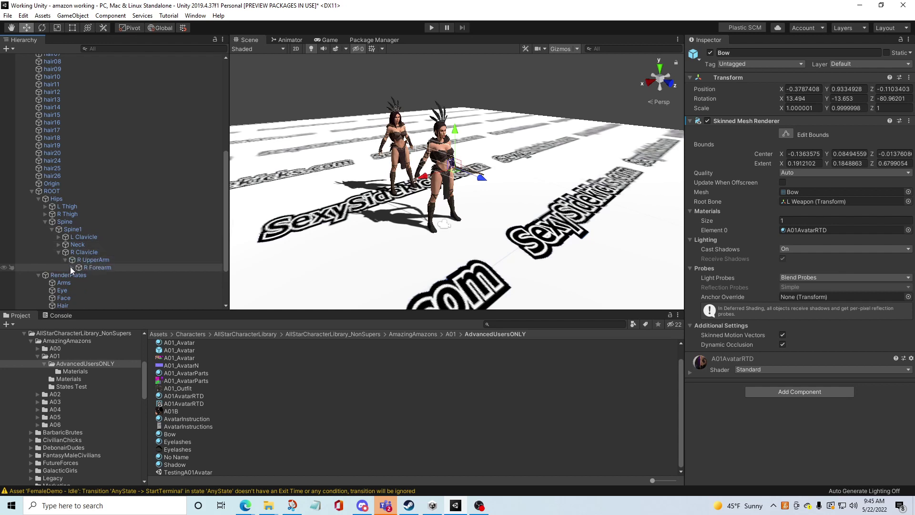
{"action": "left_click", "coordinate": [71, 268]}
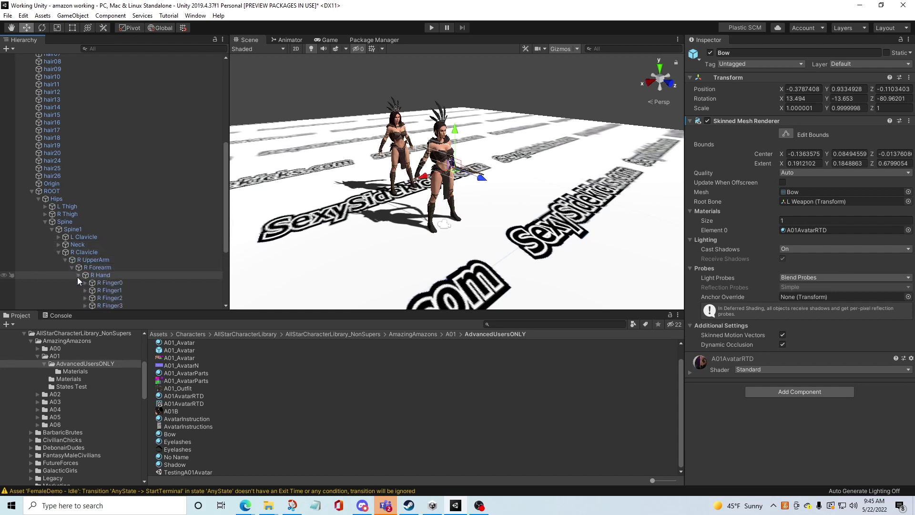
{"action": "left_click", "coordinate": [78, 276]}
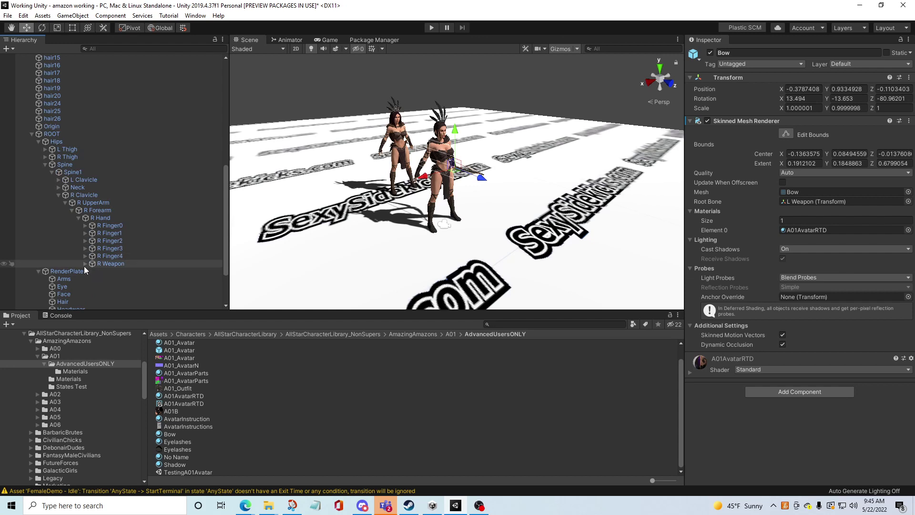
{"action": "left_click", "coordinate": [85, 264]}
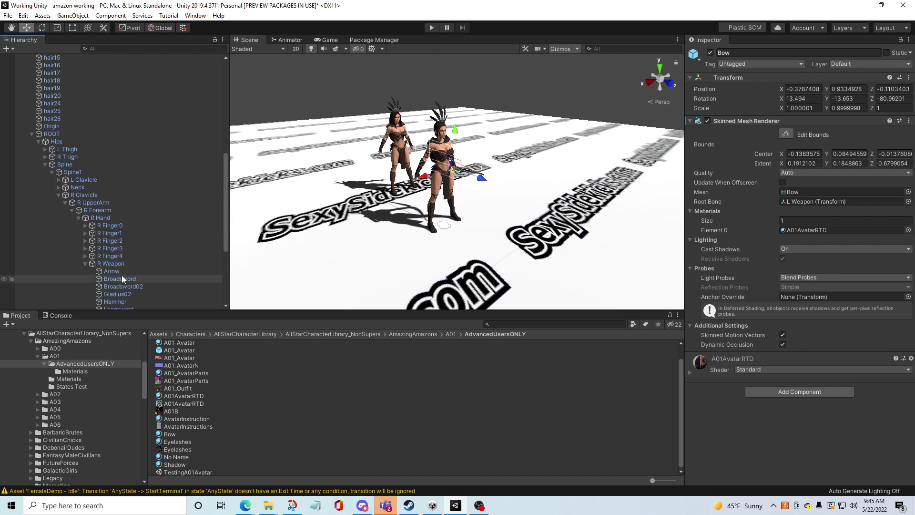
{"action": "left_click", "coordinate": [113, 242]}
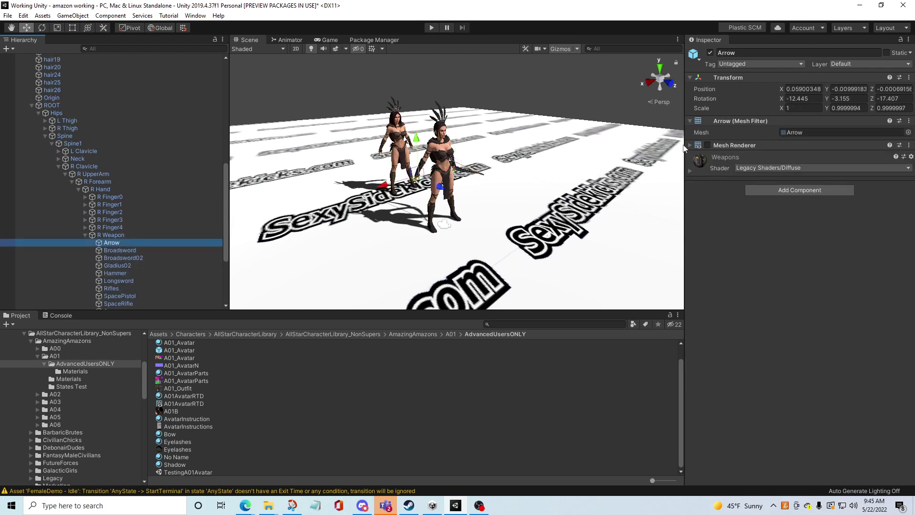
{"action": "left_click", "coordinate": [707, 145]}
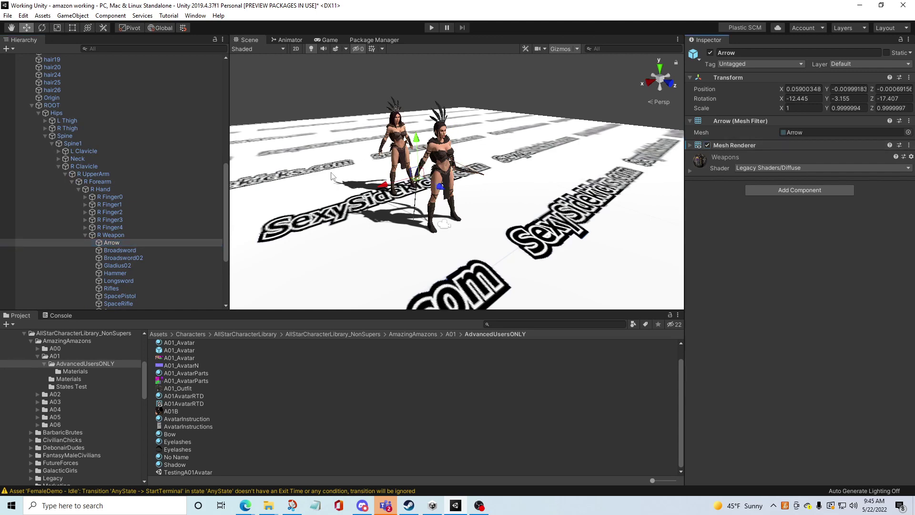
- Examine the avatar's bow and arrow from several angles beside the A01 character
{"action": "middle_click_drag", "start_coordinate": [444, 191], "coordinate": [420, 159]}
{"action": "right_click_drag", "start_coordinate": [420, 158], "coordinate": [635, 125]}
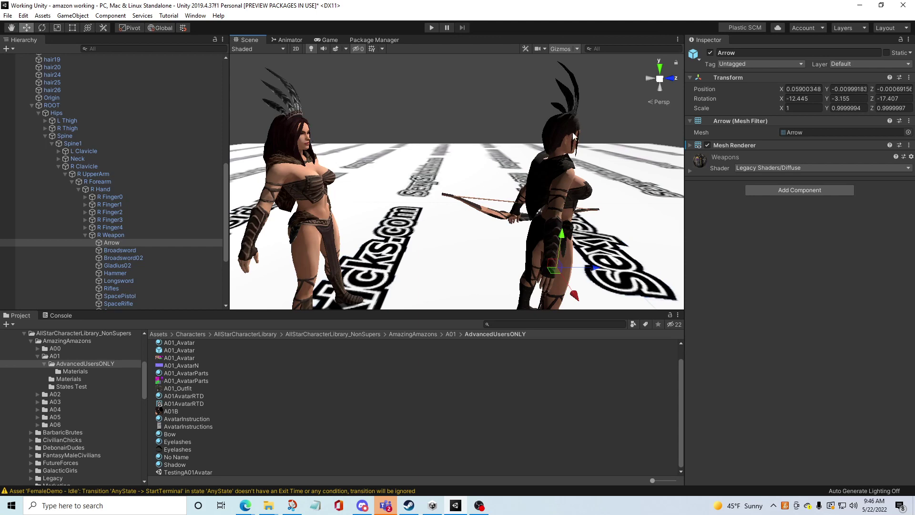
{"action": "right_click_drag", "start_coordinate": [473, 177], "coordinate": [465, 175]}
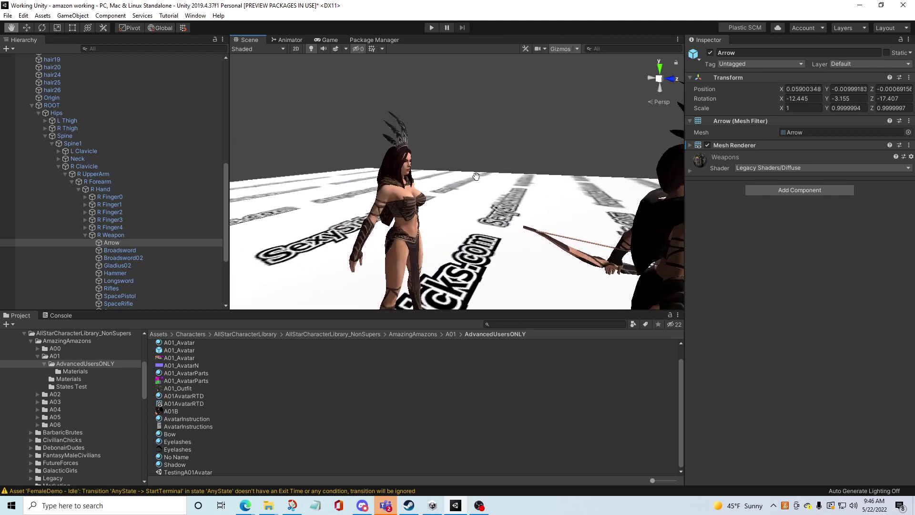
{"action": "middle_click_drag", "start_coordinate": [464, 176], "coordinate": [501, 176]}
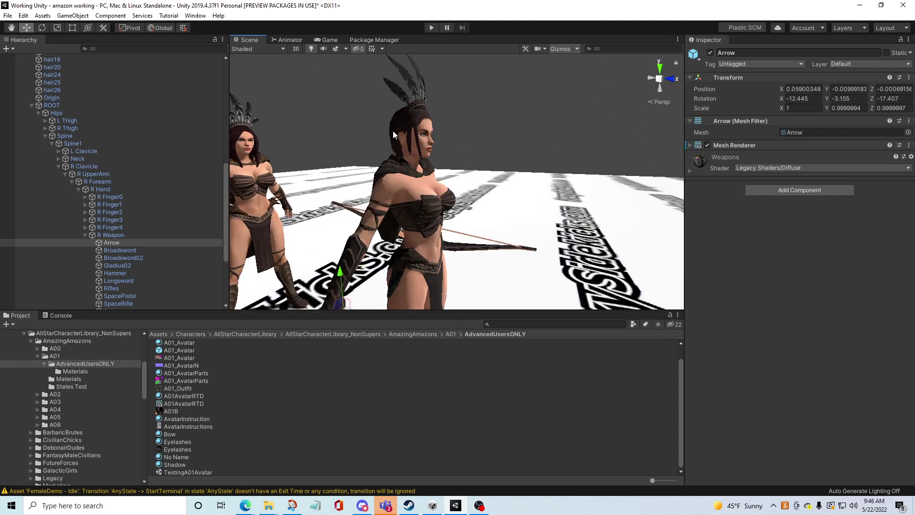
{"action": "right_click_drag", "start_coordinate": [393, 130], "coordinate": [422, 176]}
{"action": "scroll", "coordinate": [445, 237], "scroll_direction": "down", "scroll_amount": 2}
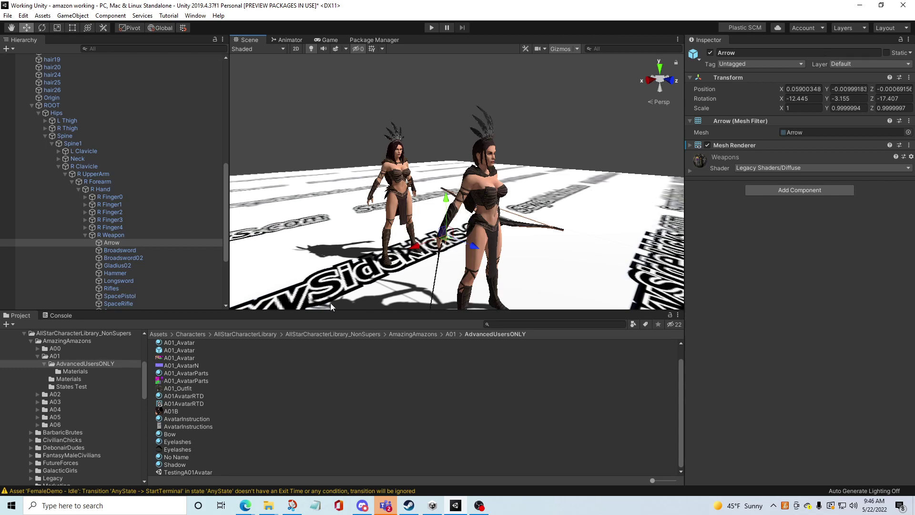
{"action": "middle_click_drag", "start_coordinate": [330, 302], "coordinate": [487, 219]}
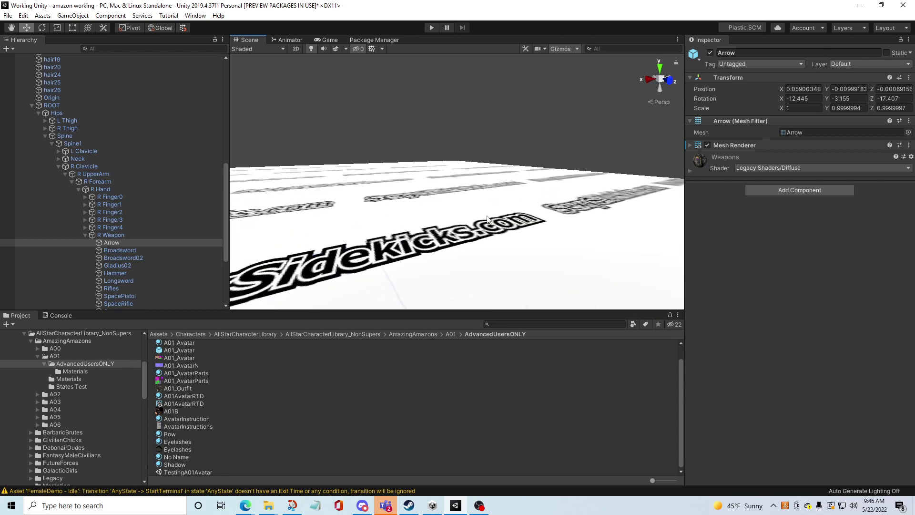
{"action": "left_click_drag", "start_coordinate": [487, 219], "coordinate": [467, 166], "text": "alt"}
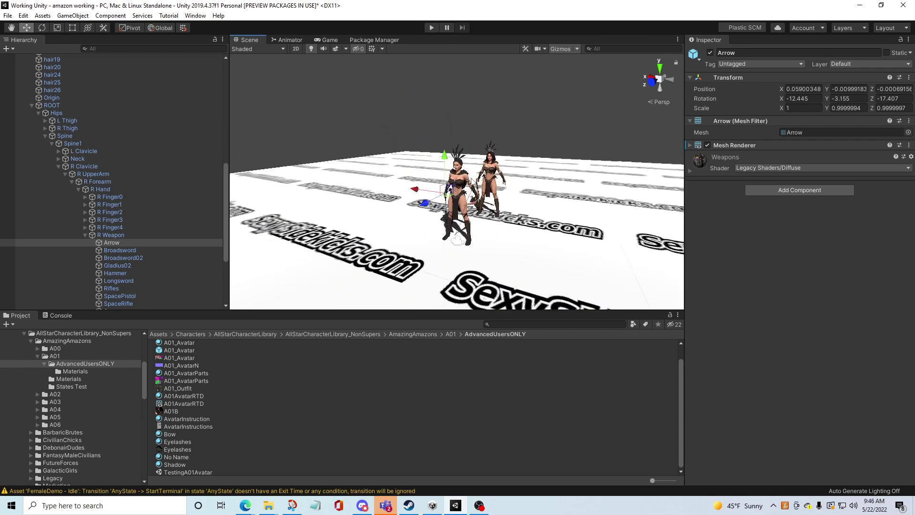
{"action": "scroll", "coordinate": [471, 178], "scroll_direction": "up", "scroll_amount": 5}
{"action": "middle_click_drag", "start_coordinate": [471, 178], "coordinate": [531, 232]}
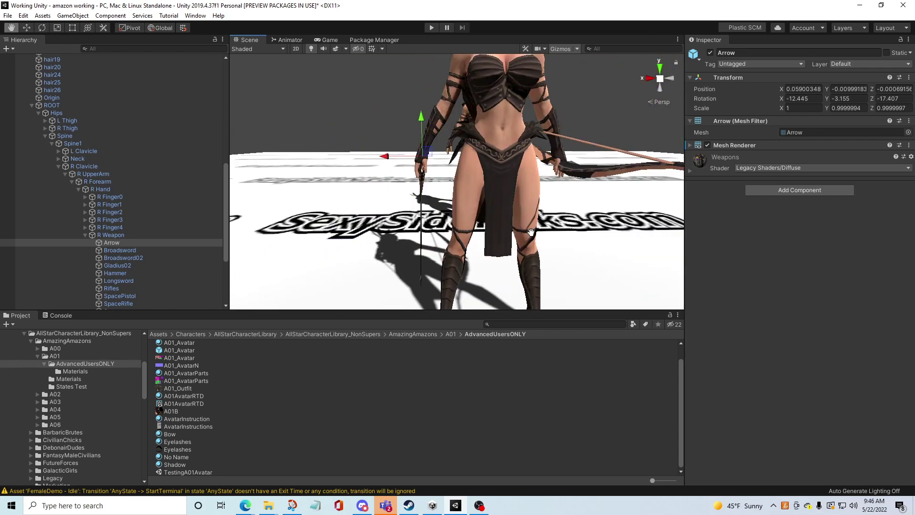
{"action": "scroll", "coordinate": [531, 232], "scroll_direction": "down", "scroll_amount": 3}
{"action": "left_click_drag", "start_coordinate": [531, 232], "coordinate": [491, 243], "text": "alt"}
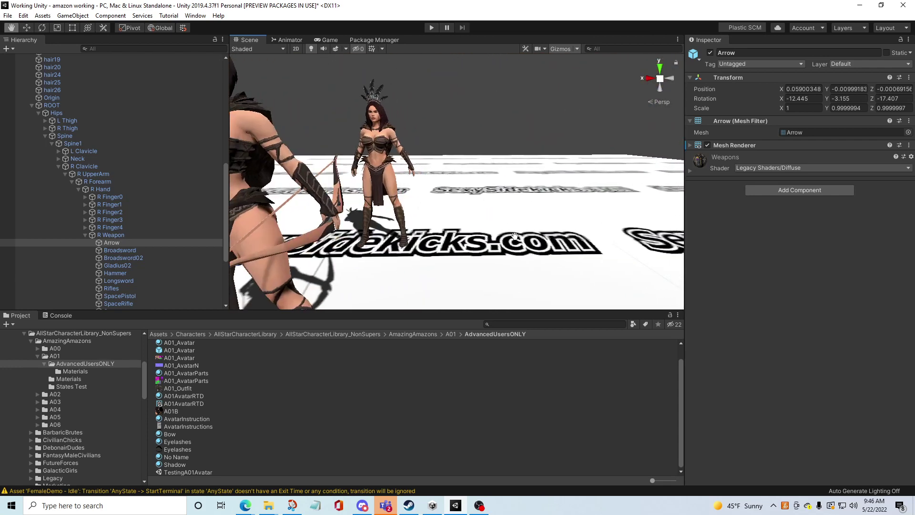
{"action": "scroll", "coordinate": [449, 262], "scroll_direction": "down", "scroll_amount": 2}
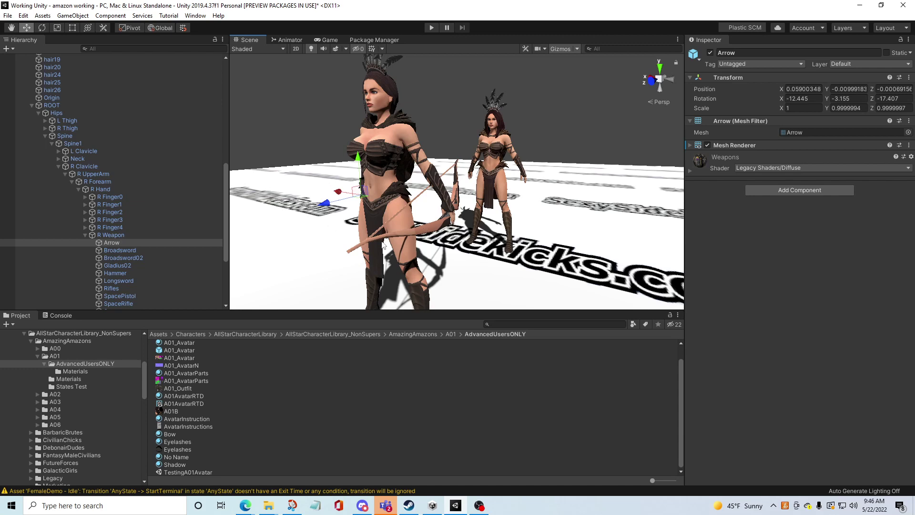
{"action": "right_click_drag", "start_coordinate": [505, 248], "coordinate": [550, 247]}
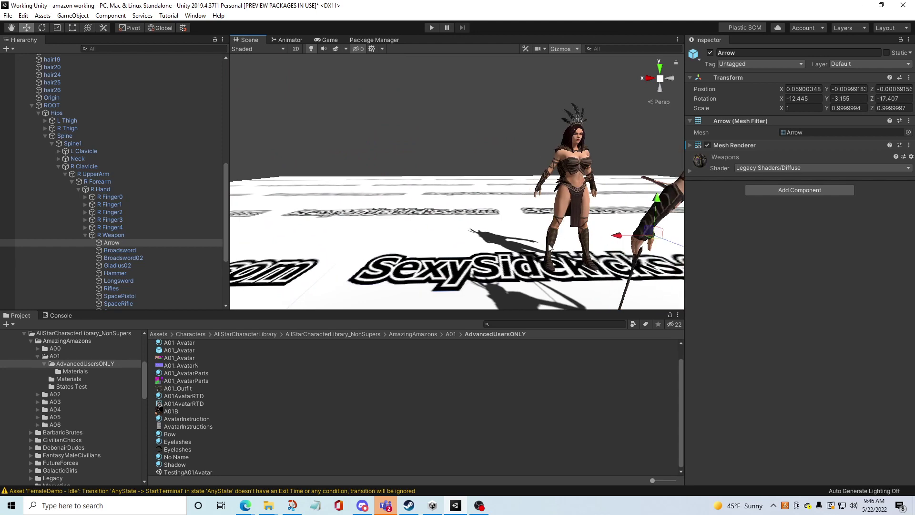
- Select the A01 character and the A01_Avatar character in the scene to compare their components
{"action": "left_click", "coordinate": [548, 269]}
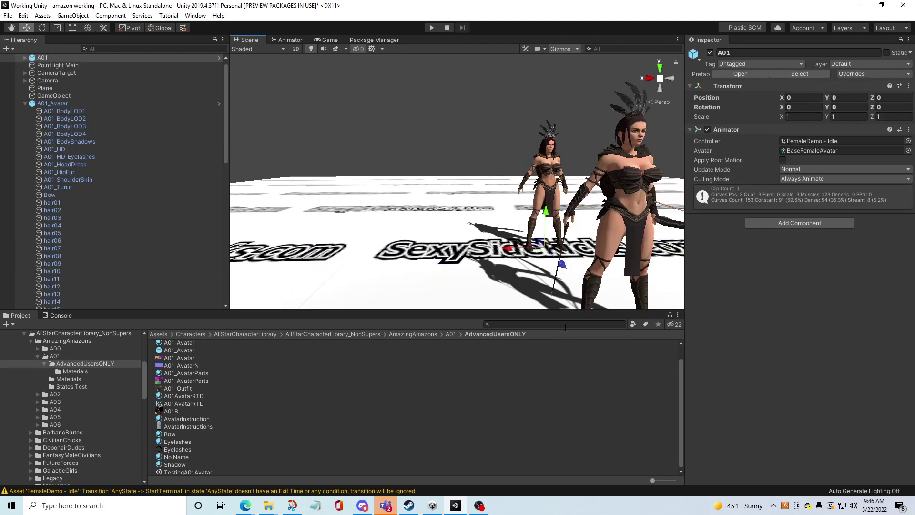
{"action": "left_click", "coordinate": [585, 307]}
{"action": "scroll", "coordinate": [600, 304], "scroll_direction": "down", "scroll_amount": 2}
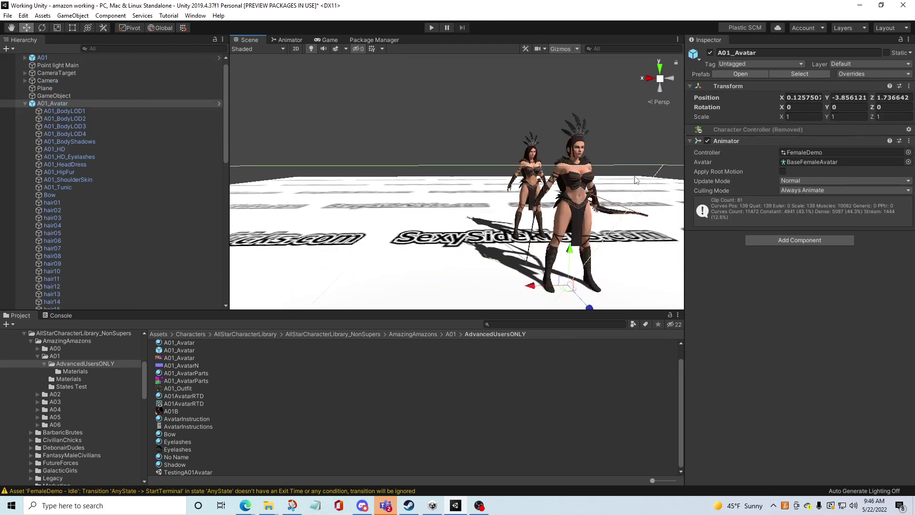
{"action": "left_click", "coordinate": [602, 293]}
{"action": "left_click", "coordinate": [596, 291]}
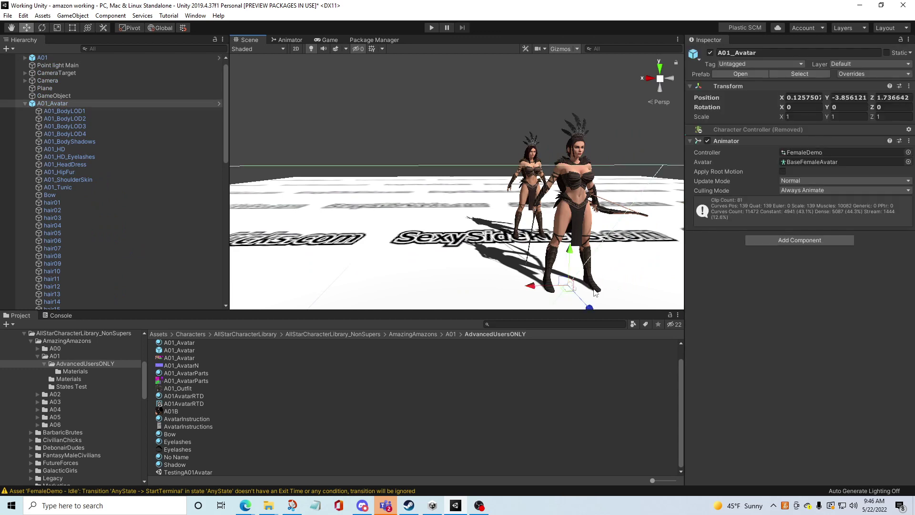
- Collapse the A01_Avatar hierarchy and select its root object
{"action": "left_click", "coordinate": [561, 231]}
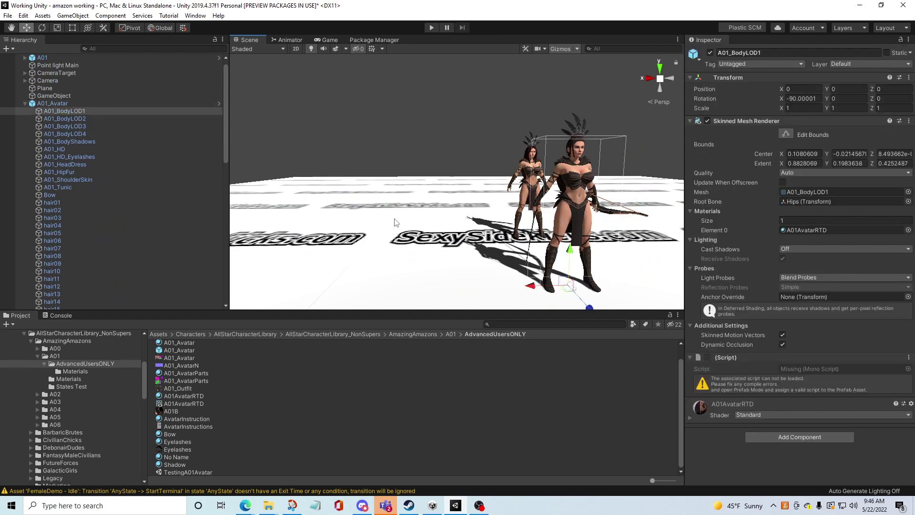
{"action": "left_click", "coordinate": [24, 103]}
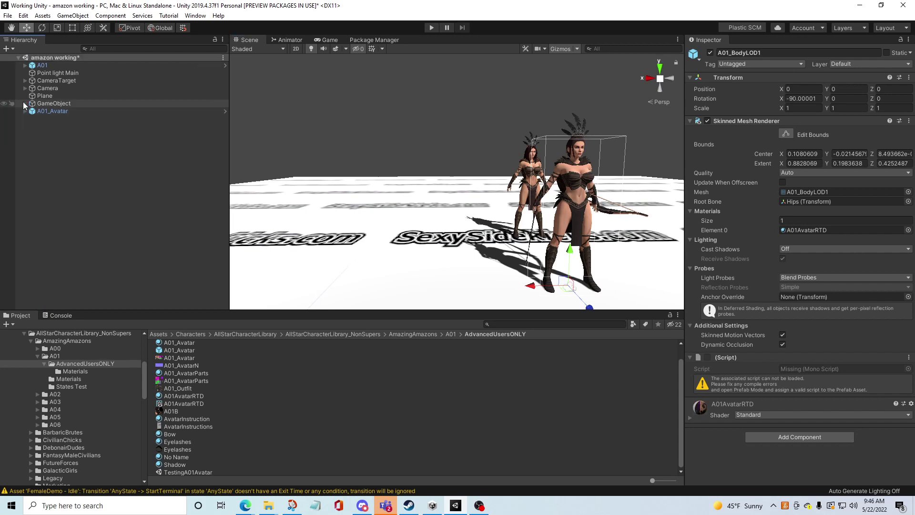
{"action": "left_click", "coordinate": [72, 111]}
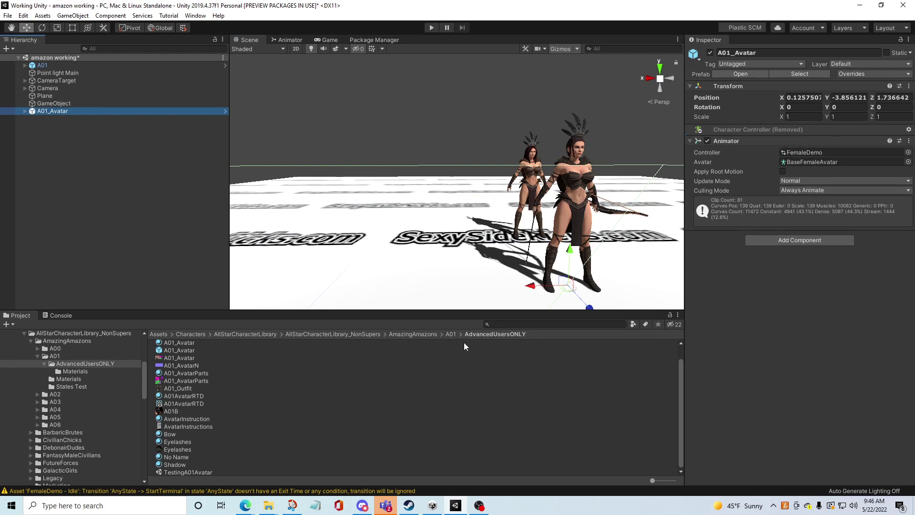
- Open the FemaleDemo - 3 controller from the RootAnimsFemale folder for editing as an animation state graph
{"action": "left_click", "coordinate": [451, 334]}
{"action": "left_click", "coordinate": [185, 360]}
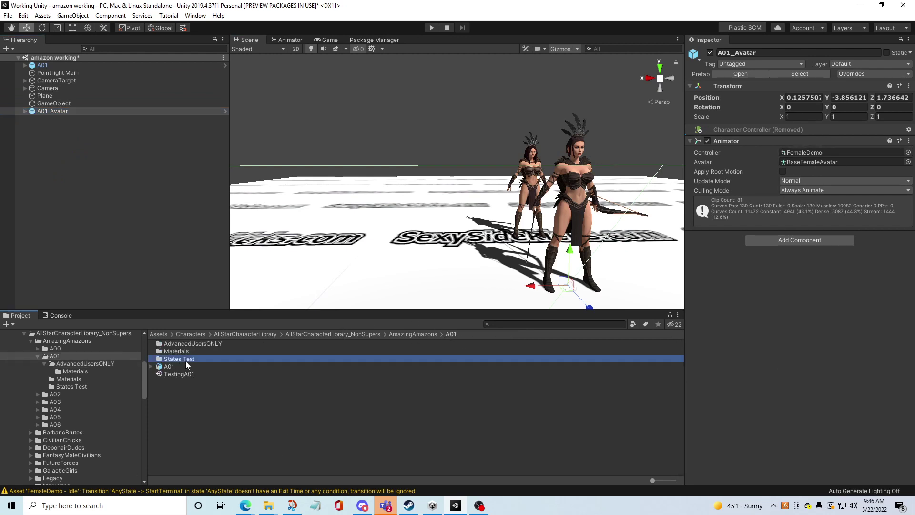
{"action": "left_click", "coordinate": [403, 335]}
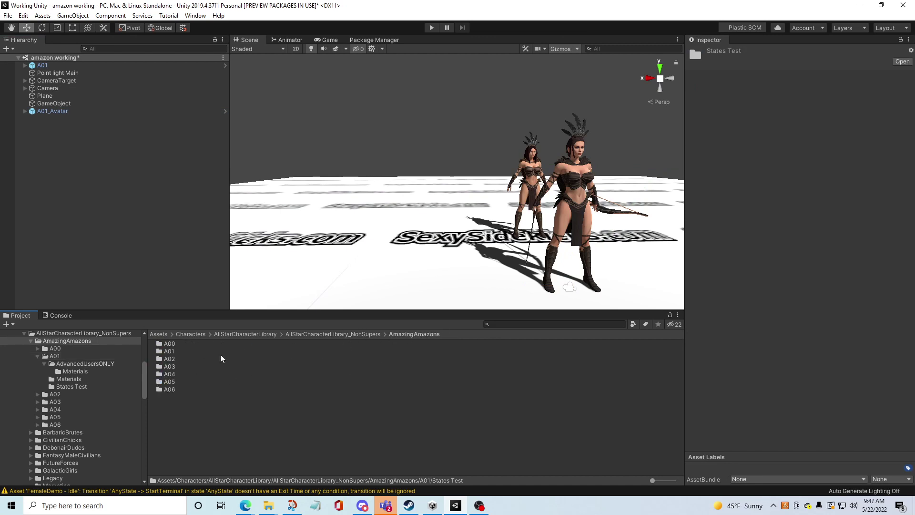
{"action": "left_click", "coordinate": [353, 334]}
{"action": "scroll", "coordinate": [203, 431], "scroll_direction": "down", "scroll_amount": 1}
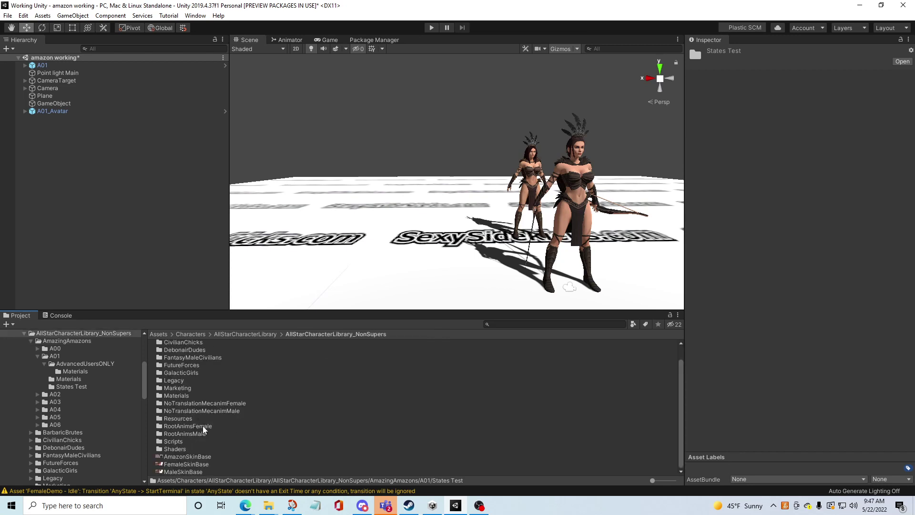
{"action": "double_click", "coordinate": [203, 429]}
{"action": "scroll", "coordinate": [214, 438], "scroll_direction": "down", "scroll_amount": 10}
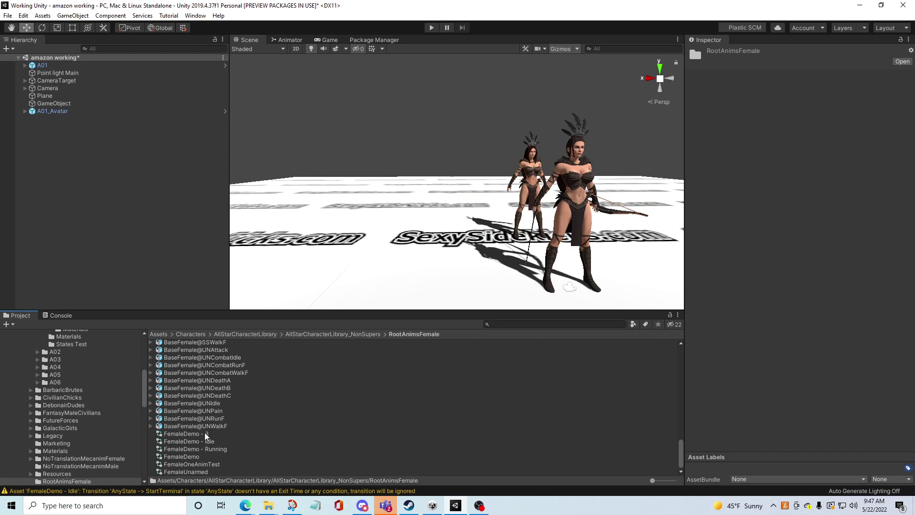
{"action": "left_click", "coordinate": [206, 434]}
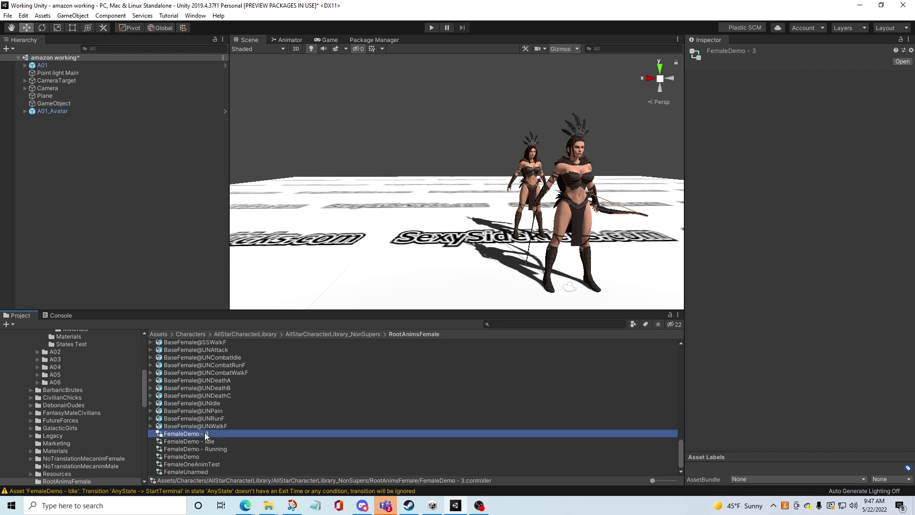
{"action": "left_click", "coordinate": [287, 41]}
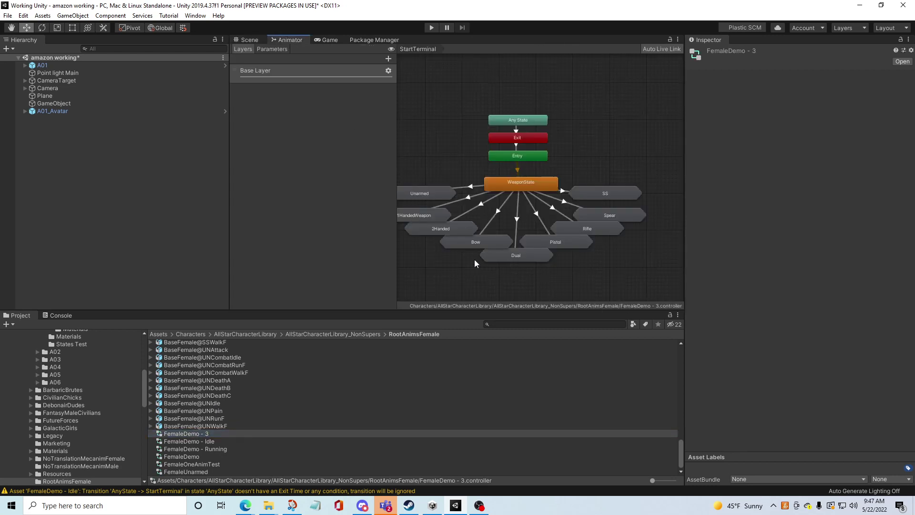
- Delete the WeaponState state and every weapon sub-state machine except Bow from the FemaleDemo - 3 controller
{"action": "left_click_drag", "start_coordinate": [616, 227], "coordinate": [401, 190]}
{"action": "key", "text": "Delete"}
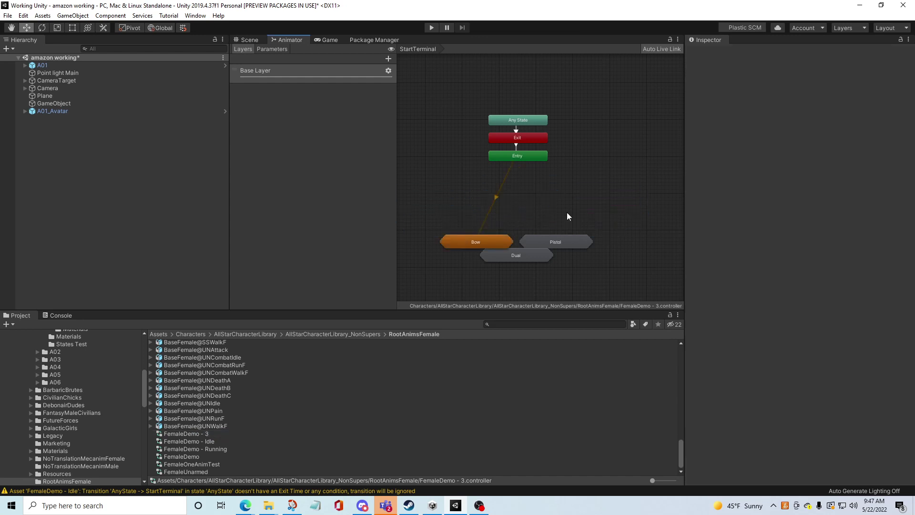
{"action": "left_click", "coordinate": [555, 243]}
{"action": "key", "text": "Delete"}
{"action": "left_click", "coordinate": [534, 256]}
{"action": "key", "text": "Delete"}
- Open the Bow sub-state machine and inspect its BowAttack and BowCombatIdle states
{"action": "double_click", "coordinate": [485, 242]}
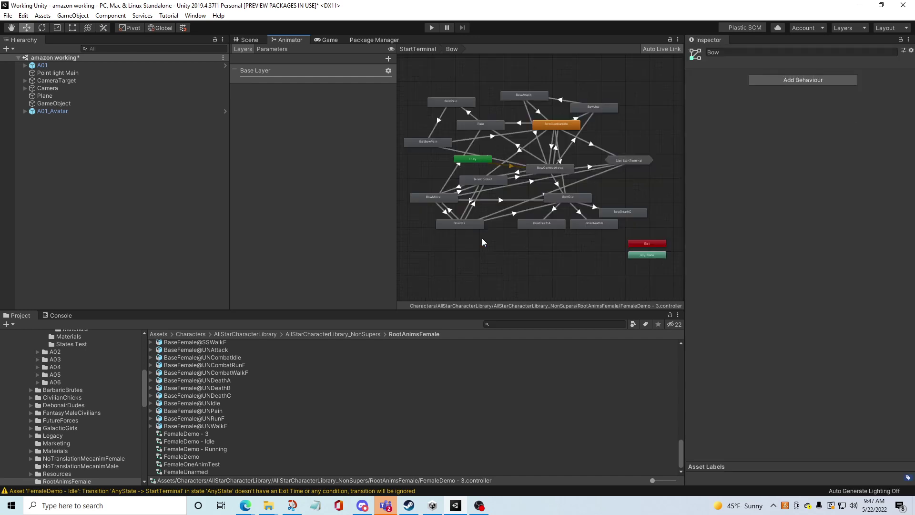
{"action": "left_click", "coordinate": [535, 97]}
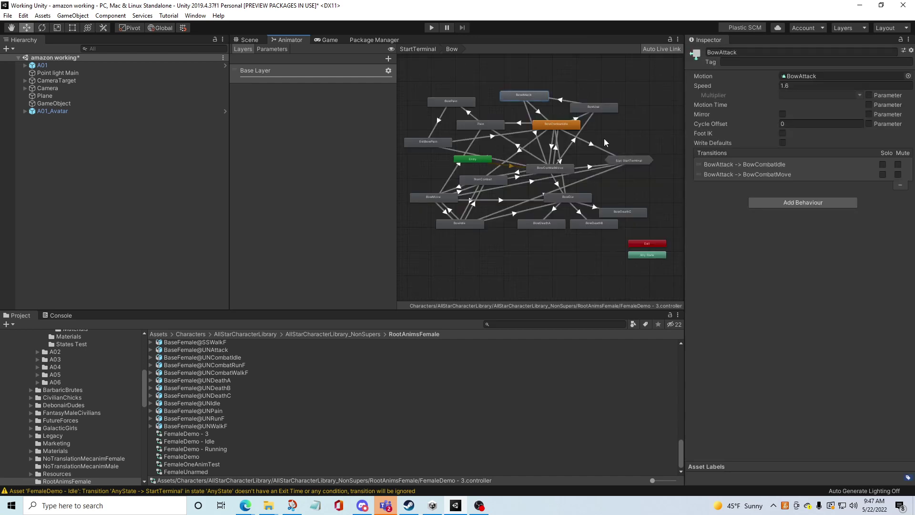
{"action": "scroll", "coordinate": [555, 122], "scroll_direction": "up", "scroll_amount": 2}
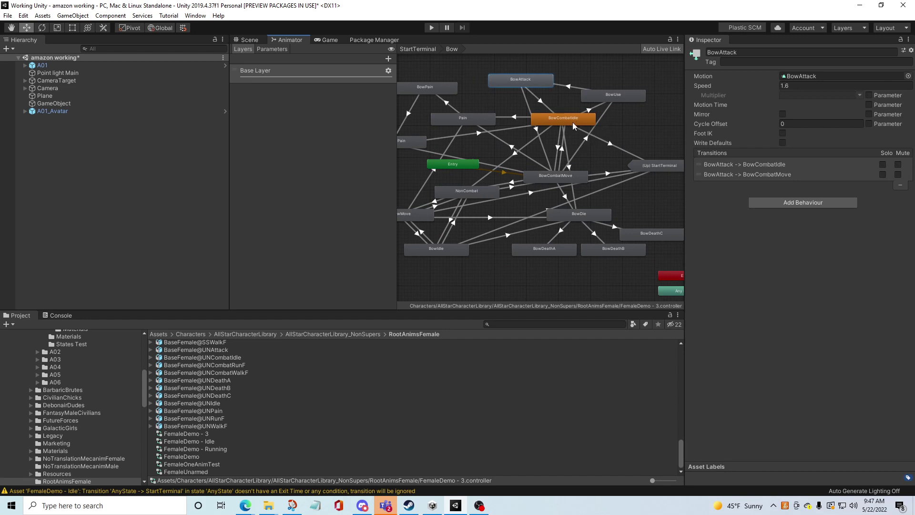
{"action": "right_click", "coordinate": [562, 118]}
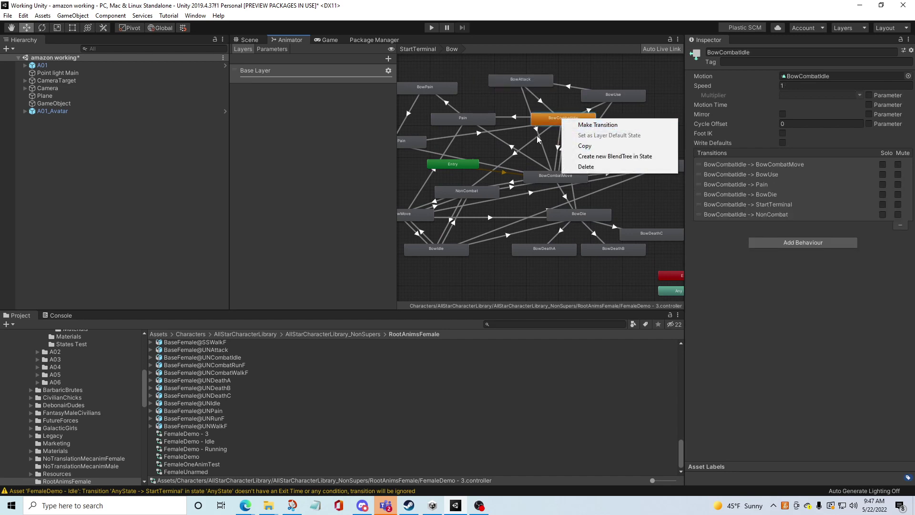
{"action": "left_click", "coordinate": [612, 145]}
{"action": "right_click", "coordinate": [576, 120]}
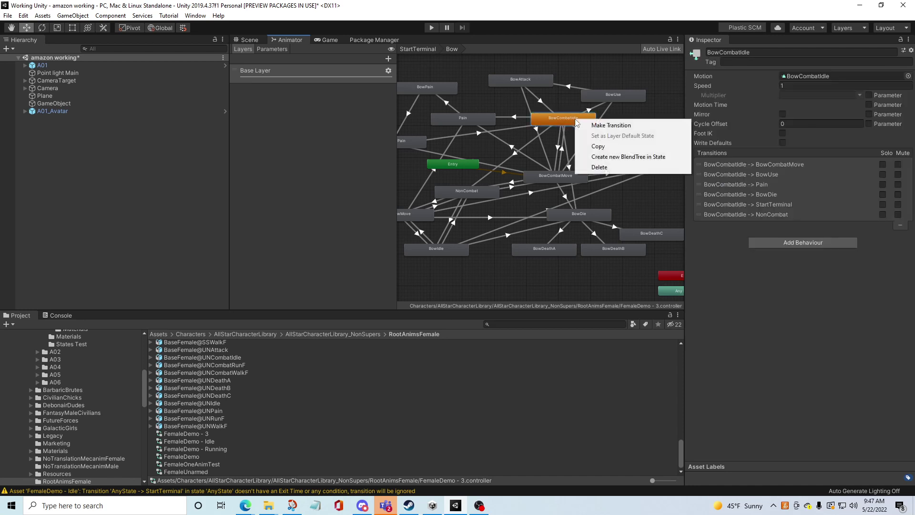
{"action": "left_click", "coordinate": [641, 91]}
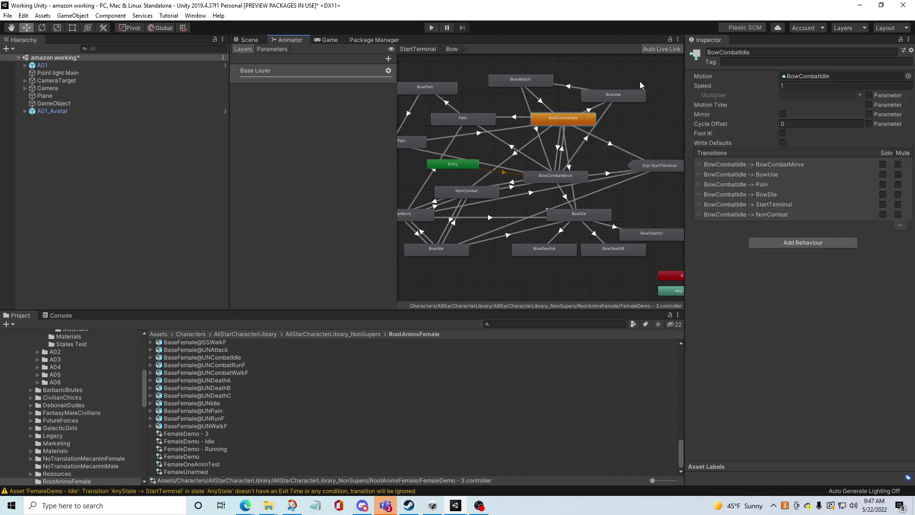
{"action": "left_click", "coordinate": [619, 68]}
- Play the scene, repeatedly pausing and resuming to examine the avatar's bow and arrow poses during its animations, and stop playback
{"action": "left_click", "coordinate": [250, 41]}
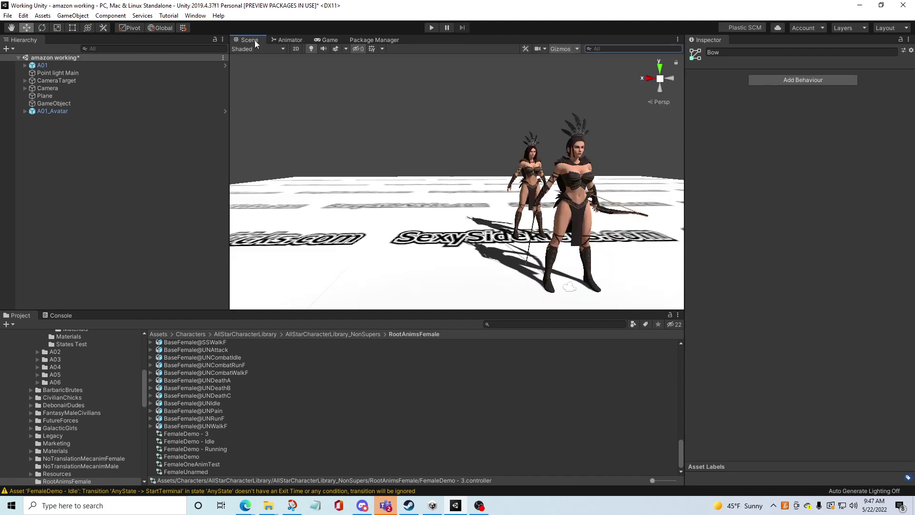
{"action": "left_click", "coordinate": [431, 28]}
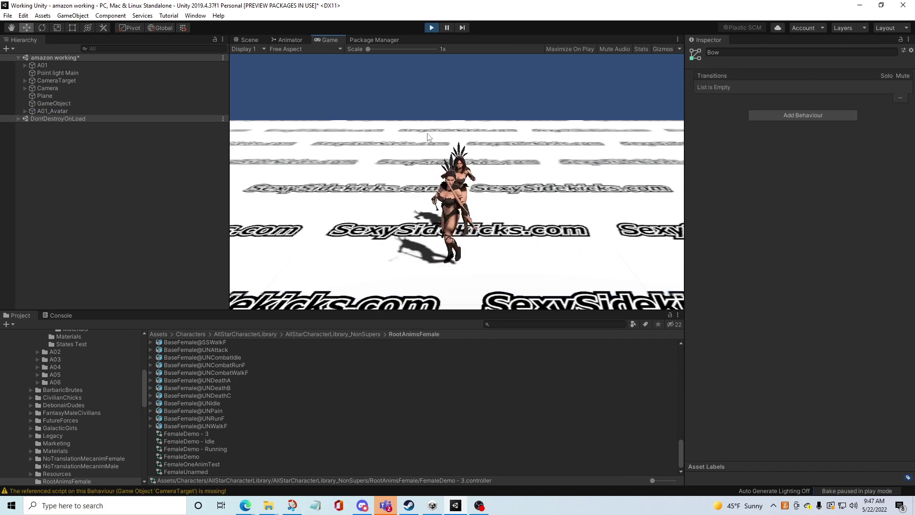
{"action": "left_click", "coordinate": [450, 27]}
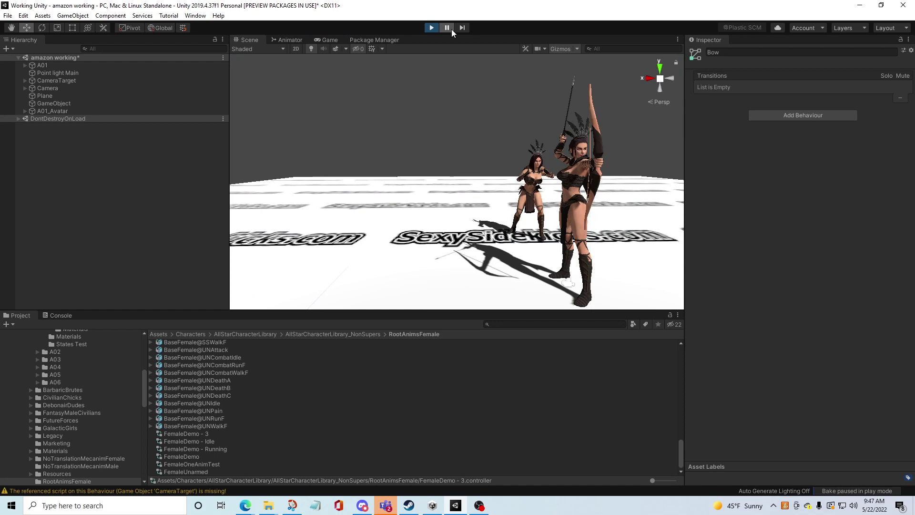
{"action": "left_click", "coordinate": [451, 30]}
{"action": "left_click", "coordinate": [451, 30]}
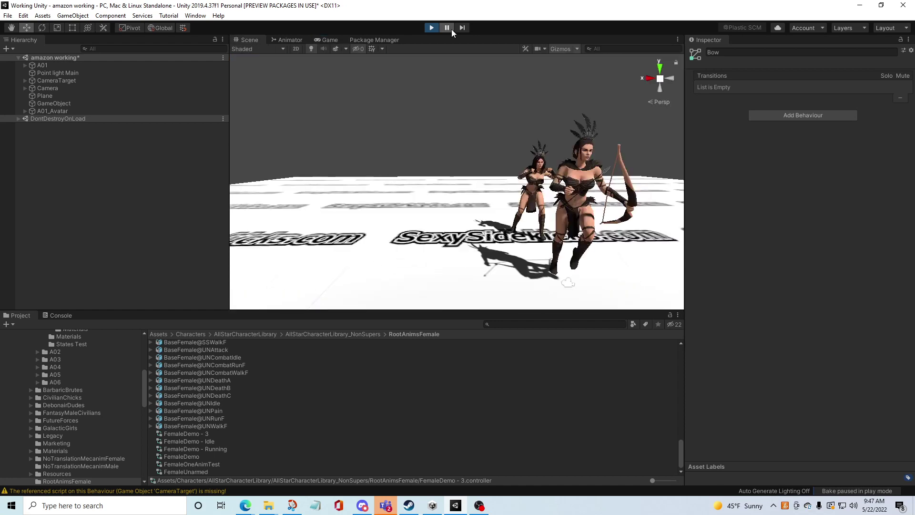
{"action": "left_click", "coordinate": [451, 29]}
{"action": "left_click", "coordinate": [451, 30]}
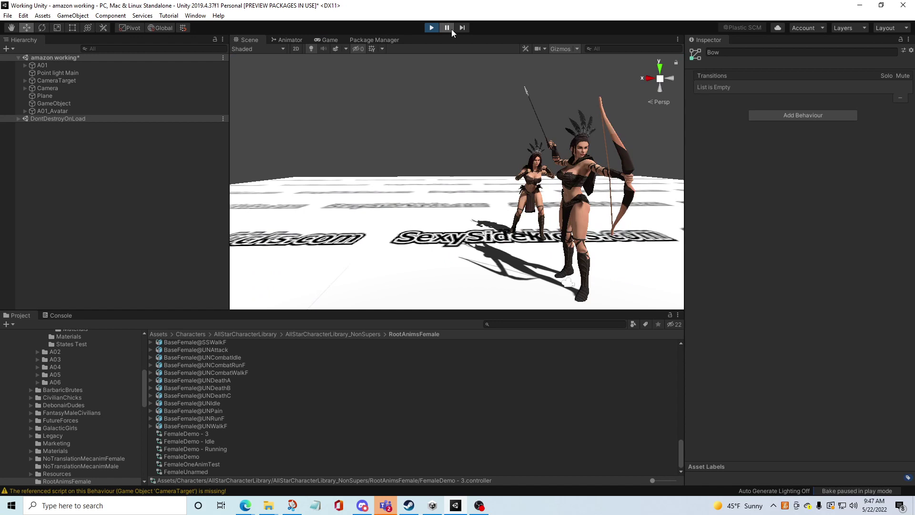
{"action": "left_click", "coordinate": [451, 29]}
{"action": "left_click", "coordinate": [451, 30]}
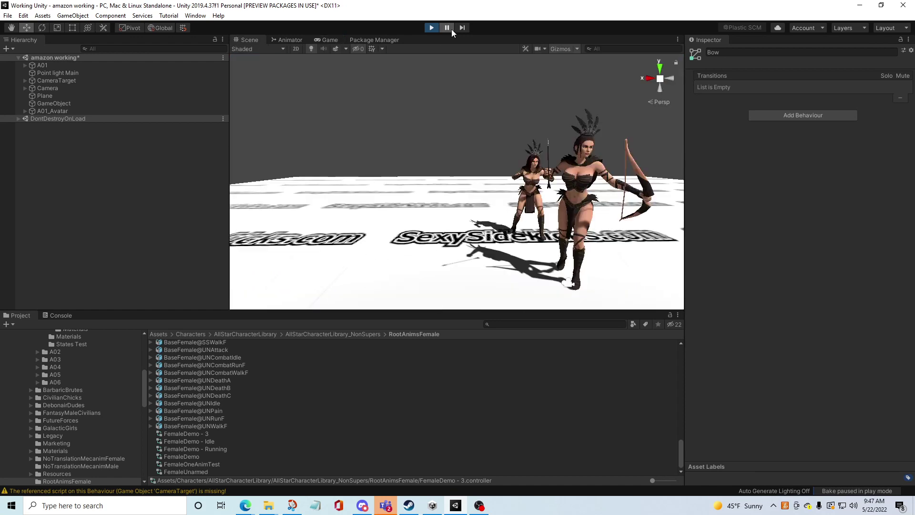
{"action": "left_click", "coordinate": [451, 29]}
{"action": "left_click", "coordinate": [447, 27]}
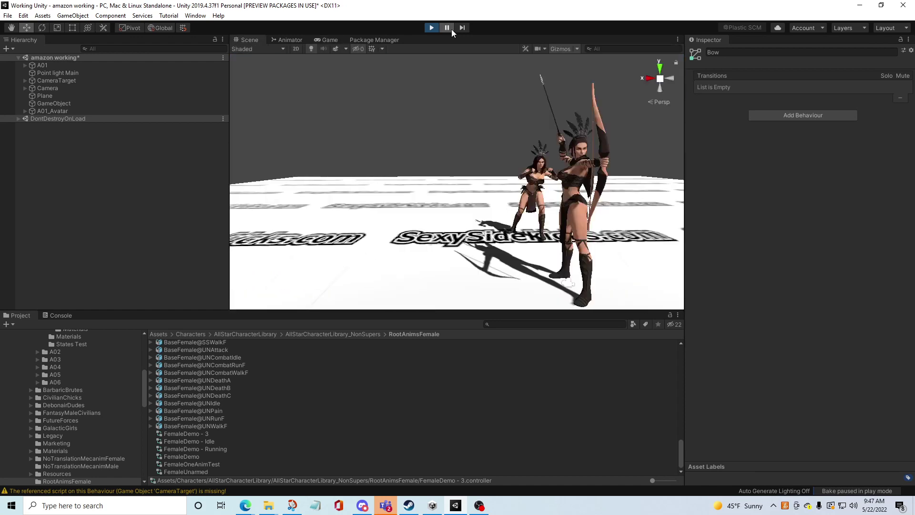
{"action": "left_click", "coordinate": [447, 28]}
{"action": "left_click", "coordinate": [447, 28]}
{"action": "left_click", "coordinate": [447, 28]}
{"action": "left_click", "coordinate": [451, 29]}
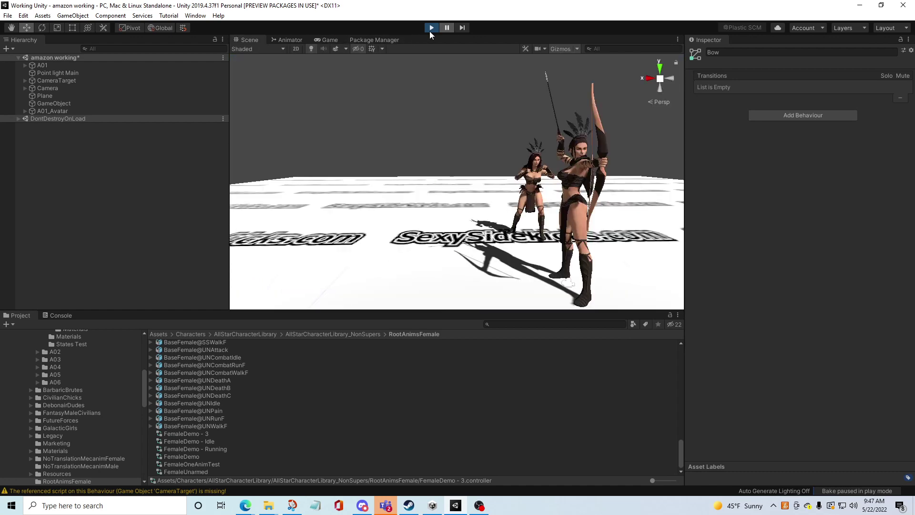
{"action": "left_click", "coordinate": [451, 28]}
{"action": "left_click", "coordinate": [451, 28]}
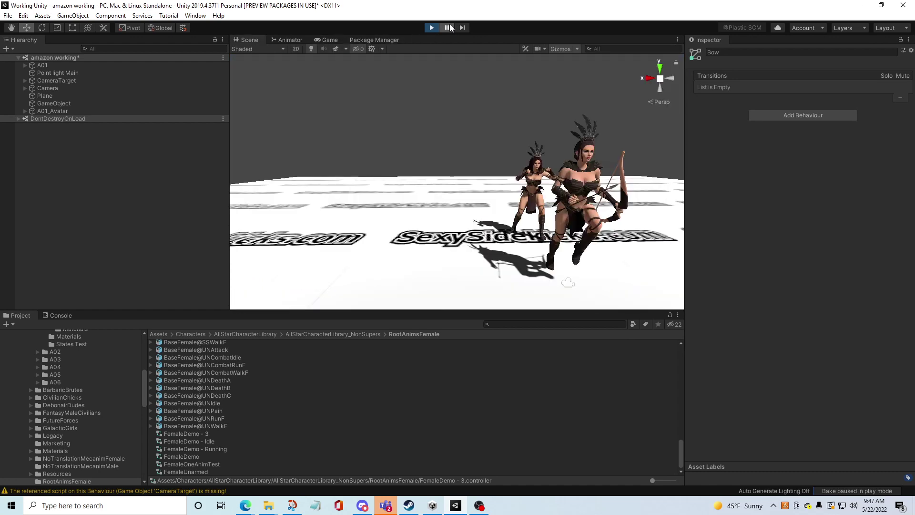
{"action": "left_click", "coordinate": [451, 27]}
{"action": "left_click", "coordinate": [451, 28]}
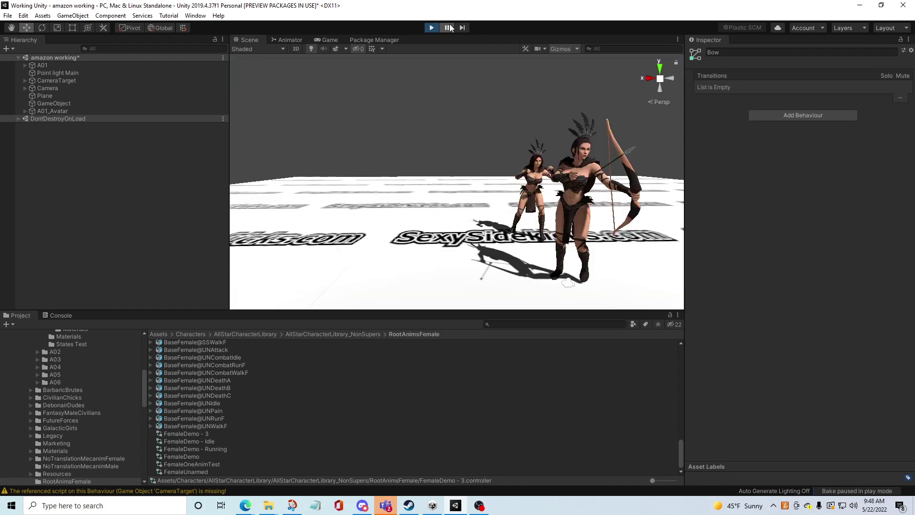
{"action": "left_click", "coordinate": [451, 27]}
{"action": "left_click", "coordinate": [451, 27]}
{"action": "left_click", "coordinate": [451, 28]}
{"action": "left_click", "coordinate": [451, 27]}
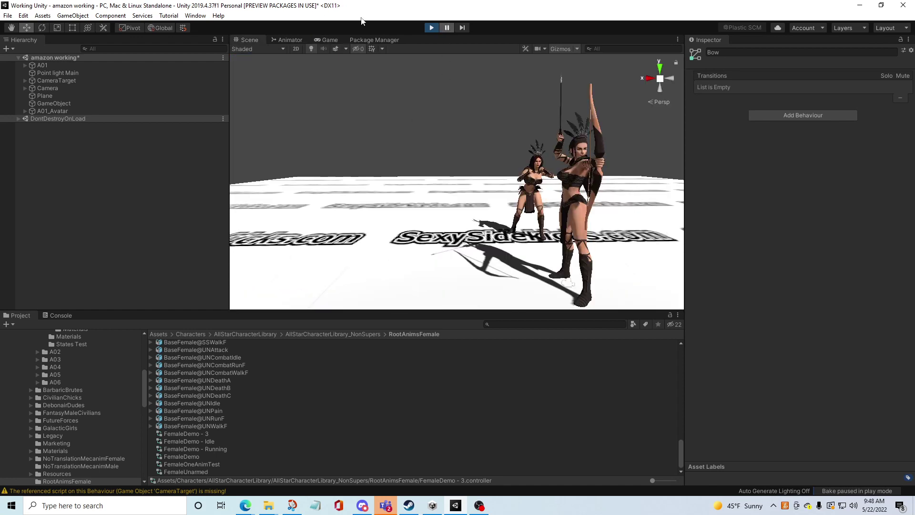
{"action": "left_click", "coordinate": [289, 40]}
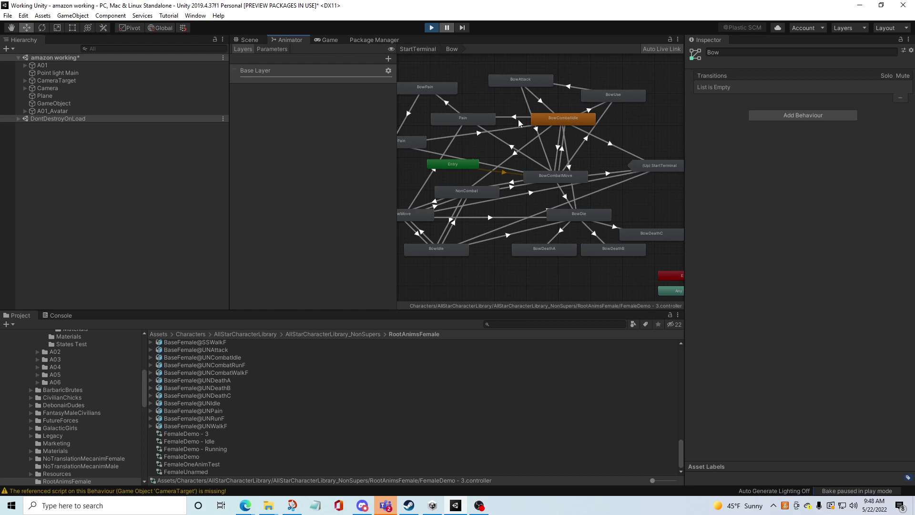
{"action": "left_click", "coordinate": [432, 29]}
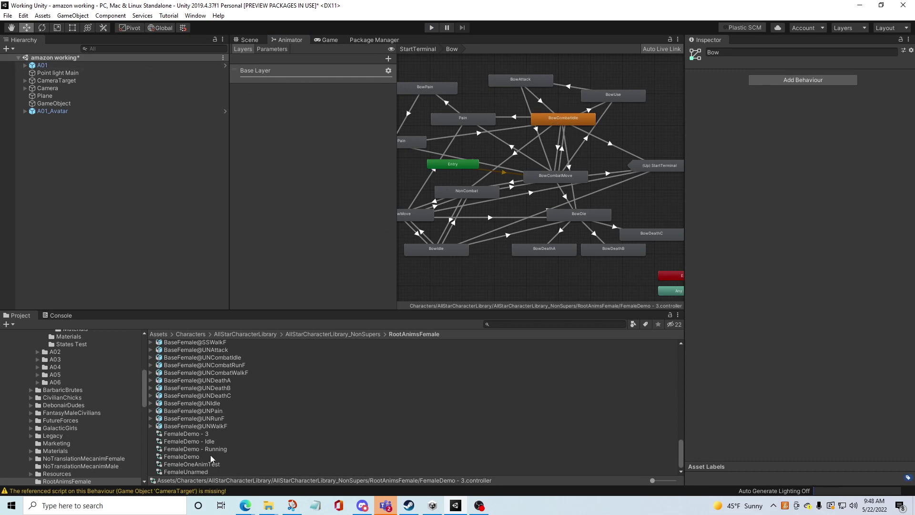
- Set the Speed of the BowCombatIdle state in the FemaleDemo - 3 controller to 0.5
{"action": "left_click", "coordinate": [194, 436]}
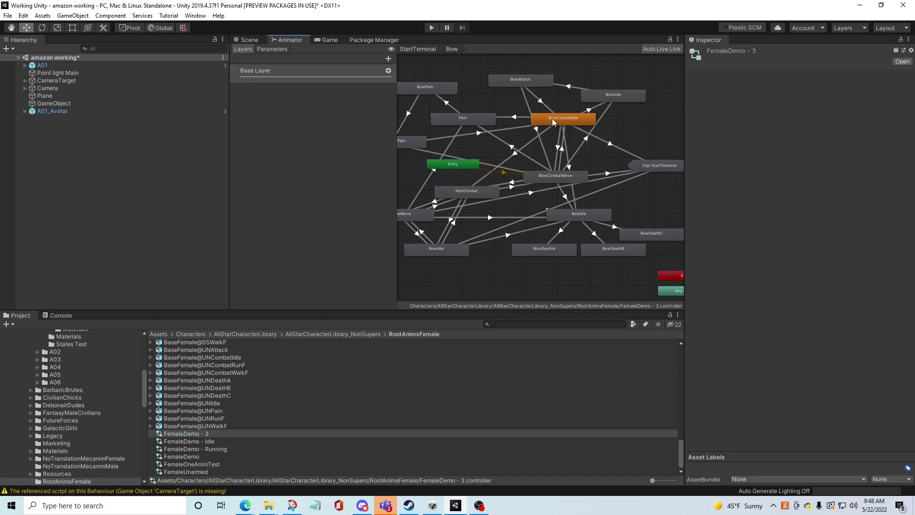
{"action": "double_click", "coordinate": [568, 122]}
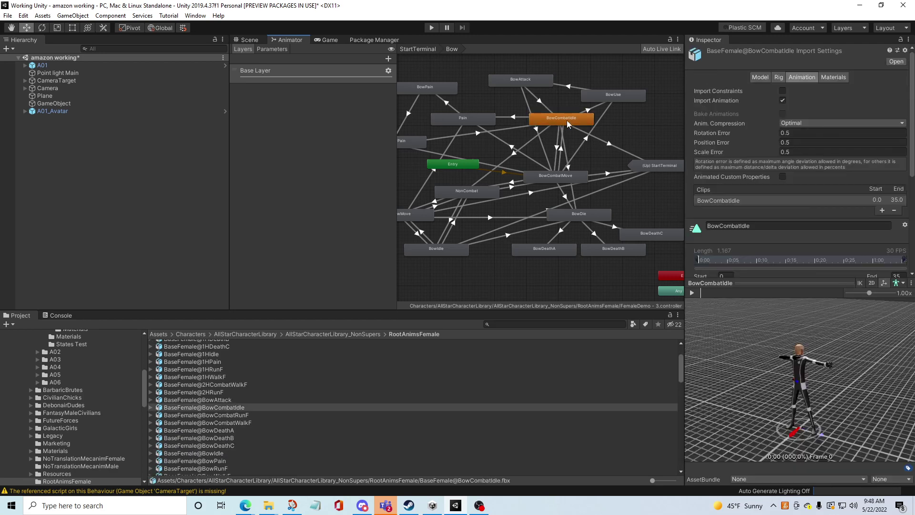
{"action": "left_click", "coordinate": [568, 120]}
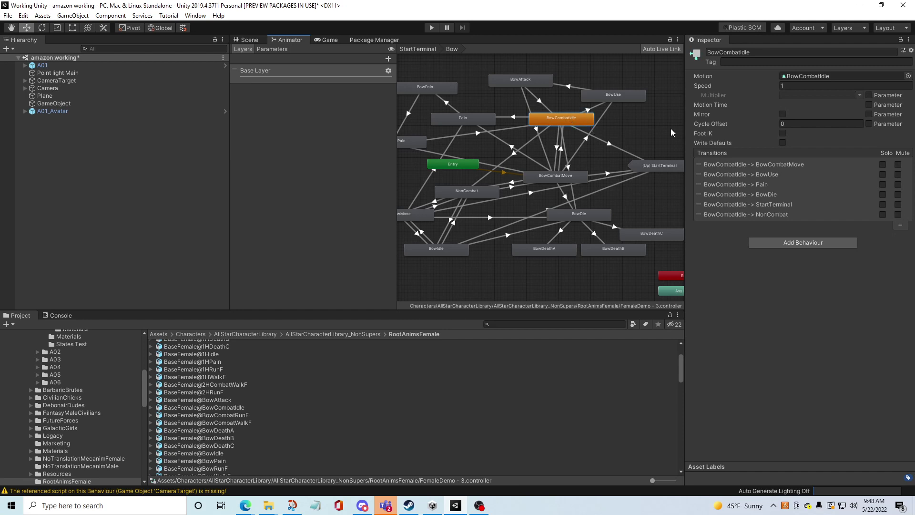
{"action": "left_click", "coordinate": [872, 85]}
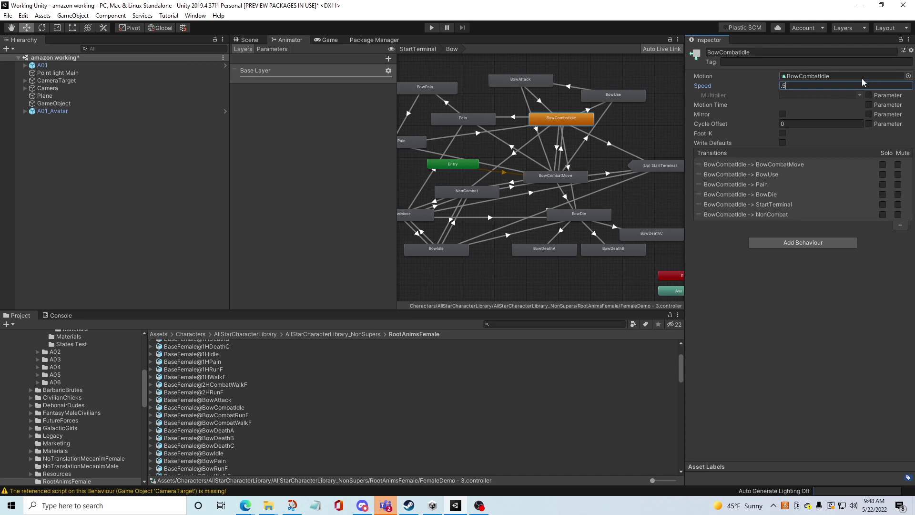
{"action": "left_click", "coordinate": [807, 123]}
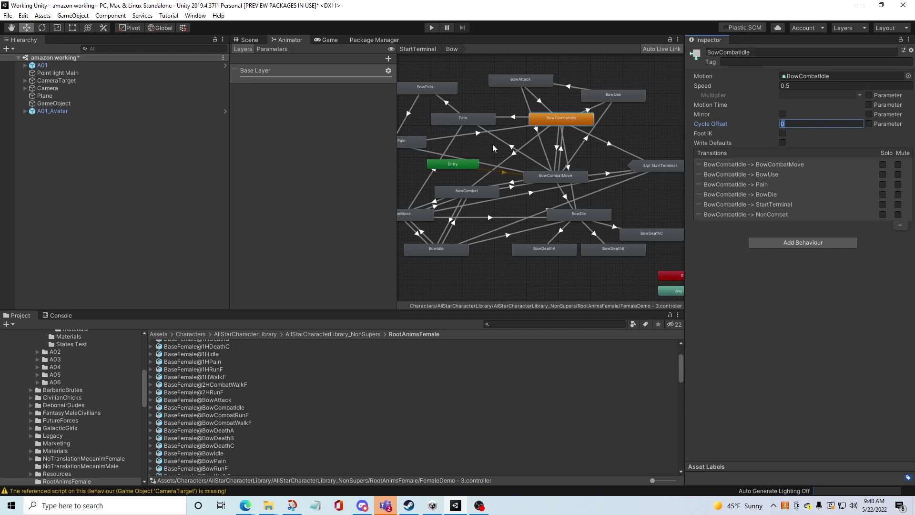
{"action": "middle_click_drag", "start_coordinate": [493, 144], "coordinate": [531, 143]}
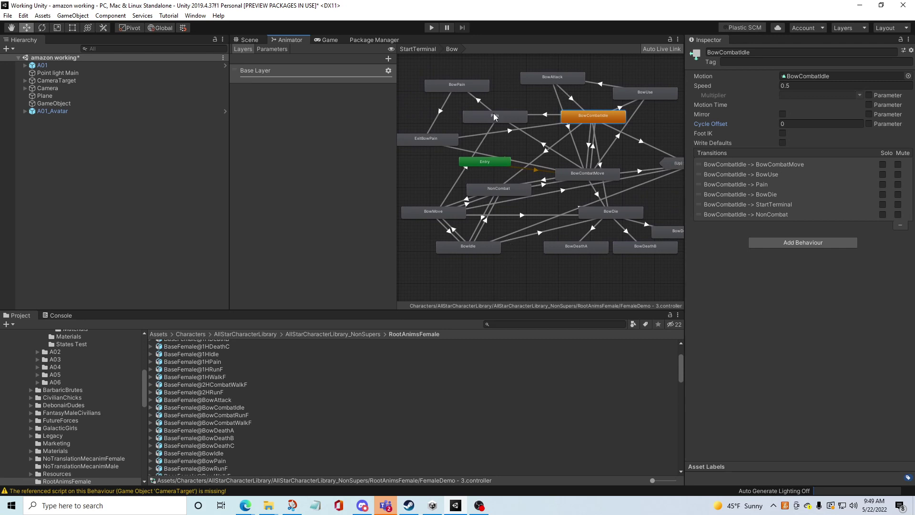
- Play the scene and examine the avatar's bow and arrow poses in the Scene view, pausing and resuming playback several times
{"action": "left_click", "coordinate": [432, 27]}
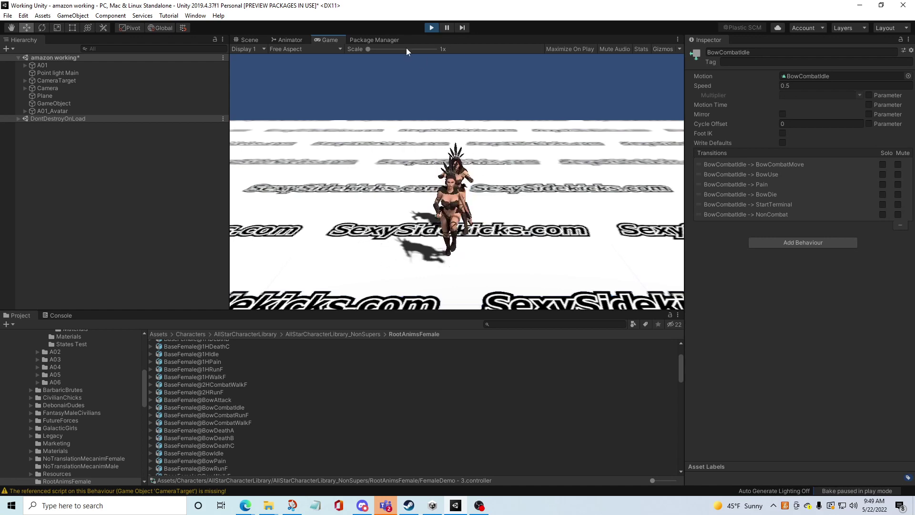
{"action": "left_click", "coordinate": [249, 40]}
{"action": "left_click_drag", "start_coordinate": [286, 74], "coordinate": [458, 132], "text": "alt"}
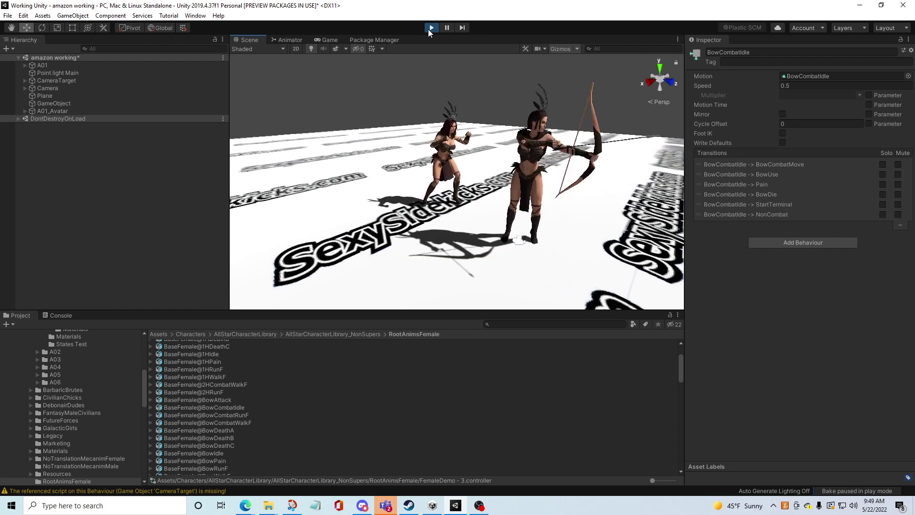
{"action": "left_click", "coordinate": [448, 29]}
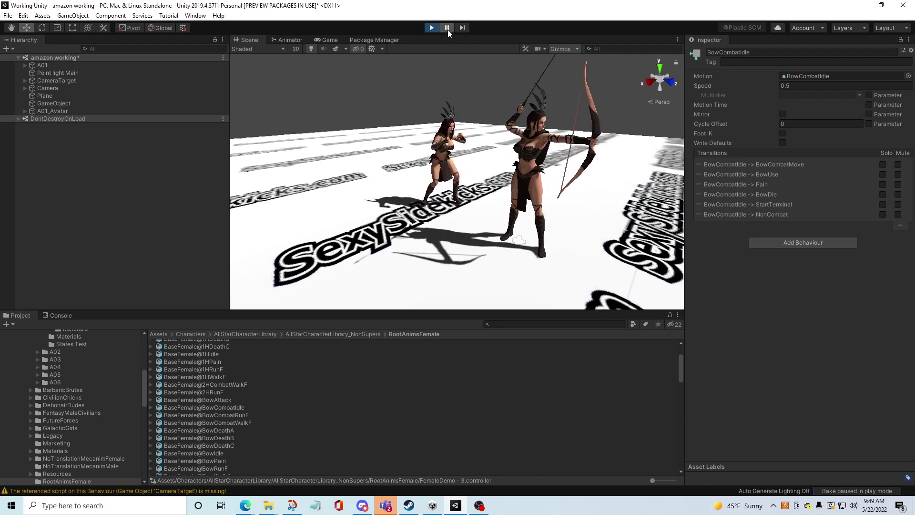
{"action": "left_click", "coordinate": [447, 30]}
{"action": "left_click", "coordinate": [447, 29]}
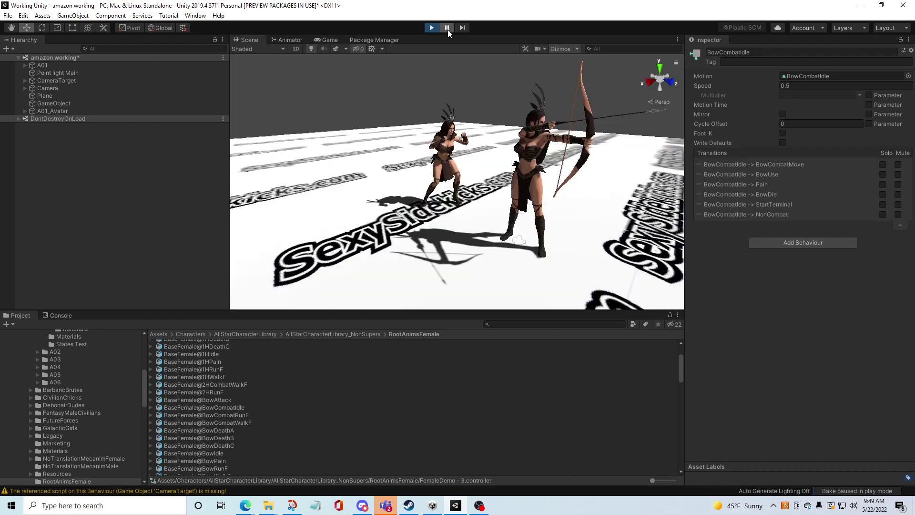
{"action": "left_click", "coordinate": [448, 30]}
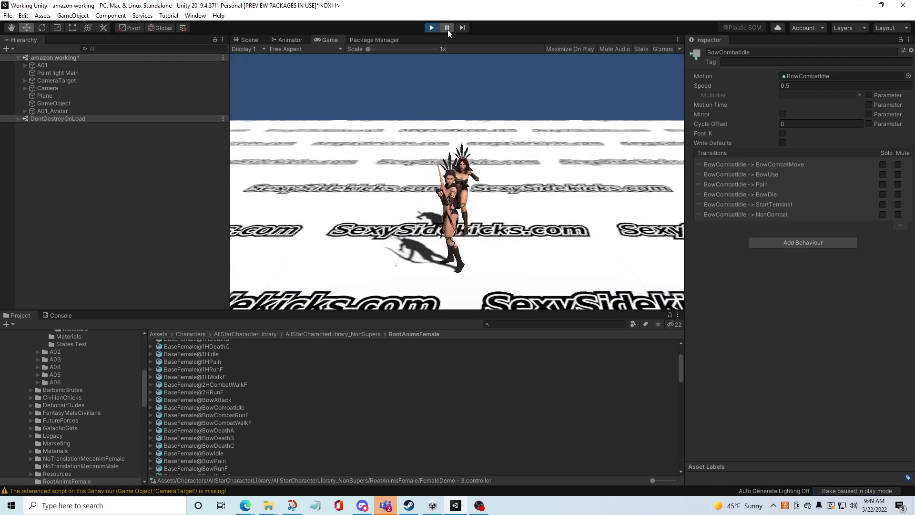
{"action": "left_click", "coordinate": [448, 29]}
{"action": "left_click", "coordinate": [447, 29]}
{"action": "left_click", "coordinate": [448, 29]}
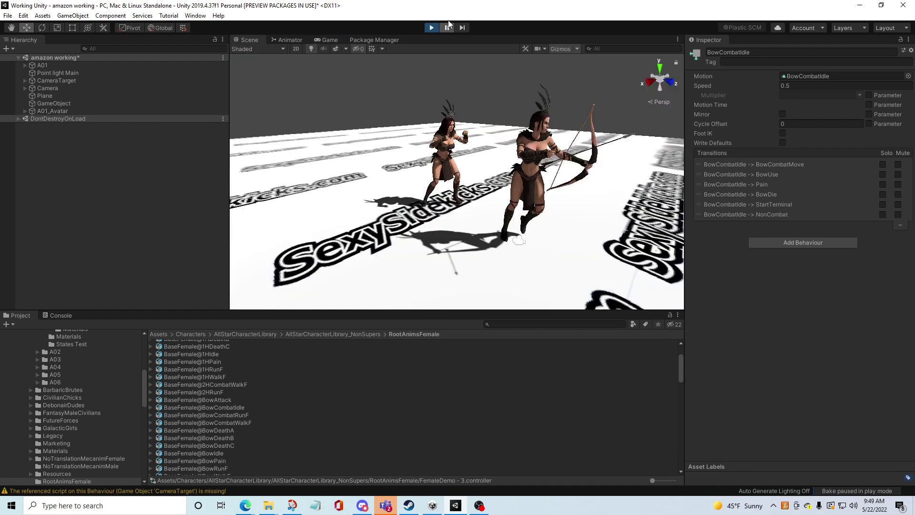
{"action": "left_click", "coordinate": [446, 30]}
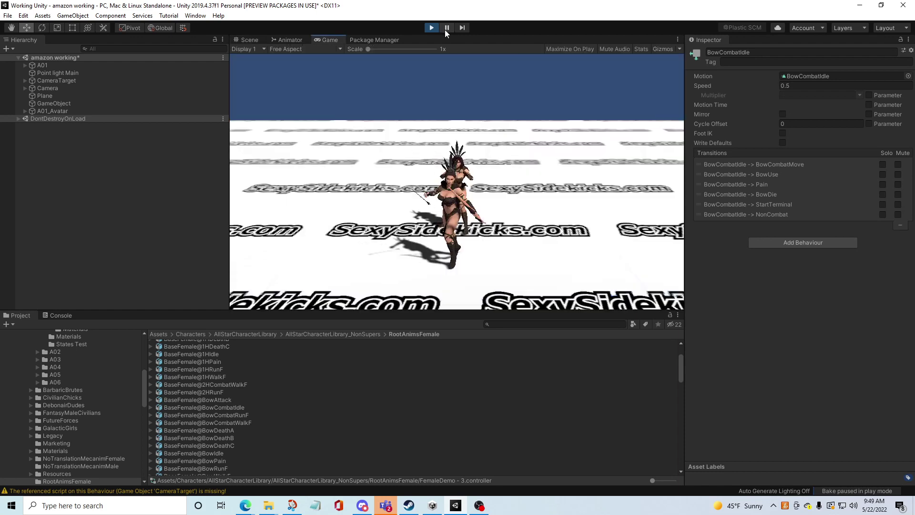
- Set the Speed of the BowCombatIdle state to 0.01 during playback and watch the avatar in the Scene view
{"action": "left_click", "coordinate": [296, 42]}
{"action": "left_click", "coordinate": [801, 85]}
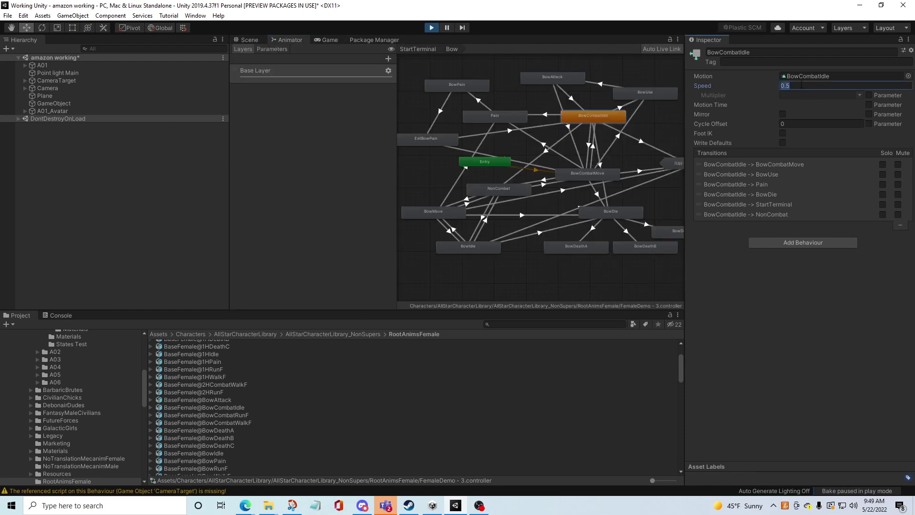
{"action": "key", "text": "BackSpace"}
{"action": "key", "text": "Tab"}
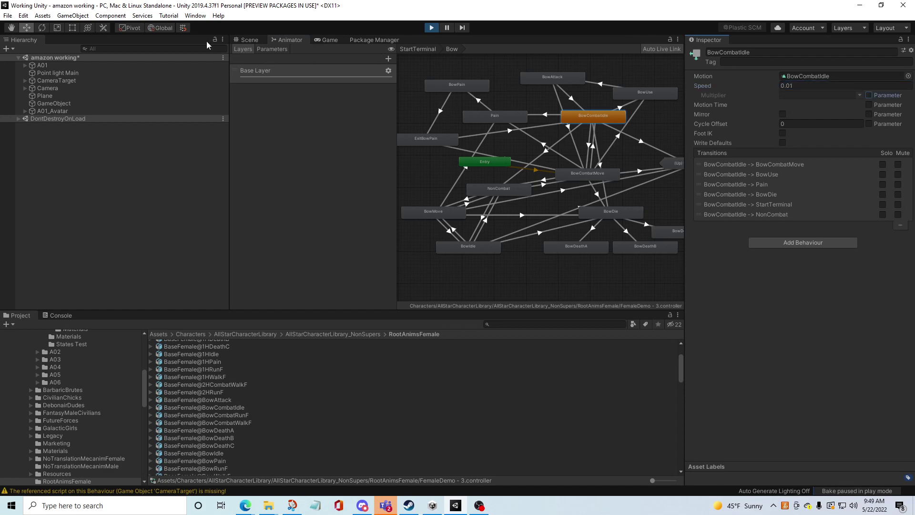
{"action": "left_click", "coordinate": [244, 39]}
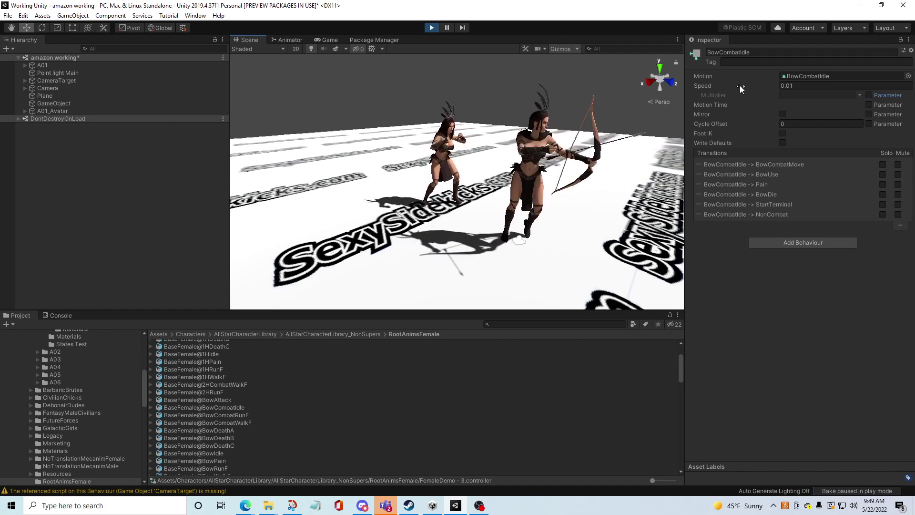
- Try slower Speed values of 0.001 and 0.00001 on the BowCombatIdle state while the scene plays
{"action": "left_click", "coordinate": [807, 86]}
{"action": "key", "text": "BackSpace"}
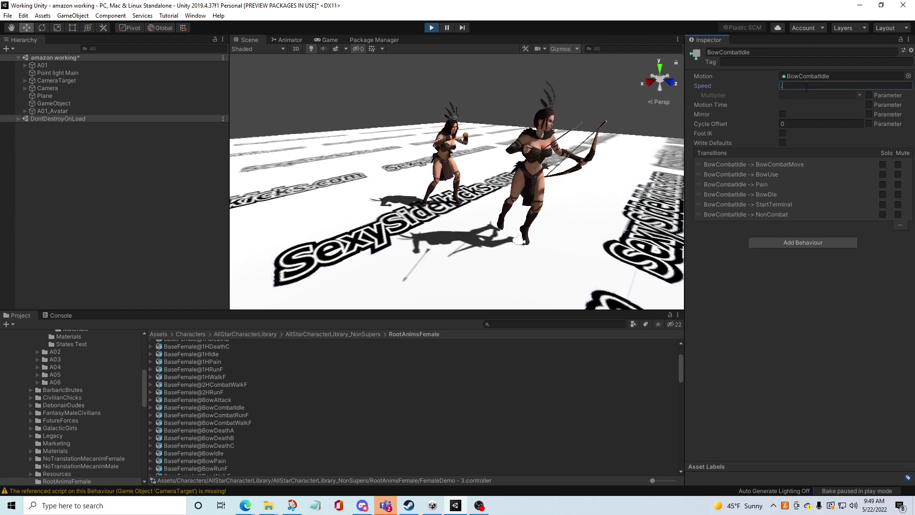
{"action": "type", "text": "0.001"}
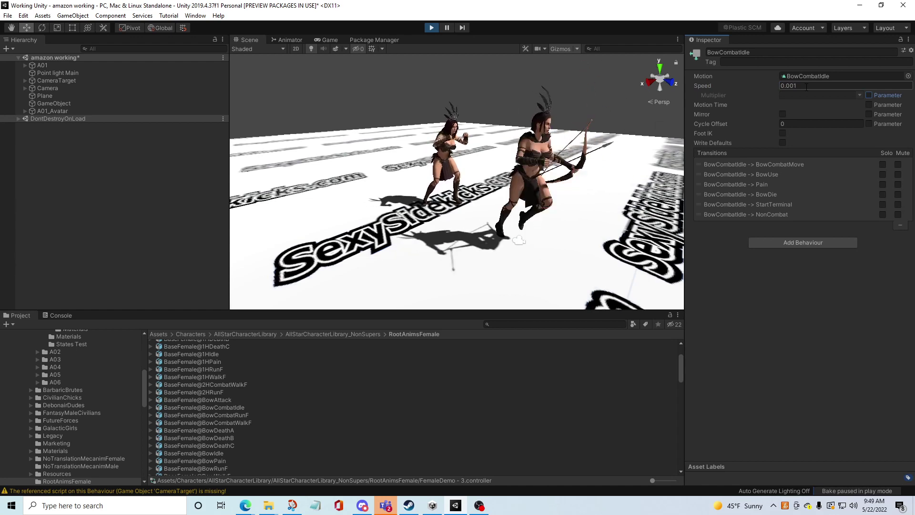
{"action": "left_click", "coordinate": [807, 86]}
{"action": "type", "text": ".00001"}
{"action": "key", "text": "Return"}
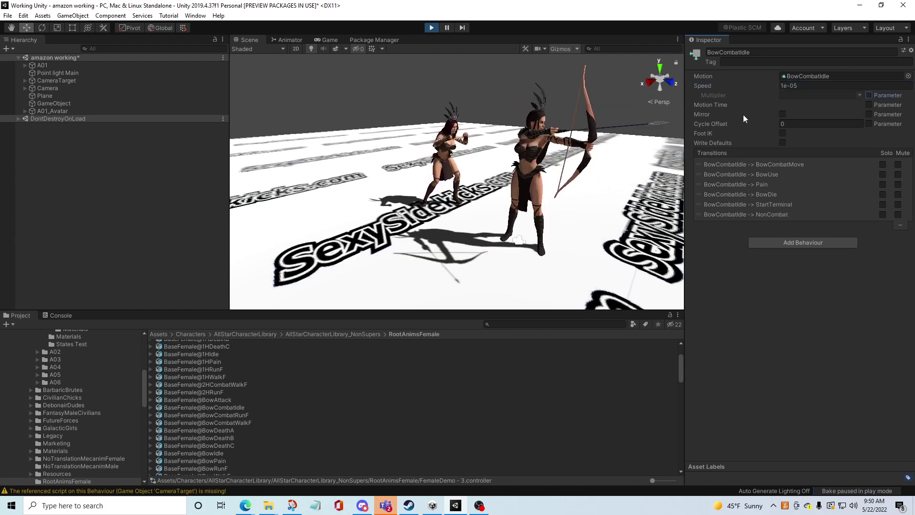
- Set the BowCombatIdle state's Speed back to 0.01 and stop playback
{"action": "left_click", "coordinate": [808, 86]}
{"action": "type", "text": "0.01"}
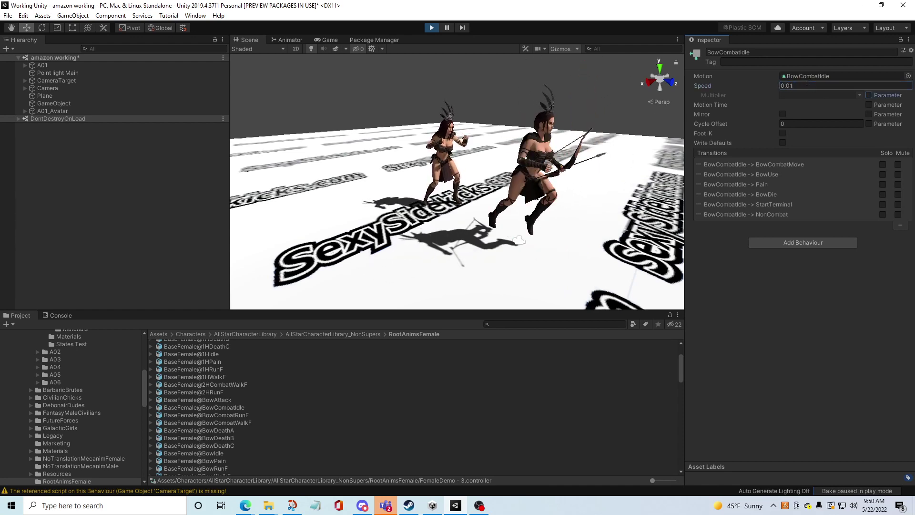
{"action": "key", "text": "Return"}
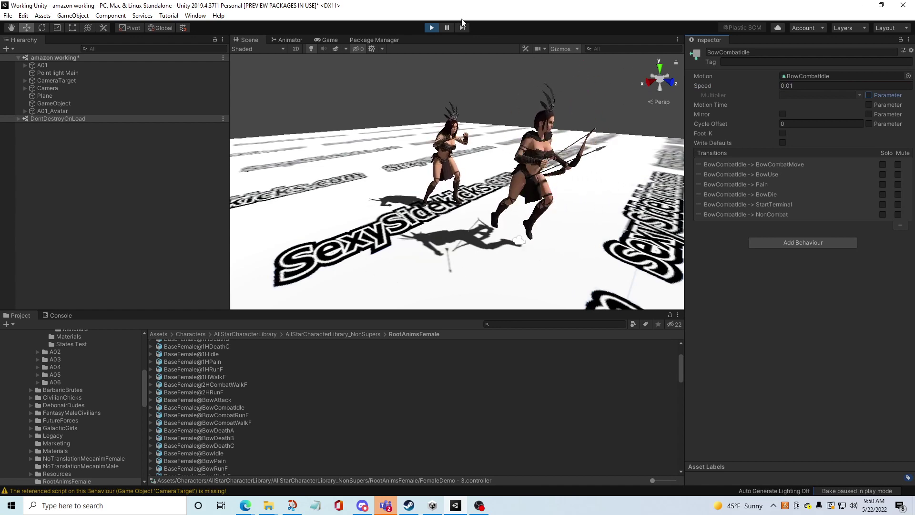
{"action": "left_click", "coordinate": [431, 27]}
- Open the Bow sub-state machine of A01_Avatar's animator controller and check which controller the avatar is assigned
{"action": "left_click", "coordinate": [62, 114]}
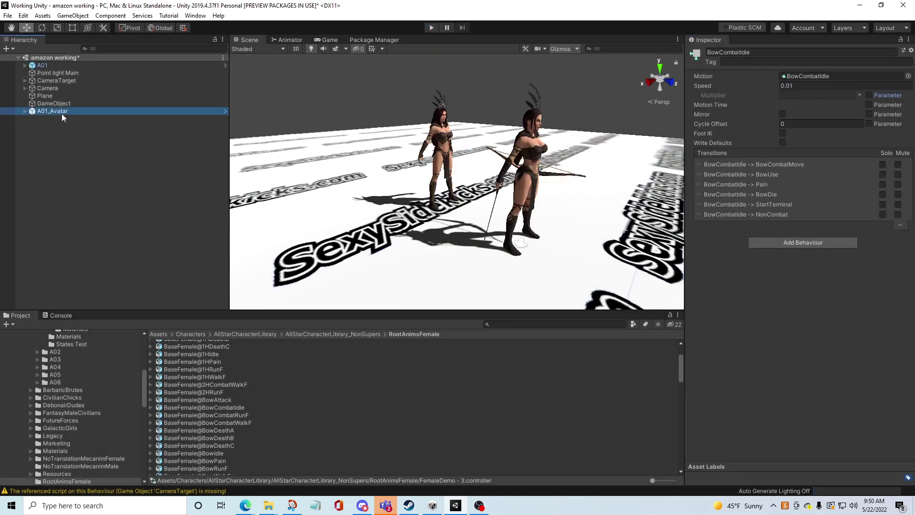
{"action": "left_click", "coordinate": [296, 41]}
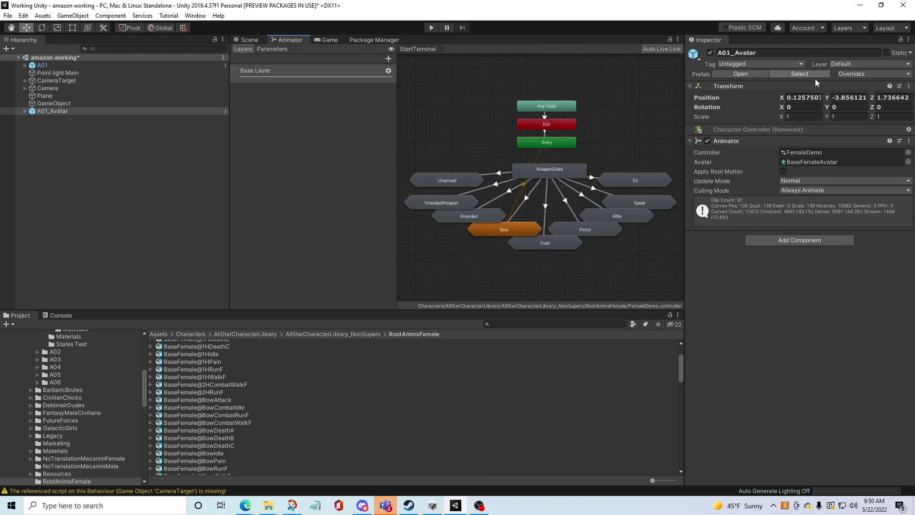
{"action": "double_click", "coordinate": [519, 232]}
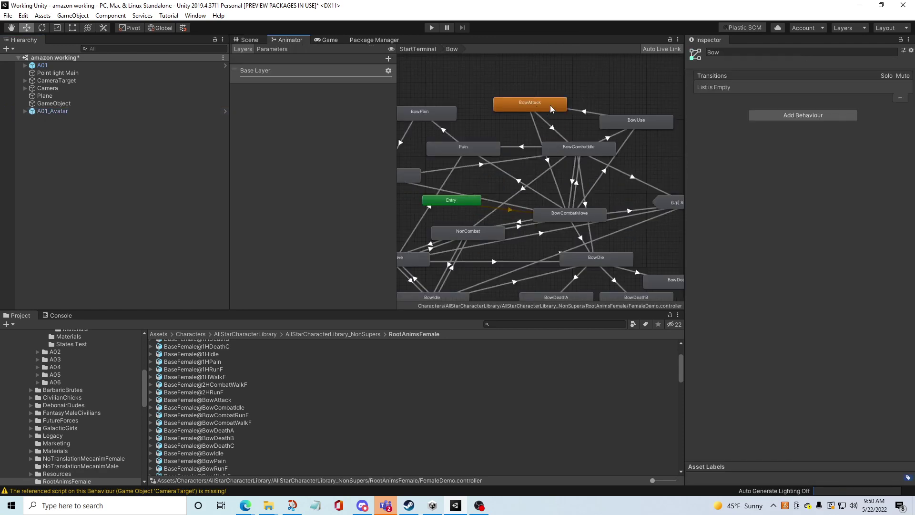
{"action": "scroll", "coordinate": [608, 243], "scroll_direction": "down", "scroll_amount": 3}
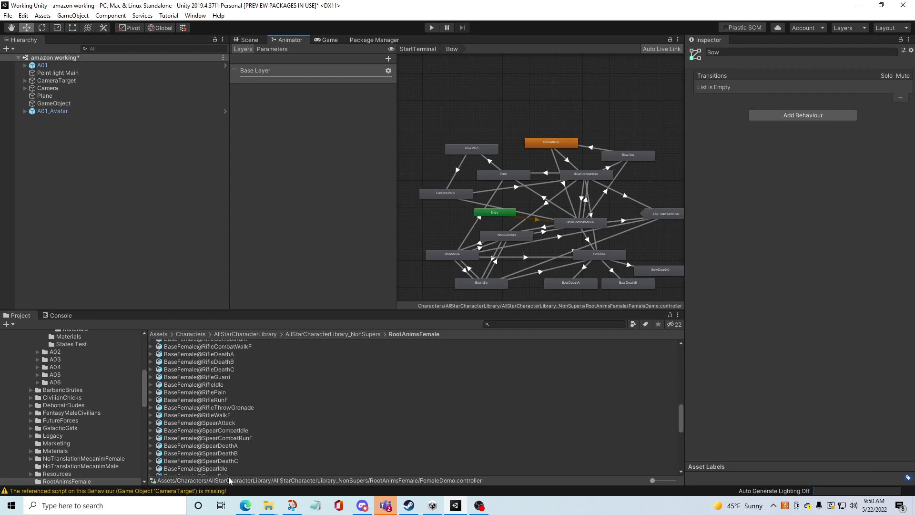
{"action": "scroll", "coordinate": [217, 451], "scroll_direction": "down", "scroll_amount": 10}
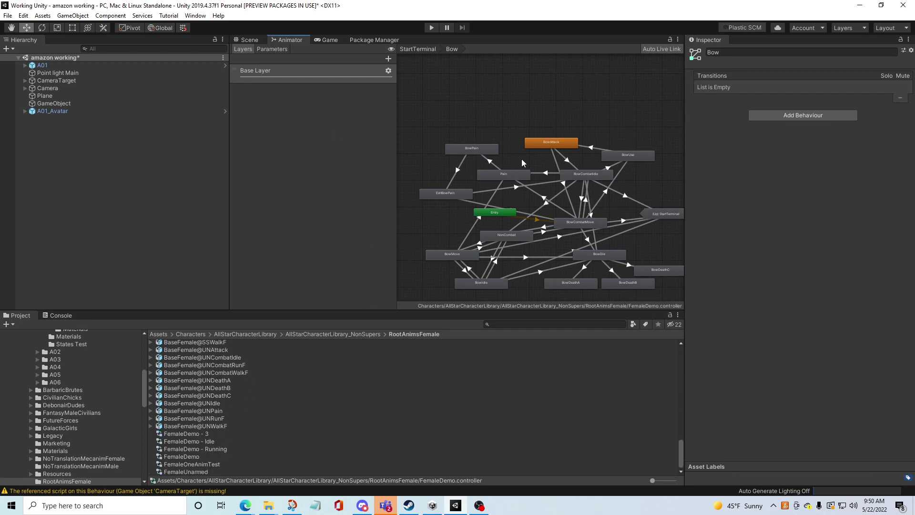
{"action": "left_click", "coordinate": [78, 112]}
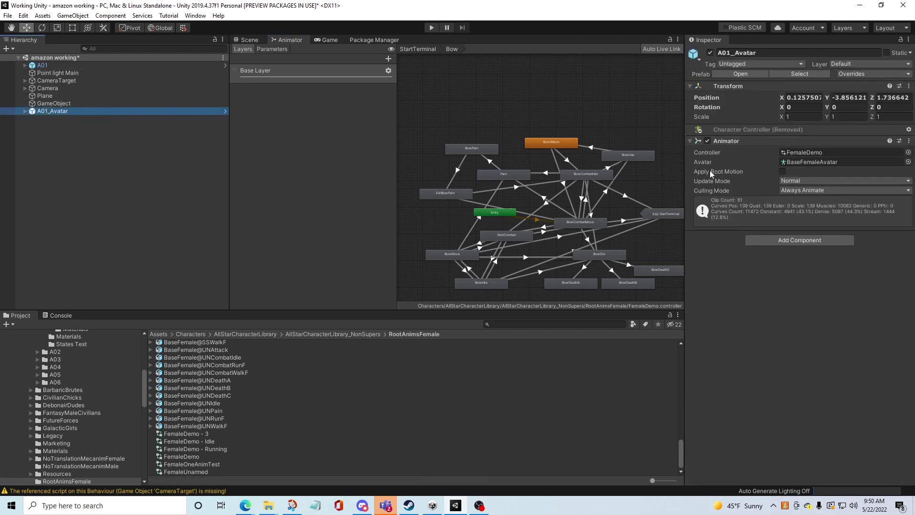
- Set the Speed of the BowAttack state in the FemaleDemo controller's Bow sub-state machine to 0.05
{"action": "scroll", "coordinate": [477, 212], "scroll_direction": "up", "scroll_amount": 4}
{"action": "middle_click_drag", "start_coordinate": [520, 187], "coordinate": [495, 162]}
{"action": "left_click", "coordinate": [540, 76]}
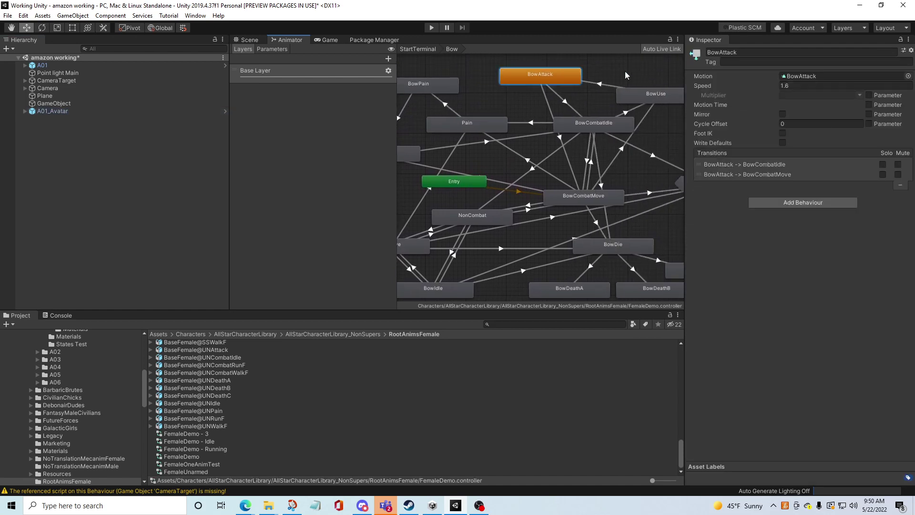
{"action": "left_click", "coordinate": [814, 86]}
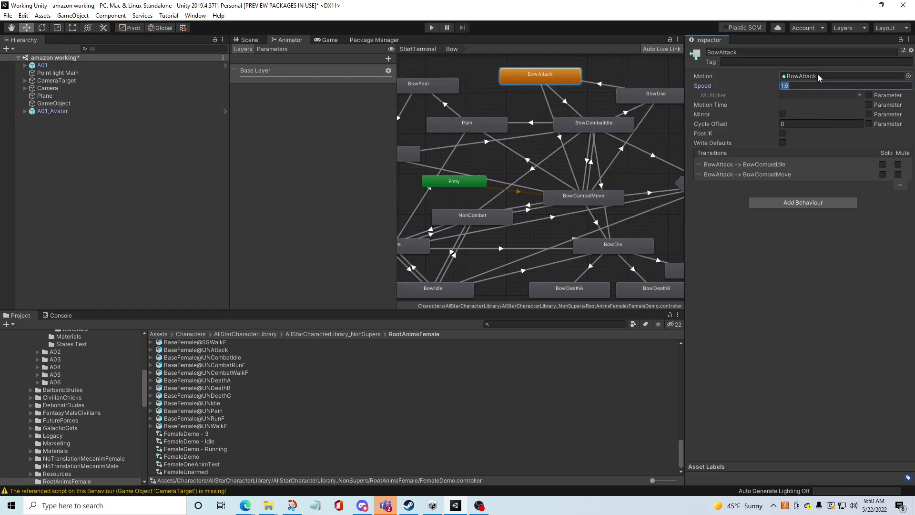
{"action": "type", "text": ".05"}
{"action": "left_click", "coordinate": [626, 79]}
- Play the scene and examine the slowed BowAttack animation in the Scene view, repeatedly pausing and resuming to inspect the arrow's alignment with the bow
{"action": "left_click", "coordinate": [431, 28]}
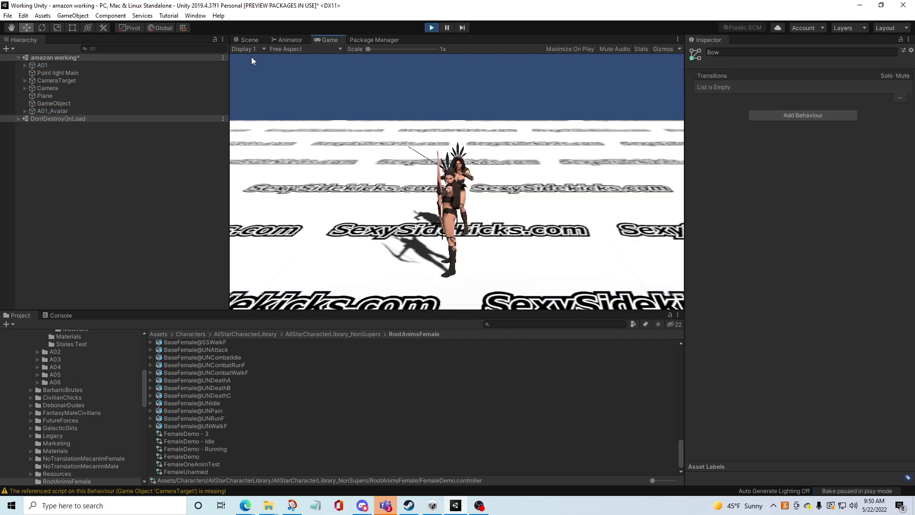
{"action": "left_click", "coordinate": [249, 41]}
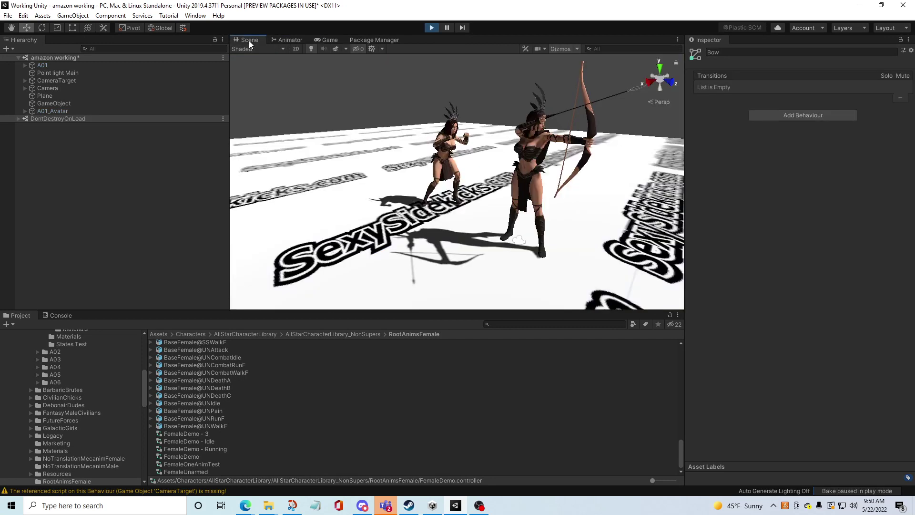
{"action": "left_click", "coordinate": [447, 29]}
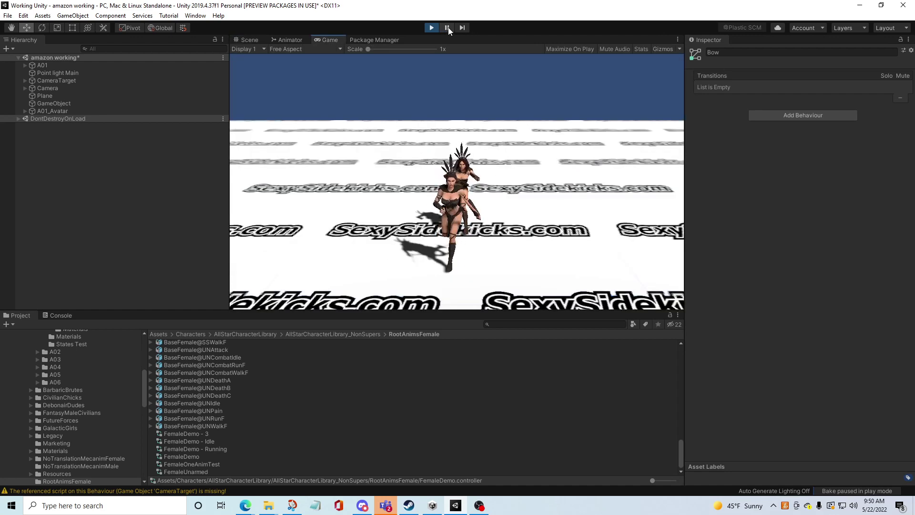
{"action": "left_click", "coordinate": [448, 30]}
{"action": "left_click", "coordinate": [448, 29]}
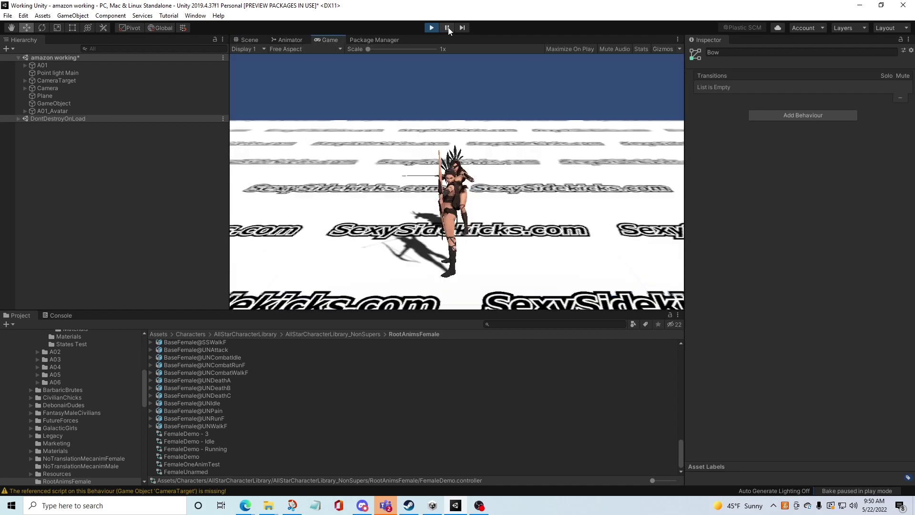
{"action": "left_click", "coordinate": [448, 29]}
{"action": "left_click", "coordinate": [448, 29]}
{"action": "left_click", "coordinate": [448, 29]}
{"action": "left_click", "coordinate": [448, 29]}
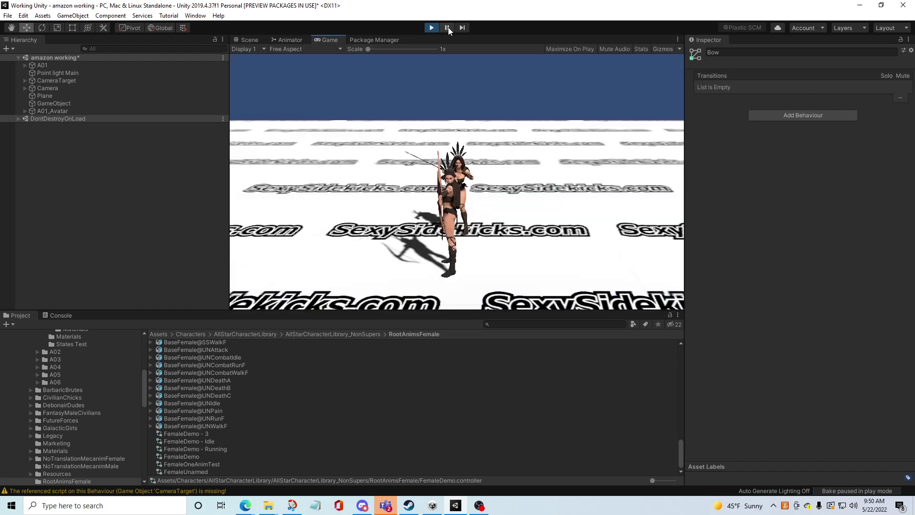
{"action": "left_click", "coordinate": [448, 29]}
{"action": "left_click", "coordinate": [448, 28]}
{"action": "left_click", "coordinate": [448, 28]}
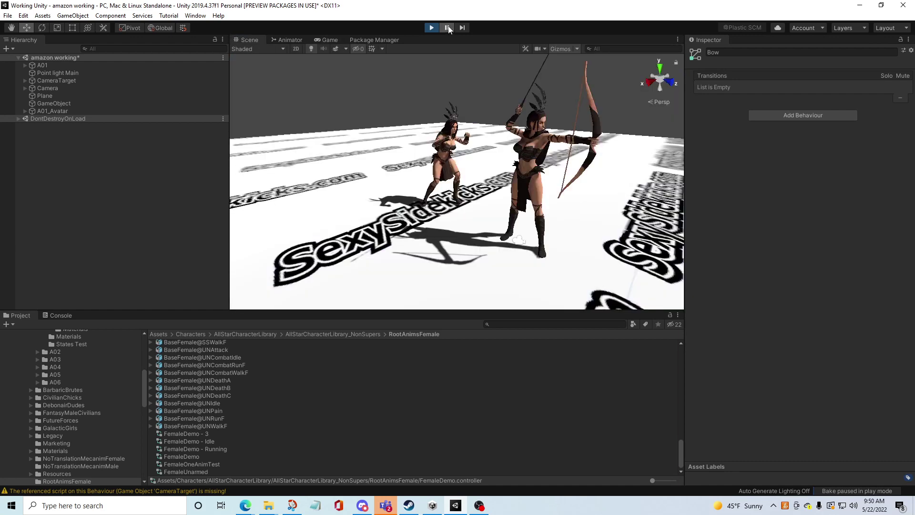
{"action": "left_click", "coordinate": [448, 27]}
{"action": "left_click", "coordinate": [448, 27]}
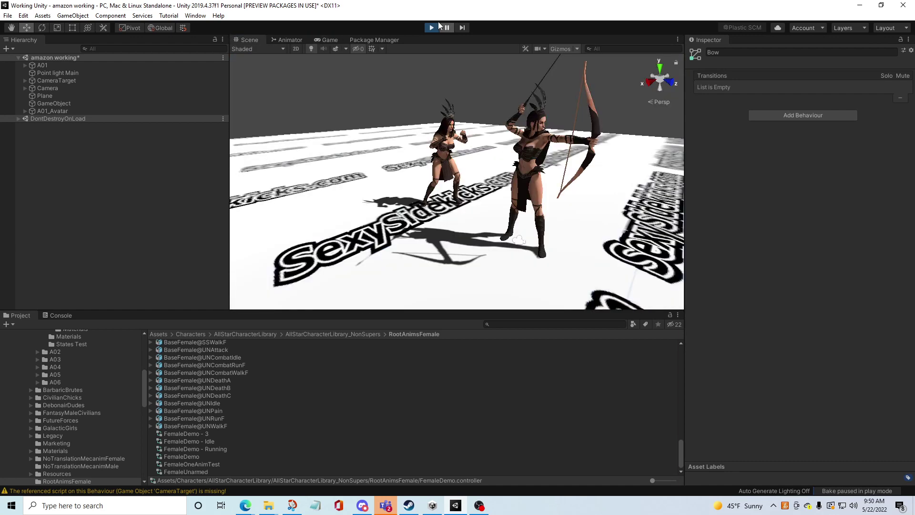
{"action": "left_click", "coordinate": [447, 29]}
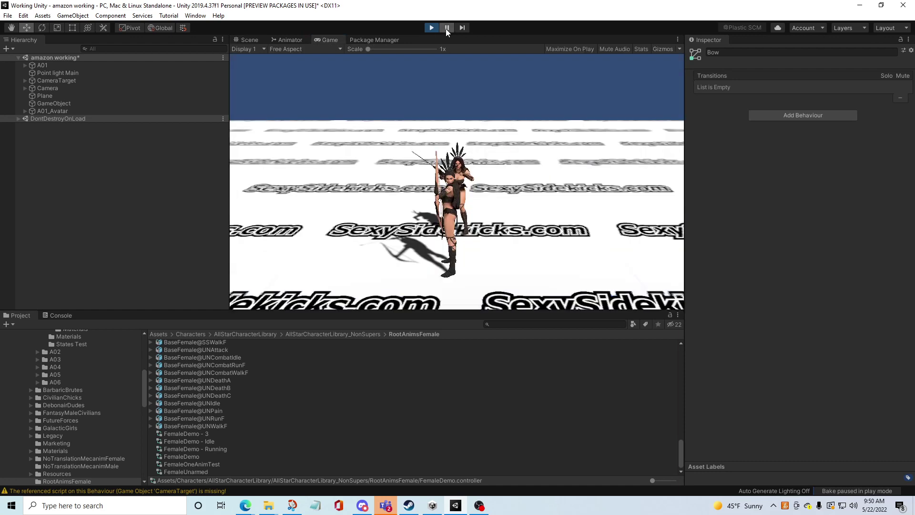
{"action": "left_click", "coordinate": [446, 29]}
{"action": "left_click", "coordinate": [447, 28]}
{"action": "left_click", "coordinate": [447, 29]}
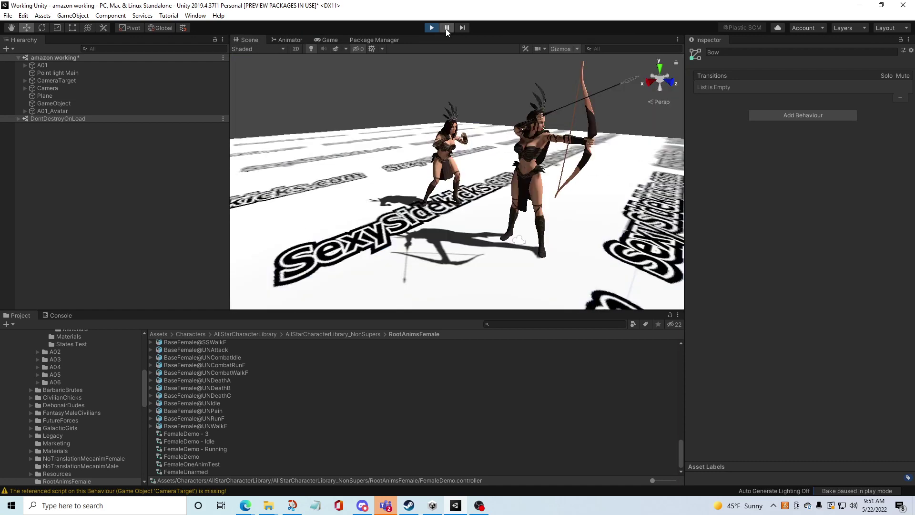
{"action": "left_click", "coordinate": [447, 28]}
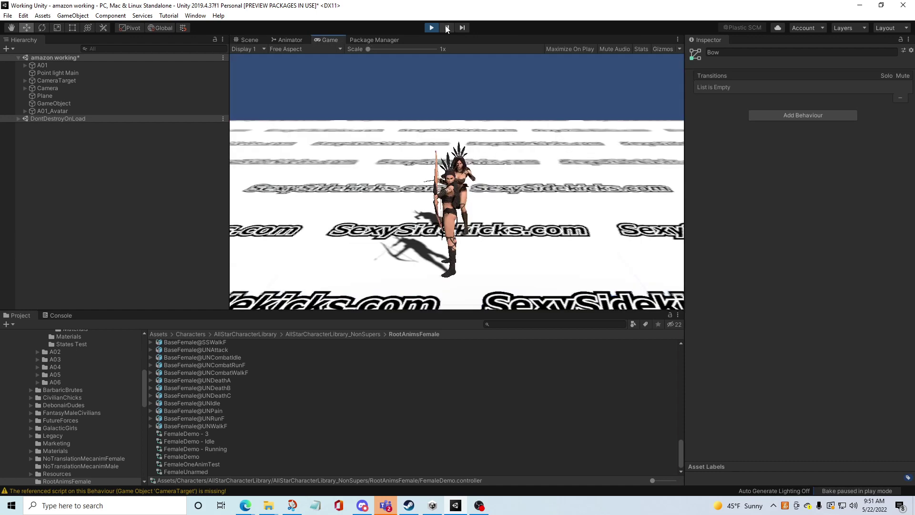
{"action": "left_click", "coordinate": [446, 28]}
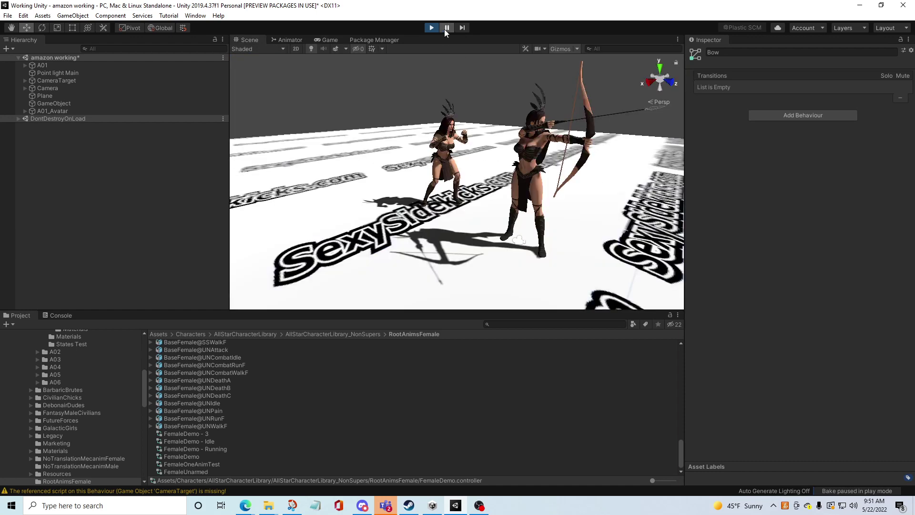
{"action": "left_click", "coordinate": [446, 28]}
{"action": "left_click", "coordinate": [446, 29]}
{"action": "left_click", "coordinate": [447, 29]}
{"action": "left_click", "coordinate": [447, 28]}
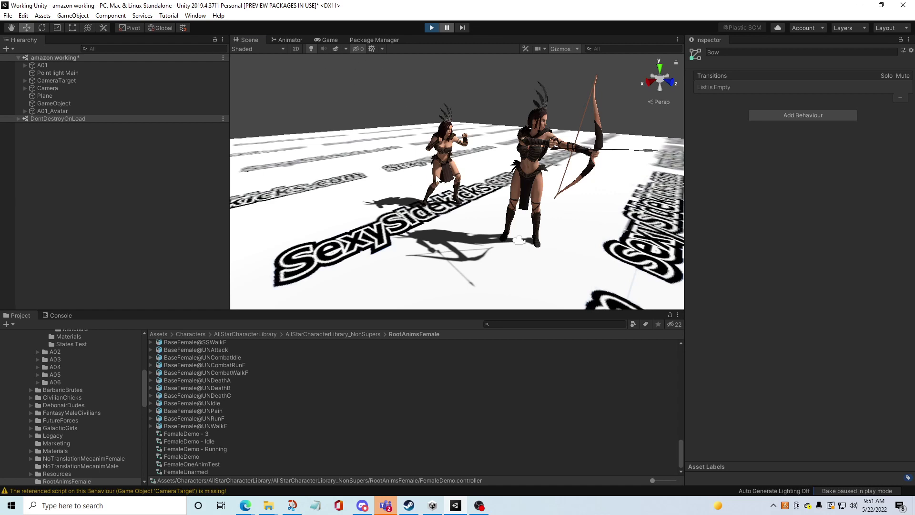
- Check which animator controller the A01 character uses and view that controller's state graph
{"action": "left_click", "coordinate": [432, 175]}
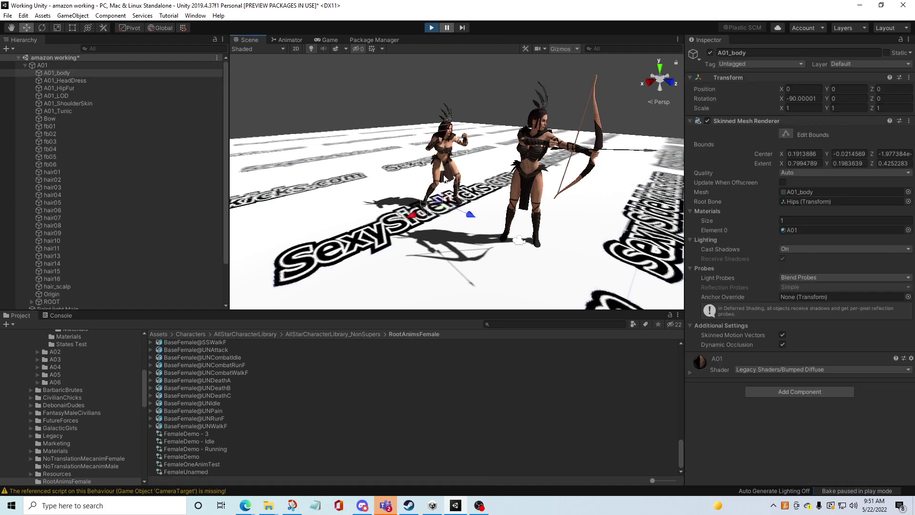
{"action": "left_click", "coordinate": [76, 67]}
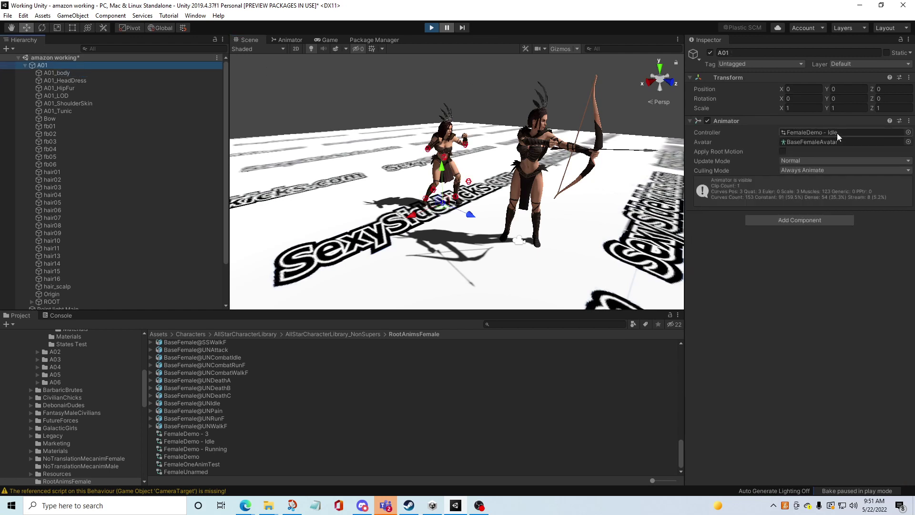
{"action": "left_click", "coordinate": [292, 40]}
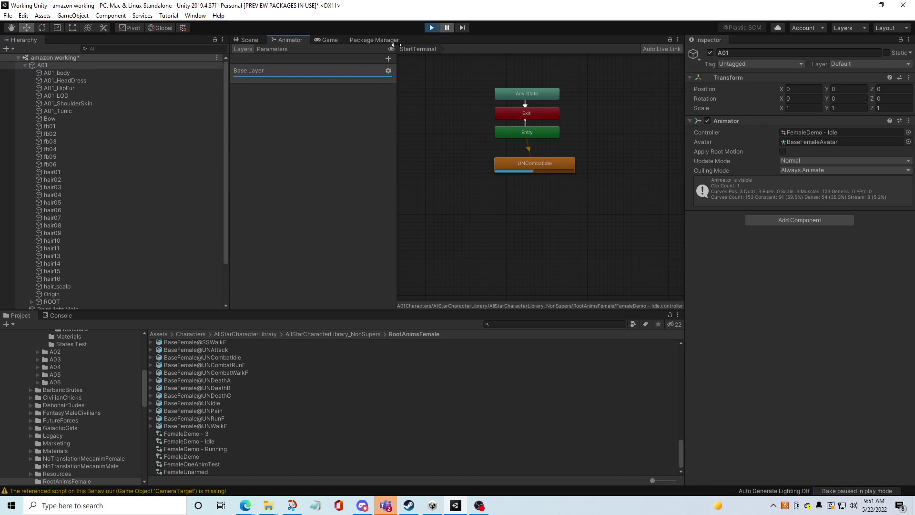
{"action": "left_click", "coordinate": [25, 65]}
- Stop playback and set BowIdle as the layer default state in the Bow sub-state machine of A01_Avatar's FemaleDemo controller
{"action": "left_click", "coordinate": [45, 110]}
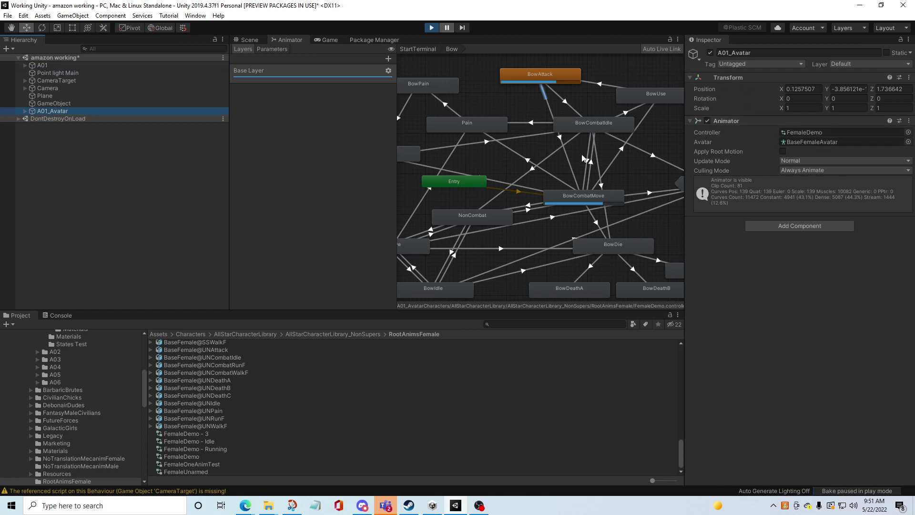
{"action": "middle_click_drag", "start_coordinate": [491, 281], "coordinate": [542, 244]}
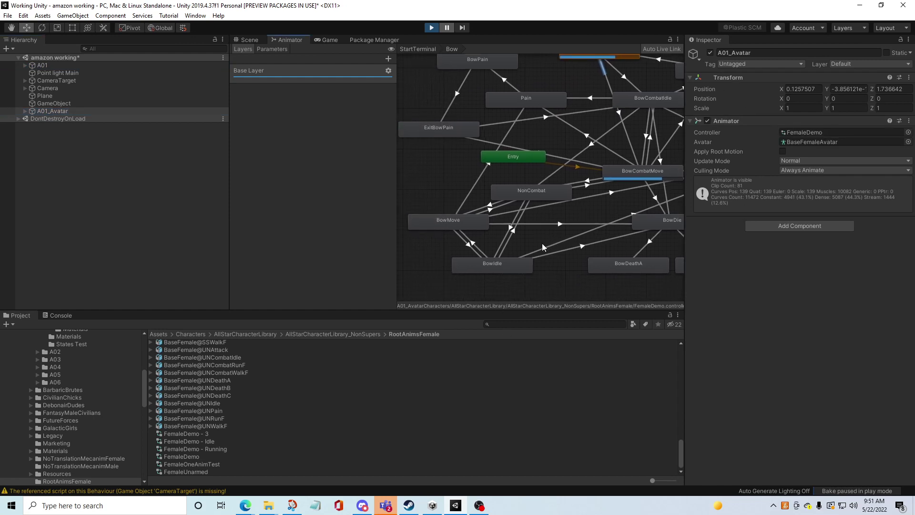
{"action": "left_click", "coordinate": [493, 266]}
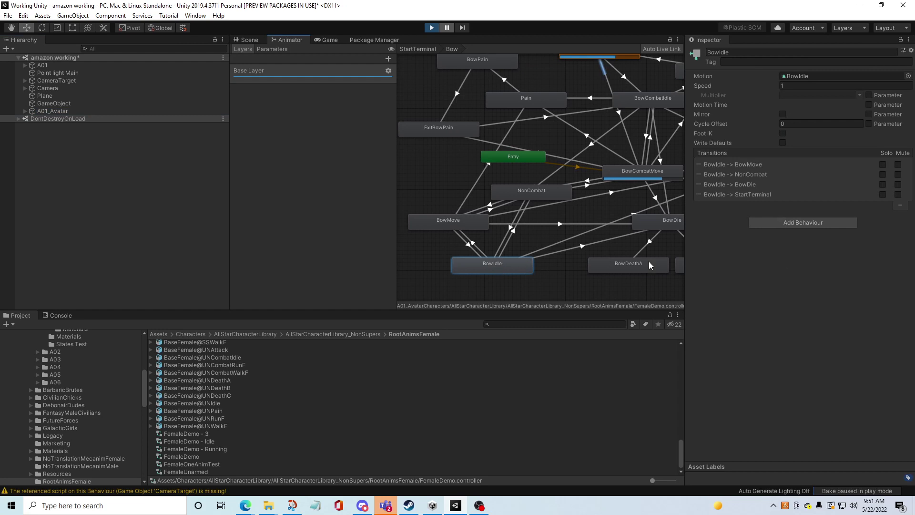
{"action": "right_click", "coordinate": [529, 272]}
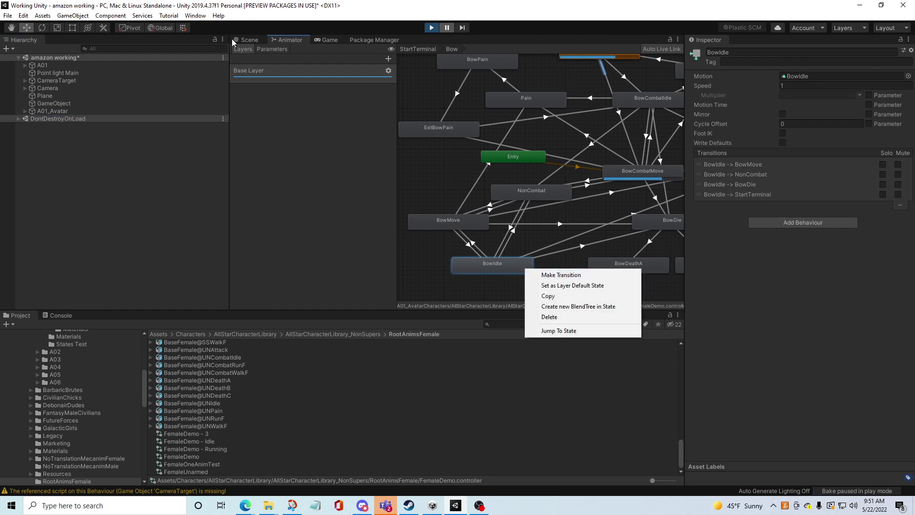
{"action": "left_click", "coordinate": [268, 45]}
{"action": "left_click", "coordinate": [431, 28]}
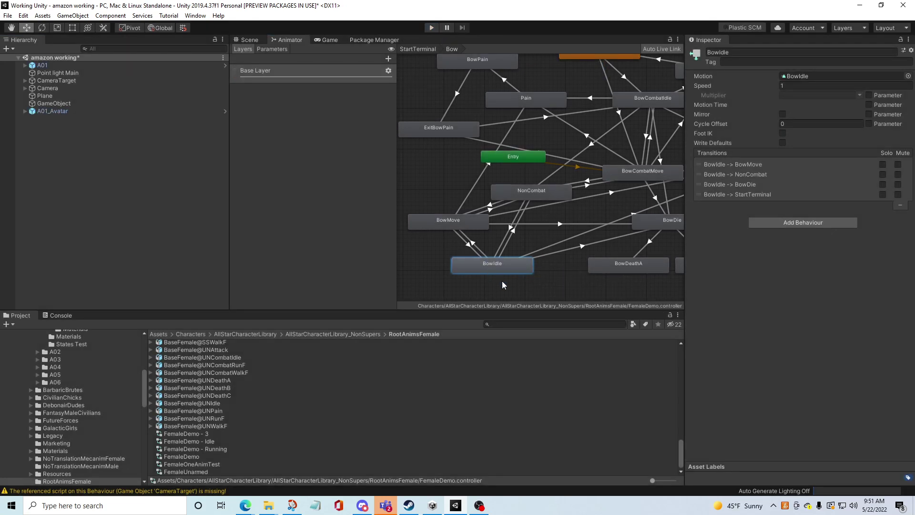
{"action": "right_click", "coordinate": [509, 268]}
{"action": "left_click", "coordinate": [558, 285]}
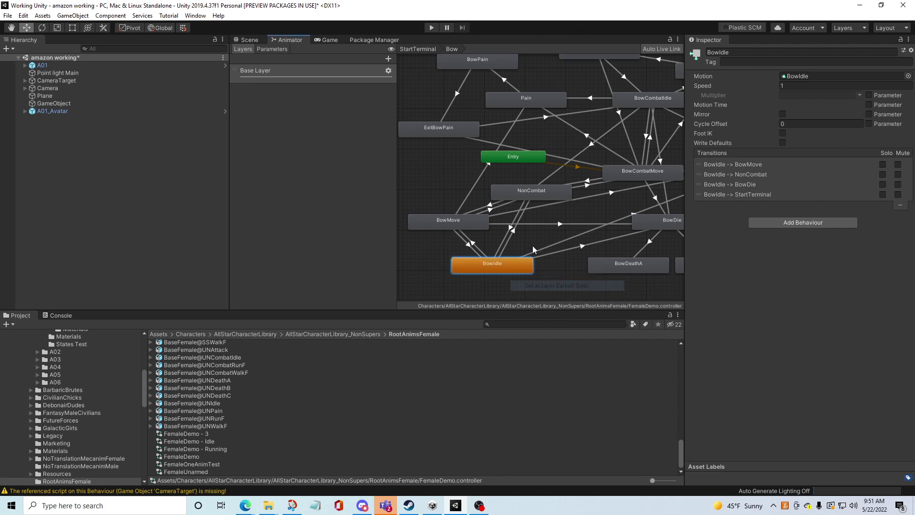
- Play the scene, pause to examine the avatar's BowIdle pose in the Scene view, and stop playback
{"action": "left_click", "coordinate": [249, 39]}
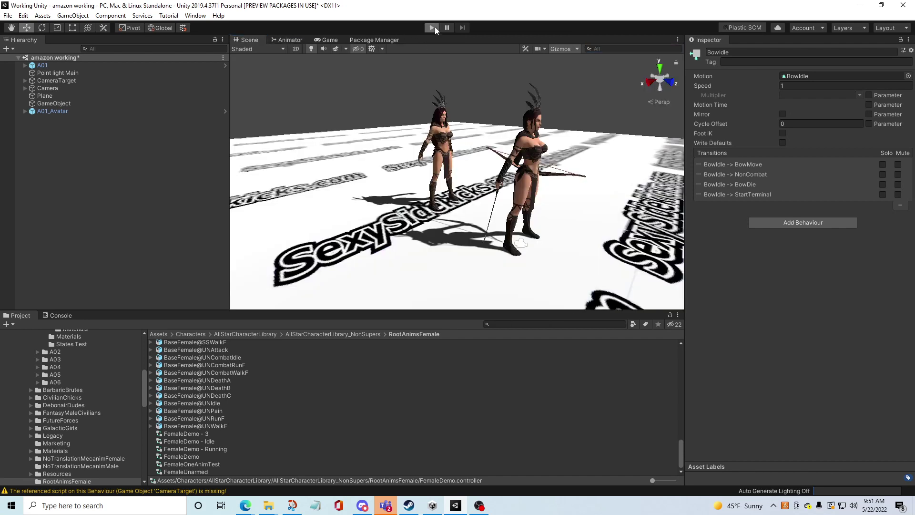
{"action": "left_click", "coordinate": [435, 27]}
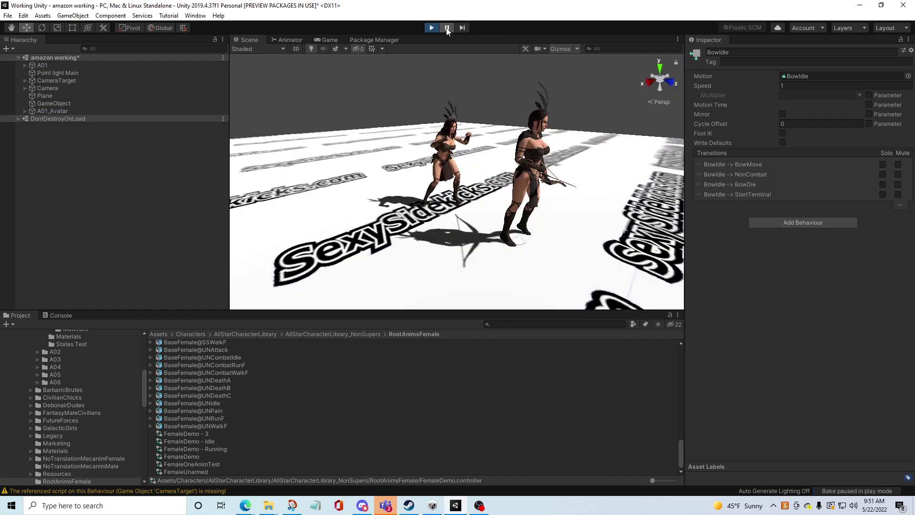
{"action": "middle_click_drag", "start_coordinate": [644, 228], "coordinate": [487, 168]}
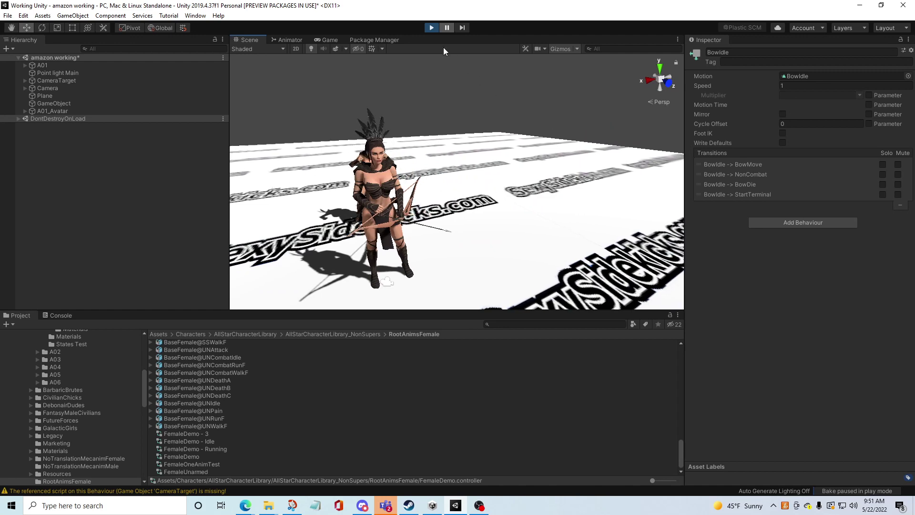
{"action": "left_click", "coordinate": [443, 27]}
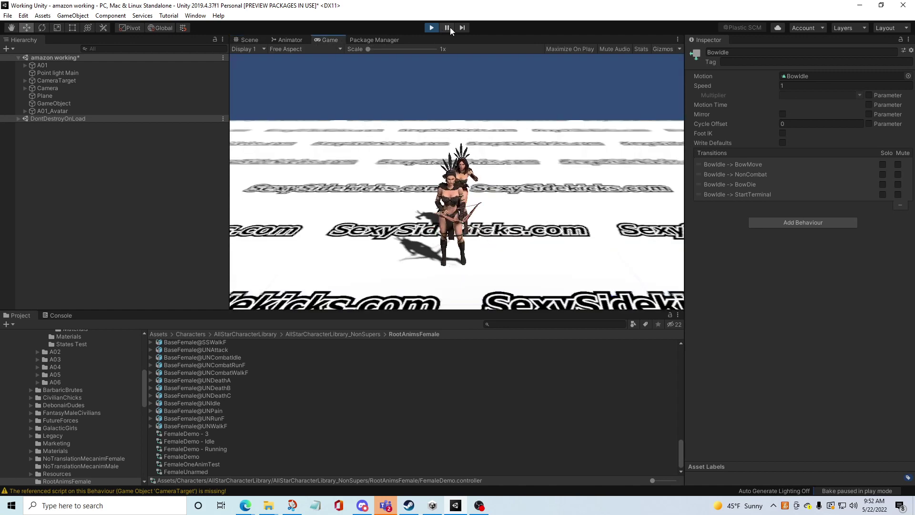
{"action": "left_click", "coordinate": [431, 28]}
- Set BowUse as the layer default state in the FemaleDemo controller's Bow sub-state machine
{"action": "left_click", "coordinate": [284, 39]}
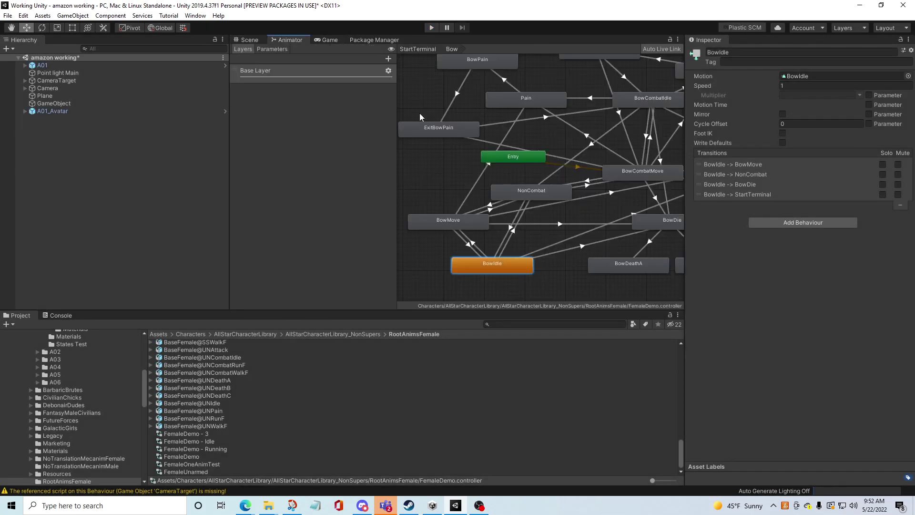
{"action": "middle_click_drag", "start_coordinate": [584, 224], "coordinate": [408, 253]}
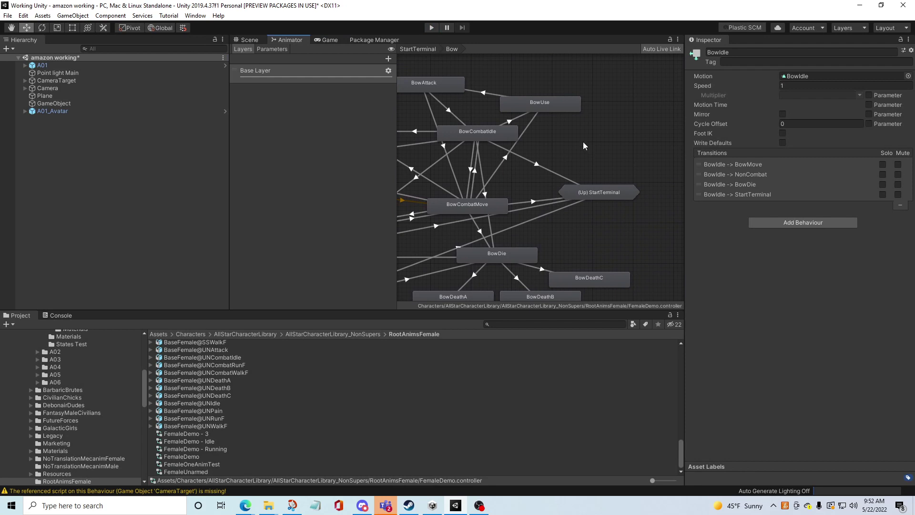
{"action": "middle_click_drag", "start_coordinate": [584, 145], "coordinate": [602, 186]}
{"action": "left_click", "coordinate": [556, 143]}
{"action": "right_click", "coordinate": [559, 143]}
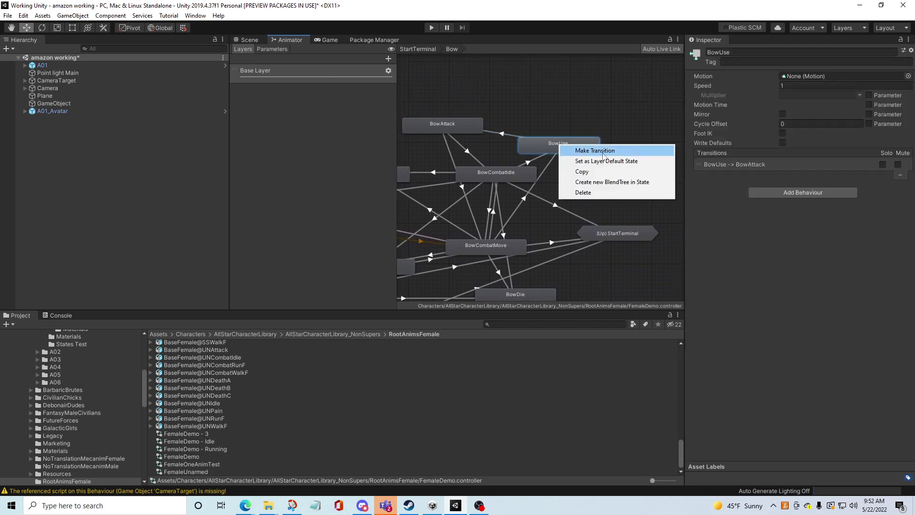
{"action": "left_click", "coordinate": [605, 160]}
- Play the scene, pausing to examine the bow draw and arrow from the avatar's side, and stop playback
{"action": "left_click", "coordinate": [252, 40]}
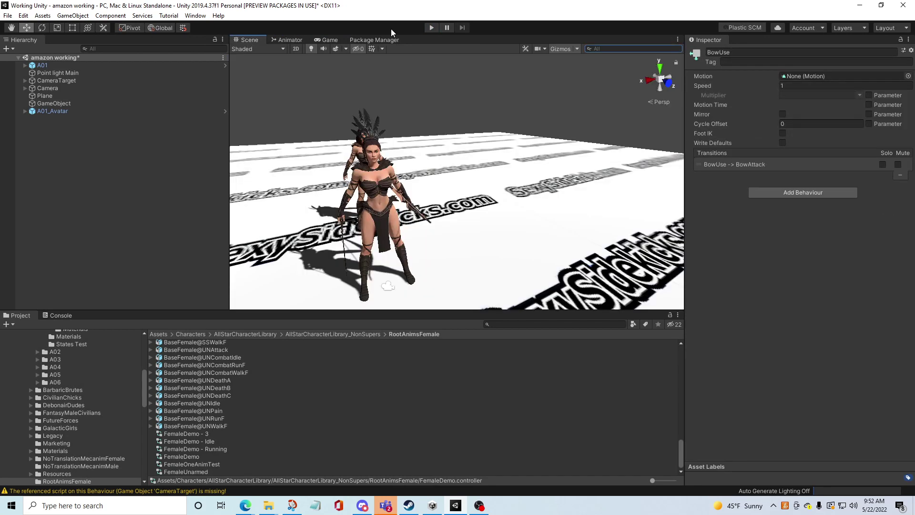
{"action": "left_click", "coordinate": [431, 27]}
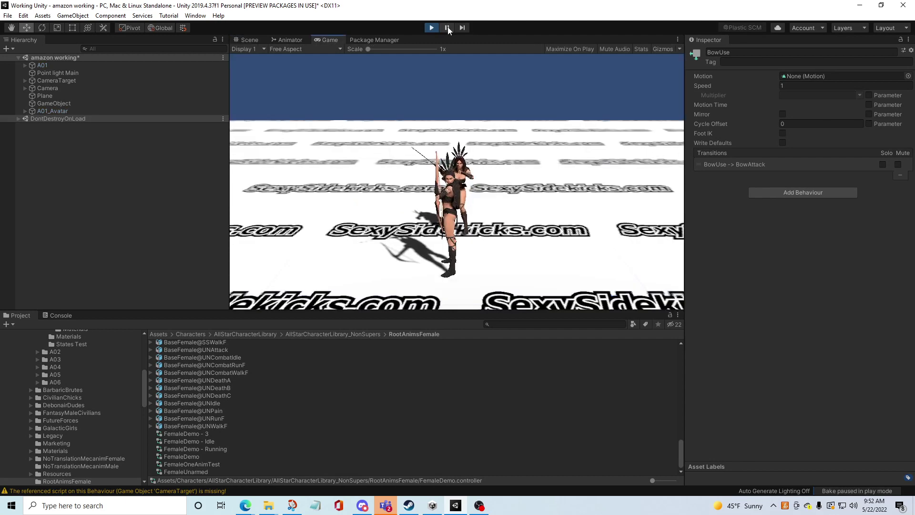
{"action": "left_click", "coordinate": [447, 27]}
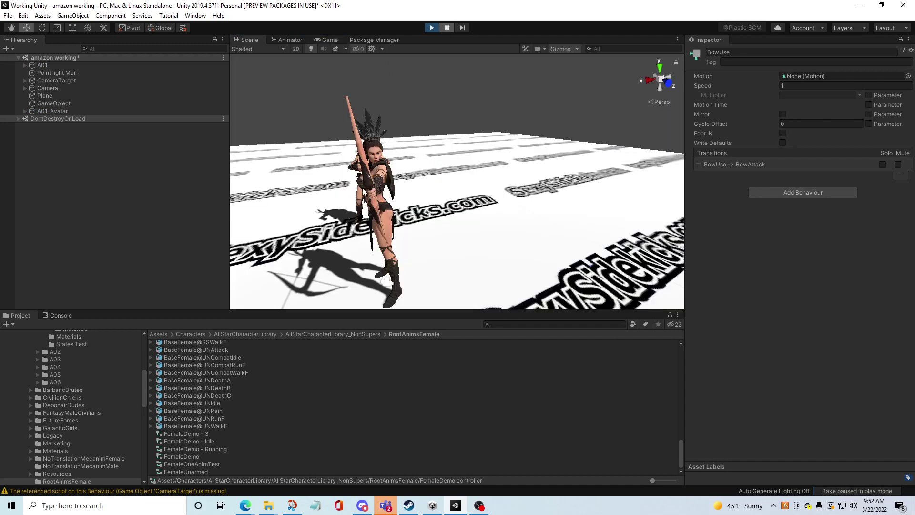
{"action": "middle_click_drag", "start_coordinate": [366, 193], "coordinate": [388, 173]}
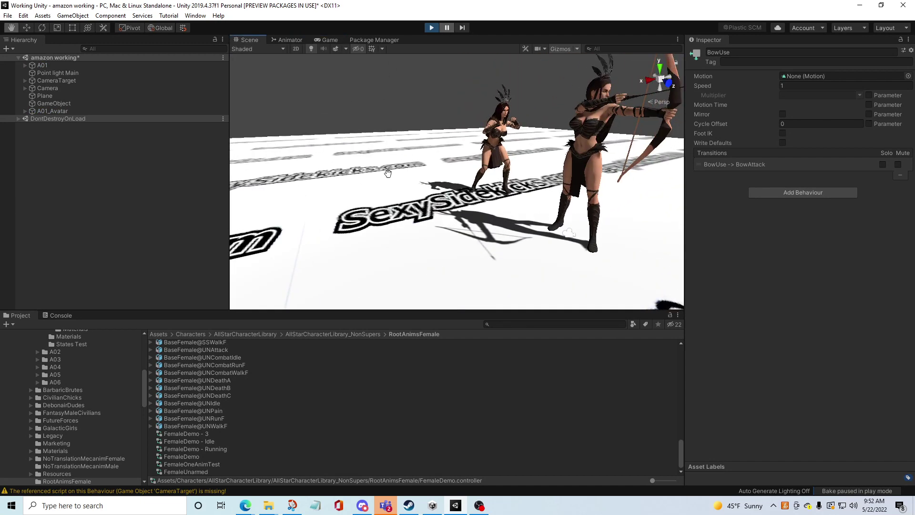
{"action": "left_click_drag", "start_coordinate": [388, 173], "coordinate": [534, 133], "text": "alt"}
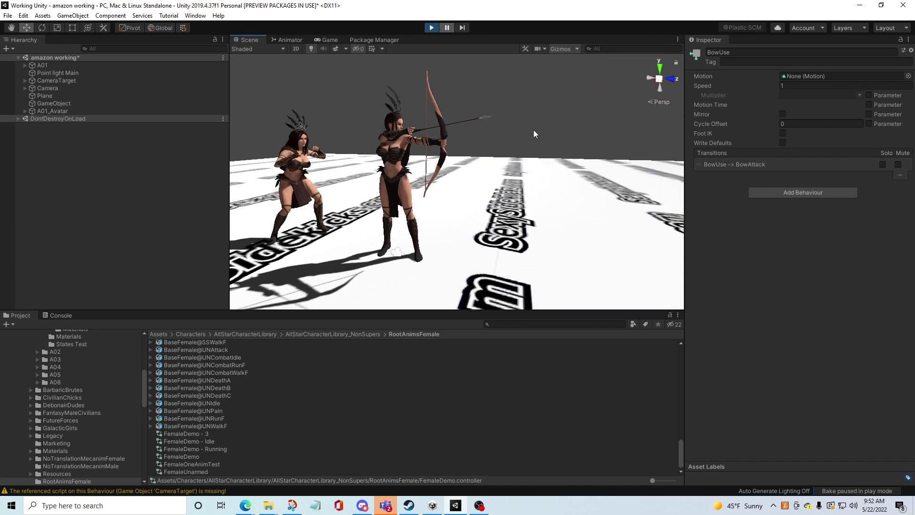
{"action": "left_click", "coordinate": [450, 28]}
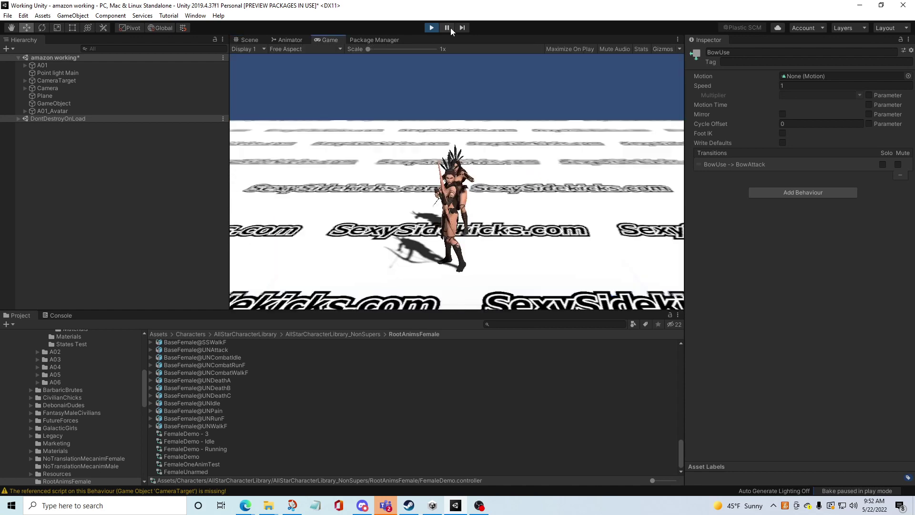
{"action": "left_click", "coordinate": [431, 27]}
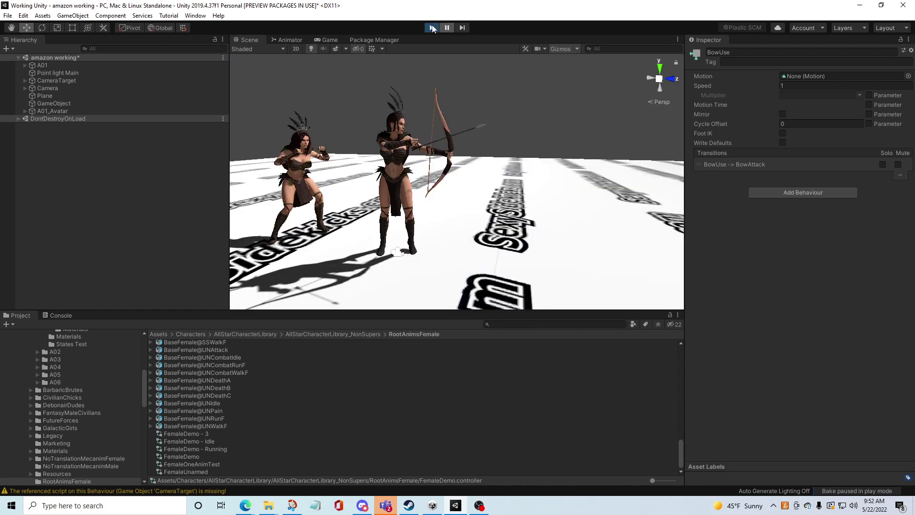
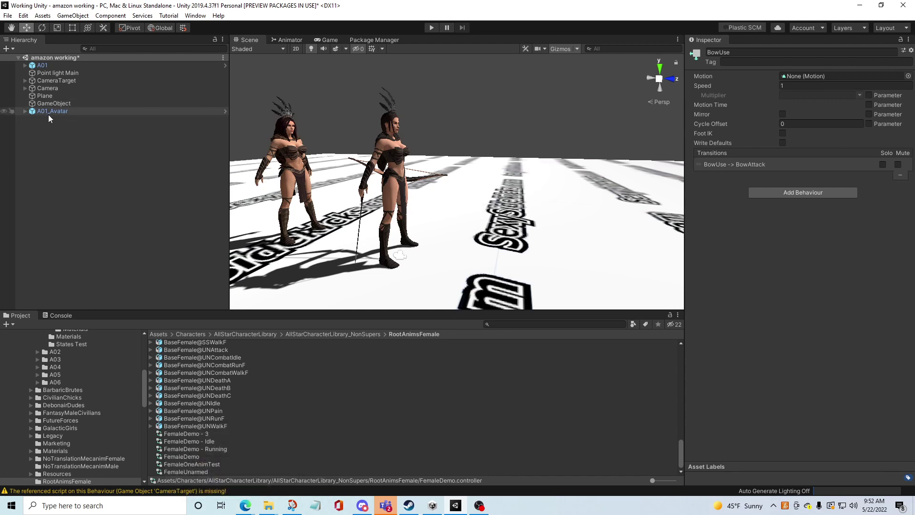
- Disable the Mesh Renderer of the Arrow under A01_Avatar's R Weapon bone
{"action": "left_click", "coordinate": [27, 112], "text": "alt"}
{"action": "scroll", "coordinate": [55, 199], "scroll_direction": "down", "scroll_amount": 10}
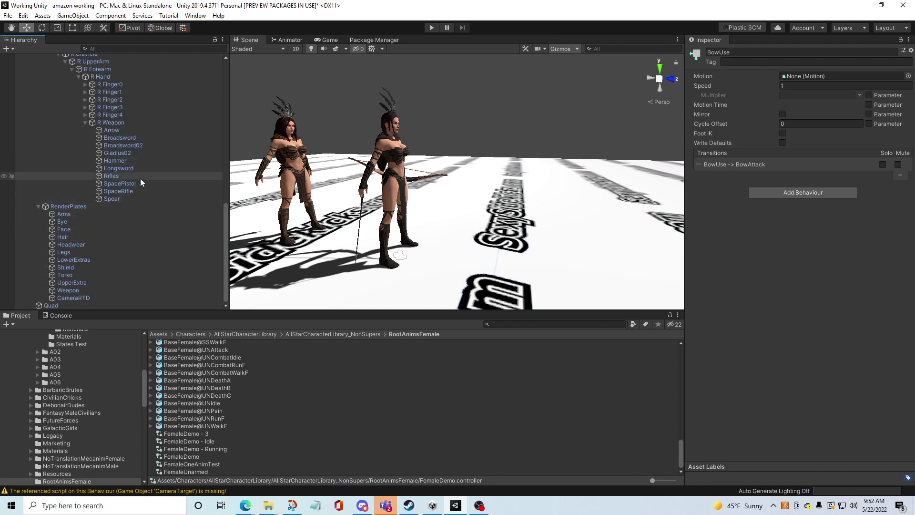
{"action": "left_click", "coordinate": [112, 130]}
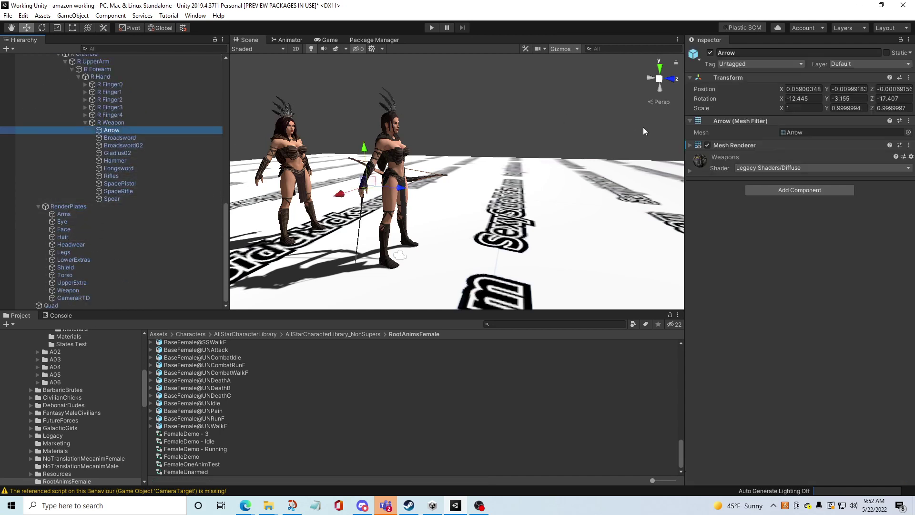
{"action": "left_click", "coordinate": [708, 145]}
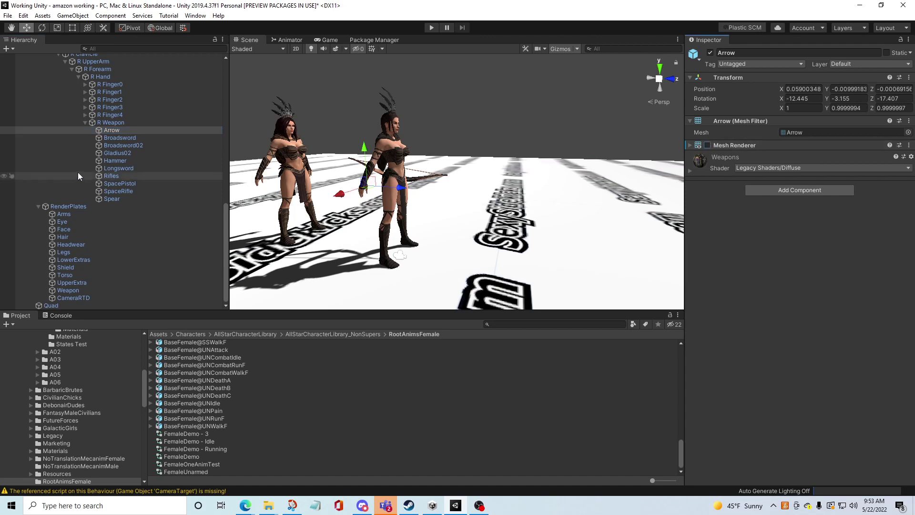
- Expand A01_Avatar's left arm hierarchy from L Clavicle to L Weapon and select the Bowstring object
{"action": "scroll", "coordinate": [142, 150], "scroll_direction": "up", "scroll_amount": 5}
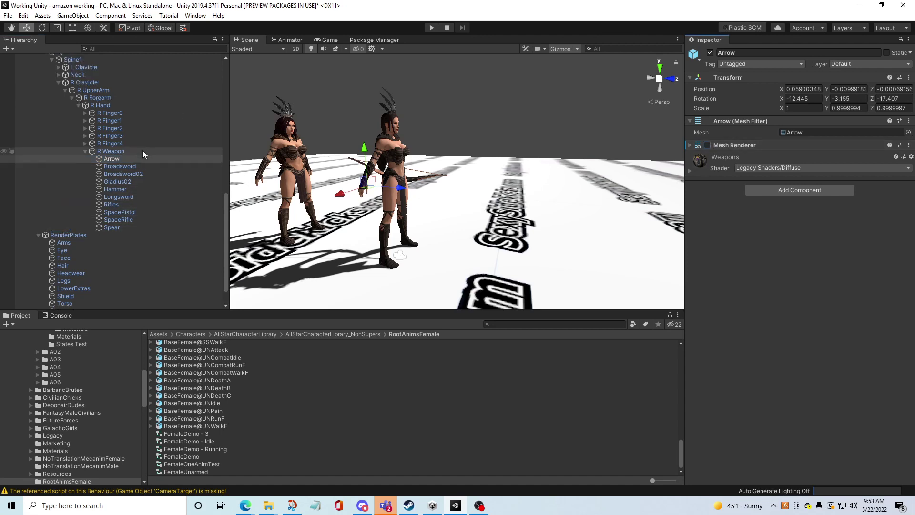
{"action": "scroll", "coordinate": [116, 165], "scroll_direction": "up", "scroll_amount": 3}
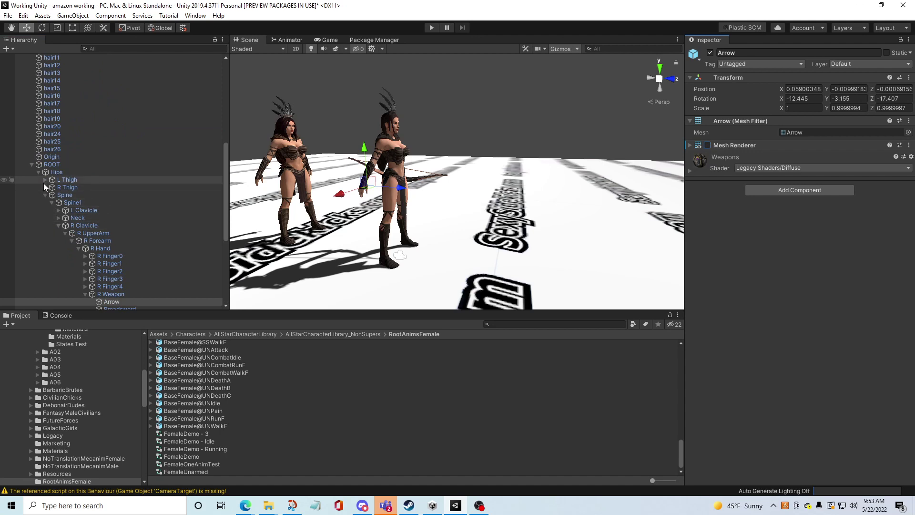
{"action": "left_click", "coordinate": [58, 211]}
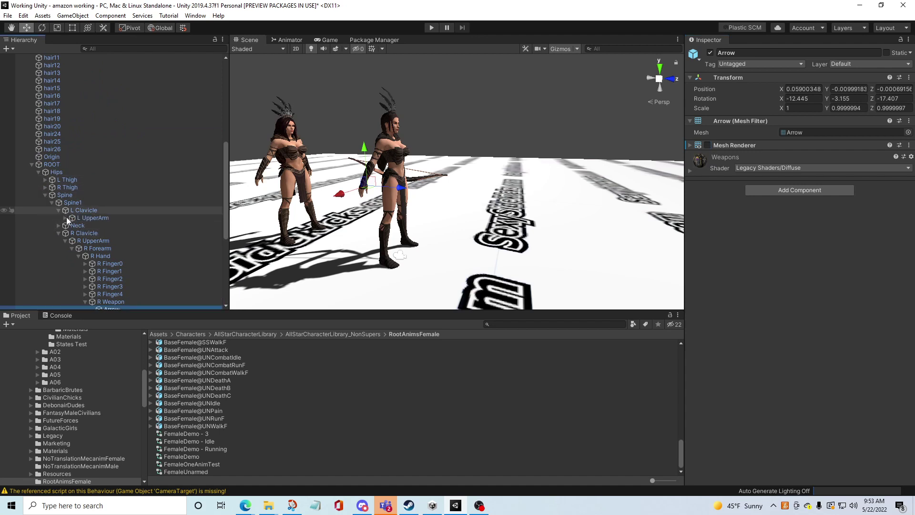
{"action": "left_click", "coordinate": [67, 219]}
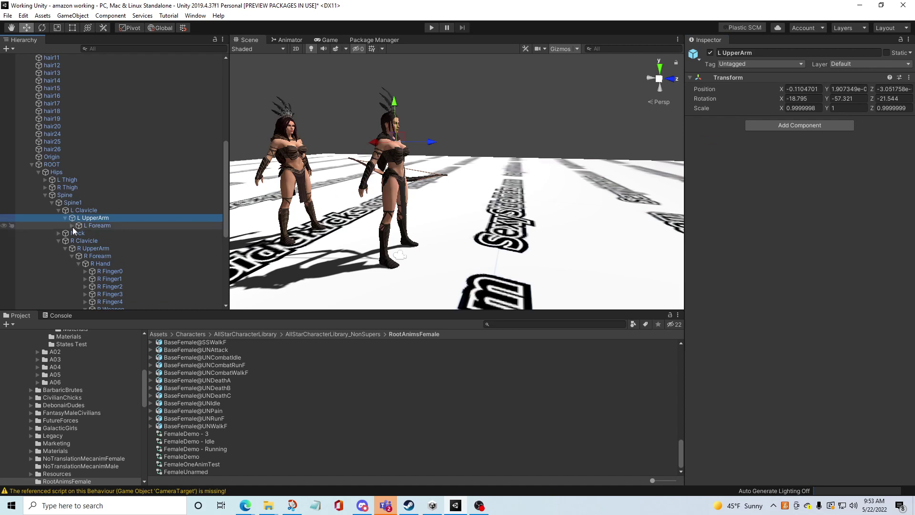
{"action": "left_click", "coordinate": [72, 226]}
{"action": "left_click", "coordinate": [79, 233]}
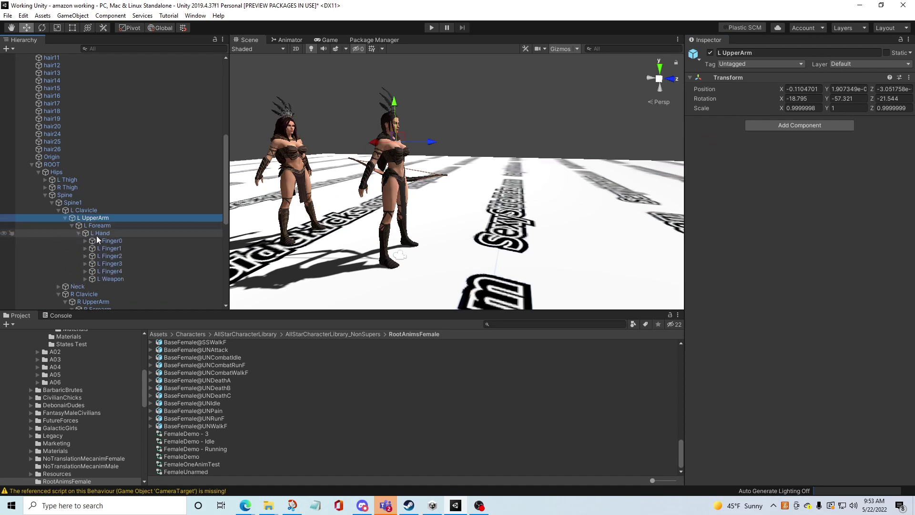
{"action": "left_click", "coordinate": [113, 280]}
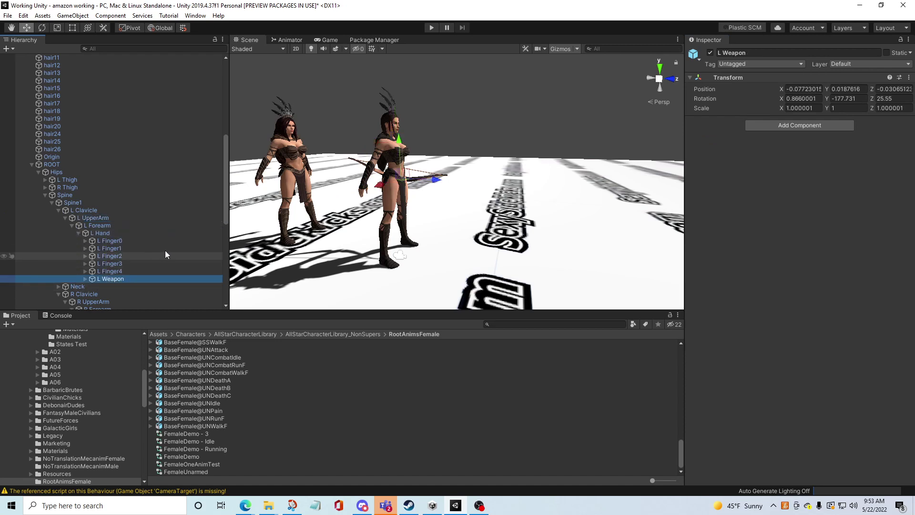
{"action": "left_click", "coordinate": [86, 279]}
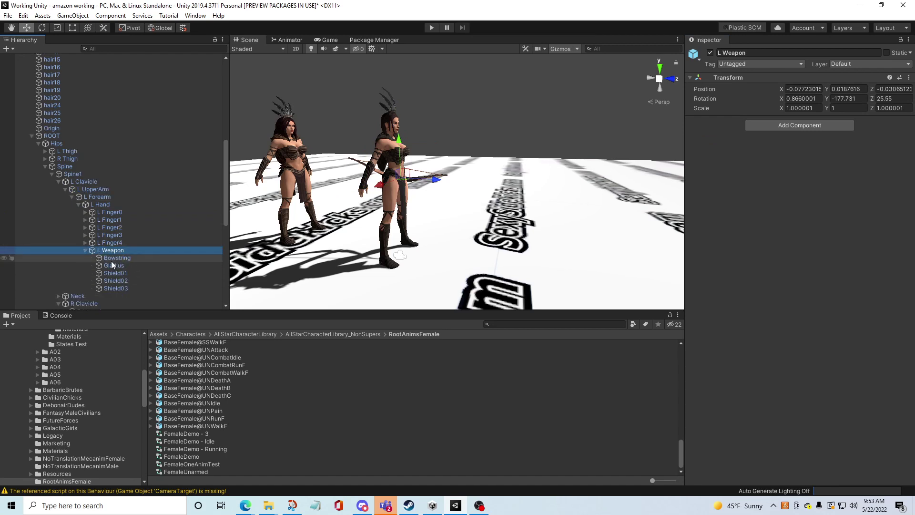
{"action": "left_click", "coordinate": [114, 258]}
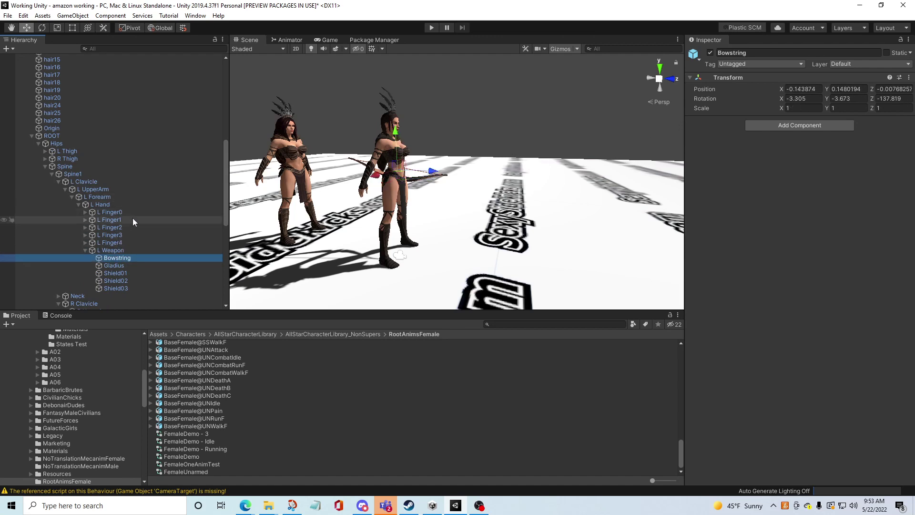
- Disable the Skinned Mesh Renderer of the Bow object under A01_Avatar
{"action": "scroll", "coordinate": [118, 144], "scroll_direction": "up", "scroll_amount": 10}
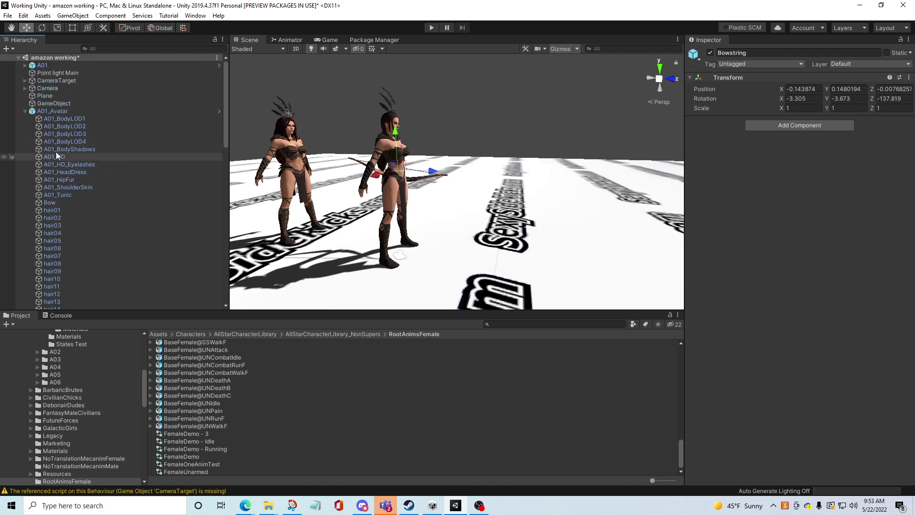
{"action": "left_click", "coordinate": [66, 201]}
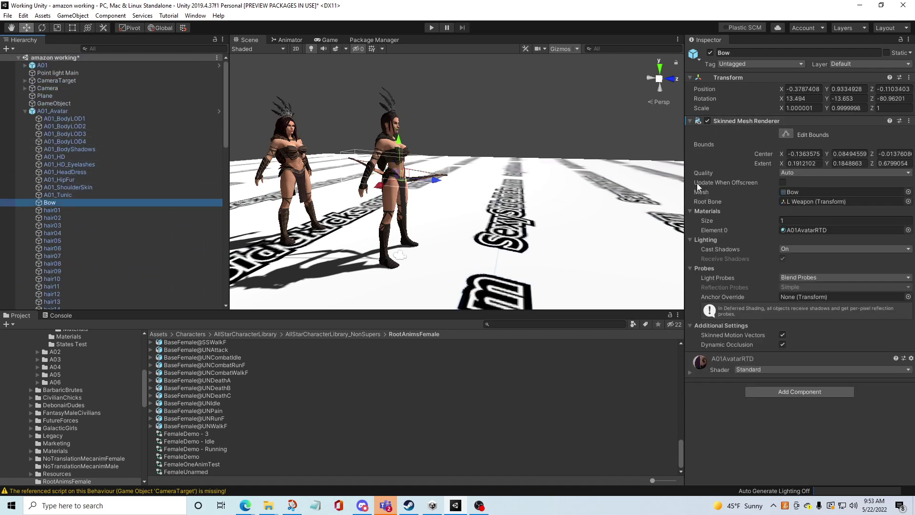
{"action": "left_click", "coordinate": [707, 121]}
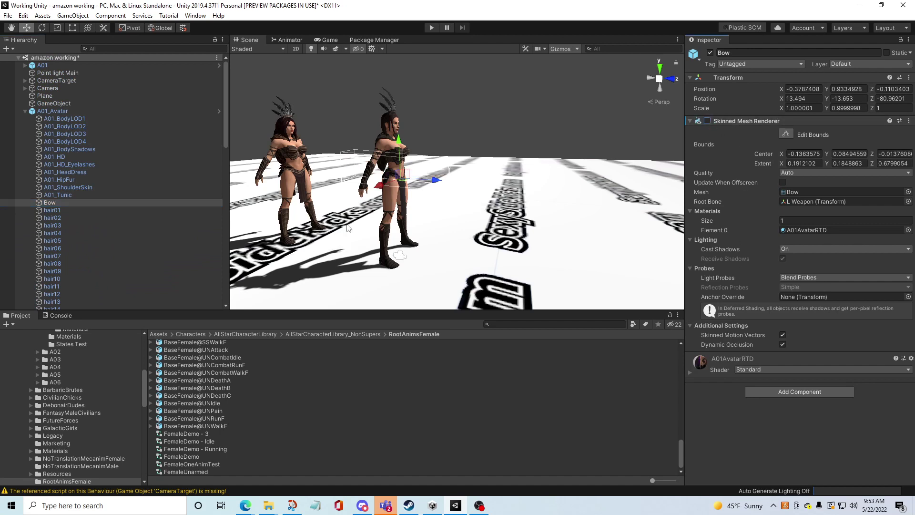
- Try showing Broadsword02 under R Weapon, enable the Longsword's Mesh Renderer instead, and disable the one on Broadsword02
{"action": "scroll", "coordinate": [86, 138], "scroll_direction": "down", "scroll_amount": 10}
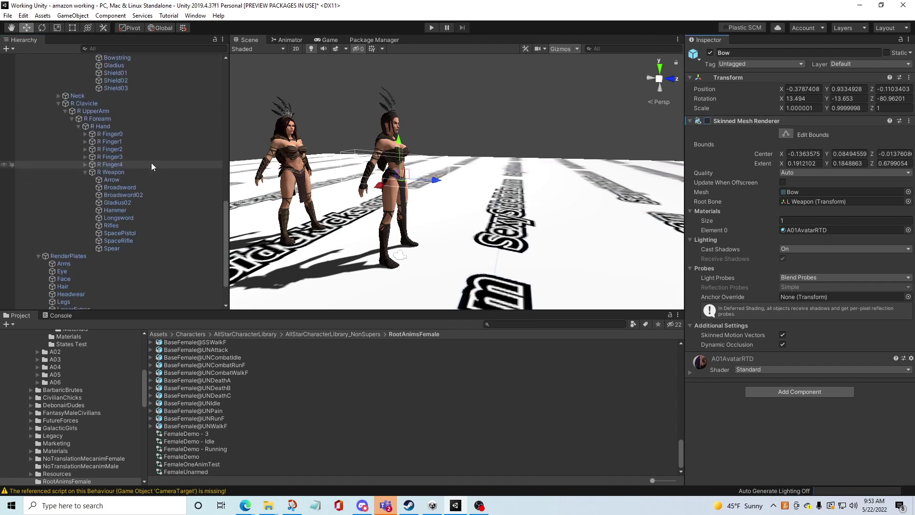
{"action": "left_click", "coordinate": [129, 194]}
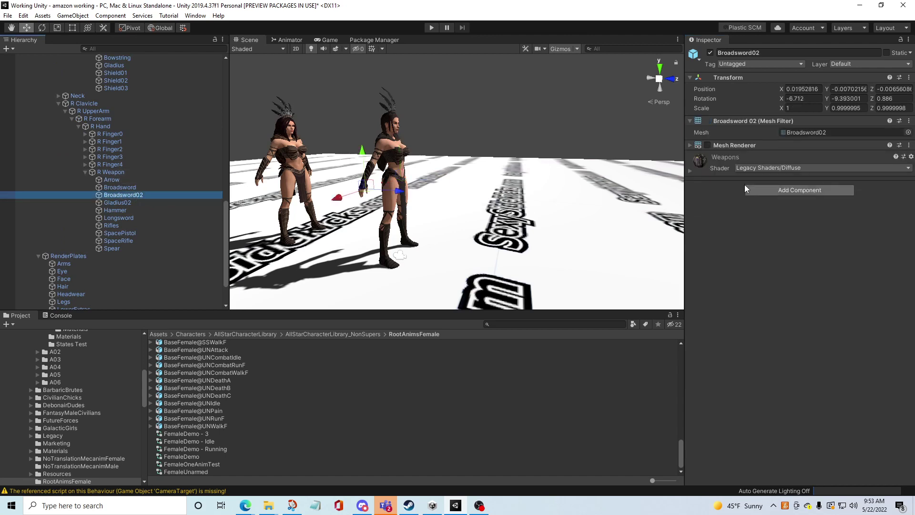
{"action": "left_click", "coordinate": [707, 145]}
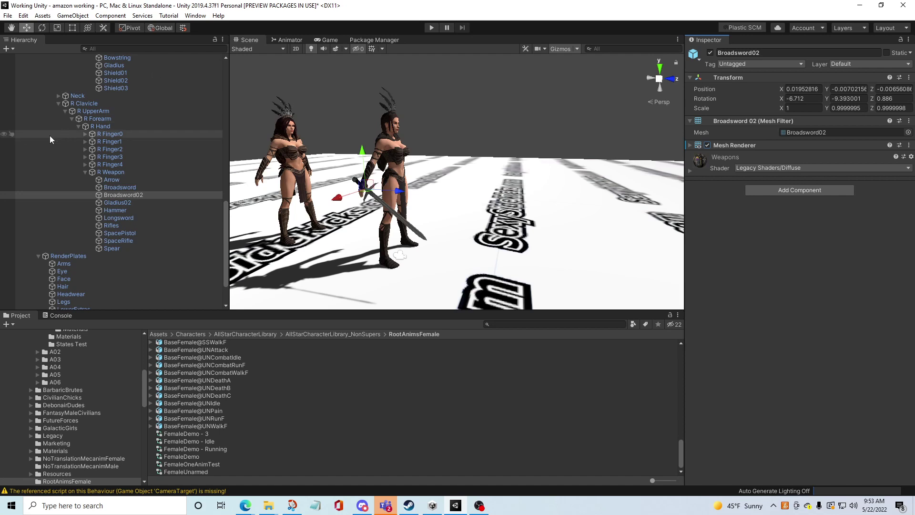
{"action": "left_click", "coordinate": [125, 218]}
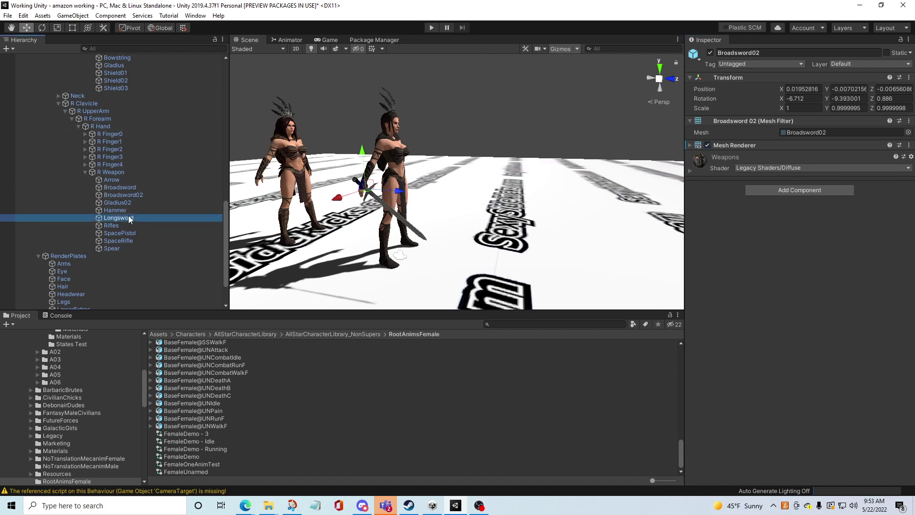
{"action": "left_click", "coordinate": [707, 145]}
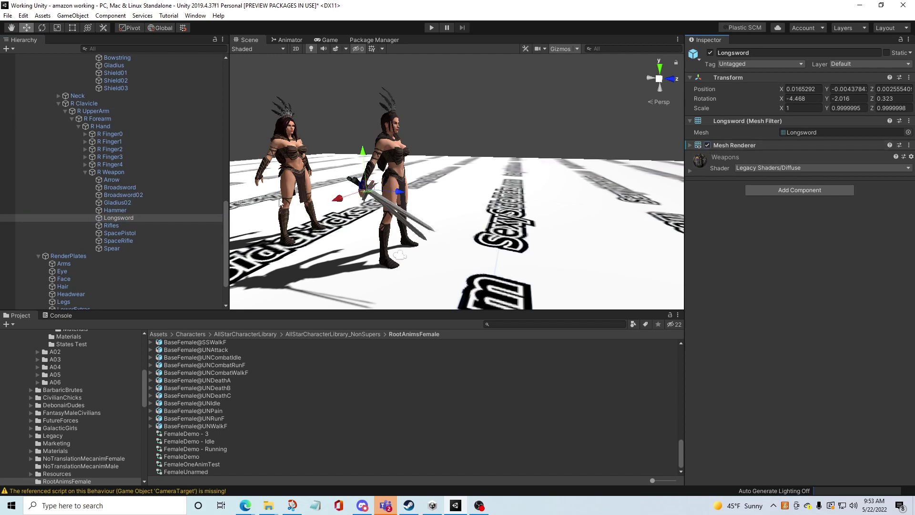
{"action": "left_click", "coordinate": [190, 195]}
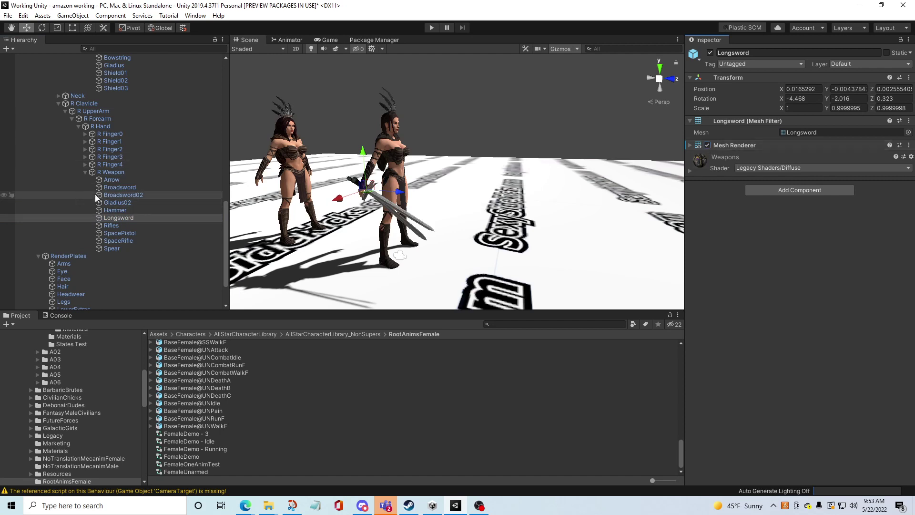
{"action": "left_click", "coordinate": [708, 145]}
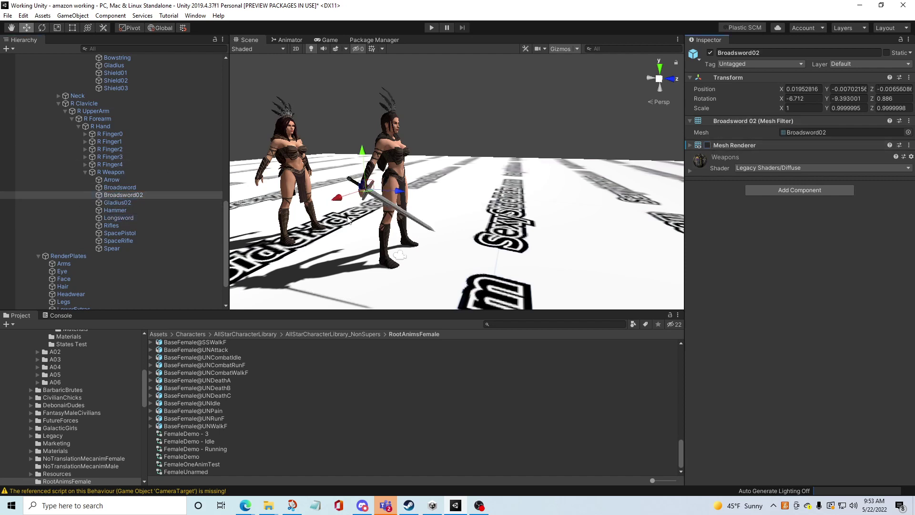
- Examine the longsword in the avatar's hand up close, switching the Hammer's Mesh Renderer on and off again for comparison
{"action": "scroll", "coordinate": [348, 219], "scroll_direction": "up", "scroll_amount": 5}
{"action": "middle_click_drag", "start_coordinate": [348, 220], "coordinate": [382, 182]}
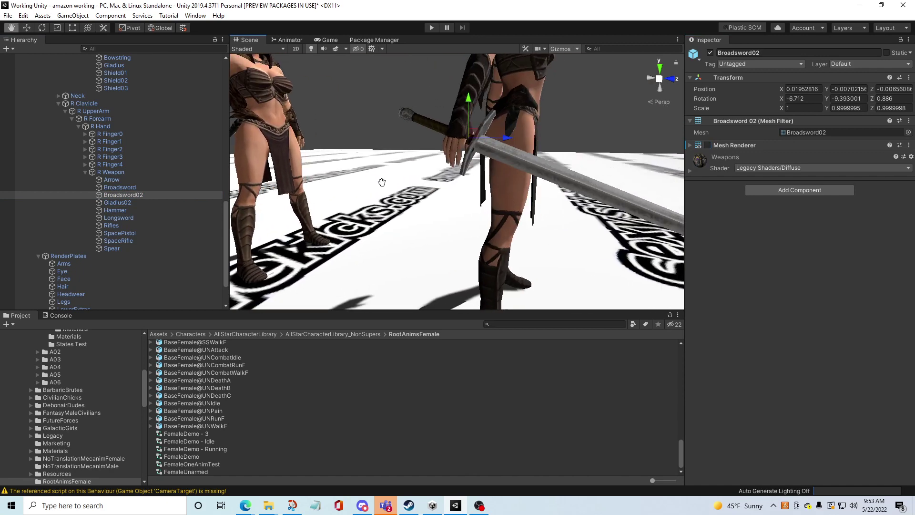
{"action": "key", "text": "Right"}
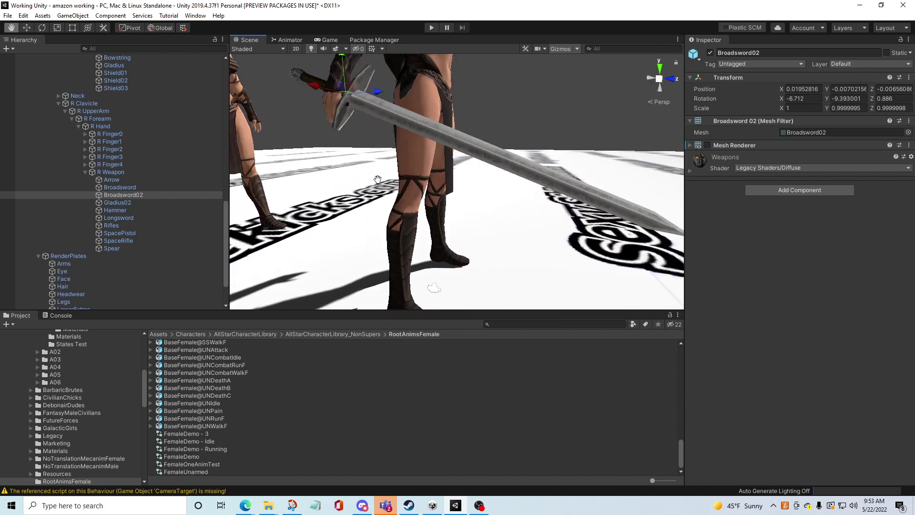
{"action": "key", "text": "Down"}
{"action": "key", "text": "Up"}
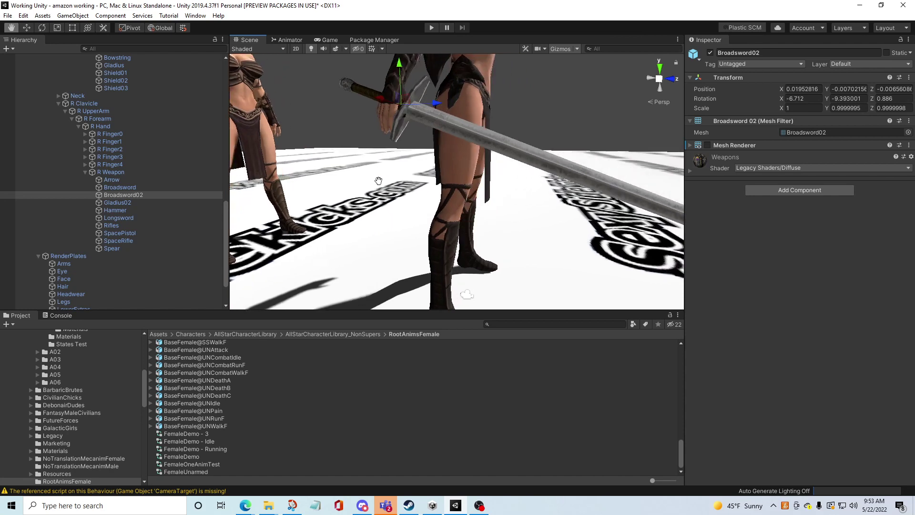
{"action": "key", "text": "Right"}
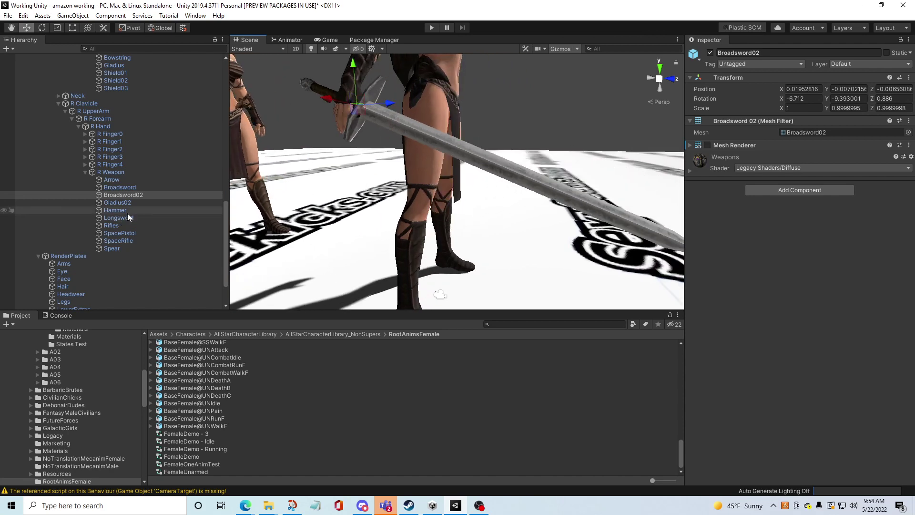
{"action": "left_click", "coordinate": [127, 212]}
{"action": "left_click", "coordinate": [707, 145]}
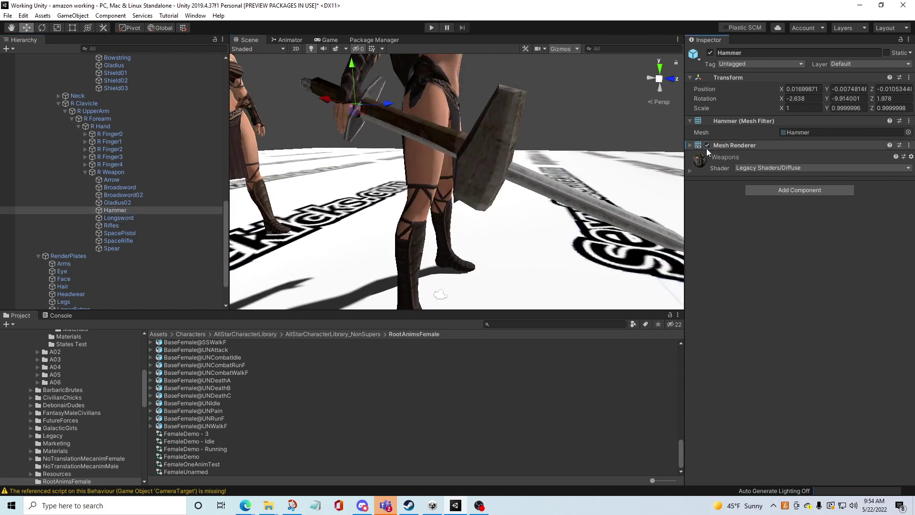
{"action": "left_click", "coordinate": [708, 145]}
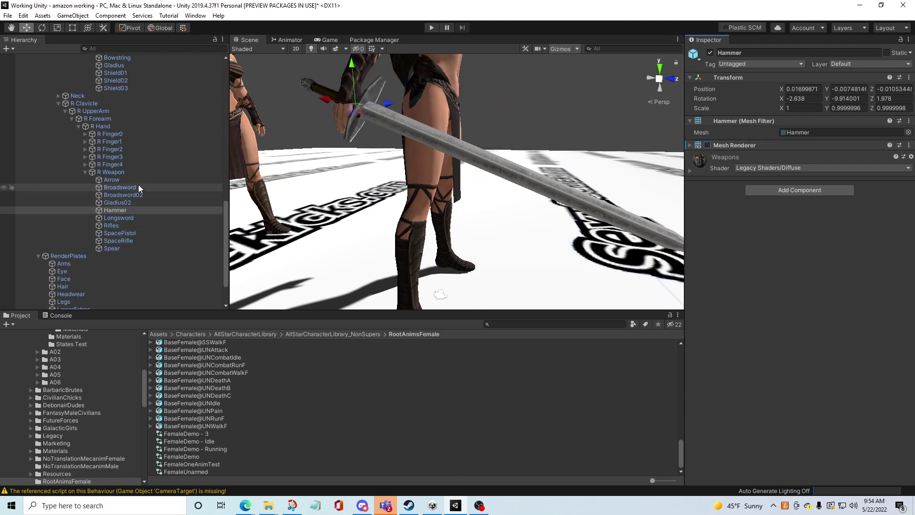
- Check the Mesh Renderer states of Longsword, Broadsword02 and Broadsword under R Weapon, ending with Longsword selected
{"action": "scroll", "coordinate": [261, 197], "scroll_direction": "down", "scroll_amount": 5}
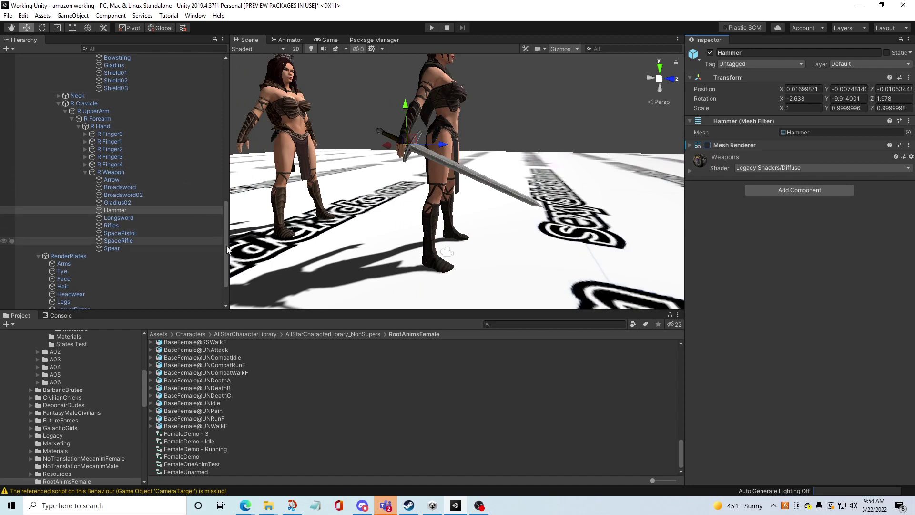
{"action": "left_click_drag", "start_coordinate": [225, 240], "coordinate": [224, 234]}
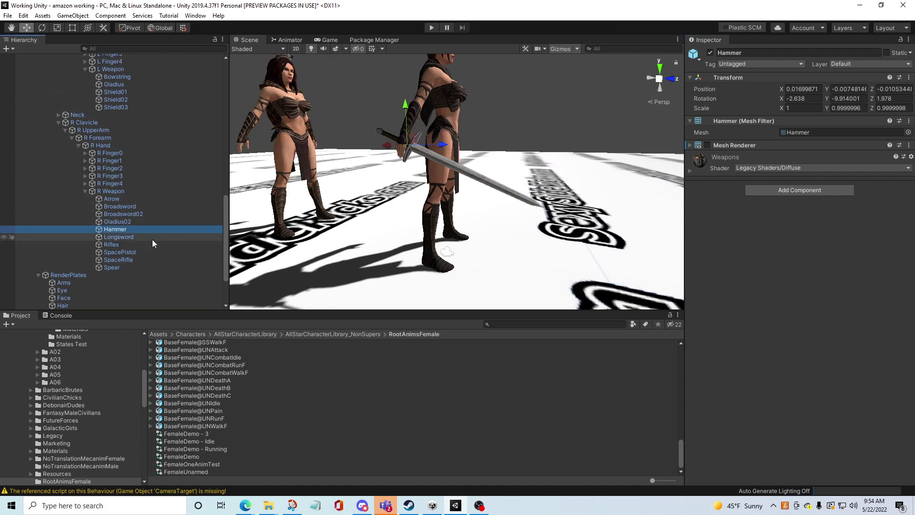
{"action": "left_click", "coordinate": [113, 239]}
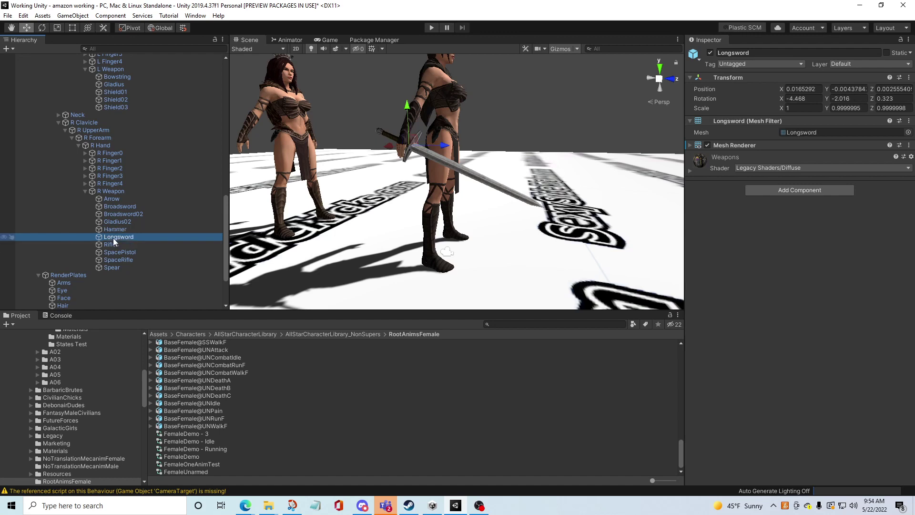
{"action": "left_click", "coordinate": [125, 214]}
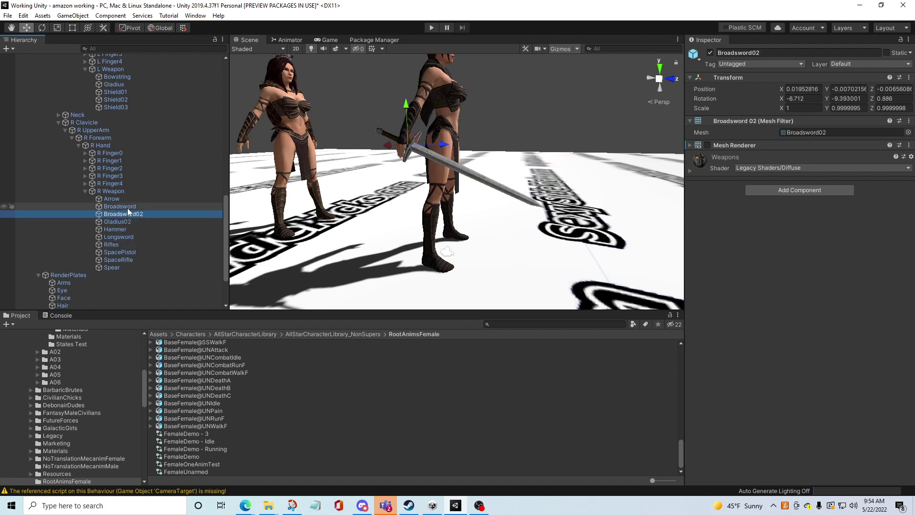
{"action": "left_click", "coordinate": [128, 208]}
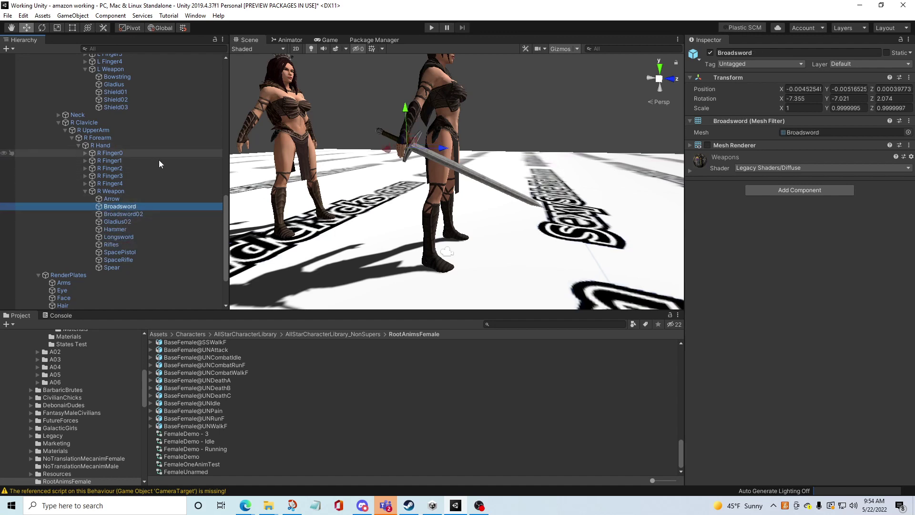
{"action": "left_click", "coordinate": [141, 236]}
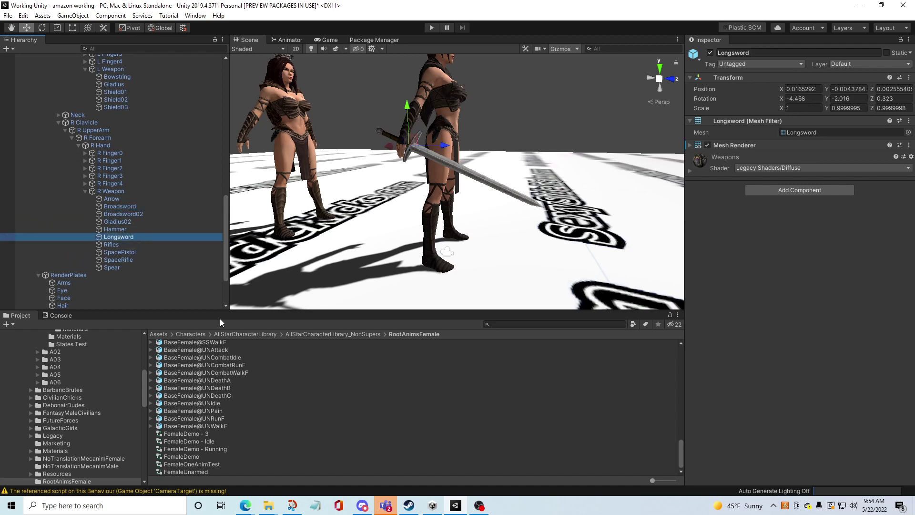
- View the FemaleDemo - 3 controller's graph in the Animator, and switch to the FemaleDemo controller
{"action": "mouse_move", "coordinate": [245, 505]}
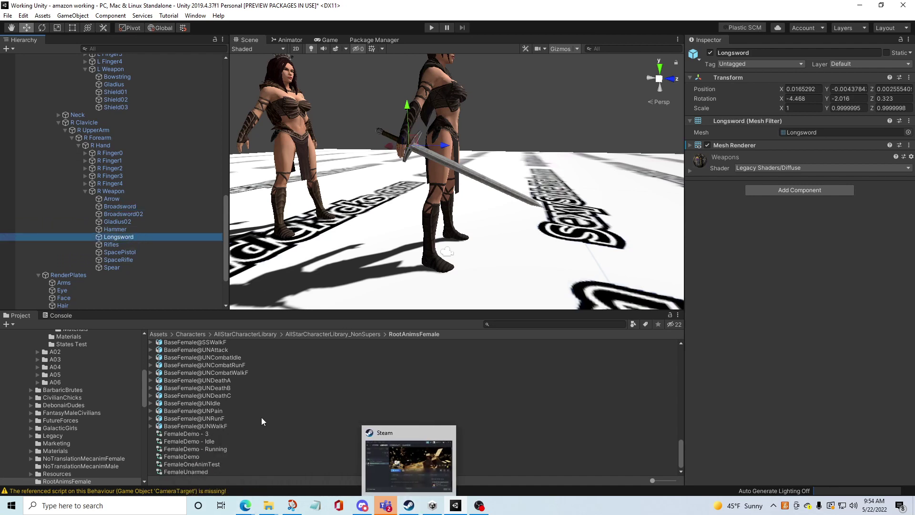
{"action": "left_click", "coordinate": [202, 433]}
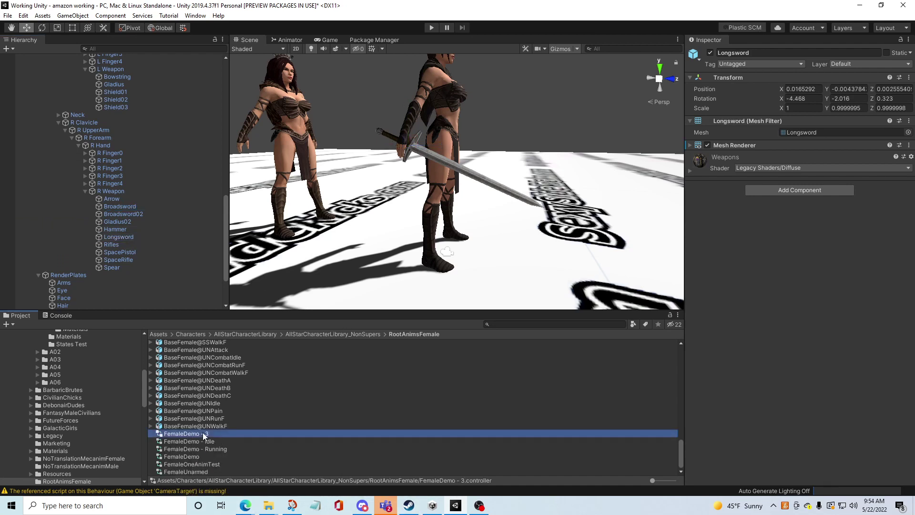
{"action": "left_click", "coordinate": [283, 42]}
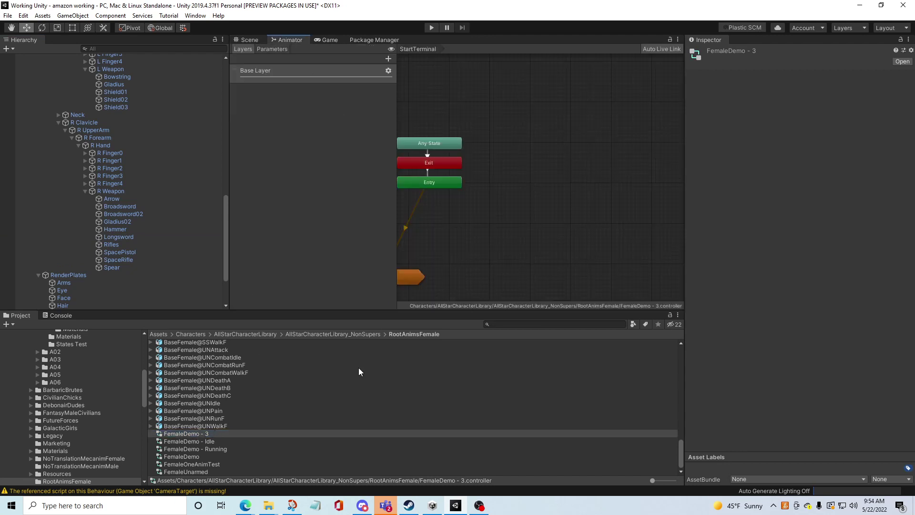
{"action": "left_click", "coordinate": [192, 457]}
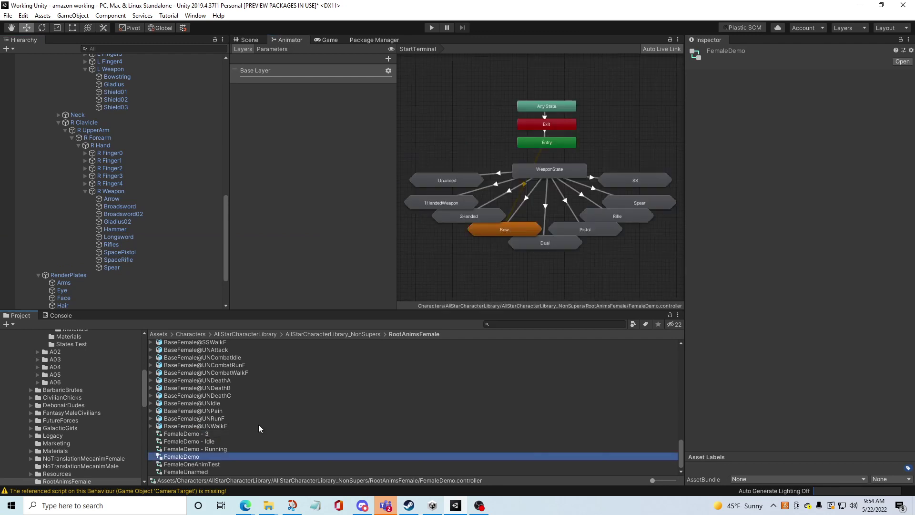
- Examine FemaleDemo's 2Handed and 1HandedWeapon sub-state machines, including the 1HCombatIdle state, and return to the StartTerminal level
{"action": "double_click", "coordinate": [483, 215]}
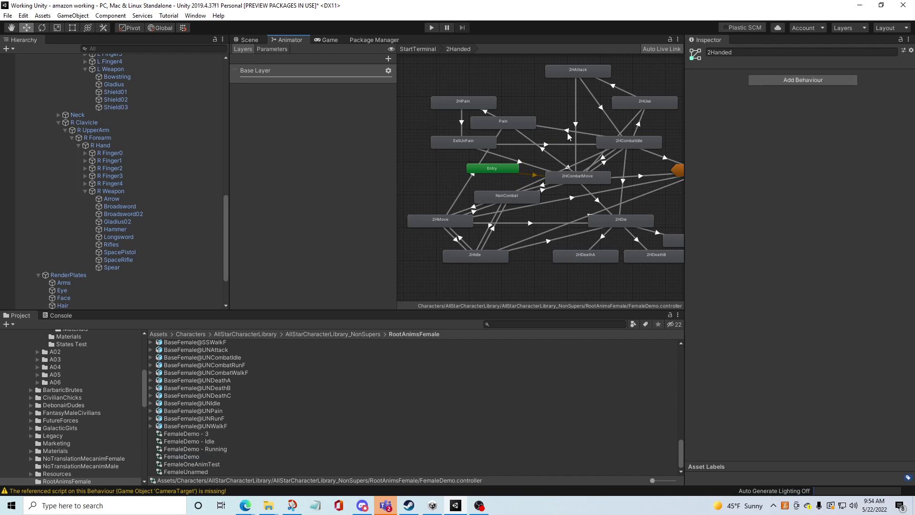
{"action": "middle_click_drag", "start_coordinate": [567, 135], "coordinate": [523, 132]}
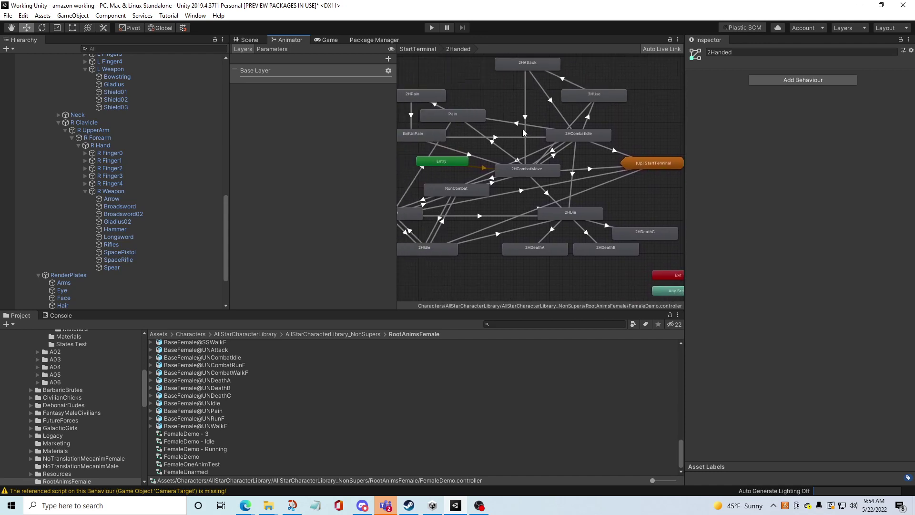
{"action": "left_click", "coordinate": [422, 49]}
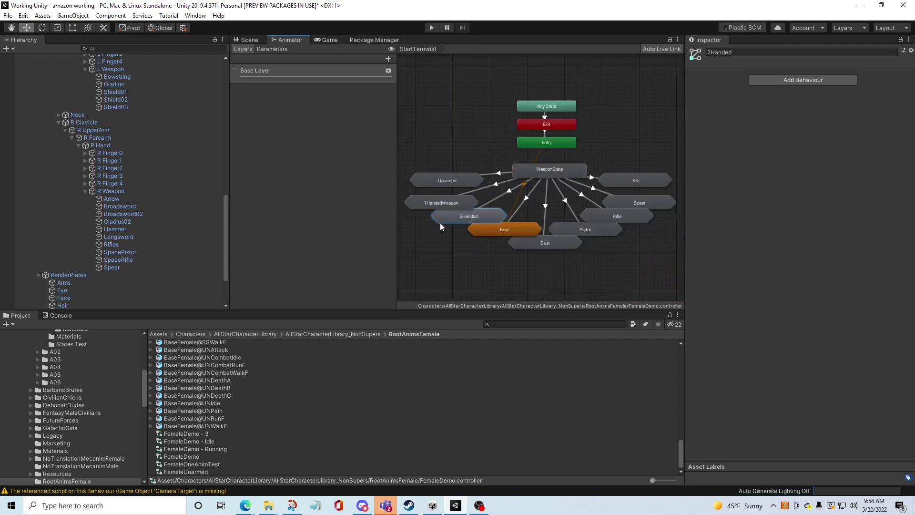
{"action": "double_click", "coordinate": [449, 203]}
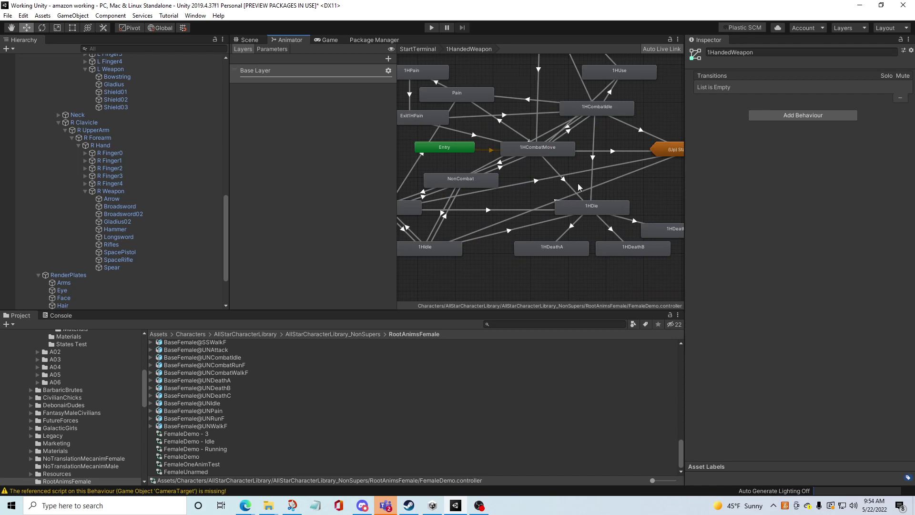
{"action": "middle_click_drag", "start_coordinate": [581, 161], "coordinate": [533, 227]}
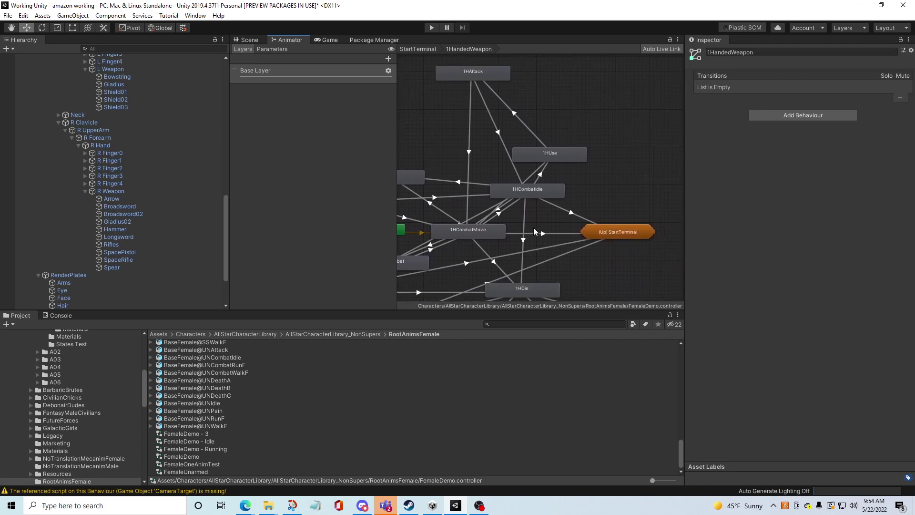
{"action": "left_click", "coordinate": [556, 193]}
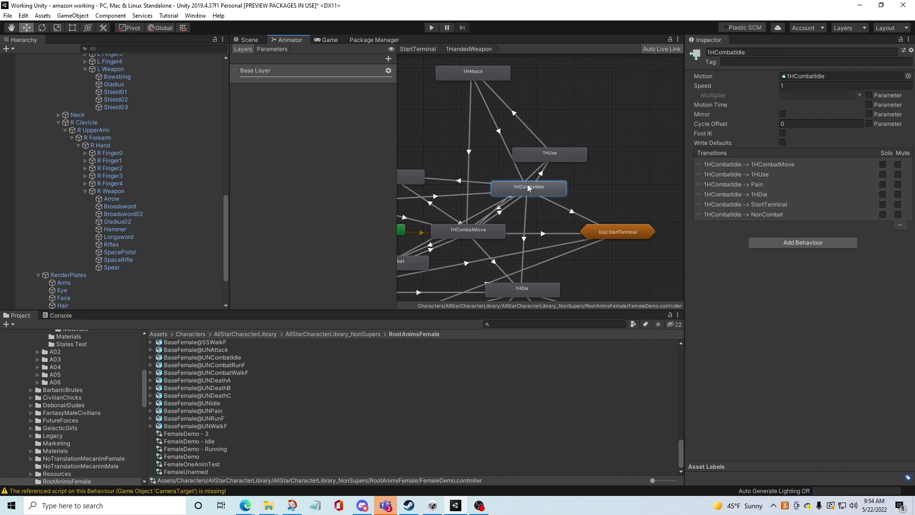
{"action": "left_click", "coordinate": [406, 48]}
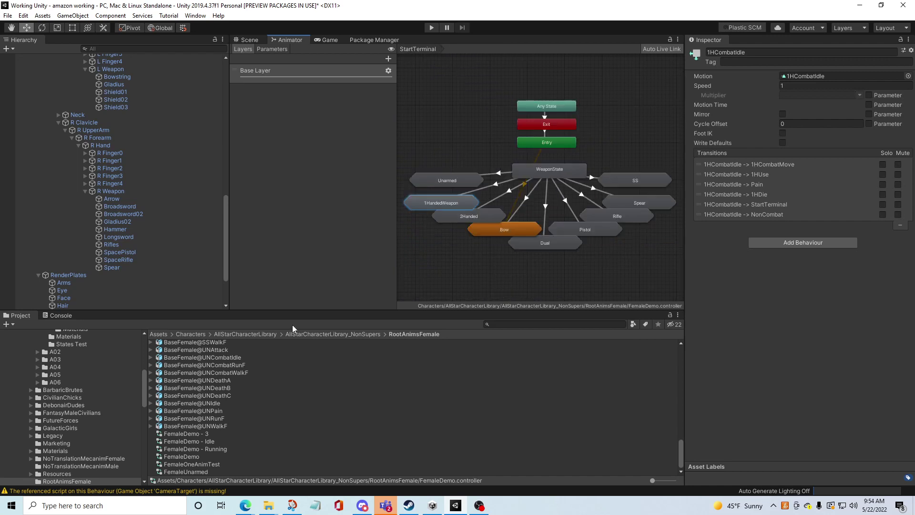
- In the FemaleDemo - 3 controller, set 1HCombatIdle as the layer default state and delete the Bow sub-state machine
{"action": "double_click", "coordinate": [208, 434]}
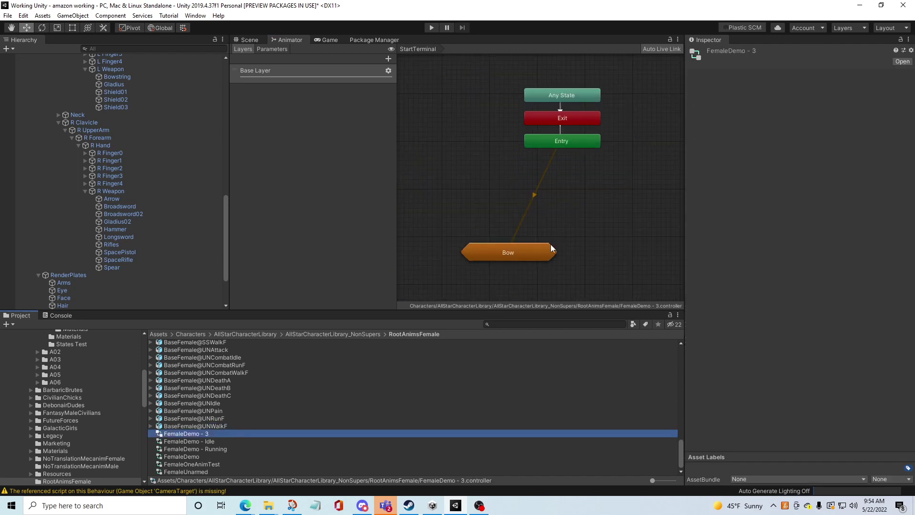
{"action": "scroll", "coordinate": [577, 191], "scroll_direction": "down", "scroll_amount": 5}
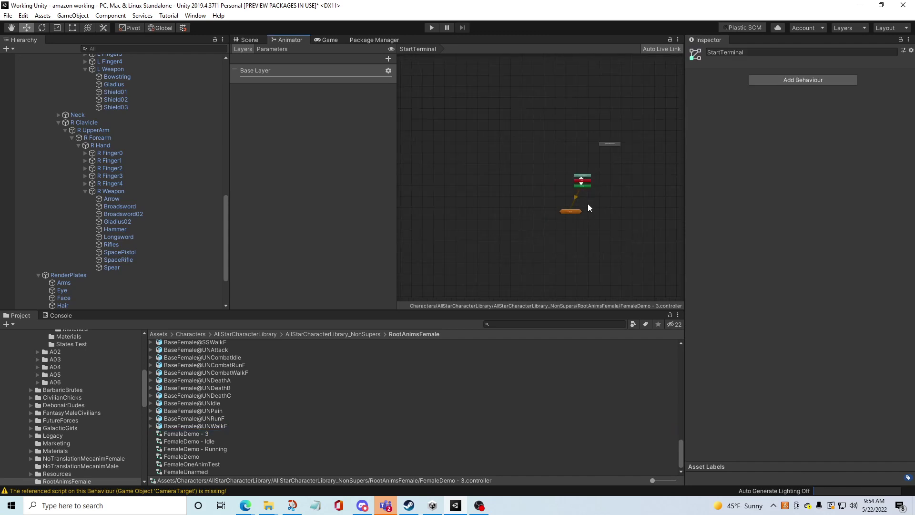
{"action": "left_click", "coordinate": [608, 143]}
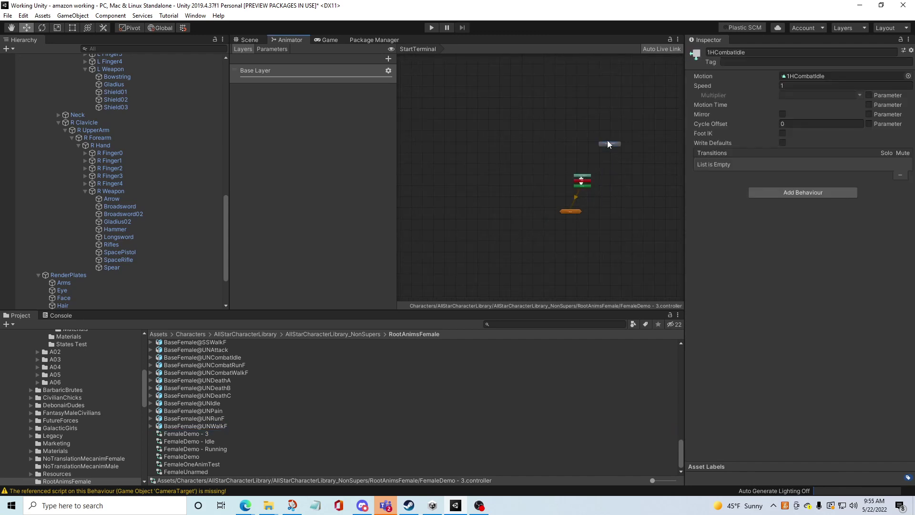
{"action": "scroll", "coordinate": [562, 223], "scroll_direction": "up", "scroll_amount": 5}
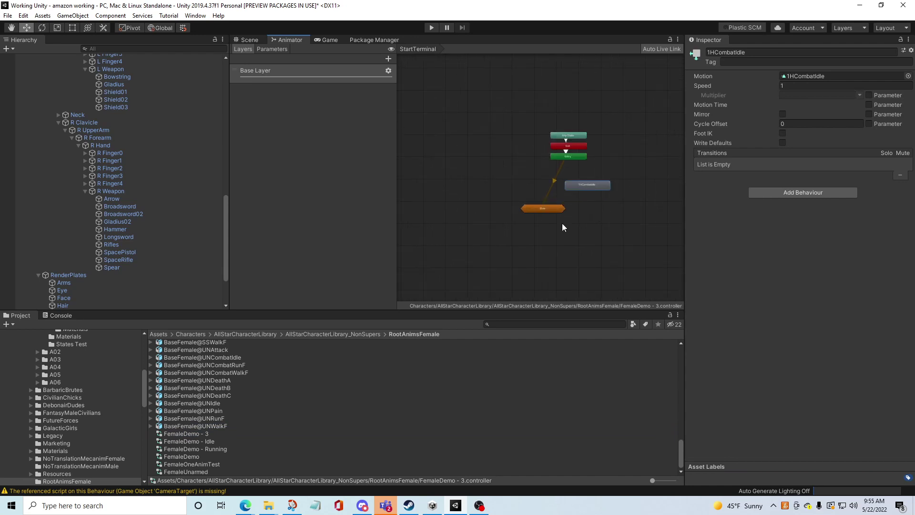
{"action": "right_click", "coordinate": [603, 165]}
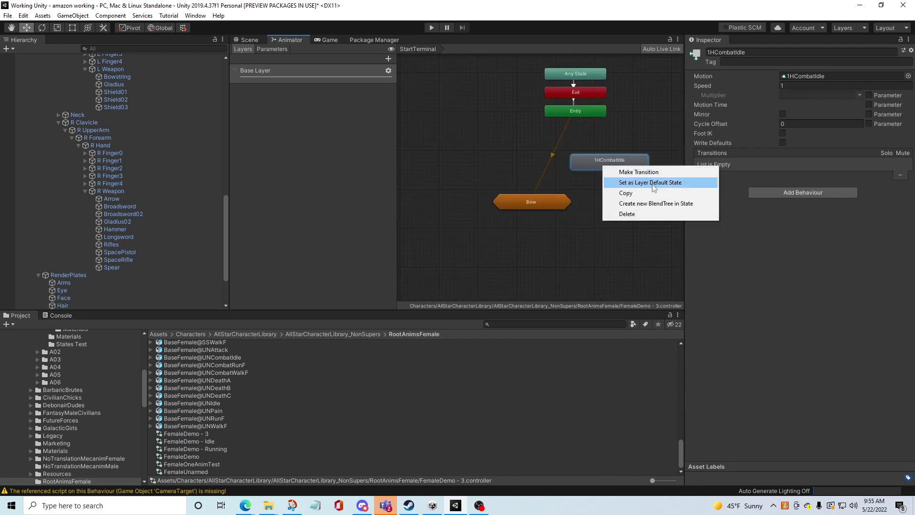
{"action": "left_click", "coordinate": [655, 182]}
{"action": "left_click", "coordinate": [548, 205]}
{"action": "key", "text": "Delete"}
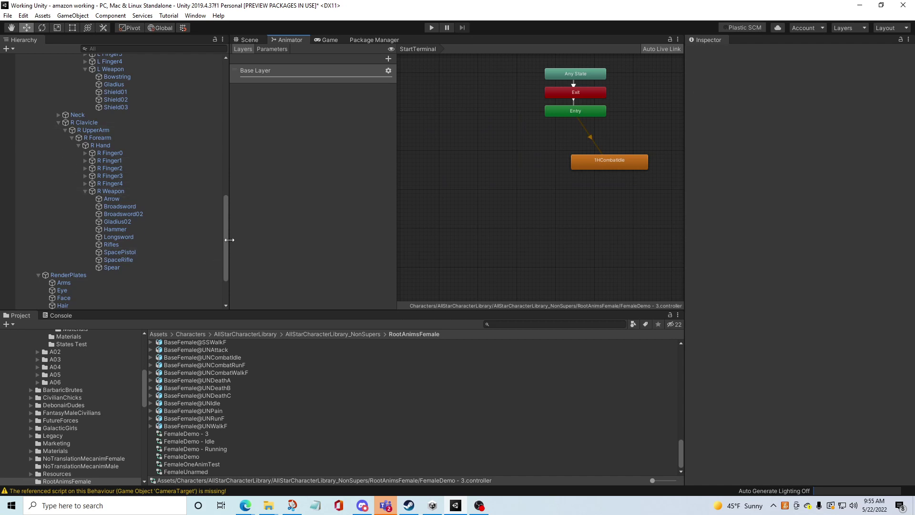
- Assign FemaleDemo - 3 as the Animator controller of A01_Avatar
{"action": "left_click_drag", "start_coordinate": [226, 243], "coordinate": [219, 94]}
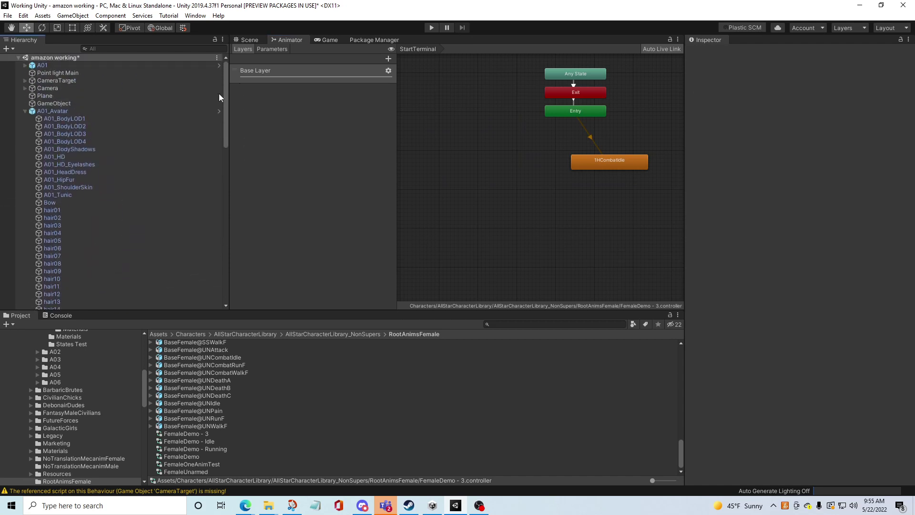
{"action": "left_click", "coordinate": [82, 112]}
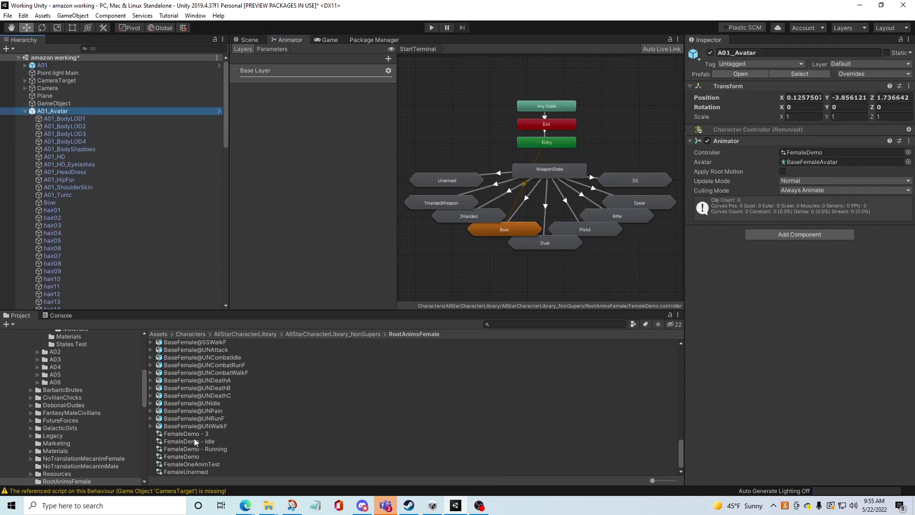
{"action": "left_click_drag", "start_coordinate": [187, 434], "coordinate": [813, 151]}
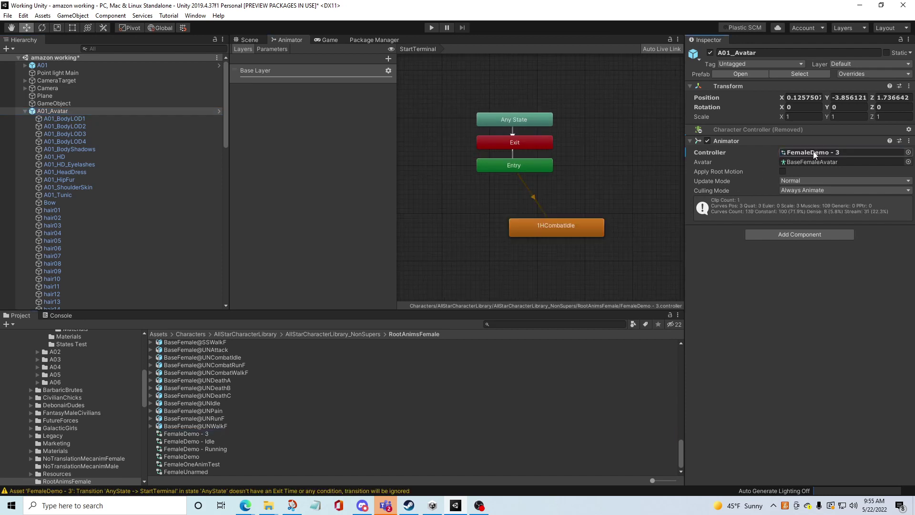
- Run the scene in play mode, watch the avatar's one-handed combat idle in the Scene view, and stop playback
{"action": "left_click", "coordinate": [249, 40]}
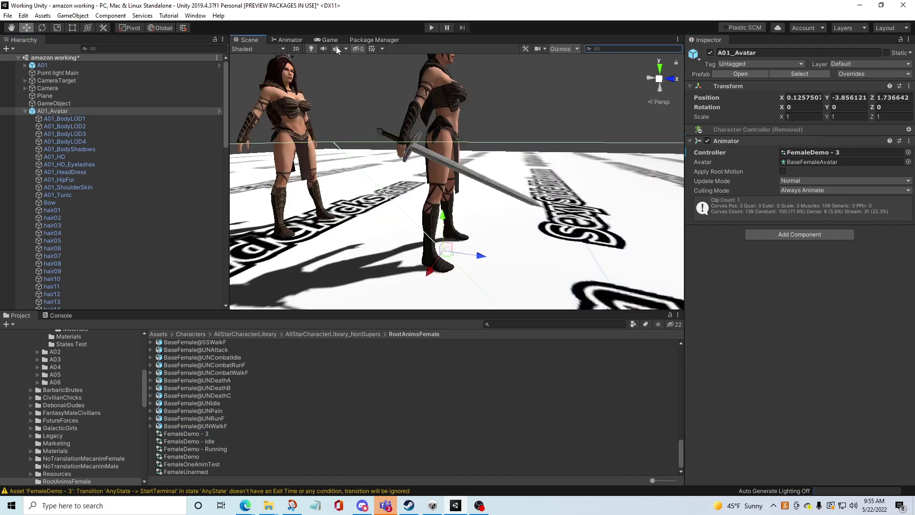
{"action": "left_click", "coordinate": [435, 29]}
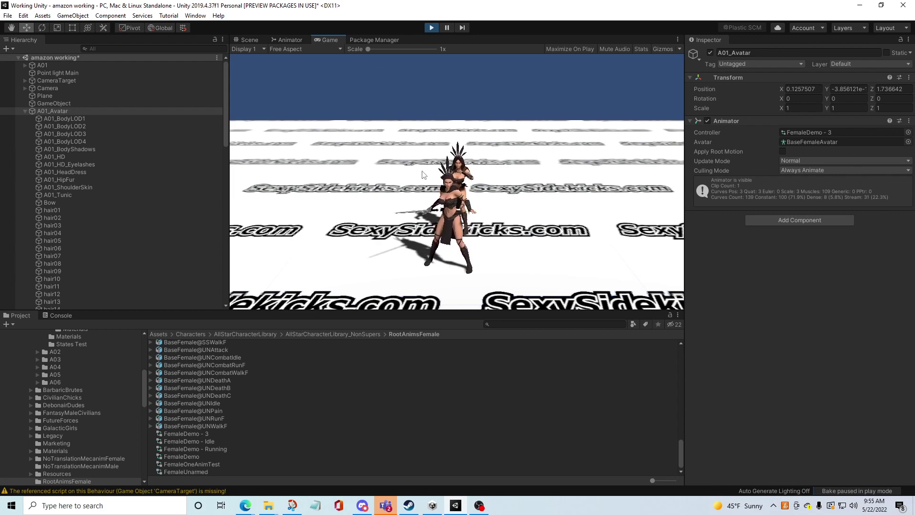
{"action": "left_click", "coordinate": [250, 40]}
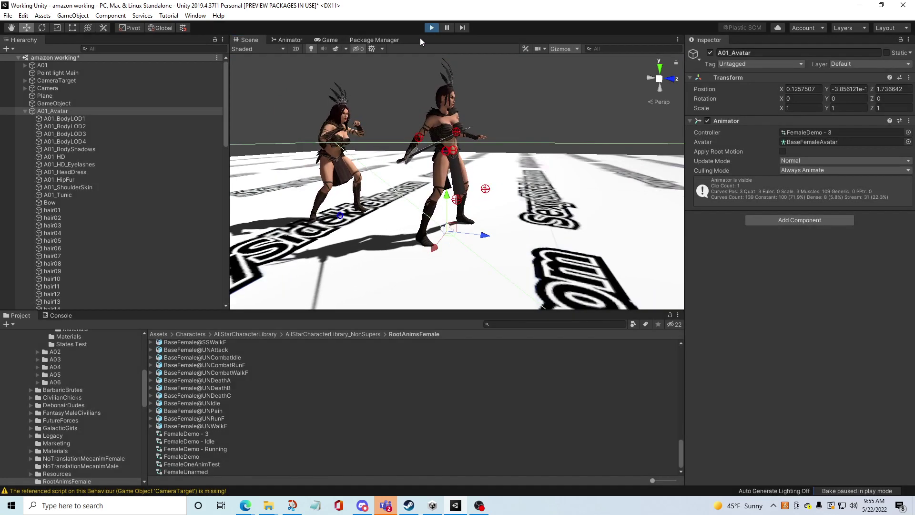
{"action": "left_click", "coordinate": [431, 28]}
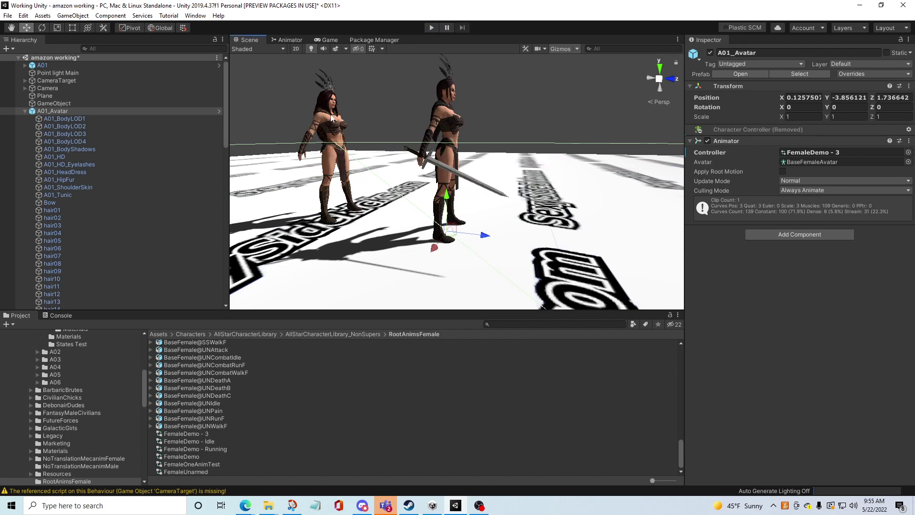
- Set the speed of A01's UNCombatIdle state to 0.01 and play-test the scene
{"action": "left_click", "coordinate": [32, 65]}
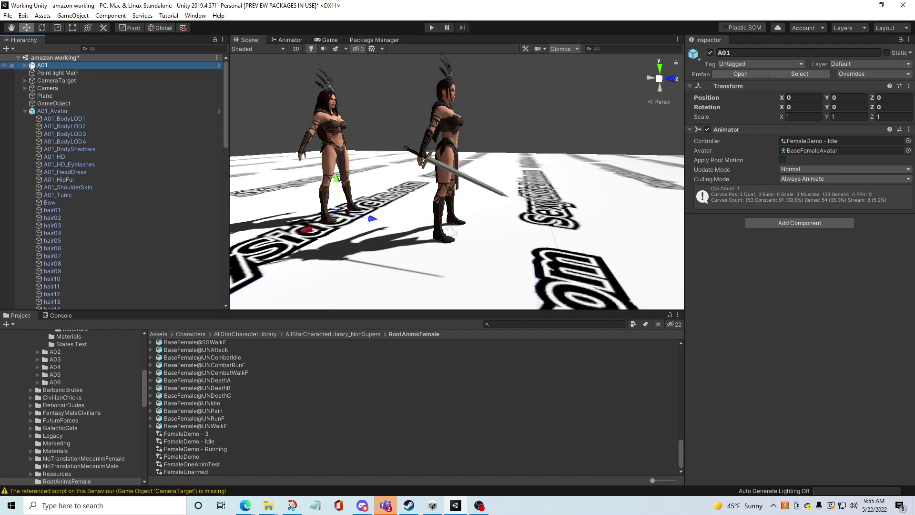
{"action": "left_click", "coordinate": [305, 40]}
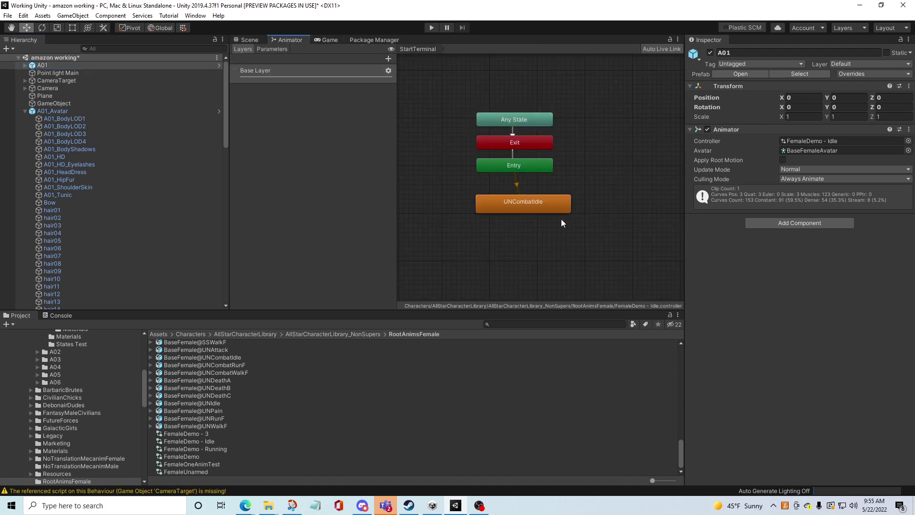
{"action": "left_click", "coordinate": [548, 210]}
{"action": "left_click", "coordinate": [711, 88]}
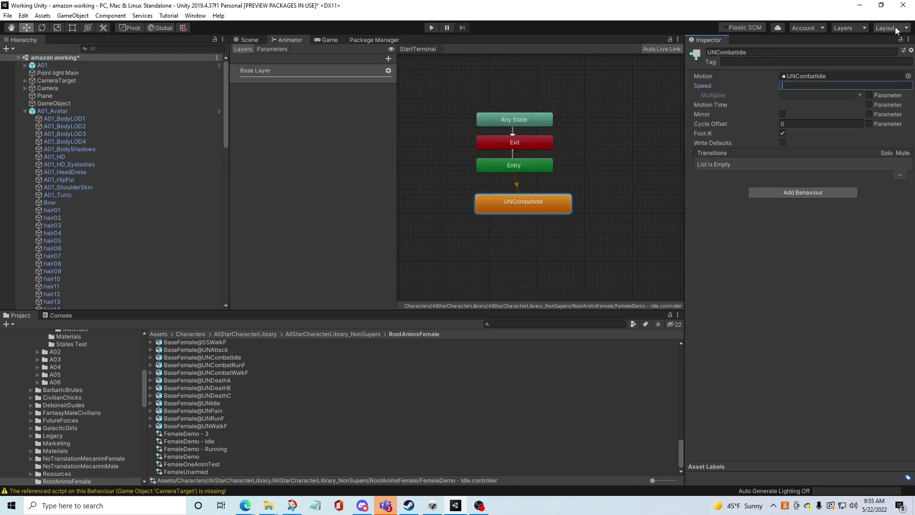
{"action": "left_click", "coordinate": [598, 115]}
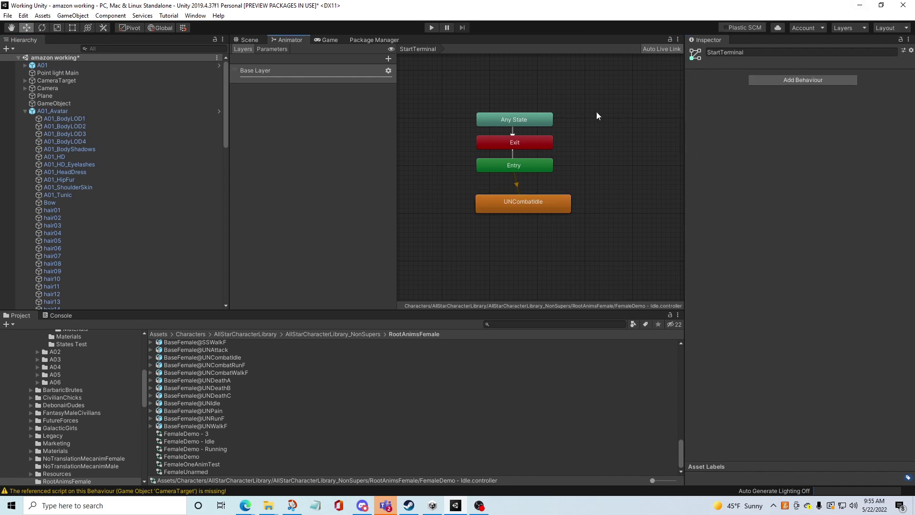
{"action": "left_click", "coordinate": [250, 40]}
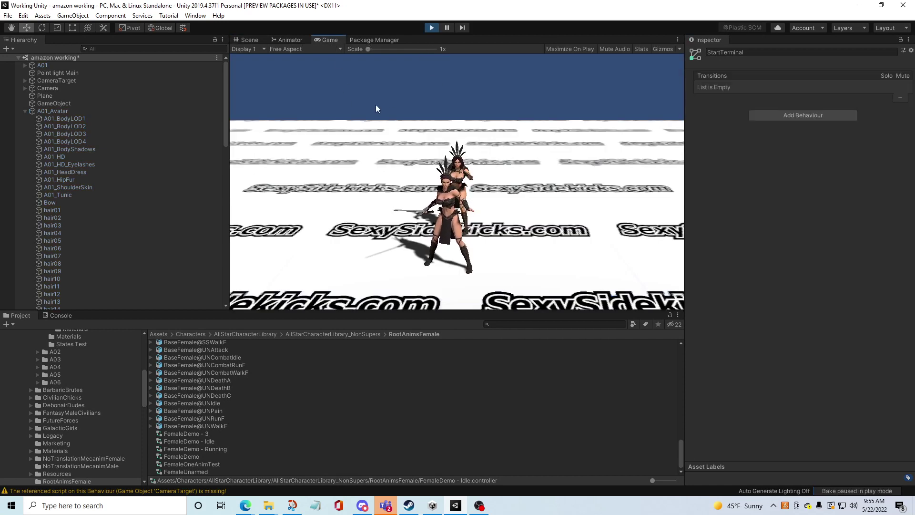
{"action": "left_click", "coordinate": [431, 29]}
- Set the UNCombatIdle state's speed to 0.2 in the FemaleDemo - Idle controller
{"action": "left_click", "coordinate": [301, 40]}
{"action": "left_click", "coordinate": [550, 172]}
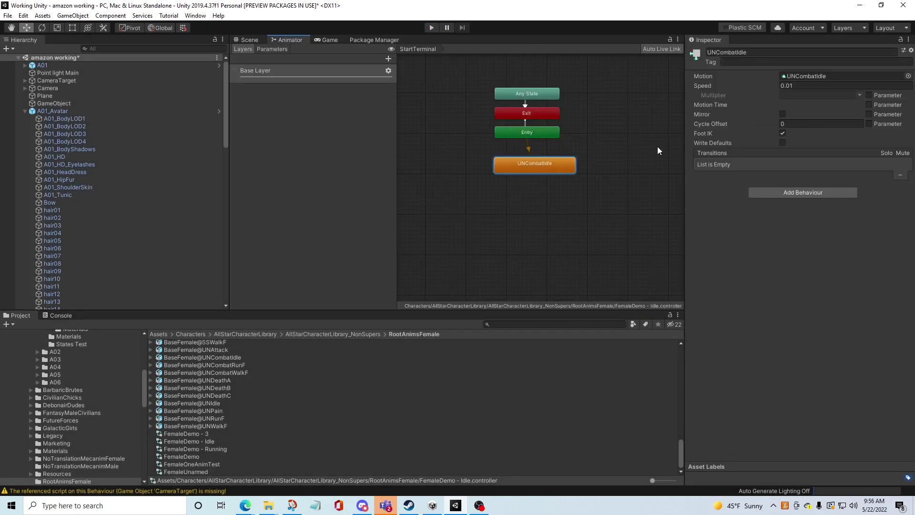
{"action": "left_click", "coordinate": [791, 86]}
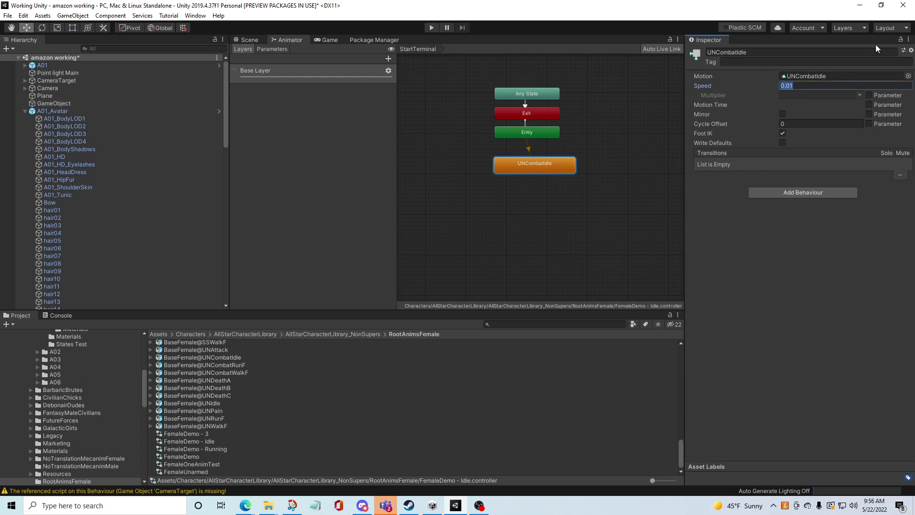
{"action": "type", "text": ".2"}
{"action": "left_click", "coordinate": [598, 136]}
- Play-test the scene, compare both characters' idle motion in the Scene view, and stop playback
{"action": "left_click", "coordinate": [247, 41]}
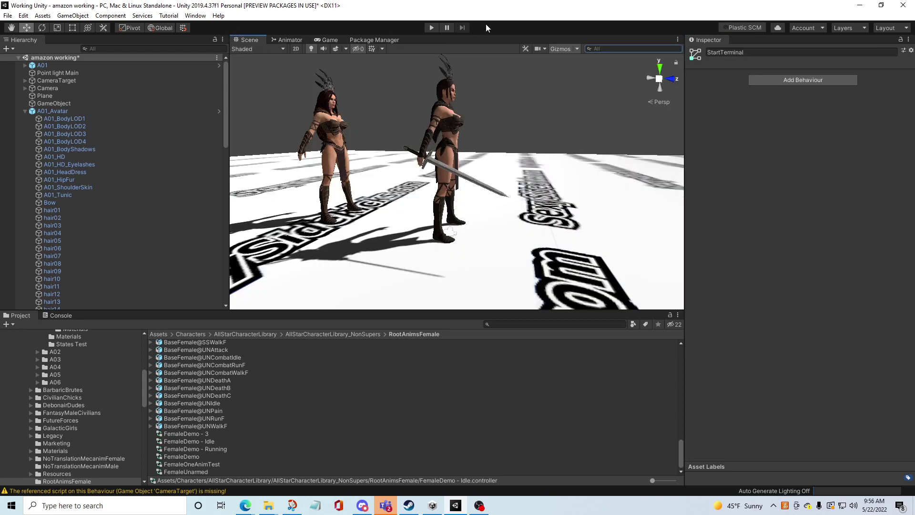
{"action": "left_click", "coordinate": [437, 29]}
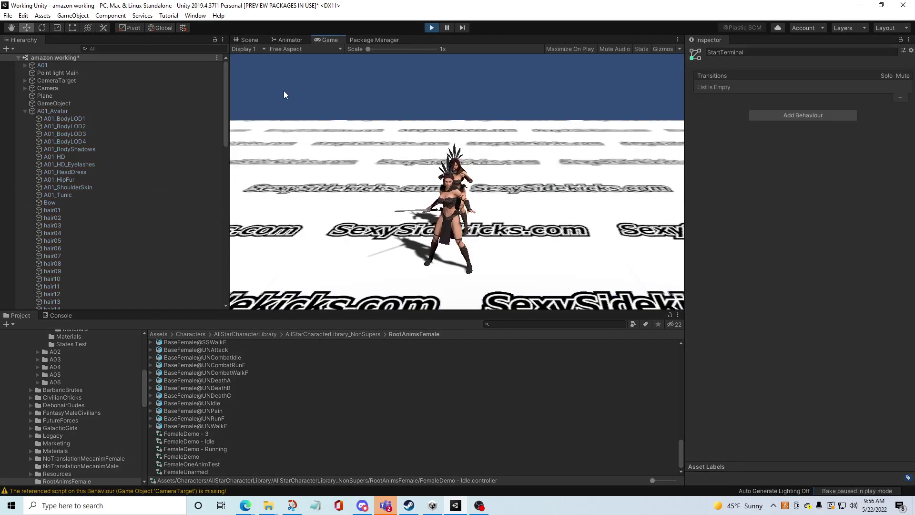
{"action": "left_click", "coordinate": [250, 40]}
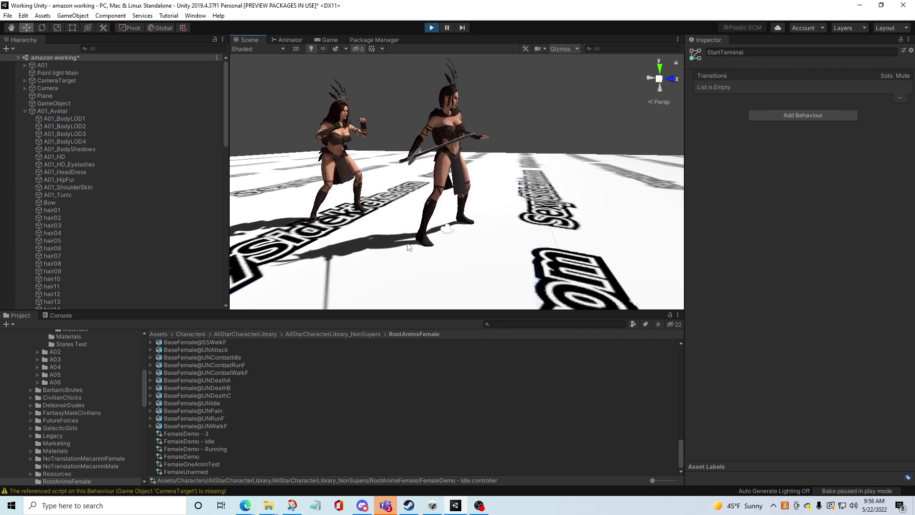
{"action": "left_click", "coordinate": [431, 28]}
- Examine the longsword-wielding avatar from another angle in the Scene view, selecting its shoulder skin and body meshes
{"action": "left_click", "coordinate": [436, 152]}
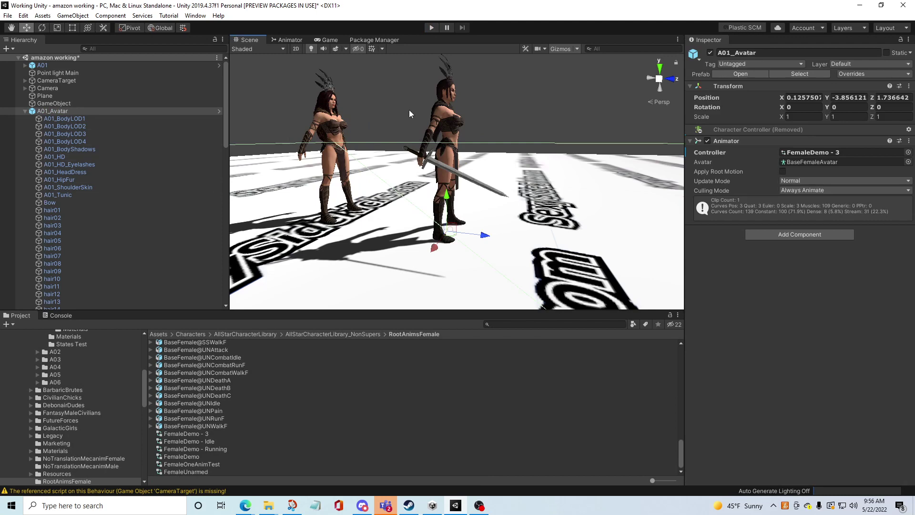
{"action": "left_click", "coordinate": [431, 124]}
{"action": "right_click_drag", "start_coordinate": [522, 127], "coordinate": [448, 142]}
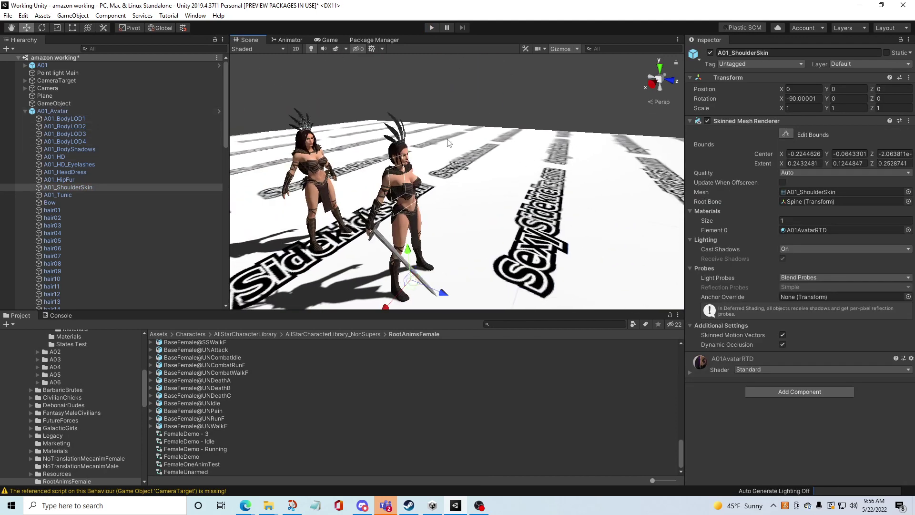
{"action": "left_click", "coordinate": [403, 153]}
{"action": "left_click", "coordinate": [396, 290]}
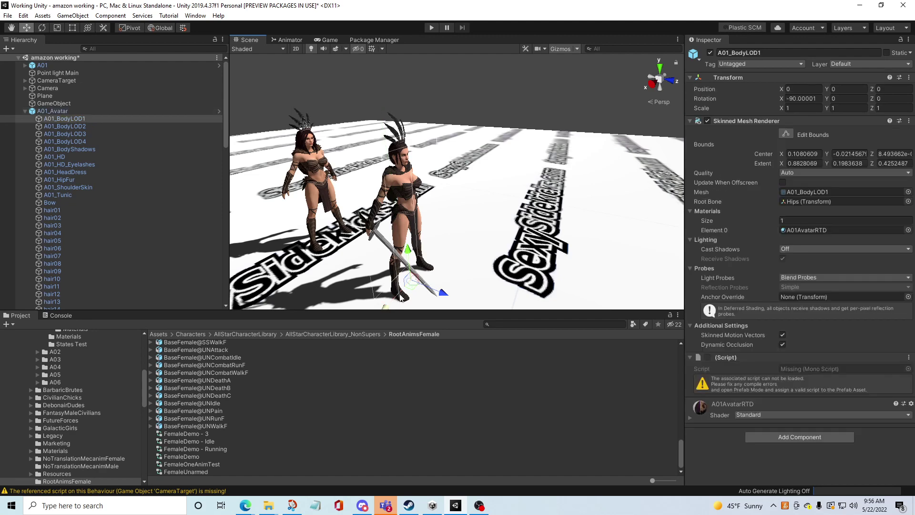
- Compare the settings of the UNCombatIdle state with those of A01_Avatar's 1HCombatIdle state
{"action": "left_click", "coordinate": [299, 41]}
{"action": "left_click", "coordinate": [544, 167]}
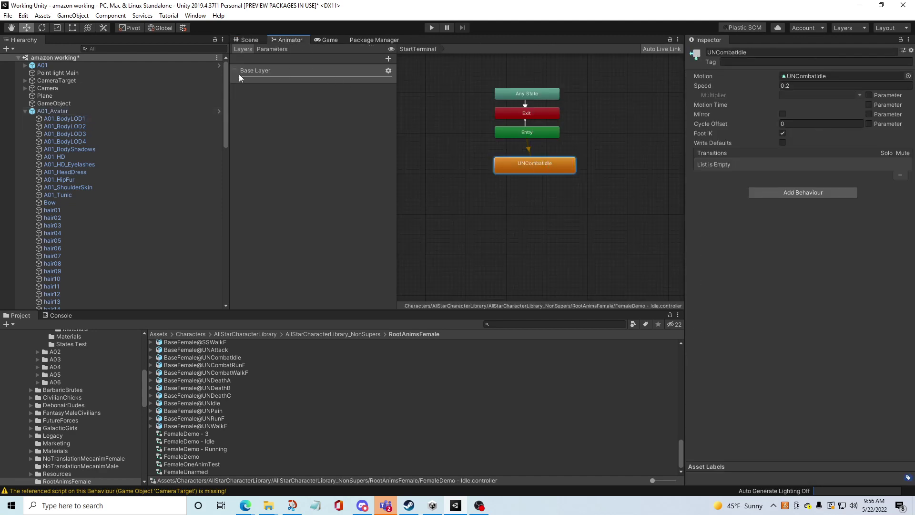
{"action": "left_click", "coordinate": [51, 112]}
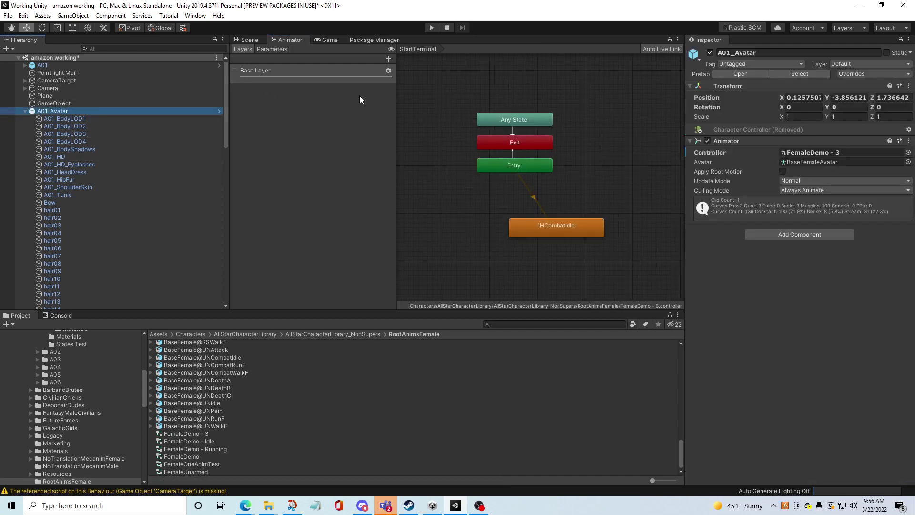
{"action": "left_click", "coordinate": [554, 225]}
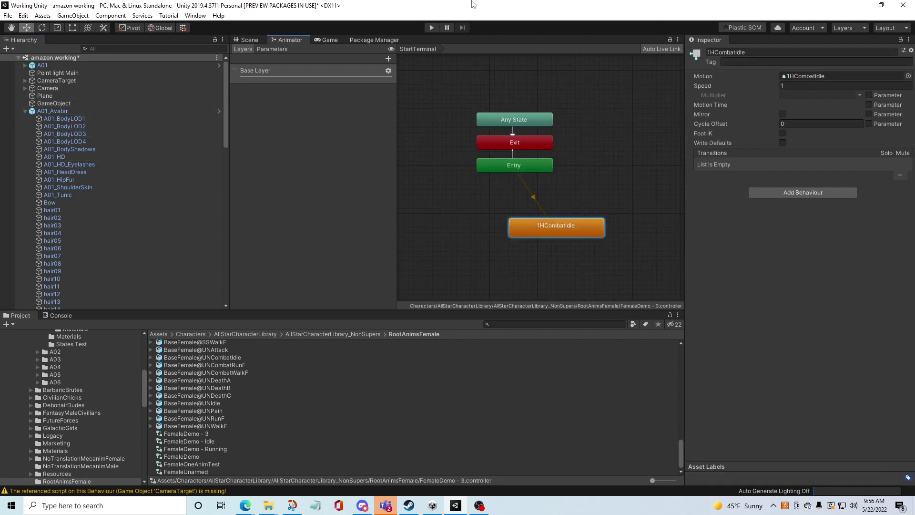
- Set the speed of A01's UNCombatIdle state to 0.5
{"action": "left_click", "coordinate": [90, 64]}
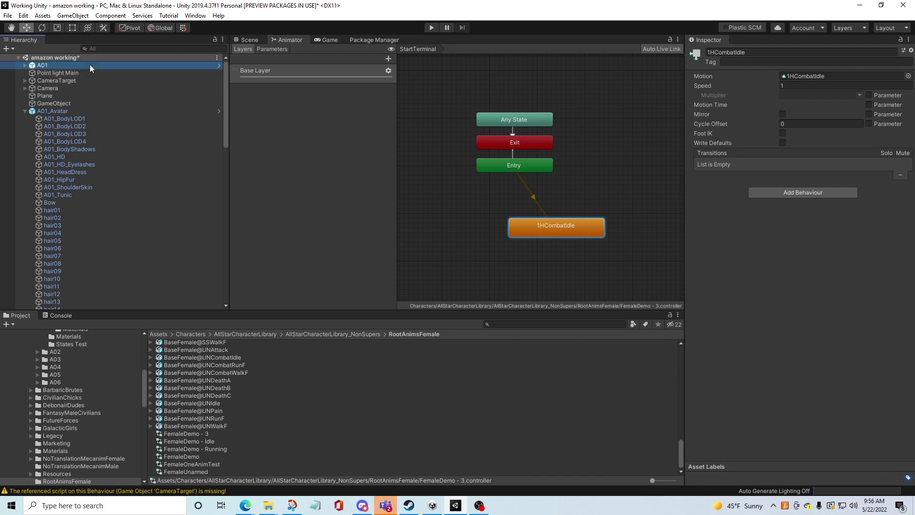
{"action": "left_click", "coordinate": [538, 221]}
{"action": "left_click", "coordinate": [816, 87]}
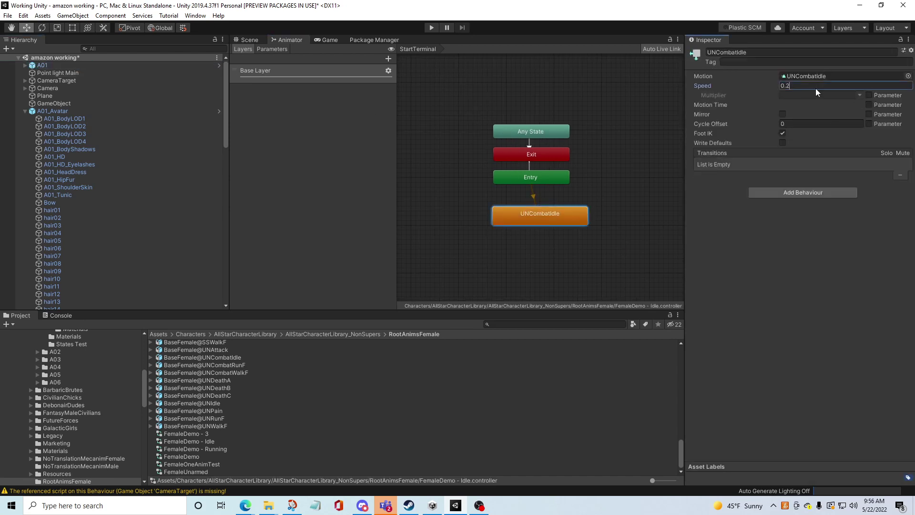
{"action": "type", "text": ".5"}
{"action": "left_click", "coordinate": [652, 193]}
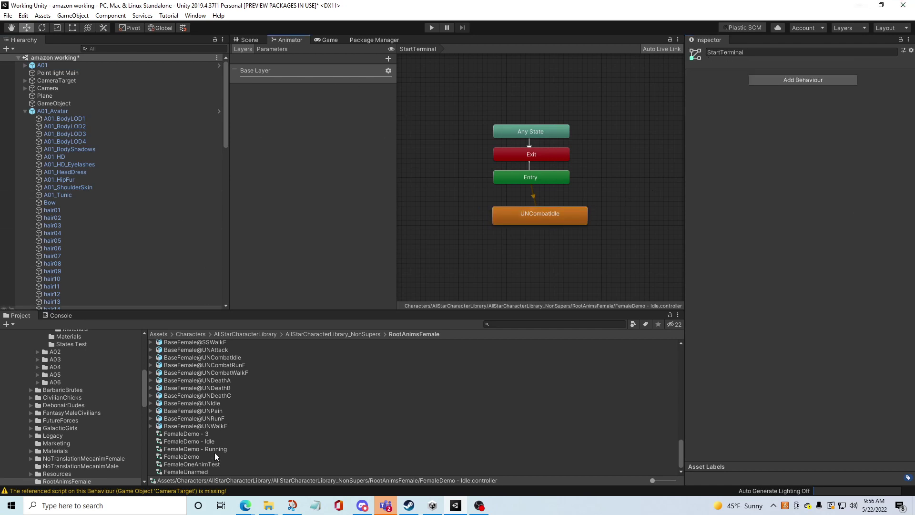
- Browse the BaseFemale animation assets in the RootAnimsFemale folder, viewing the UNDeathA and SpearSwipe import settings
{"action": "left_click", "coordinate": [213, 380]}
{"action": "scroll", "coordinate": [231, 388], "scroll_direction": "up", "scroll_amount": 10}
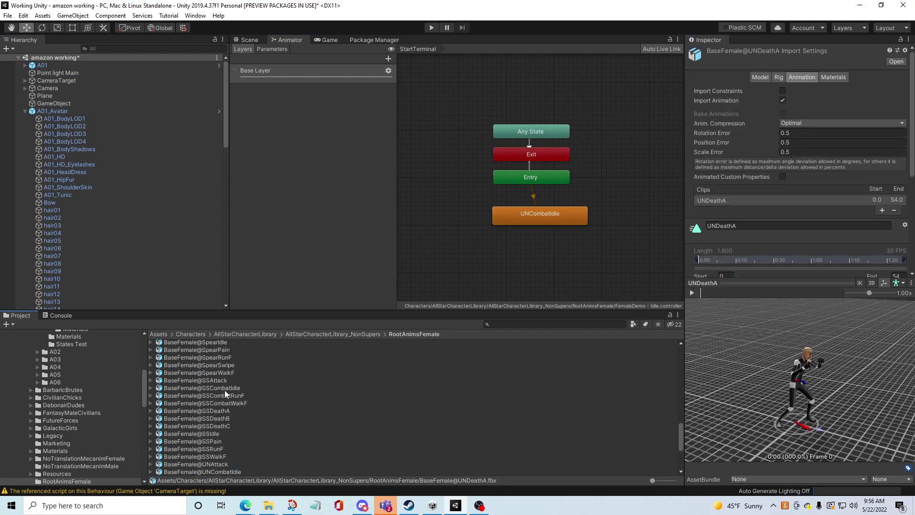
{"action": "scroll", "coordinate": [222, 388], "scroll_direction": "up", "scroll_amount": 10}
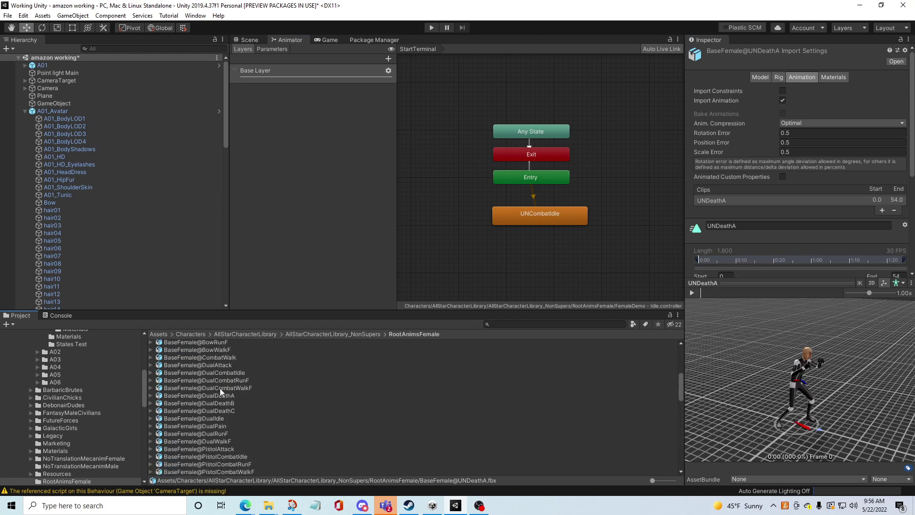
{"action": "scroll", "coordinate": [235, 379], "scroll_direction": "up", "scroll_amount": 2}
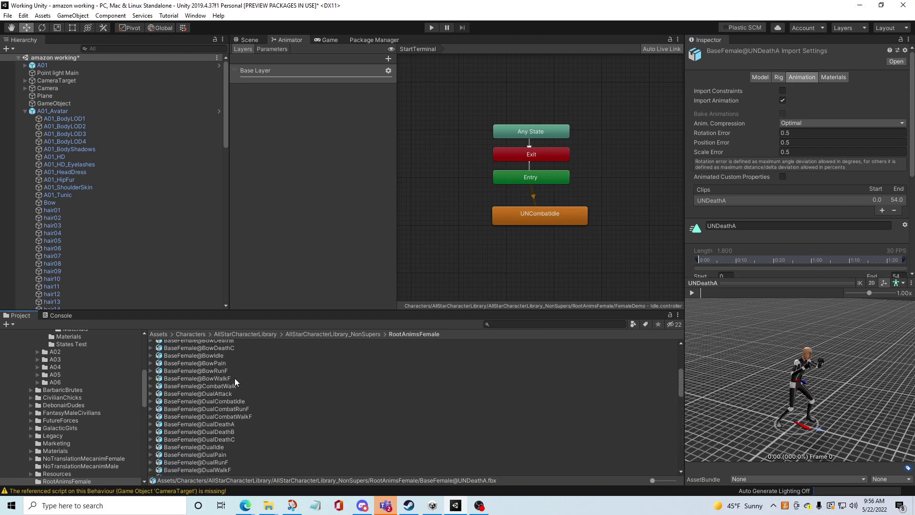
{"action": "scroll", "coordinate": [231, 379], "scroll_direction": "up", "scroll_amount": 8}
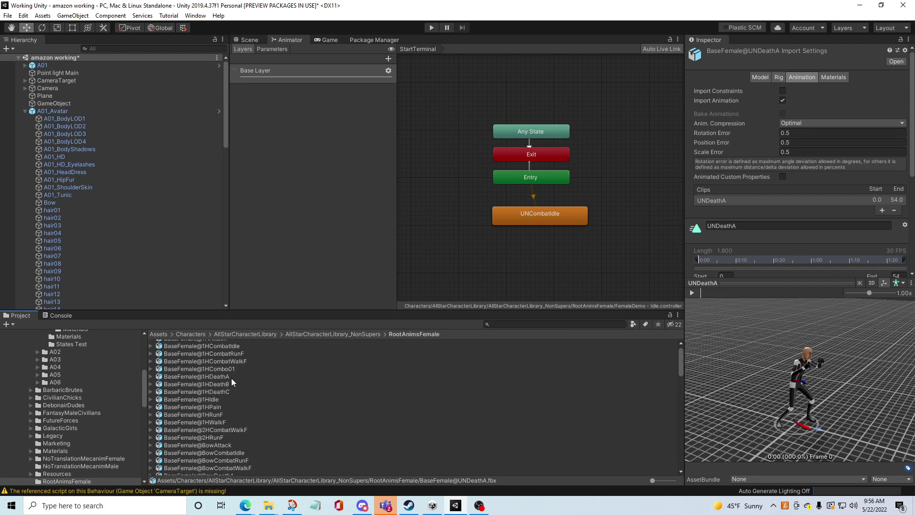
{"action": "scroll", "coordinate": [229, 374], "scroll_direction": "down", "scroll_amount": 10}
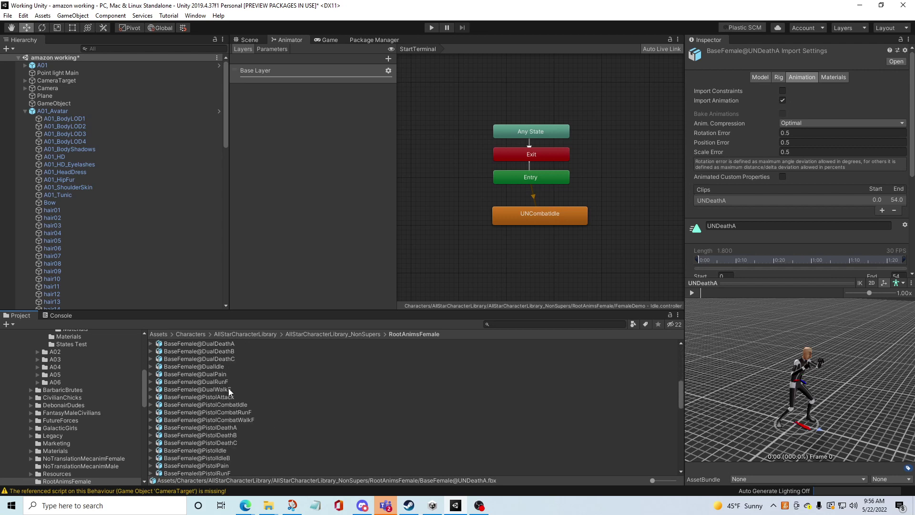
{"action": "scroll", "coordinate": [257, 415], "scroll_direction": "down", "scroll_amount": 5}
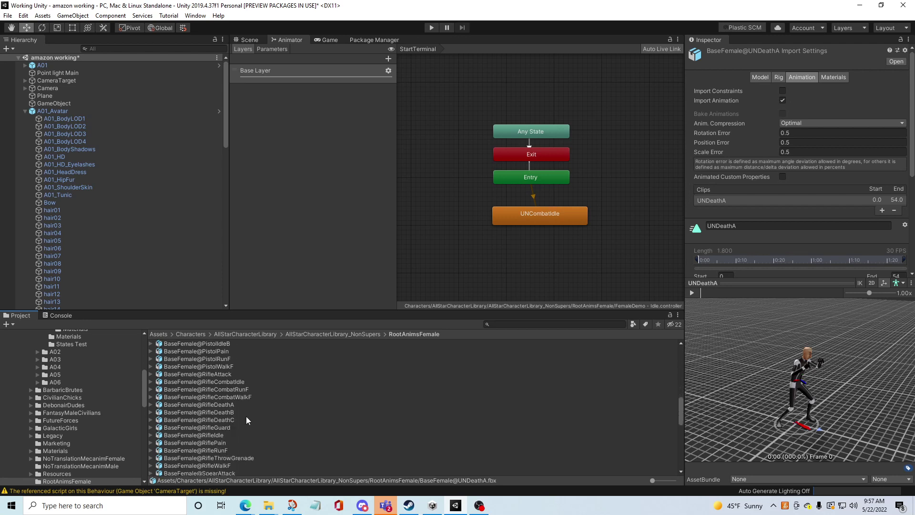
{"action": "scroll", "coordinate": [246, 416], "scroll_direction": "down", "scroll_amount": 4}
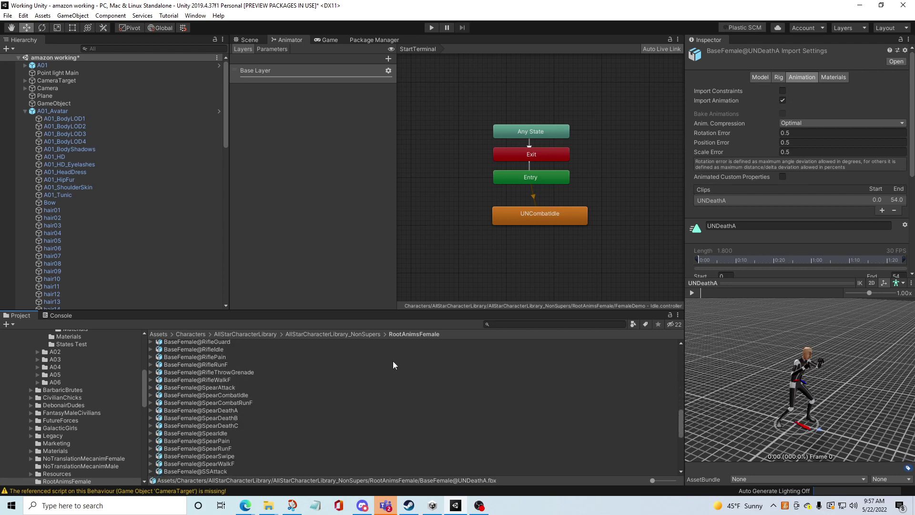
{"action": "scroll", "coordinate": [253, 416], "scroll_direction": "down", "scroll_amount": 2}
{"action": "scroll", "coordinate": [217, 397], "scroll_direction": "down", "scroll_amount": 3}
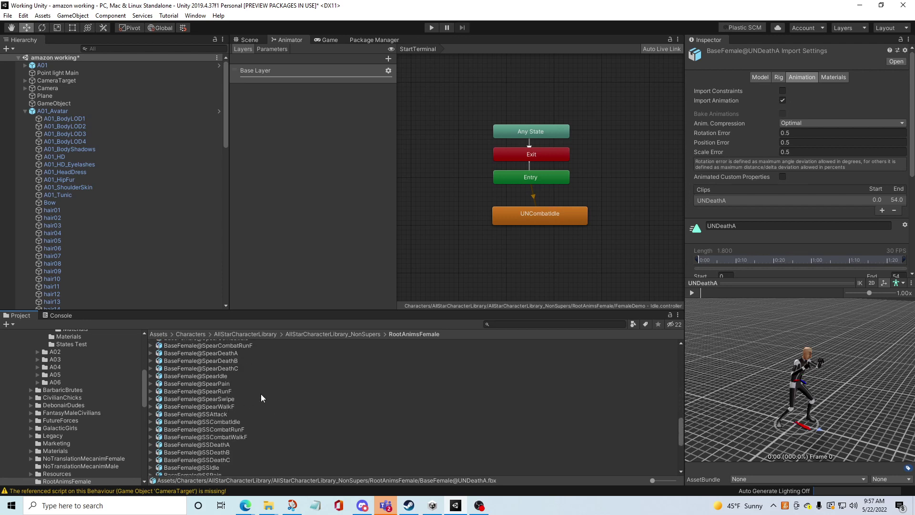
{"action": "left_click", "coordinate": [211, 371]}
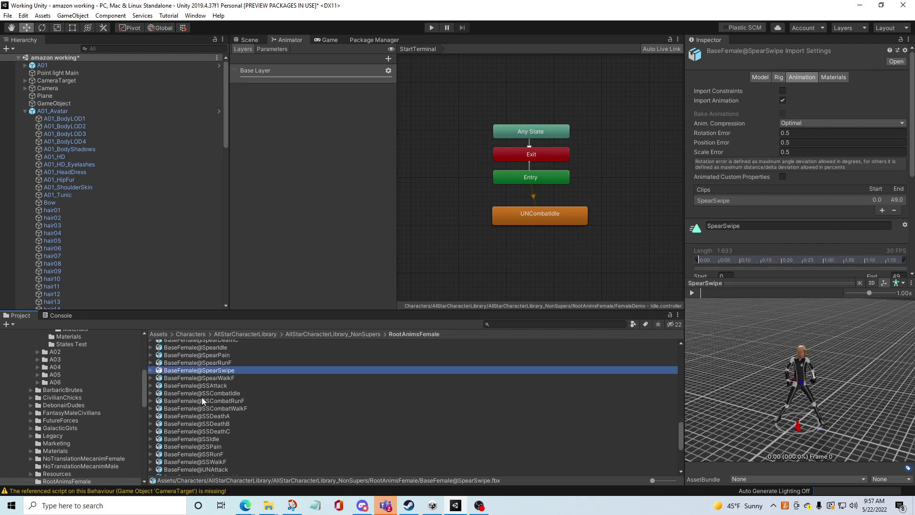
{"action": "scroll", "coordinate": [203, 400], "scroll_direction": "down", "scroll_amount": 2}
{"action": "scroll", "coordinate": [235, 422], "scroll_direction": "down", "scroll_amount": 2}
{"action": "scroll", "coordinate": [225, 436], "scroll_direction": "down", "scroll_amount": 1}
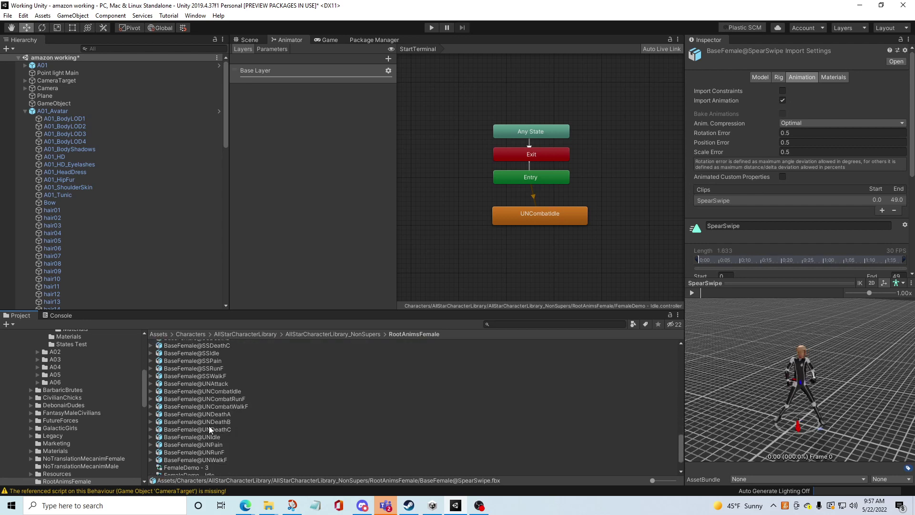
{"action": "scroll", "coordinate": [209, 425], "scroll_direction": "up", "scroll_amount": 4}
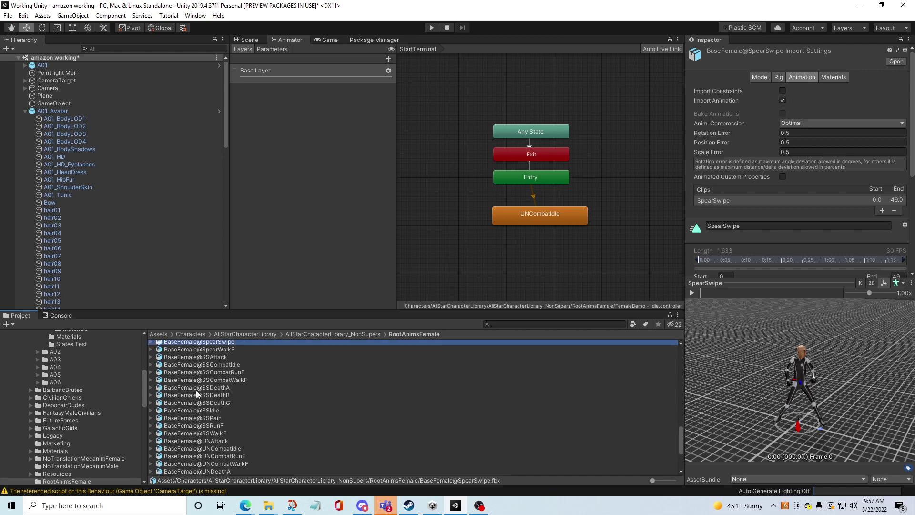
{"action": "scroll", "coordinate": [286, 376], "scroll_direction": "up", "scroll_amount": 2}
{"action": "scroll", "coordinate": [322, 420], "scroll_direction": "down", "scroll_amount": 8}
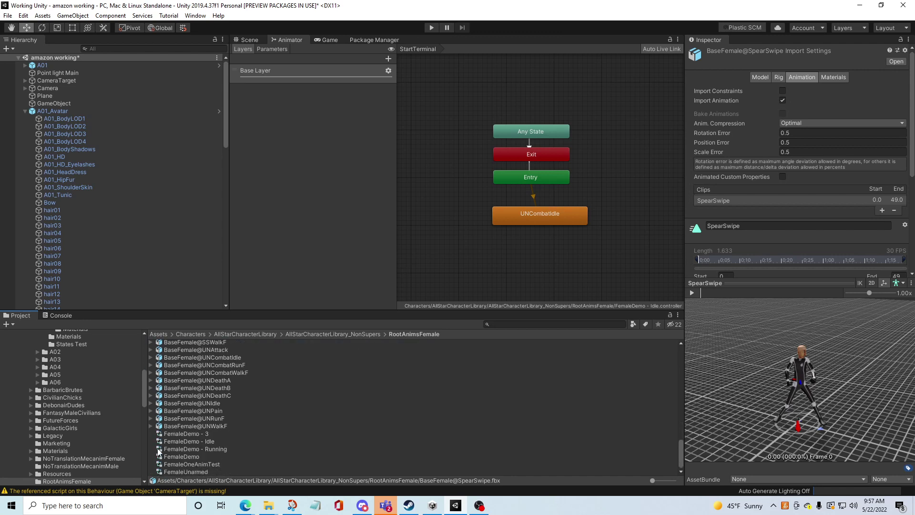
- Open the FemaleDemo controller's 2Handed sub-state machine and enlarge the Animator graph area in width and height
{"action": "left_click", "coordinate": [192, 456]}
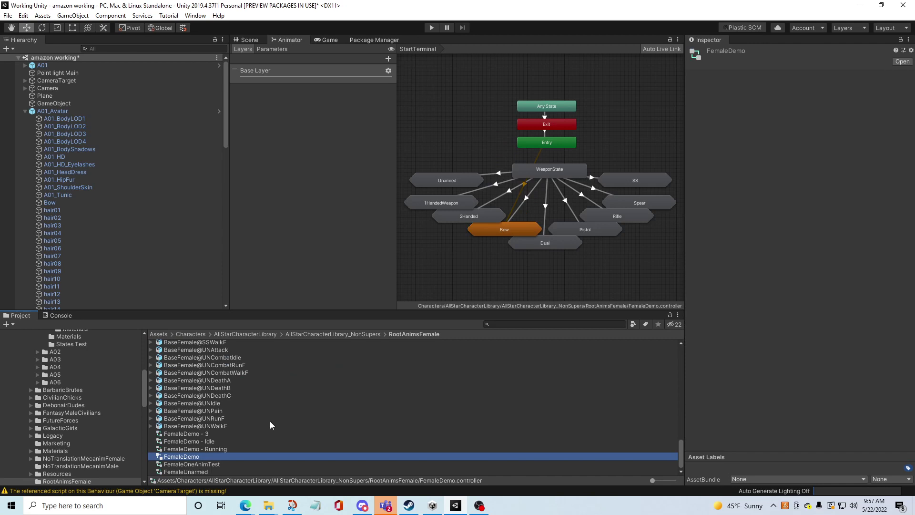
{"action": "double_click", "coordinate": [475, 217]}
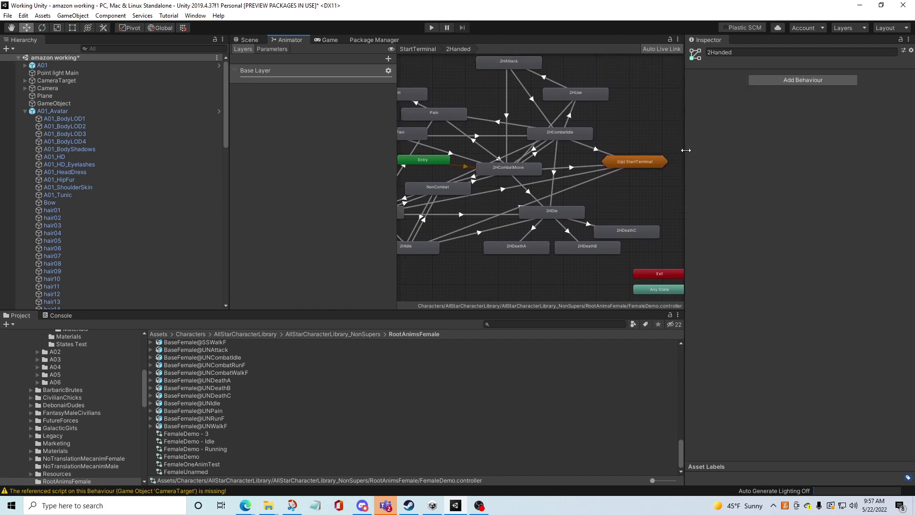
{"action": "left_click_drag", "start_coordinate": [684, 150], "coordinate": [784, 150]}
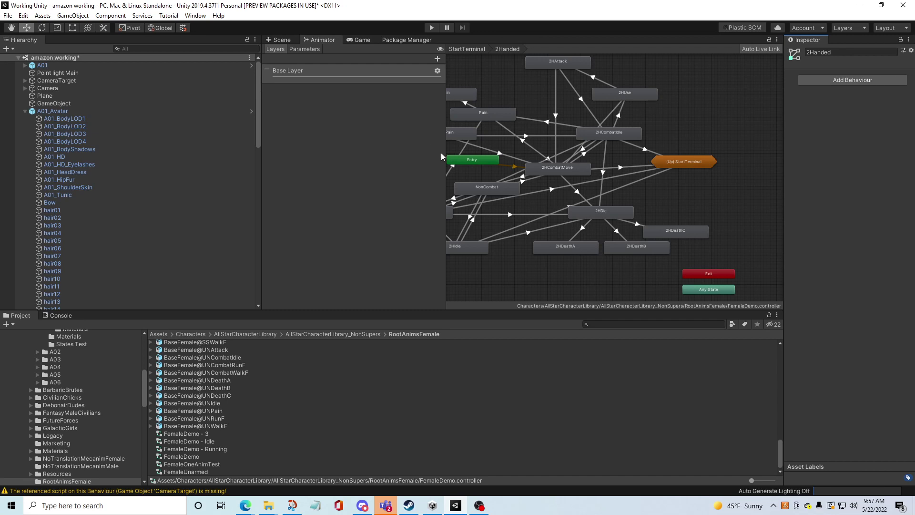
{"action": "left_click_drag", "start_coordinate": [445, 157], "coordinate": [303, 157]}
{"action": "key", "text": "a"}
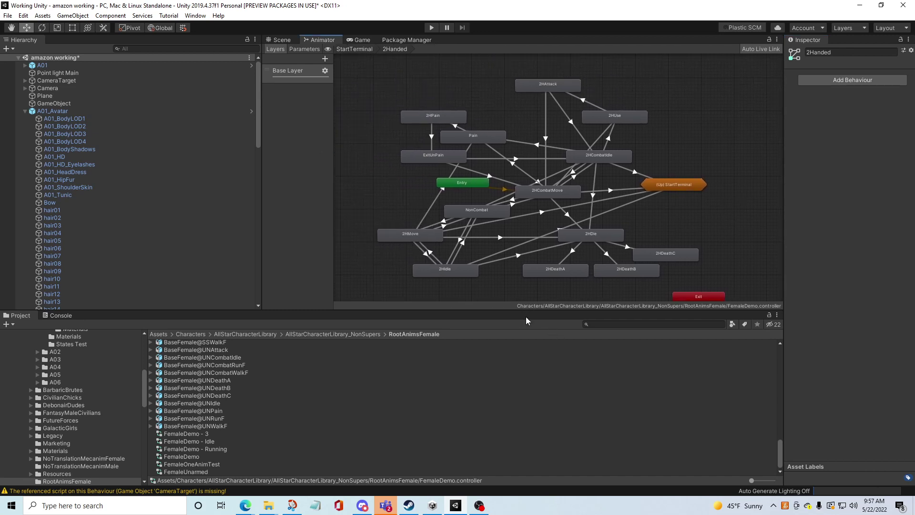
{"action": "left_click_drag", "start_coordinate": [522, 314], "coordinate": [528, 370]}
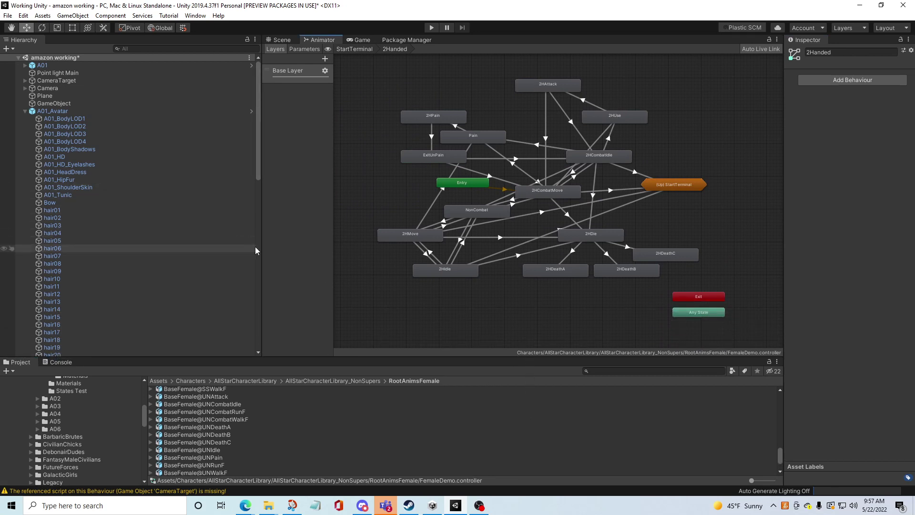
- Examine the states and transitions of the 2Handed sub-state machine, and return to the StartTerminal level
{"action": "scroll", "coordinate": [368, 118], "scroll_direction": "up", "scroll_amount": 4}
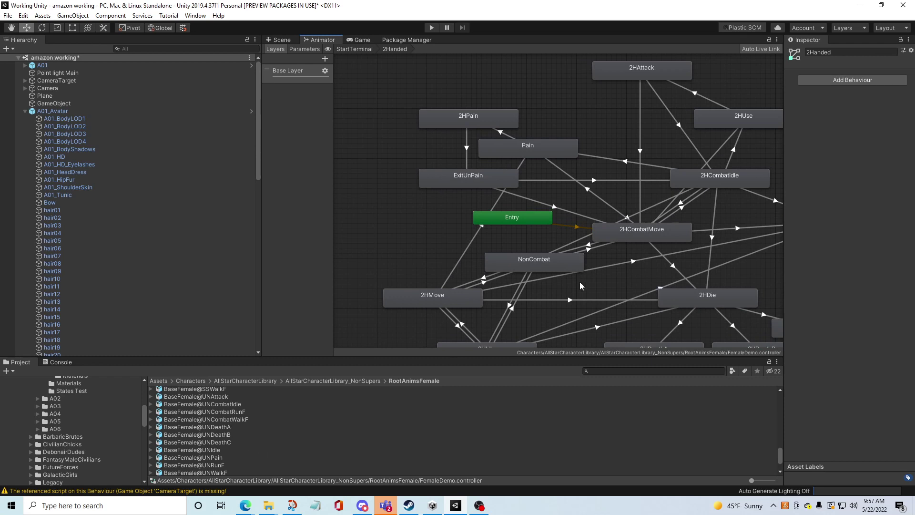
{"action": "middle_click_drag", "start_coordinate": [580, 286], "coordinate": [462, 240]}
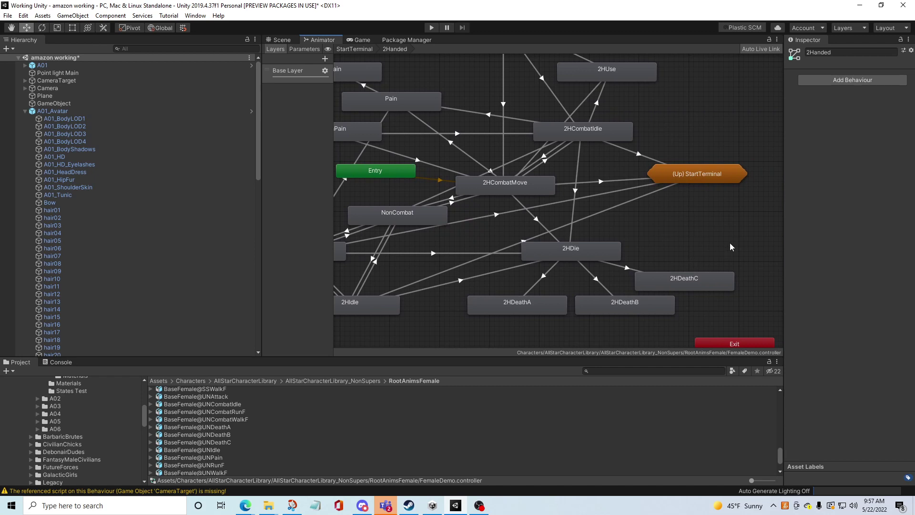
{"action": "middle_click_drag", "start_coordinate": [730, 244], "coordinate": [714, 237]}
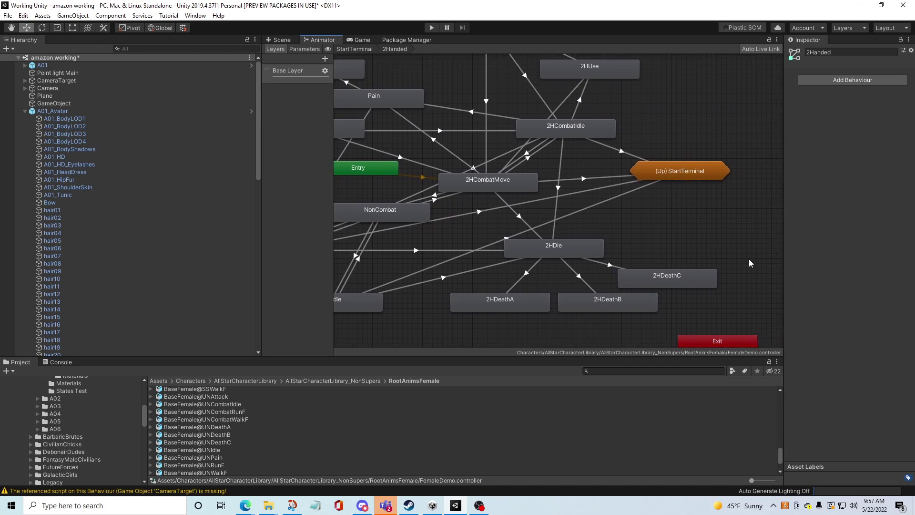
{"action": "middle_click_drag", "start_coordinate": [679, 123], "coordinate": [697, 159]}
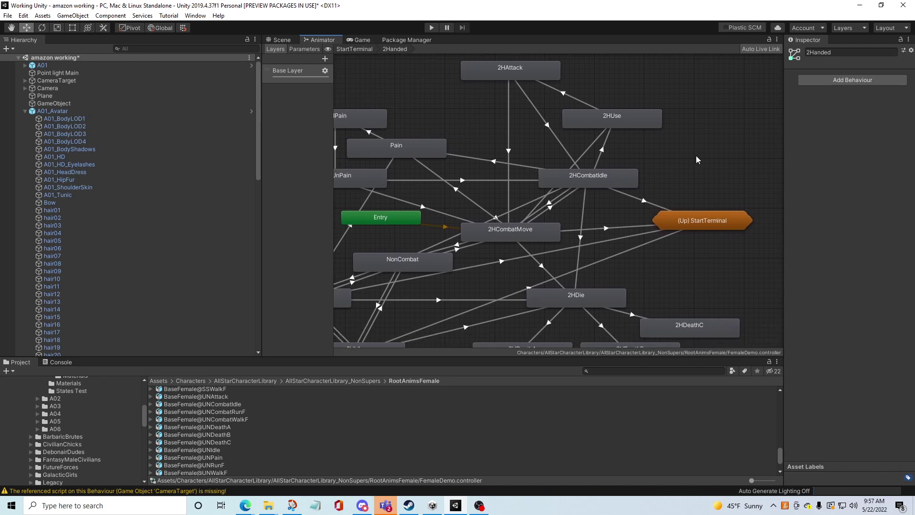
{"action": "double_click", "coordinate": [710, 219]}
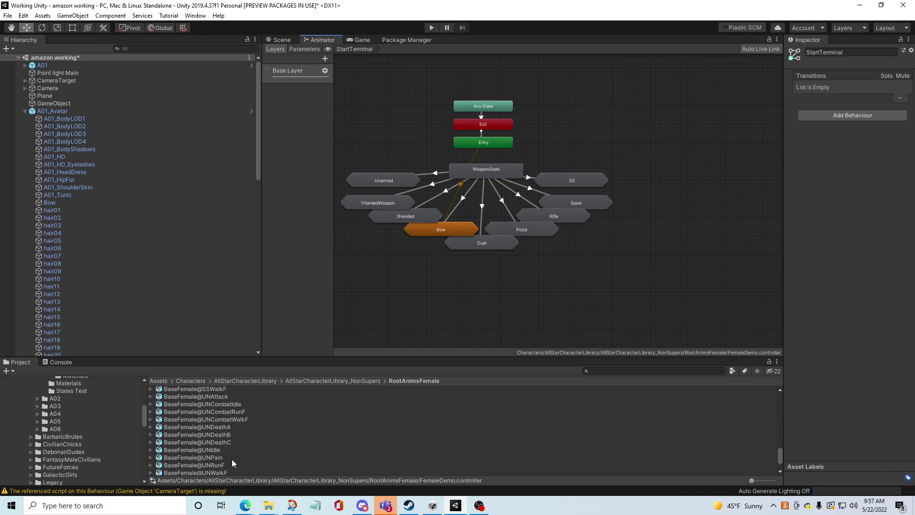
- Rename the FemaleDemo - 3 controller as FemaleDemo - Holding Longsword
{"action": "scroll", "coordinate": [286, 458], "scroll_direction": "down", "scroll_amount": 3}
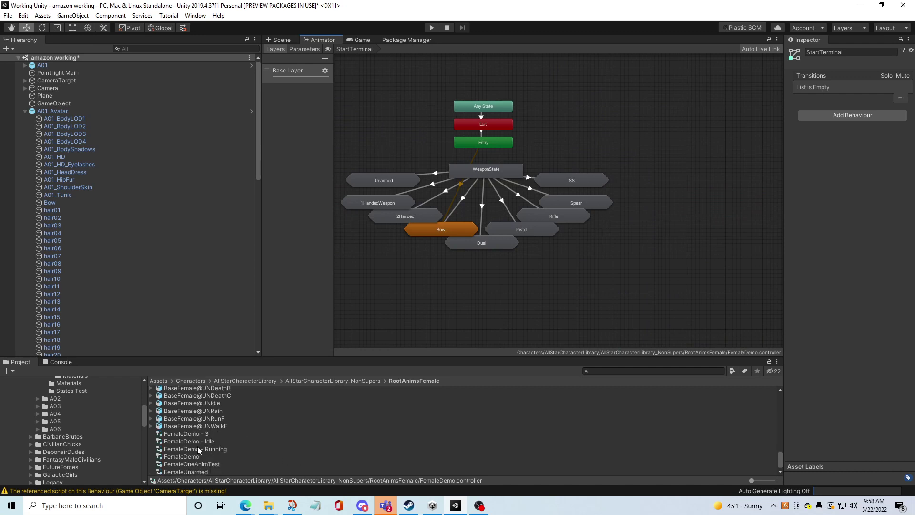
{"action": "left_click", "coordinate": [202, 434]}
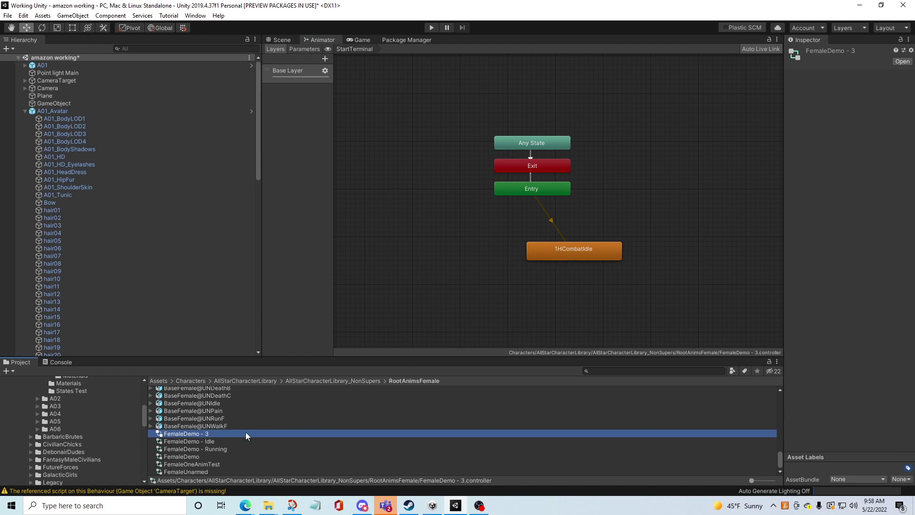
{"action": "key", "text": "F2"}
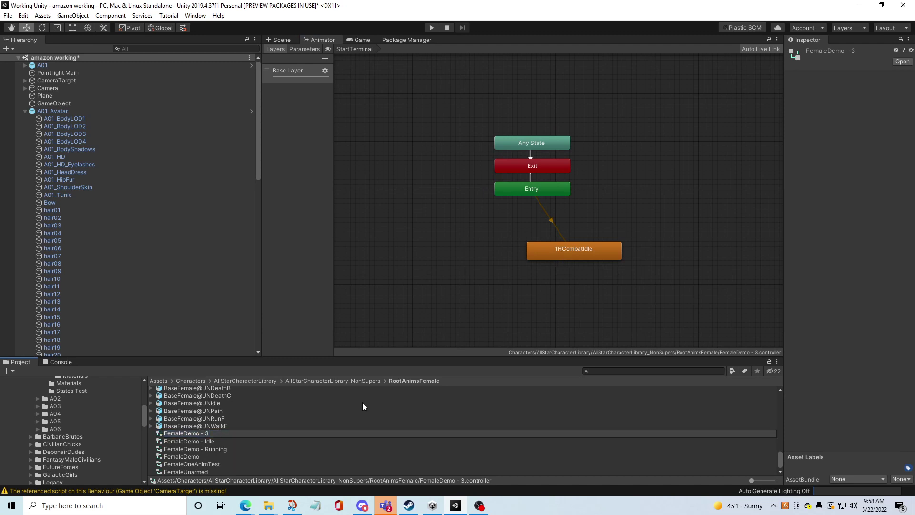
{"action": "type", "text": "Holding Longsword"}
{"action": "key", "text": "Return"}
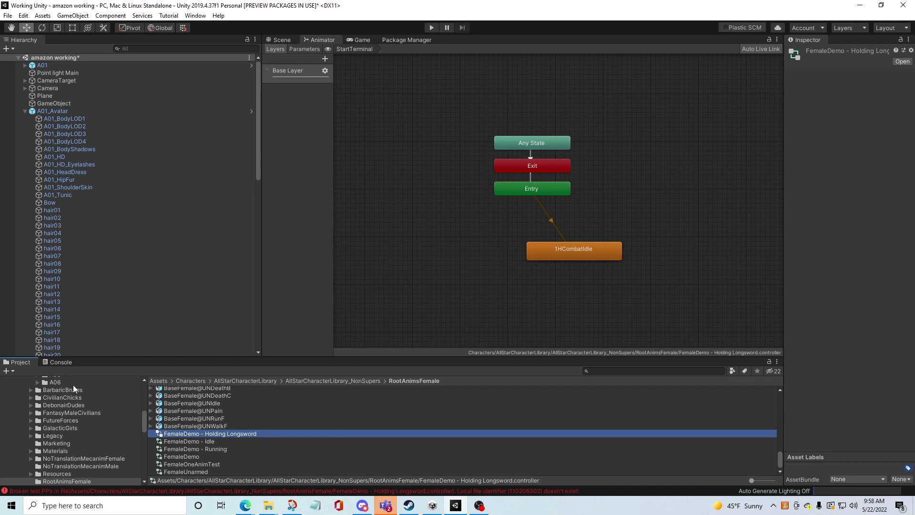
- Check which controller A01_Avatar's Animator component uses, widening the Inspector enough to read the full name
{"action": "left_click", "coordinate": [59, 360]}
{"action": "left_click", "coordinate": [27, 360]}
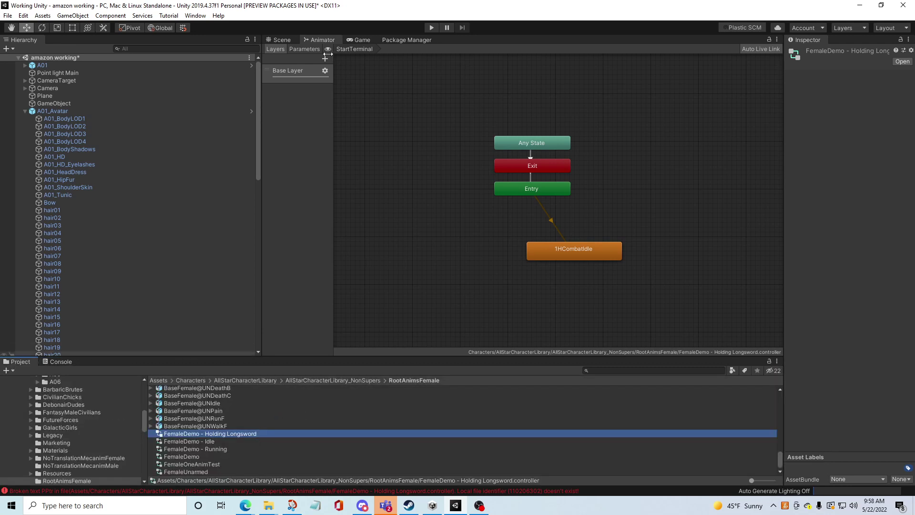
{"action": "left_click", "coordinate": [349, 50]}
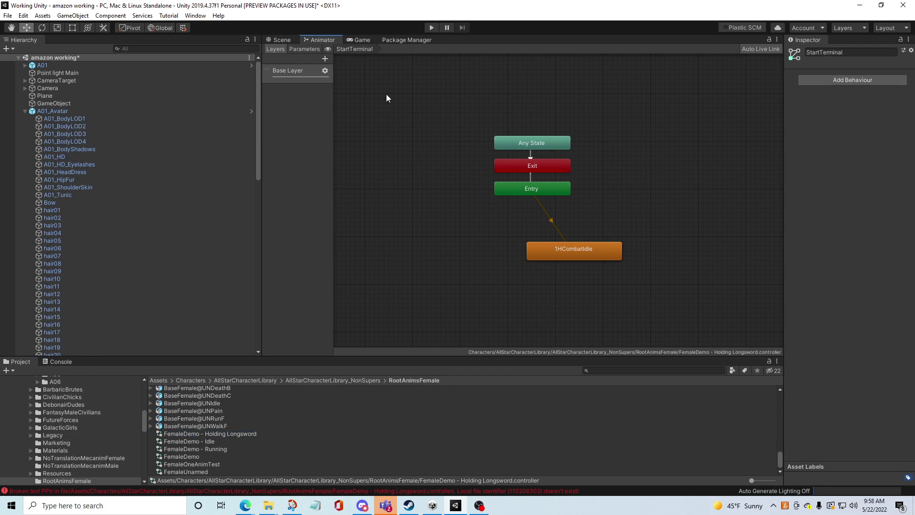
{"action": "left_click", "coordinate": [60, 112]}
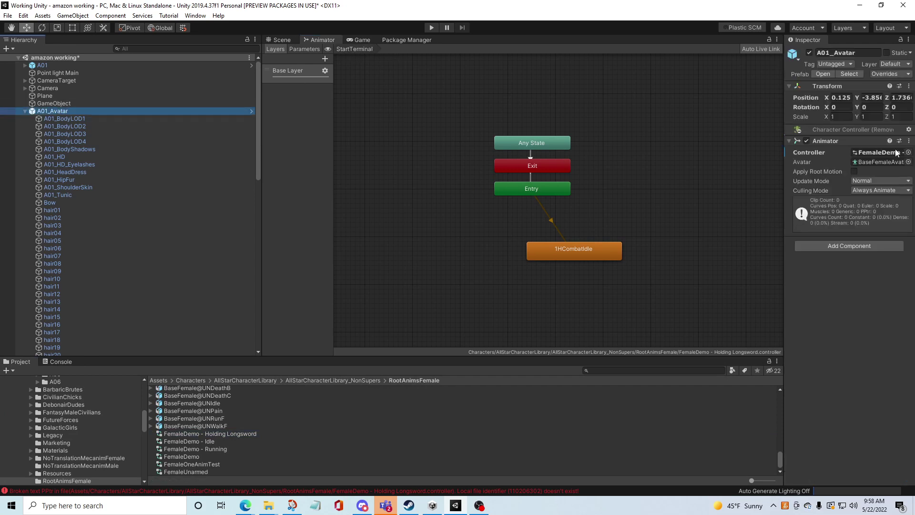
{"action": "left_click", "coordinate": [782, 140]}
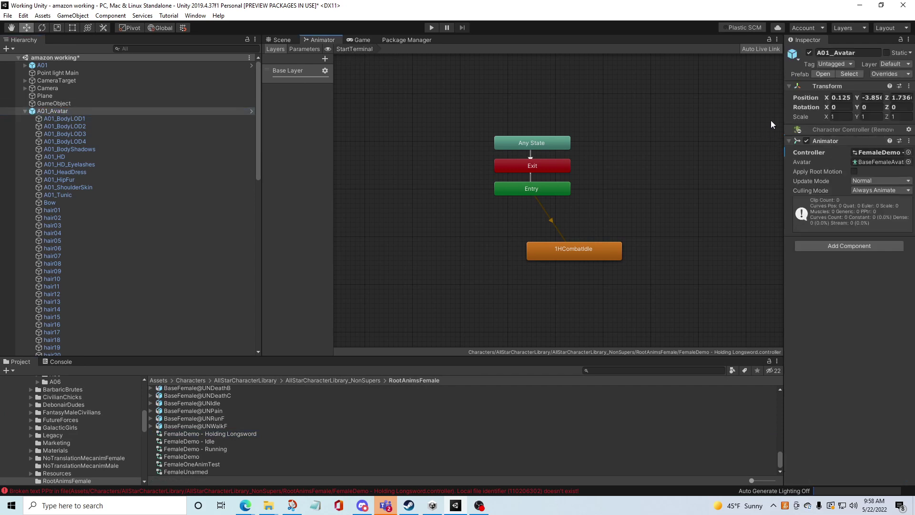
{"action": "left_click_drag", "start_coordinate": [784, 116], "coordinate": [705, 117]}
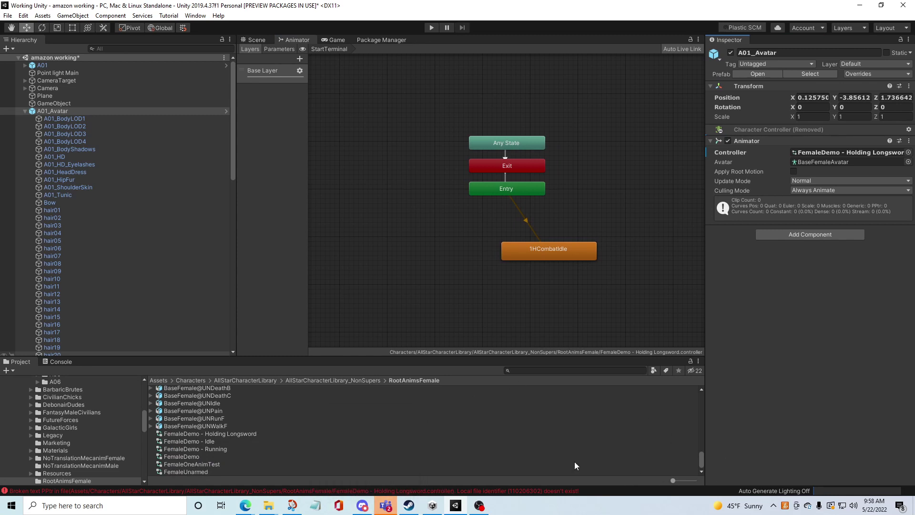
- Reopen the FemaleDemo - Holding Longsword controller and save the amazon working scene
{"action": "left_click", "coordinate": [209, 462]}
{"action": "left_click", "coordinate": [225, 426]}
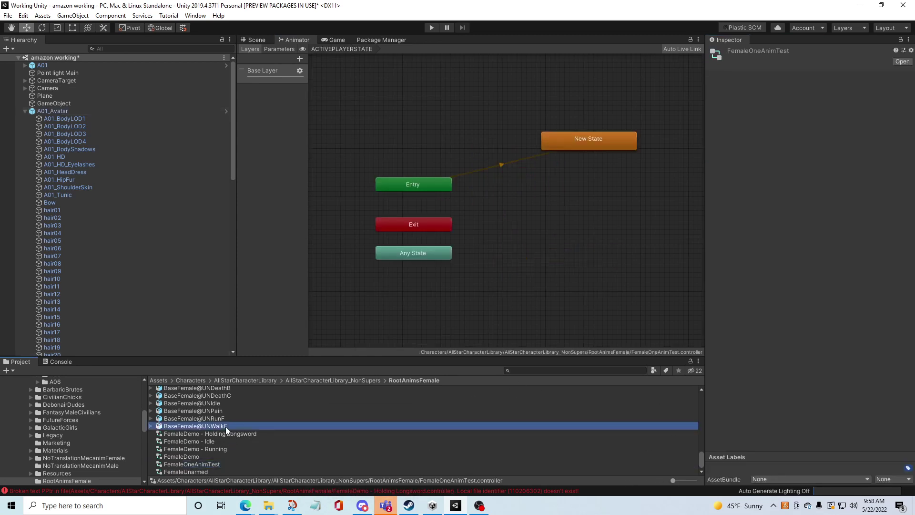
{"action": "left_click", "coordinate": [295, 433]}
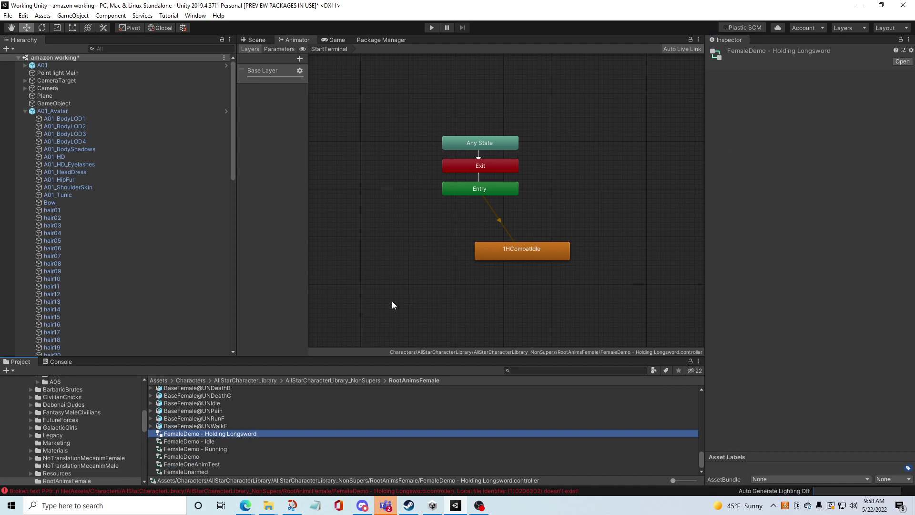
{"action": "left_click", "coordinate": [8, 16]}
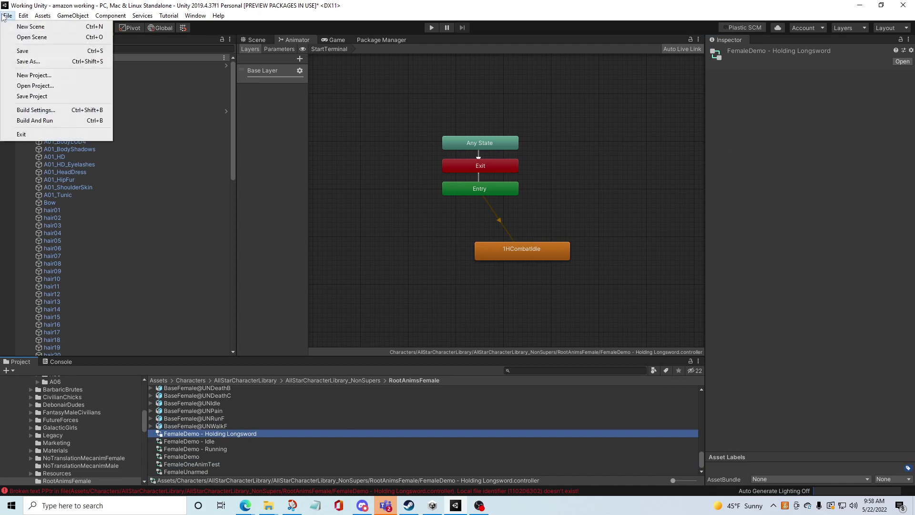
{"action": "left_click", "coordinate": [29, 51]}
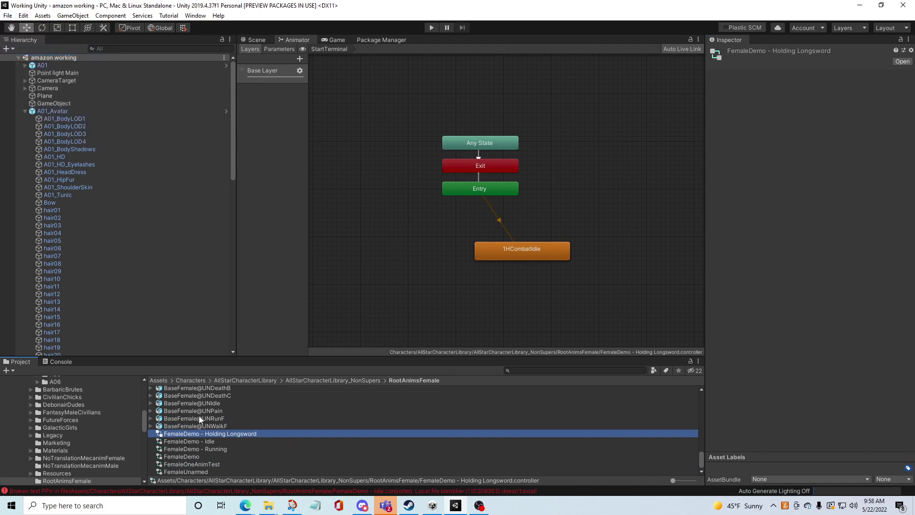
- Clear all messages from the console and return to the project files
{"action": "left_click", "coordinate": [67, 362]}
{"action": "left_click", "coordinate": [9, 370]}
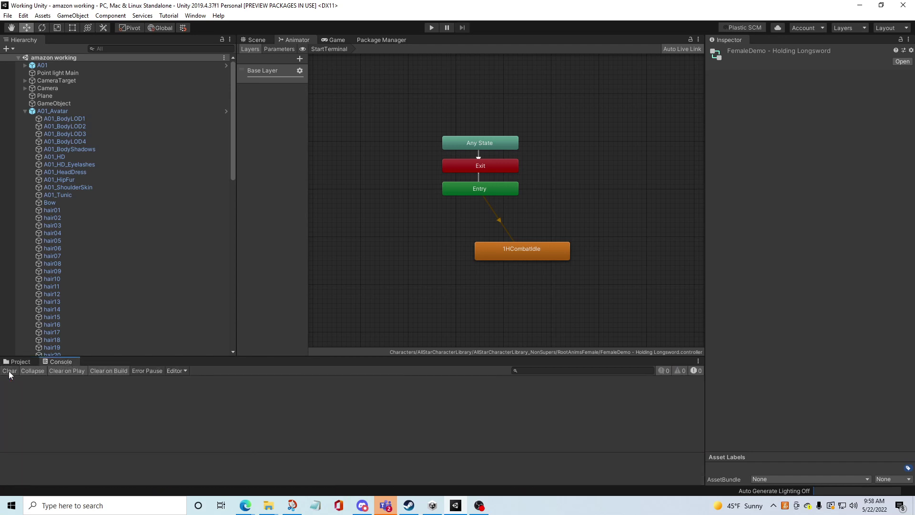
{"action": "left_click", "coordinate": [21, 362]}
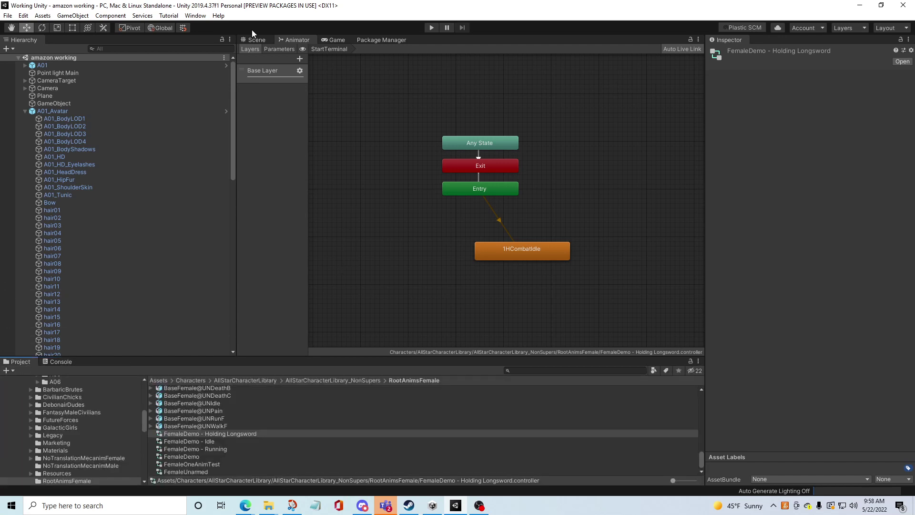
- Return to the Scene view and collapse A01_Avatar's children in the scene hierarchy
{"action": "left_click", "coordinate": [262, 37]}
{"action": "left_click", "coordinate": [73, 111]}
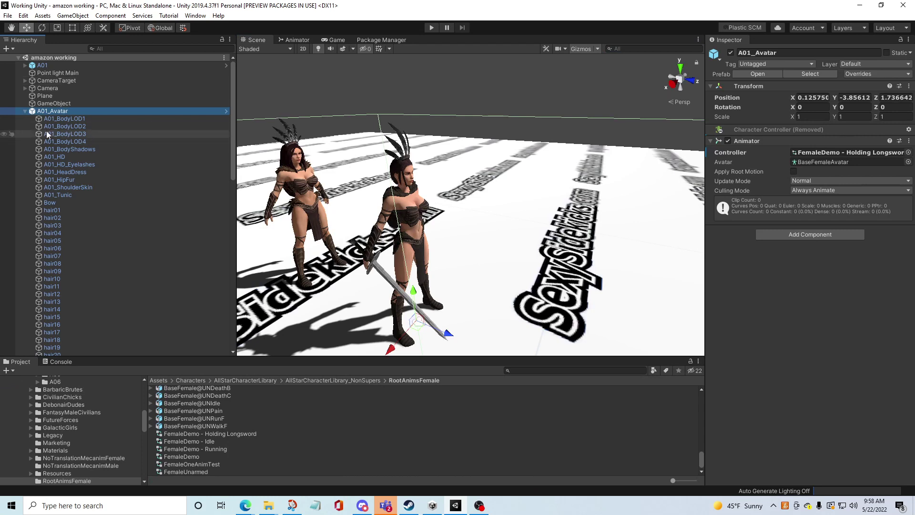
{"action": "left_click", "coordinate": [24, 111]}
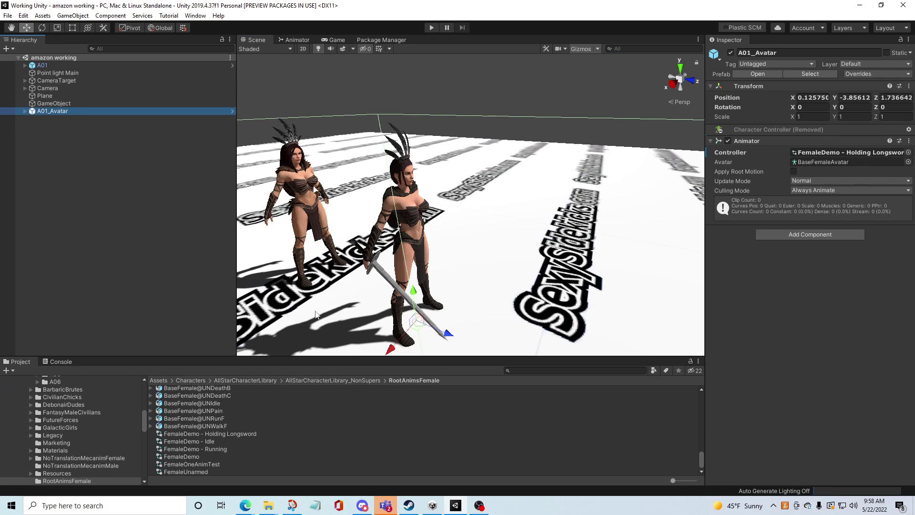
- Open the States Test folder inside AmazingAmazons > A01 in the project files
{"action": "left_click", "coordinate": [361, 381]}
{"action": "scroll", "coordinate": [195, 414], "scroll_direction": "up", "scroll_amount": 3}
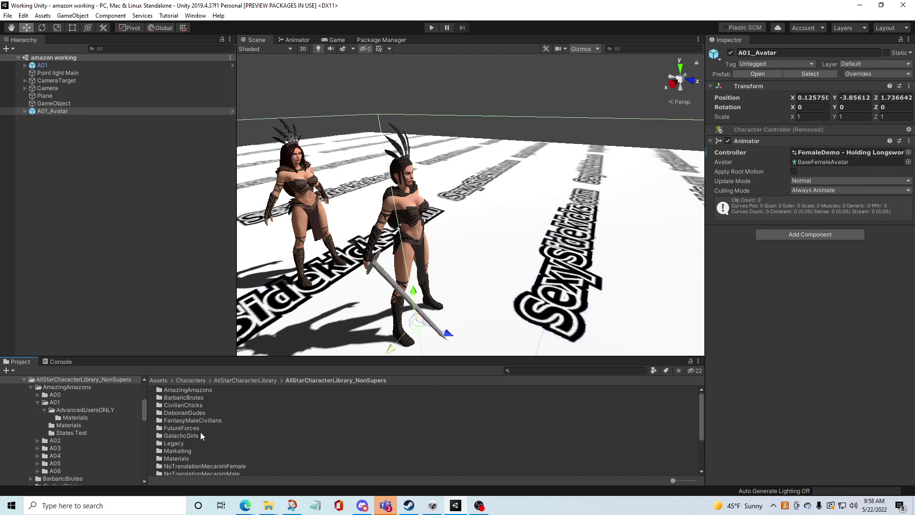
{"action": "double_click", "coordinate": [190, 390]}
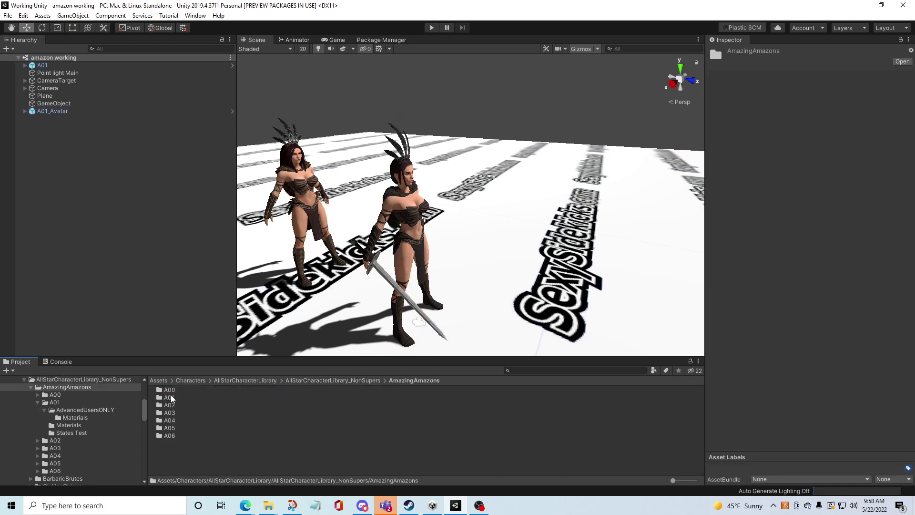
{"action": "double_click", "coordinate": [174, 398]}
{"action": "double_click", "coordinate": [187, 405]}
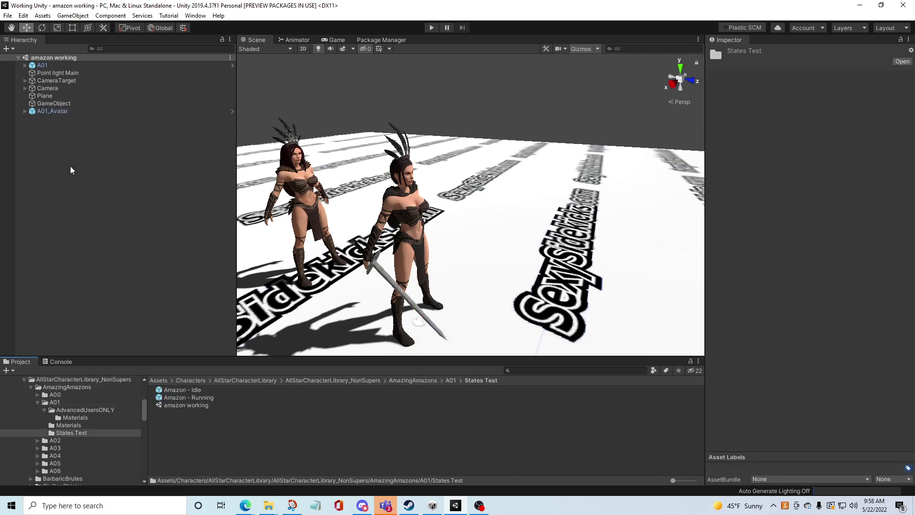
- Move A01_Avatar right beside the A01 character, to about X 0.336 and Z -0.008
{"action": "left_click", "coordinate": [59, 112]}
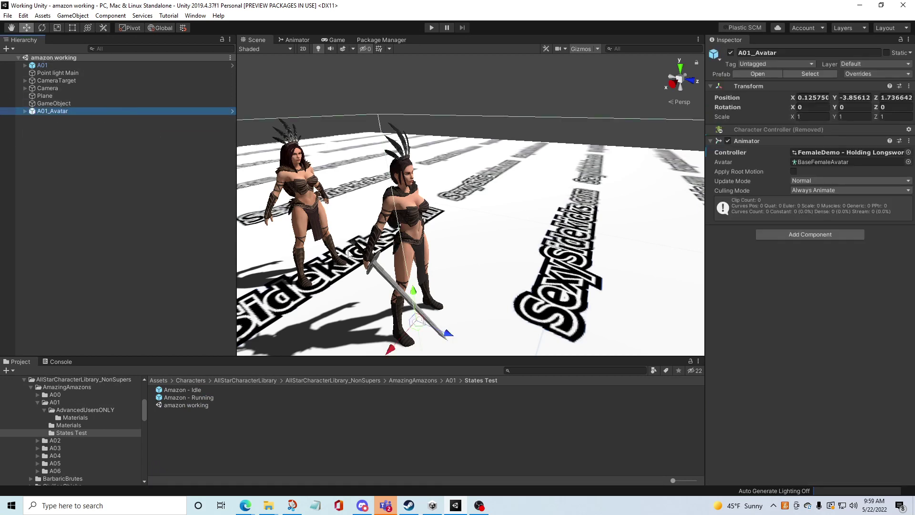
{"action": "left_click_drag", "start_coordinate": [448, 333], "coordinate": [354, 273]}
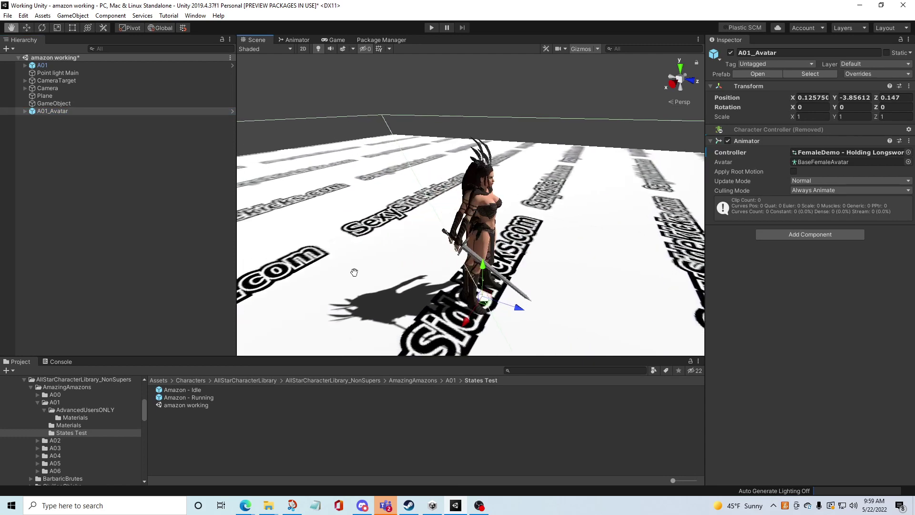
{"action": "middle_click_drag", "start_coordinate": [355, 272], "coordinate": [447, 310]}
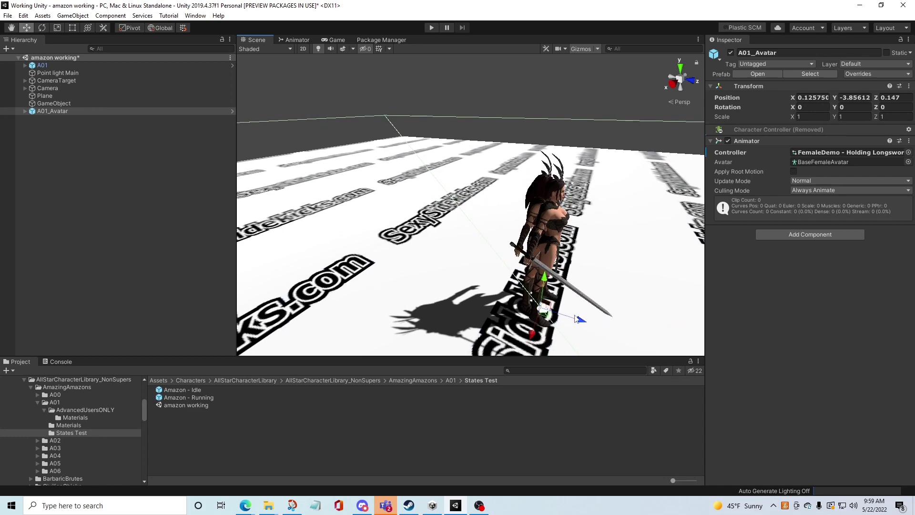
{"action": "left_click_drag", "start_coordinate": [576, 318], "coordinate": [570, 199]}
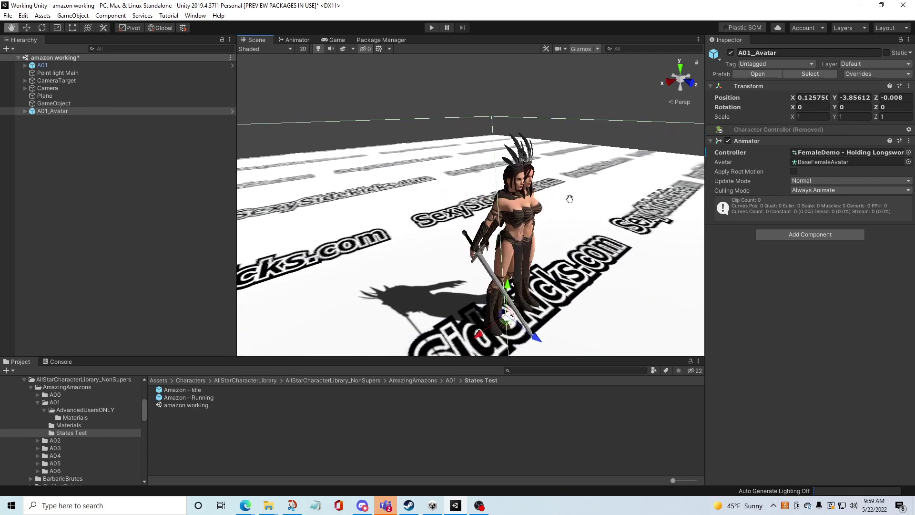
{"action": "left_click_drag", "start_coordinate": [553, 261], "coordinate": [478, 181], "text": "alt"}
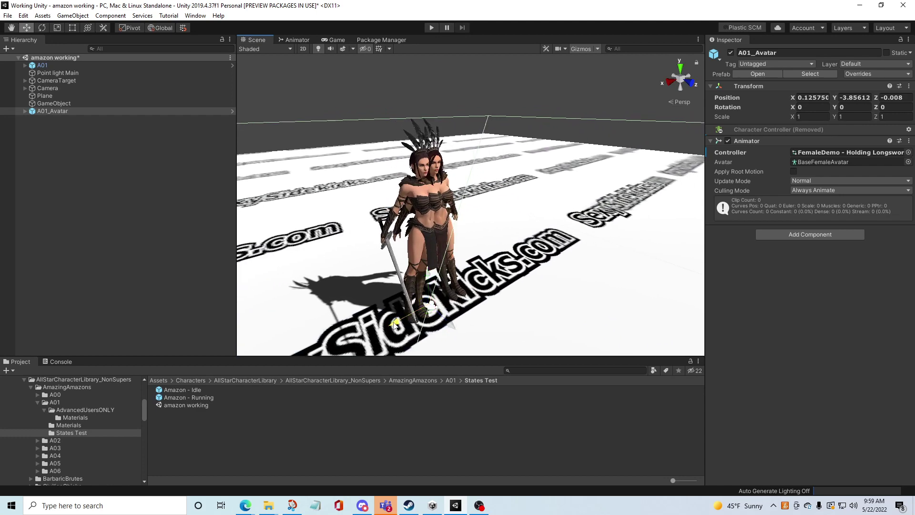
{"action": "left_click_drag", "start_coordinate": [394, 324], "coordinate": [372, 329]}
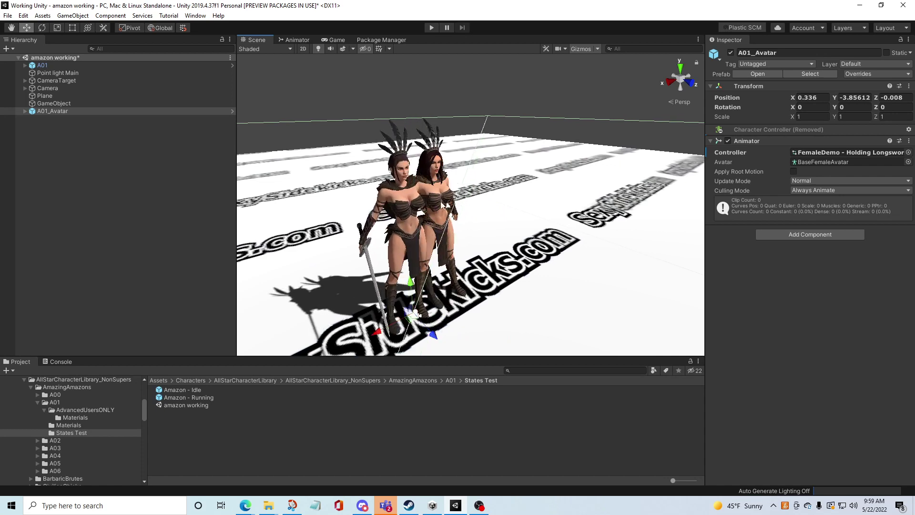
- Expand the A01 character's skeleton from ROOT through Hips and Spine down to the bones under Spine1
{"action": "left_click", "coordinate": [425, 168]}
{"action": "left_click", "coordinate": [425, 167]}
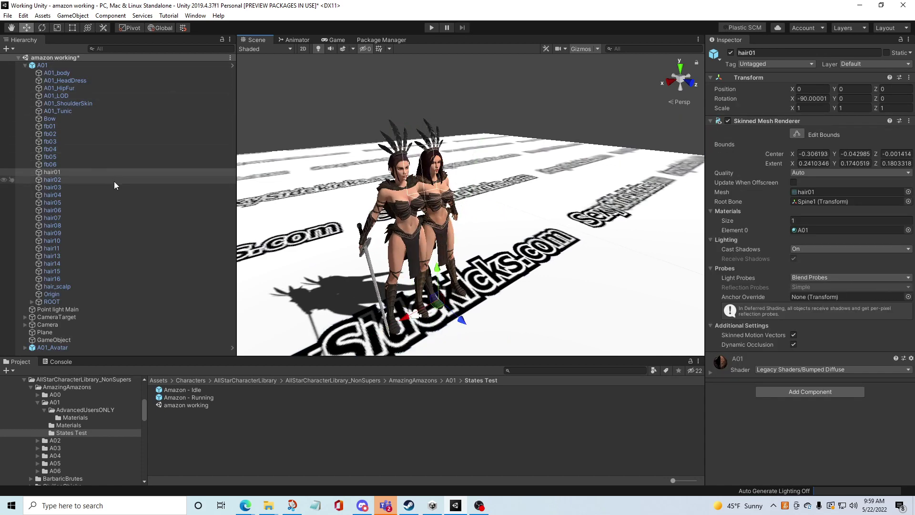
{"action": "left_click", "coordinate": [55, 172]}
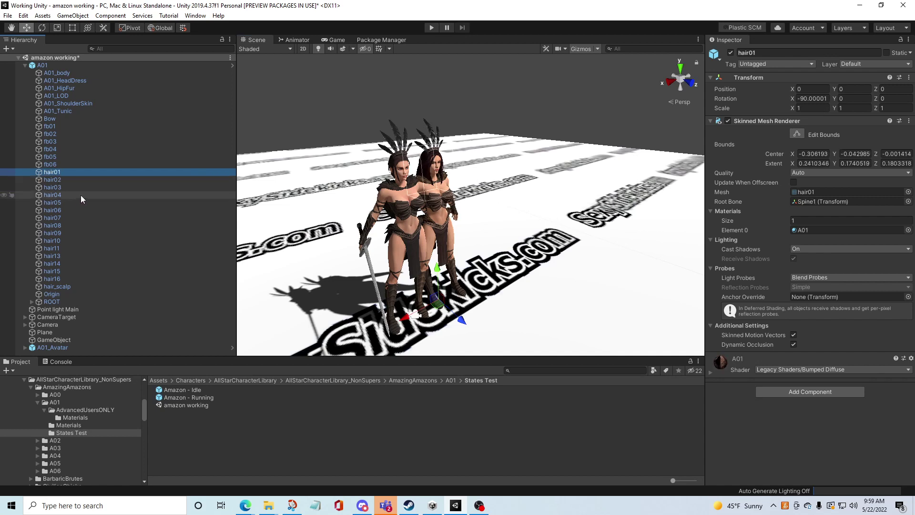
{"action": "left_click", "coordinate": [32, 302]}
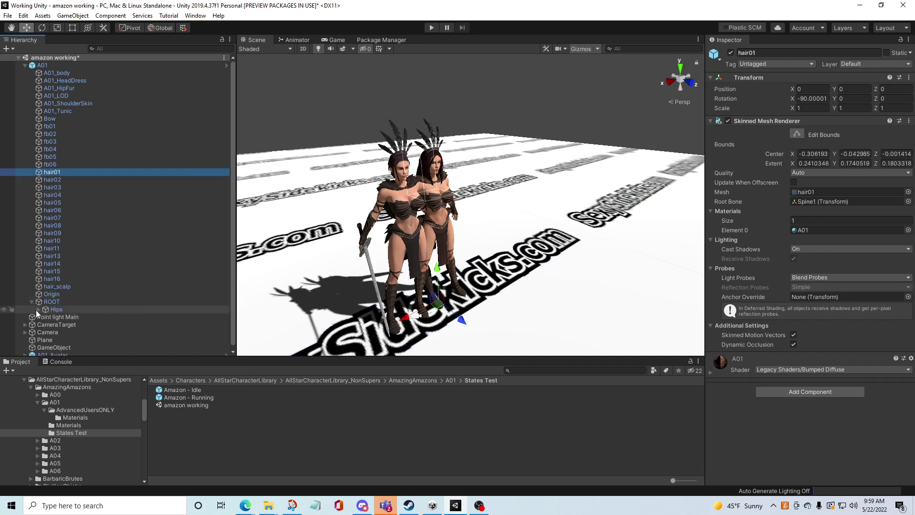
{"action": "left_click", "coordinate": [38, 310]}
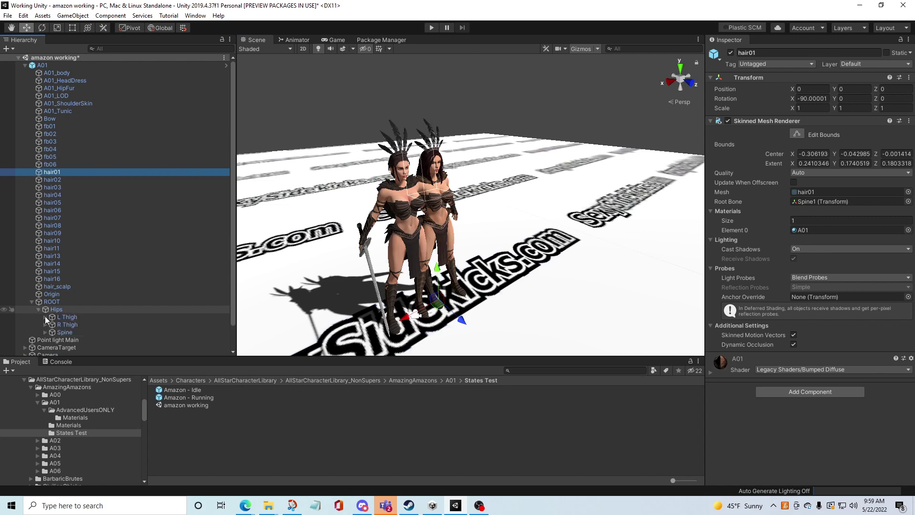
{"action": "left_click", "coordinate": [45, 333]}
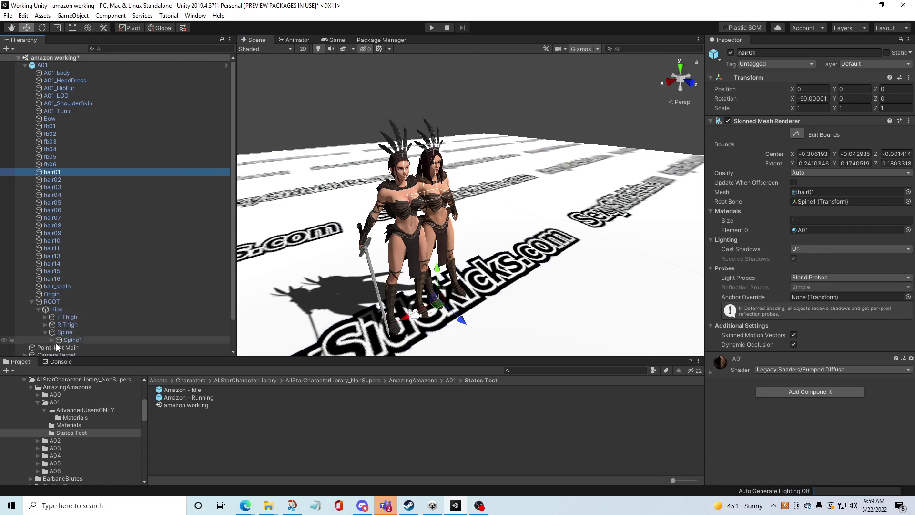
{"action": "left_click", "coordinate": [52, 340]}
{"action": "scroll", "coordinate": [71, 317], "scroll_direction": "down", "scroll_amount": 3}
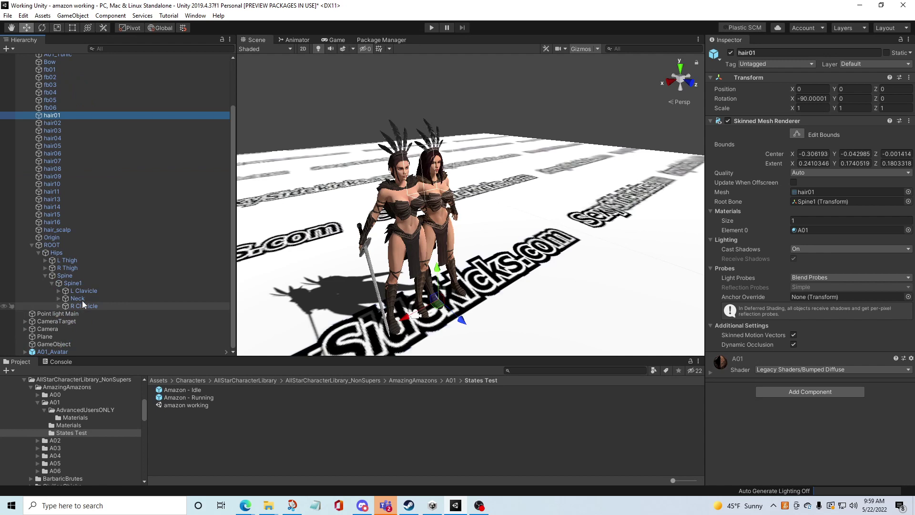
- Follow A01's right arm bones down to R Weapon and inspect the Longsword object there
{"action": "left_click", "coordinate": [58, 299]}
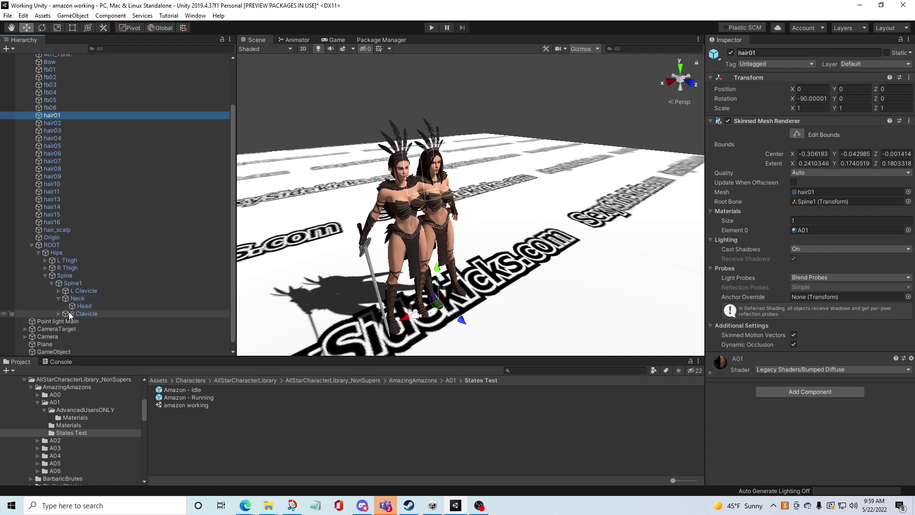
{"action": "left_click", "coordinate": [58, 314]}
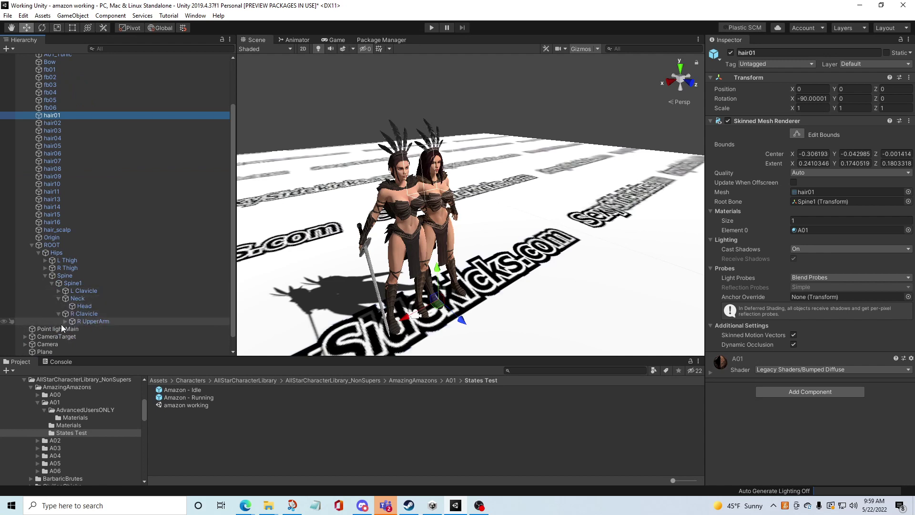
{"action": "left_click", "coordinate": [65, 321]}
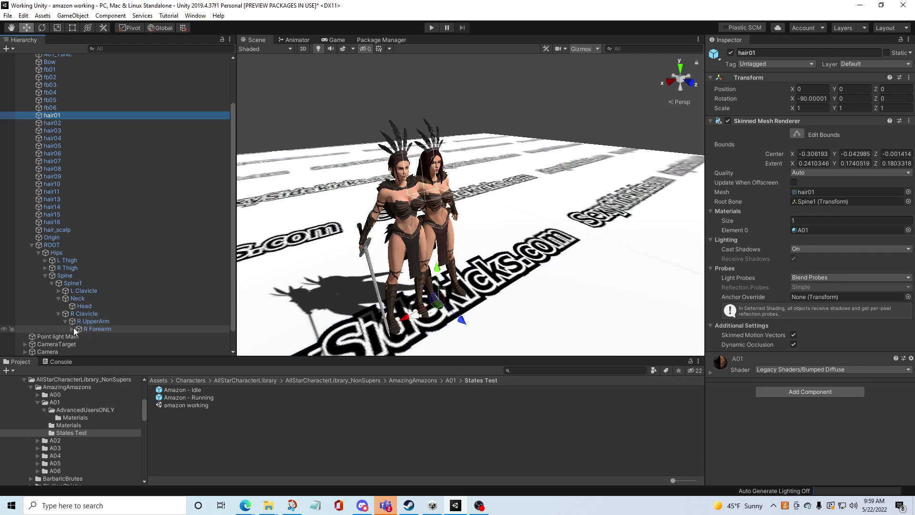
{"action": "left_click", "coordinate": [71, 328]}
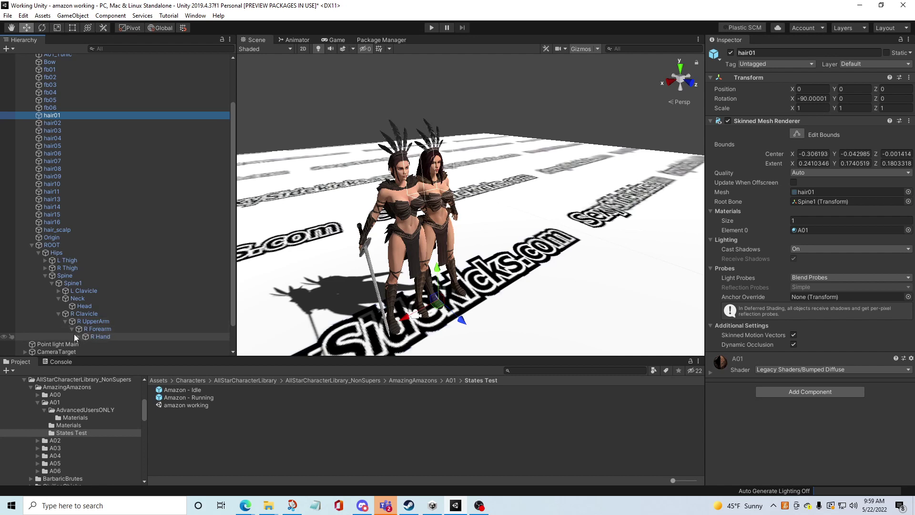
{"action": "left_click", "coordinate": [79, 336]}
{"action": "scroll", "coordinate": [97, 317], "scroll_direction": "down", "scroll_amount": 2}
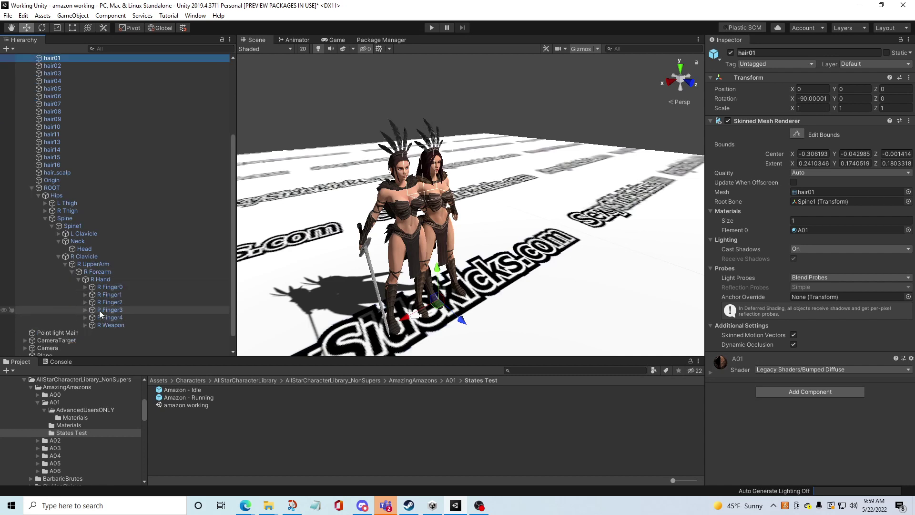
{"action": "left_click", "coordinate": [85, 325]}
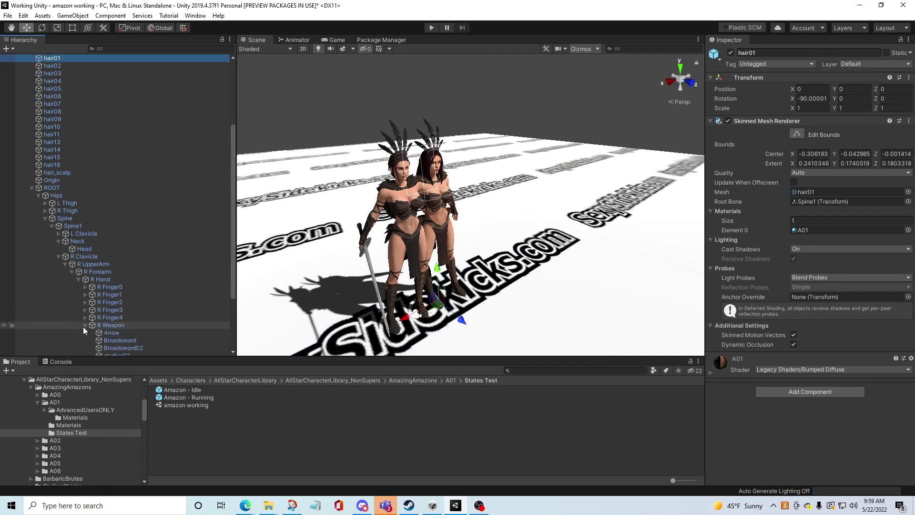
{"action": "scroll", "coordinate": [130, 304], "scroll_direction": "down", "scroll_amount": 1}
{"action": "left_click", "coordinate": [131, 344]}
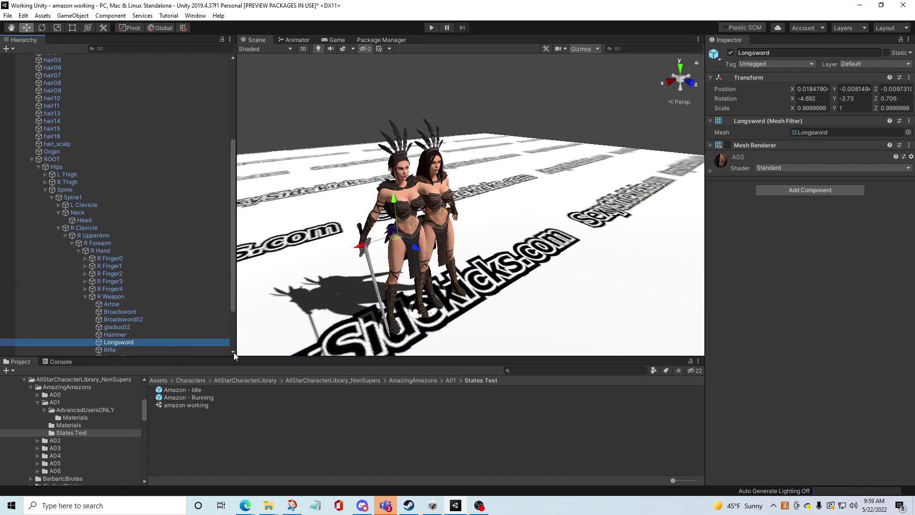
- Collapse A01's children and delete A01_Avatar from the scene
{"action": "scroll", "coordinate": [177, 143], "scroll_direction": "up", "scroll_amount": 5}
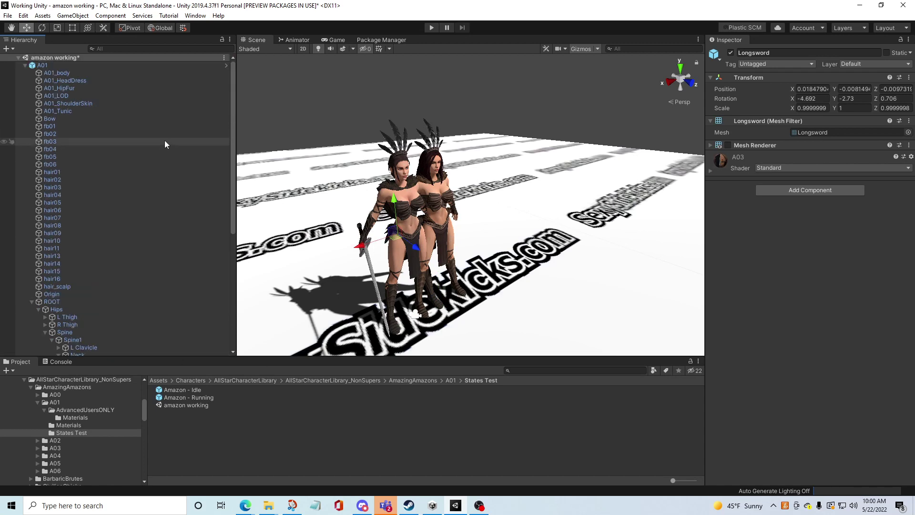
{"action": "left_click", "coordinate": [26, 67]}
{"action": "left_click", "coordinate": [58, 110]}
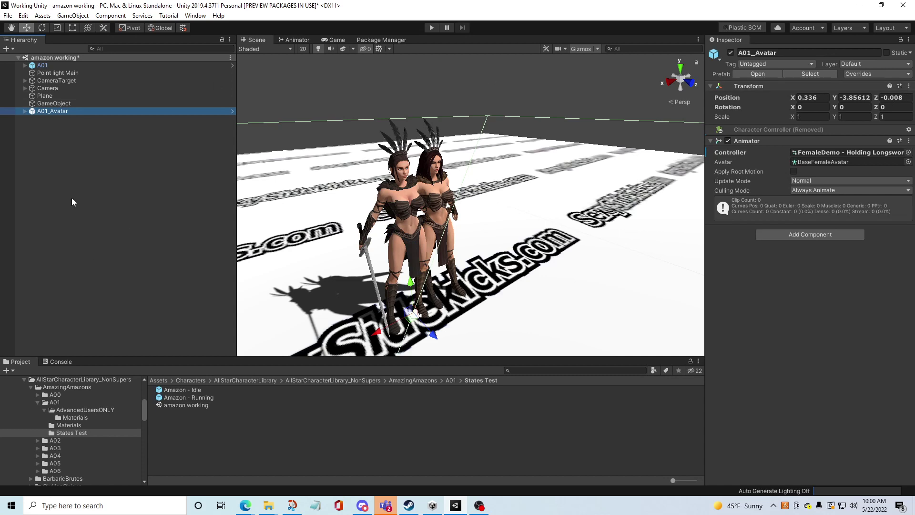
{"action": "key", "text": "Delete"}
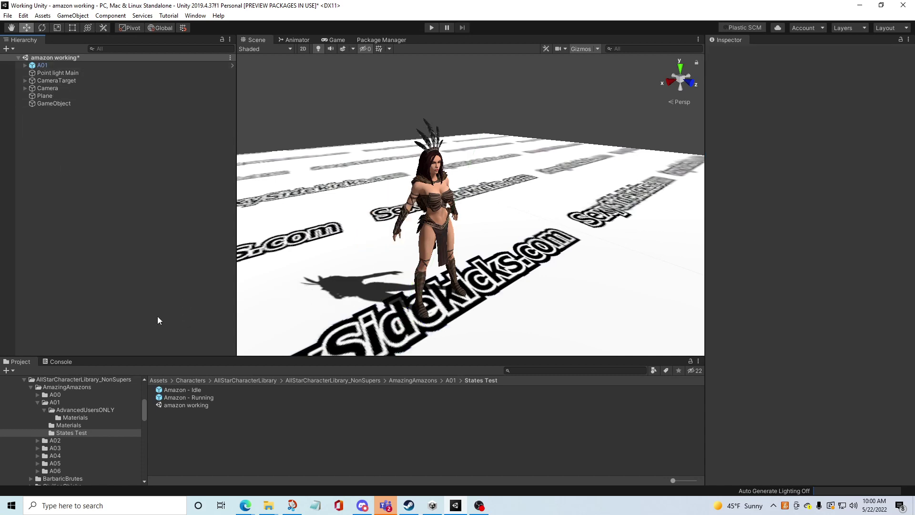
- Create an original prefab from the A01 character in the States Test folder and name it Amazon - Longsword
{"action": "left_click", "coordinate": [64, 67]}
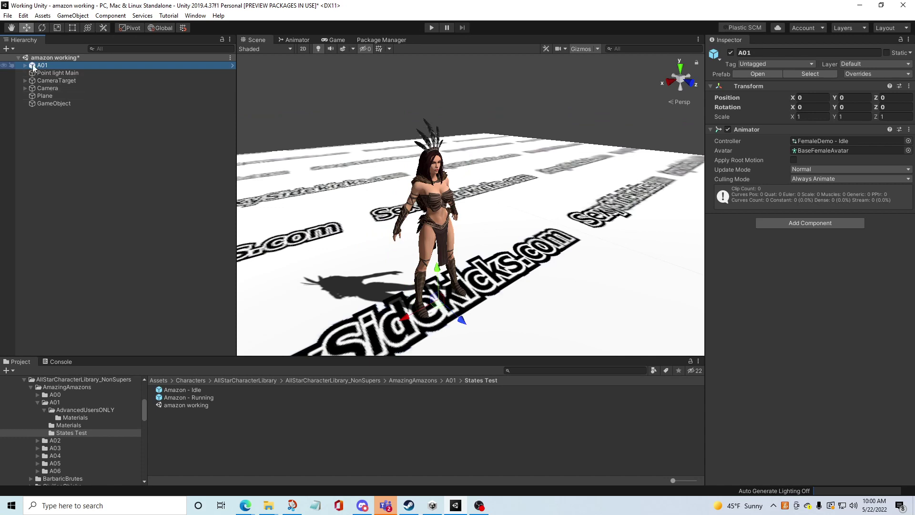
{"action": "left_click_drag", "start_coordinate": [33, 68], "coordinate": [210, 427]}
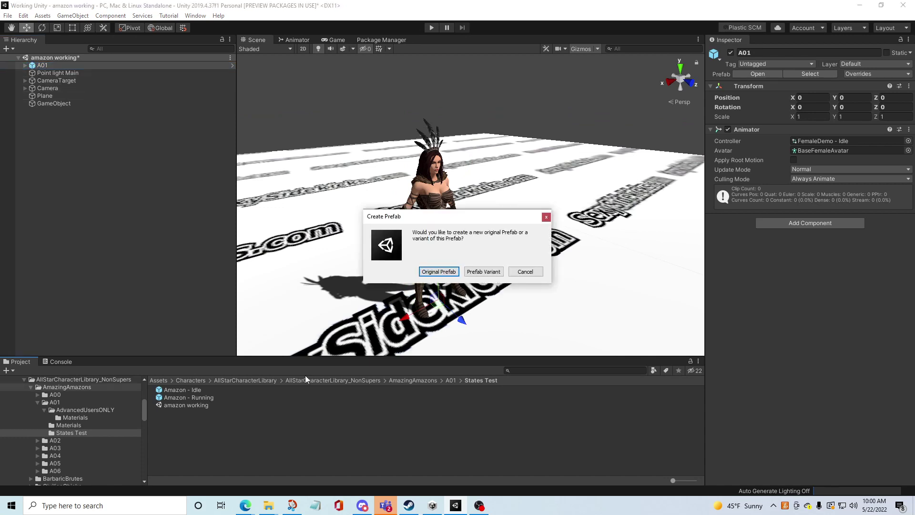
{"action": "left_click", "coordinate": [444, 276]}
{"action": "left_click", "coordinate": [176, 390]}
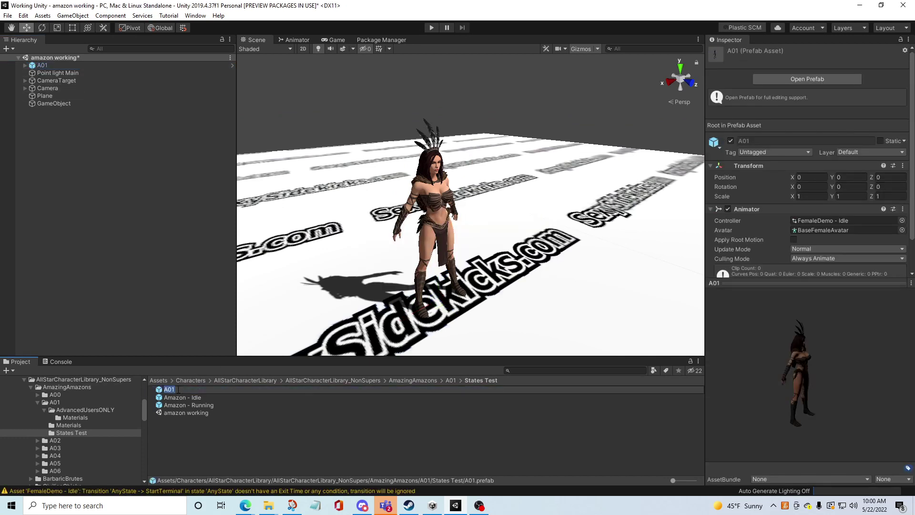
{"action": "type", "text": "Amazon - Longsword"}
{"action": "key", "text": "Return"}
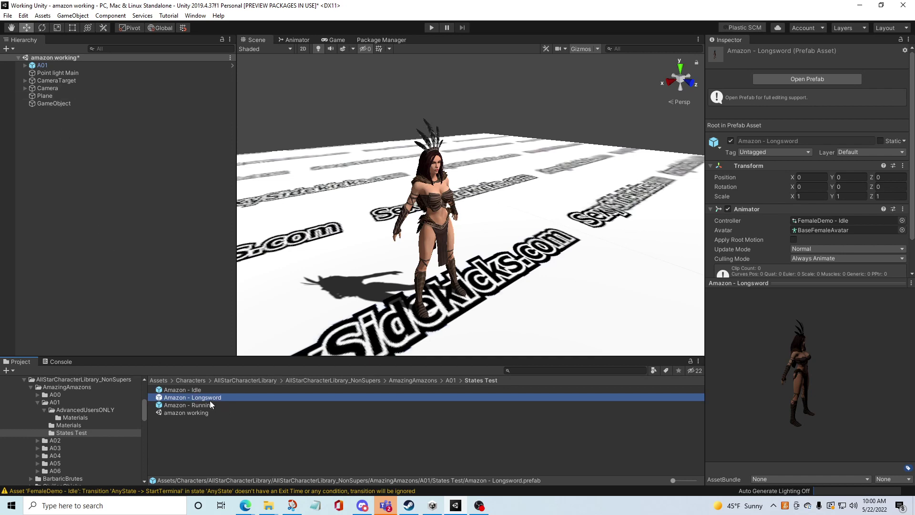
- Add the Amazon - Longsword prefab to the scene and open the parent A01 asset folder
{"action": "left_click_drag", "start_coordinate": [209, 398], "coordinate": [161, 247]}
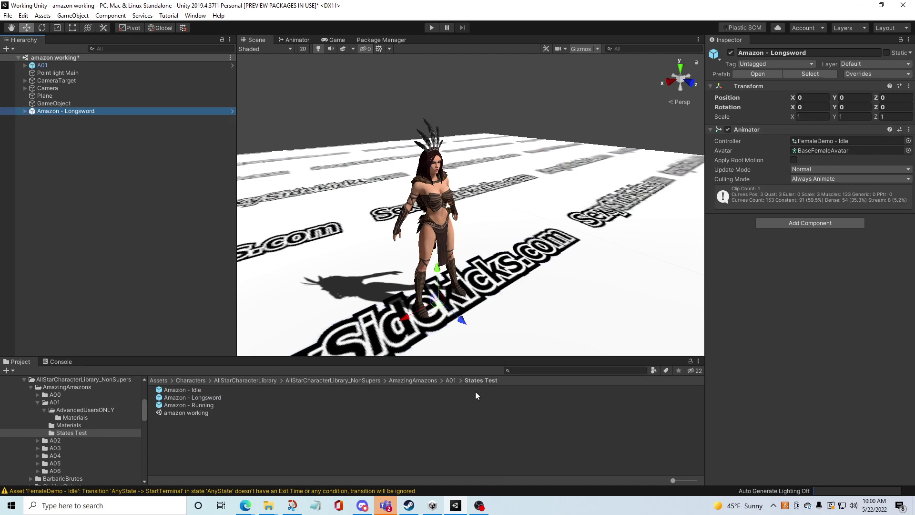
{"action": "left_click", "coordinate": [450, 380]}
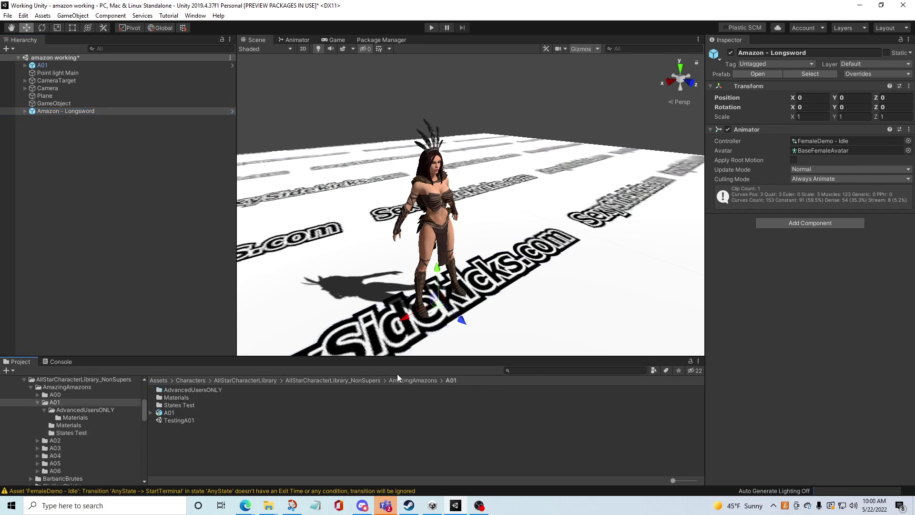
- Assign the FemaleDemo - Holding Longsword controller from the RootAnimsFemale folder to the Amazon - Longsword character in the scene
{"action": "left_click", "coordinate": [411, 382]}
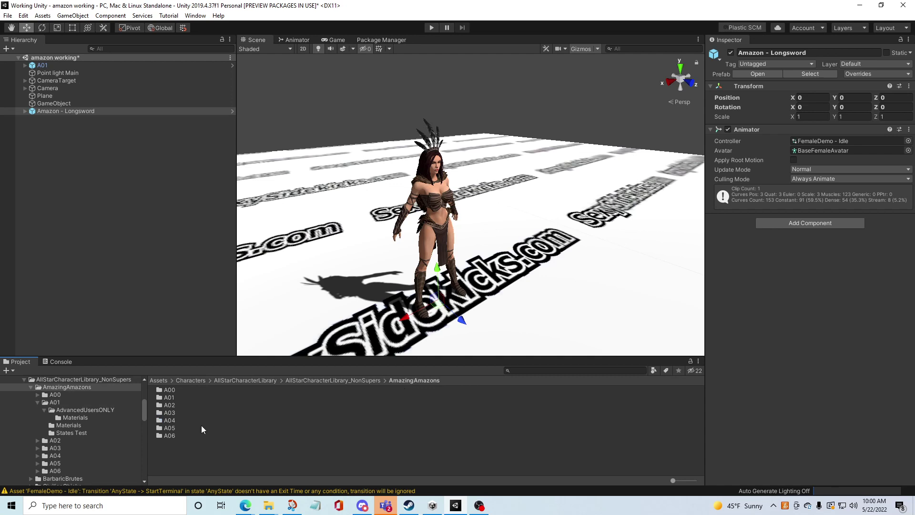
{"action": "left_click", "coordinate": [376, 381]}
{"action": "scroll", "coordinate": [202, 456], "scroll_direction": "down", "scroll_amount": 3}
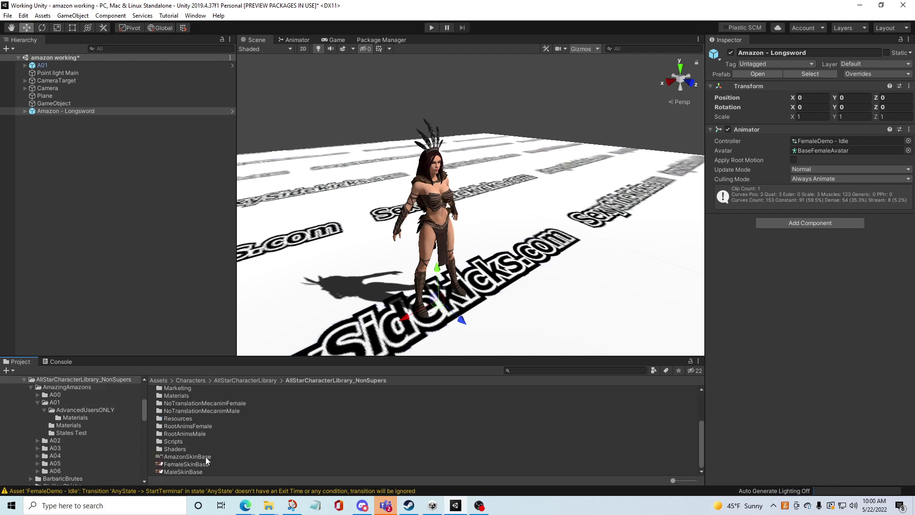
{"action": "double_click", "coordinate": [190, 427]}
{"action": "scroll", "coordinate": [190, 445], "scroll_direction": "down", "scroll_amount": 10}
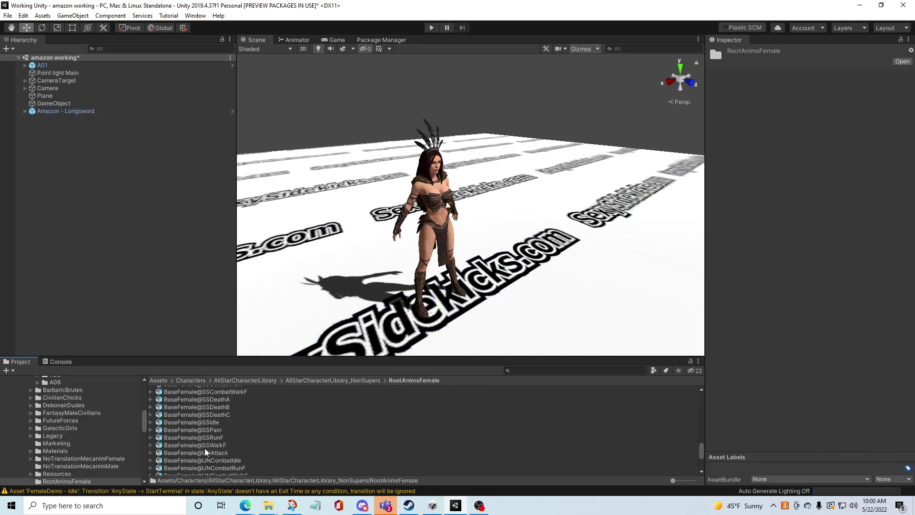
{"action": "left_click_drag", "start_coordinate": [220, 434], "coordinate": [426, 193]}
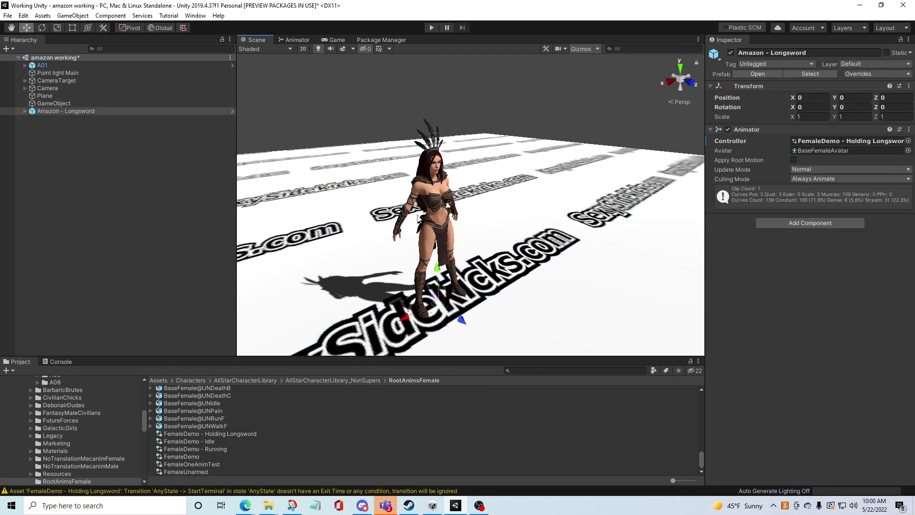
- Expand the Amazon - Longsword skeleton from ROOT through the spine and right arm bones down to the objects under R Weapon
{"action": "left_click", "coordinate": [24, 110]}
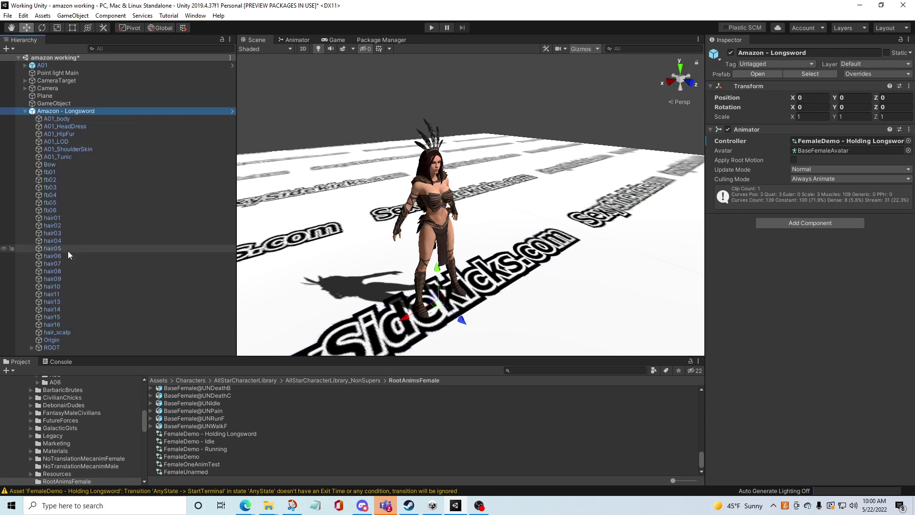
{"action": "left_click", "coordinate": [36, 347]}
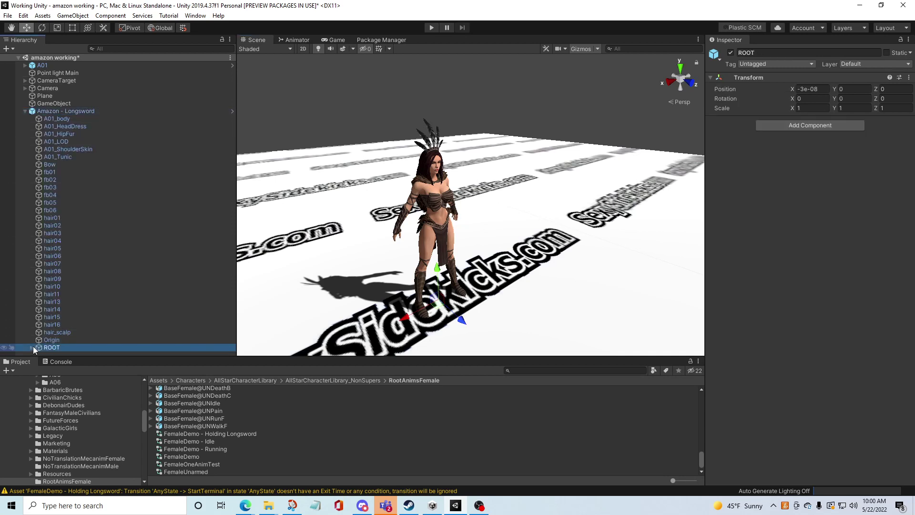
{"action": "left_click", "coordinate": [31, 346]}
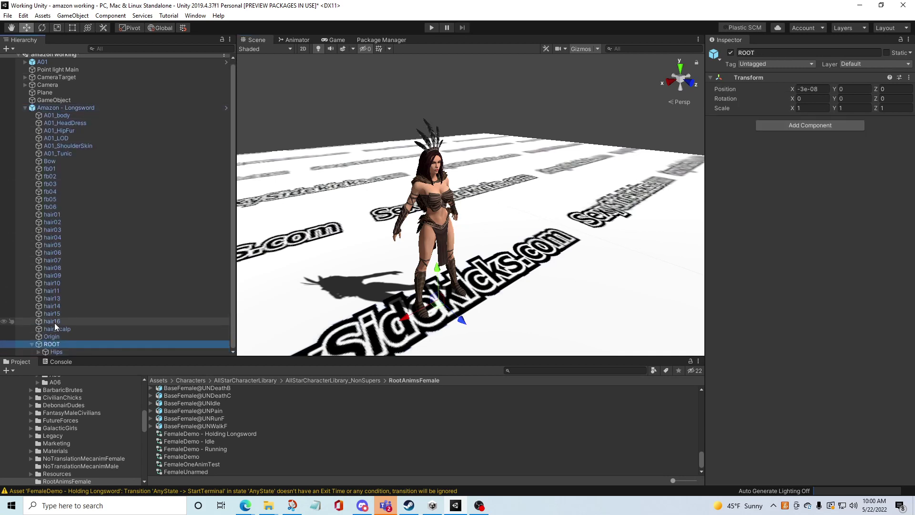
{"action": "left_click", "coordinate": [38, 352]}
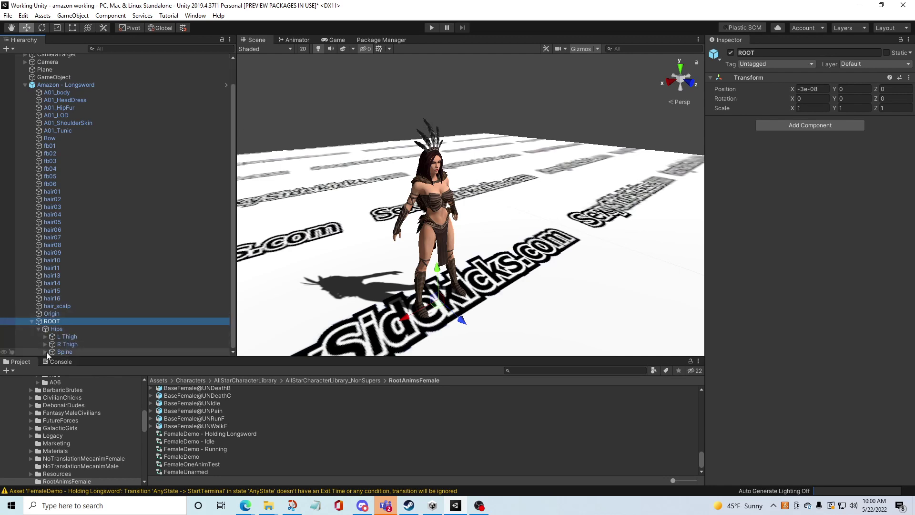
{"action": "left_click", "coordinate": [45, 350]}
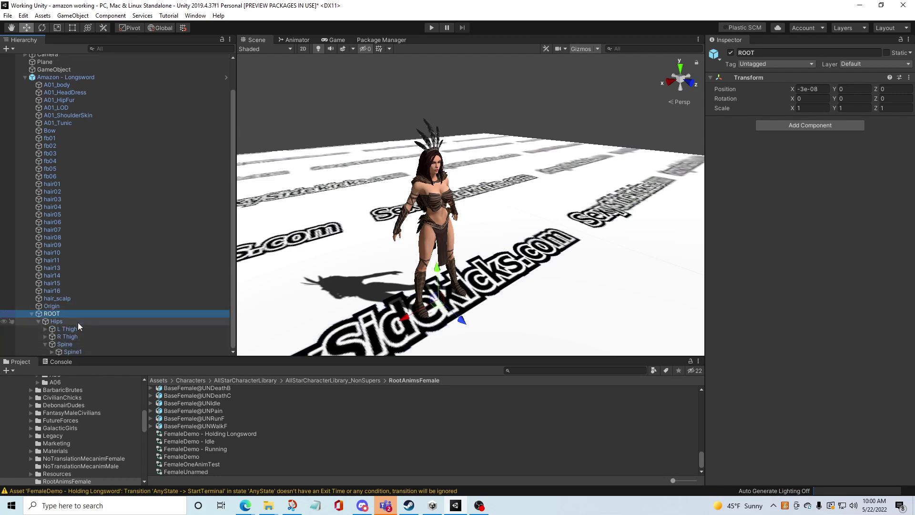
{"action": "left_click", "coordinate": [53, 351]}
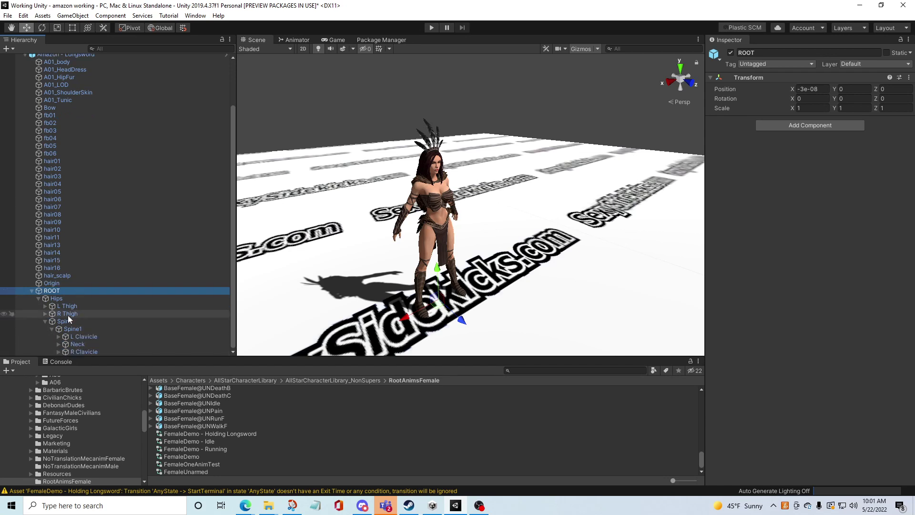
{"action": "left_click", "coordinate": [58, 351]}
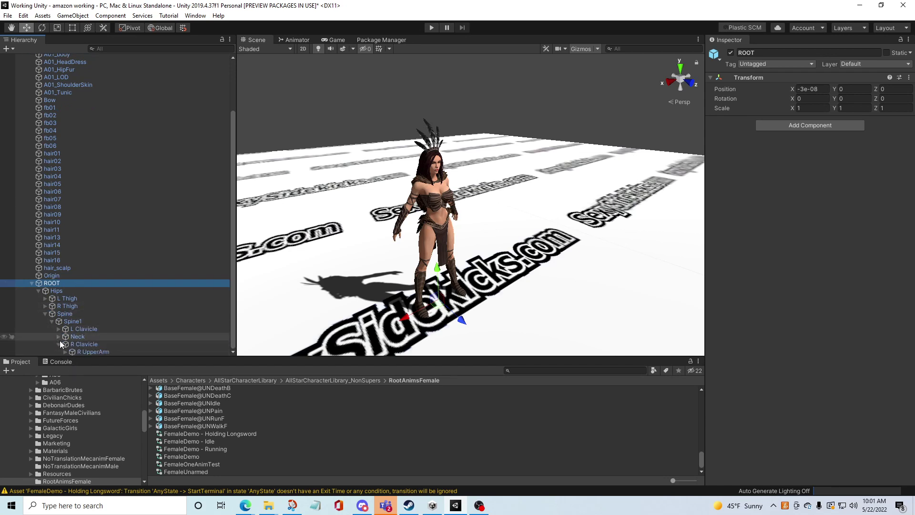
{"action": "left_click", "coordinate": [66, 351]}
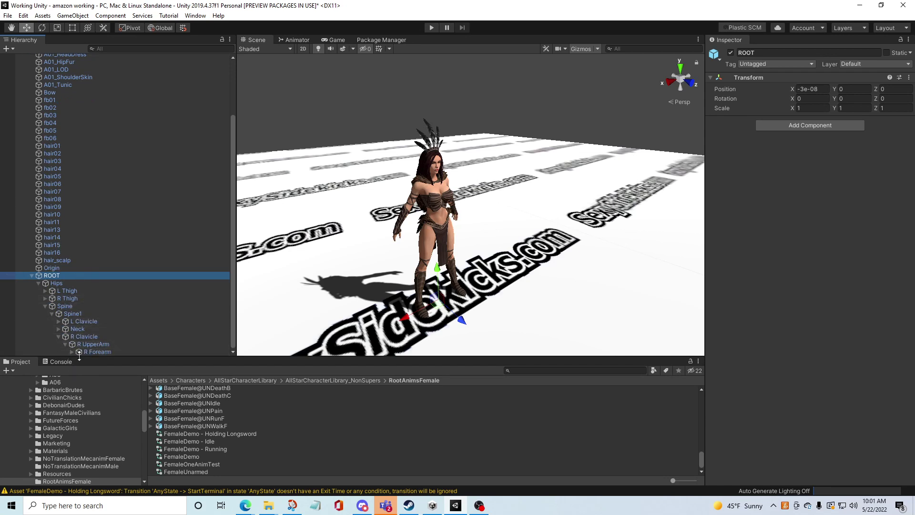
{"action": "left_click", "coordinate": [72, 351]}
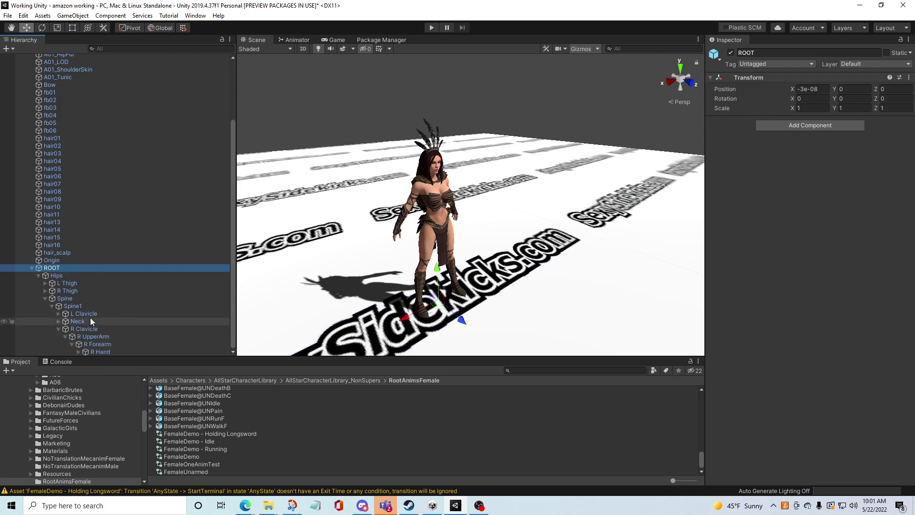
{"action": "left_click", "coordinate": [79, 352]}
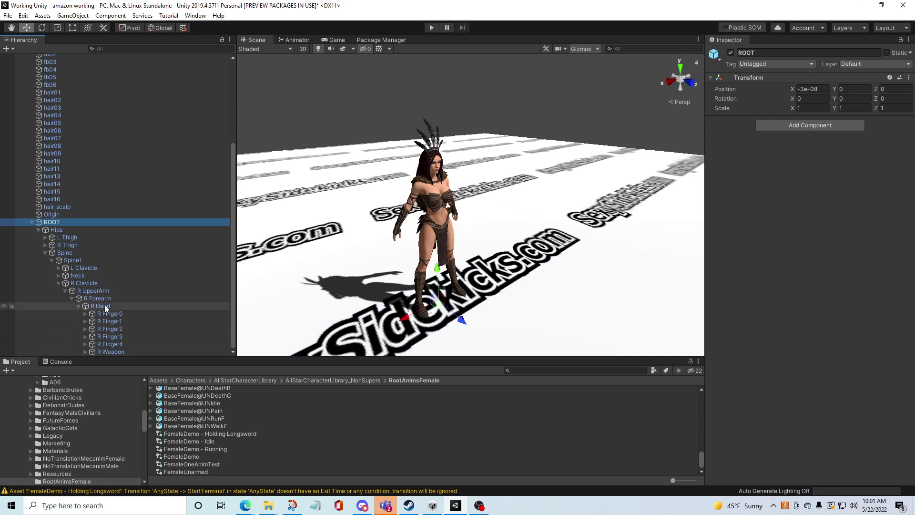
{"action": "left_click", "coordinate": [85, 352]}
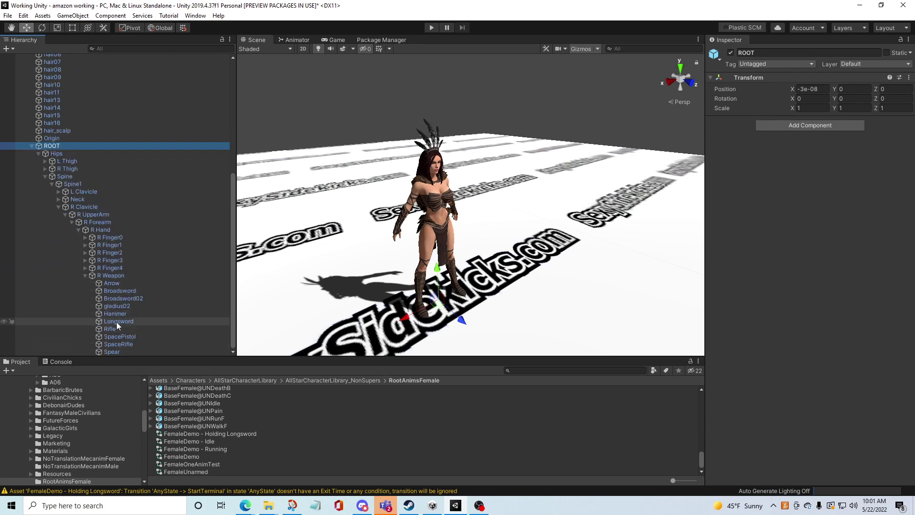
- Enable the Mesh Renderer on the Longsword object under R Weapon and collapse the Amazon - Longsword hierarchy
{"action": "left_click", "coordinate": [4, 321]}
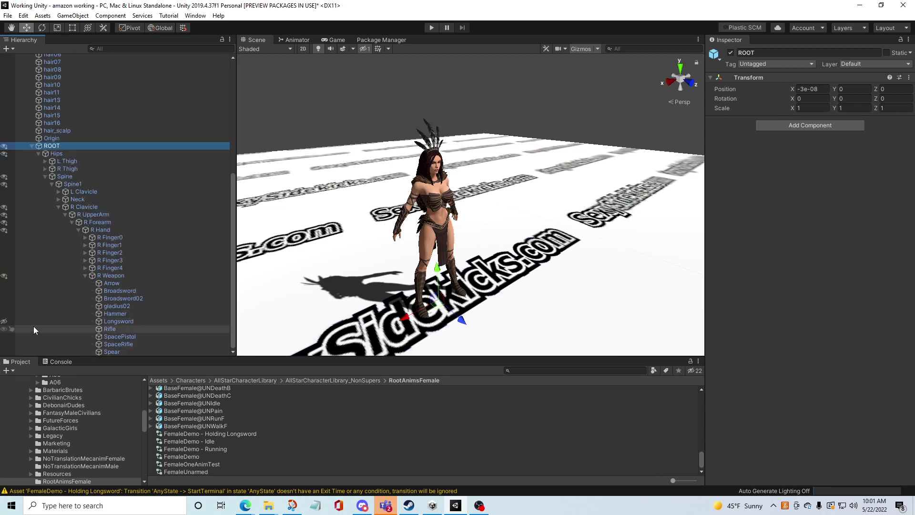
{"action": "left_click", "coordinate": [5, 322]}
{"action": "left_click", "coordinate": [106, 322]}
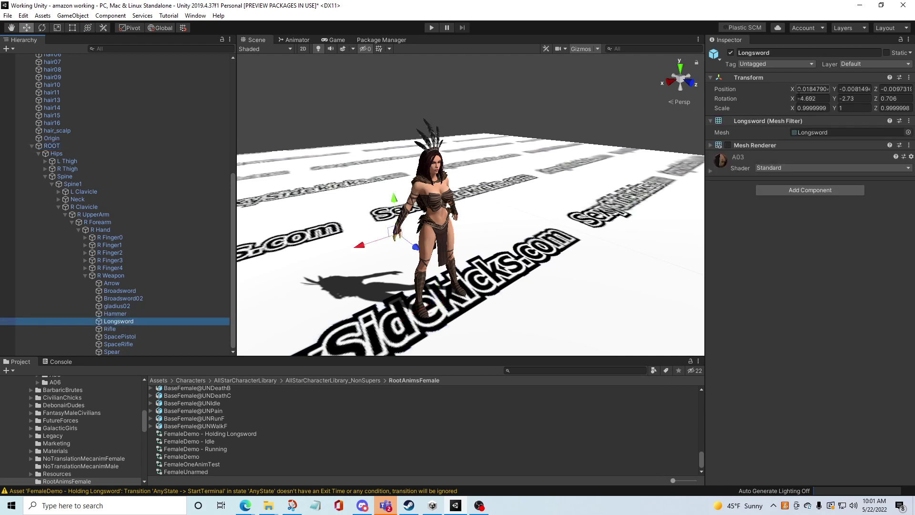
{"action": "left_click", "coordinate": [728, 145]}
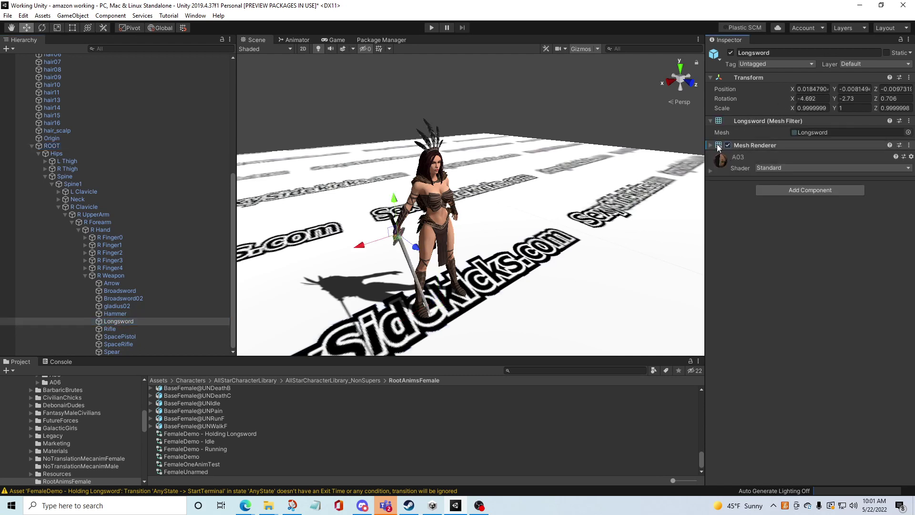
{"action": "left_click", "coordinate": [234, 194]}
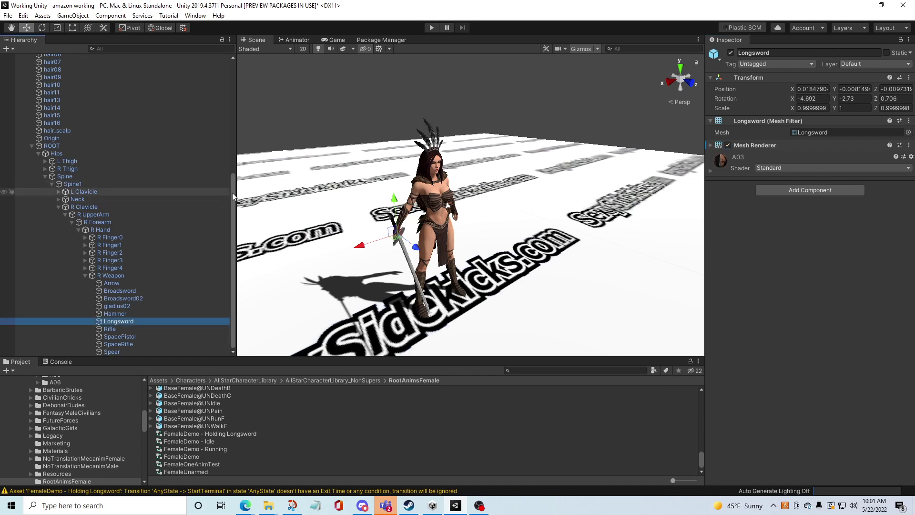
{"action": "left_click_drag", "start_coordinate": [233, 192], "coordinate": [233, 79]}
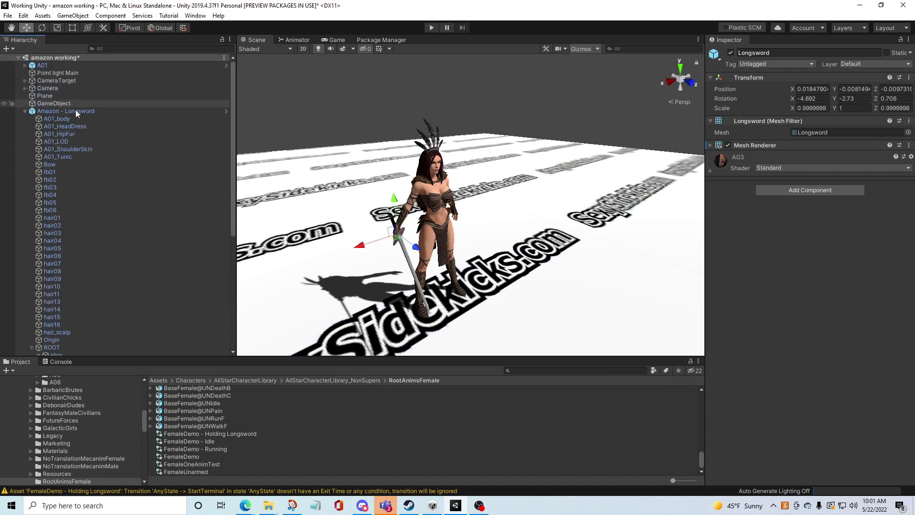
{"action": "left_click", "coordinate": [25, 111]}
- Delete the Amazon - Longsword prefab asset from A01's States Test folder, keeping the character in the scene
{"action": "left_click", "coordinate": [360, 380]}
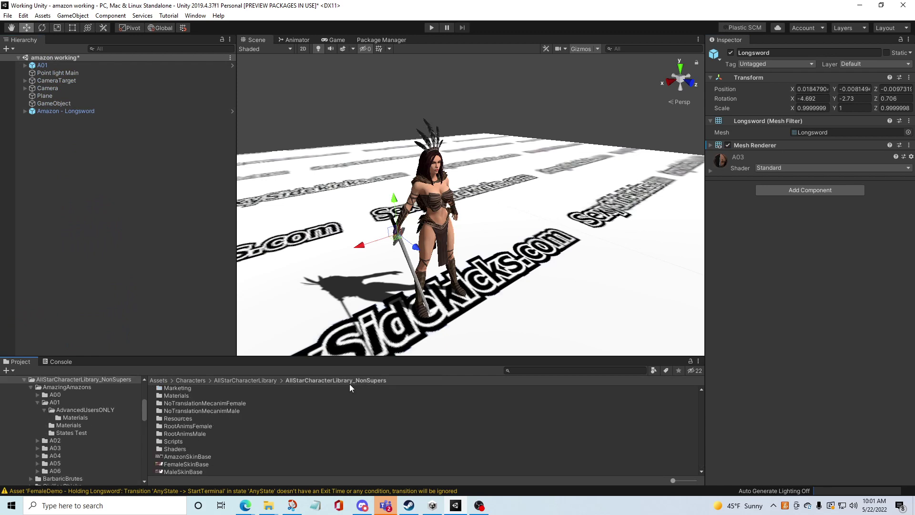
{"action": "left_click", "coordinate": [196, 389]}
{"action": "double_click", "coordinate": [196, 389]}
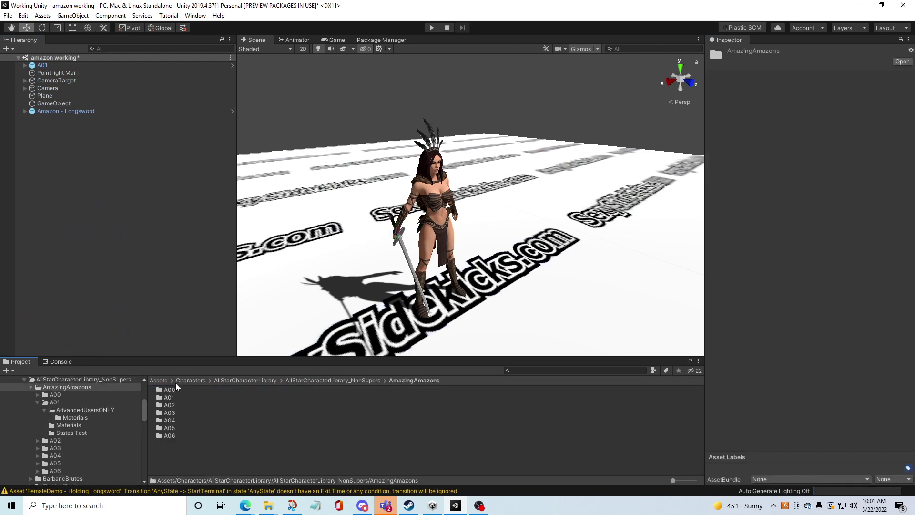
{"action": "double_click", "coordinate": [175, 396]}
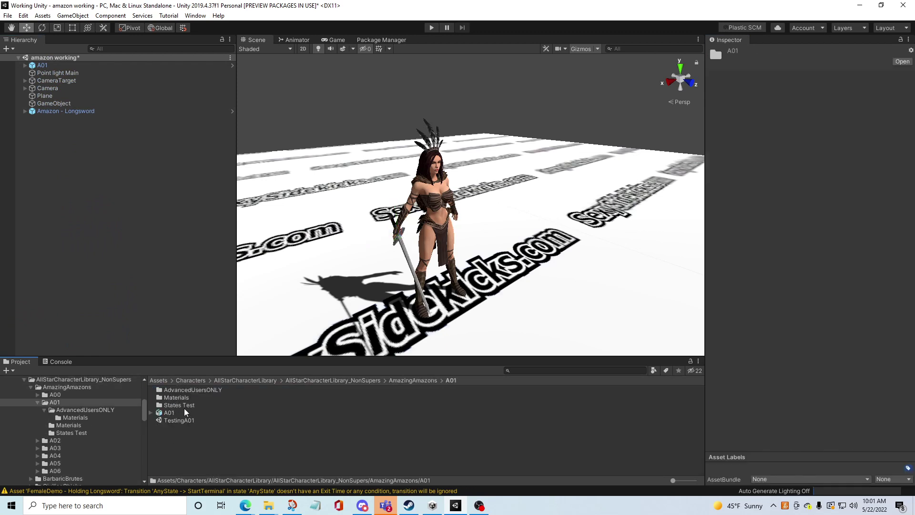
{"action": "double_click", "coordinate": [179, 406]}
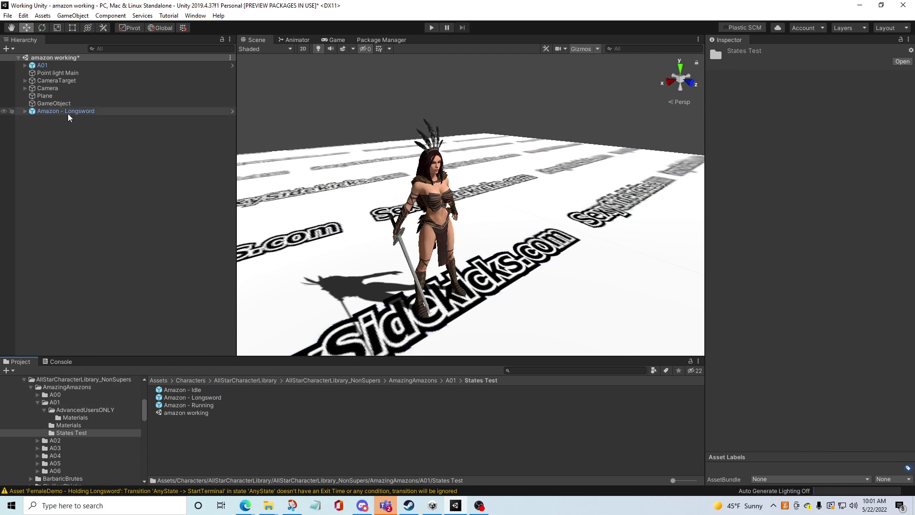
{"action": "left_click", "coordinate": [91, 111]}
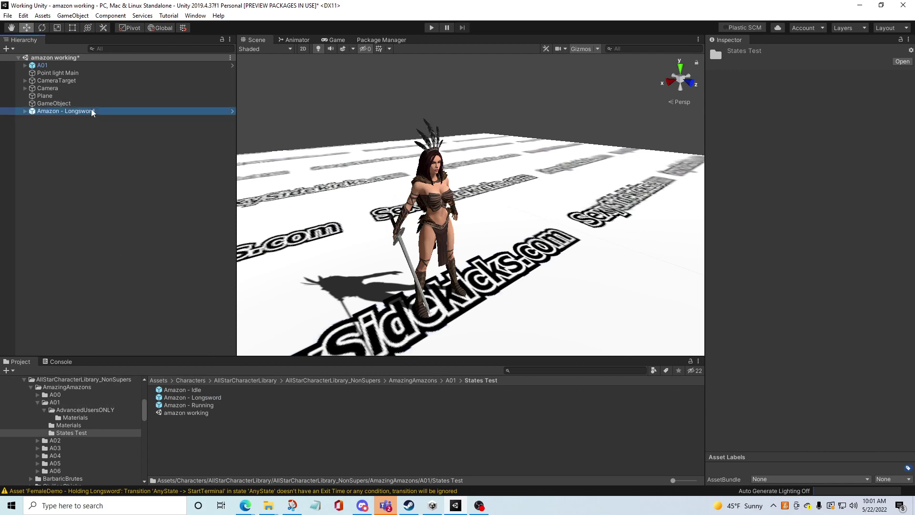
{"action": "left_click", "coordinate": [210, 397]}
{"action": "key", "text": "Delete"}
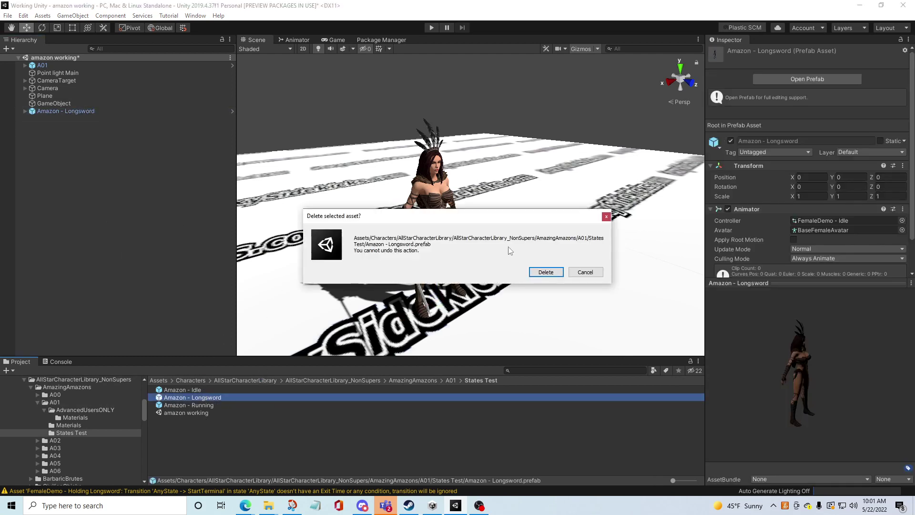
{"action": "left_click", "coordinate": [536, 278]}
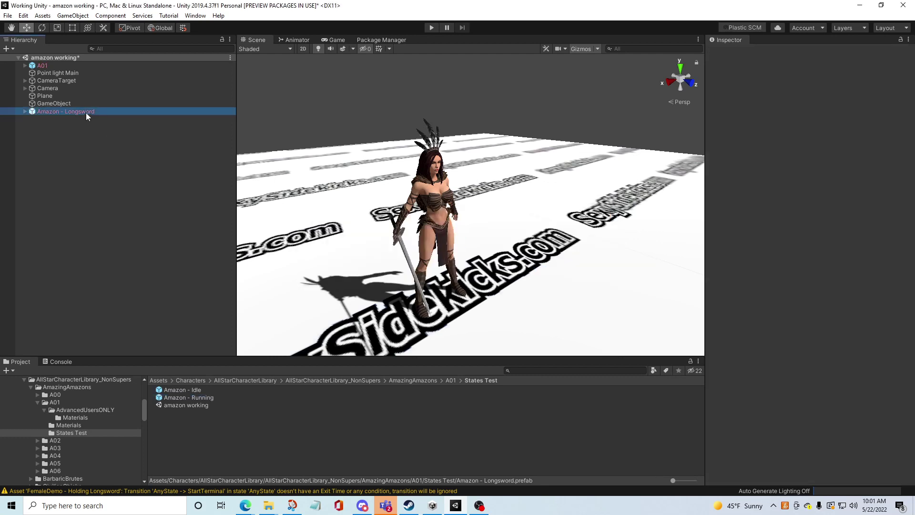
- Save the Amazon - Longsword character as a prefab in the States Test folder and check it against the Idle and Running prefabs
{"action": "left_click_drag", "start_coordinate": [86, 113], "coordinate": [216, 439]}
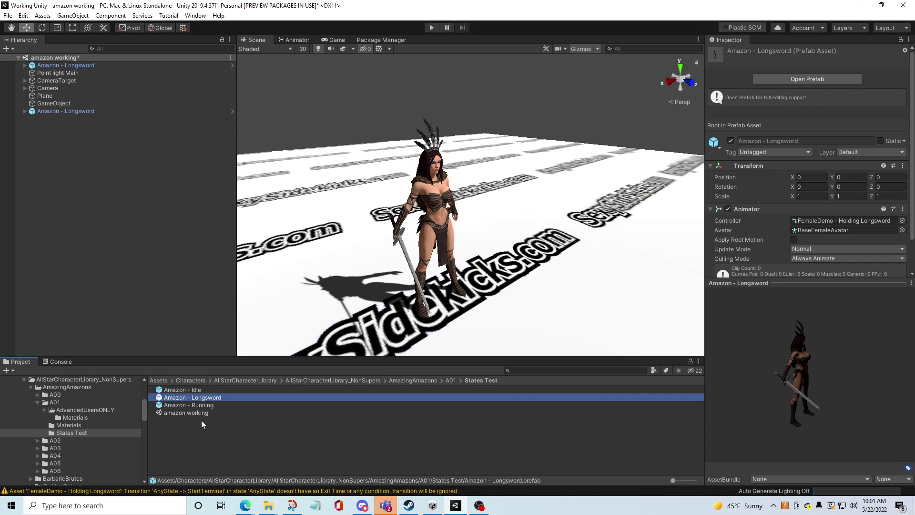
{"action": "left_click", "coordinate": [189, 391]}
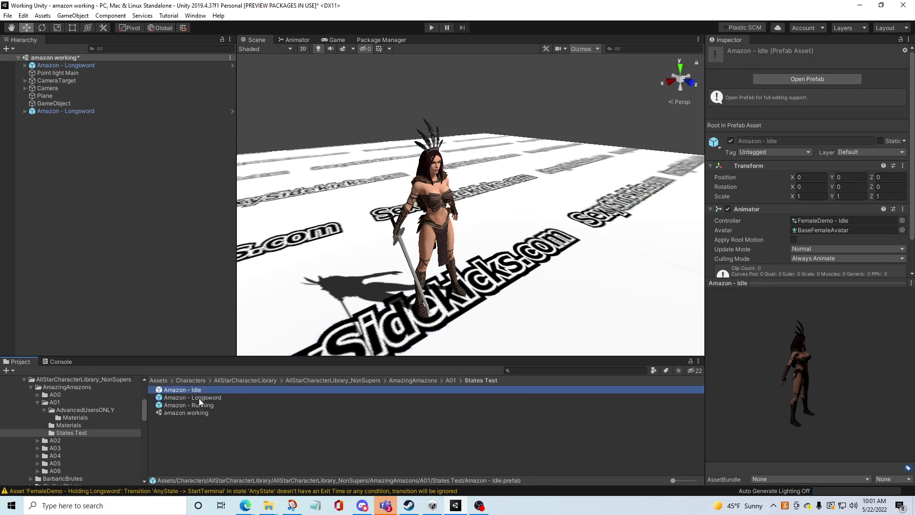
{"action": "left_click", "coordinate": [200, 398]}
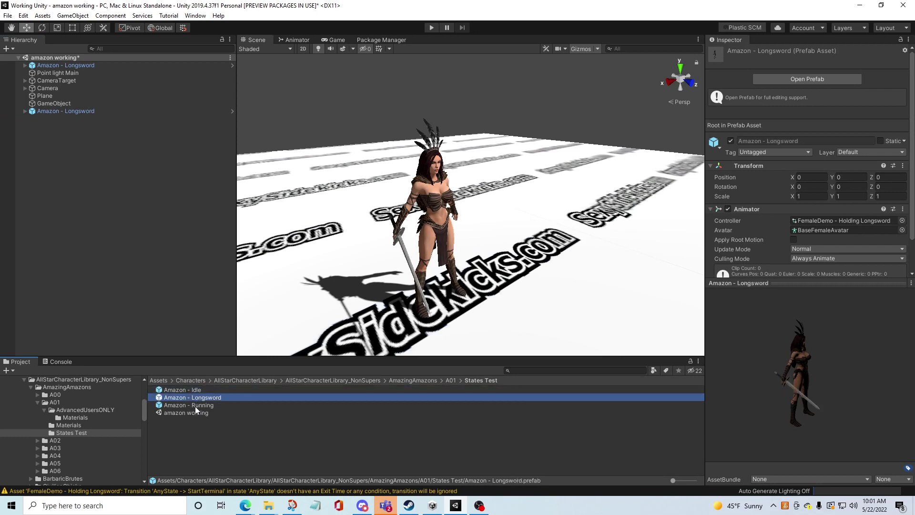
{"action": "left_click", "coordinate": [196, 406]}
{"action": "left_click", "coordinate": [48, 149]}
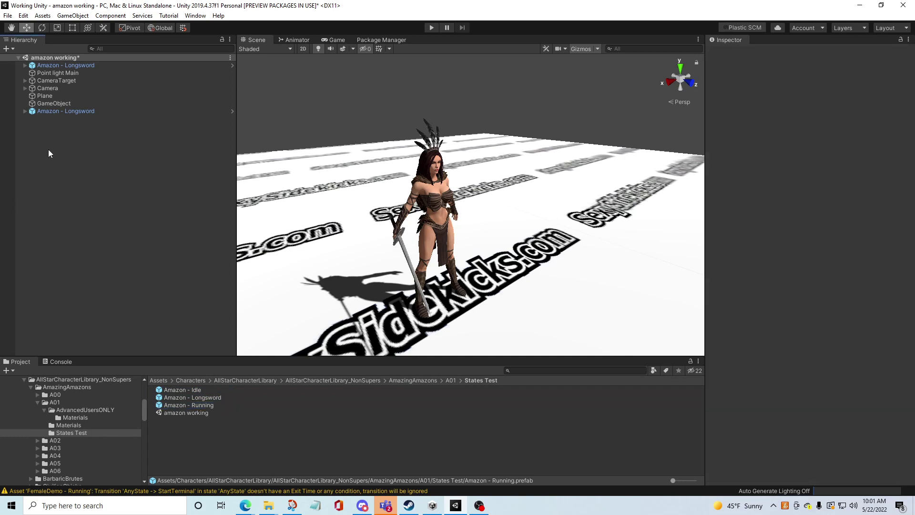
- Delete both Amazon - Longsword objects from the scene
{"action": "left_click", "coordinate": [63, 110]}
{"action": "key", "text": "Delete"}
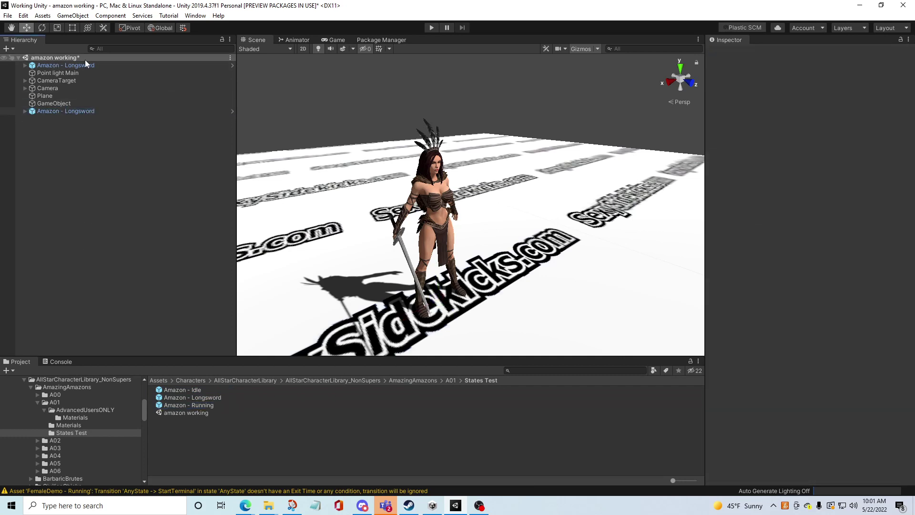
{"action": "left_click", "coordinate": [95, 63]}
{"action": "key", "text": "Delete"}
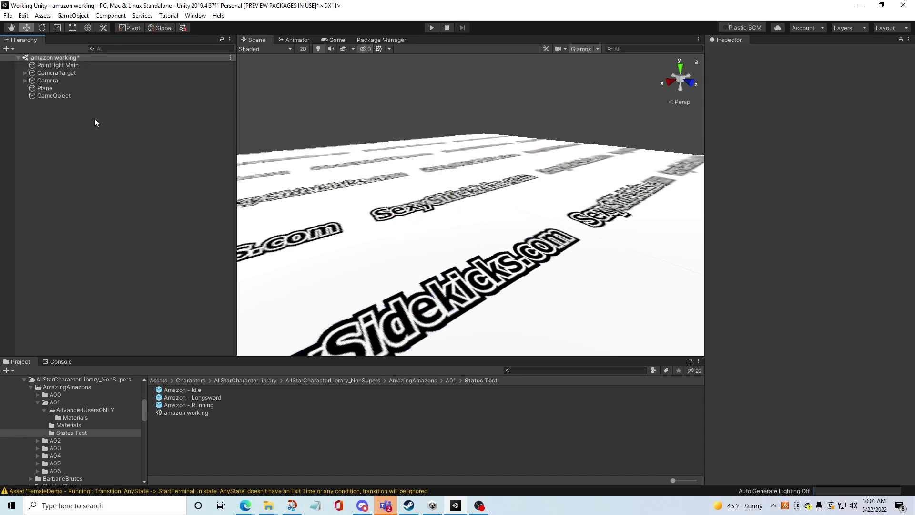
- Reset the empty GameObject's position to 0, 0, 0
{"action": "left_click", "coordinate": [56, 97]}
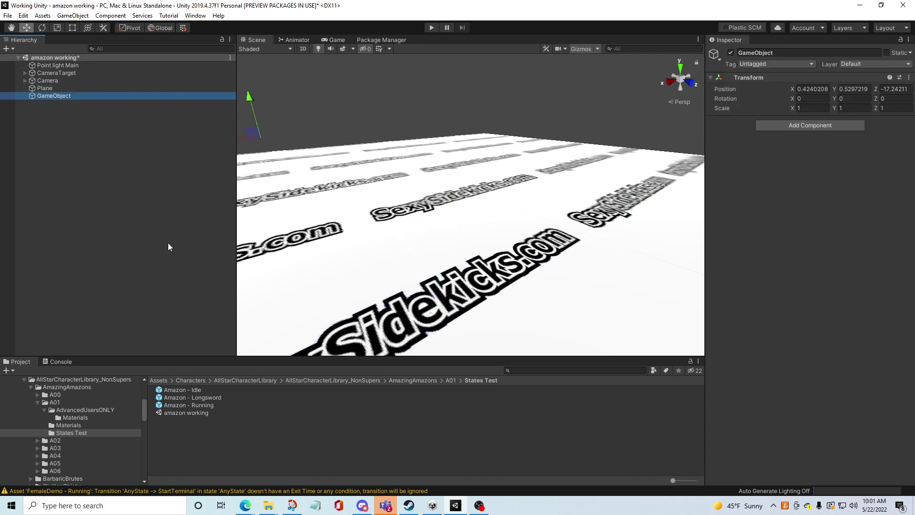
{"action": "left_click", "coordinate": [813, 88]}
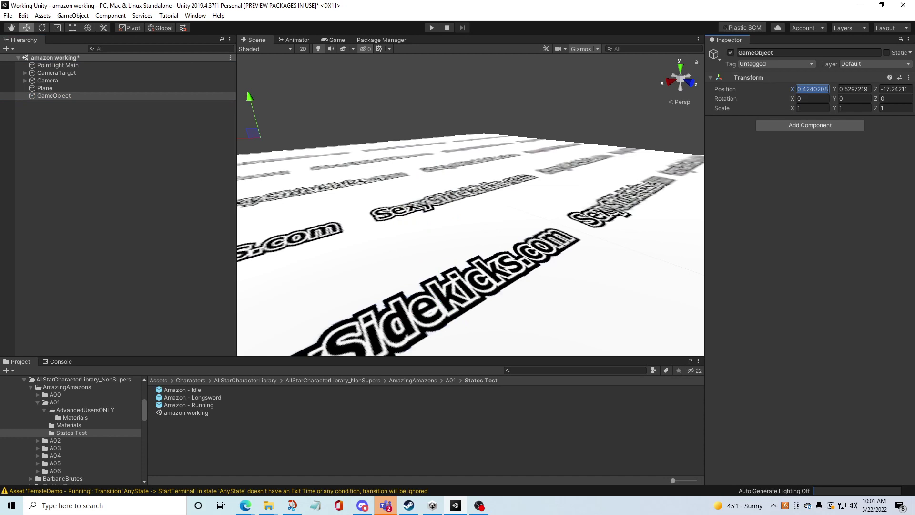
{"action": "type", "text": "0"}
{"action": "key", "text": "Tab"}
{"action": "type", "text": "0"}
{"action": "key", "text": "Tab"}
{"action": "type", "text": "0"}
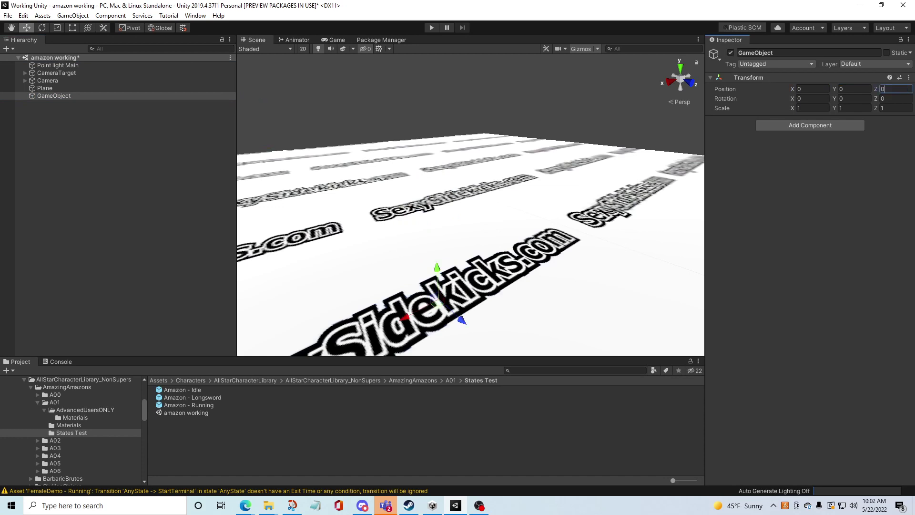
{"action": "key", "text": "Tab"}
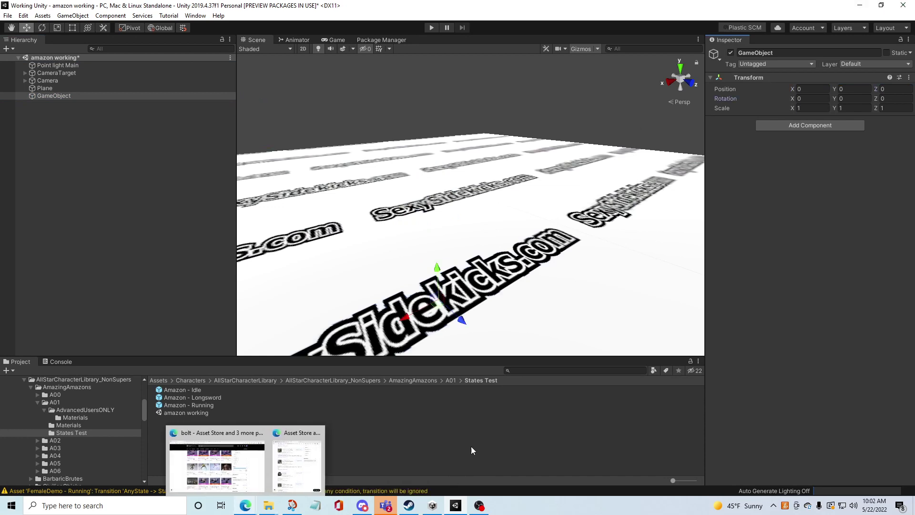
- Place the Amazon - Idle, Amazon - Longsword and Amazon - Running prefabs in the scene as children of GameObject
{"action": "left_click", "coordinate": [190, 406]}
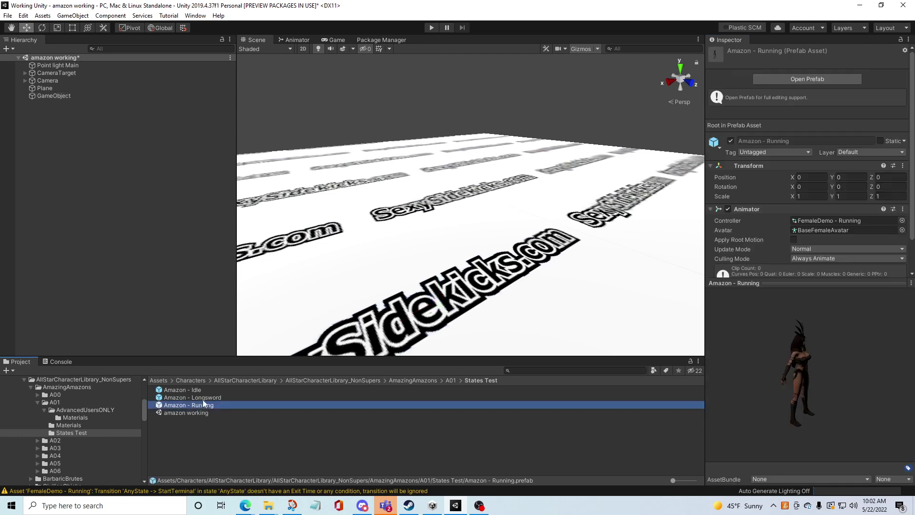
{"action": "left_click", "coordinate": [195, 390], "text": "shift"}
{"action": "left_click_drag", "start_coordinate": [202, 387], "coordinate": [59, 95]}
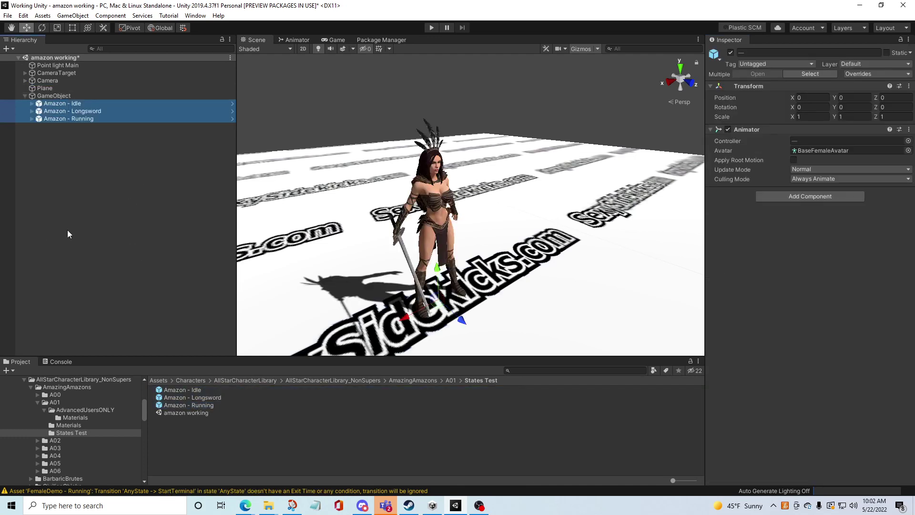
{"action": "left_click", "coordinate": [118, 213]}
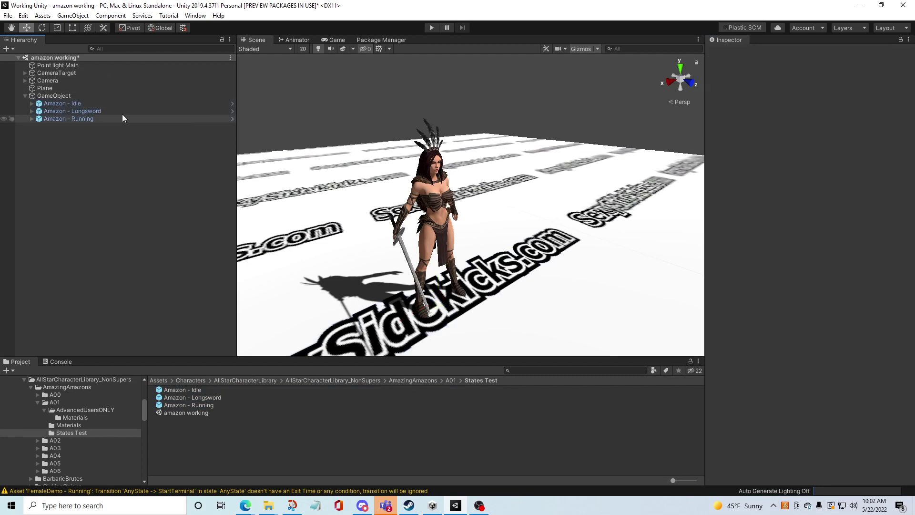
- Check the three Amazon variants by toggling their scene visibility, leaving all of them shown
{"action": "left_click", "coordinate": [4, 119]}
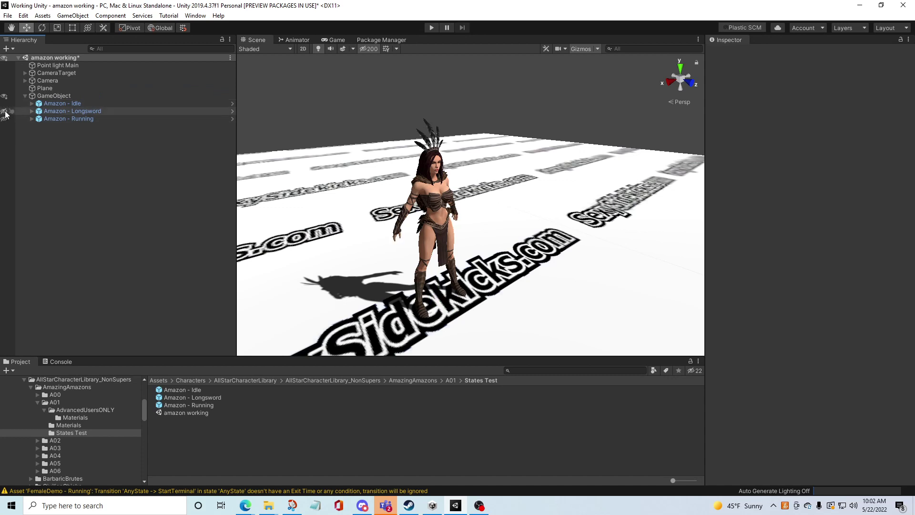
{"action": "left_click", "coordinate": [3, 119]}
{"action": "left_click", "coordinate": [3, 104]}
{"action": "left_click", "coordinate": [4, 111]}
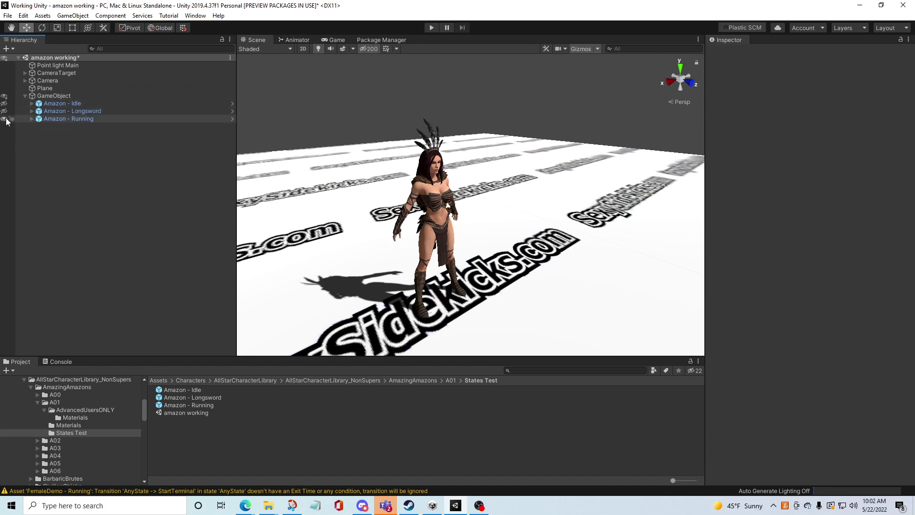
{"action": "left_click", "coordinate": [4, 103]}
{"action": "left_click", "coordinate": [4, 111]}
- Add a Box Collider component to the parent GameObject
{"action": "left_click", "coordinate": [54, 95]}
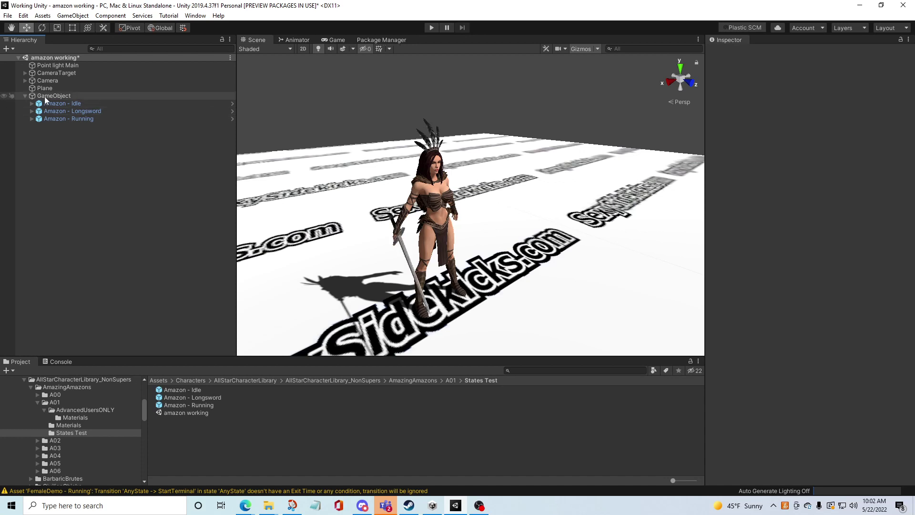
{"action": "left_click", "coordinate": [820, 124]}
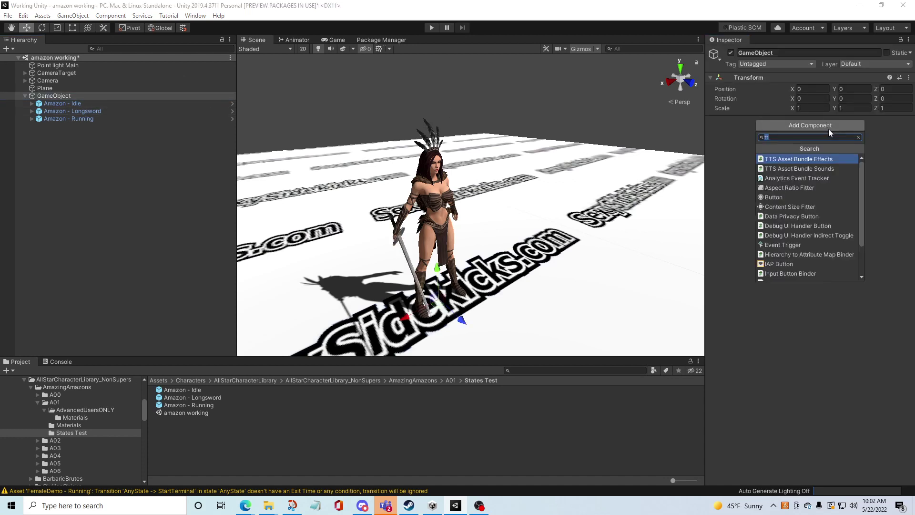
{"action": "type", "text": "boxc"}
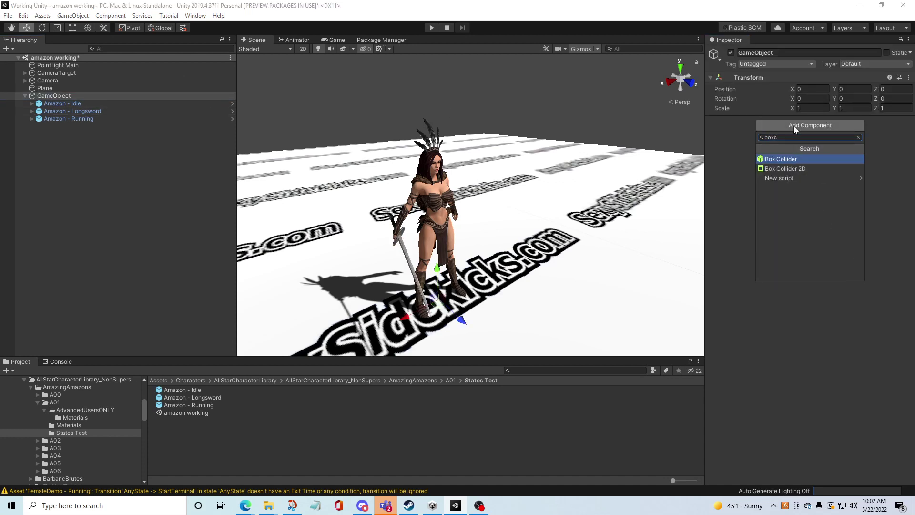
{"action": "left_click", "coordinate": [814, 160]}
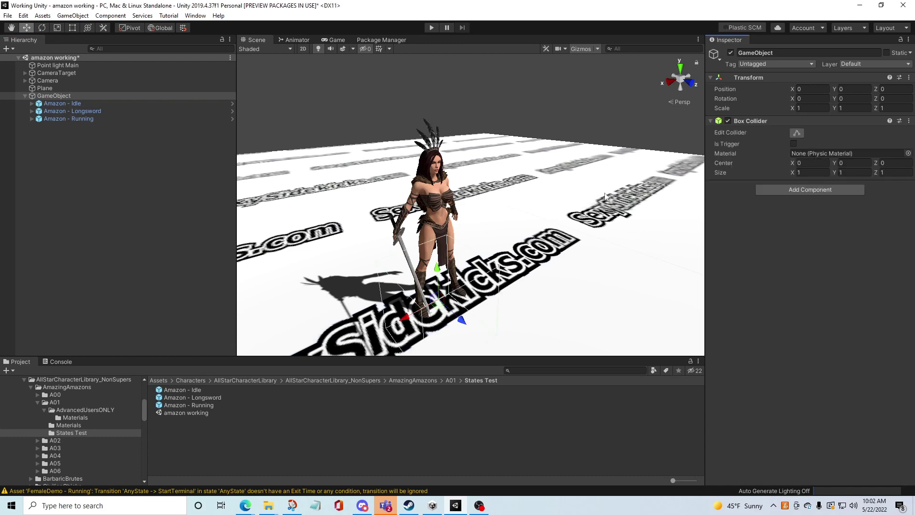
- Try to move the Box Collider's bottom face up to the character's feet
{"action": "left_click", "coordinate": [797, 133]}
{"action": "scroll", "coordinate": [619, 203], "scroll_direction": "up", "scroll_amount": 5}
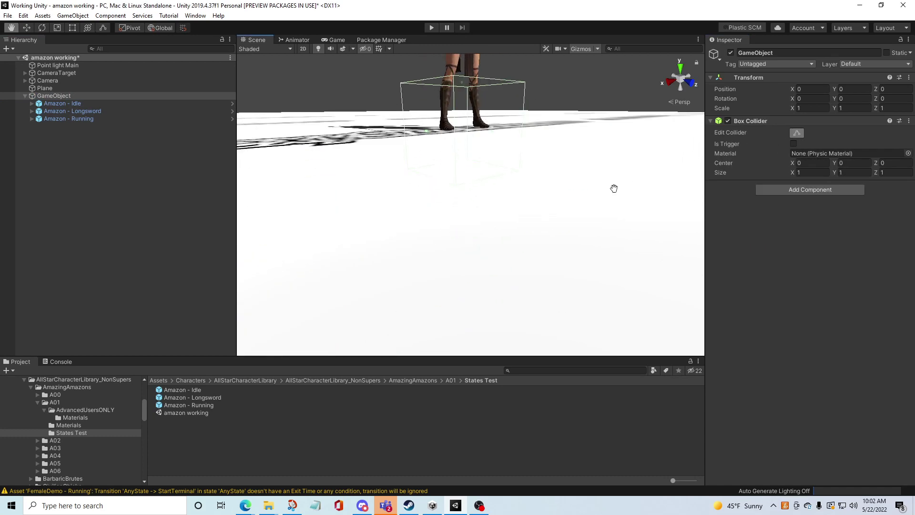
{"action": "left_click", "coordinate": [462, 177]}
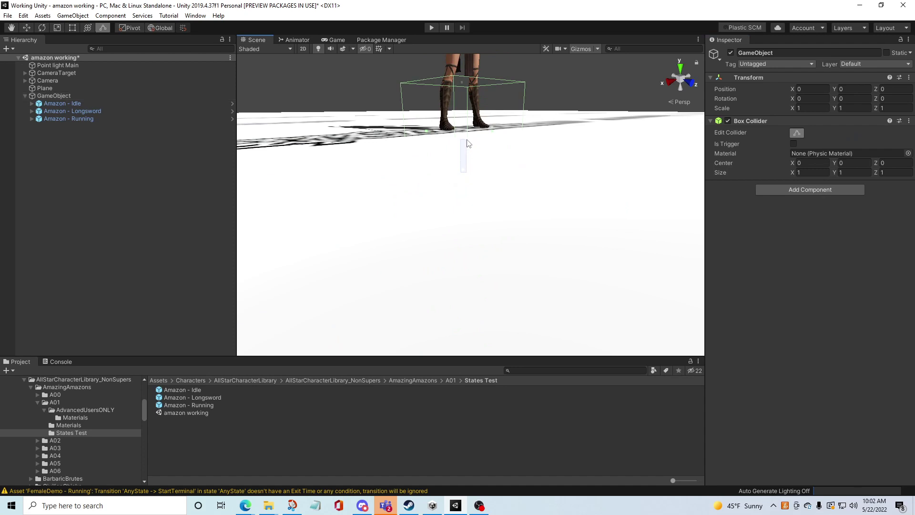
{"action": "left_click", "coordinate": [446, 107]}
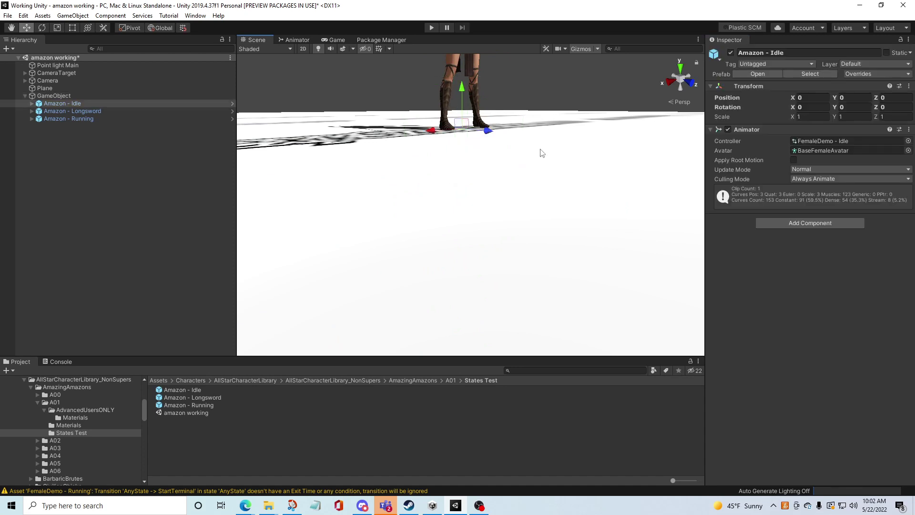
- Hide the Plane in the scene view and reactivate shape editing for GameObject's Box Collider
{"action": "left_click", "coordinate": [4, 88]}
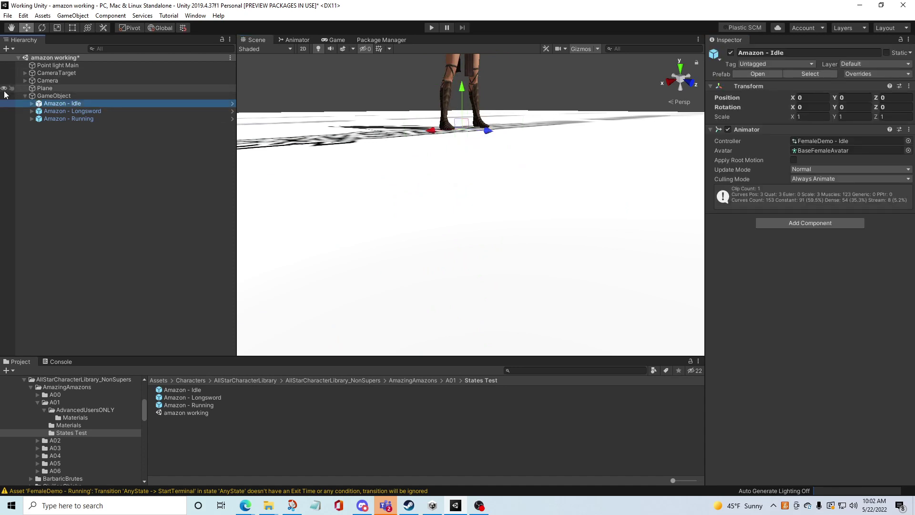
{"action": "left_click", "coordinate": [448, 74]}
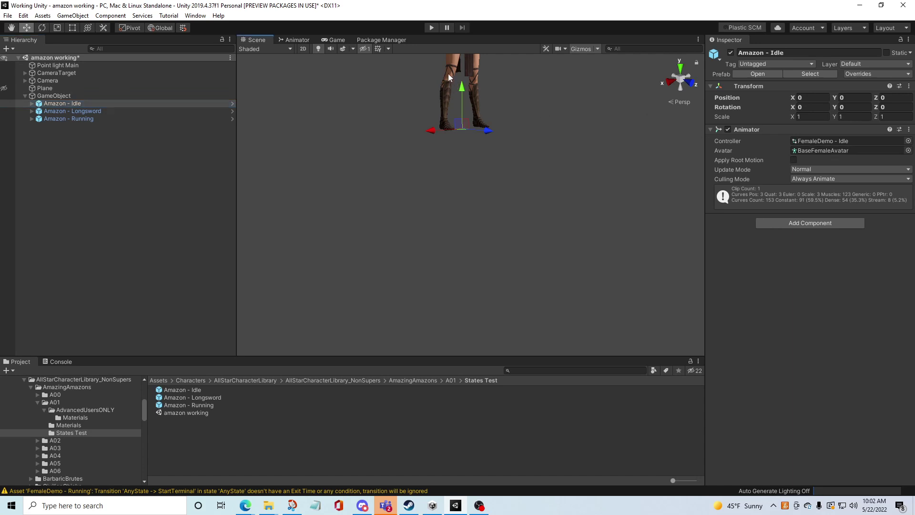
{"action": "left_click", "coordinate": [68, 97]}
{"action": "left_click", "coordinate": [797, 133]}
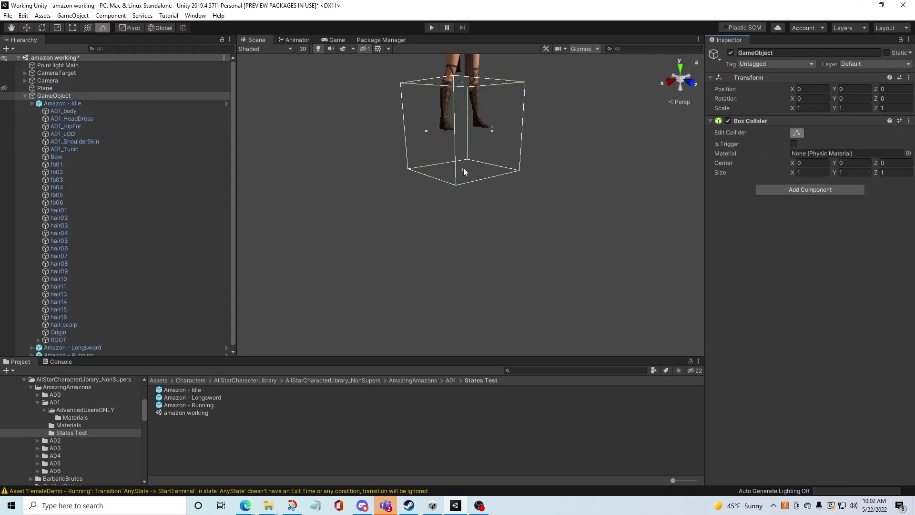
- Raise the Box Collider's bottom face to the character's feet, making the collider about 0.49 high
{"action": "left_click_drag", "start_coordinate": [463, 170], "coordinate": [498, 137]}
{"action": "scroll", "coordinate": [499, 136], "scroll_direction": "up", "scroll_amount": 3}
{"action": "key", "text": "q"}
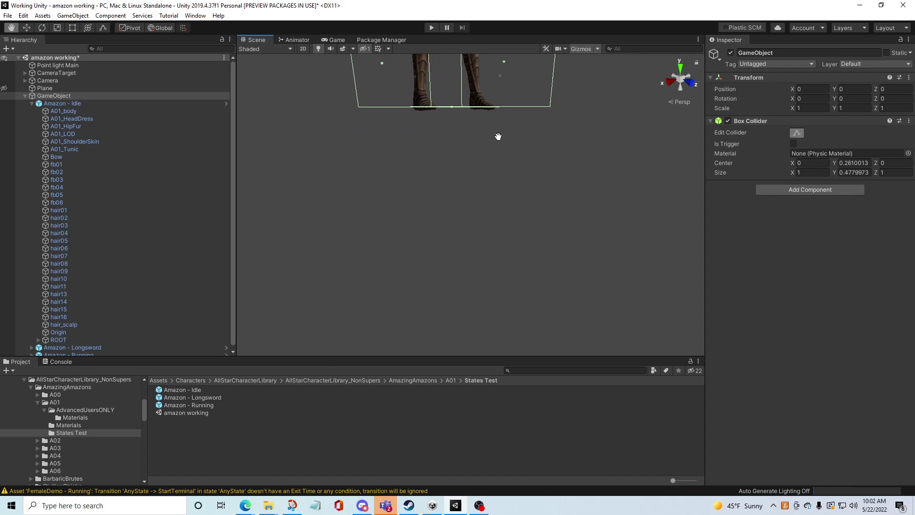
{"action": "left_click_drag", "start_coordinate": [452, 107], "coordinate": [448, 173]}
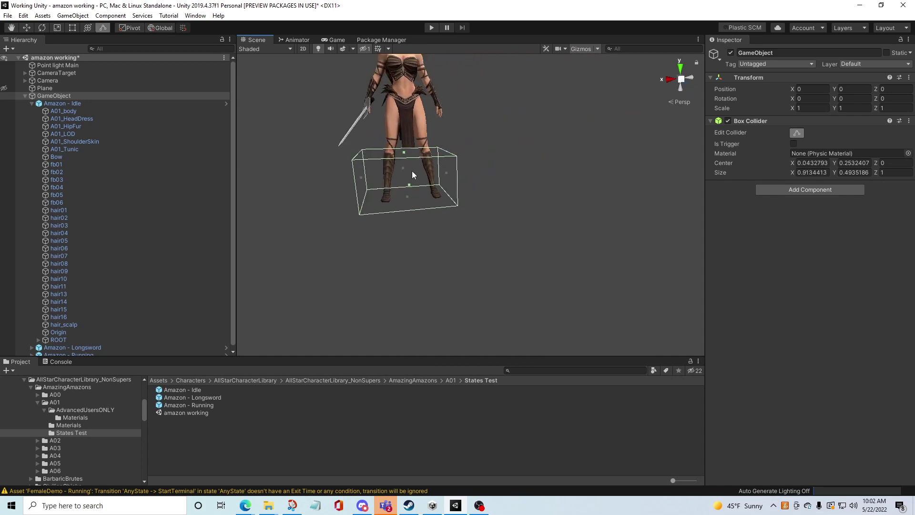
- Tighten the Box Collider's sides around the legs to about 0.80 in X and 0.53 in Z
{"action": "left_click_drag", "start_coordinate": [362, 183], "coordinate": [474, 199]}
{"action": "middle_click_drag", "start_coordinate": [474, 198], "coordinate": [561, 192]}
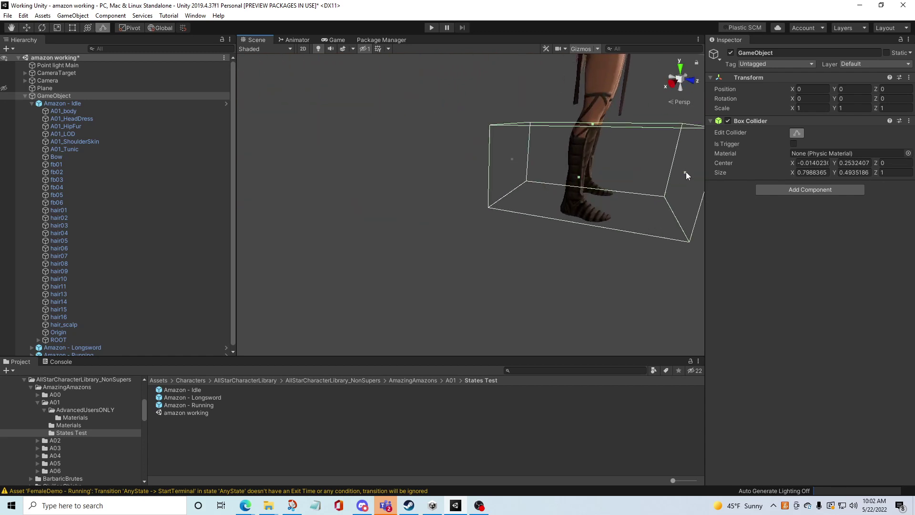
{"action": "left_click_drag", "start_coordinate": [685, 172], "coordinate": [641, 161]}
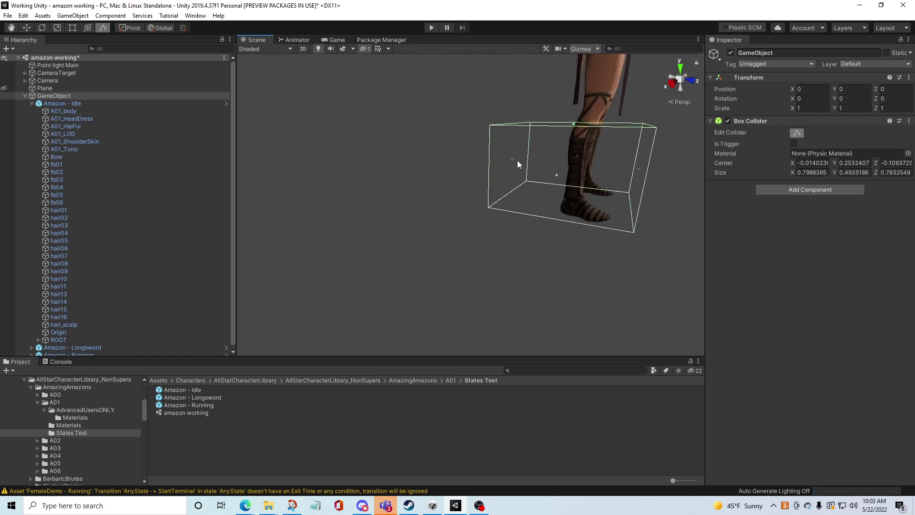
{"action": "left_click_drag", "start_coordinate": [513, 159], "coordinate": [541, 167]}
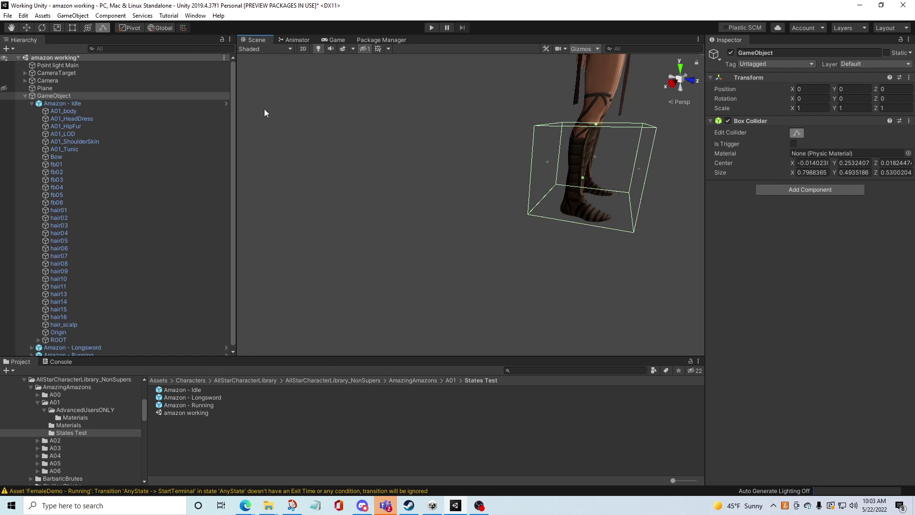
- Add the TTS Asset Bundle Effects script to the parent GameObject and set its Looping Effects size to 1
{"action": "left_click", "coordinate": [75, 104]}
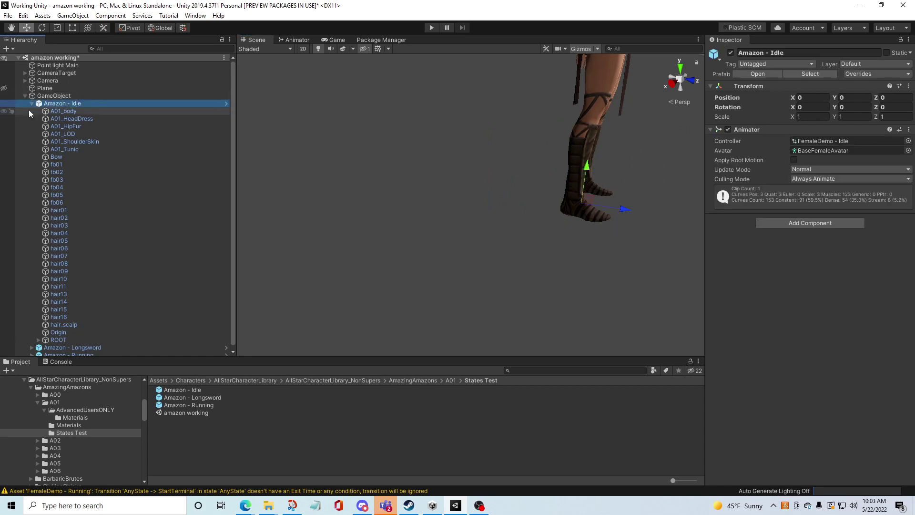
{"action": "left_click", "coordinate": [32, 103]}
{"action": "left_click", "coordinate": [54, 96]}
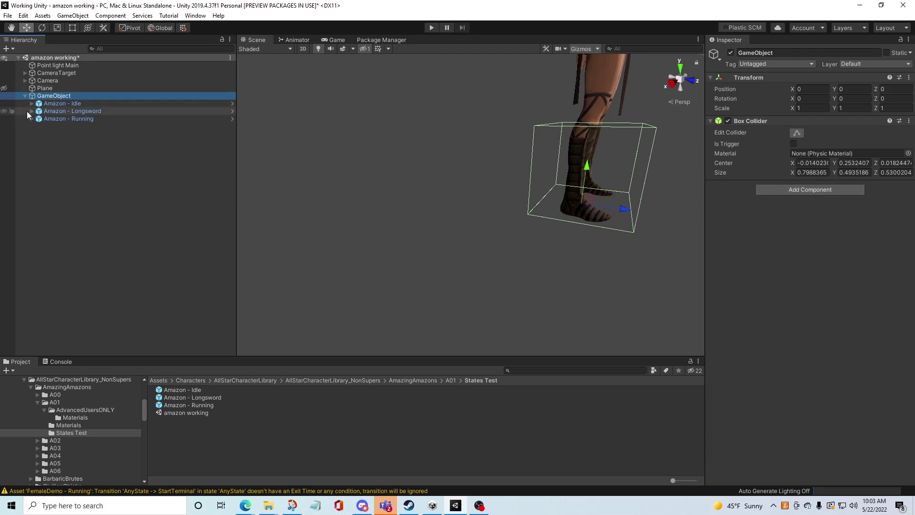
{"action": "left_click", "coordinate": [785, 190]}
{"action": "type", "text": "tts"}
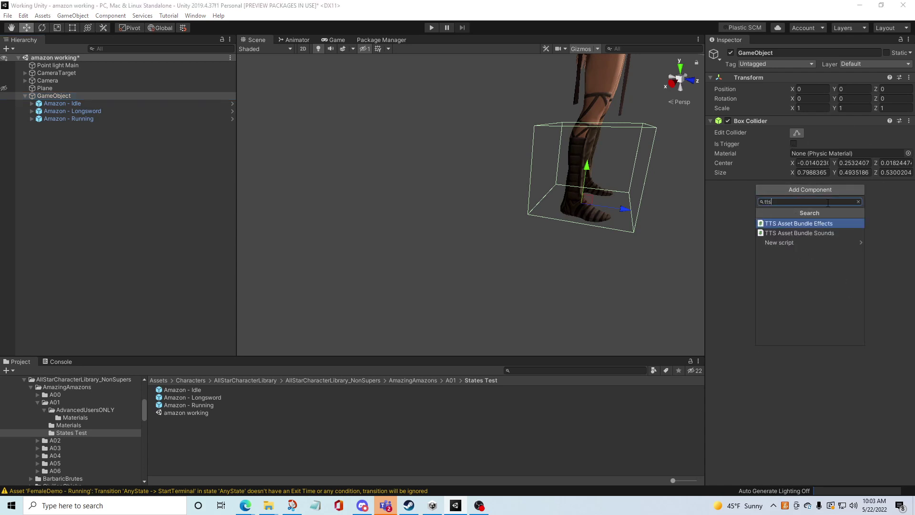
{"action": "left_click", "coordinate": [845, 224]}
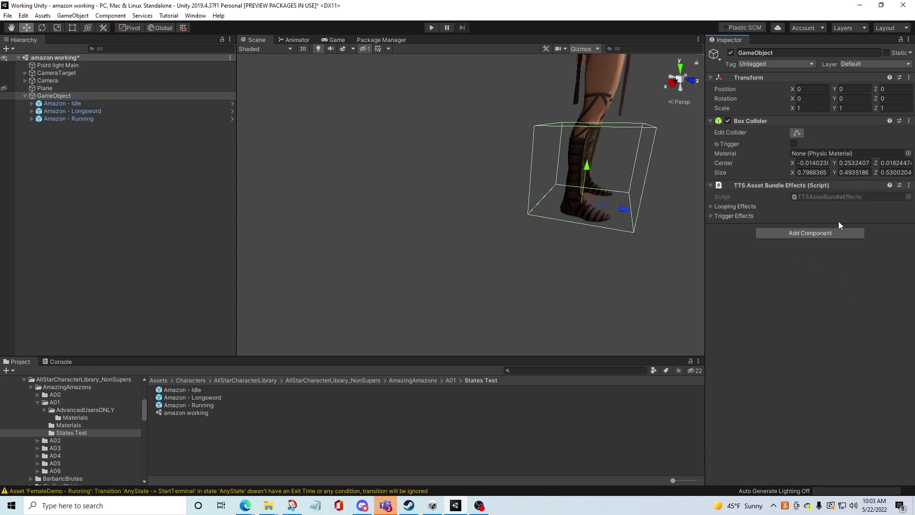
{"action": "left_click", "coordinate": [710, 205]}
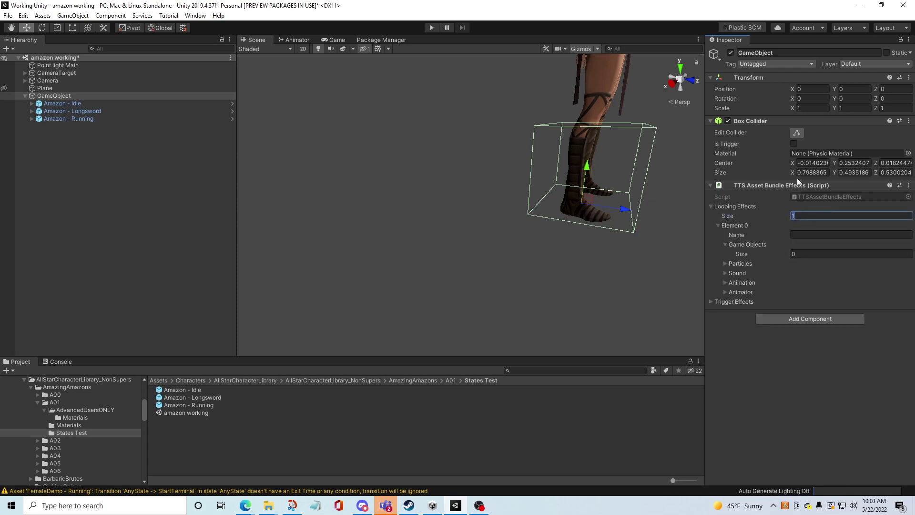
- Set the Looping Effects size to 3 and name the elements Idle, Running and Longsword in that order
{"action": "type", "text": "3"}
{"action": "left_click", "coordinate": [819, 235]}
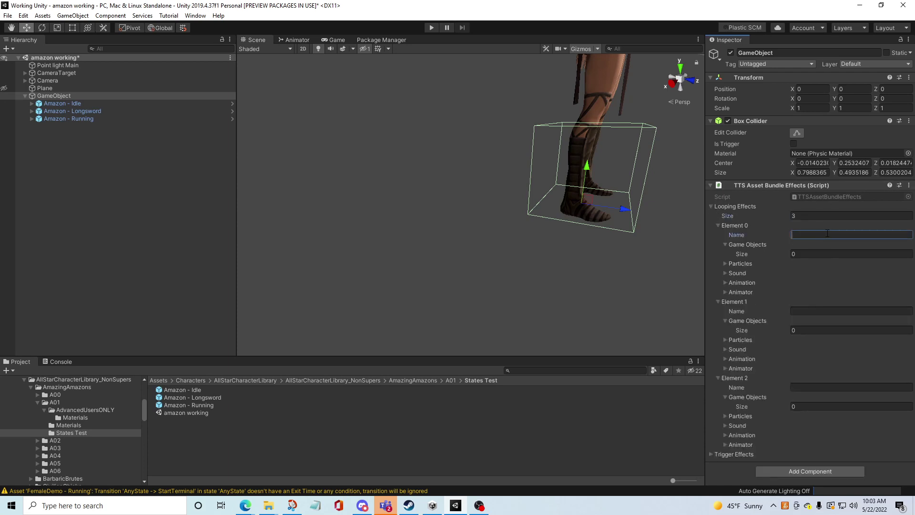
{"action": "type", "text": "Idle"}
{"action": "left_click", "coordinate": [817, 311]}
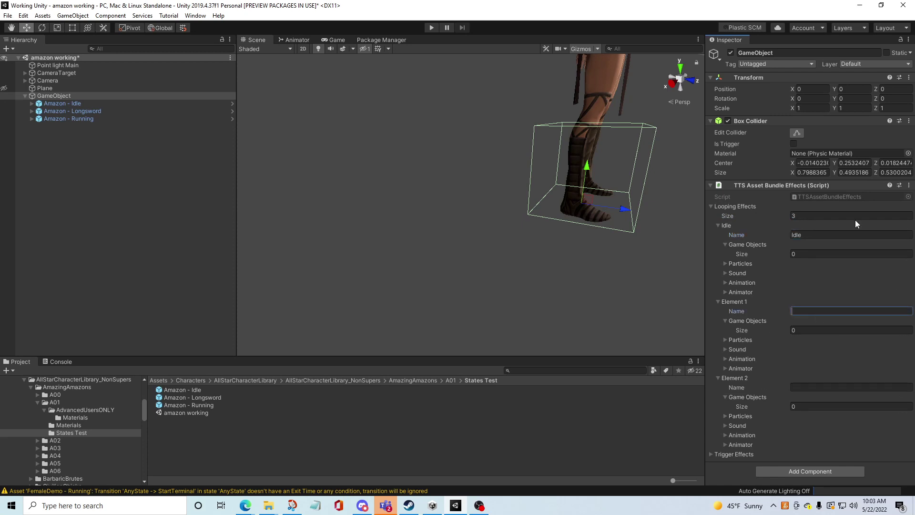
{"action": "type", "text": "Running"}
{"action": "left_click", "coordinate": [815, 386]}
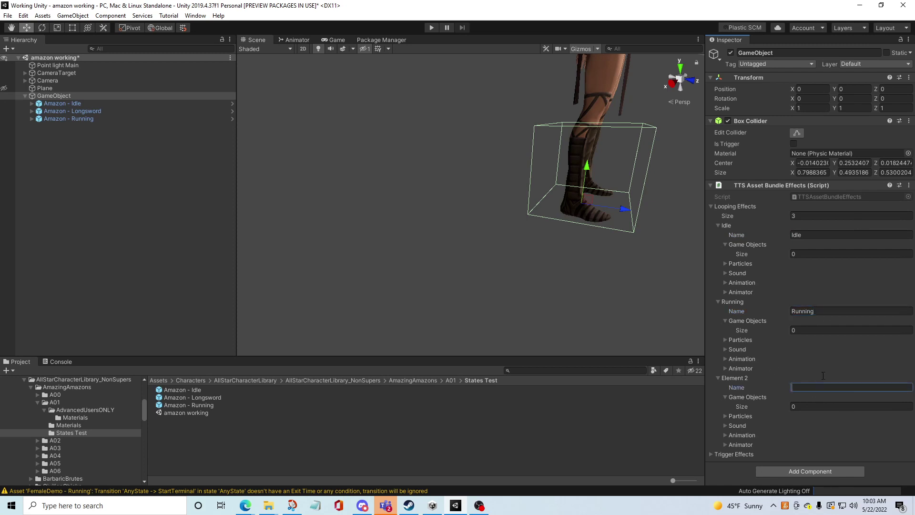
{"action": "type", "text": "Longsword"}
- Set the Game Objects size to 1 for each of the Idle, Running and Longsword looping effects
{"action": "left_click", "coordinate": [839, 253]}
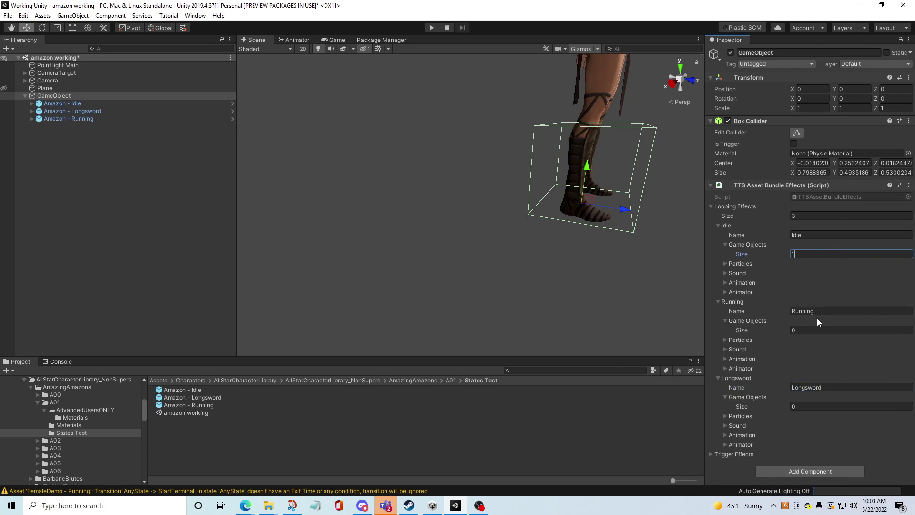
{"action": "key", "text": "Return"}
{"action": "left_click", "coordinate": [803, 349]}
{"action": "type", "text": "1"}
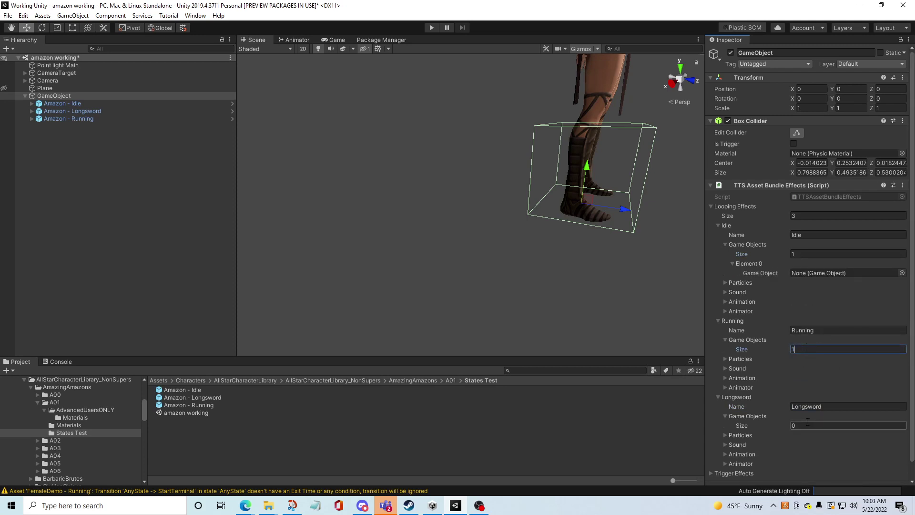
{"action": "key", "text": "Return"}
{"action": "left_click", "coordinate": [813, 445]}
{"action": "type", "text": "1"}
{"action": "key", "text": "Return"}
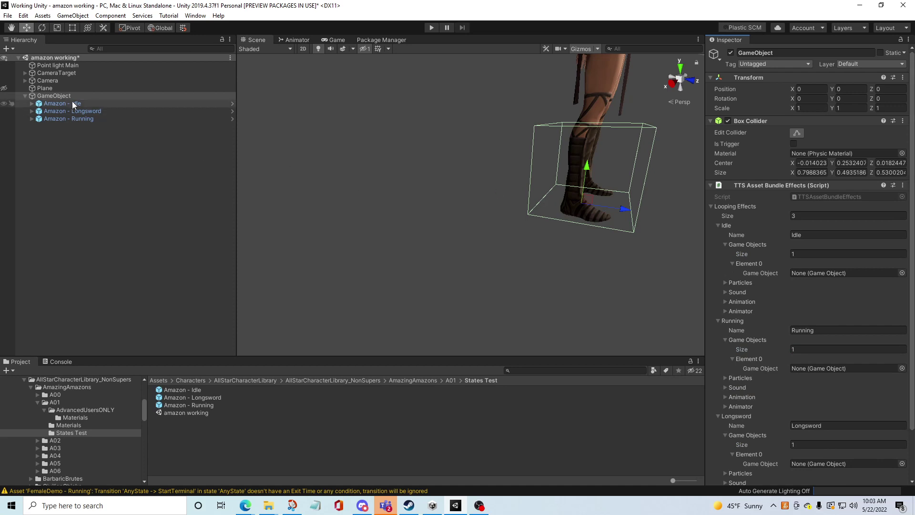
- Assign Amazon - Idle, Amazon - Running and Amazon - Longsword as the game objects of their matching looping effects
{"action": "left_click_drag", "start_coordinate": [81, 105], "coordinate": [808, 271]}
{"action": "left_click_drag", "start_coordinate": [91, 118], "coordinate": [825, 370]}
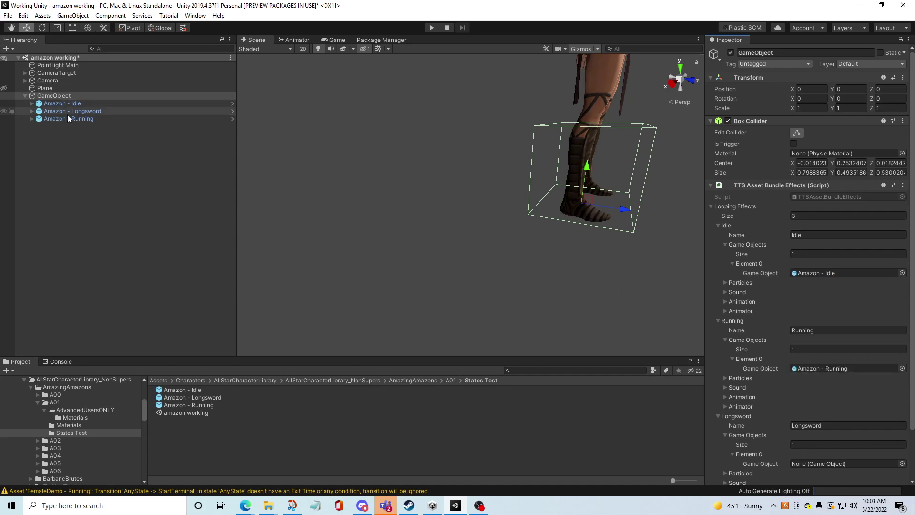
{"action": "left_click_drag", "start_coordinate": [82, 113], "coordinate": [821, 466]}
{"action": "scroll", "coordinate": [796, 352], "scroll_direction": "down", "scroll_amount": 3}
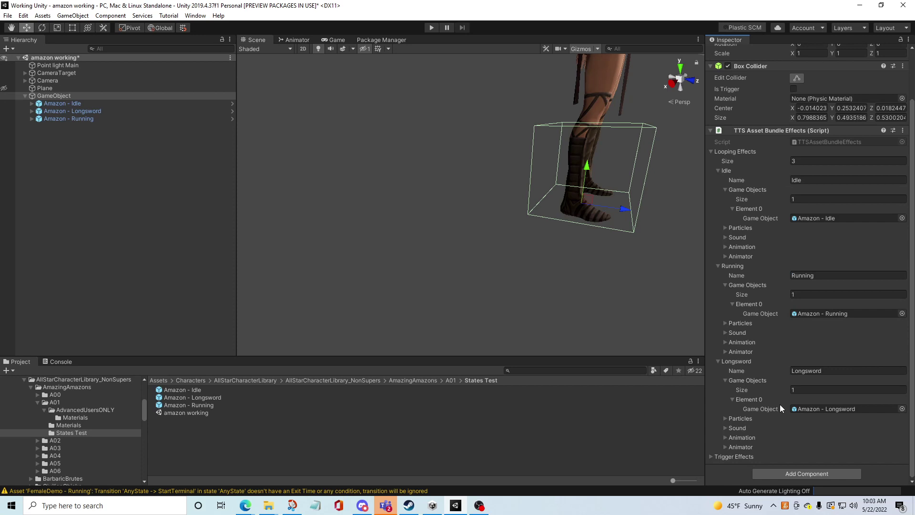
- Set the Trigger Effects size to 0 and collapse that section
{"action": "left_click", "coordinate": [711, 457]}
{"action": "scroll", "coordinate": [763, 453], "scroll_direction": "down", "scroll_amount": 5}
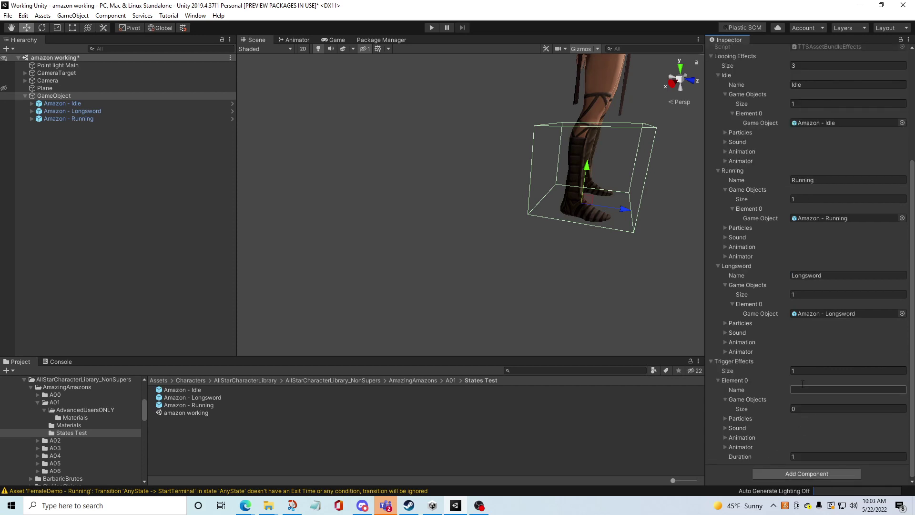
{"action": "left_click", "coordinate": [810, 370]}
{"action": "type", "text": "0"}
{"action": "key", "text": "Return"}
{"action": "left_click", "coordinate": [712, 447]}
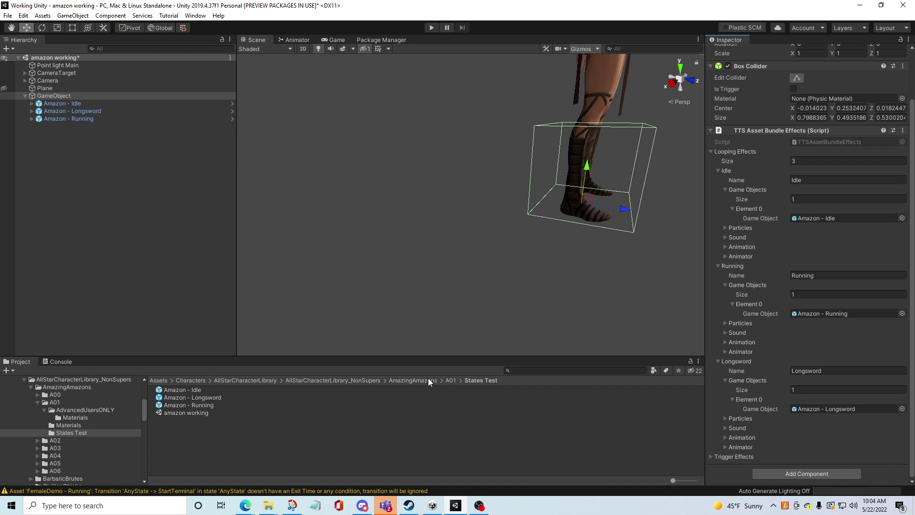
- Filter the project assets to textures within the AllStarCharacterLibrary_NonSupers folder
{"action": "left_click", "coordinate": [325, 381]}
{"action": "scroll", "coordinate": [206, 457], "scroll_direction": "down", "scroll_amount": 3}
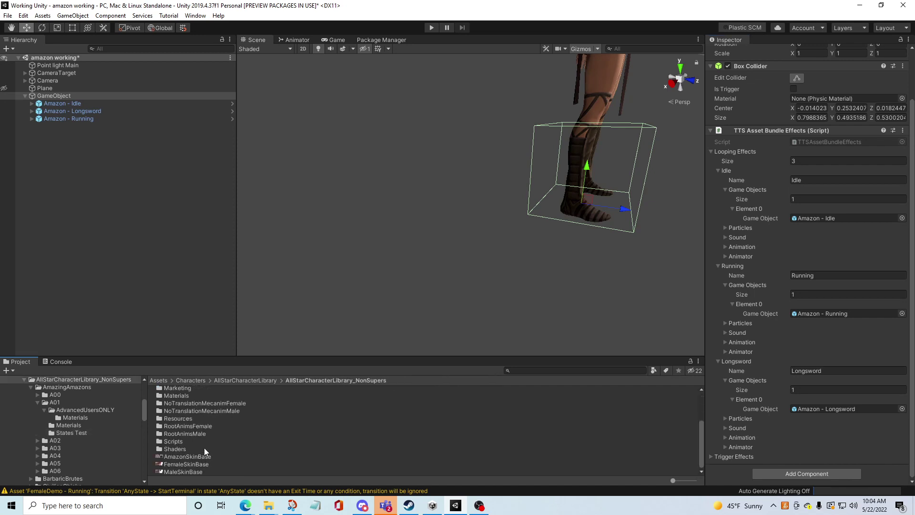
{"action": "left_click", "coordinate": [654, 370]}
{"action": "left_click", "coordinate": [665, 350]}
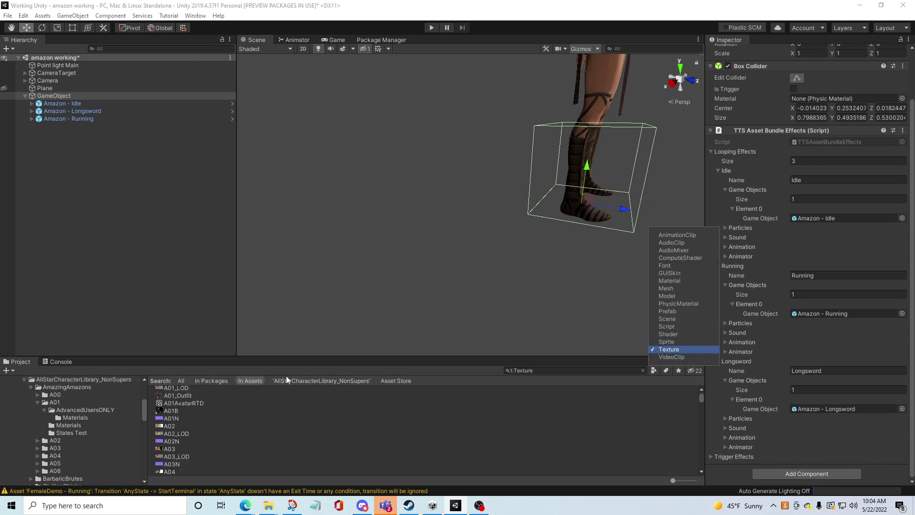
{"action": "left_click", "coordinate": [303, 380]}
{"action": "left_click", "coordinate": [212, 396]}
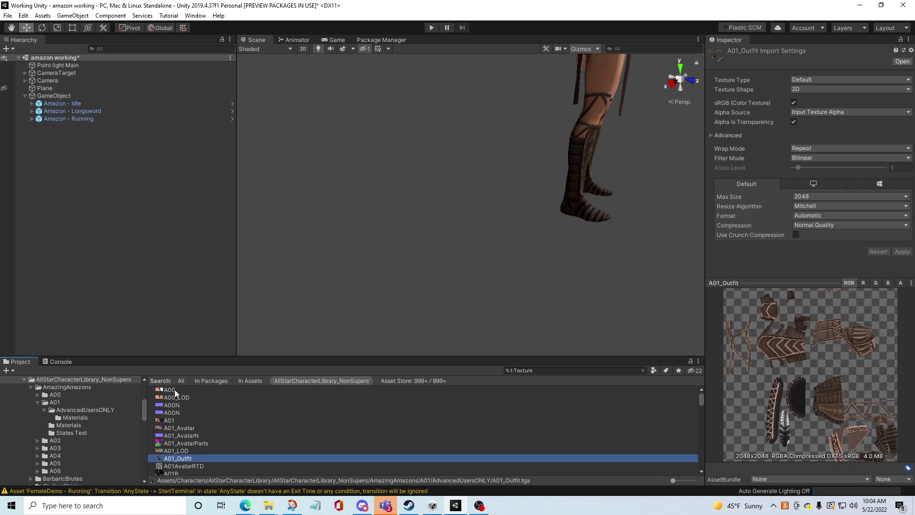
- Select all listed textures from A00 through Weapons, leaving out the A01AvatarRTD render texture
{"action": "left_click", "coordinate": [175, 390]}
{"action": "scroll", "coordinate": [314, 402], "scroll_direction": "down", "scroll_amount": 10}
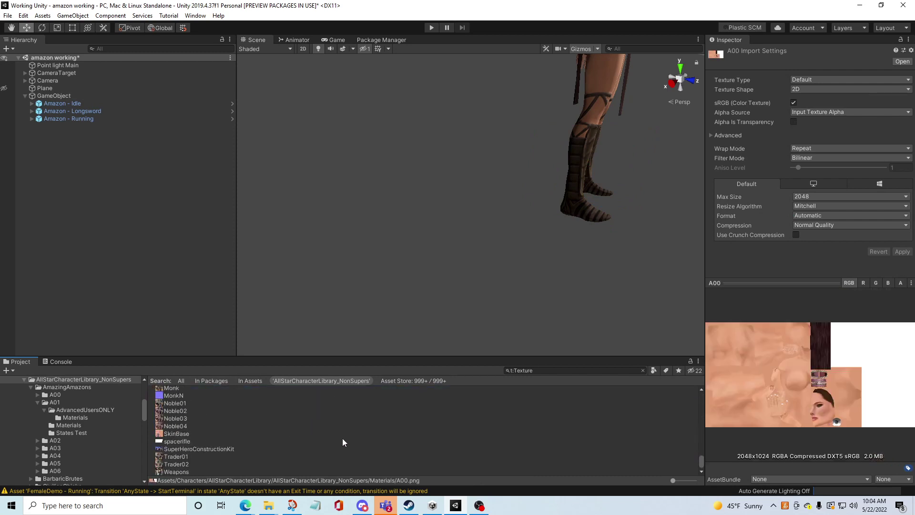
{"action": "left_click", "coordinate": [170, 471], "text": "shift"}
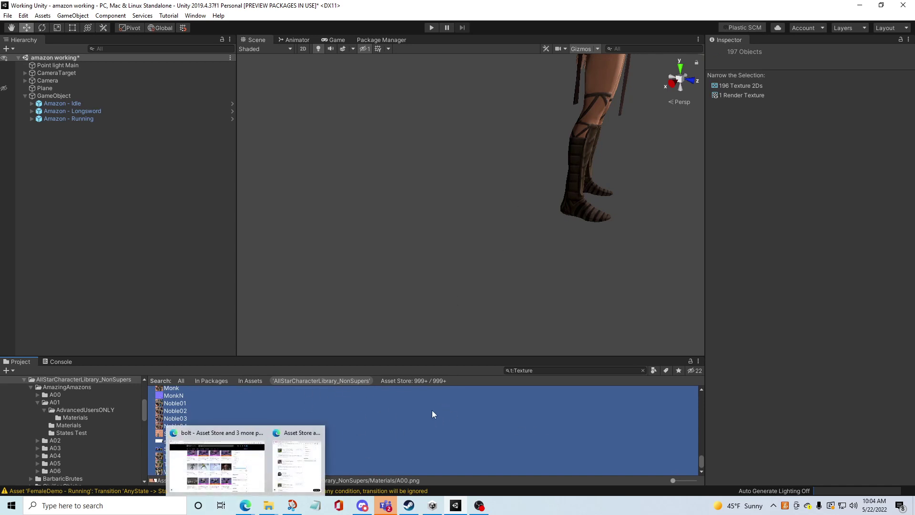
{"action": "scroll", "coordinate": [200, 457], "scroll_direction": "up", "scroll_amount": 4}
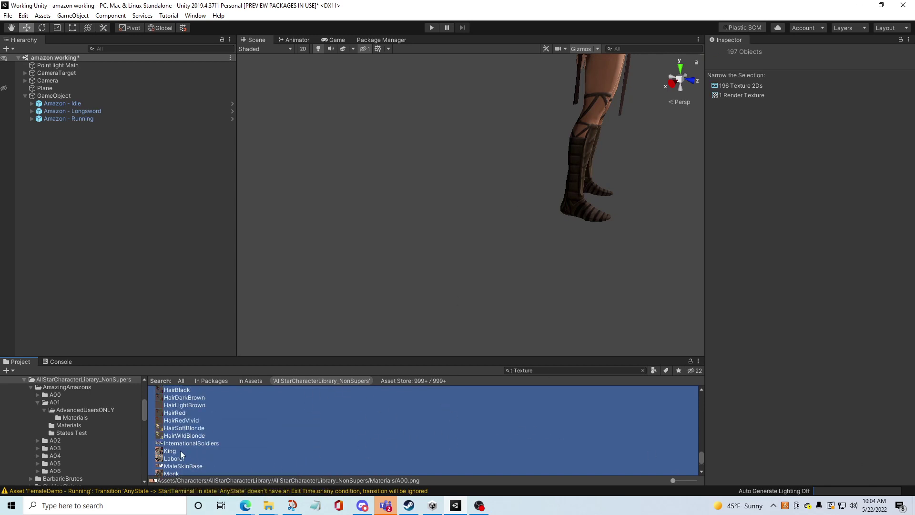
{"action": "scroll", "coordinate": [181, 454], "scroll_direction": "up", "scroll_amount": 8}
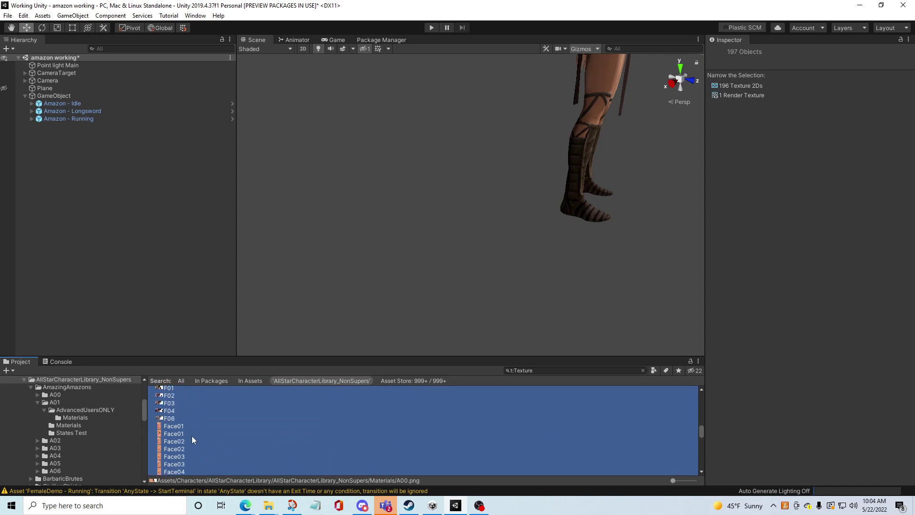
{"action": "scroll", "coordinate": [192, 435], "scroll_direction": "up", "scroll_amount": 6}
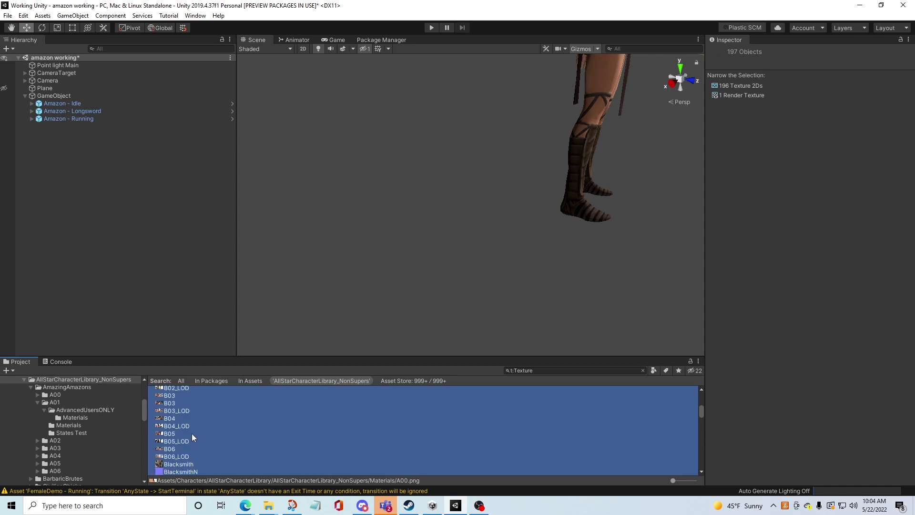
{"action": "scroll", "coordinate": [192, 434], "scroll_direction": "up", "scroll_amount": 6}
{"action": "scroll", "coordinate": [192, 427], "scroll_direction": "down", "scroll_amount": 20}
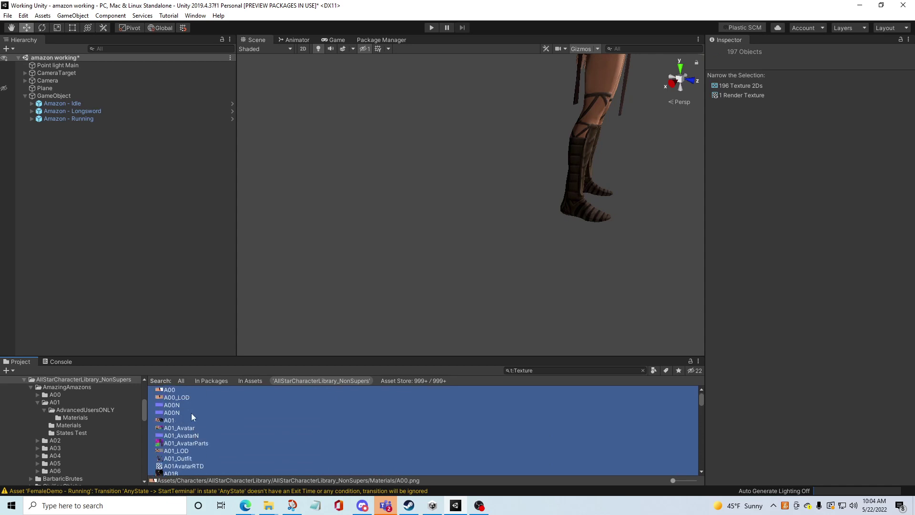
{"action": "scroll", "coordinate": [213, 431], "scroll_direction": "up", "scroll_amount": 4}
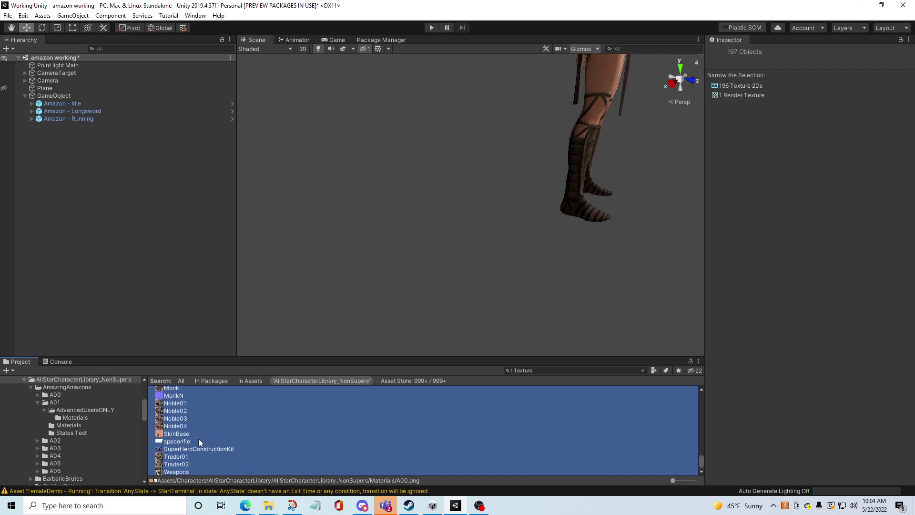
{"action": "scroll", "coordinate": [180, 447], "scroll_direction": "up", "scroll_amount": 8}
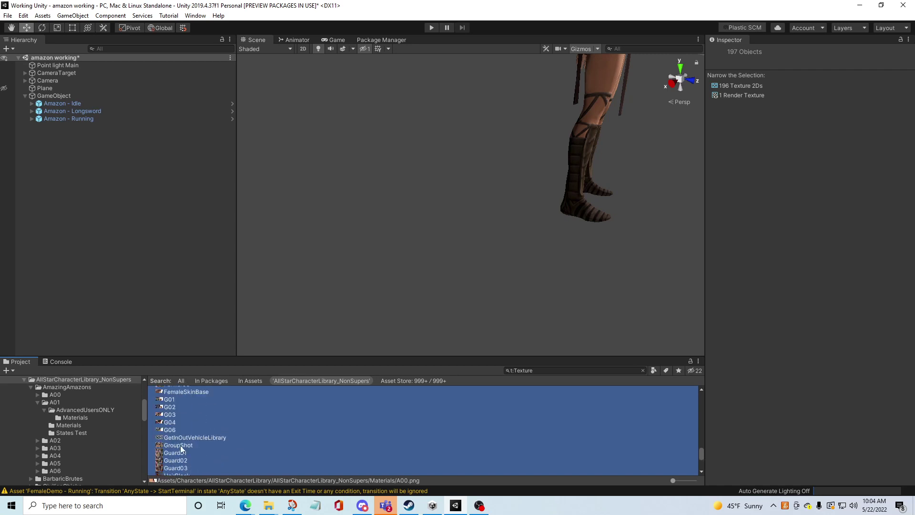
{"action": "scroll", "coordinate": [178, 448], "scroll_direction": "up", "scroll_amount": 10}
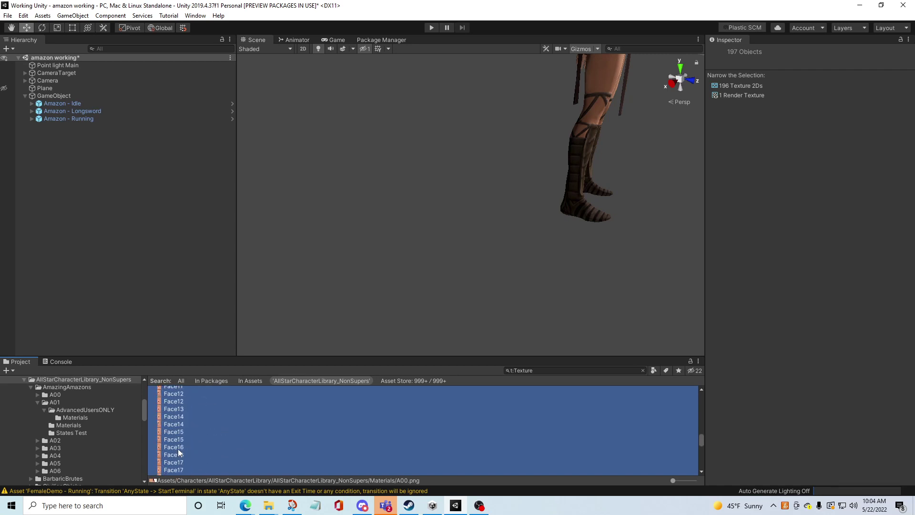
{"action": "scroll", "coordinate": [179, 448], "scroll_direction": "up", "scroll_amount": 6}
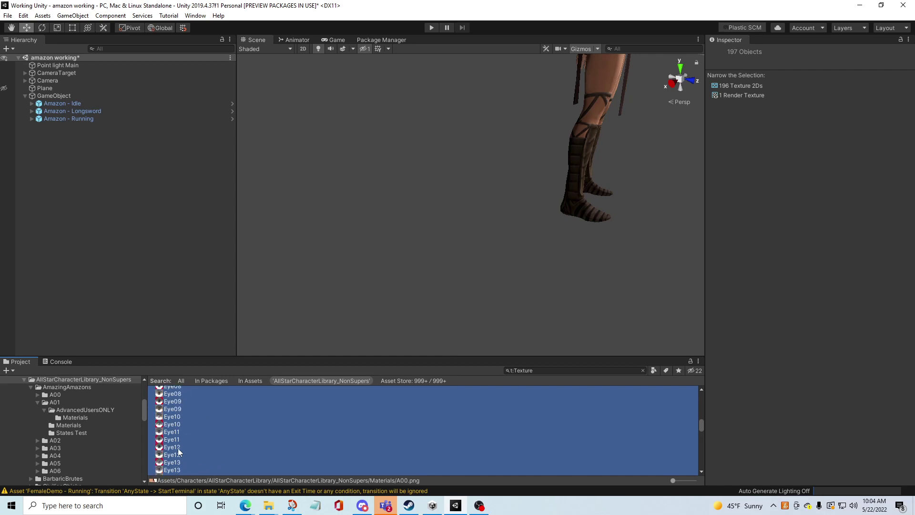
{"action": "scroll", "coordinate": [178, 450], "scroll_direction": "up", "scroll_amount": 10}
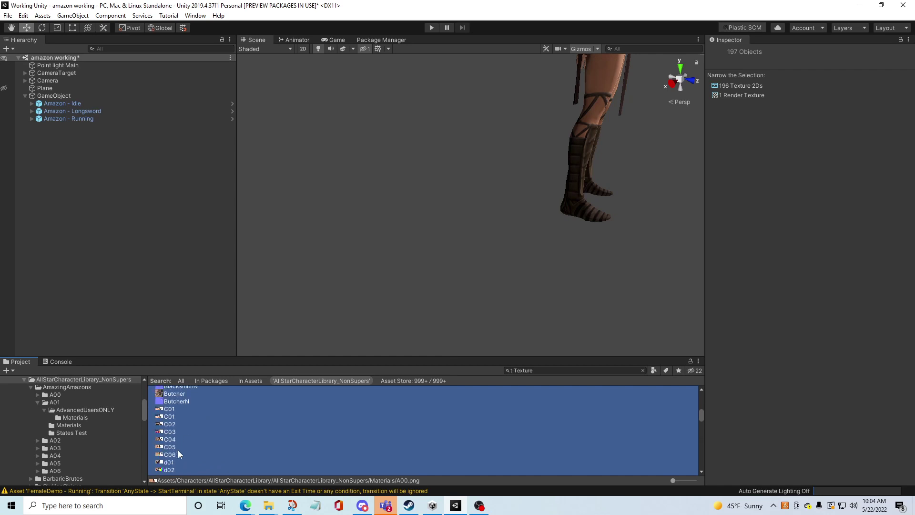
{"action": "scroll", "coordinate": [177, 448], "scroll_direction": "up", "scroll_amount": 8}
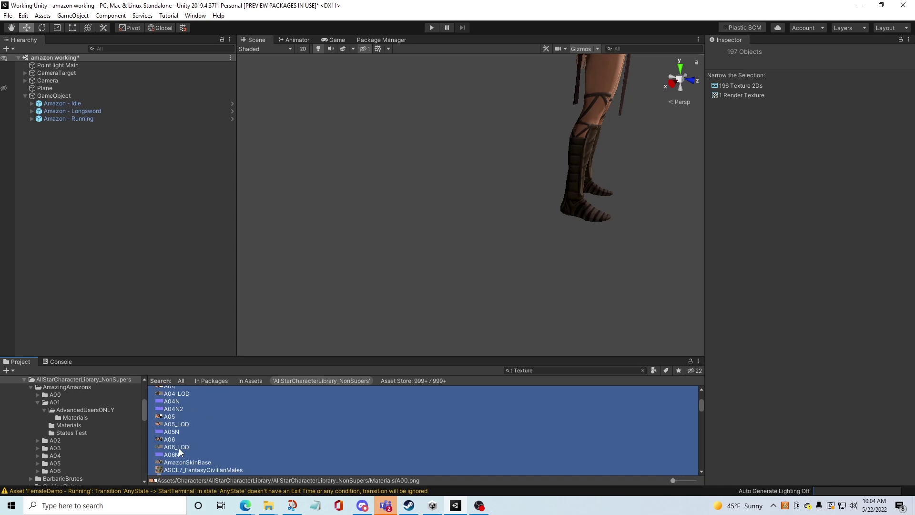
{"action": "left_click", "coordinate": [195, 455], "text": "ctrl"}
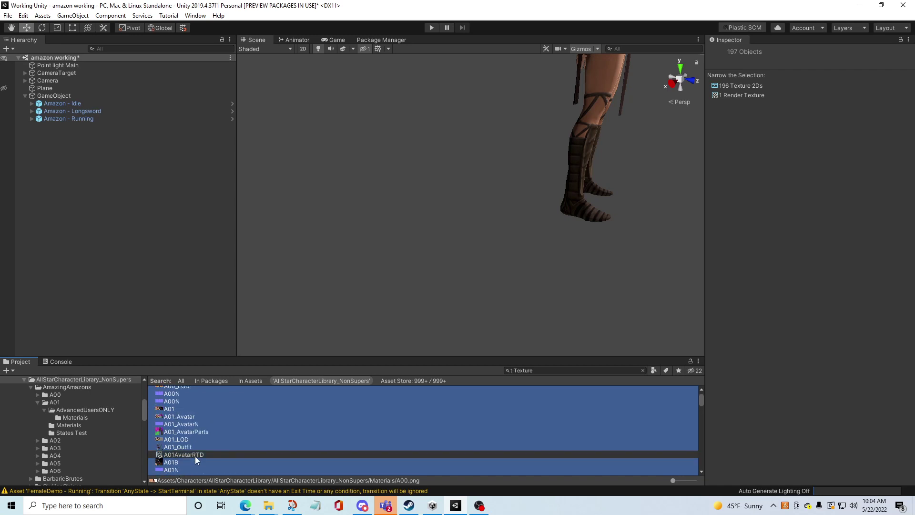
- Set the selected textures' Max Size to 512 and apply the import settings
{"action": "left_click", "coordinate": [849, 198]}
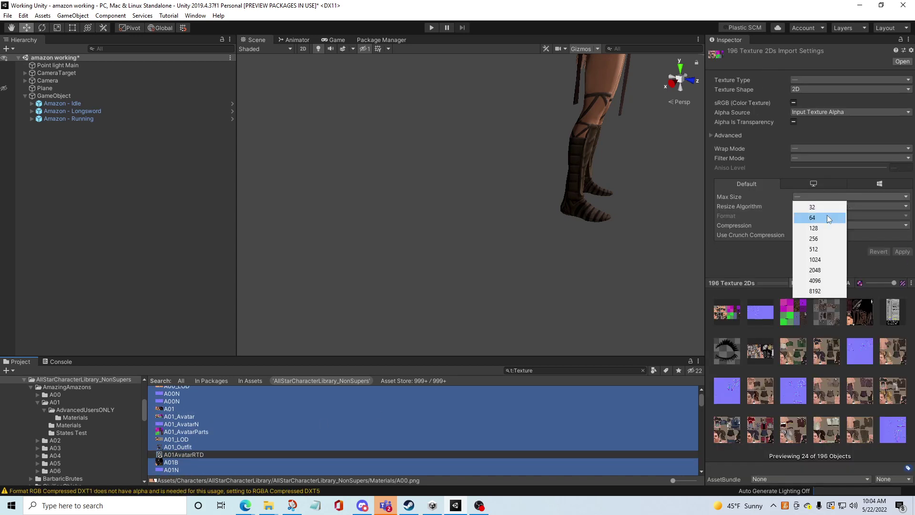
{"action": "left_click", "coordinate": [822, 249]}
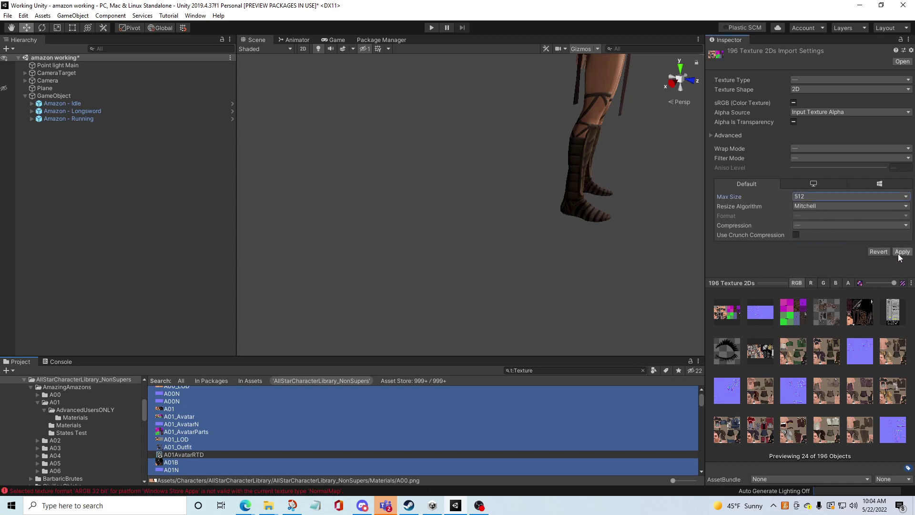
{"action": "left_click", "coordinate": [900, 252]}
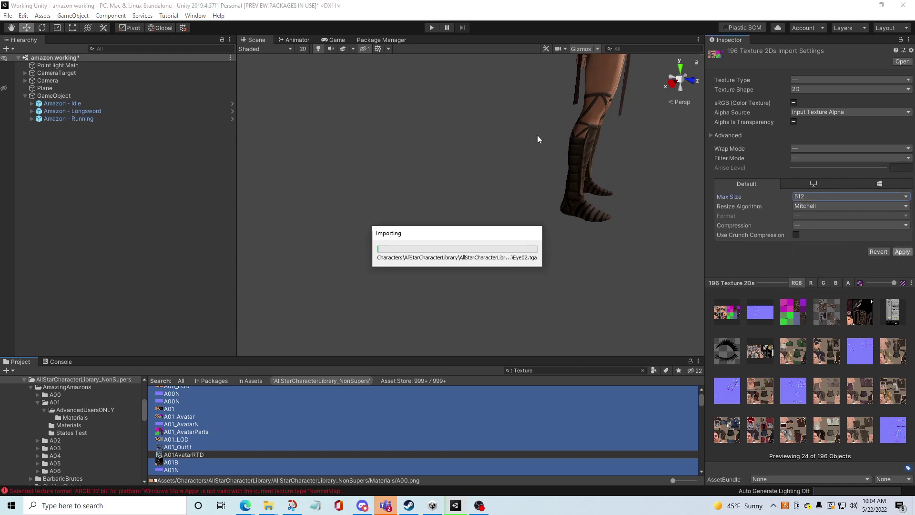
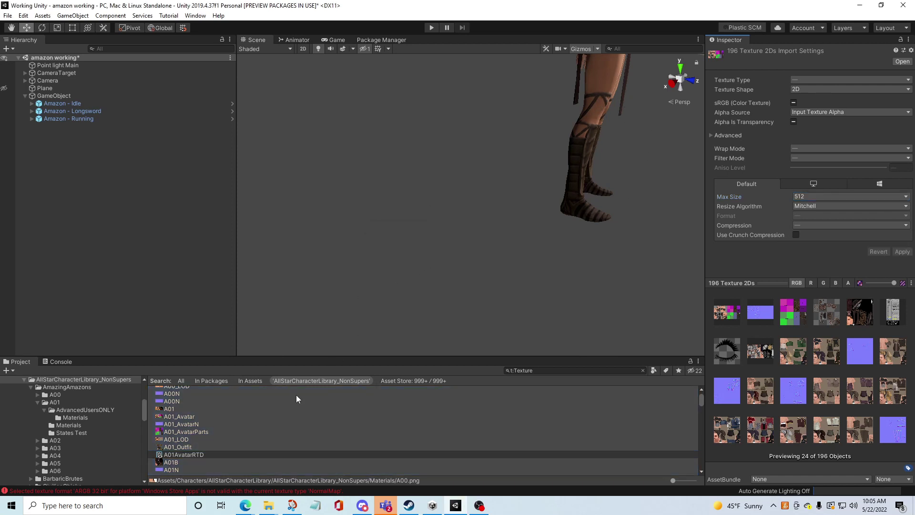
- Clear all console messages and return to the project assets
{"action": "left_click", "coordinate": [58, 361]}
{"action": "left_click", "coordinate": [11, 371]}
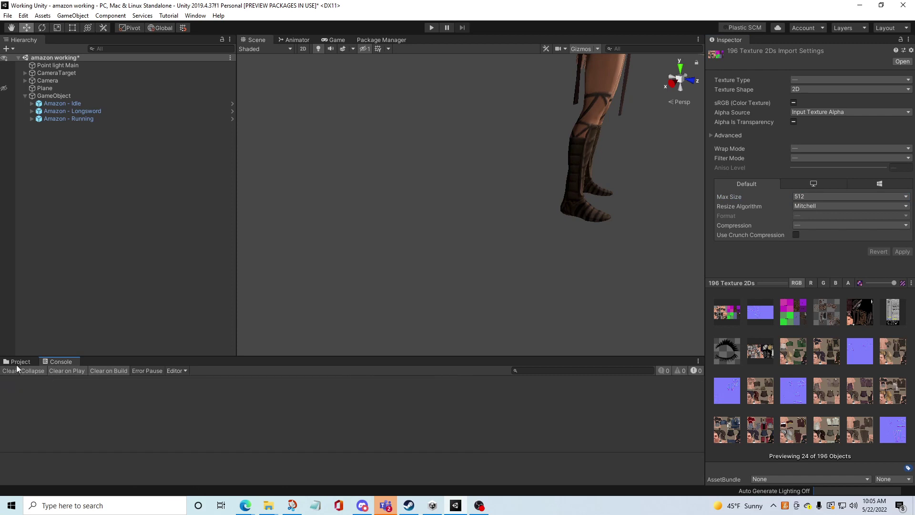
{"action": "left_click", "coordinate": [19, 362]}
- Deselect the textures, remove the texture filter and open the AmazingAmazons folder
{"action": "left_click", "coordinate": [370, 171]}
{"action": "scroll", "coordinate": [415, 143], "scroll_direction": "down", "scroll_amount": 5}
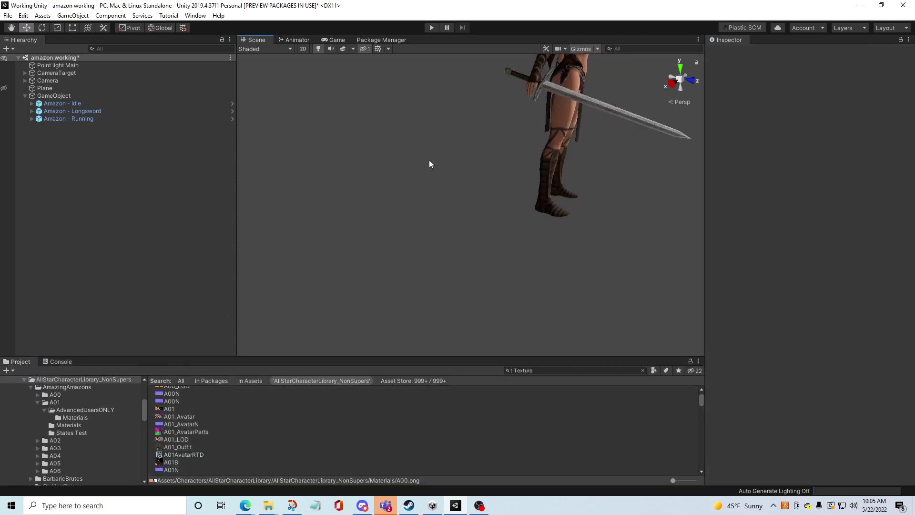
{"action": "left_click_drag", "start_coordinate": [573, 198], "coordinate": [483, 192], "text": "alt"}
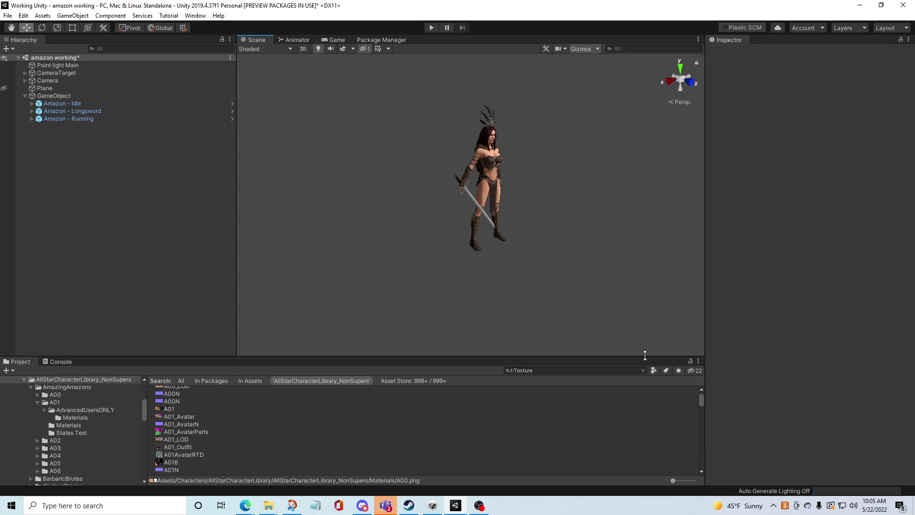
{"action": "left_click", "coordinate": [643, 371]}
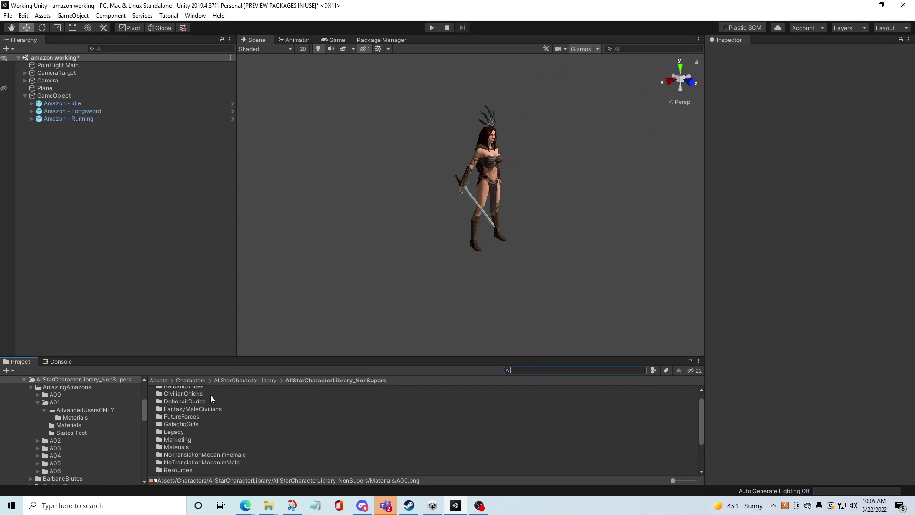
{"action": "scroll", "coordinate": [193, 408], "scroll_direction": "up", "scroll_amount": 2}
{"action": "double_click", "coordinate": [191, 389]}
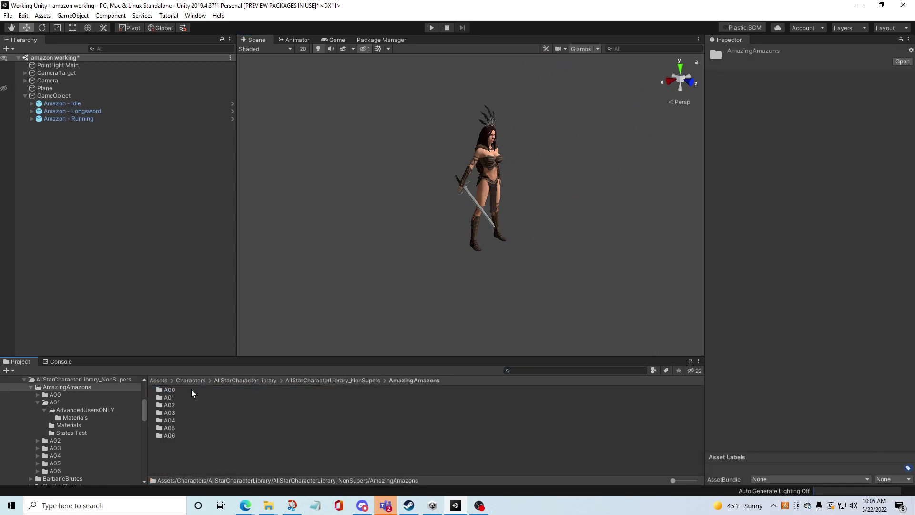
- Save the GameObject holding the three Amazon states as a prefab in A01's States Test folder
{"action": "double_click", "coordinate": [170, 398]}
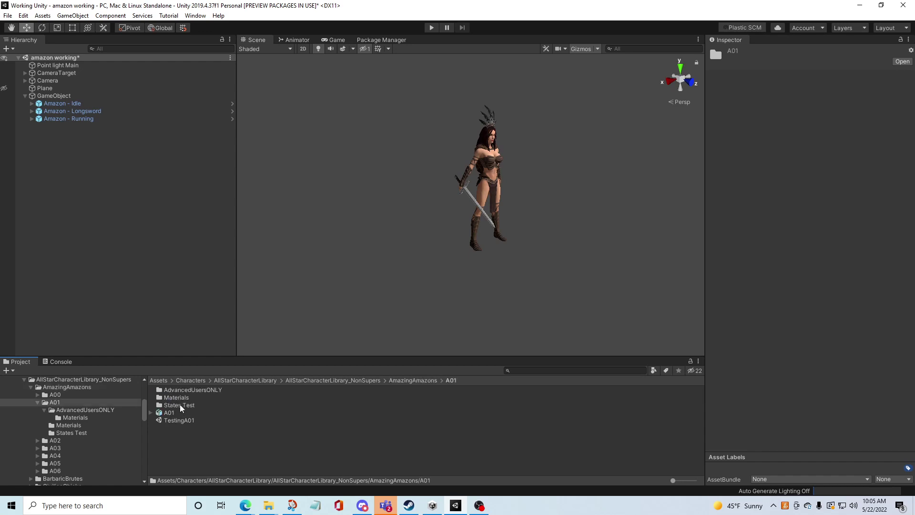
{"action": "double_click", "coordinate": [180, 406]}
{"action": "left_click", "coordinate": [66, 96]}
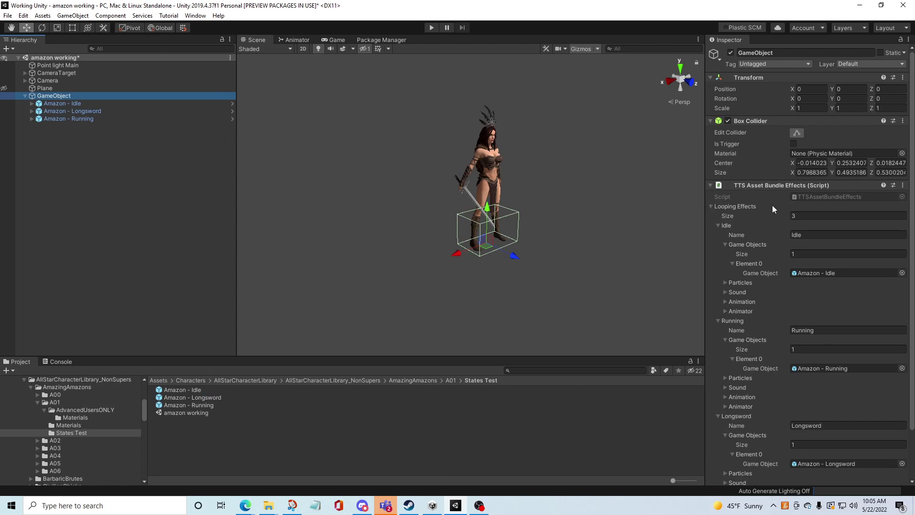
{"action": "scroll", "coordinate": [768, 345], "scroll_direction": "down", "scroll_amount": 5}
{"action": "scroll", "coordinate": [768, 344], "scroll_direction": "up", "scroll_amount": 5}
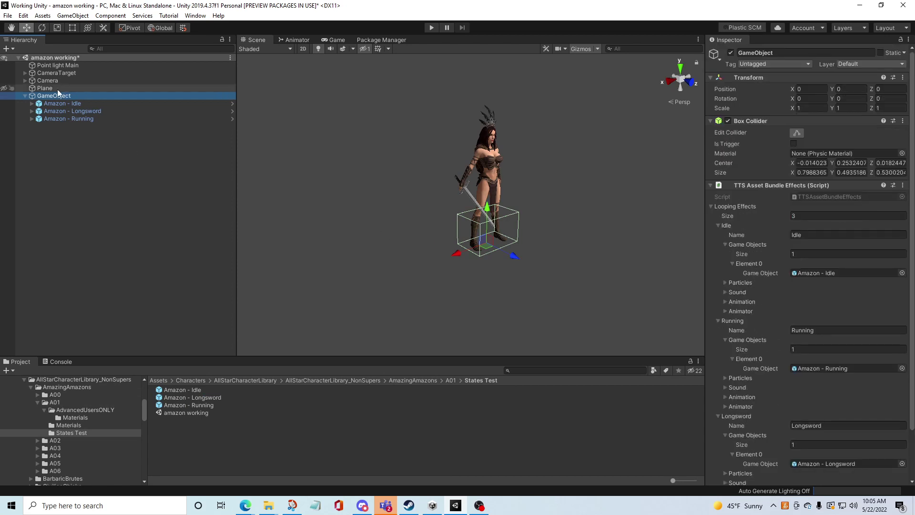
{"action": "left_click_drag", "start_coordinate": [38, 99], "coordinate": [220, 445]}
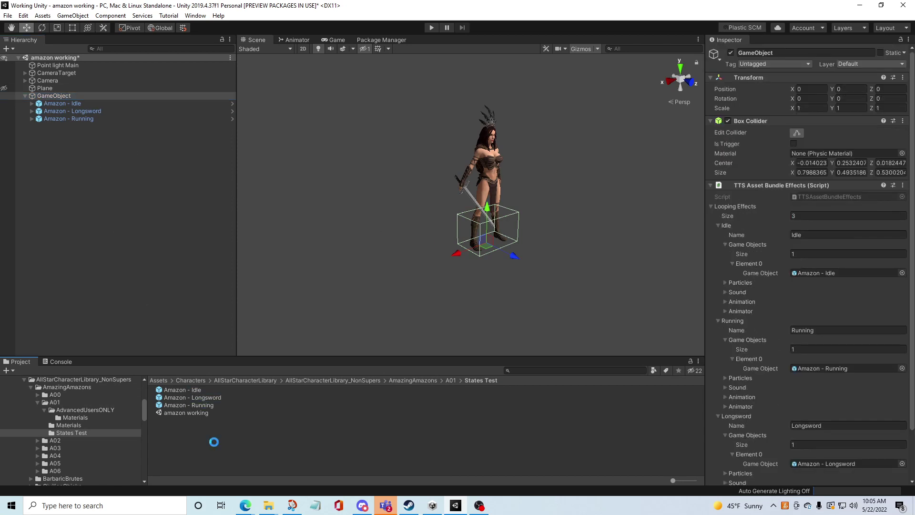
{"action": "left_click", "coordinate": [783, 479]}
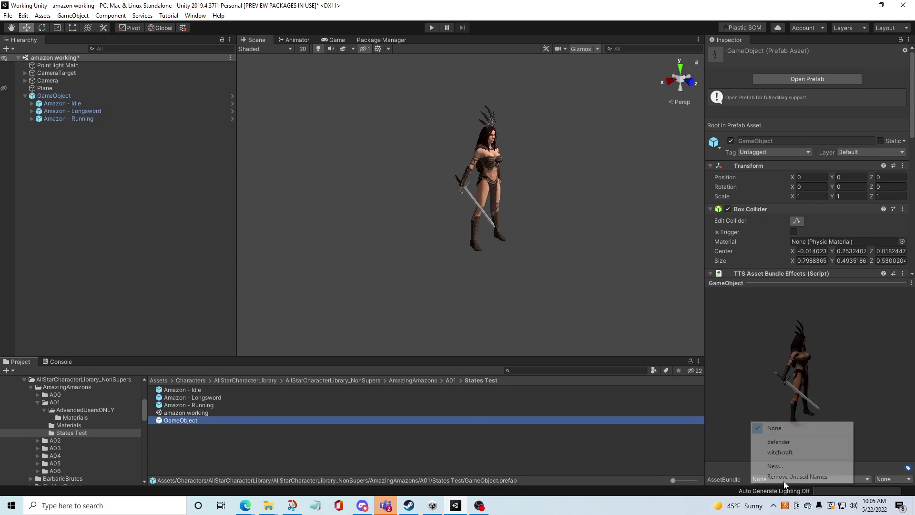
{"action": "left_click", "coordinate": [795, 476]}
{"action": "left_click", "coordinate": [795, 479]}
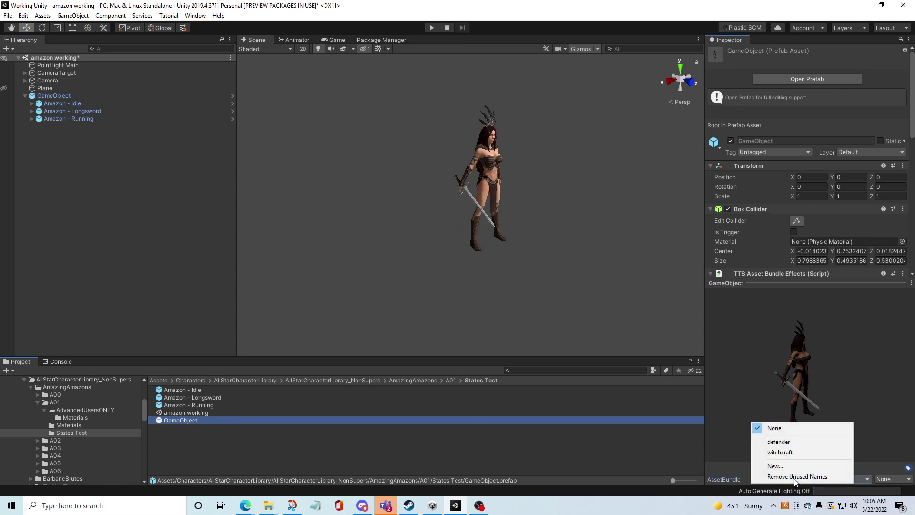
{"action": "left_click", "coordinate": [776, 465]}
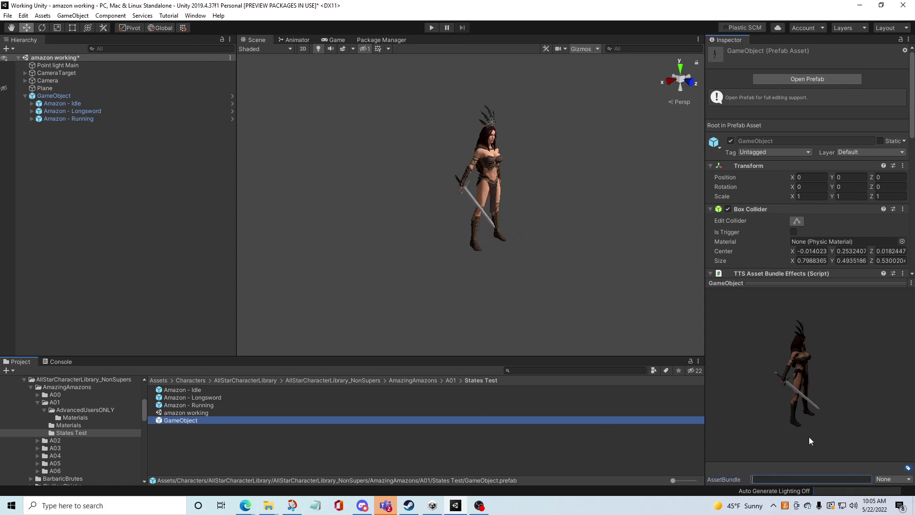
{"action": "left_click", "coordinate": [189, 413]}
- Assign the GameObject prefab to a new AssetBundle named amazon
{"action": "left_click", "coordinate": [185, 420]}
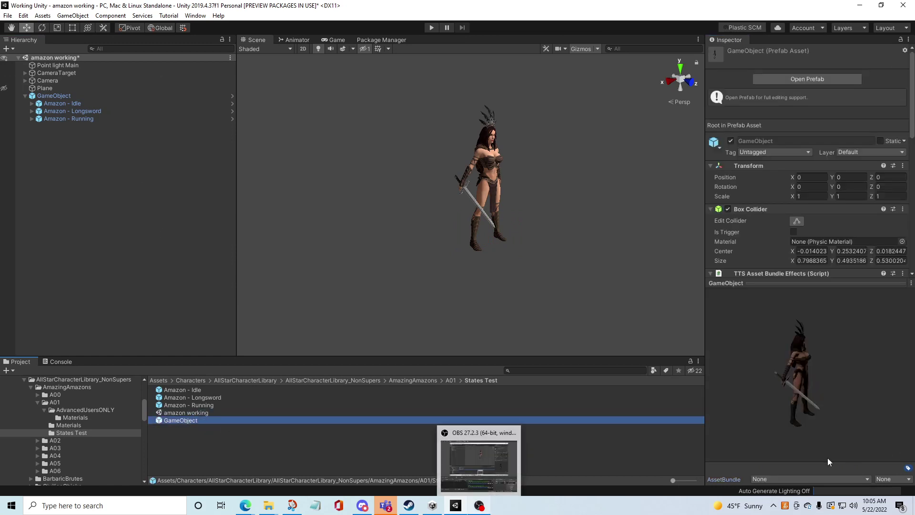
{"action": "left_click", "coordinate": [765, 479]}
{"action": "left_click", "coordinate": [775, 466]}
{"action": "type", "text": "a"}
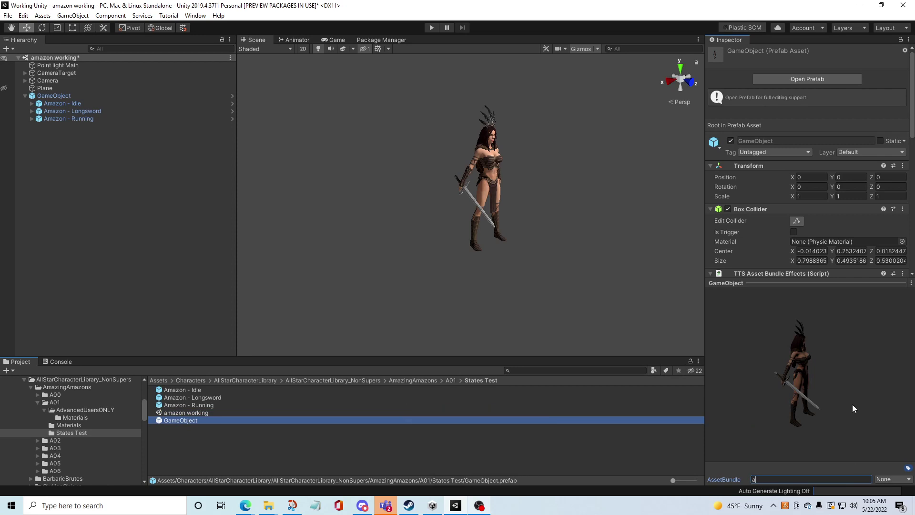
{"action": "type", "text": "mazon"}
{"action": "key", "text": "Return"}
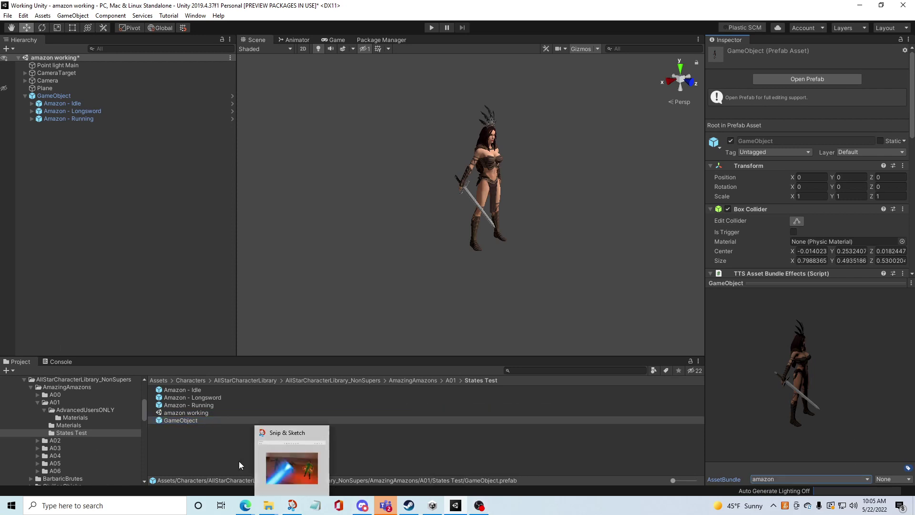
- Build the project's AssetBundles from the States Test folder
{"action": "right_click", "coordinate": [223, 458]}
{"action": "left_click", "coordinate": [269, 440]}
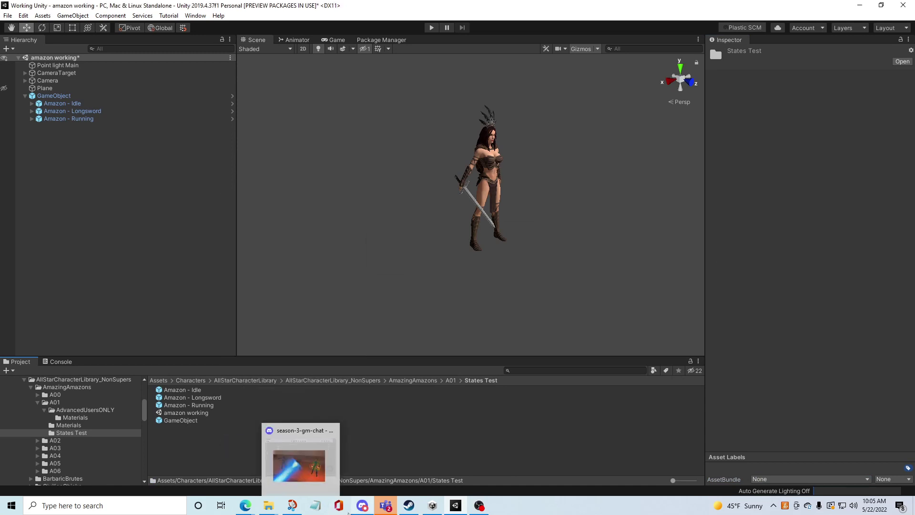
{"action": "mouse_move", "coordinate": [266, 497]}
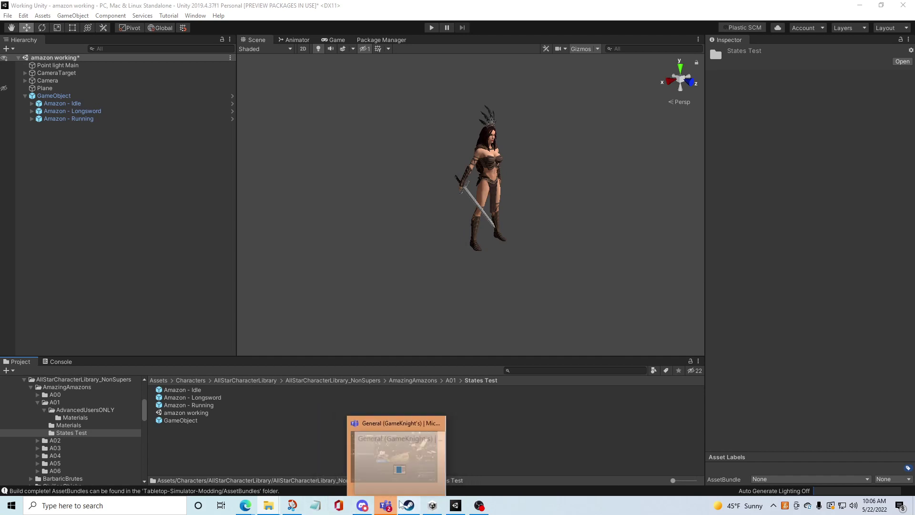
- Switch to Steam and launch Tabletop Simulator in its standard play mode
{"action": "mouse_move", "coordinate": [409, 505]}
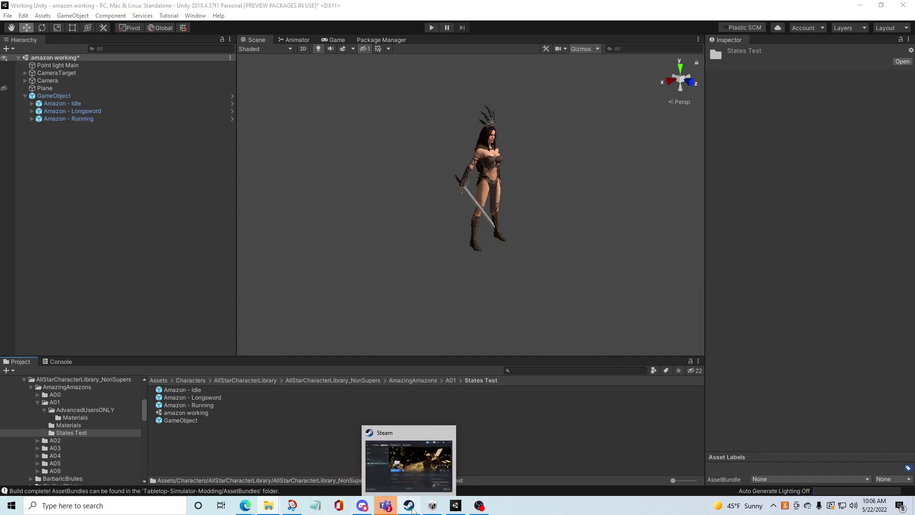
{"action": "left_click", "coordinate": [416, 471]}
{"action": "left_click", "coordinate": [410, 267]}
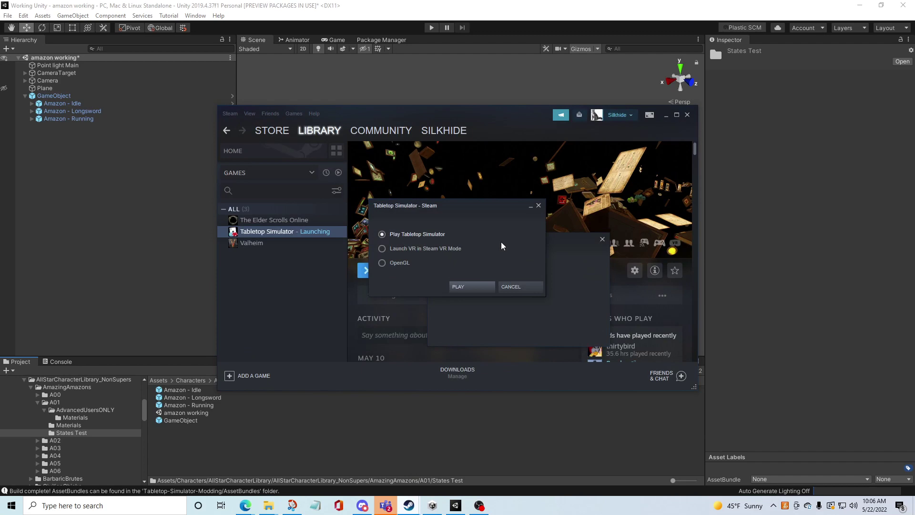
{"action": "left_click", "coordinate": [463, 286]}
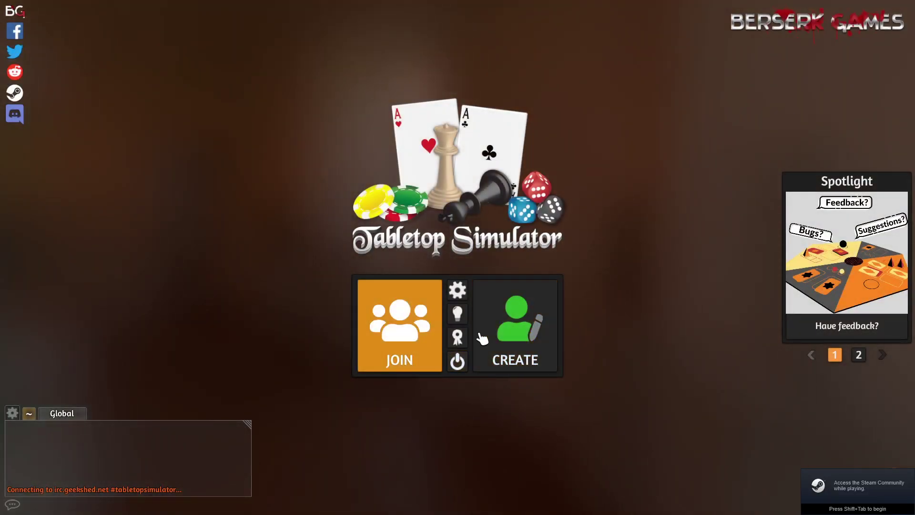
- Create a new multiplayer game
{"action": "left_click", "coordinate": [481, 329]}
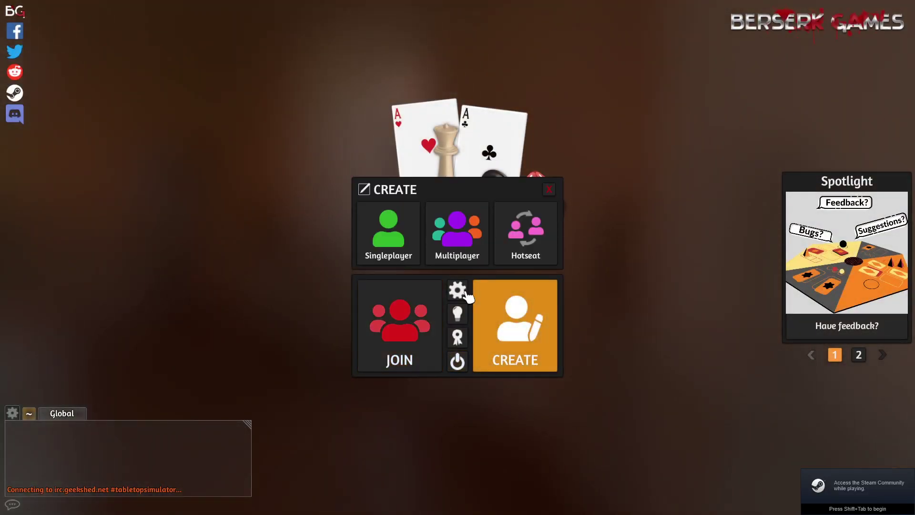
{"action": "left_click", "coordinate": [467, 245]}
{"action": "left_click", "coordinate": [469, 257]}
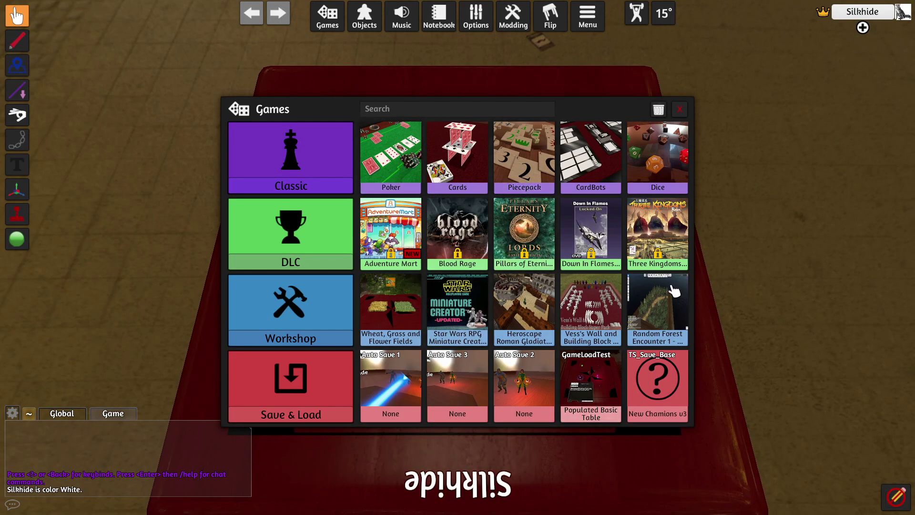
- Load the Random Forest Encounter 1 workshop game
{"action": "left_click", "coordinate": [670, 318]}
{"action": "left_click", "coordinate": [428, 274]}
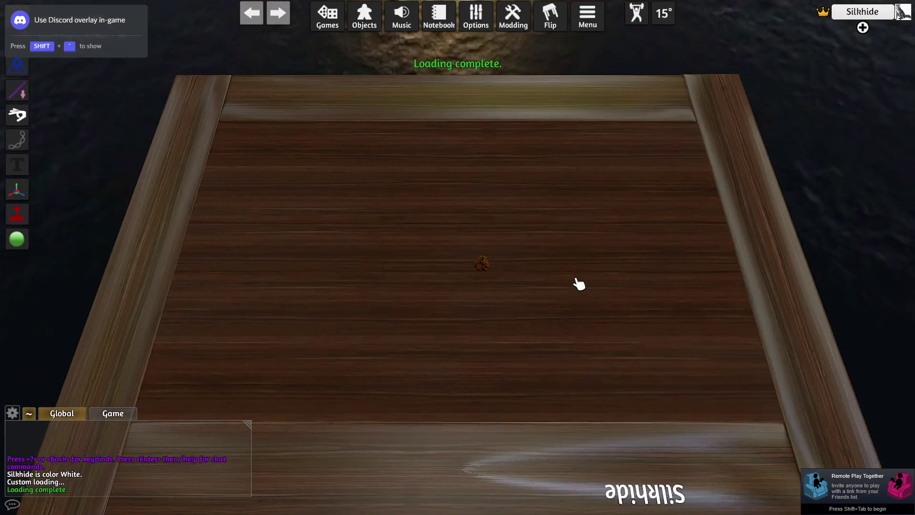
- Load the Workshop game Lost Mine of Phandelver - Wilderness Encounter - Kings Road and dismiss its custom model dialogs
{"action": "left_click", "coordinate": [336, 15]}
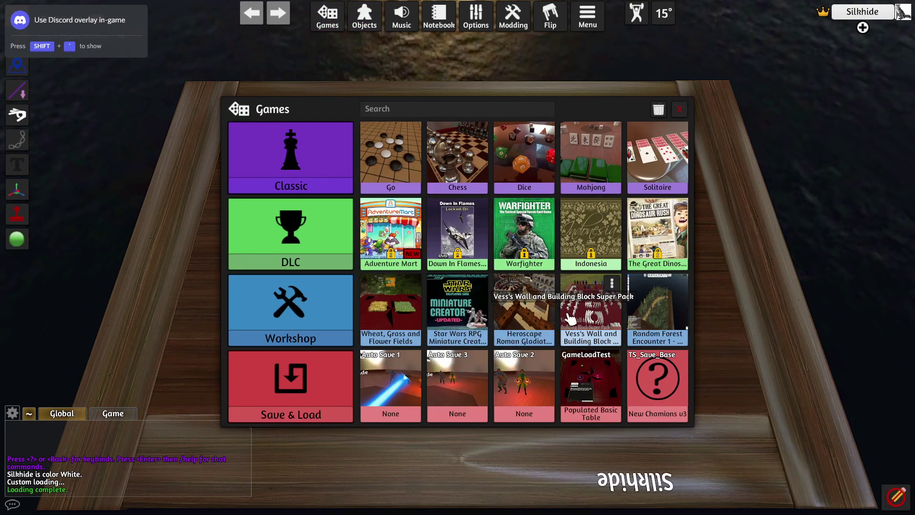
{"action": "left_click", "coordinate": [321, 324]}
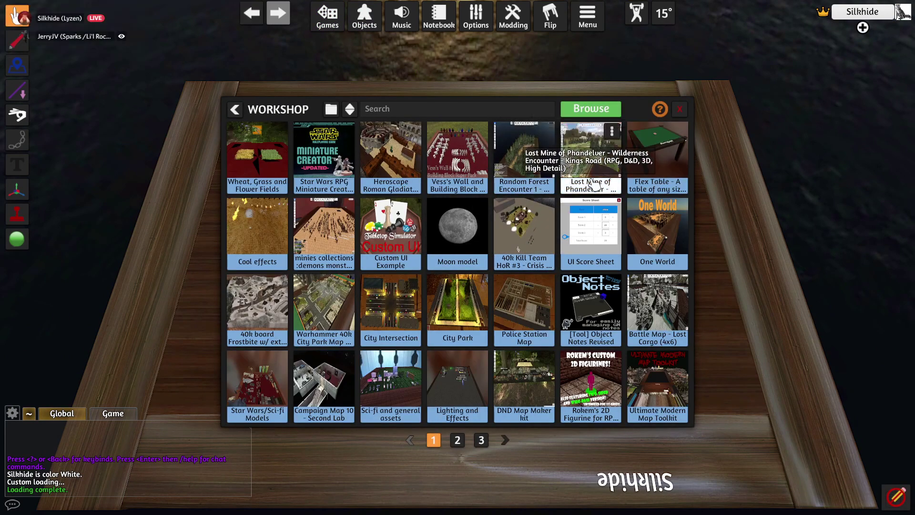
{"action": "left_click", "coordinate": [599, 151]}
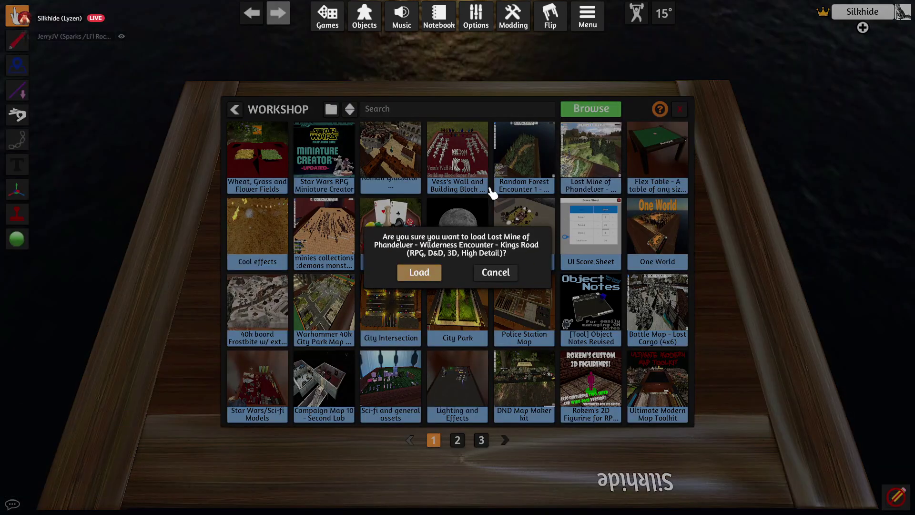
{"action": "key", "text": "Return"}
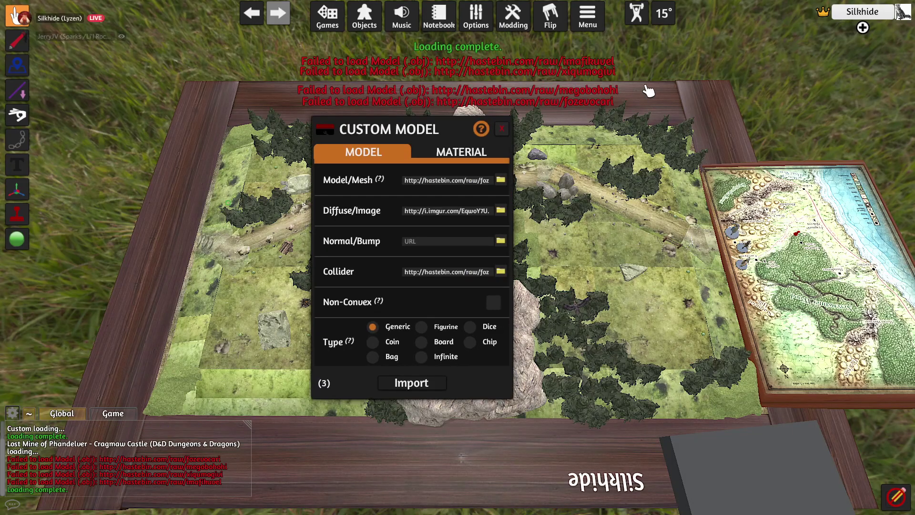
{"action": "left_click", "coordinate": [501, 131]}
{"action": "left_click", "coordinate": [502, 131]}
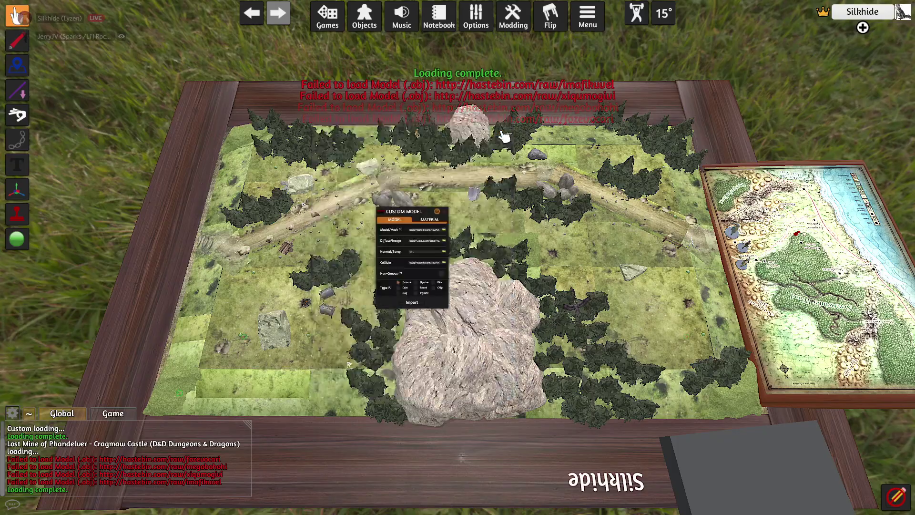
{"action": "left_click", "coordinate": [505, 137]}
- Spawn a custom AssetBundle object on the grass beside the tents
{"action": "right_click_drag", "start_coordinate": [410, 282], "coordinate": [505, 151]}
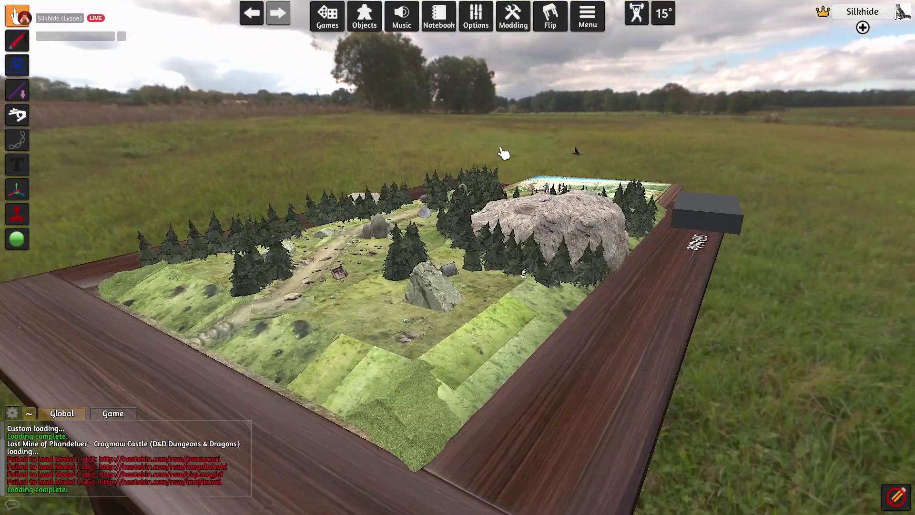
{"action": "scroll", "coordinate": [482, 216], "scroll_direction": "up", "scroll_amount": 5}
{"action": "scroll", "coordinate": [482, 216], "scroll_direction": "up", "scroll_amount": 6}
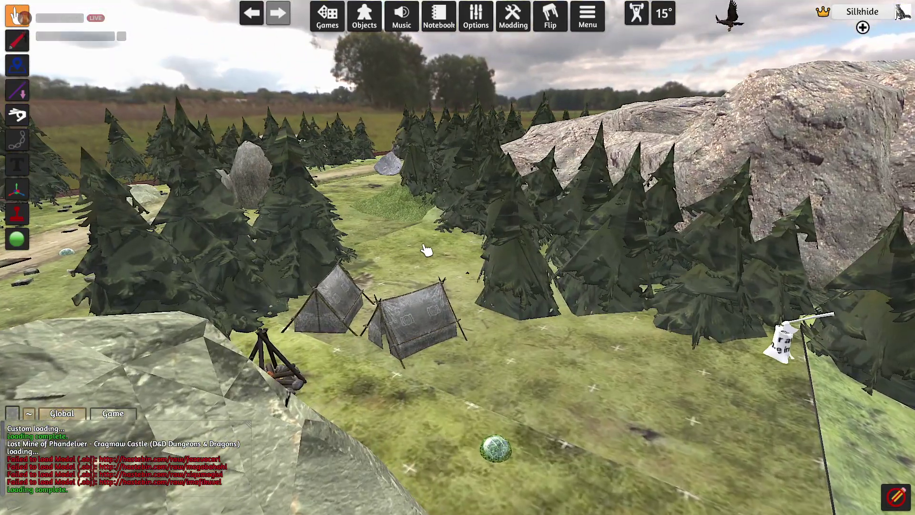
{"action": "left_click", "coordinate": [365, 18]}
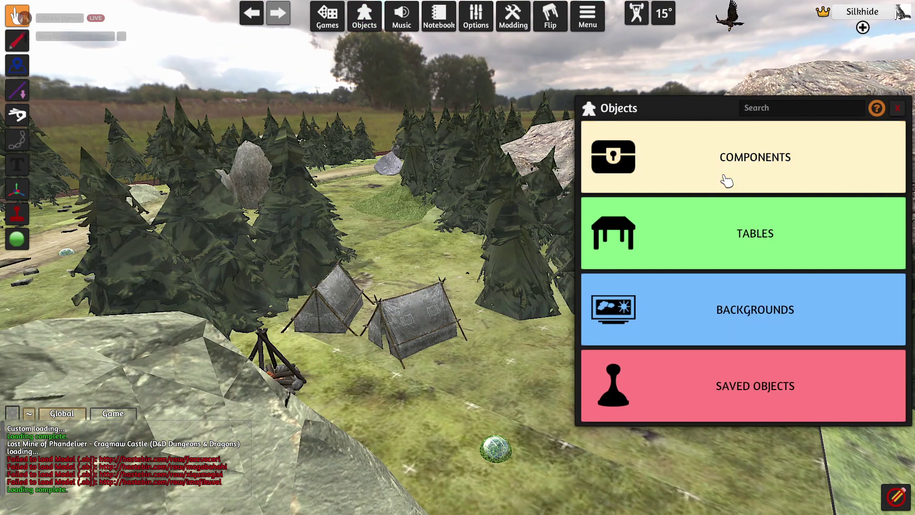
{"action": "left_click", "coordinate": [721, 179]}
{"action": "left_click", "coordinate": [617, 214]}
{"action": "left_click", "coordinate": [793, 220]}
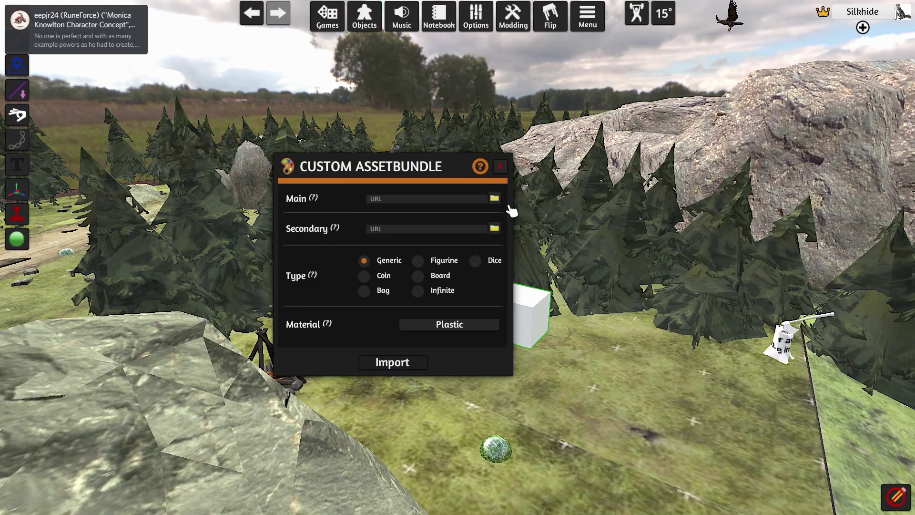
- Choose amazon.unity3d as the main AssetBundle file and upload it as amazon to the root folder
{"action": "left_click", "coordinate": [495, 199]}
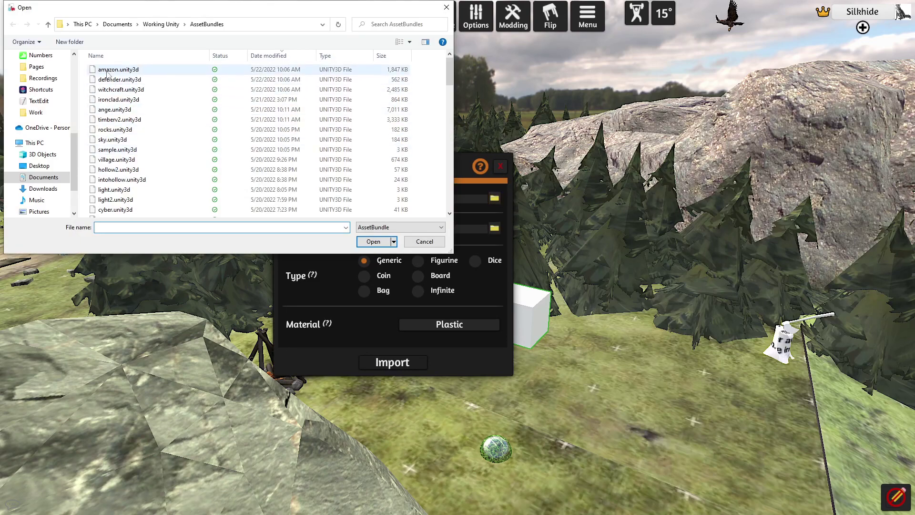
{"action": "left_click", "coordinate": [373, 241]}
{"action": "left_click", "coordinate": [419, 270]}
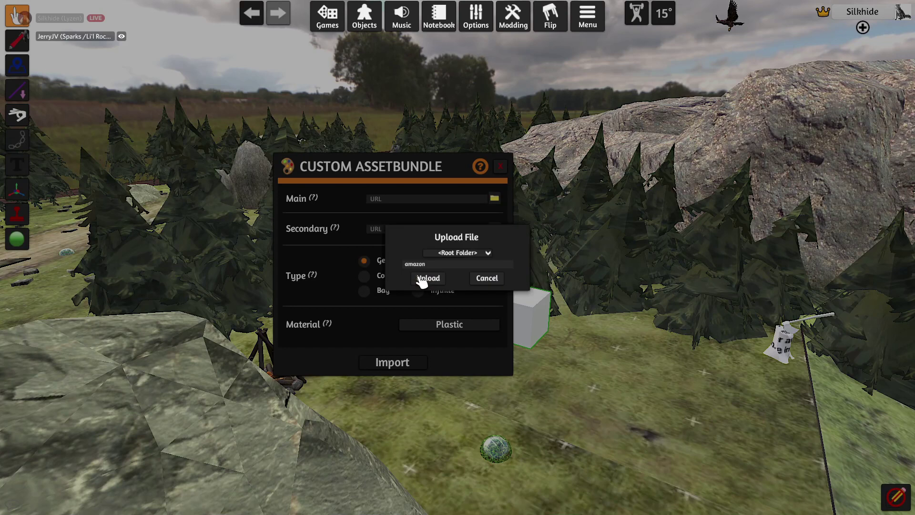
{"action": "left_click", "coordinate": [429, 285]}
- Set the custom AssetBundle's type to Figurine and material to Cardboard, and import it
{"action": "left_click", "coordinate": [418, 260]}
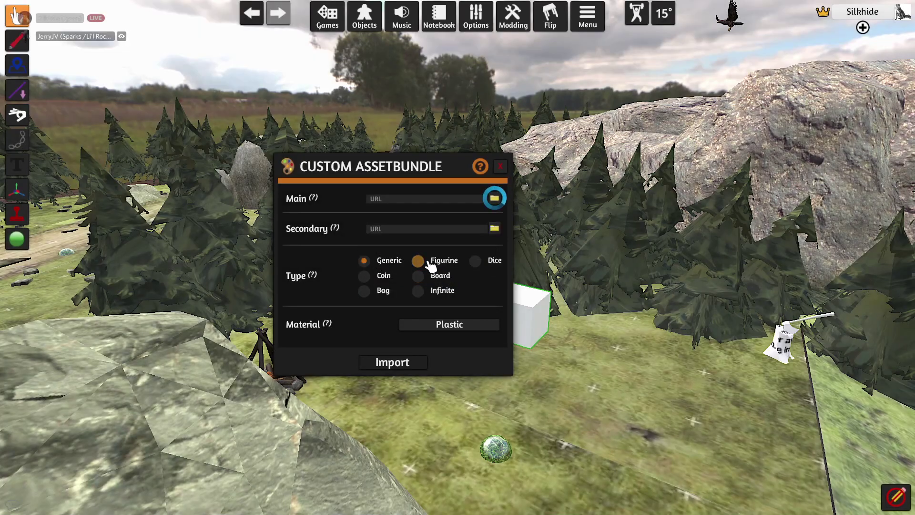
{"action": "left_click", "coordinate": [442, 327]}
{"action": "left_click", "coordinate": [453, 304]}
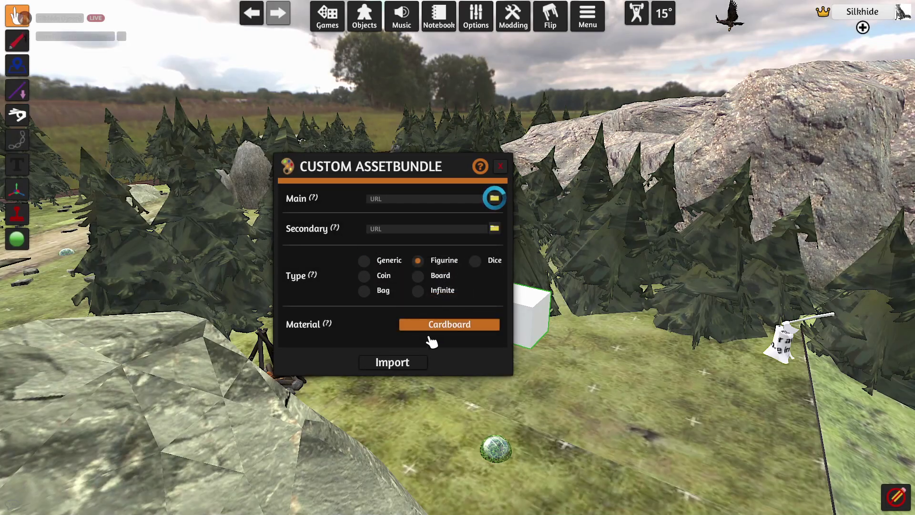
{"action": "left_click", "coordinate": [409, 364]}
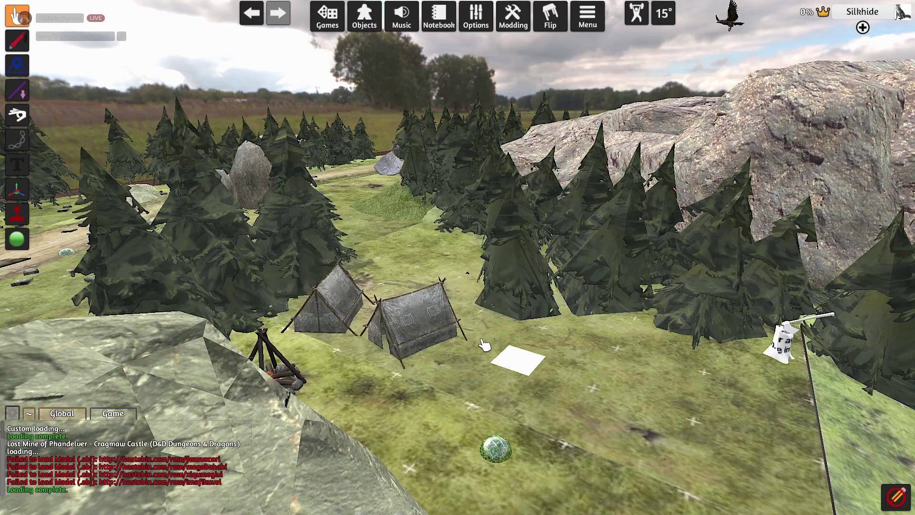
{"action": "scroll", "coordinate": [517, 405], "scroll_direction": "down", "scroll_amount": 10}
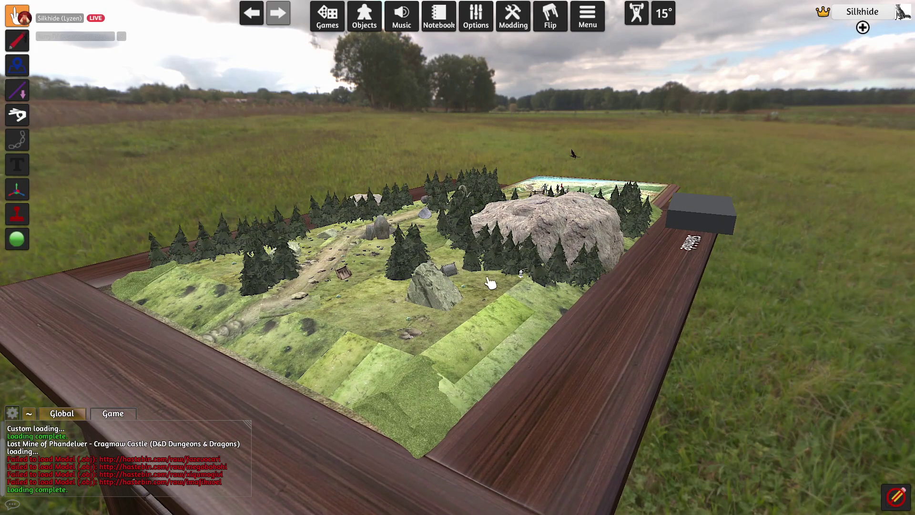
{"action": "scroll", "coordinate": [524, 314], "scroll_direction": "down", "scroll_amount": 5}
{"action": "right_click_drag", "start_coordinate": [551, 344], "coordinate": [402, 196]}
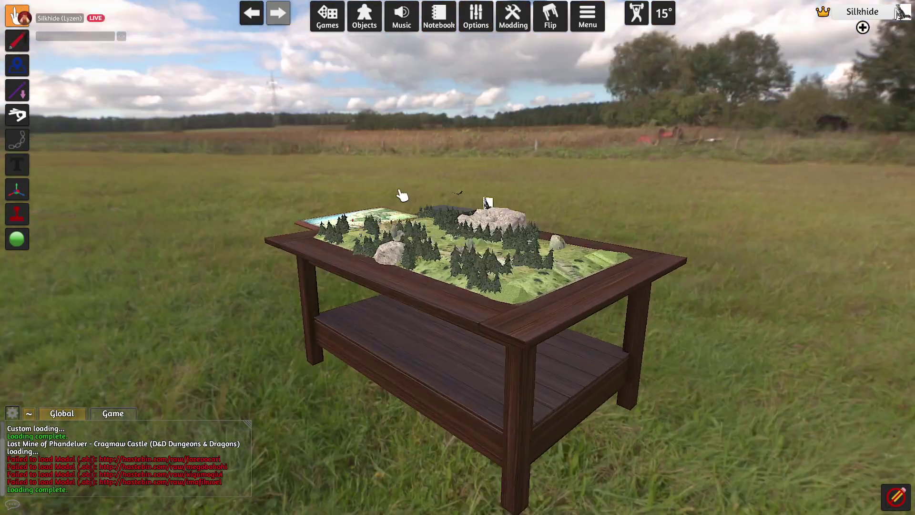
{"action": "left_click_drag", "start_coordinate": [207, 150], "coordinate": [663, 384]}
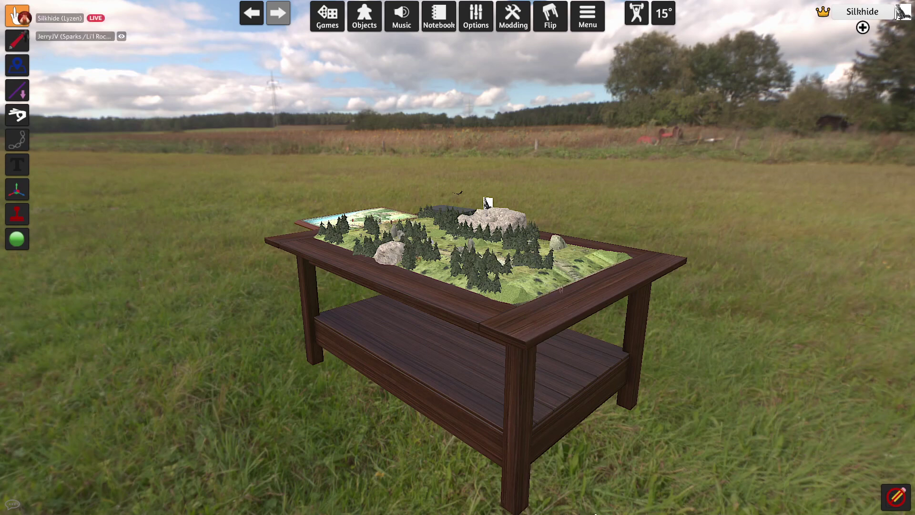
- Delete the imported figure standing on the wooden table's edge beside the terrain
{"action": "scroll", "coordinate": [598, 342], "scroll_direction": "up", "scroll_amount": 5}
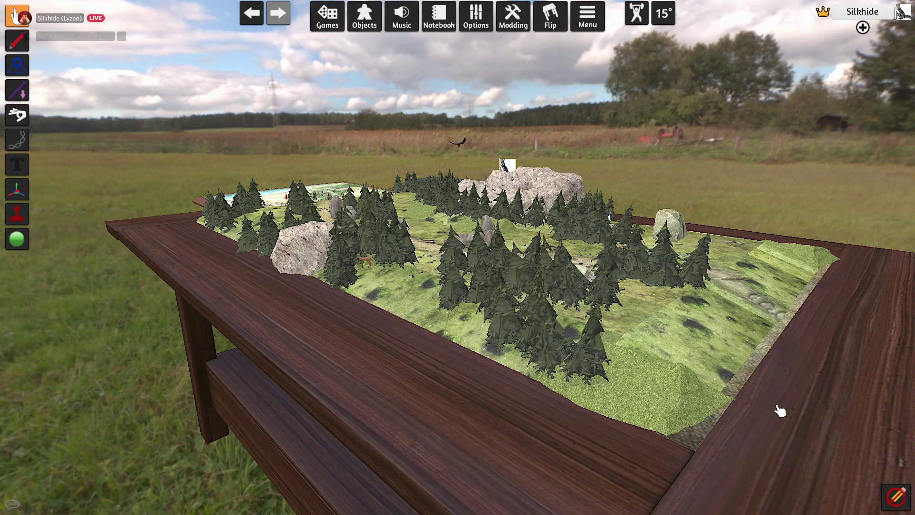
{"action": "right_click_drag", "start_coordinate": [780, 411], "coordinate": [673, 363]}
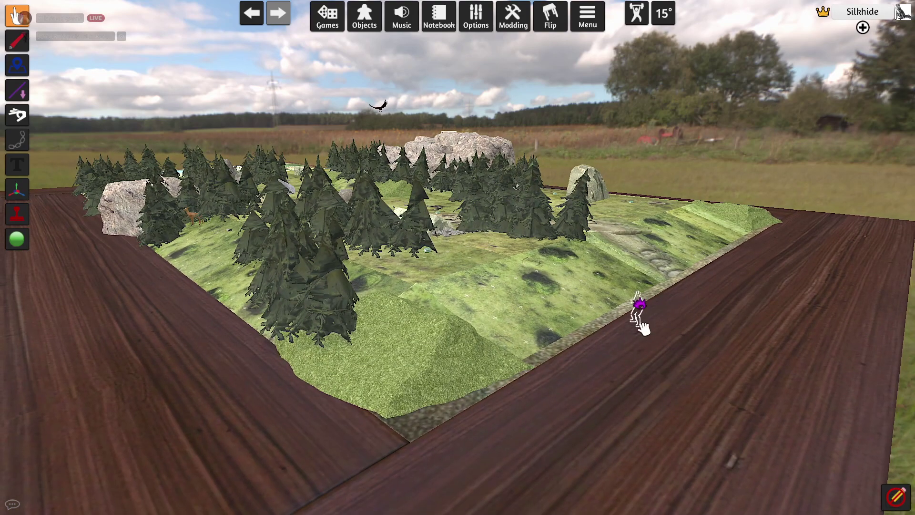
{"action": "left_click_drag", "start_coordinate": [643, 328], "coordinate": [644, 343]}
{"action": "key", "text": "Delete"}
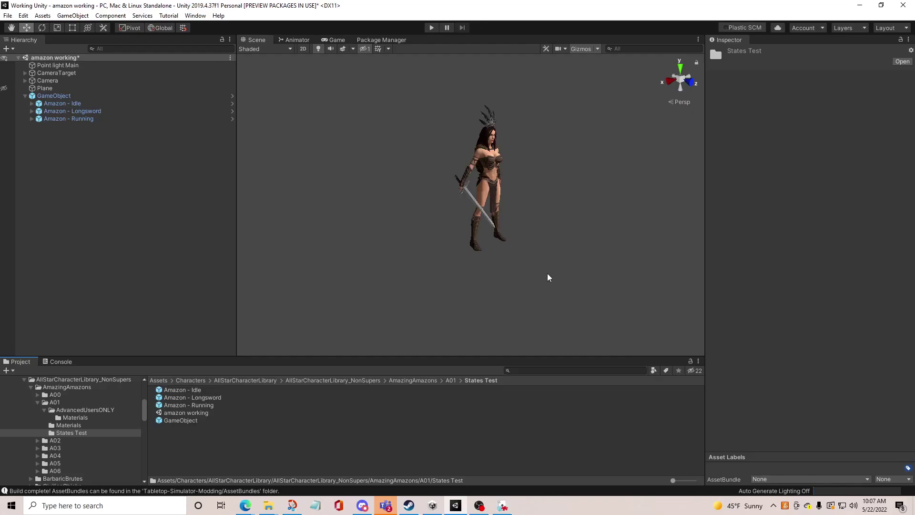
- In Unity, open the Amazon - Idle prefab and give A01_body's A01 material the Standard shader with smoothness 0
{"action": "left_click", "coordinate": [114, 104]}
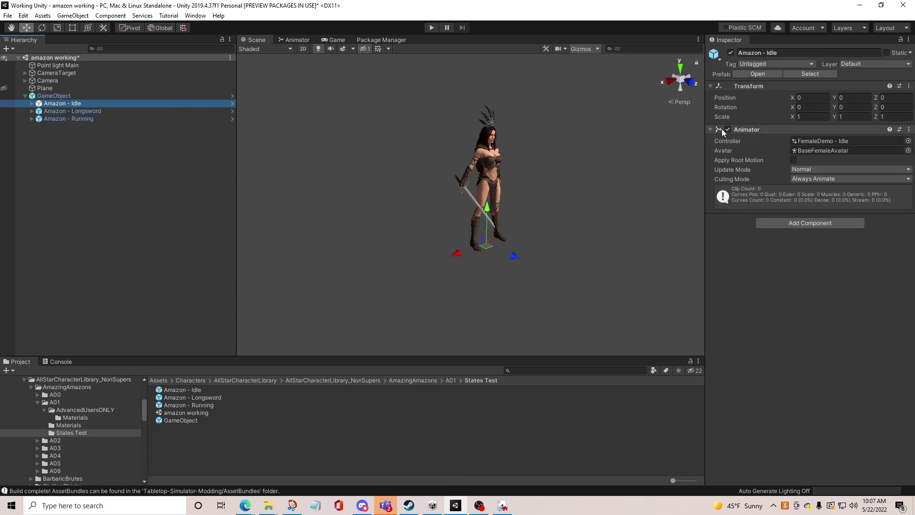
{"action": "left_click", "coordinate": [233, 104]}
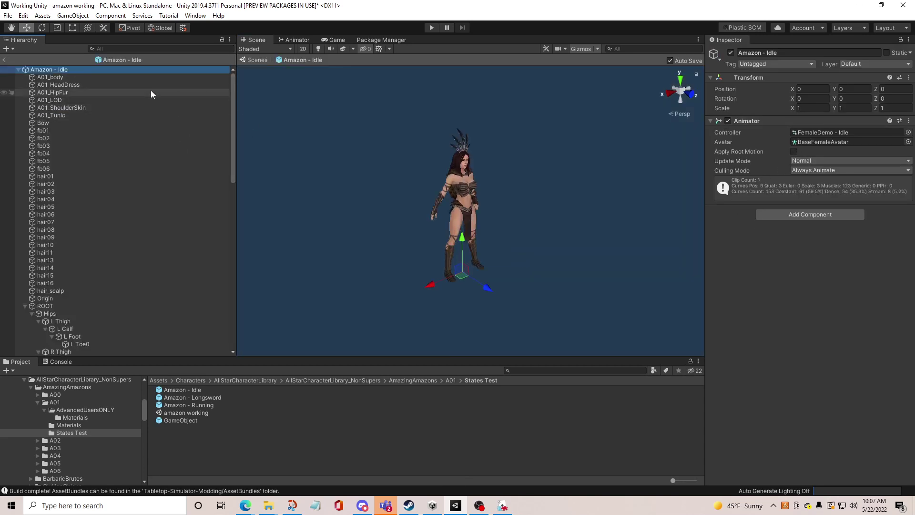
{"action": "left_click", "coordinate": [67, 78]}
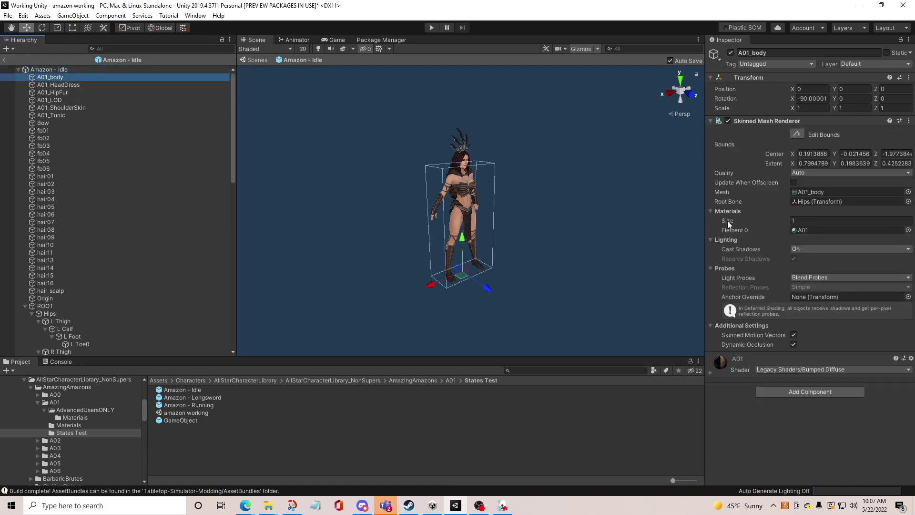
{"action": "left_click", "coordinate": [824, 370]}
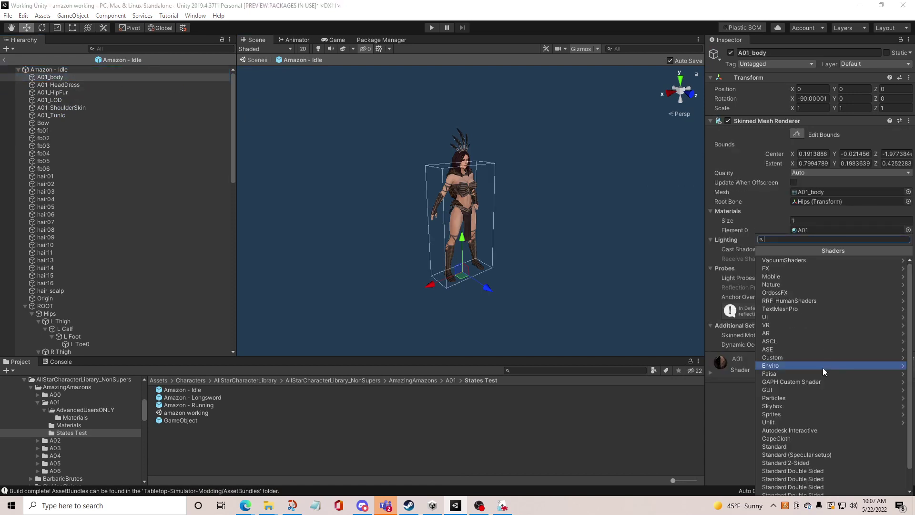
{"action": "left_click", "coordinate": [803, 448]}
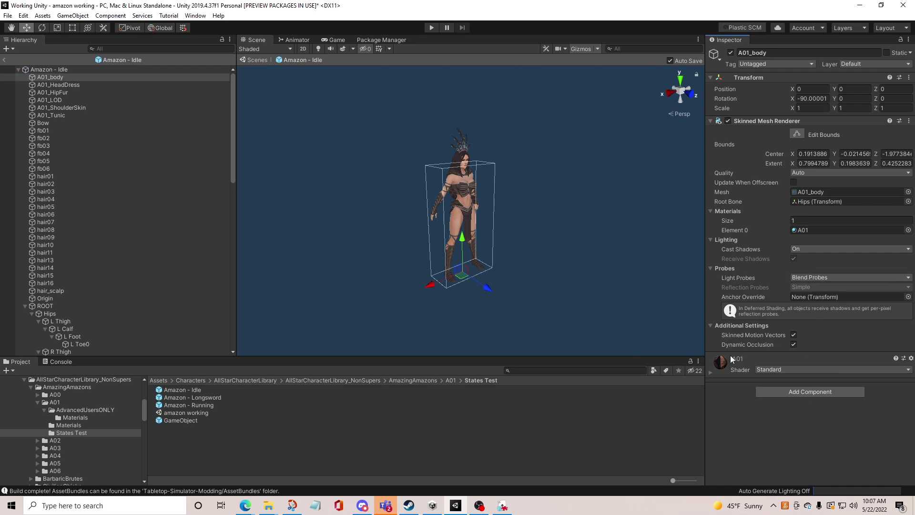
{"action": "left_click", "coordinate": [711, 372]}
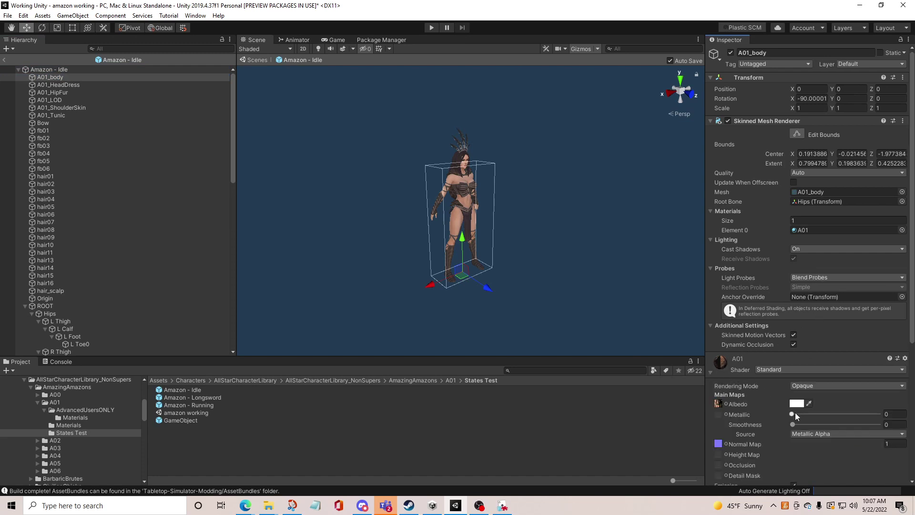
- Change the shader of hair09's A05 material to Standard and set its smoothness to 0
{"action": "left_click", "coordinate": [63, 93]}
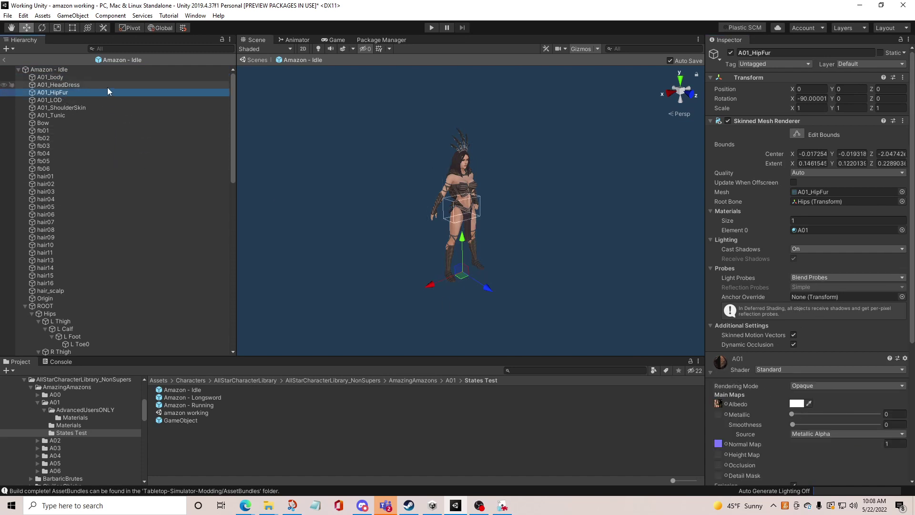
{"action": "scroll", "coordinate": [95, 105], "scroll_direction": "down", "scroll_amount": 5}
{"action": "left_click", "coordinate": [70, 123]}
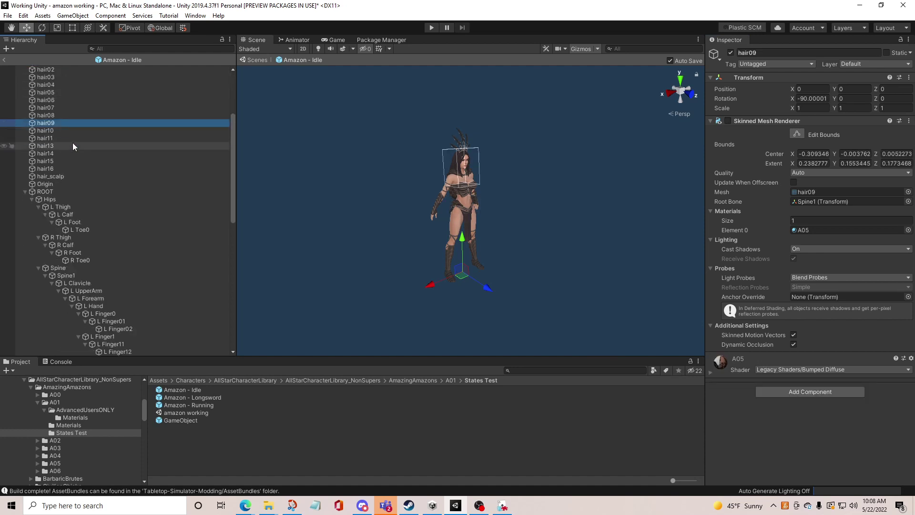
{"action": "left_click", "coordinate": [808, 371]}
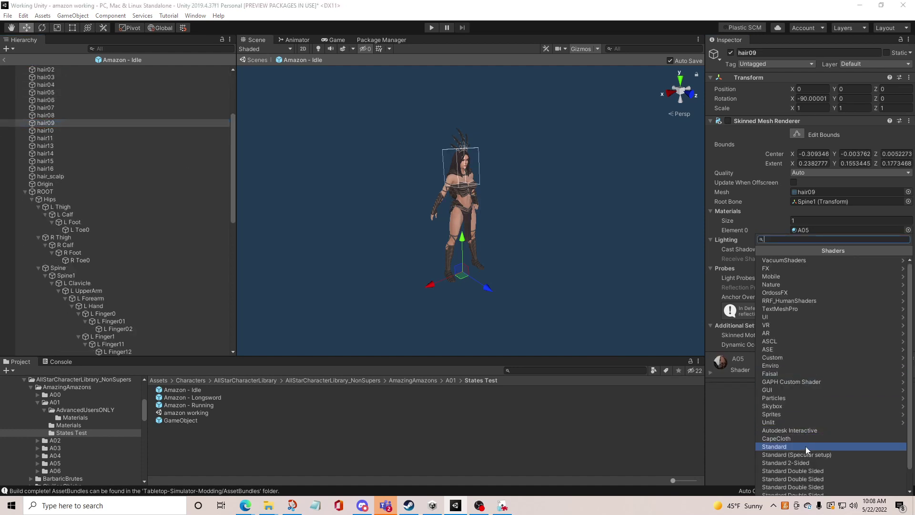
{"action": "left_click", "coordinate": [806, 447]}
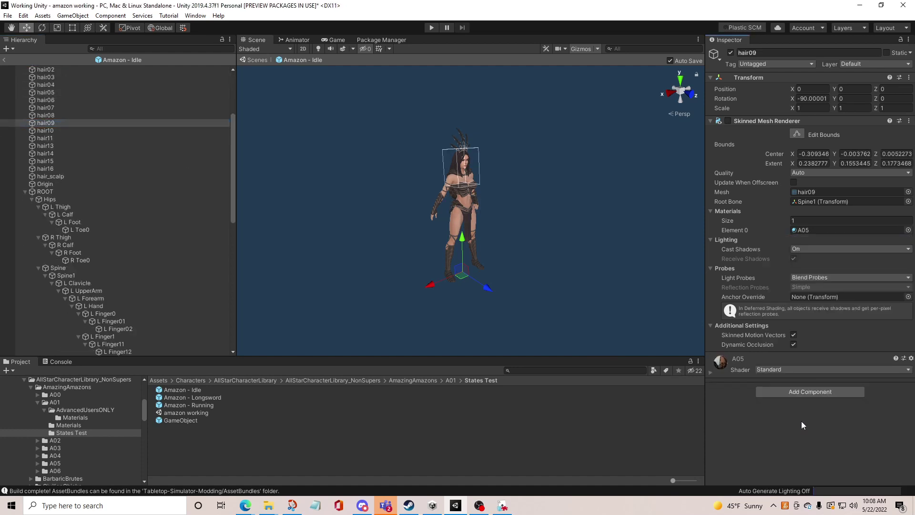
{"action": "left_click", "coordinate": [711, 373]}
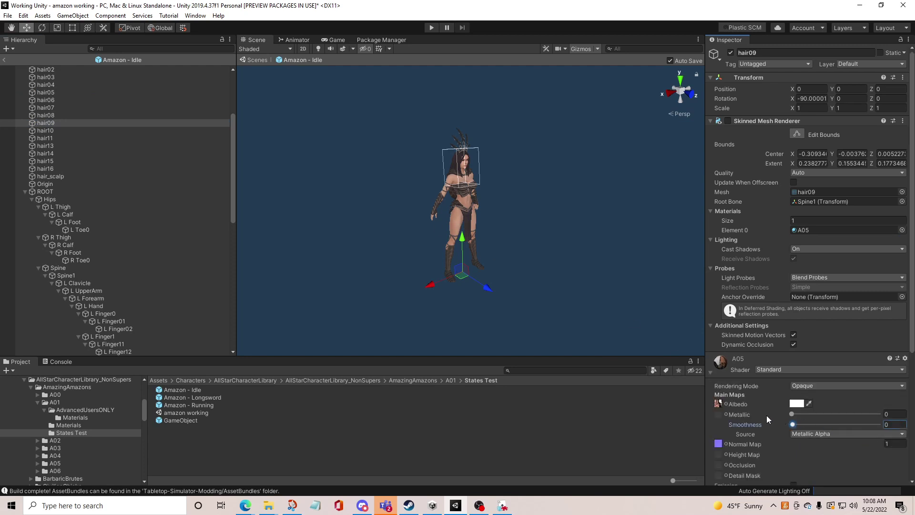
- Change the shader of hair13's A02 material to Standard and set its smoothness to 0
{"action": "left_click", "coordinate": [84, 145]}
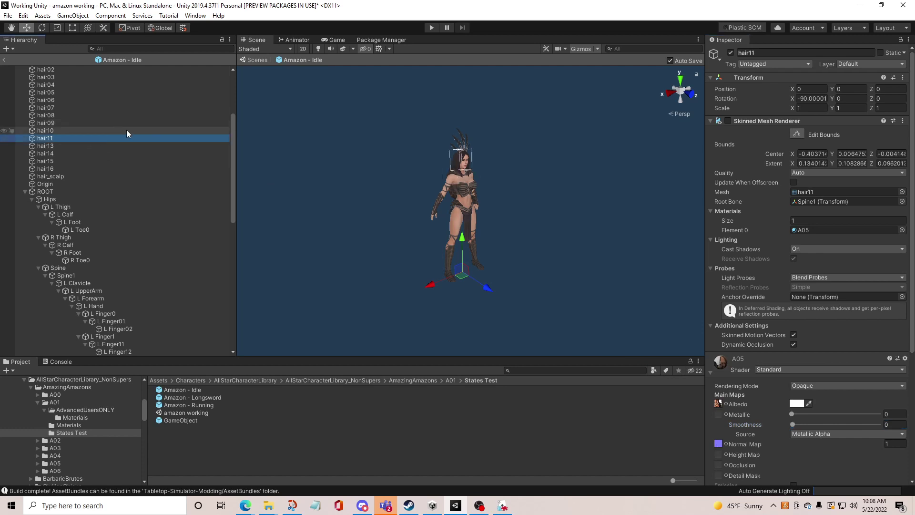
{"action": "left_click", "coordinate": [794, 369]}
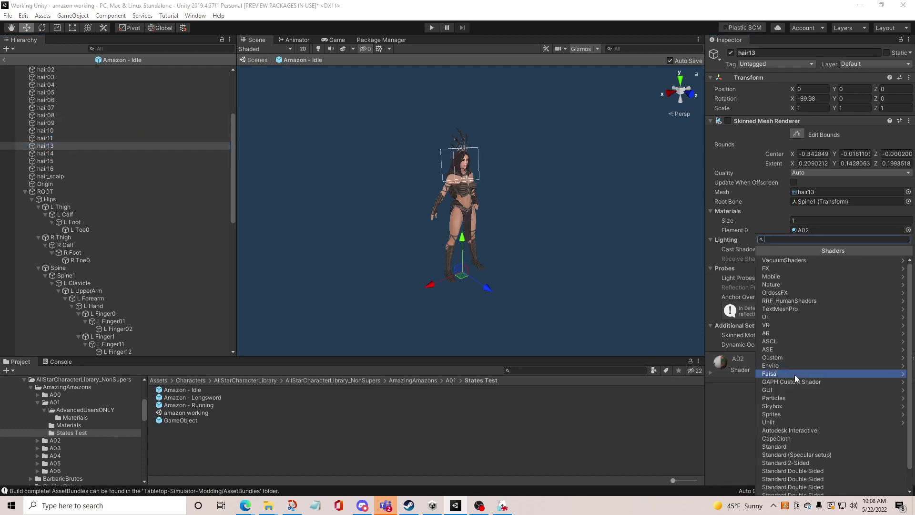
{"action": "left_click", "coordinate": [790, 439]}
{"action": "left_click", "coordinate": [794, 368]}
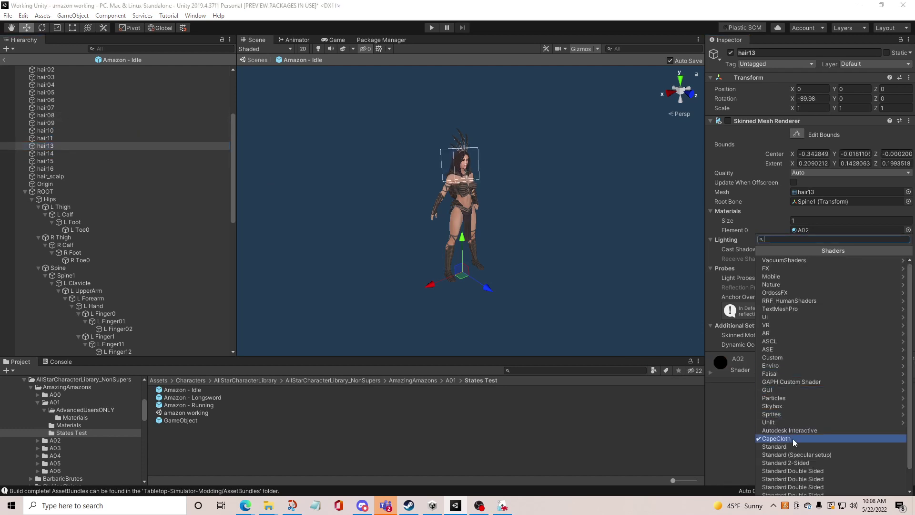
{"action": "left_click", "coordinate": [790, 445]}
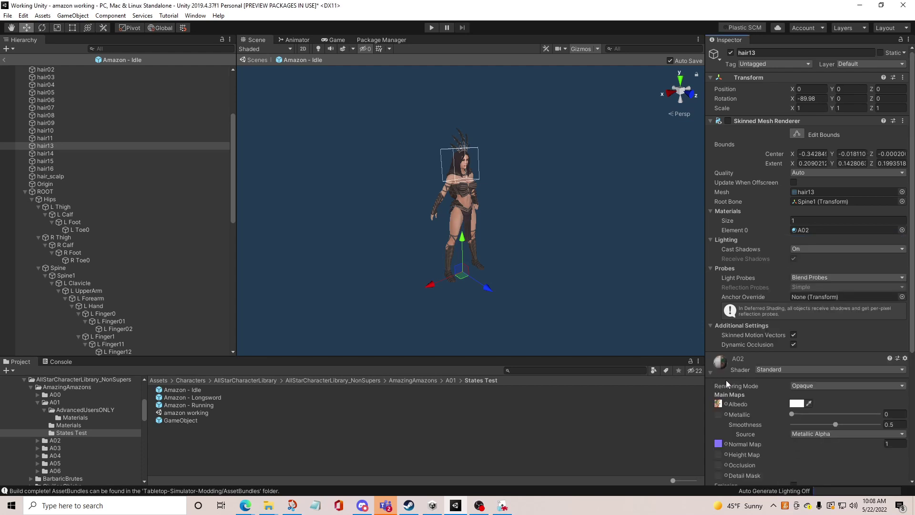
{"action": "left_click_drag", "start_coordinate": [836, 425], "coordinate": [796, 427]}
- Check the material shaders of hair14 to hair16 and the preceding hair meshes for any that are not Standard
{"action": "left_click", "coordinate": [51, 154]}
{"action": "key", "text": "Down"}
{"action": "key", "text": "Down"}
{"action": "key", "text": "Down"}
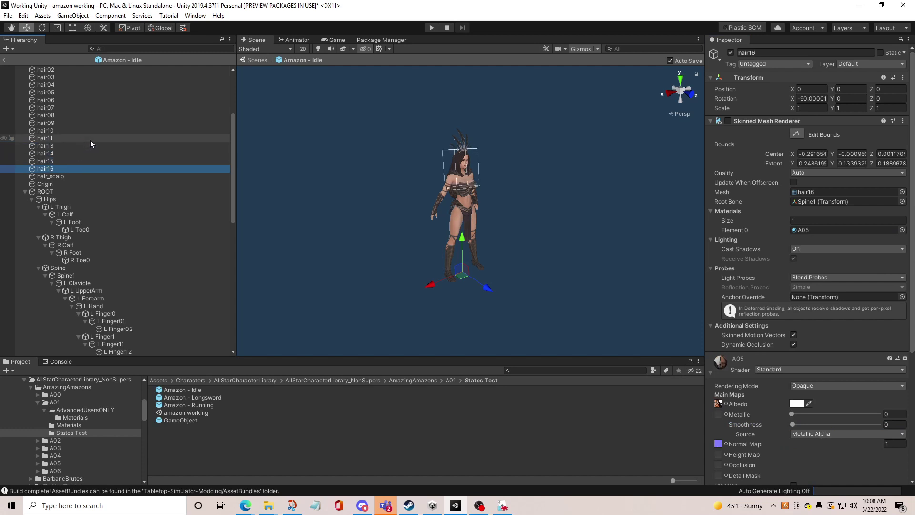
{"action": "key", "text": "Up"}
{"action": "key", "text": "Up"}
{"action": "key", "text": "Up"}
{"action": "key", "text": "Up"}
{"action": "key", "text": "Up"}
{"action": "key", "text": "Up"}
{"action": "key", "text": "Up"}
{"action": "key", "text": "Up"}
{"action": "key", "text": "Up"}
{"action": "key", "text": "Up"}
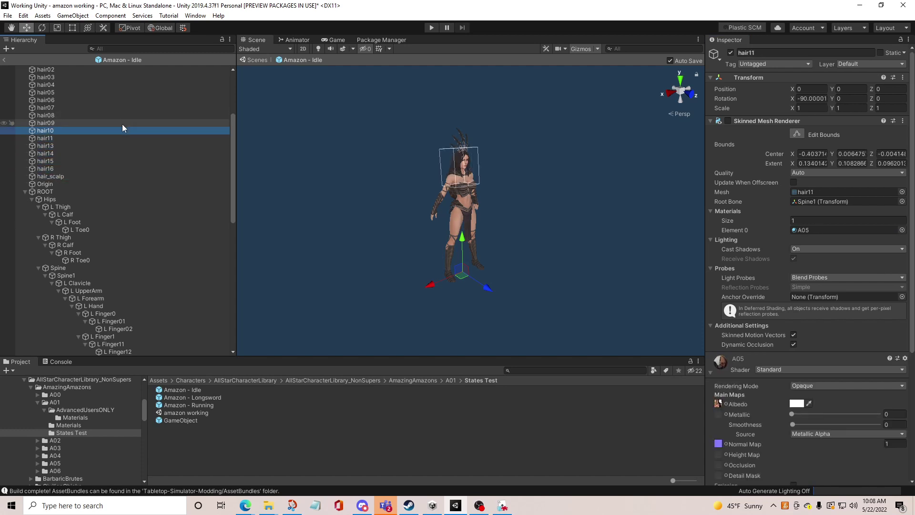
- Change the shader of hair06's A06 material to Standard and set its smoothness to 0
{"action": "key", "text": "Up"}
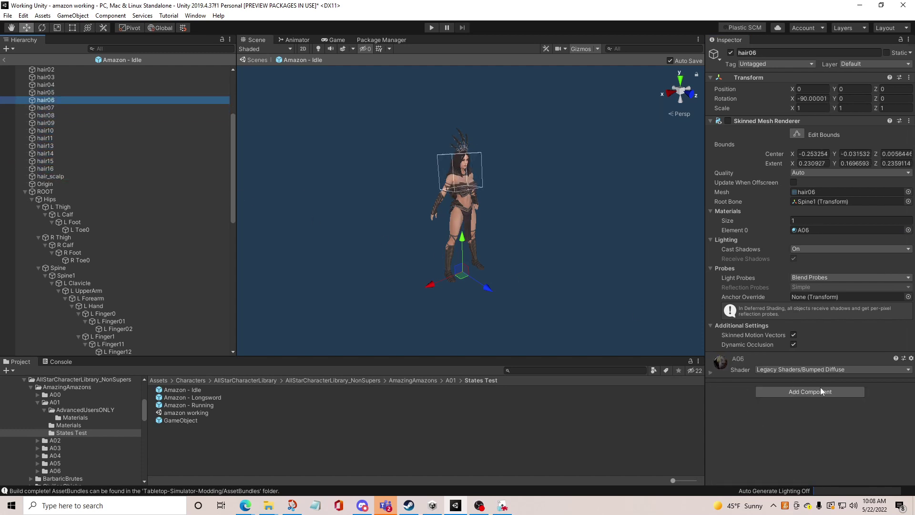
{"action": "left_click", "coordinate": [819, 370]}
{"action": "left_click", "coordinate": [785, 447]}
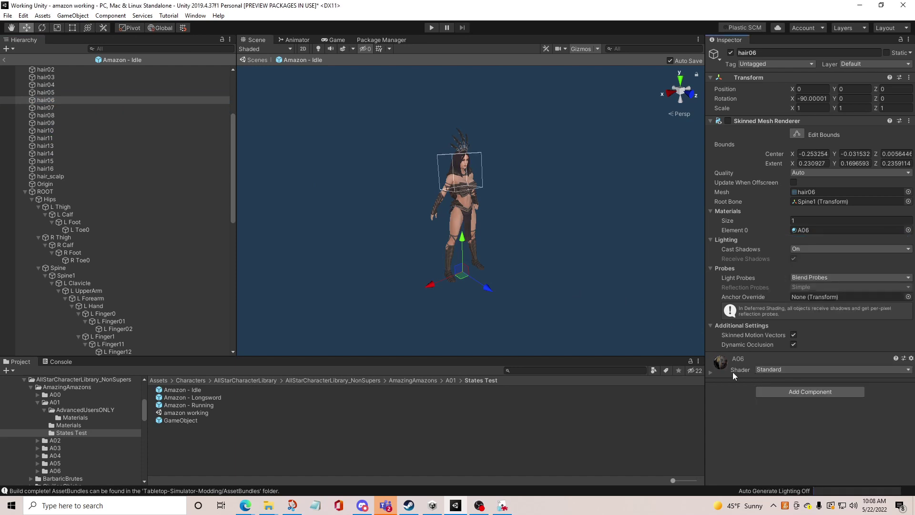
{"action": "left_click", "coordinate": [711, 373]}
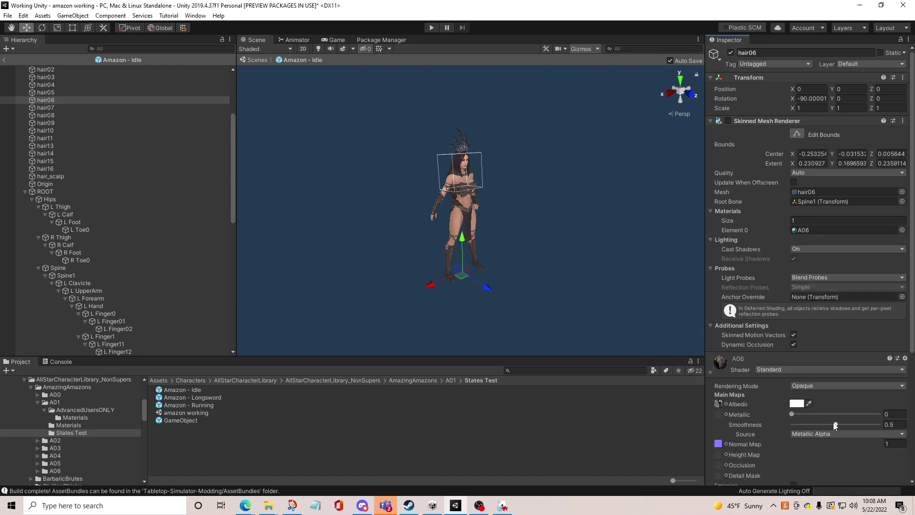
- Check the material shaders of the remaining hair, fb and A01 meshes in the Amazon - Idle prefab
{"action": "scroll", "coordinate": [61, 108], "scroll_direction": "up", "scroll_amount": 3}
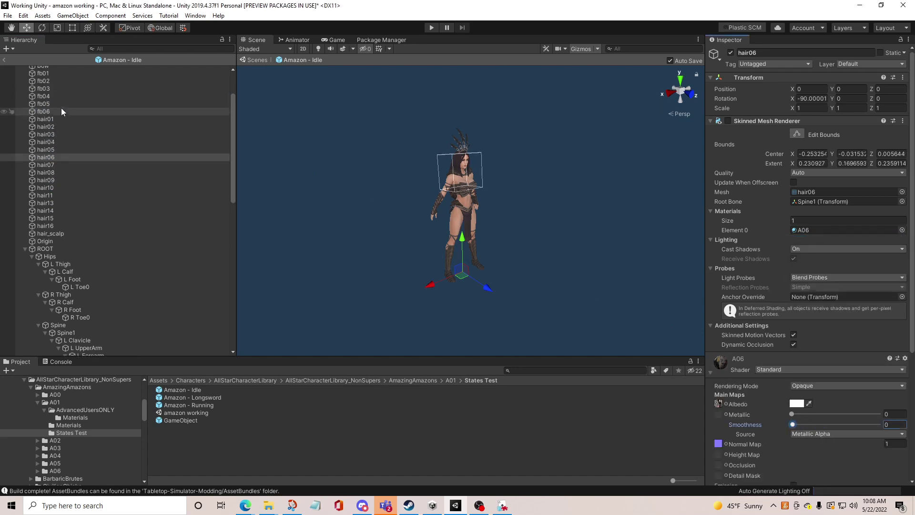
{"action": "left_click", "coordinate": [55, 150]}
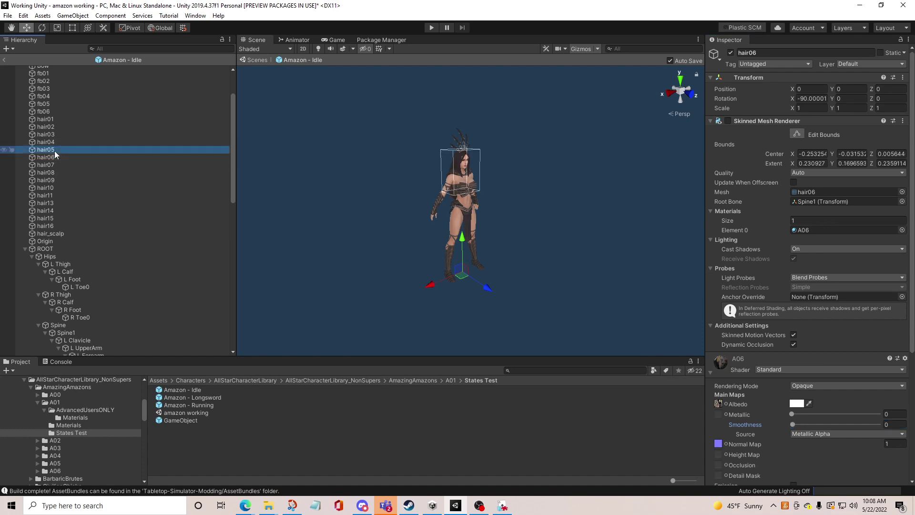
{"action": "left_click", "coordinate": [70, 128]}
{"action": "key", "text": "Up"}
{"action": "key", "text": "Up"}
{"action": "key", "text": "Up"}
{"action": "key", "text": "Up"}
{"action": "key", "text": "Up"}
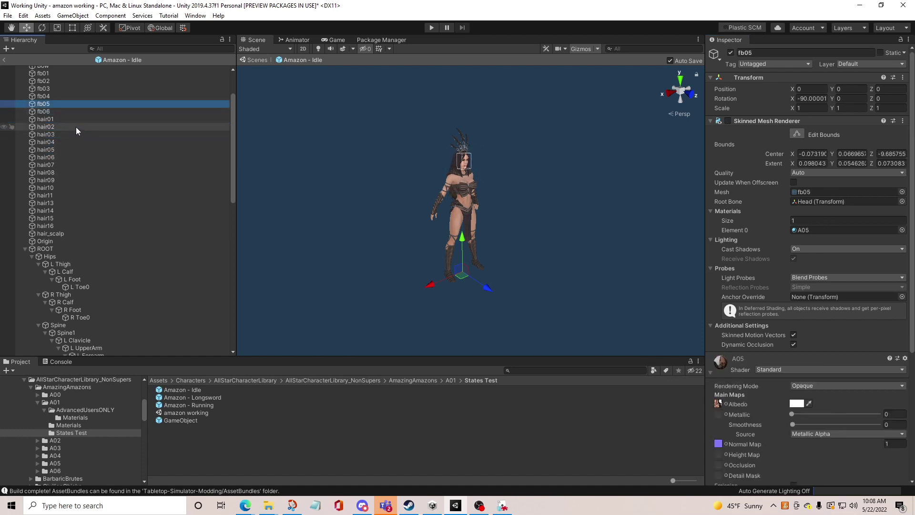
{"action": "key", "text": "Up"}
{"action": "key", "text": "Up"}
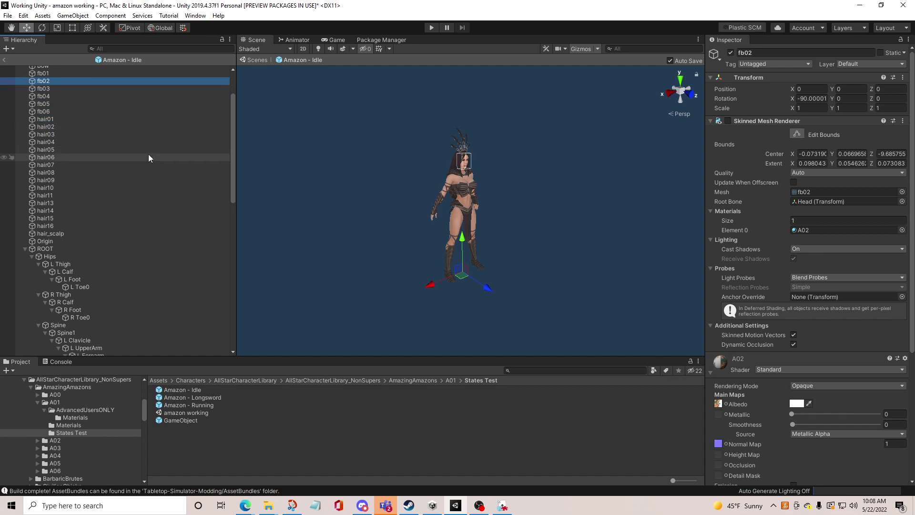
{"action": "scroll", "coordinate": [114, 124], "scroll_direction": "up", "scroll_amount": 3}
{"action": "key", "text": "Up"}
{"action": "key", "text": "Up"}
{"action": "key", "text": "Up"}
{"action": "key", "text": "Up"}
{"action": "key", "text": "Up"}
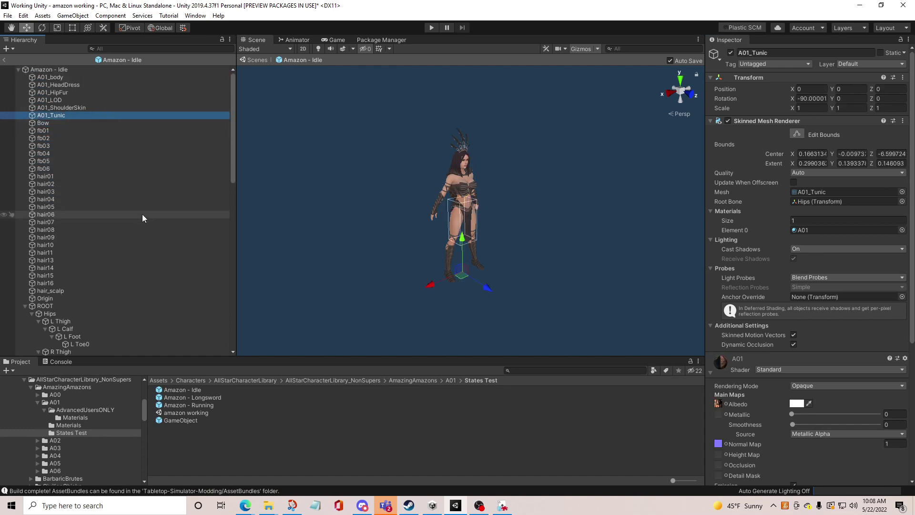
{"action": "key", "text": "Up"}
{"action": "key", "text": "Up"}
{"action": "key", "text": "Up"}
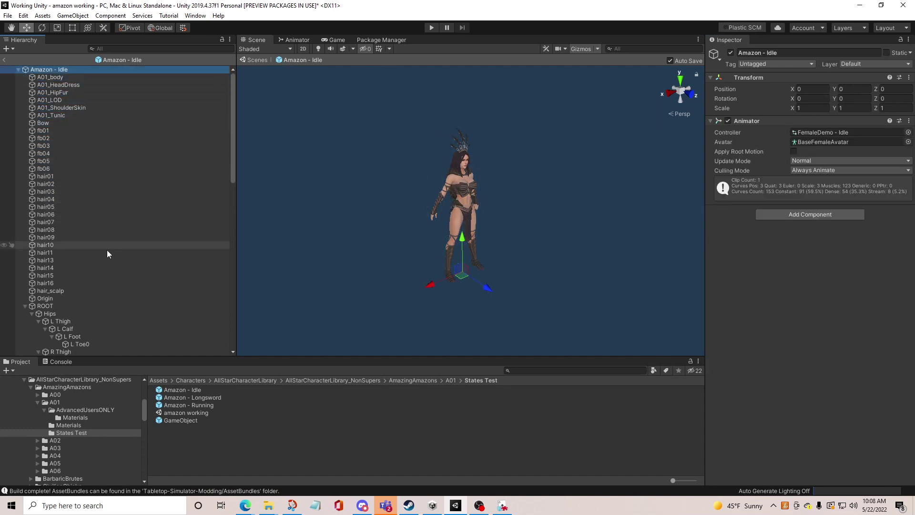
- Check the shader of the Longsword under R Weapon and return from the prefab to the scene
{"action": "scroll", "coordinate": [107, 250], "scroll_direction": "down", "scroll_amount": 20}
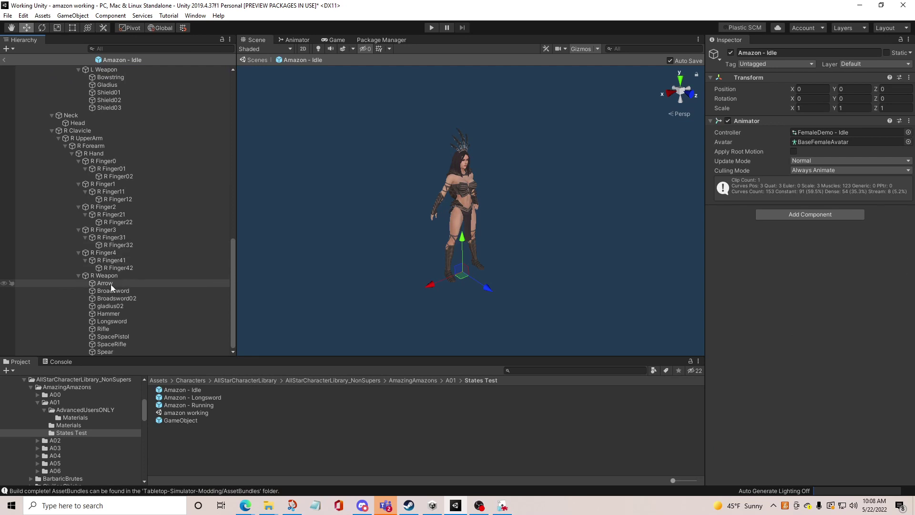
{"action": "left_click", "coordinate": [123, 322]}
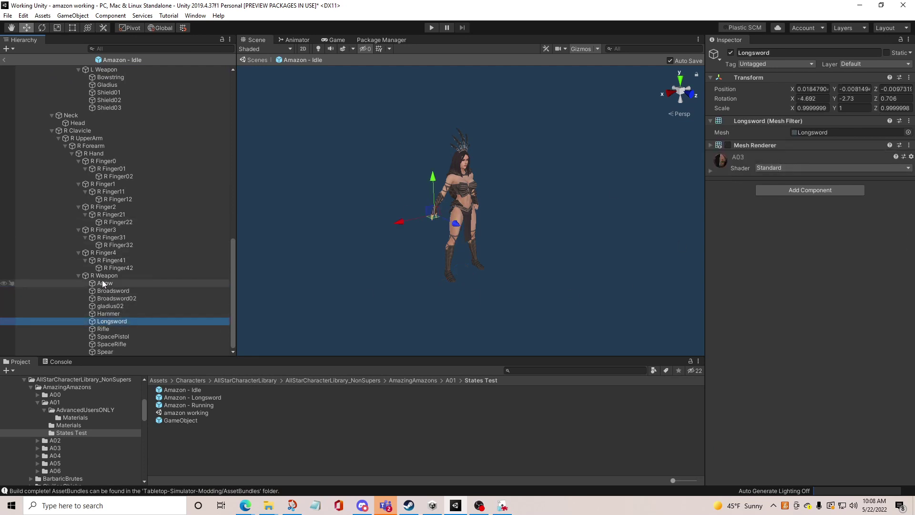
{"action": "left_click", "coordinate": [4, 59]}
{"action": "left_click", "coordinate": [61, 178]}
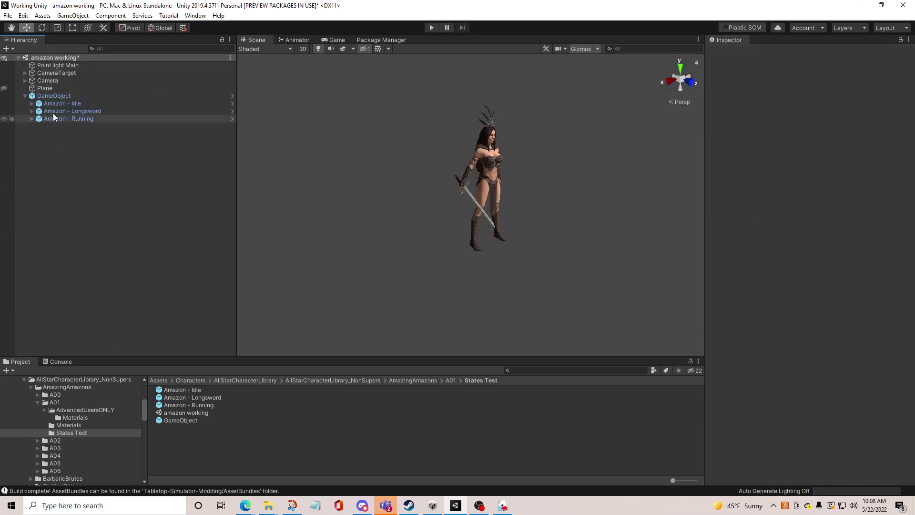
- Expand Amazon - Idle under GameObject in the scene and inspect the shader of its hair04 mesh
{"action": "left_click", "coordinate": [55, 104]}
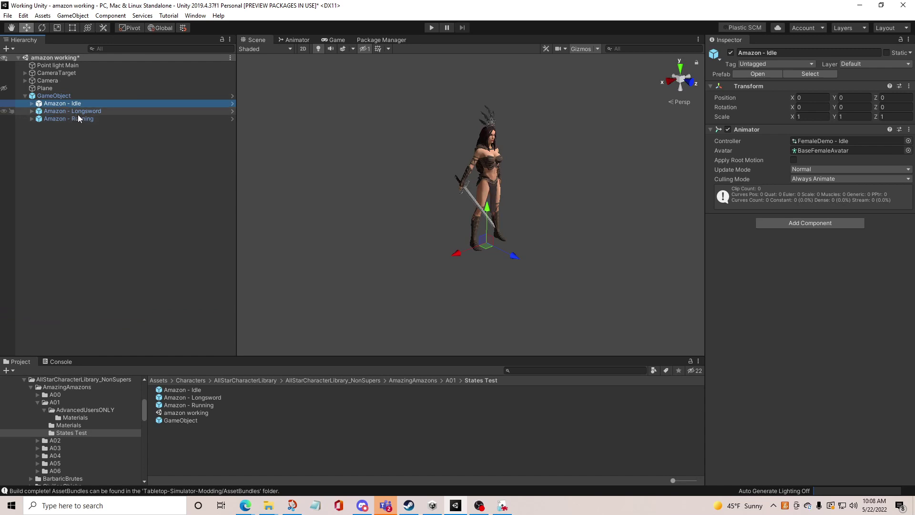
{"action": "left_click", "coordinate": [32, 104]}
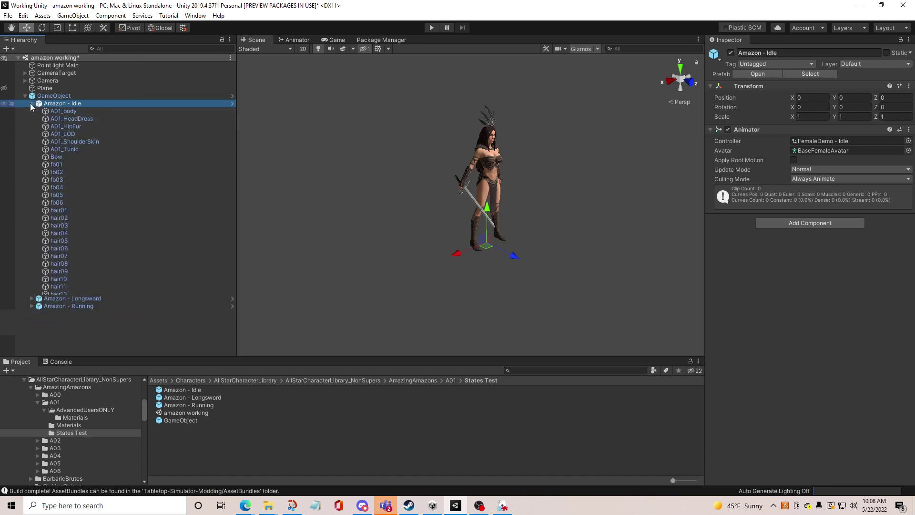
{"action": "left_click", "coordinate": [66, 233]}
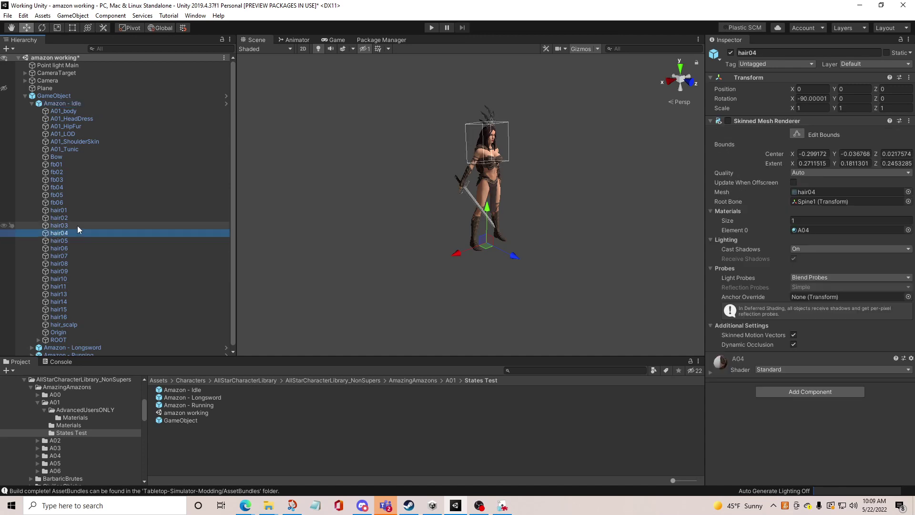
- Check the material shaders of hair09 under Amazon - Longsword and fb05 under Amazon - Running
{"action": "left_click", "coordinate": [32, 103]}
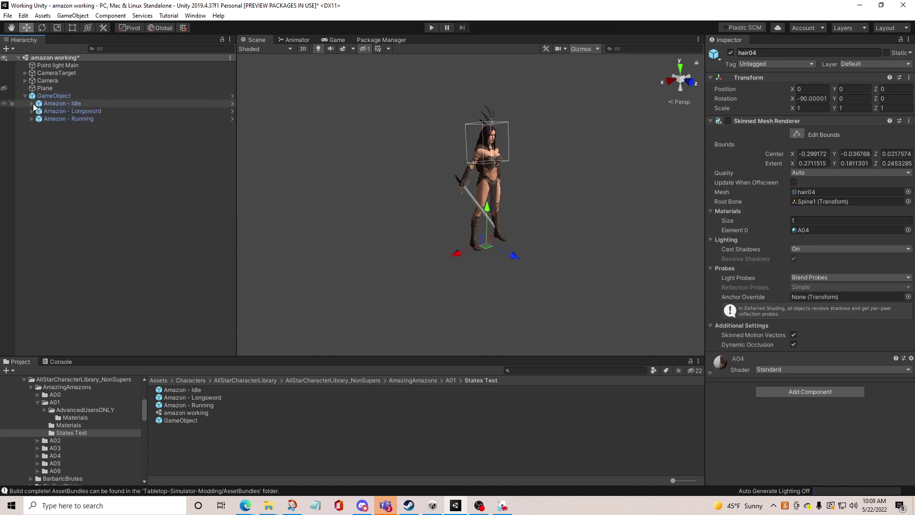
{"action": "left_click", "coordinate": [31, 112]}
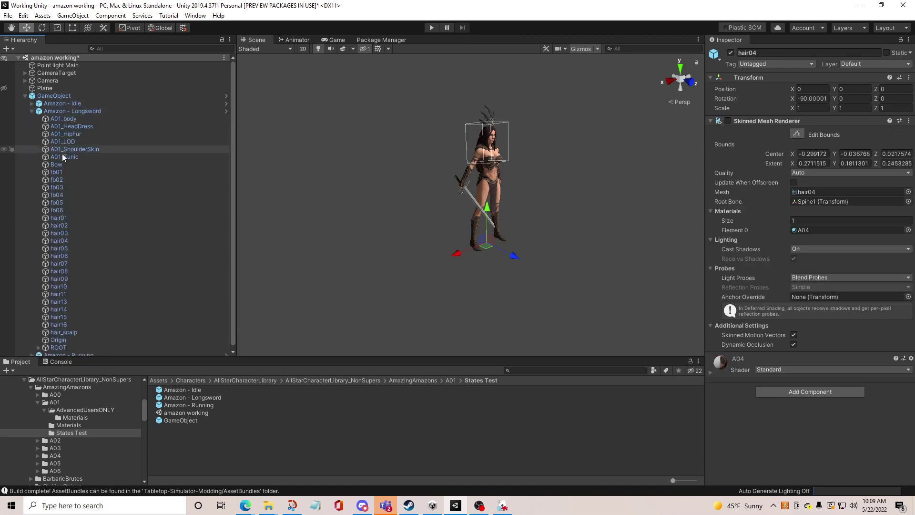
{"action": "left_click", "coordinate": [72, 279]}
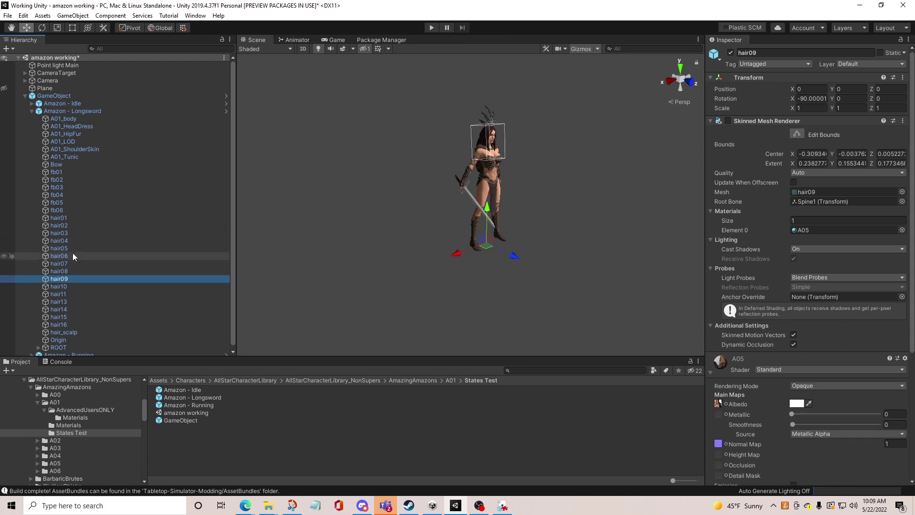
{"action": "left_click", "coordinate": [32, 111]}
{"action": "left_click", "coordinate": [32, 119]}
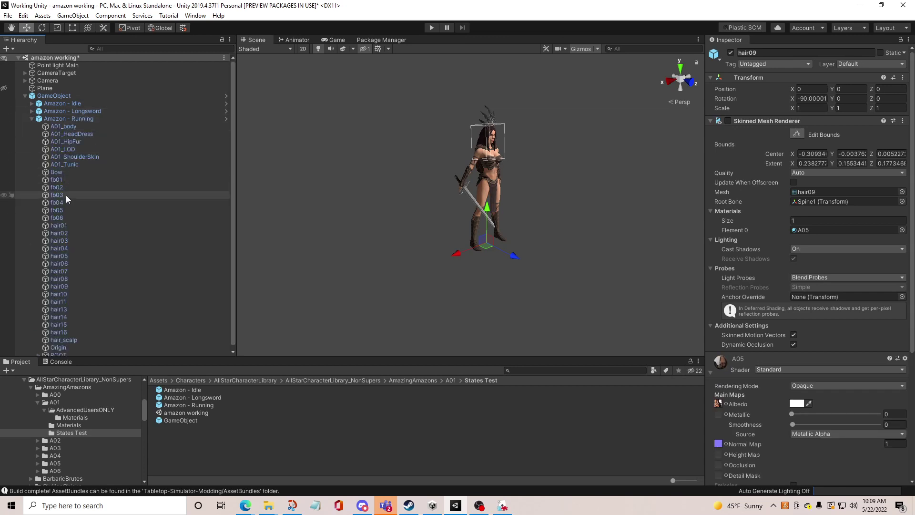
{"action": "left_click", "coordinate": [66, 209]}
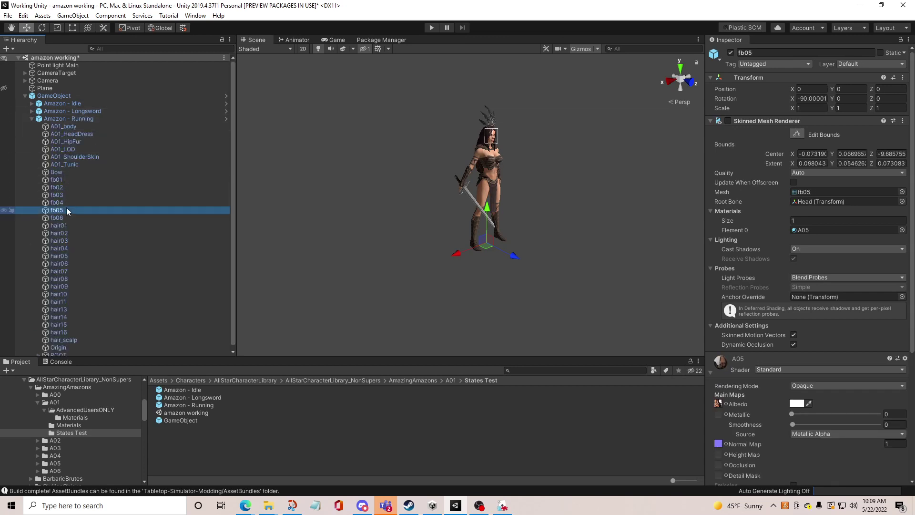
{"action": "left_click", "coordinate": [32, 118]}
- Create a new prefab from the scene's GameObject in the States Test folder and assign it to the amazon asset bundle
{"action": "left_click_drag", "start_coordinate": [54, 96], "coordinate": [233, 412]}
{"action": "left_click", "coordinate": [437, 272]}
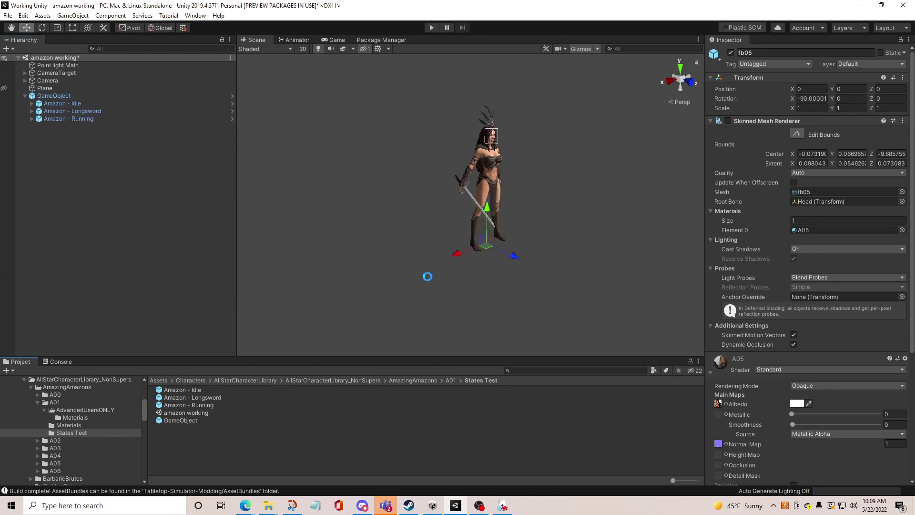
{"action": "left_click", "coordinate": [758, 479]}
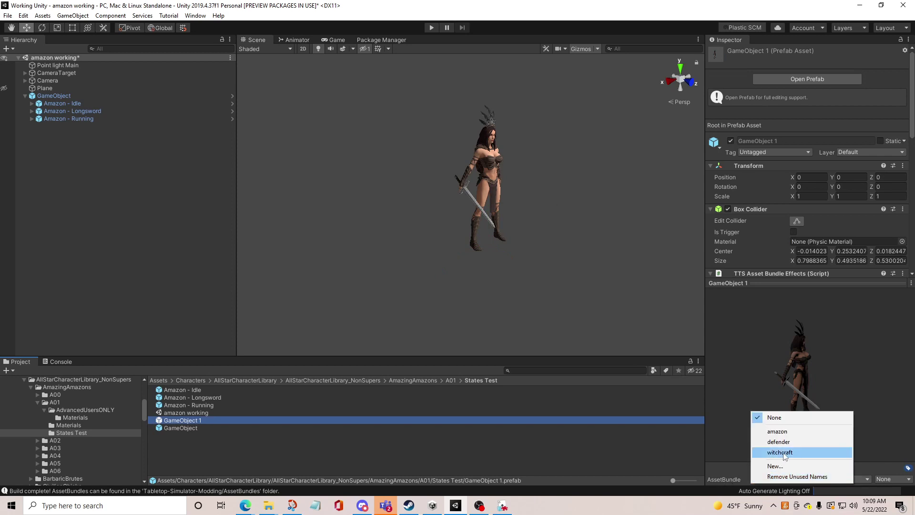
{"action": "left_click", "coordinate": [772, 431]}
- Set the older GameObject prefab's asset bundle to None and build the asset bundles
{"action": "left_click", "coordinate": [186, 427]}
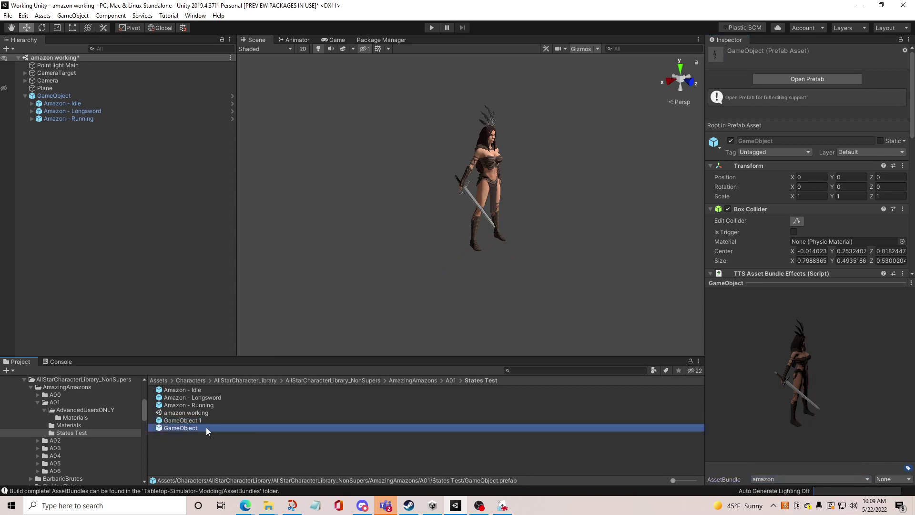
{"action": "left_click", "coordinate": [811, 479]}
{"action": "left_click", "coordinate": [772, 407]}
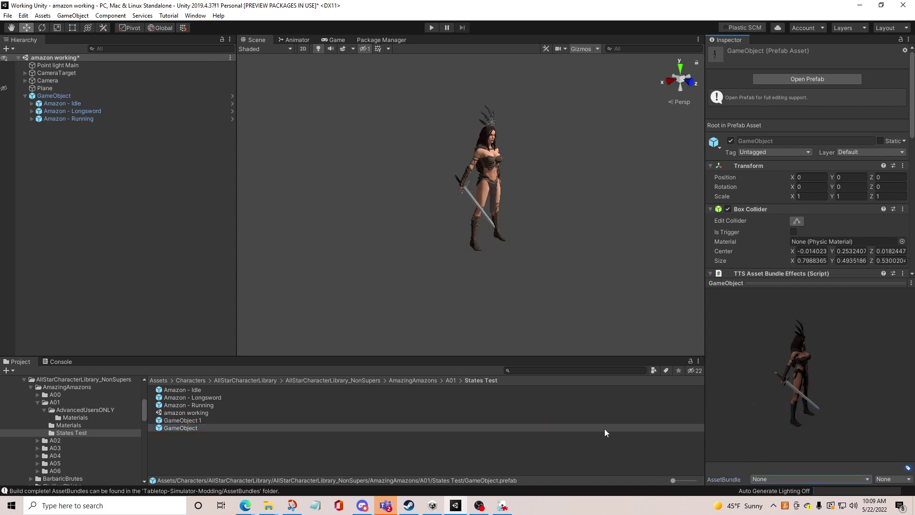
{"action": "right_click", "coordinate": [620, 458]}
{"action": "left_click", "coordinate": [648, 439]}
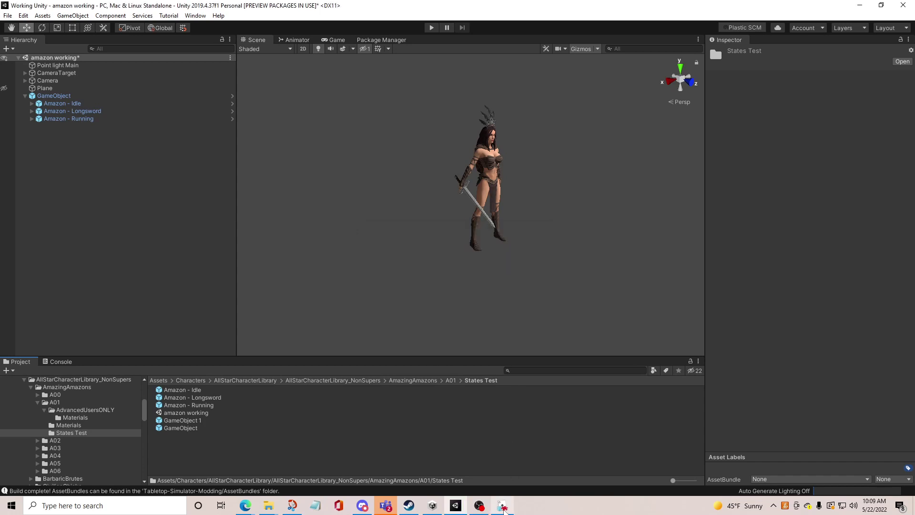
- Switch to Tabletop Simulator and place a custom AssetBundle object on the wooden table rim
{"action": "left_click", "coordinate": [503, 506]}
{"action": "left_click", "coordinate": [367, 22]}
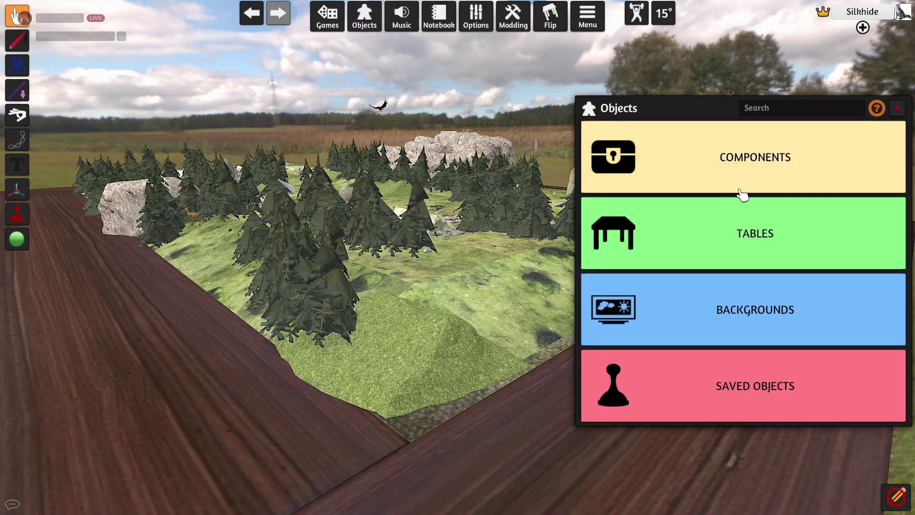
{"action": "left_click", "coordinate": [741, 194]}
{"action": "left_click", "coordinate": [645, 212]}
{"action": "left_click", "coordinate": [748, 255]}
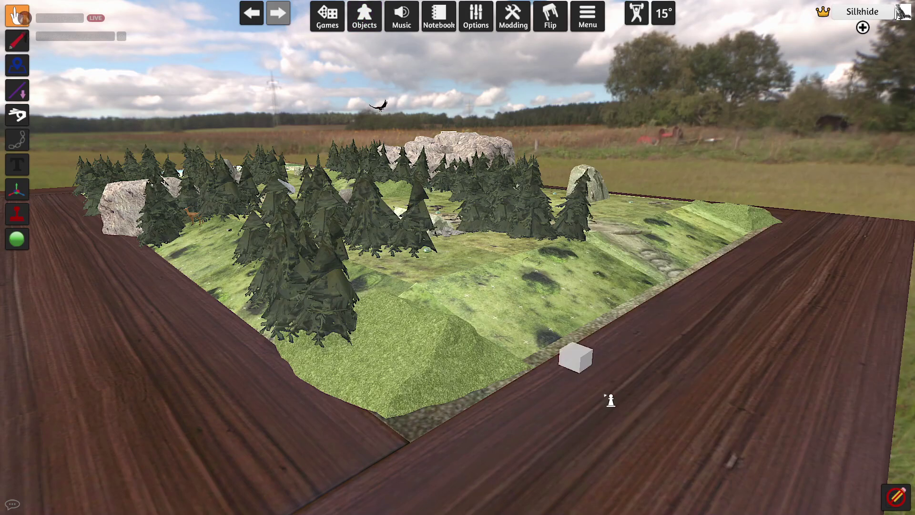
{"action": "left_click", "coordinate": [670, 402]}
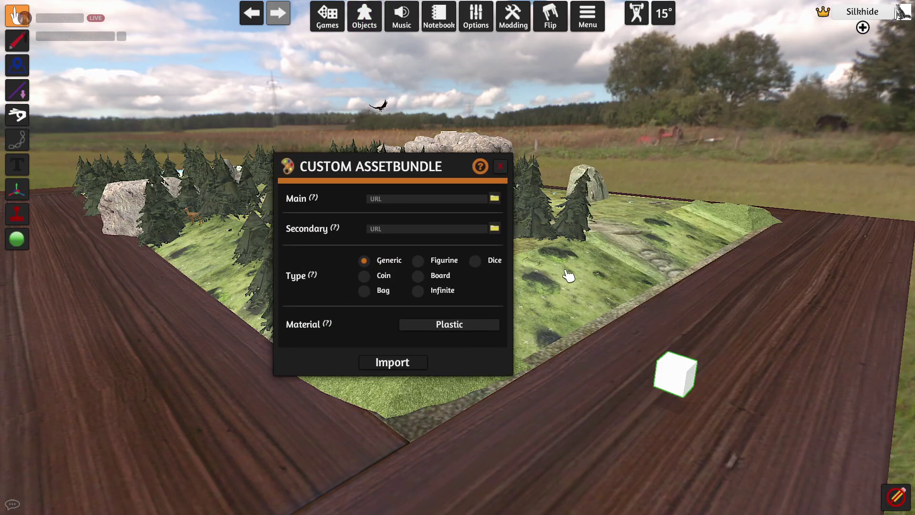
- Upload amazon.unity3d to the root folder as the custom AssetBundle's main file
{"action": "left_click", "coordinate": [494, 199]}
{"action": "left_click", "coordinate": [150, 70]}
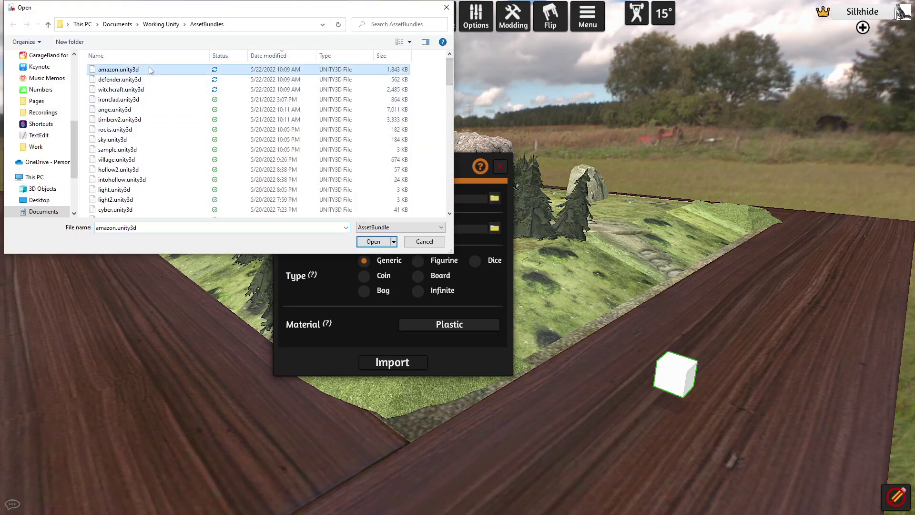
{"action": "left_click", "coordinate": [374, 242]}
{"action": "left_click", "coordinate": [428, 273]}
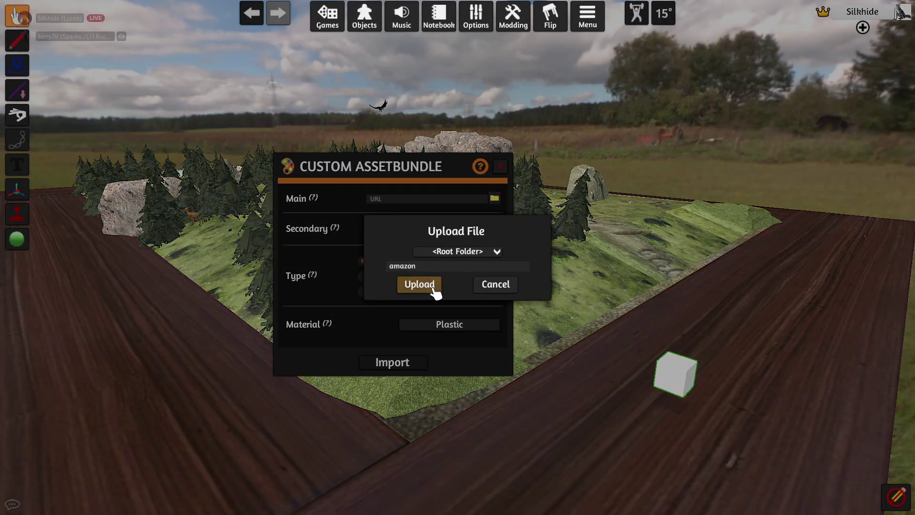
{"action": "left_click", "coordinate": [431, 290]}
- Set the AssetBundle's type to Figurine, choose its material and import it
{"action": "left_click", "coordinate": [417, 260]}
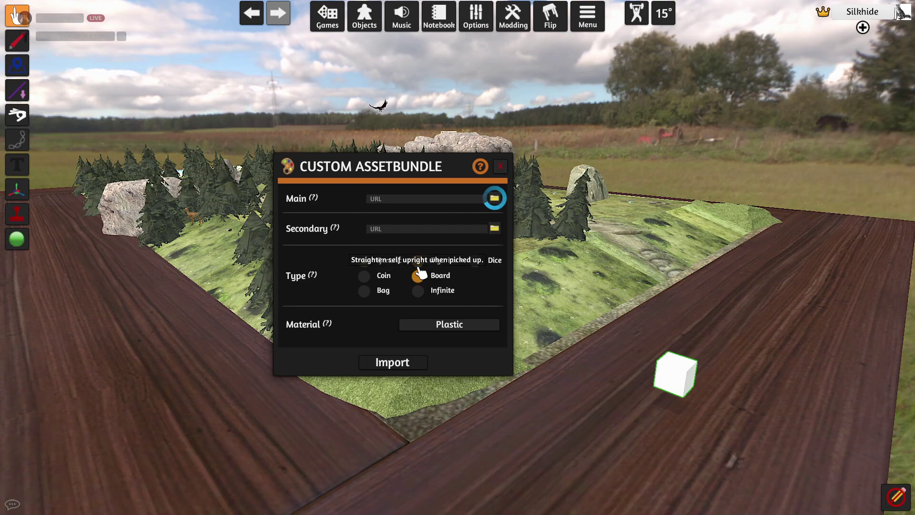
{"action": "left_click", "coordinate": [450, 324]}
{"action": "left_click", "coordinate": [449, 298]}
{"action": "left_click", "coordinate": [400, 361]}
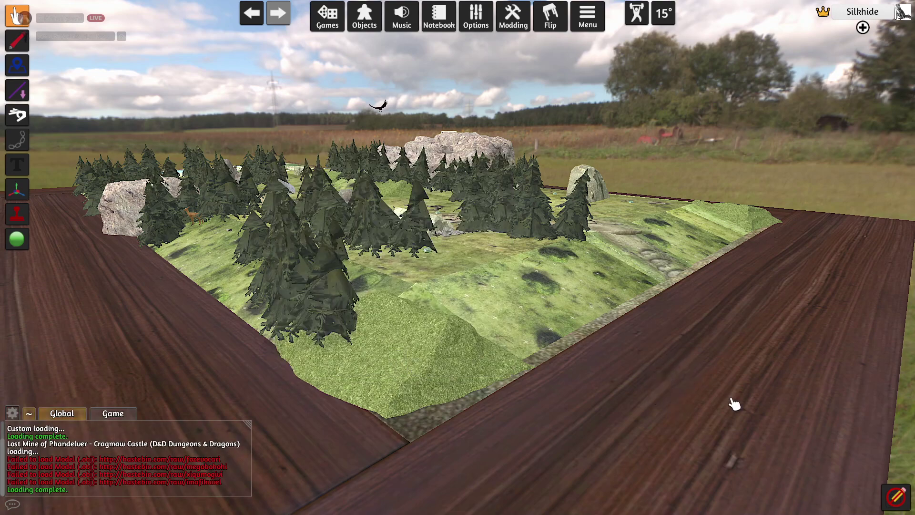
- Move the imported Amazon figure from the terrain onto the wooden table rim
{"action": "scroll", "coordinate": [589, 233], "scroll_direction": "down", "scroll_amount": 10}
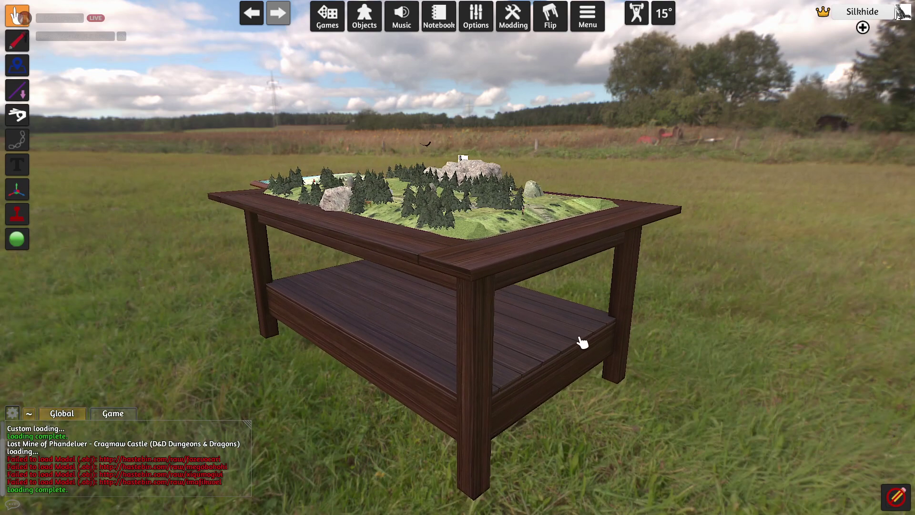
{"action": "scroll", "coordinate": [512, 271], "scroll_direction": "up", "scroll_amount": 10}
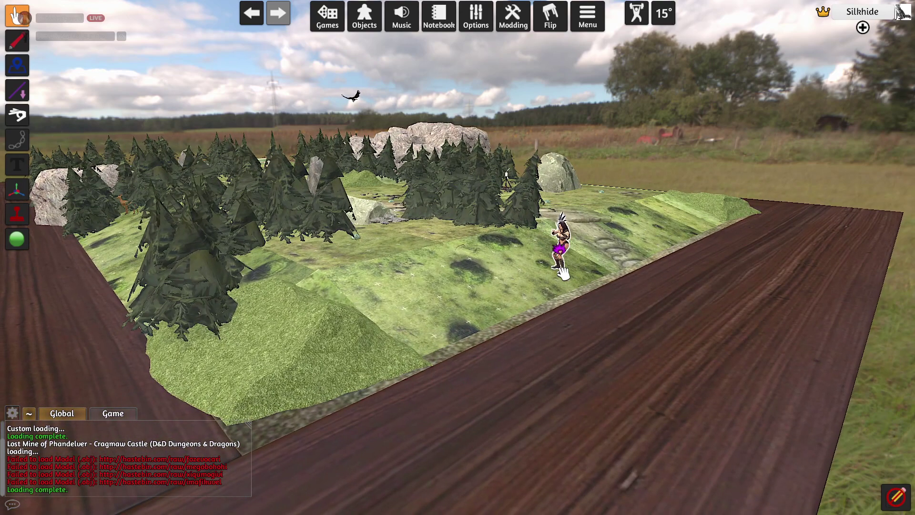
{"action": "left_click_drag", "start_coordinate": [563, 273], "coordinate": [595, 364]}
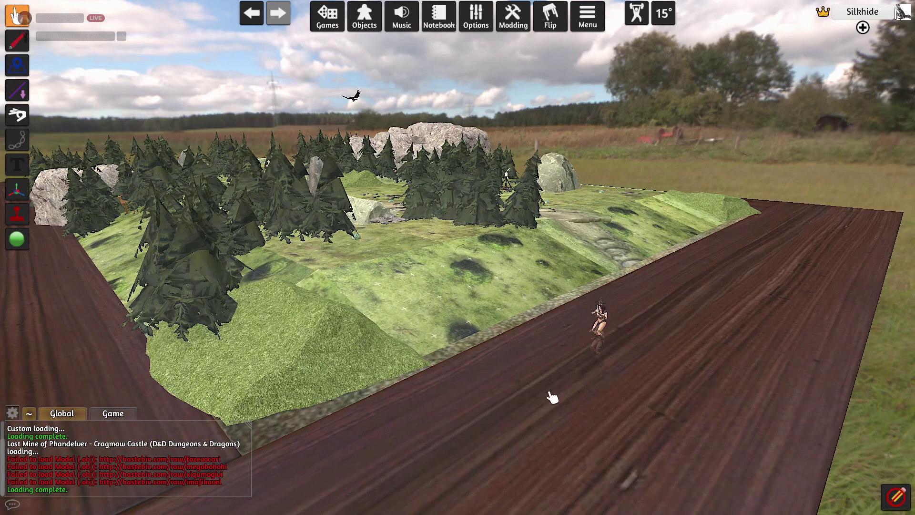
{"action": "left_click_drag", "start_coordinate": [589, 354], "coordinate": [568, 334]}
- Examine the Amazon figure's hair, materials and idle animation up close on the table
{"action": "scroll", "coordinate": [590, 371], "scroll_direction": "up", "scroll_amount": 5}
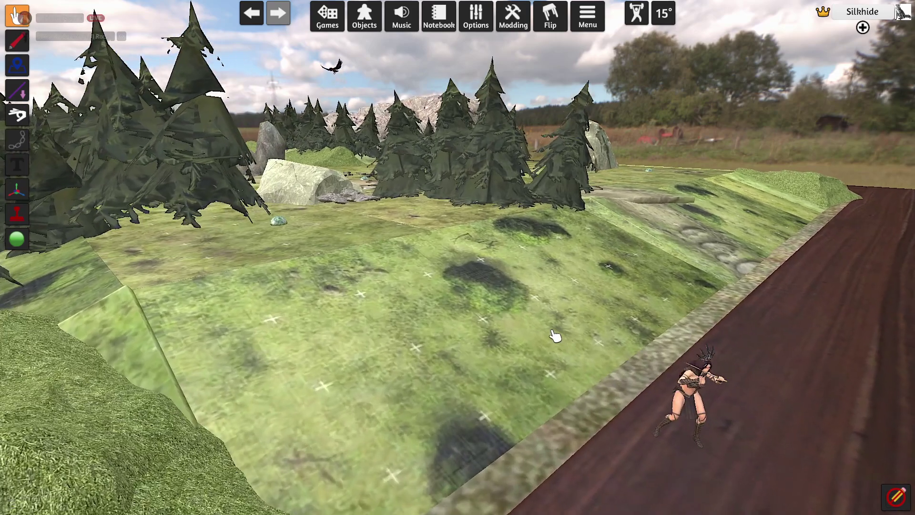
{"action": "scroll", "coordinate": [748, 423], "scroll_direction": "up", "scroll_amount": 3}
{"action": "scroll", "coordinate": [756, 425], "scroll_direction": "down", "scroll_amount": 3}
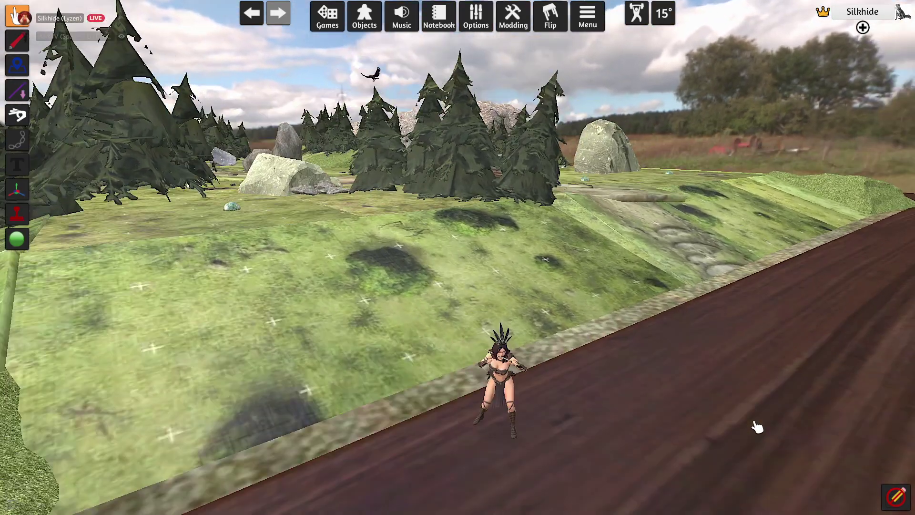
{"action": "scroll", "coordinate": [619, 424], "scroll_direction": "up", "scroll_amount": 2}
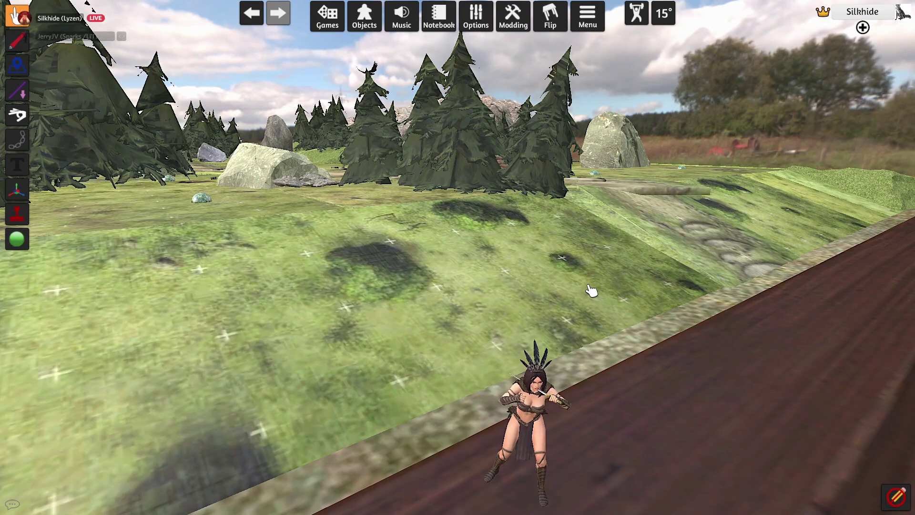
{"action": "scroll", "coordinate": [607, 439], "scroll_direction": "up", "scroll_amount": 2}
{"action": "scroll", "coordinate": [618, 443], "scroll_direction": "down", "scroll_amount": 2}
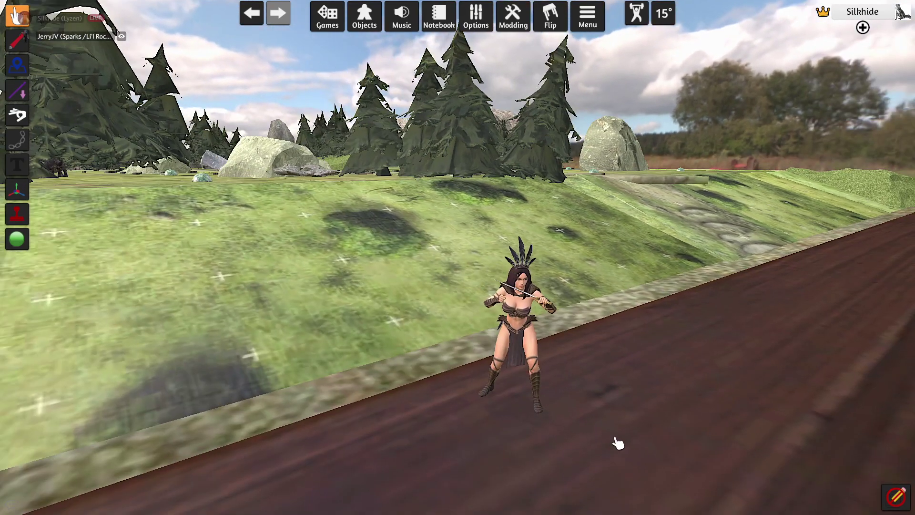
{"action": "scroll", "coordinate": [614, 441], "scroll_direction": "up", "scroll_amount": 1}
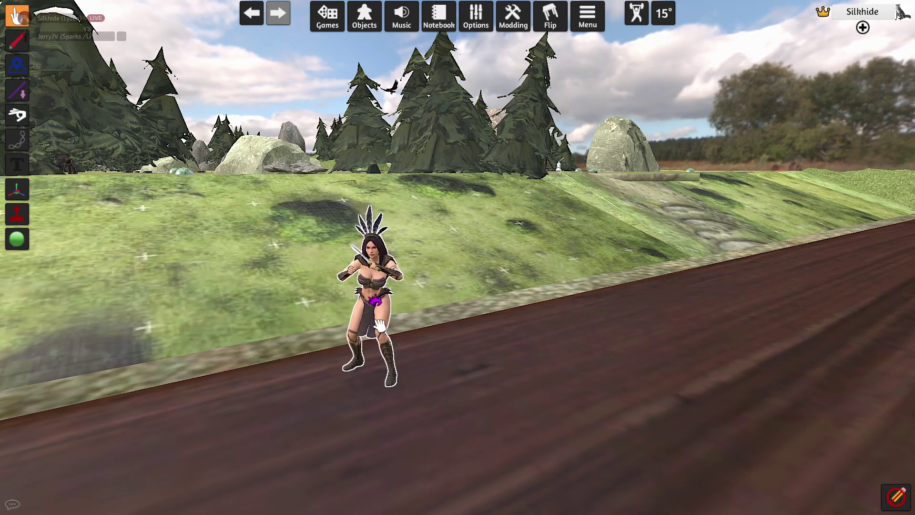
{"action": "scroll", "coordinate": [359, 330], "scroll_direction": "down", "scroll_amount": 1}
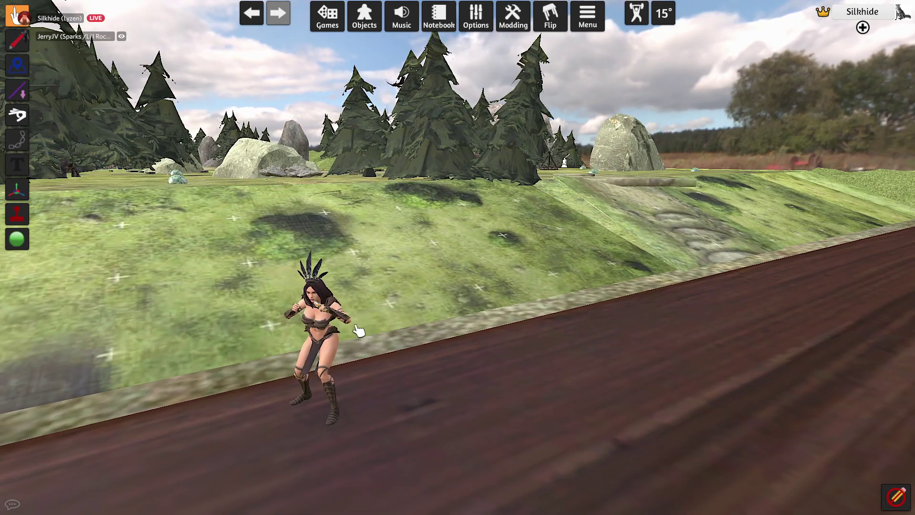
- Play looping effect 2 and looping effect 3 on the Amazon figure
{"action": "right_click", "coordinate": [322, 380]}
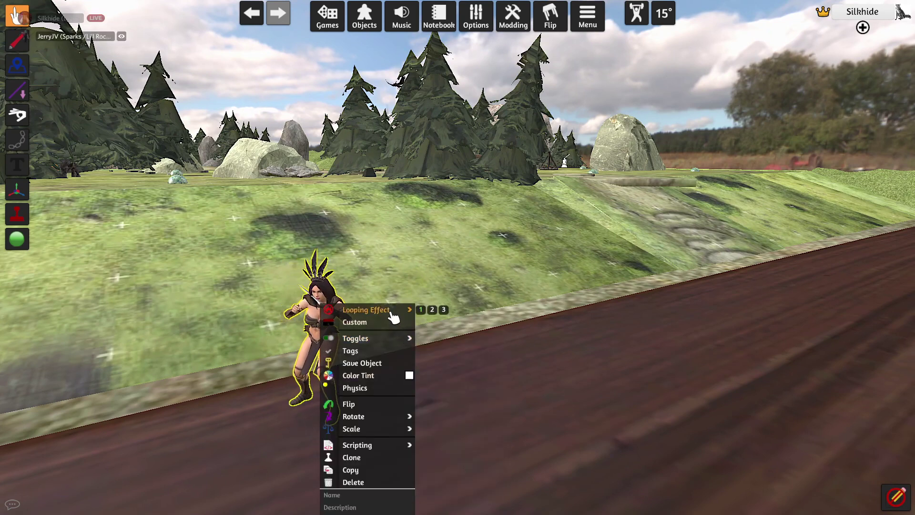
{"action": "left_click", "coordinate": [432, 310]}
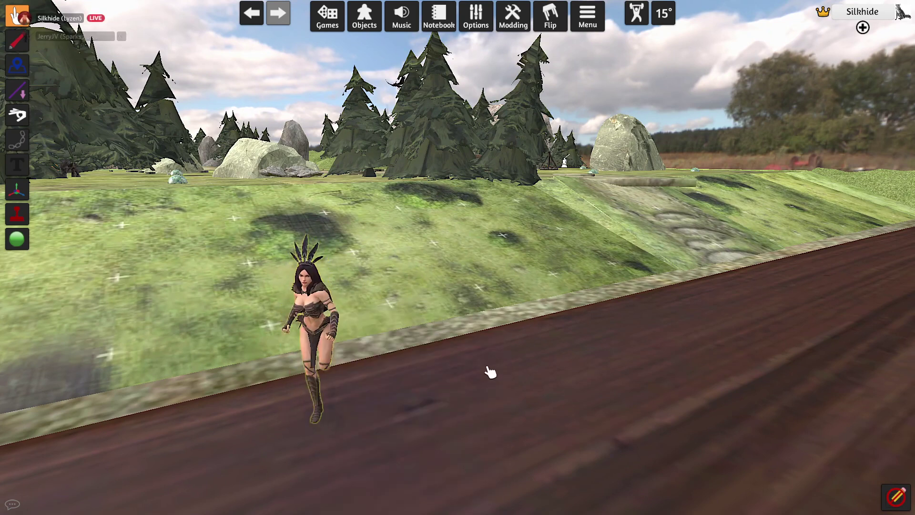
{"action": "right_click", "coordinate": [327, 377]}
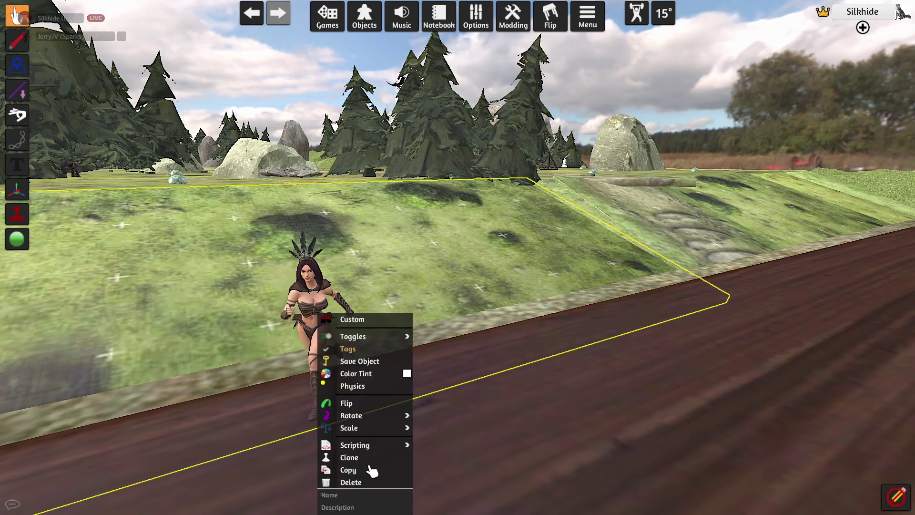
{"action": "left_click", "coordinate": [308, 468]}
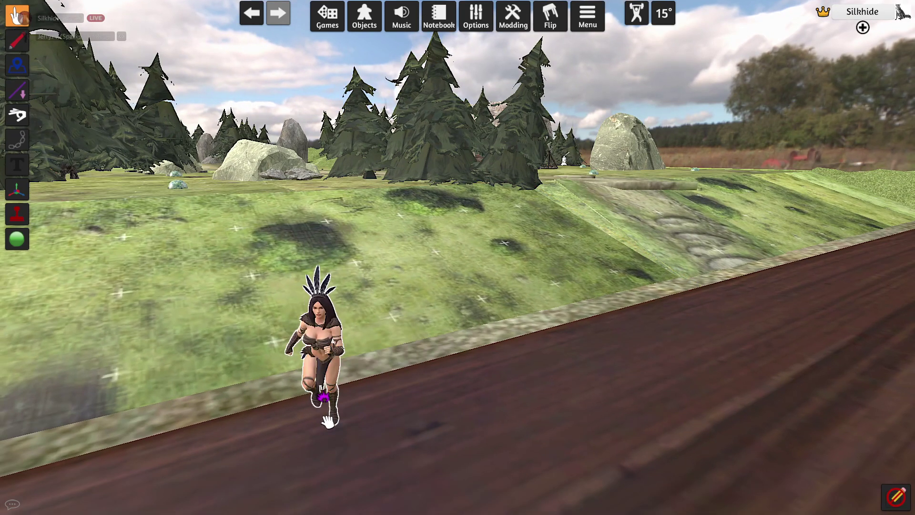
{"action": "right_click", "coordinate": [328, 421]}
{"action": "mouse_move", "coordinate": [415, 308]}
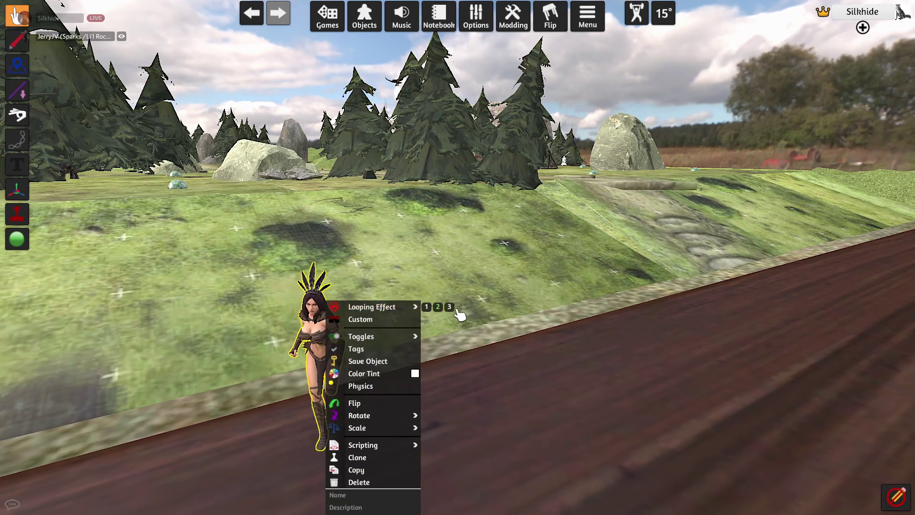
{"action": "left_click", "coordinate": [449, 308]}
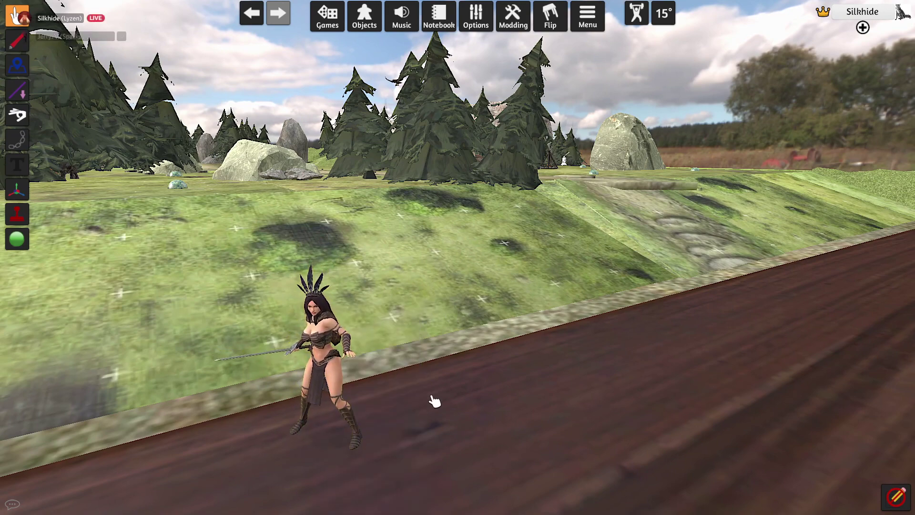
- Delete the Amazon figure from the table and switch back to Unity
{"action": "key", "text": "a"}
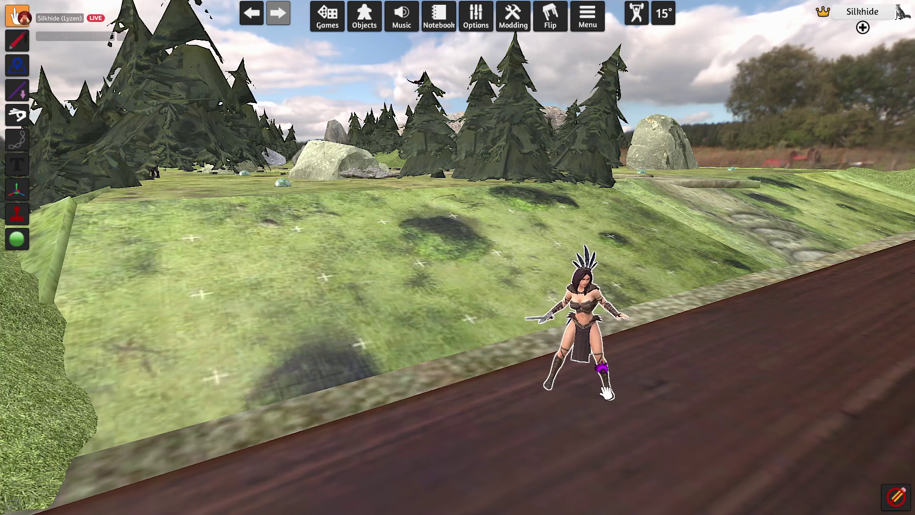
{"action": "key", "text": "Delete"}
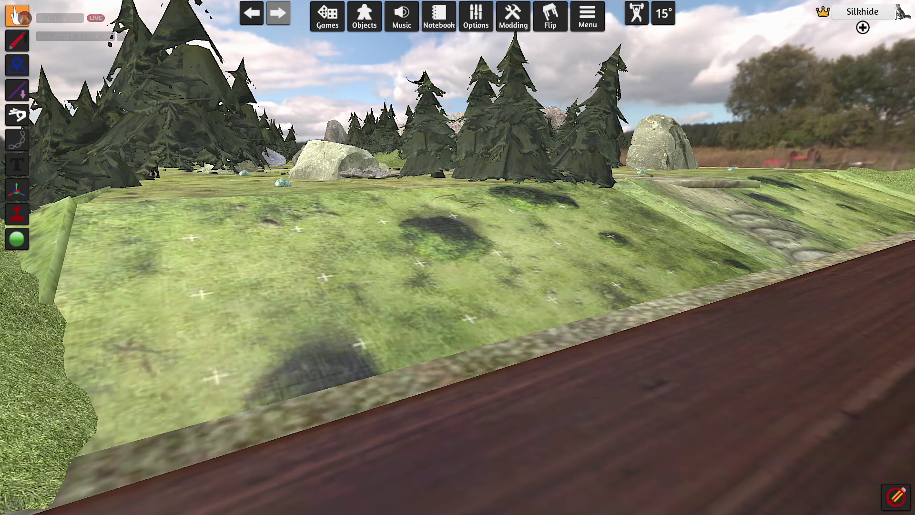
{"action": "key", "text": "alt+Tab"}
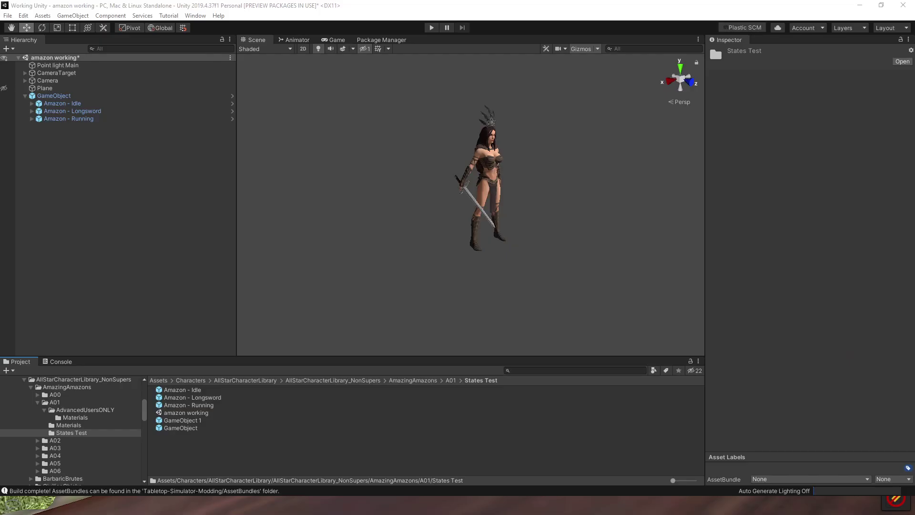
- Expand the Amazon - Idle bone hierarchy from ROOT through Hips and Spine down to Spine1
{"action": "left_click", "coordinate": [31, 104]}
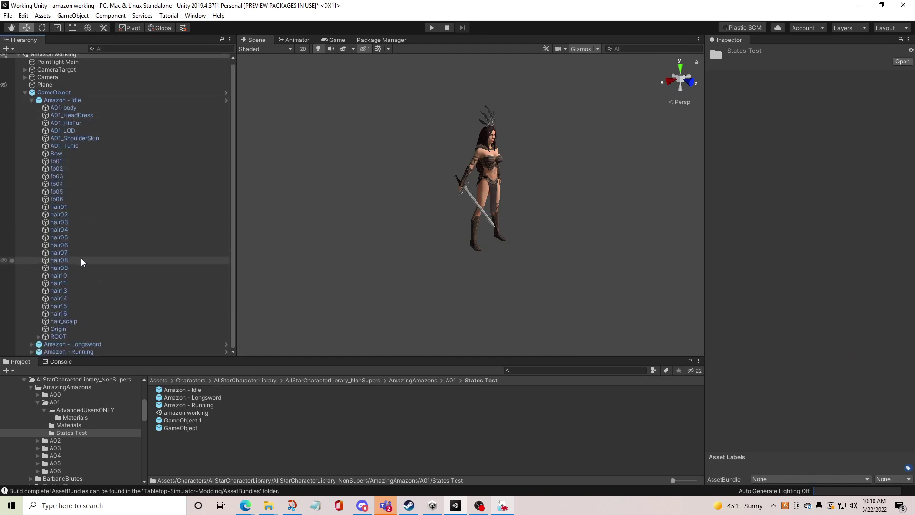
{"action": "left_click", "coordinate": [38, 337]}
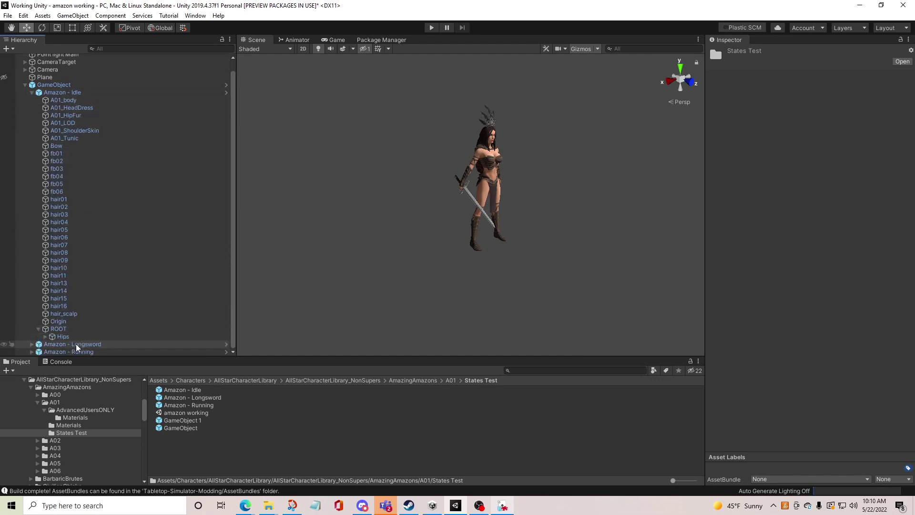
{"action": "left_click", "coordinate": [46, 336]}
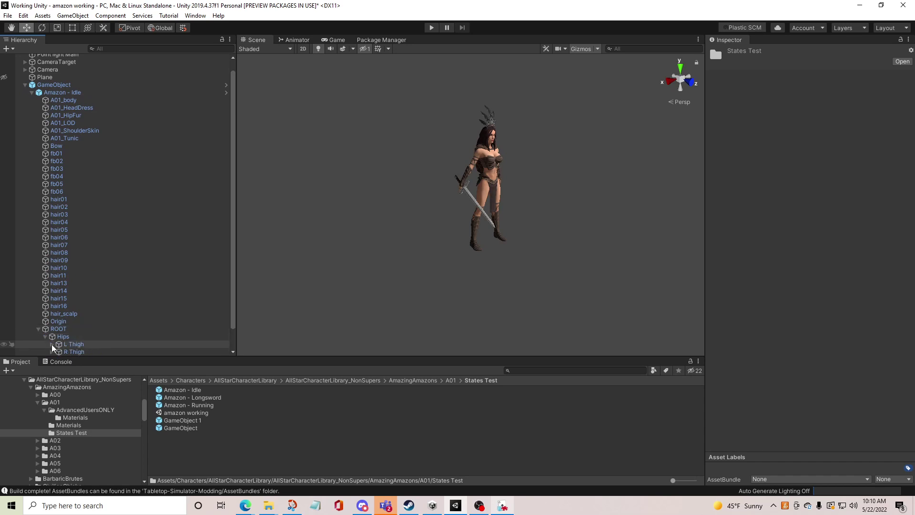
{"action": "scroll", "coordinate": [61, 344], "scroll_direction": "down", "scroll_amount": 1}
{"action": "left_click", "coordinate": [51, 336]}
{"action": "left_click", "coordinate": [80, 351]}
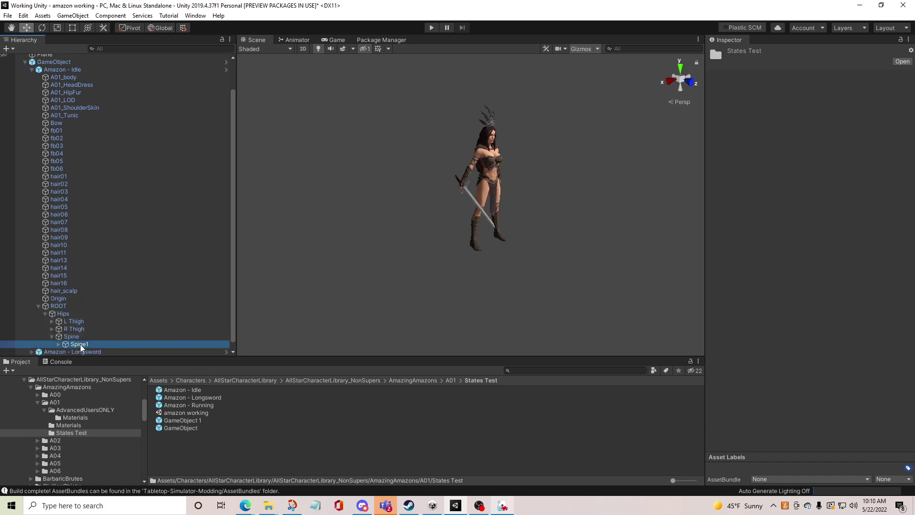
{"action": "left_click", "coordinate": [78, 345]}
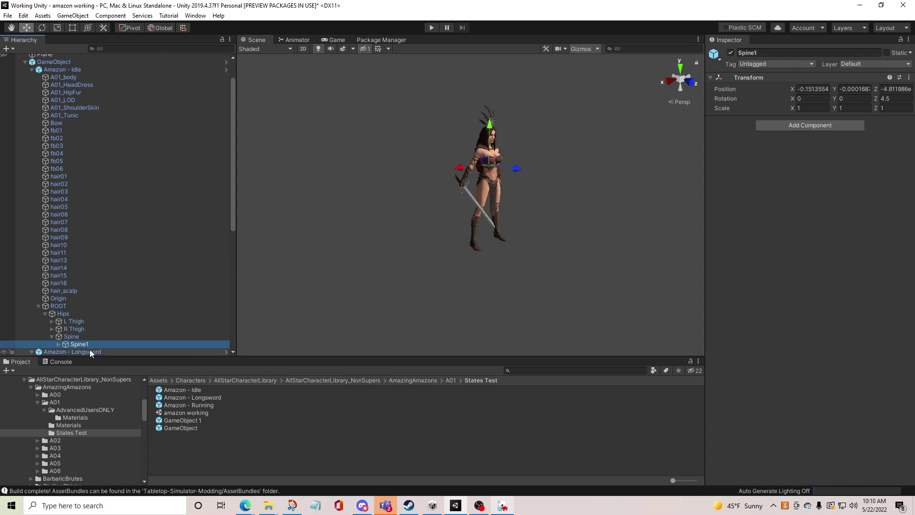
{"action": "key", "text": "Right"}
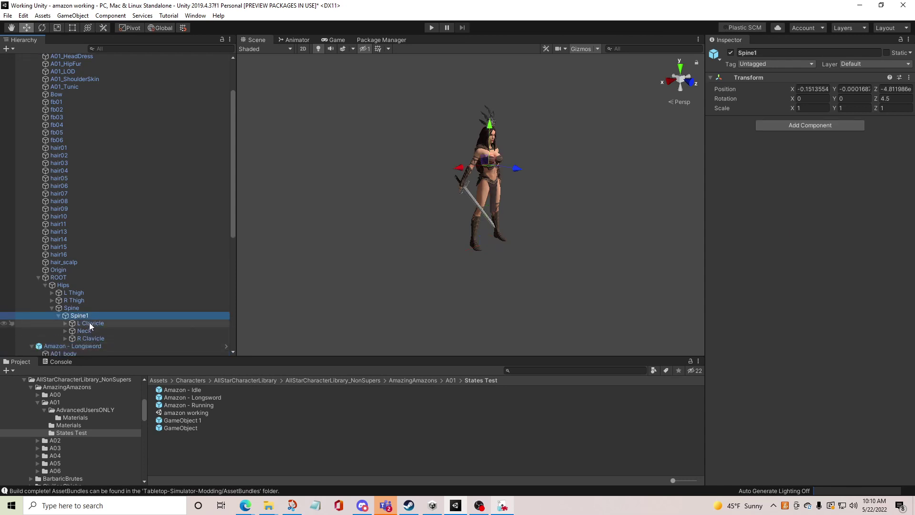
- Expand the left arm chain from L Clavicle through L UpperArm and L Forearm, and dismiss the prefab restructuring dialog
{"action": "left_click", "coordinate": [90, 322]}
{"action": "key", "text": "Right"}
{"action": "left_click", "coordinate": [92, 332]}
{"action": "key", "text": "Right"}
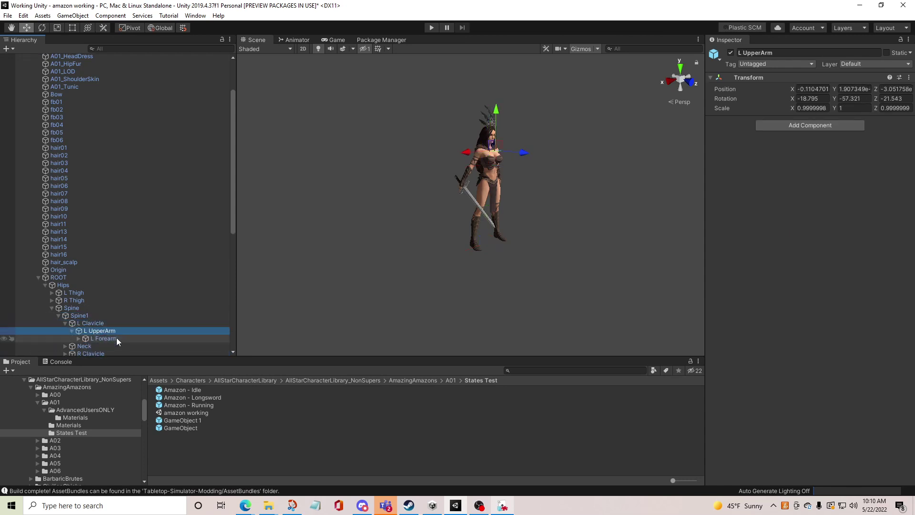
{"action": "left_click", "coordinate": [117, 338]}
{"action": "key", "text": "Right"}
{"action": "left_click_drag", "start_coordinate": [109, 320], "coordinate": [108, 318]}
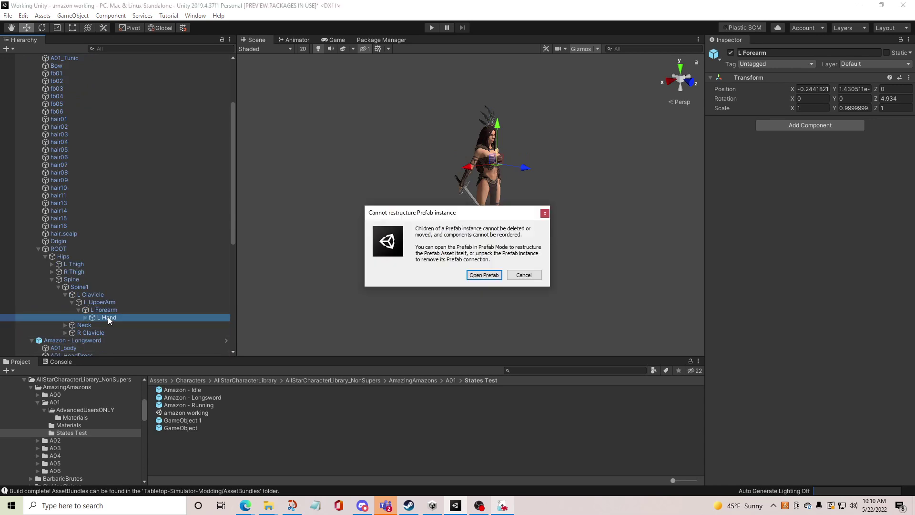
{"action": "left_click", "coordinate": [522, 275]}
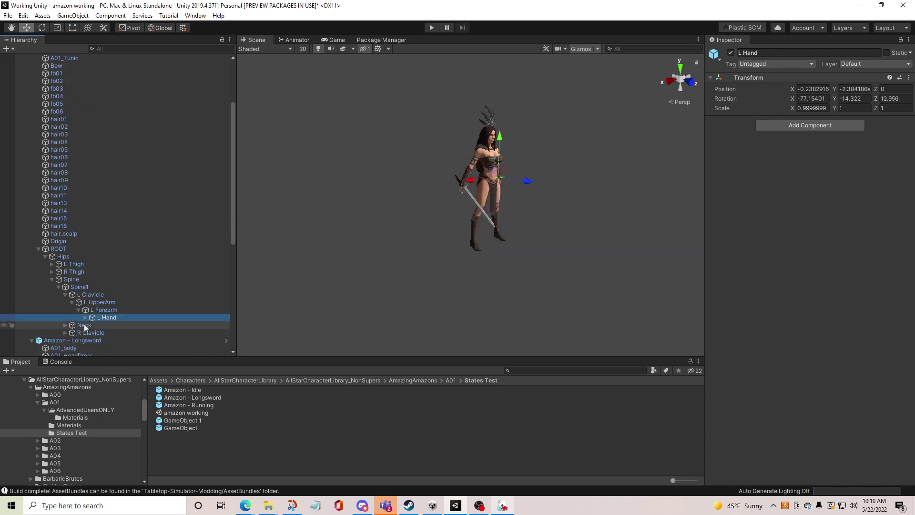
- Expand L Hand and its L Weapon group, and inspect the Gladius object's components
{"action": "left_click", "coordinate": [104, 318]}
{"action": "key", "text": "Right"}
{"action": "scroll", "coordinate": [129, 325], "scroll_direction": "down", "scroll_amount": 3}
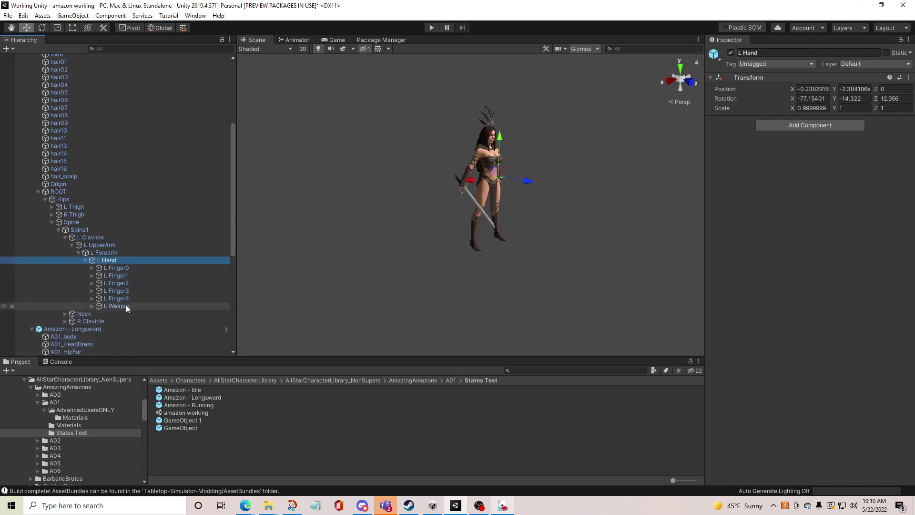
{"action": "left_click", "coordinate": [126, 305]}
{"action": "key", "text": "Right"}
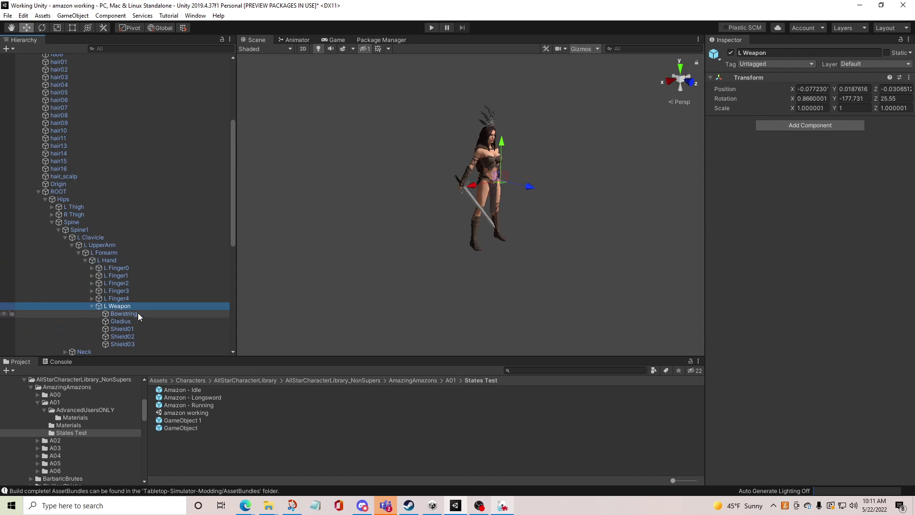
{"action": "left_click", "coordinate": [125, 321]}
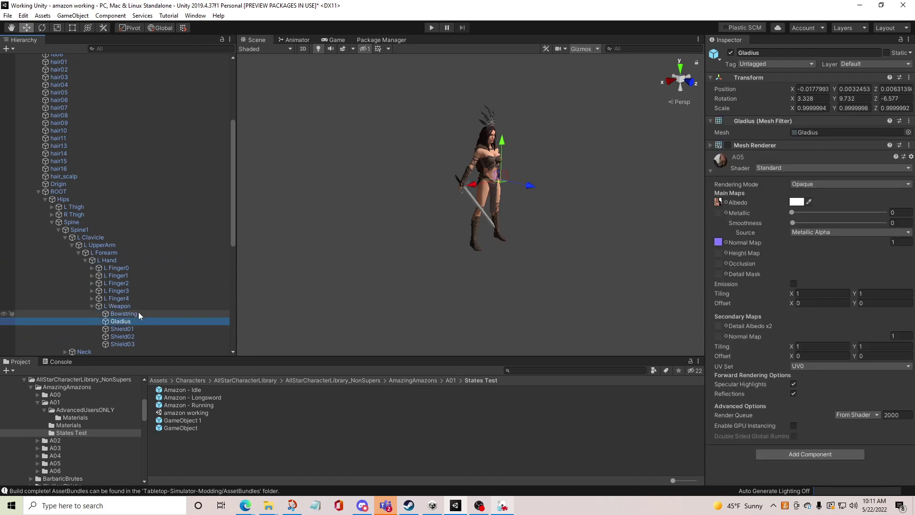
- Open the Amazon - Idle prefab for editing and view the figure from the front with the left-hand weapons listed
{"action": "scroll", "coordinate": [109, 267], "scroll_direction": "up", "scroll_amount": 6}
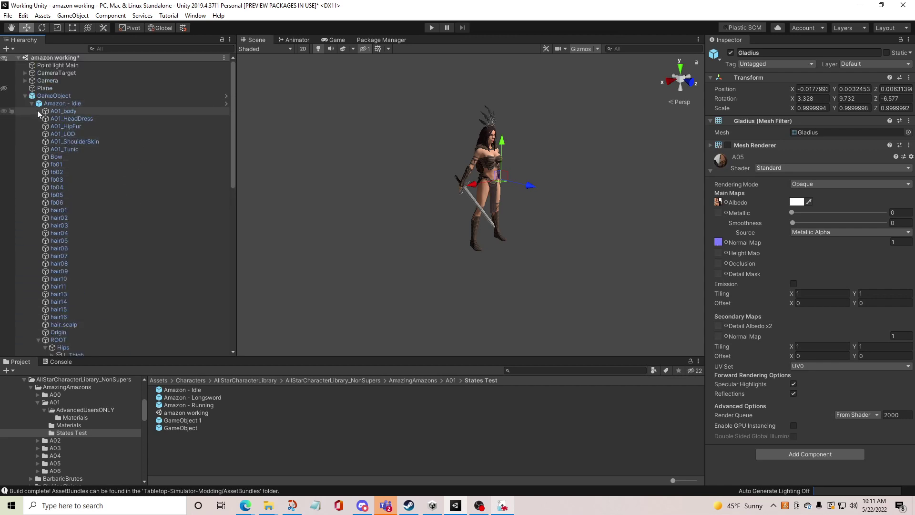
{"action": "left_click_drag", "start_coordinate": [411, 209], "coordinate": [324, 203], "text": "alt"}
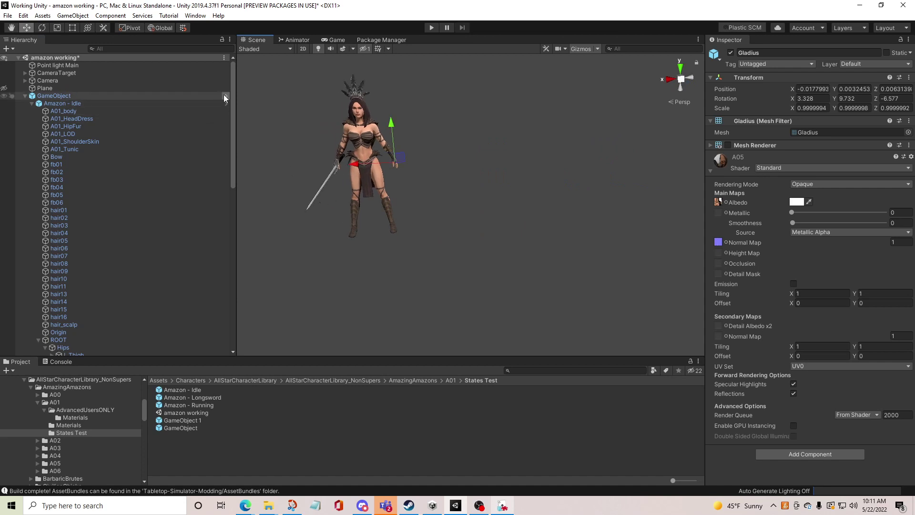
{"action": "left_click", "coordinate": [228, 104]}
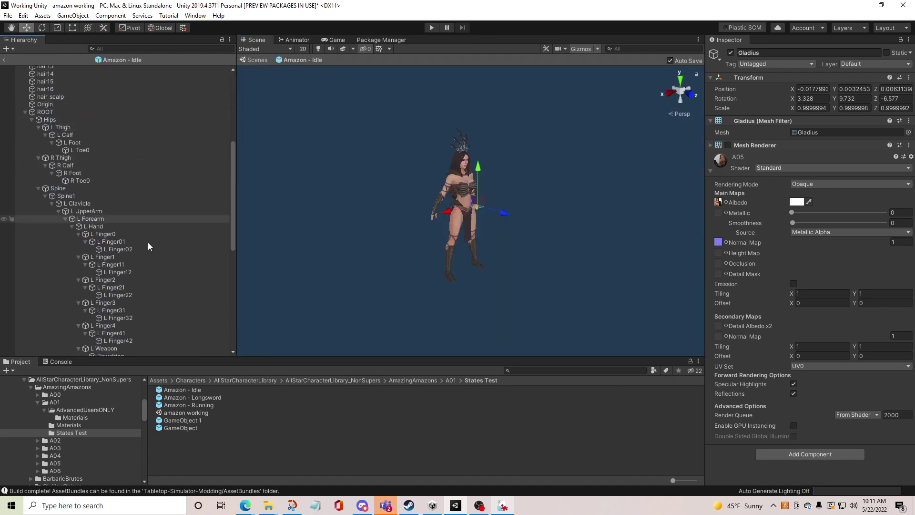
{"action": "scroll", "coordinate": [148, 246], "scroll_direction": "down", "scroll_amount": 5}
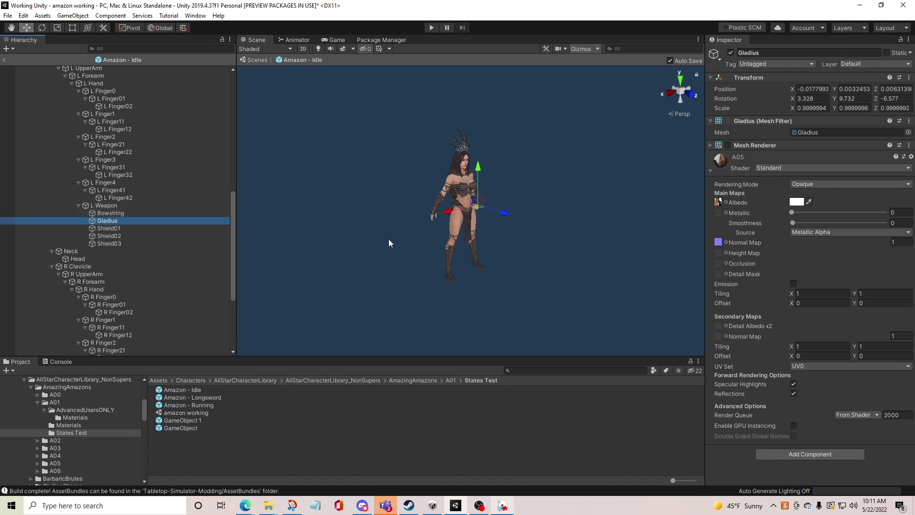
{"action": "right_click_drag", "start_coordinate": [387, 239], "coordinate": [206, 227]}
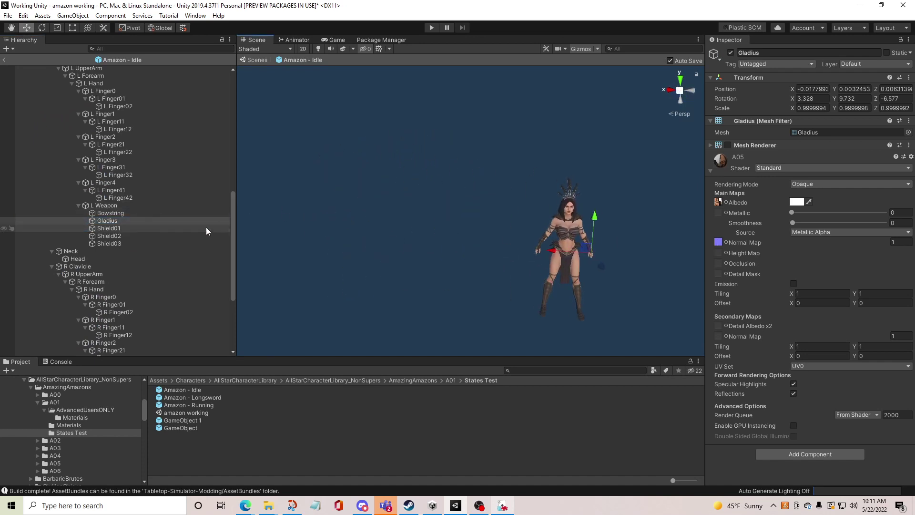
- Inspect the components of Bowstring, Gladius and Shield01 in the L Weapon group
{"action": "left_click", "coordinate": [127, 212]}
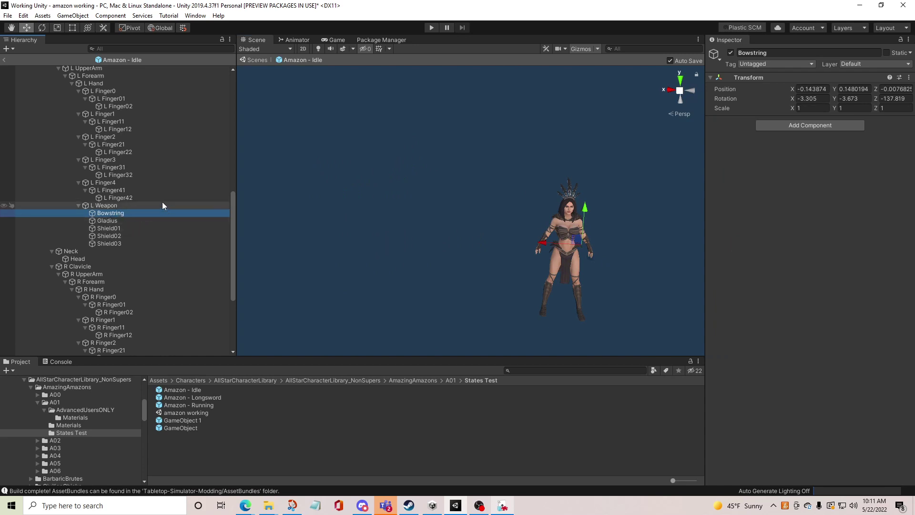
{"action": "left_click", "coordinate": [161, 205]}
{"action": "left_click", "coordinate": [141, 212]}
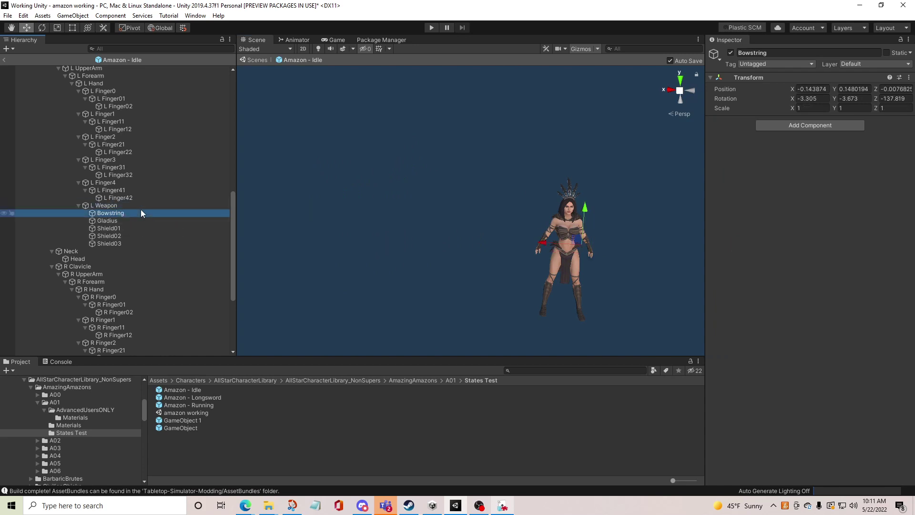
{"action": "left_click", "coordinate": [139, 222]}
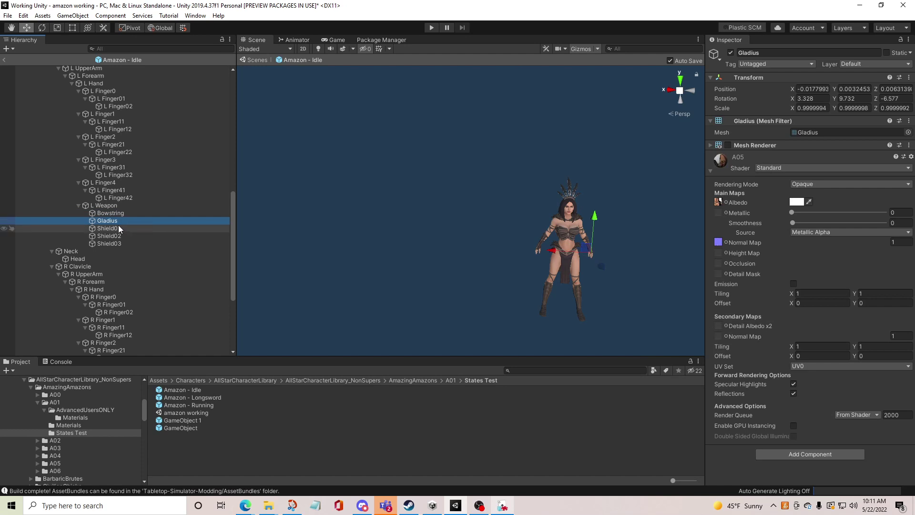
{"action": "left_click", "coordinate": [116, 227]}
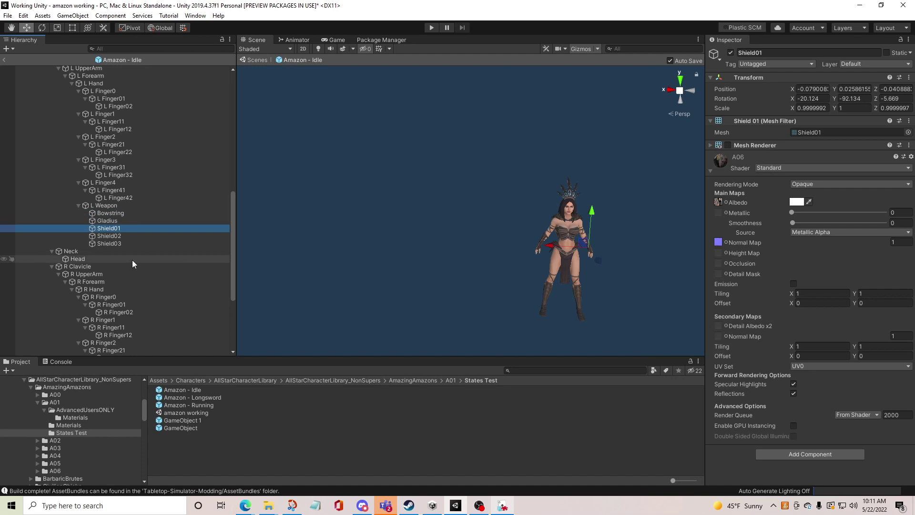
- Inspect the mesh renderers and materials of Broadsword, Broadsword02 and gladius02 in the R Weapon group
{"action": "scroll", "coordinate": [133, 260], "scroll_direction": "down", "scroll_amount": 6}
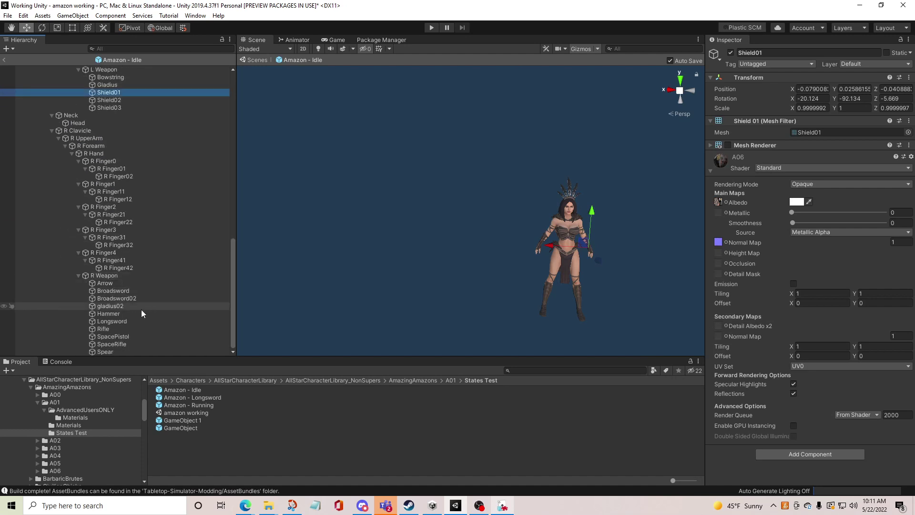
{"action": "left_click", "coordinate": [128, 292]}
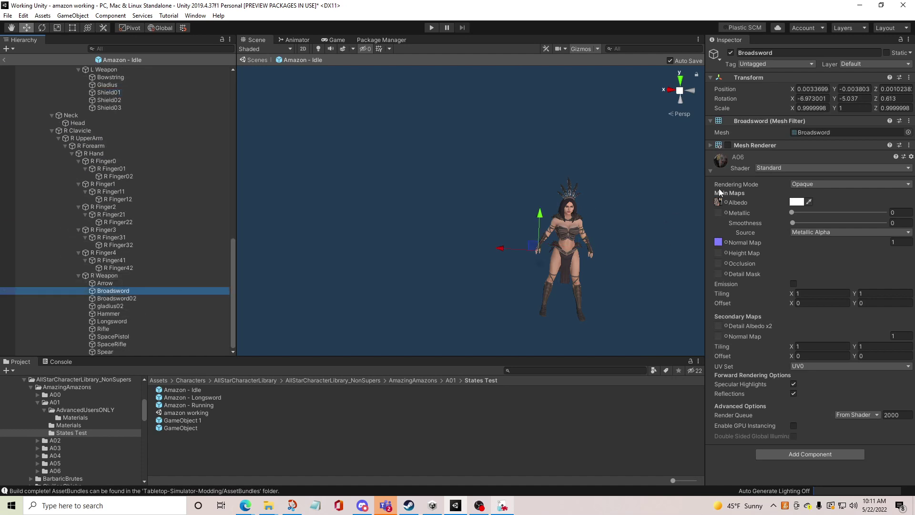
{"action": "left_click", "coordinate": [129, 300]}
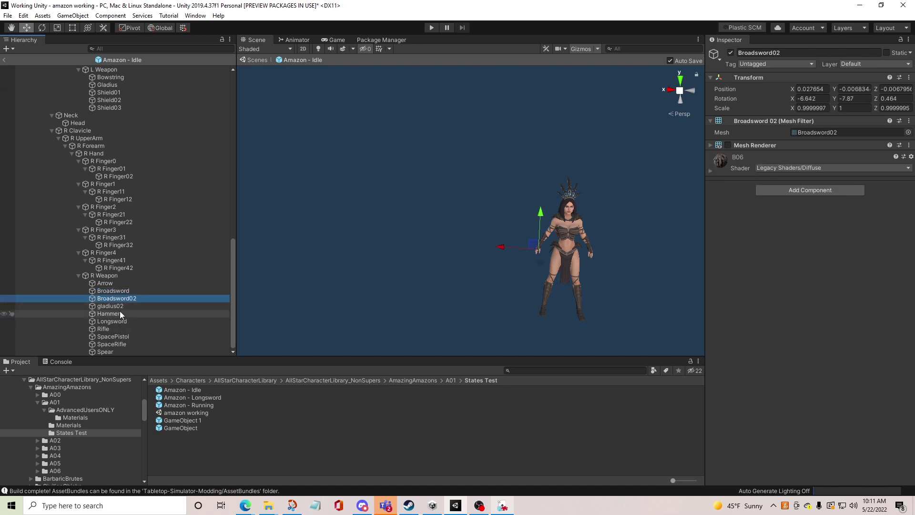
{"action": "left_click", "coordinate": [117, 307]}
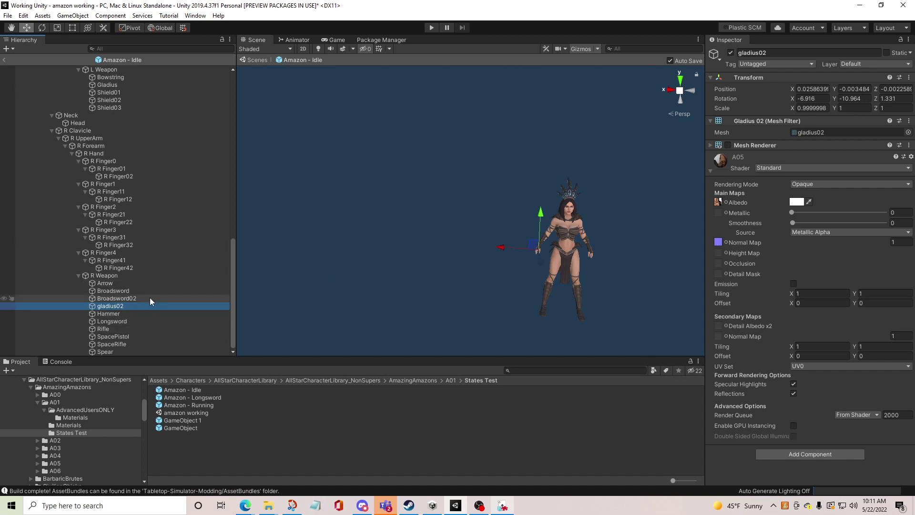
- Temporarily enable the Mesh Renderer of the Gladius under L Weapon to preview it in the left hand, and return to the main scene
{"action": "scroll", "coordinate": [149, 305], "scroll_direction": "up", "scroll_amount": 15}
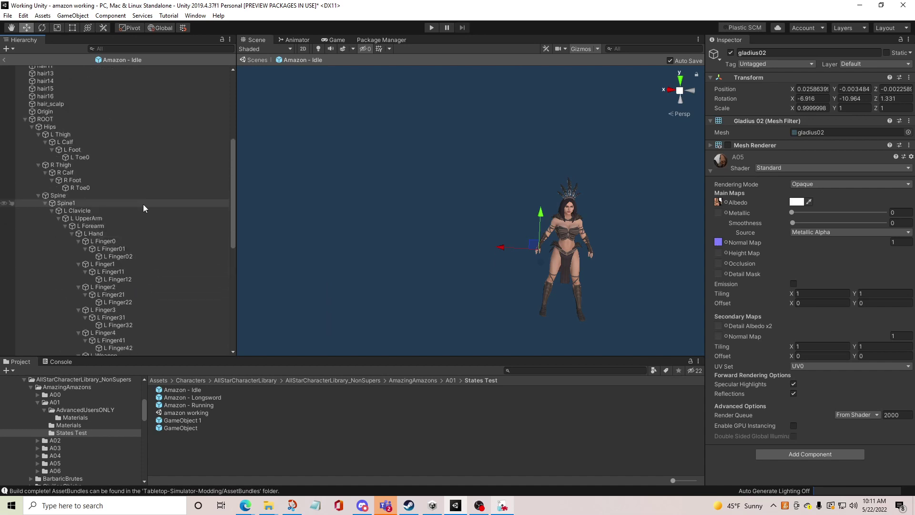
{"action": "scroll", "coordinate": [133, 204], "scroll_direction": "up", "scroll_amount": 5}
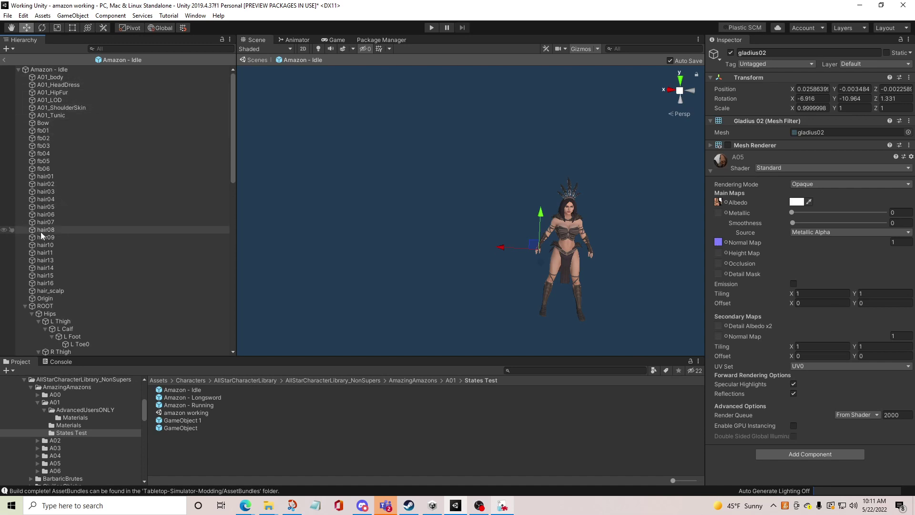
{"action": "scroll", "coordinate": [107, 298], "scroll_direction": "down", "scroll_amount": 6}
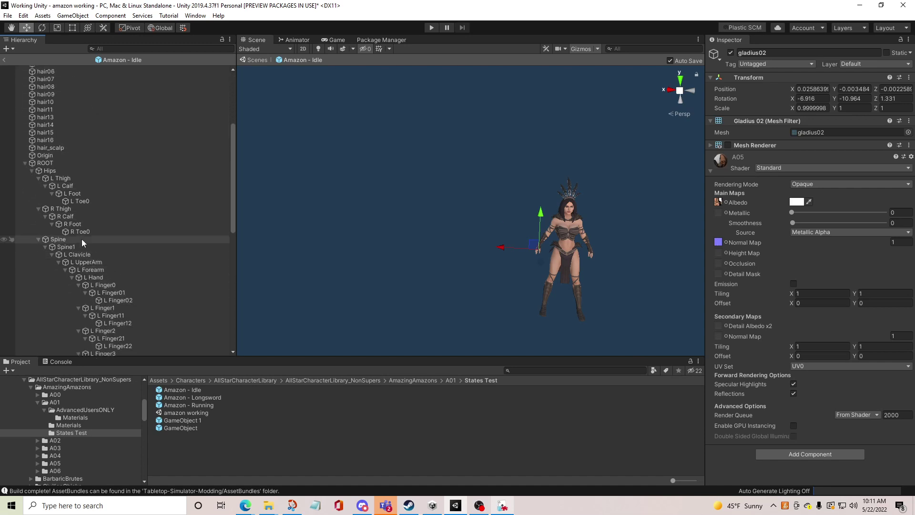
{"action": "scroll", "coordinate": [128, 302], "scroll_direction": "down", "scroll_amount": 4}
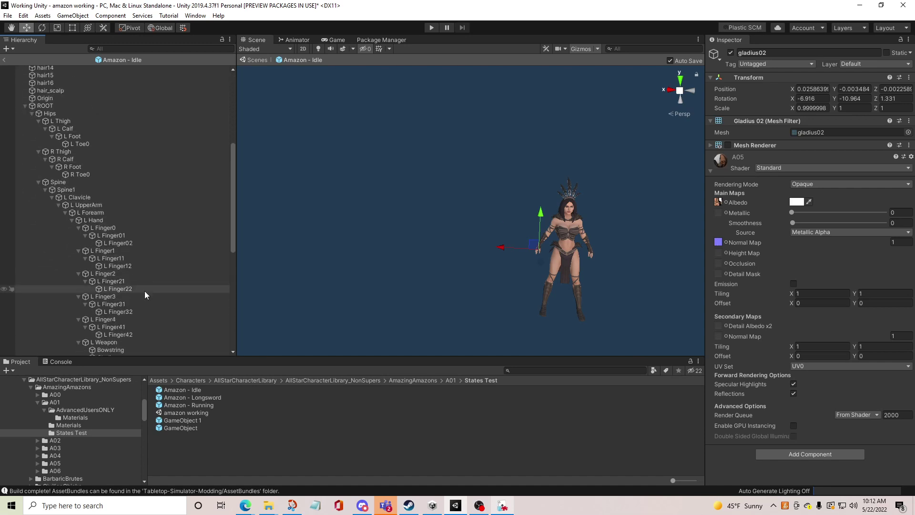
{"action": "left_click", "coordinate": [117, 314]}
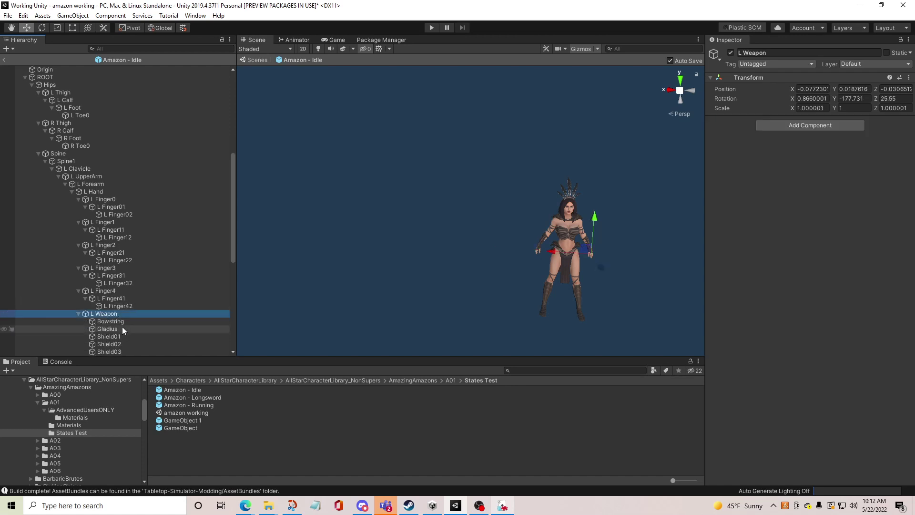
{"action": "left_click", "coordinate": [121, 320]}
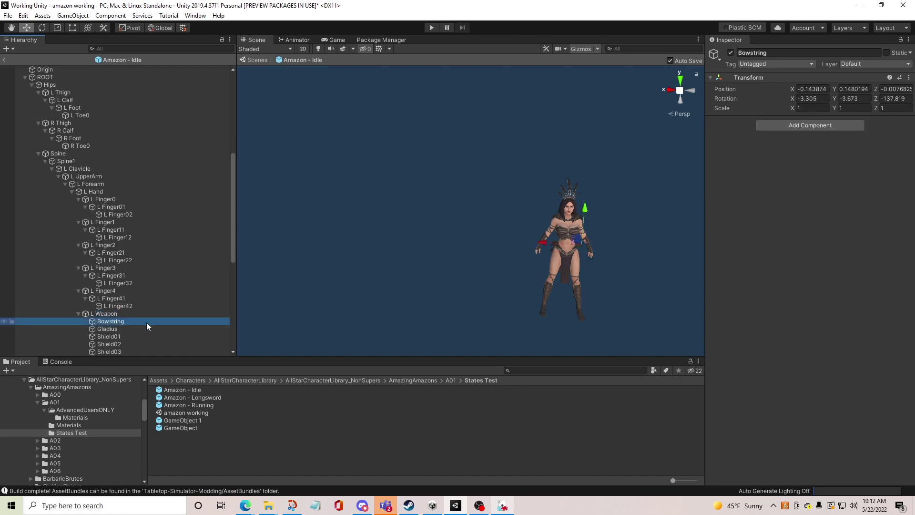
{"action": "left_click", "coordinate": [169, 328]}
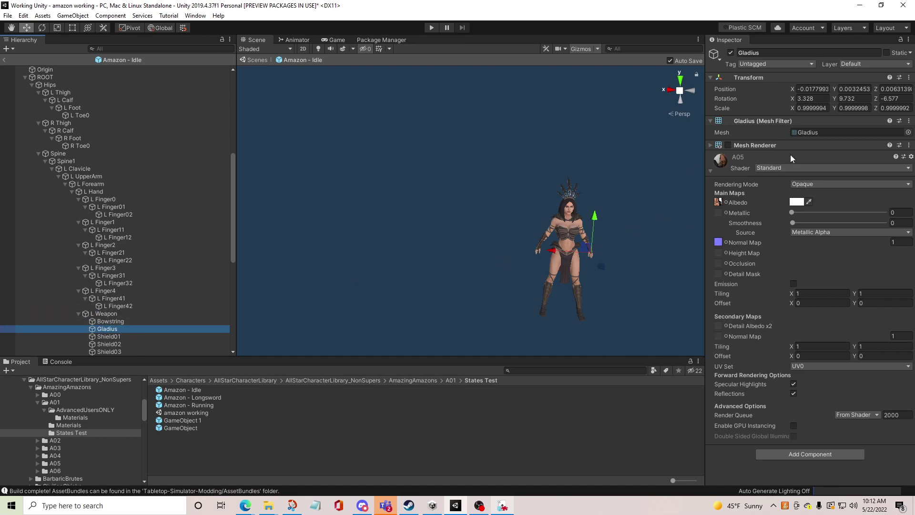
{"action": "left_click", "coordinate": [728, 145]}
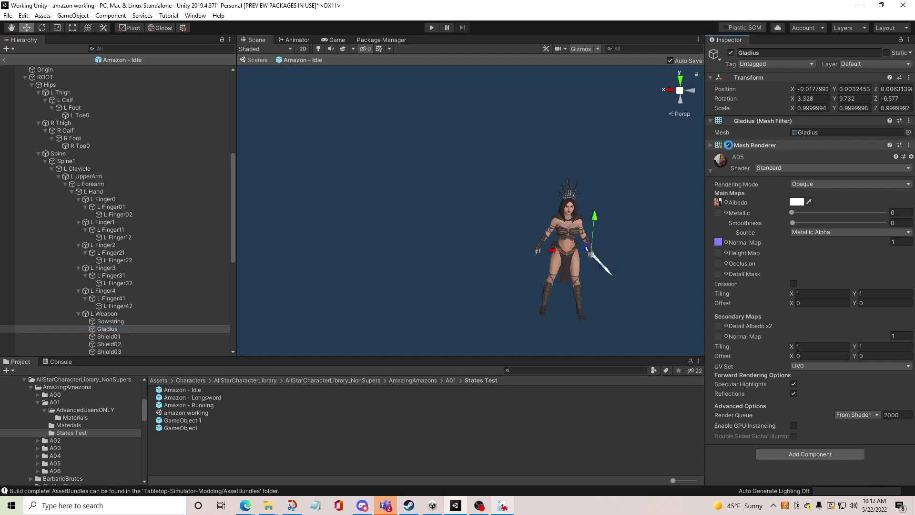
{"action": "left_click_drag", "start_coordinate": [576, 288], "coordinate": [273, 239], "text": "alt"}
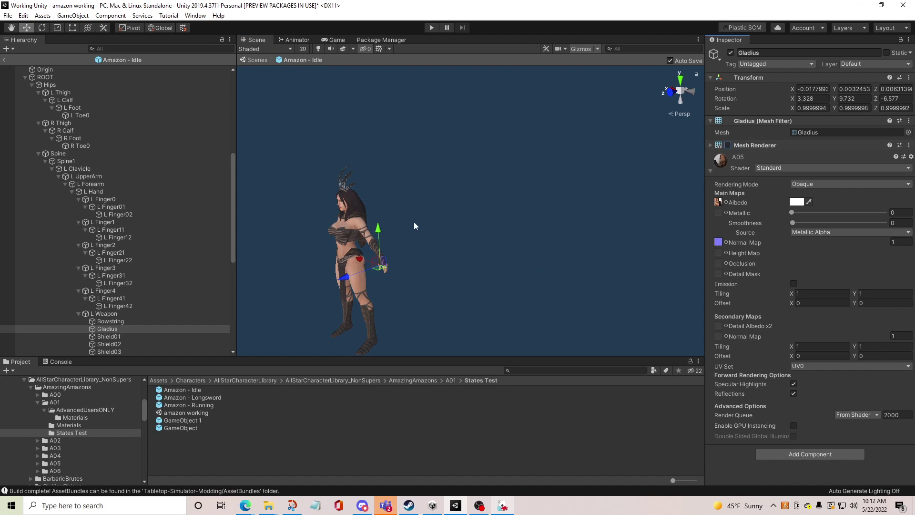
{"action": "left_click", "coordinate": [4, 60]}
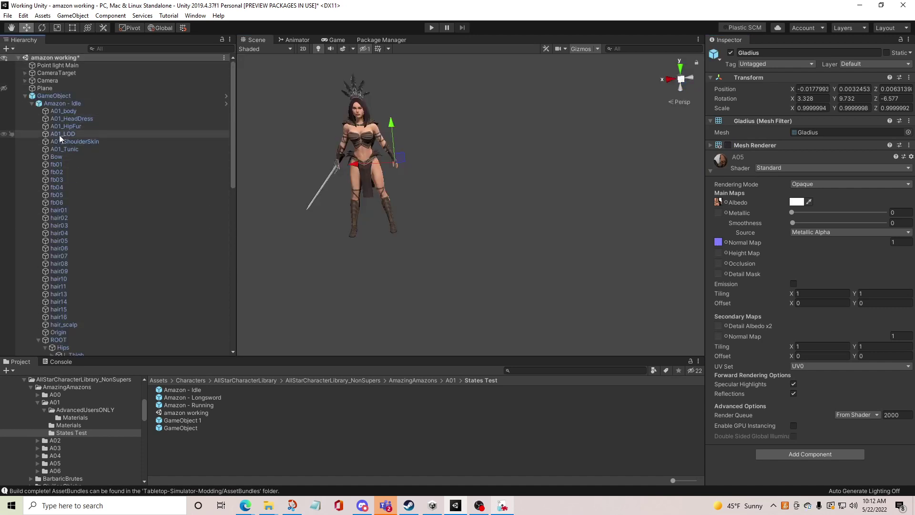
- Set the Mesh Renderer of the Gladius under L Weapon in Amazon - Idle to disabled
{"action": "scroll", "coordinate": [76, 302], "scroll_direction": "down", "scroll_amount": 8}
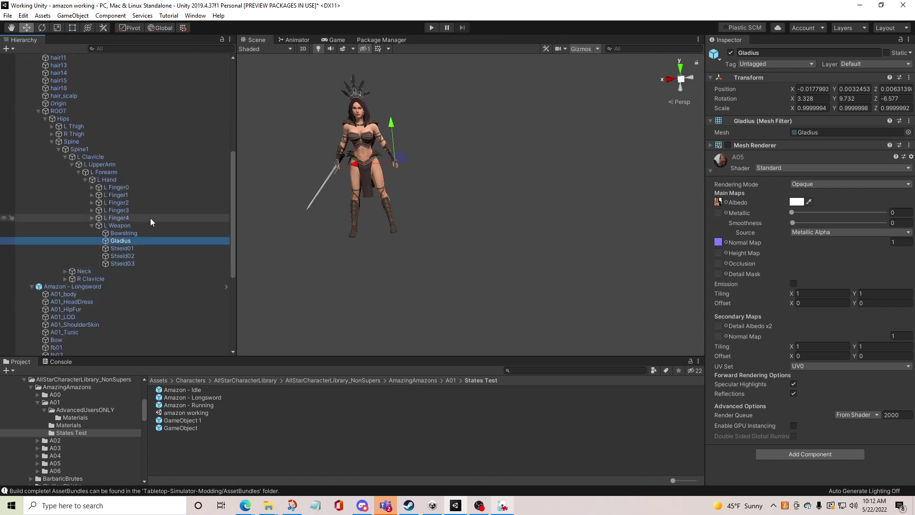
{"action": "left_click", "coordinate": [728, 145]}
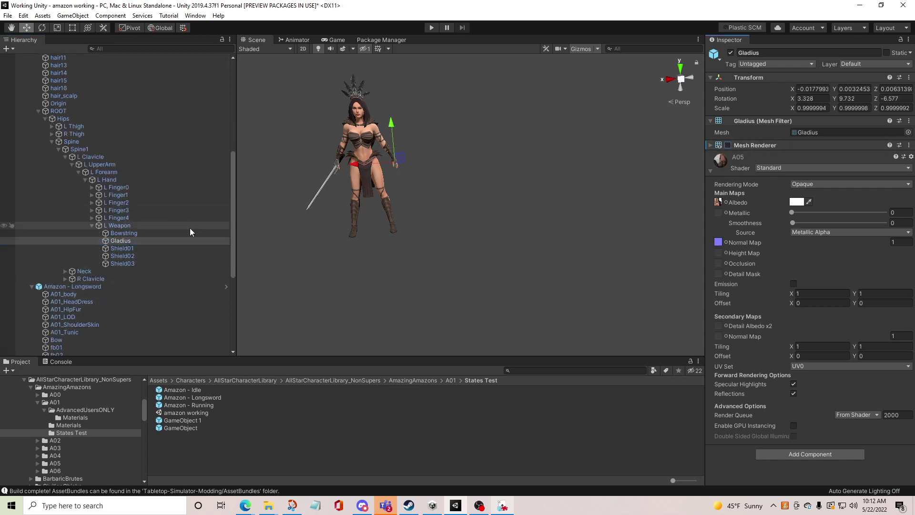
- Expand the Amazon - Longsword skeleton from ROOT through Hips, Spine and Spine1 to L Clavicle
{"action": "scroll", "coordinate": [117, 275], "scroll_direction": "down", "scroll_amount": 8}
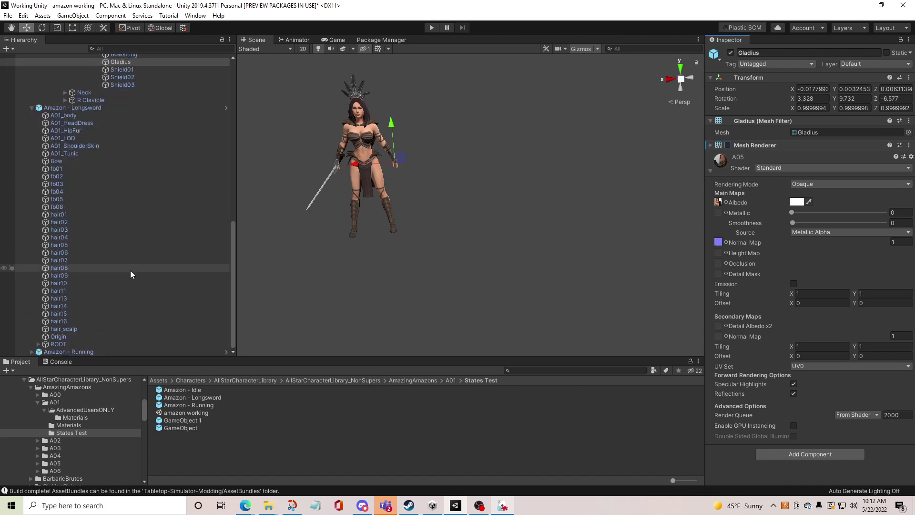
{"action": "left_click", "coordinate": [38, 344]}
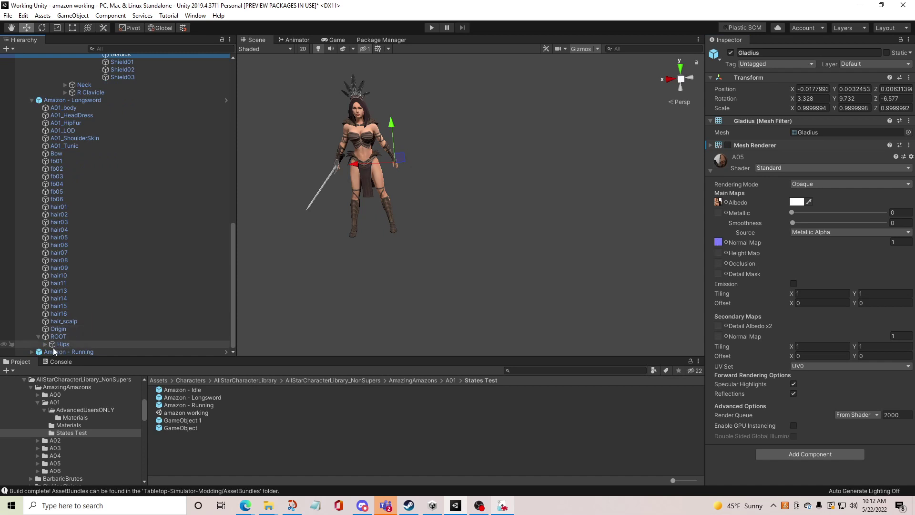
{"action": "left_click", "coordinate": [65, 343]}
{"action": "scroll", "coordinate": [72, 343], "scroll_direction": "down", "scroll_amount": 1}
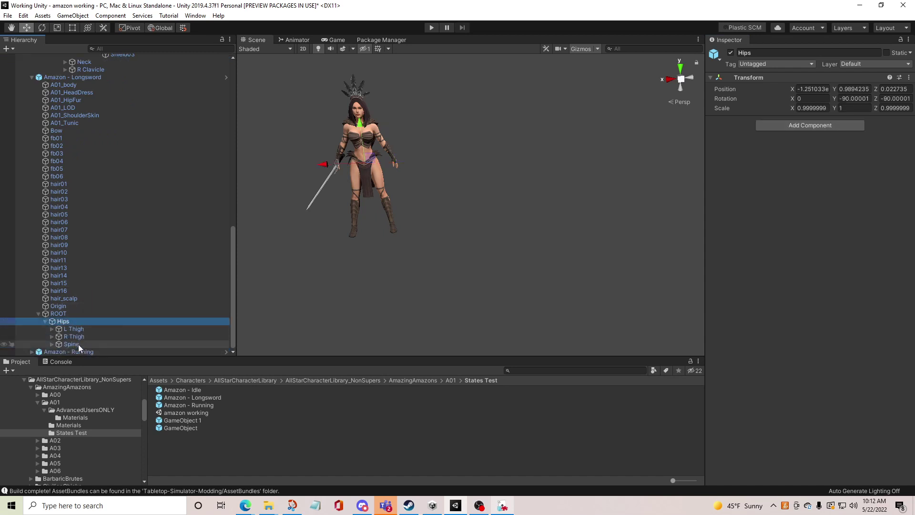
{"action": "left_click", "coordinate": [79, 343]}
{"action": "scroll", "coordinate": [98, 333], "scroll_direction": "down", "scroll_amount": 1}
{"action": "left_click", "coordinate": [95, 342]}
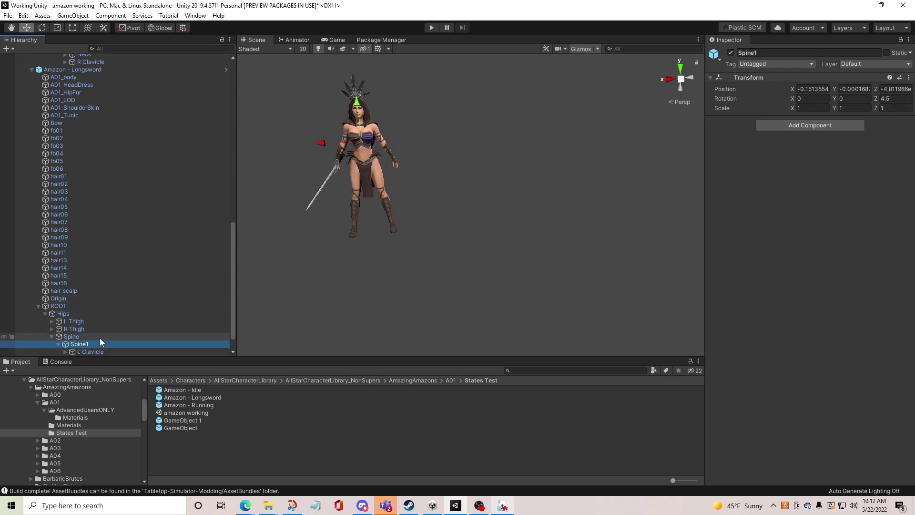
{"action": "key", "text": "Right"}
{"action": "scroll", "coordinate": [100, 328], "scroll_direction": "down", "scroll_amount": 1}
{"action": "left_click", "coordinate": [98, 328]}
{"action": "key", "text": "Right"}
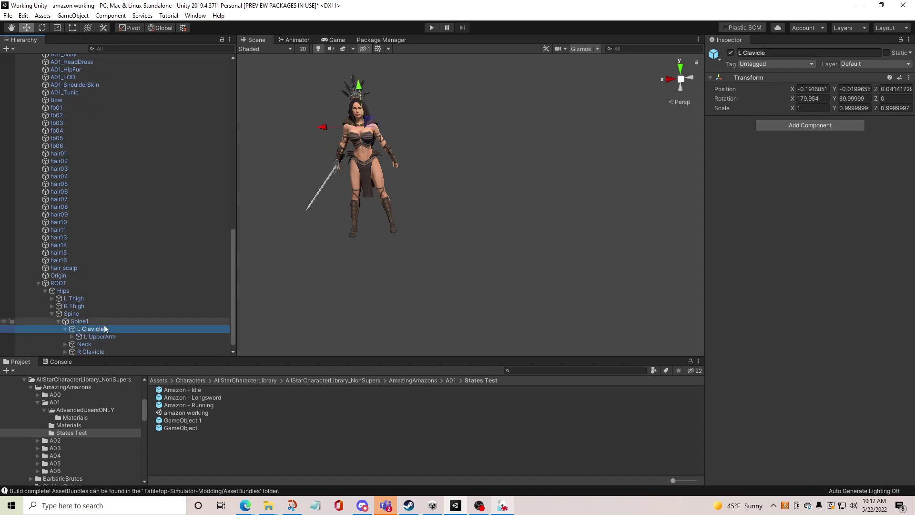
- Expand Amazon - Longsword's left arm down to L Weapon and inspect the Gladius's Mesh Renderer
{"action": "left_click", "coordinate": [112, 336]}
{"action": "key", "text": "Right"}
{"action": "left_click", "coordinate": [119, 343]}
{"action": "key", "text": "Right"}
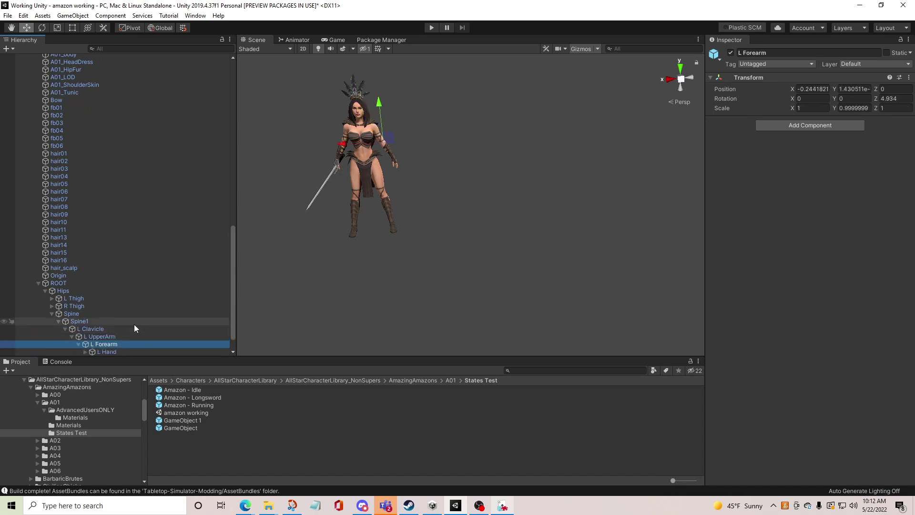
{"action": "scroll", "coordinate": [134, 324], "scroll_direction": "down", "scroll_amount": 1}
{"action": "left_click", "coordinate": [112, 331]}
{"action": "key", "text": "Right"}
{"action": "scroll", "coordinate": [127, 327], "scroll_direction": "down", "scroll_amount": 2}
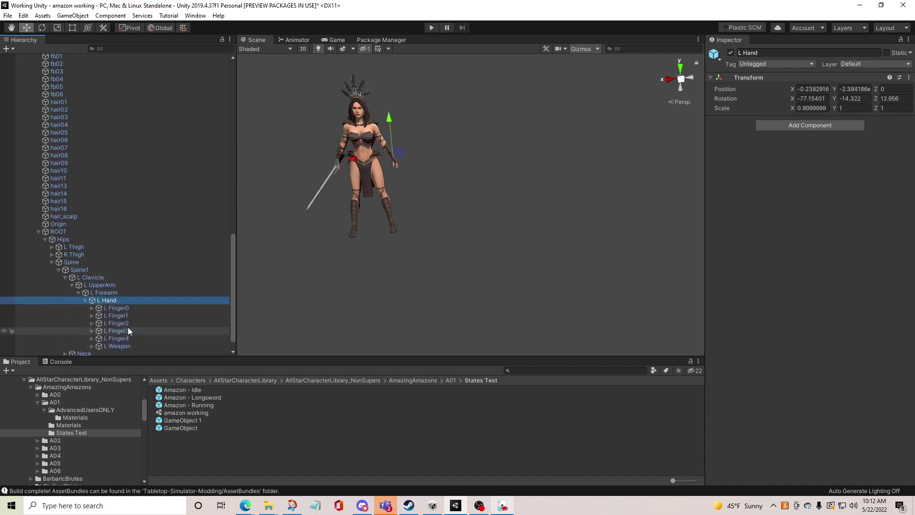
{"action": "left_click", "coordinate": [130, 328]}
{"action": "key", "text": "Right"}
{"action": "scroll", "coordinate": [134, 324], "scroll_direction": "down", "scroll_amount": 2}
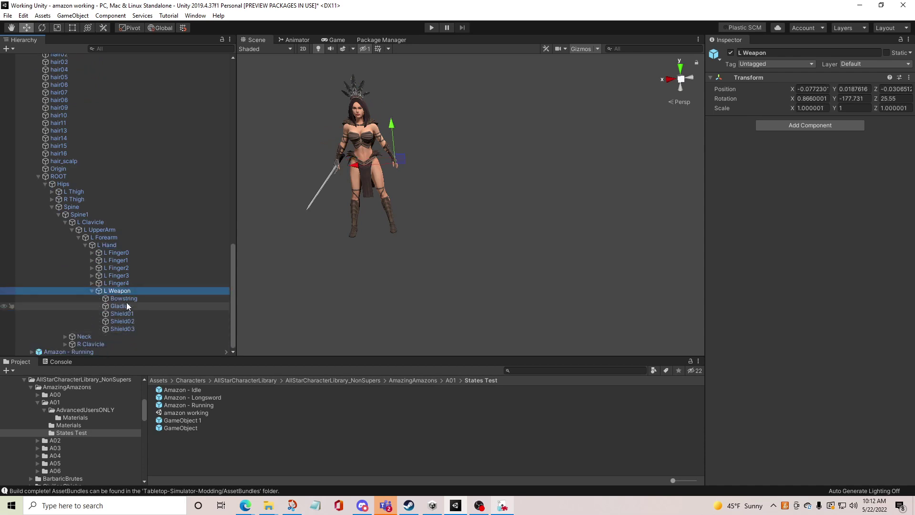
{"action": "left_click", "coordinate": [128, 306]}
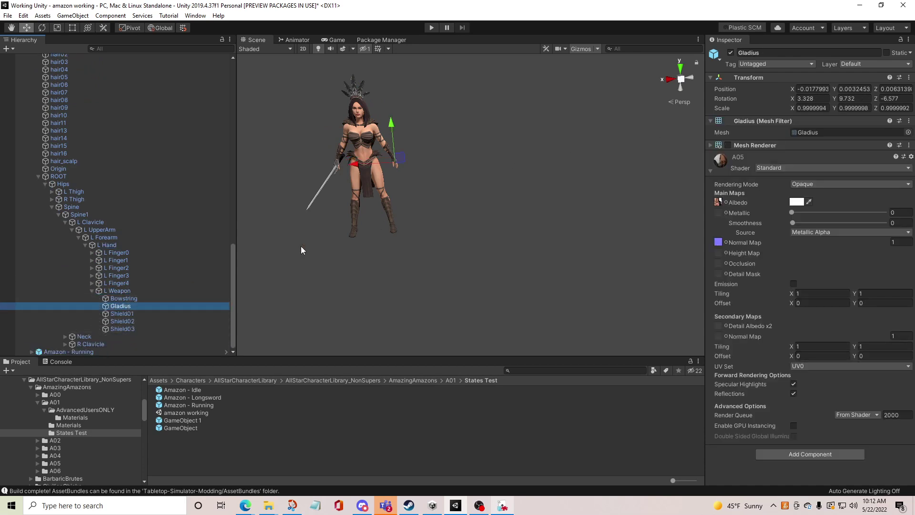
- Expand Amazon - Running and its skeleton from ROOT through Hips, Spine and Spine1 to L Clavicle
{"action": "left_click", "coordinate": [136, 352]}
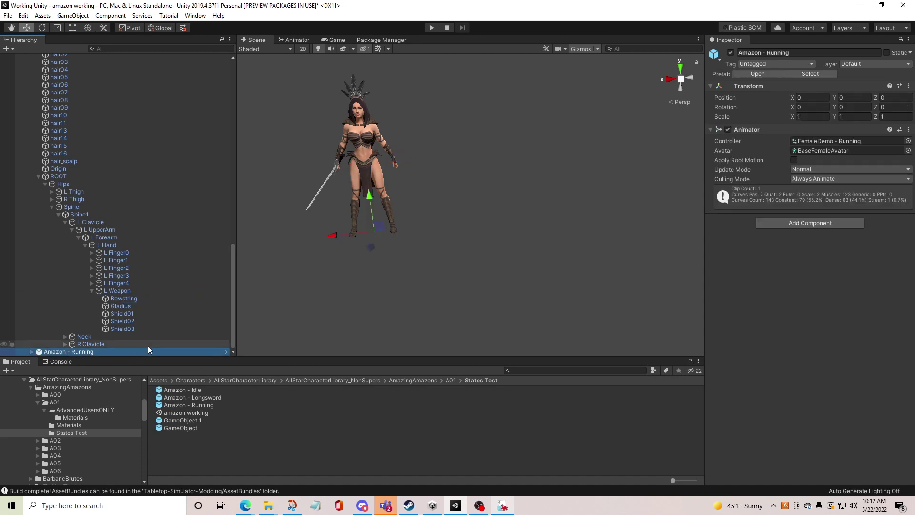
{"action": "key", "text": "Right"}
{"action": "scroll", "coordinate": [133, 322], "scroll_direction": "down", "scroll_amount": 10}
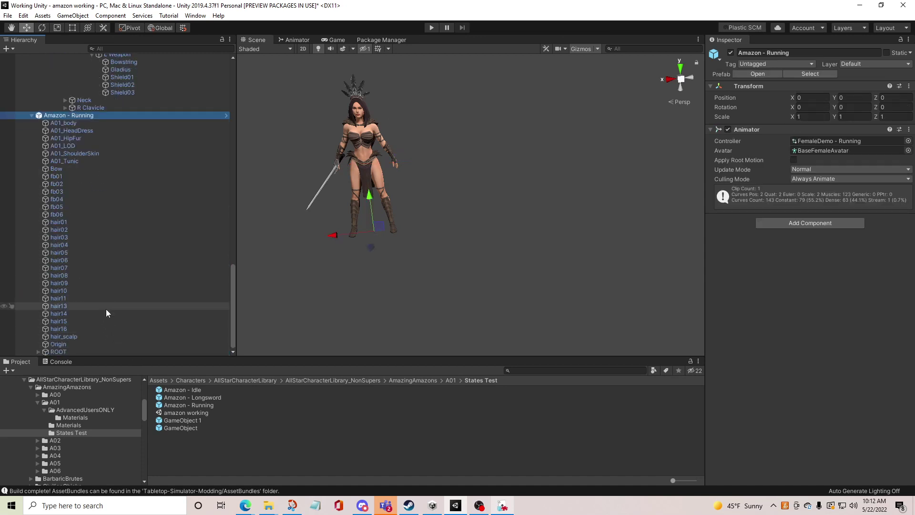
{"action": "left_click", "coordinate": [77, 352]}
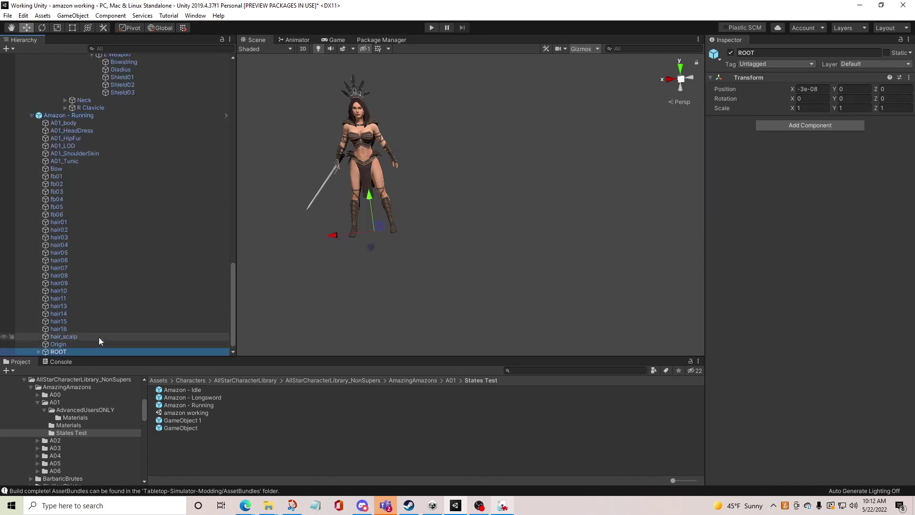
{"action": "key", "text": "Right"}
{"action": "left_click", "coordinate": [88, 350]}
{"action": "key", "text": "Right"}
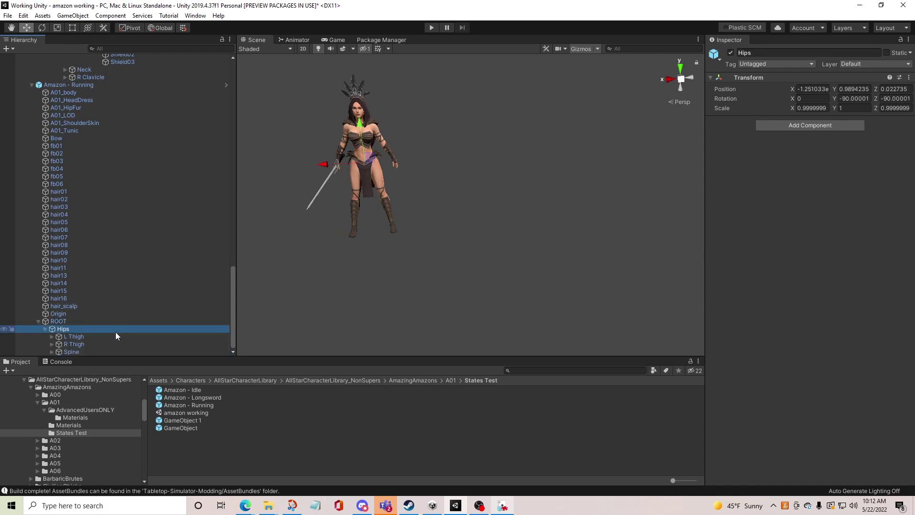
{"action": "left_click", "coordinate": [75, 351]}
{"action": "key", "text": "Right"}
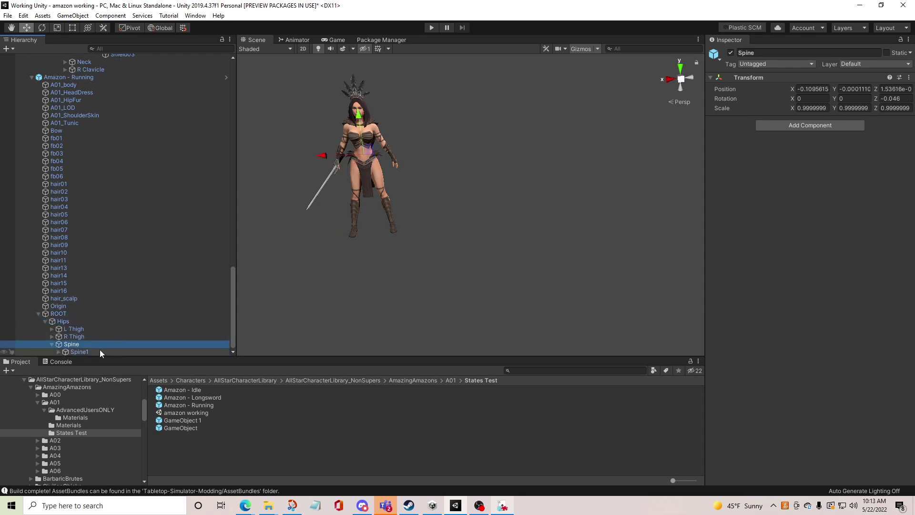
{"action": "left_click", "coordinate": [99, 349]}
{"action": "key", "text": "Right"}
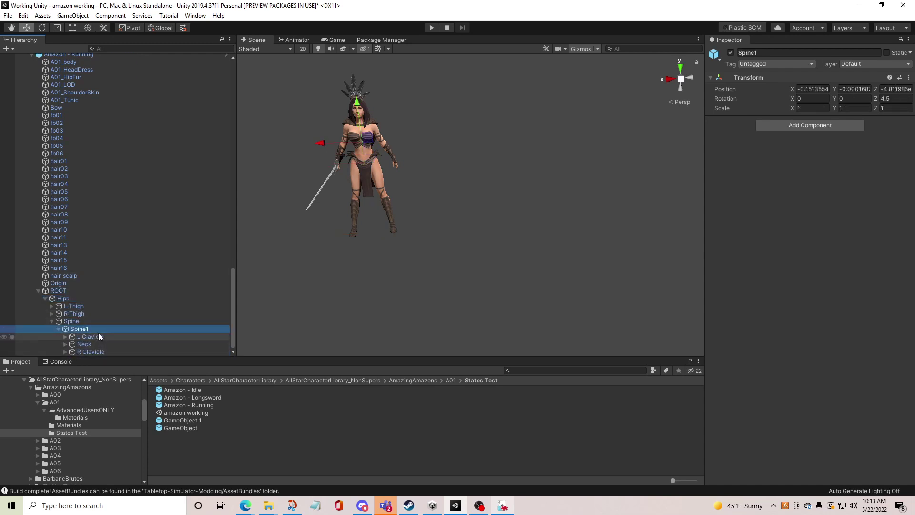
{"action": "left_click", "coordinate": [98, 335]}
{"action": "key", "text": "Right"}
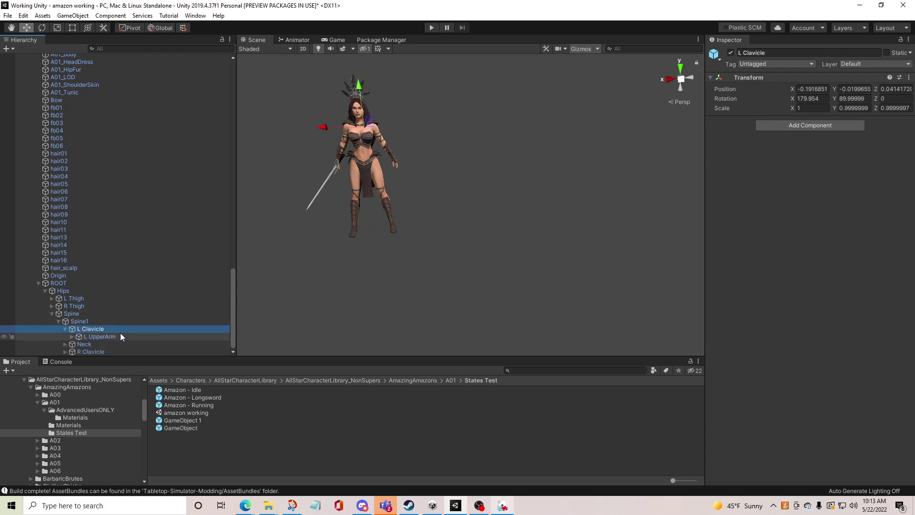
- Expand Amazon - Running's left arm down to L Weapon and inspect the Gladius's Mesh Renderer
{"action": "left_click", "coordinate": [122, 336]}
{"action": "key", "text": "Right"}
{"action": "key", "text": "Right"}
{"action": "key", "text": "Right"}
{"action": "key", "text": "Right"}
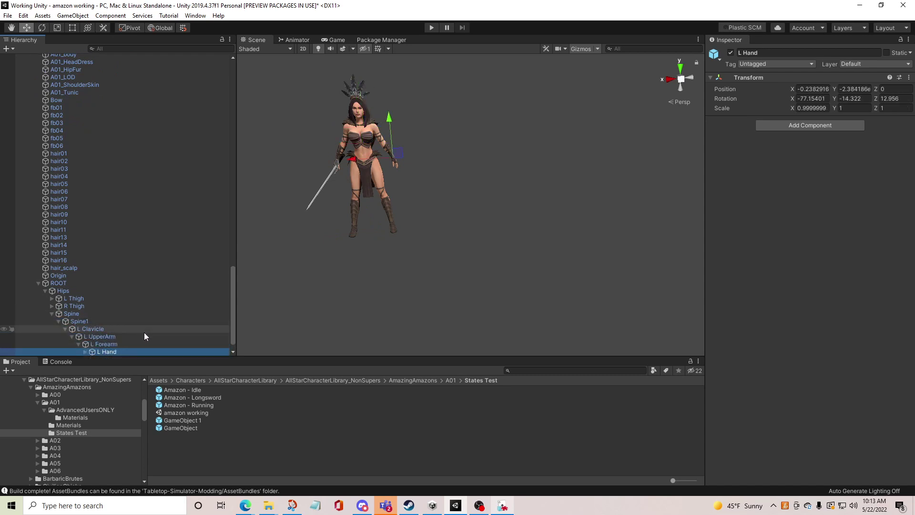
{"action": "key", "text": "Right"}
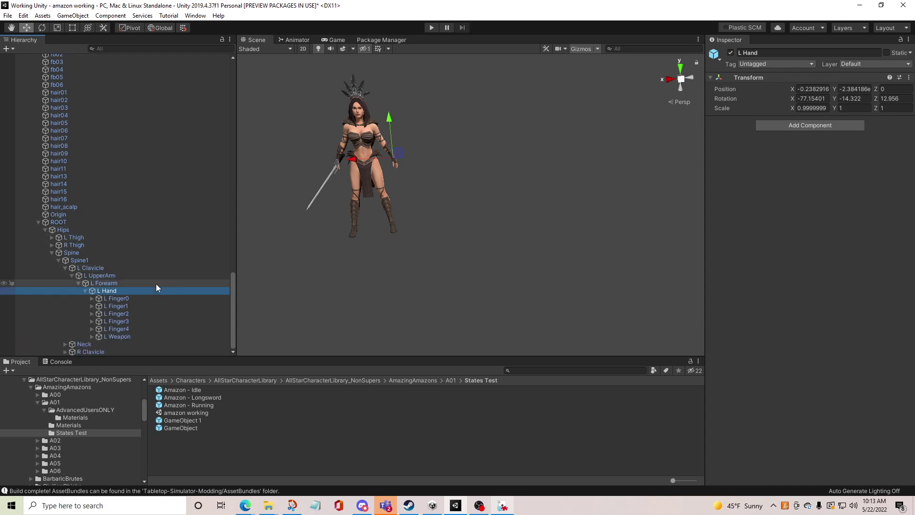
{"action": "left_click", "coordinate": [151, 336]}
{"action": "key", "text": "Right"}
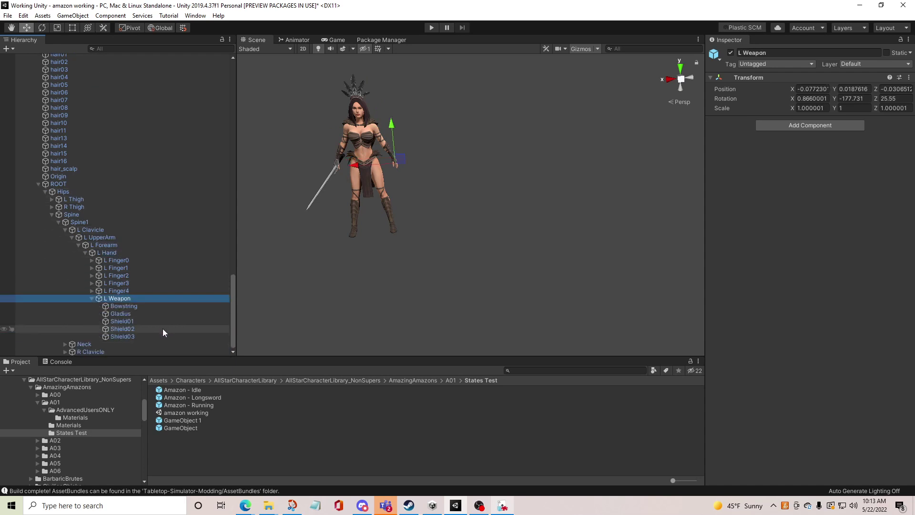
{"action": "left_click", "coordinate": [134, 315]}
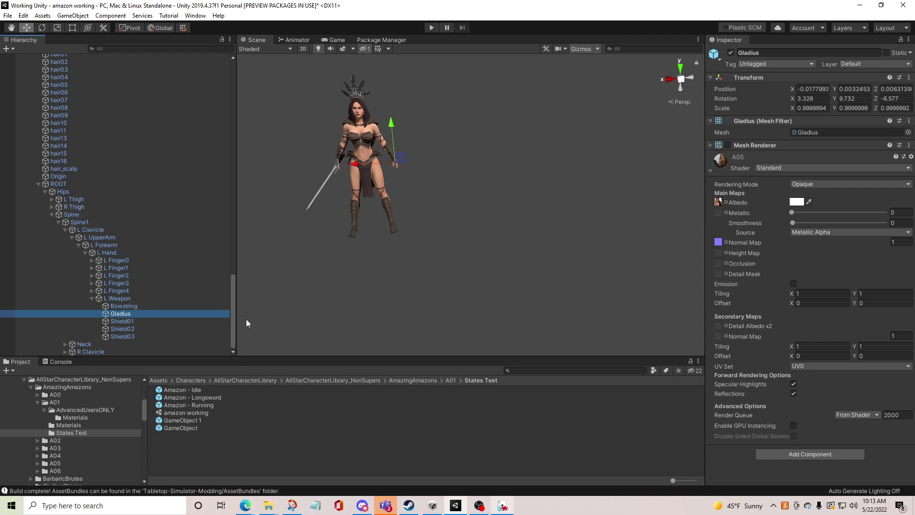
- Open the Amazon - Idle animator controller and inspect the UNCombatIdle state and its source animation clip
{"action": "left_click_drag", "start_coordinate": [233, 317], "coordinate": [228, 51]}
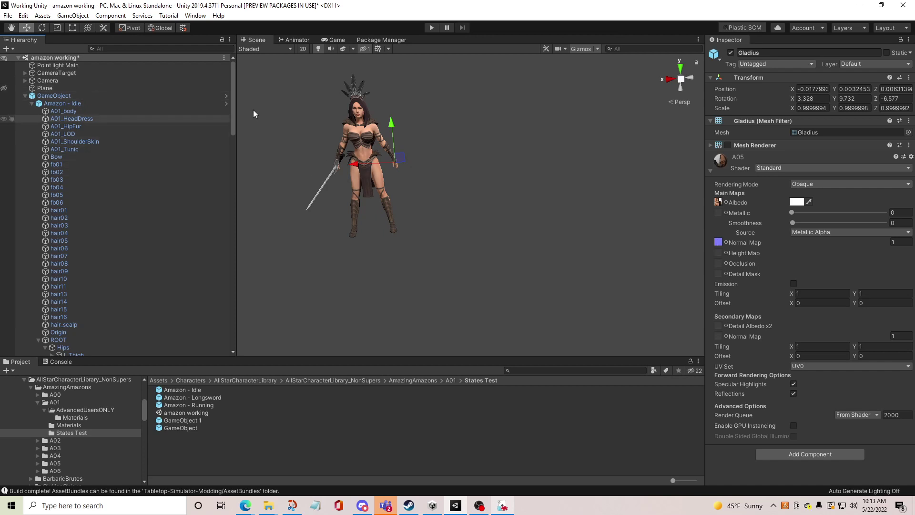
{"action": "scroll", "coordinate": [127, 240], "scroll_direction": "down", "scroll_amount": 5}
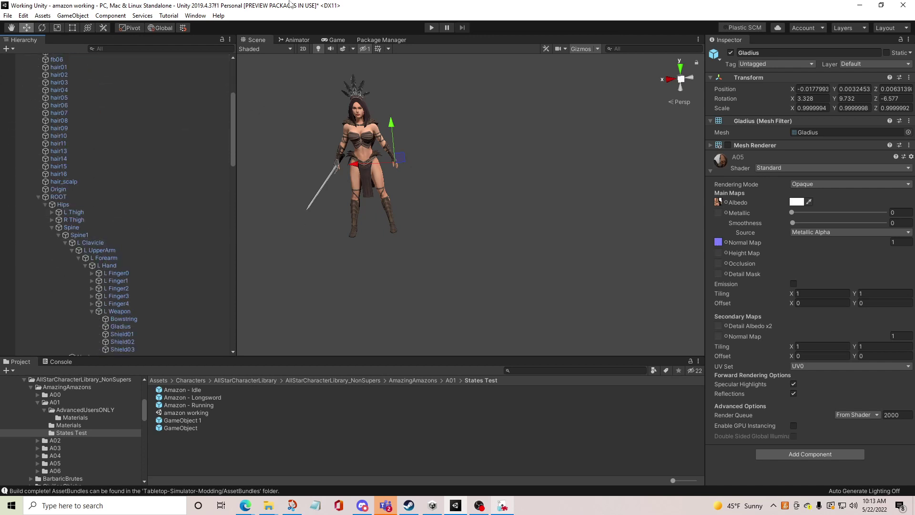
{"action": "scroll", "coordinate": [116, 204], "scroll_direction": "up", "scroll_amount": 5}
{"action": "left_click", "coordinate": [90, 104]}
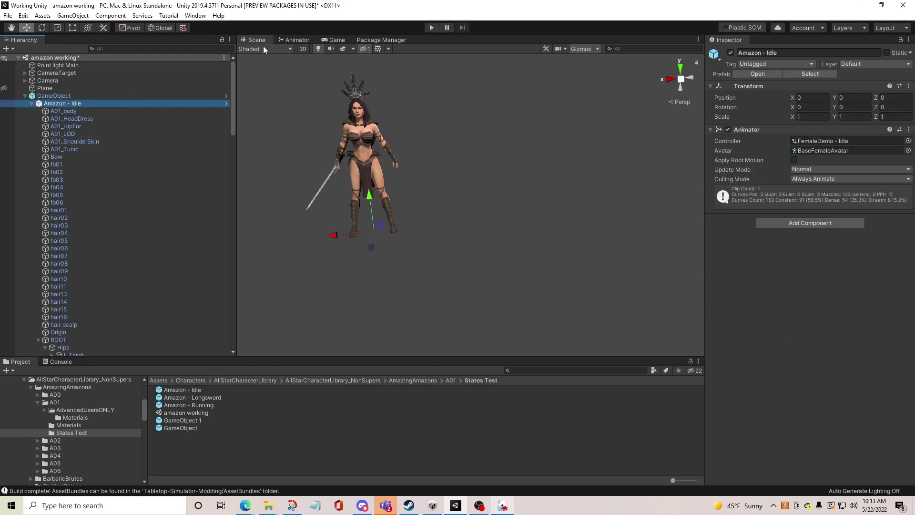
{"action": "left_click", "coordinate": [300, 40]}
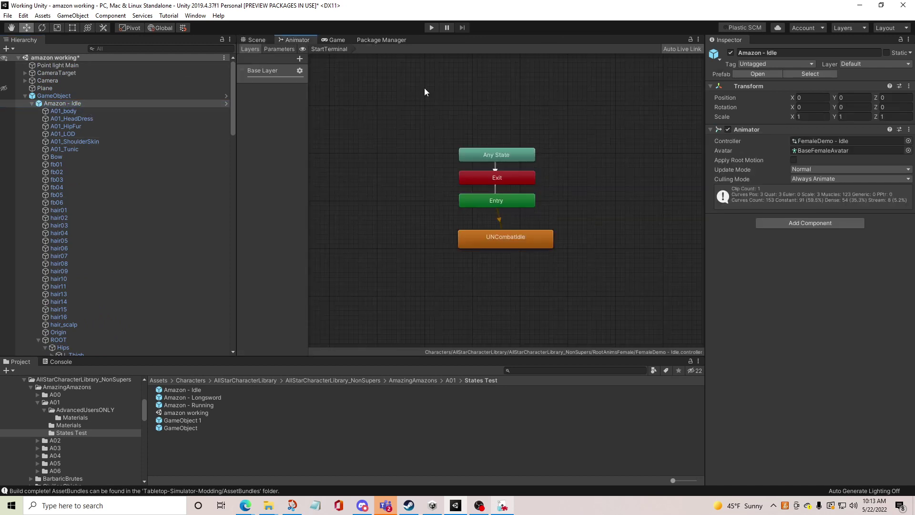
{"action": "left_click", "coordinate": [514, 244]}
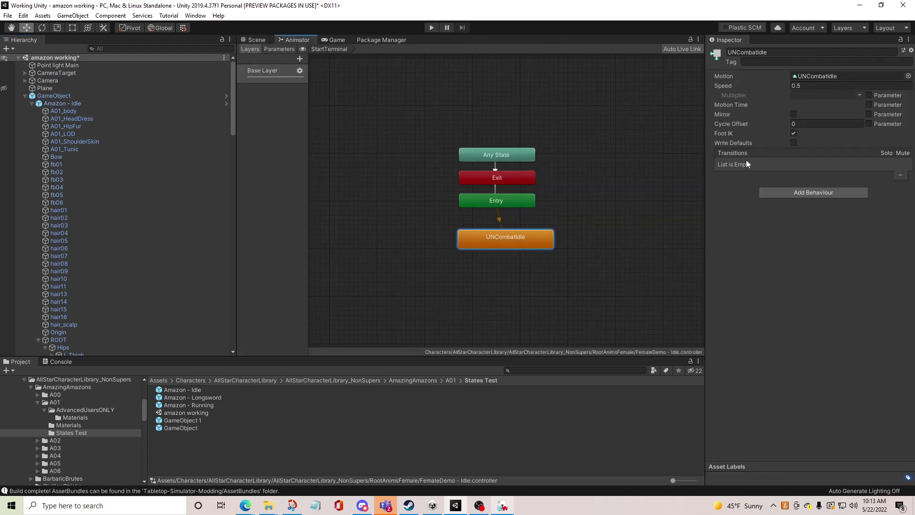
{"action": "double_click", "coordinate": [493, 245]}
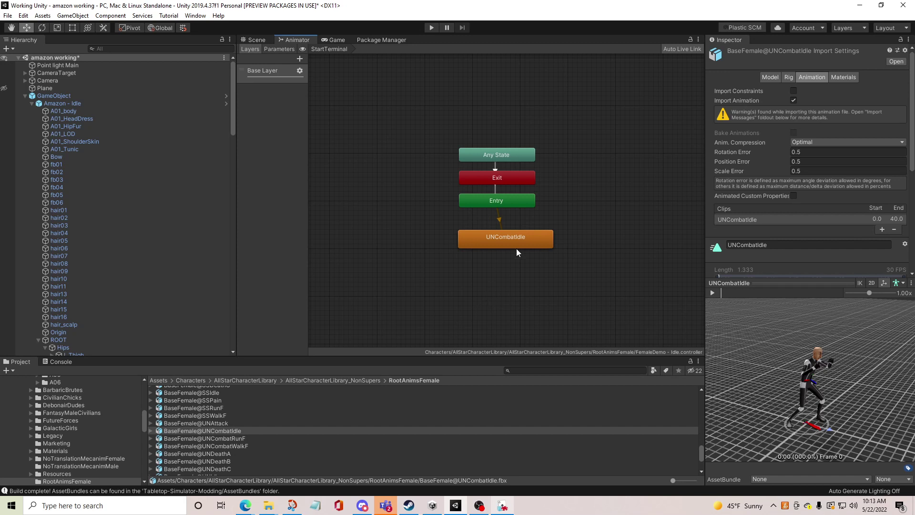
{"action": "left_click", "coordinate": [526, 240]}
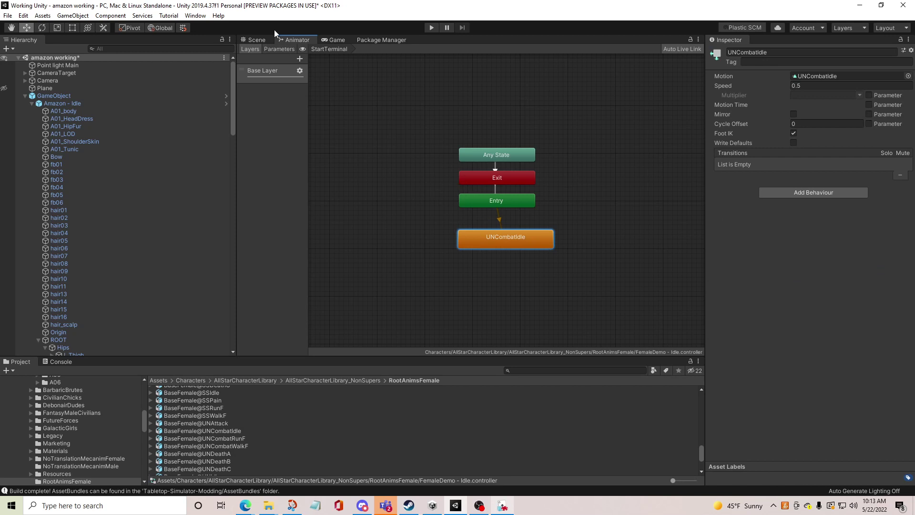
- Run the scene in Play mode, watch the figures' animations in the Scene view, and stop playback
{"action": "left_click", "coordinate": [253, 40]}
{"action": "left_click", "coordinate": [433, 27]}
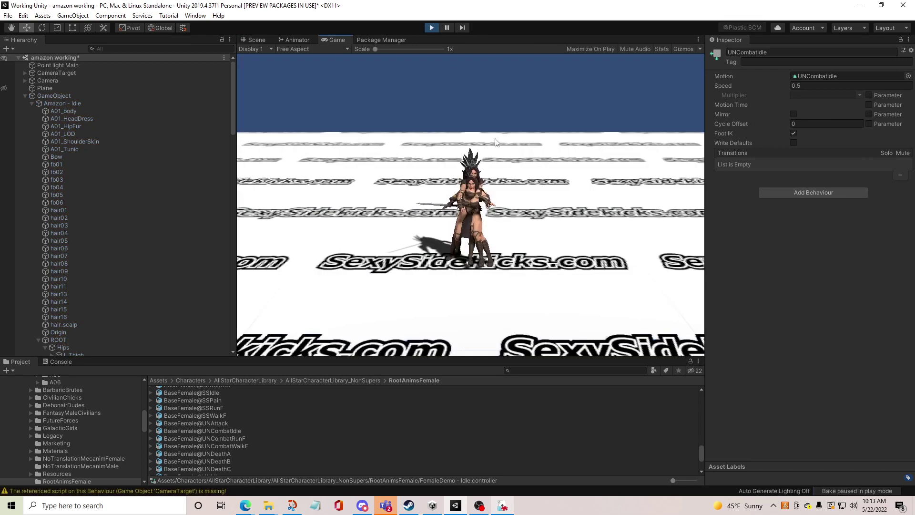
{"action": "left_click", "coordinate": [256, 39]}
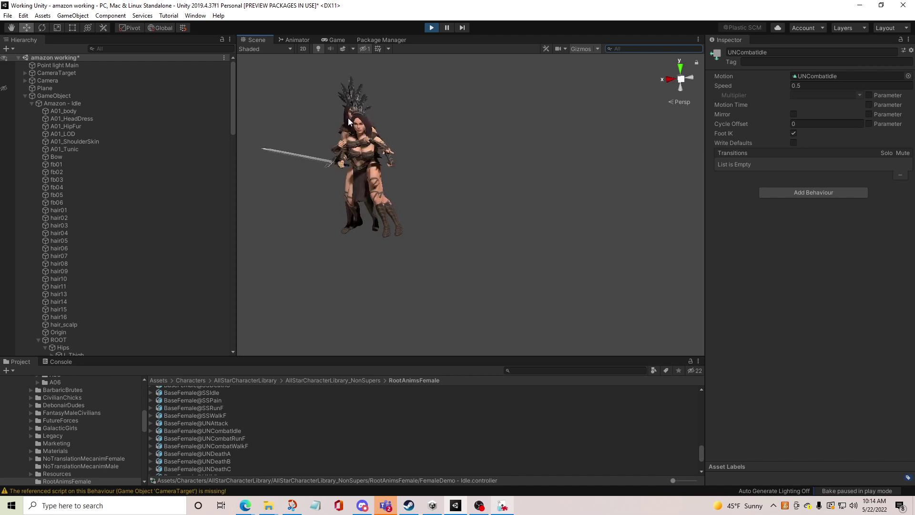
{"action": "left_click", "coordinate": [432, 27]}
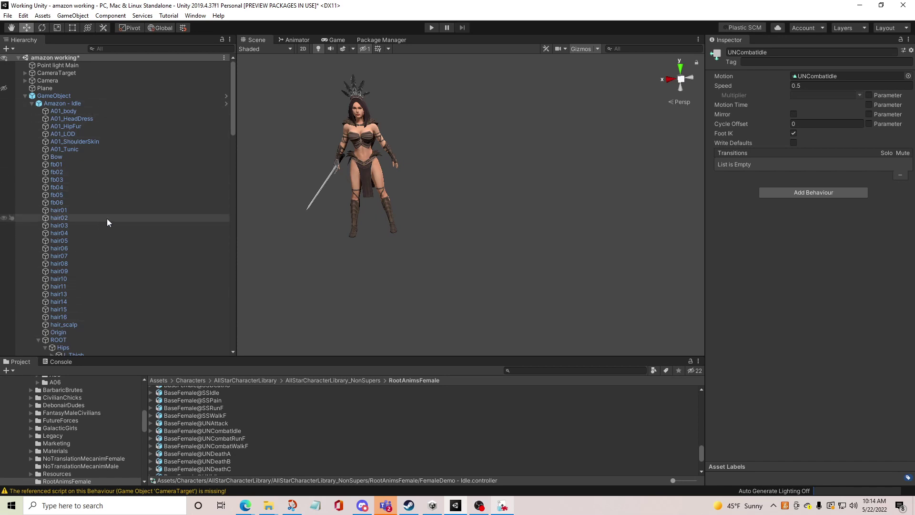
- Open the Amazon - Idle prefab, delete the Gladius under L Weapon, and return to the scene
{"action": "scroll", "coordinate": [131, 242], "scroll_direction": "down", "scroll_amount": 8}
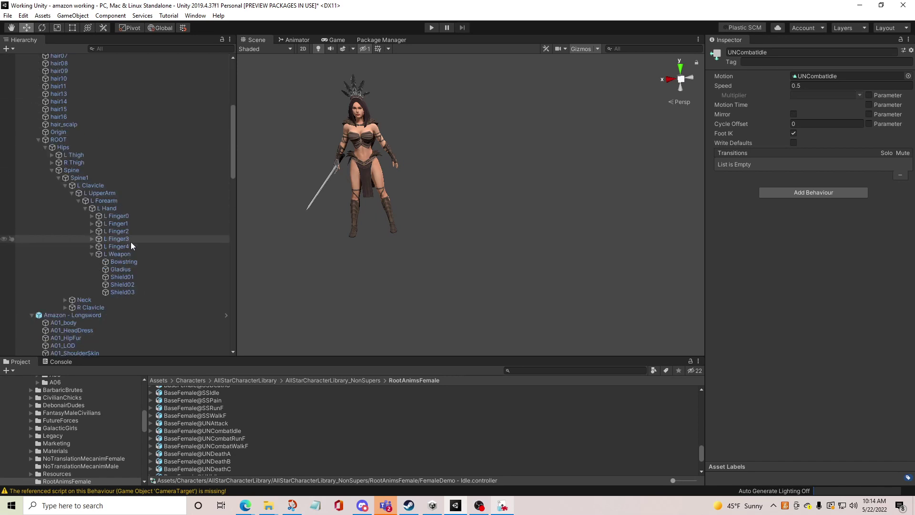
{"action": "left_click", "coordinate": [125, 269]}
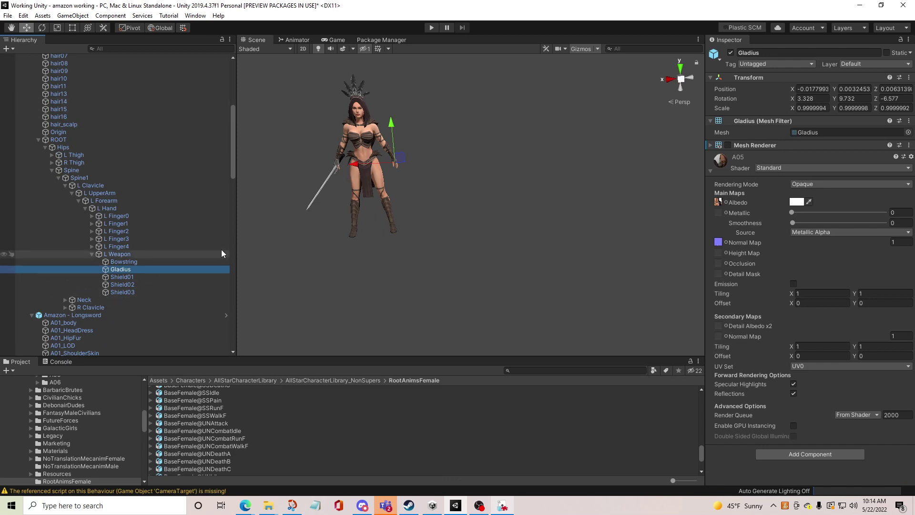
{"action": "key", "text": "Delete"}
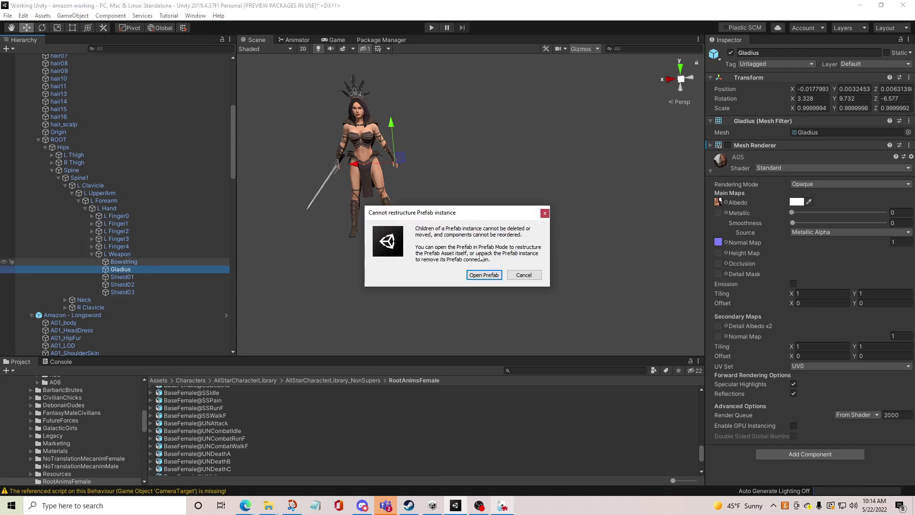
{"action": "left_click", "coordinate": [484, 276]}
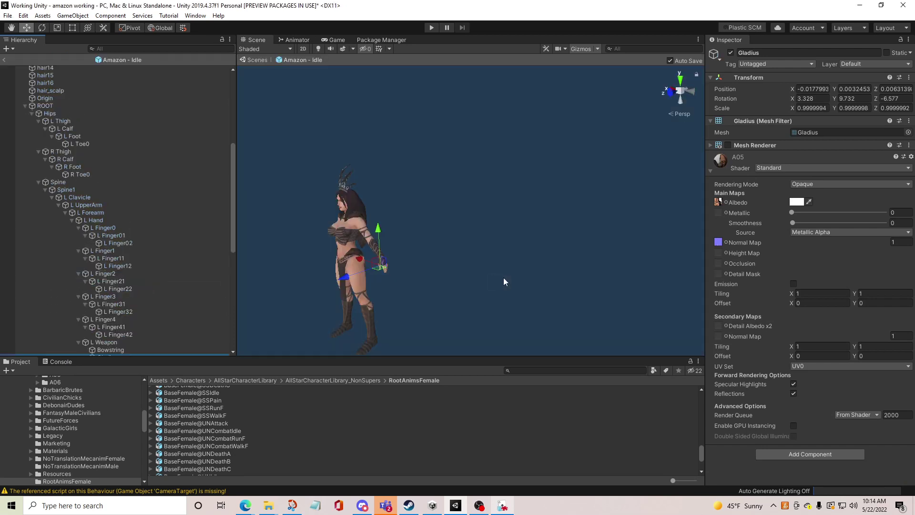
{"action": "scroll", "coordinate": [148, 301], "scroll_direction": "down", "scroll_amount": 5}
{"action": "left_click", "coordinate": [116, 278]}
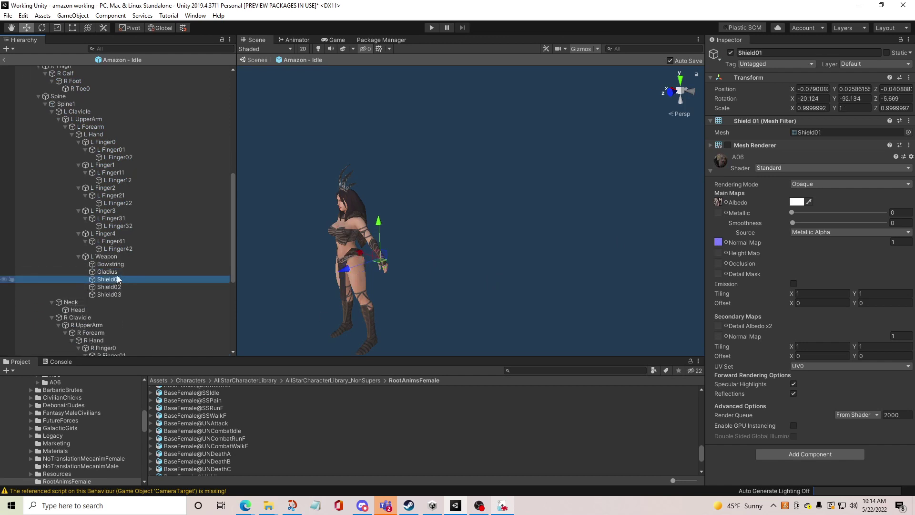
{"action": "left_click", "coordinate": [114, 272]}
{"action": "key", "text": "Delete"}
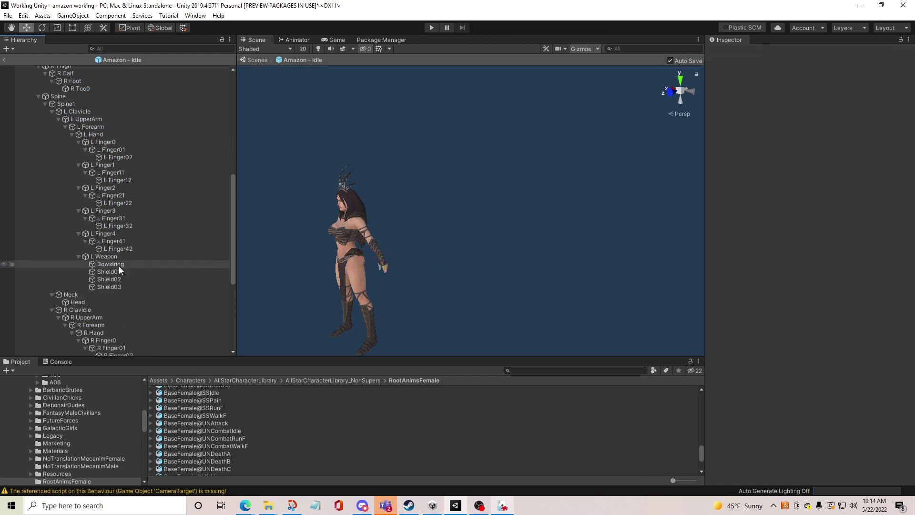
{"action": "scroll", "coordinate": [117, 324], "scroll_direction": "down", "scroll_amount": 6}
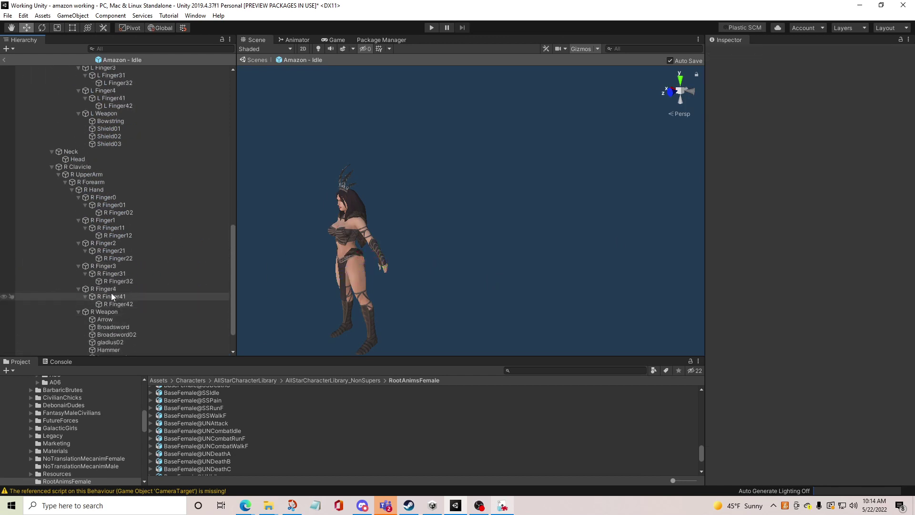
{"action": "left_click", "coordinate": [5, 59]}
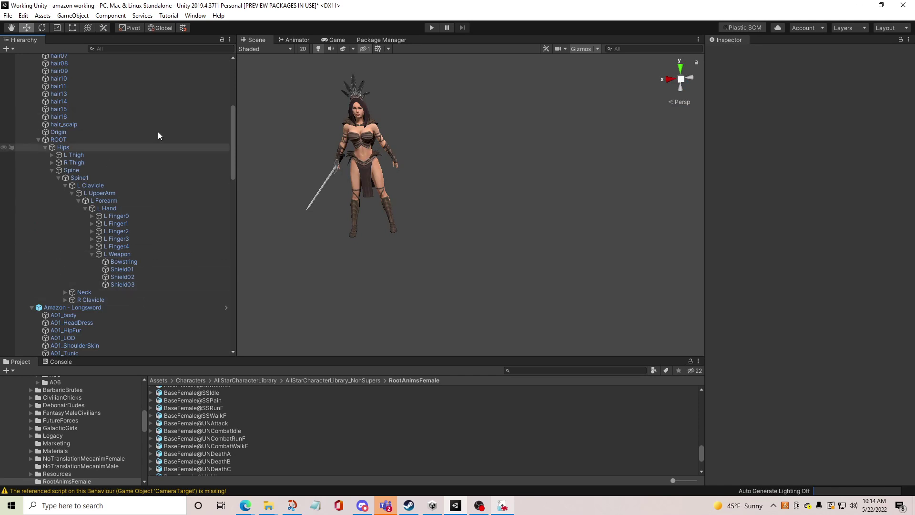
- Collapse the expanded Amazon state hierarchies and select the parent GameObject
{"action": "scroll", "coordinate": [114, 143], "scroll_direction": "up", "scroll_amount": 6}
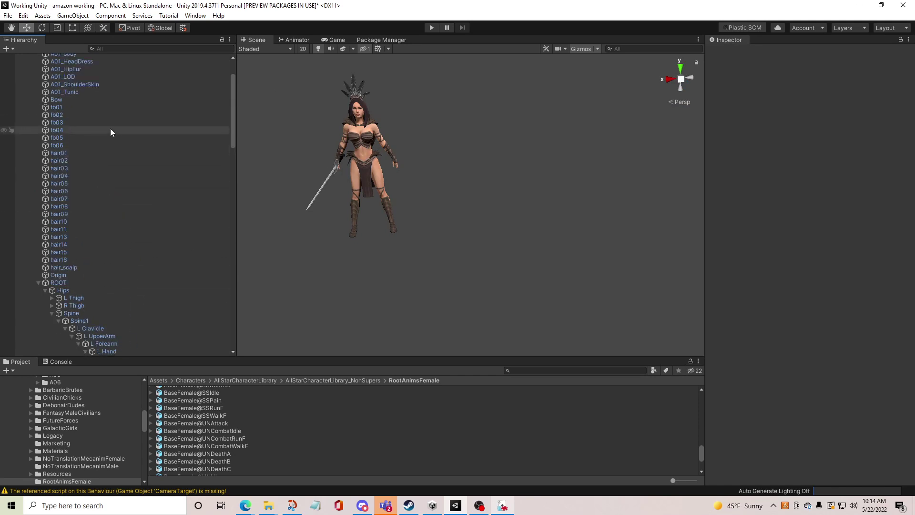
{"action": "scroll", "coordinate": [95, 140], "scroll_direction": "up", "scroll_amount": 3}
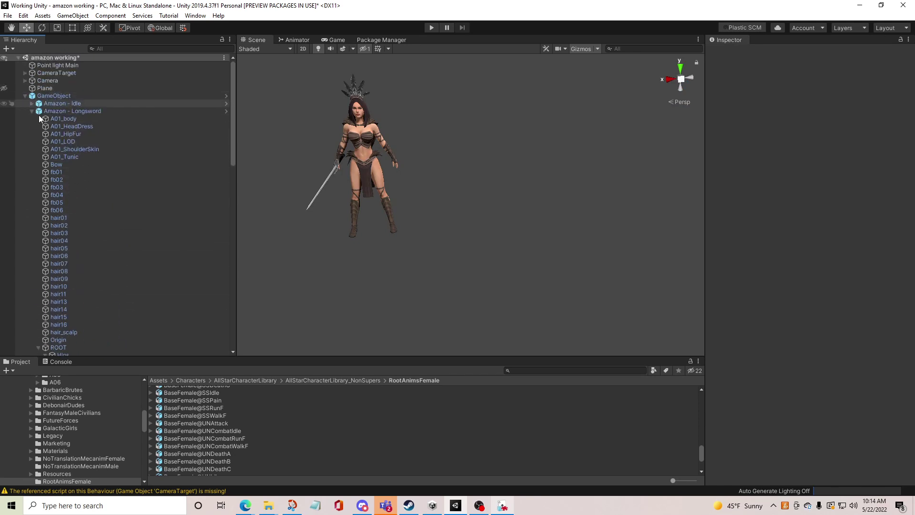
{"action": "left_click", "coordinate": [32, 111]}
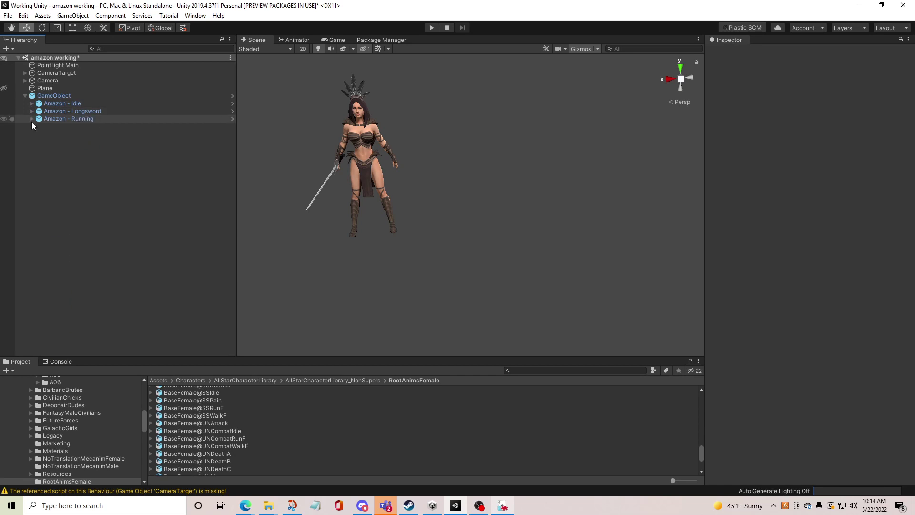
{"action": "left_click", "coordinate": [45, 96]}
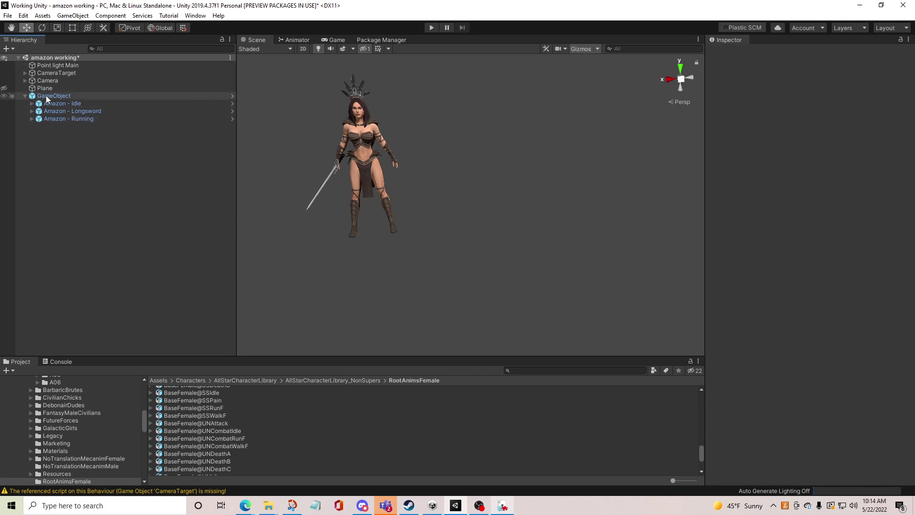
- Save the parent GameObject as a new original prefab in the AmazingAmazons > A01 > States Test folder
{"action": "left_click", "coordinate": [359, 381]}
{"action": "scroll", "coordinate": [193, 413], "scroll_direction": "up", "scroll_amount": 3}
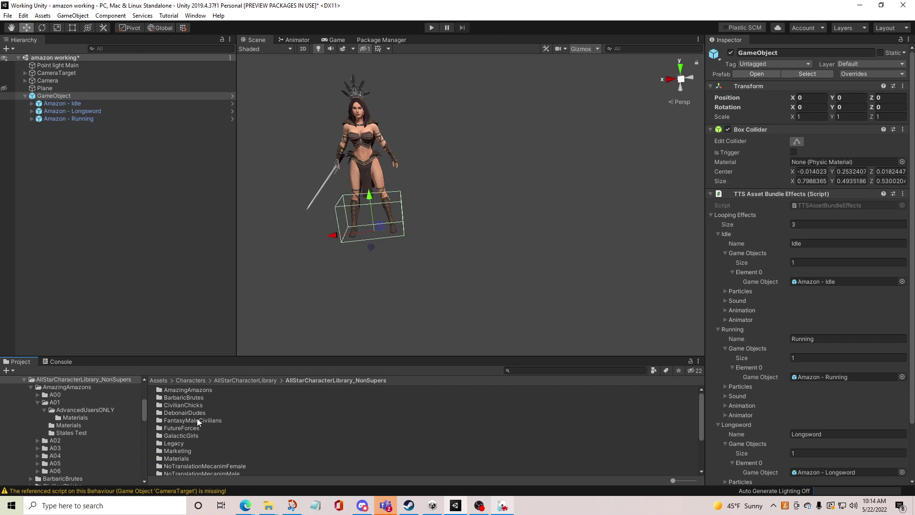
{"action": "double_click", "coordinate": [193, 391]}
{"action": "double_click", "coordinate": [174, 397]}
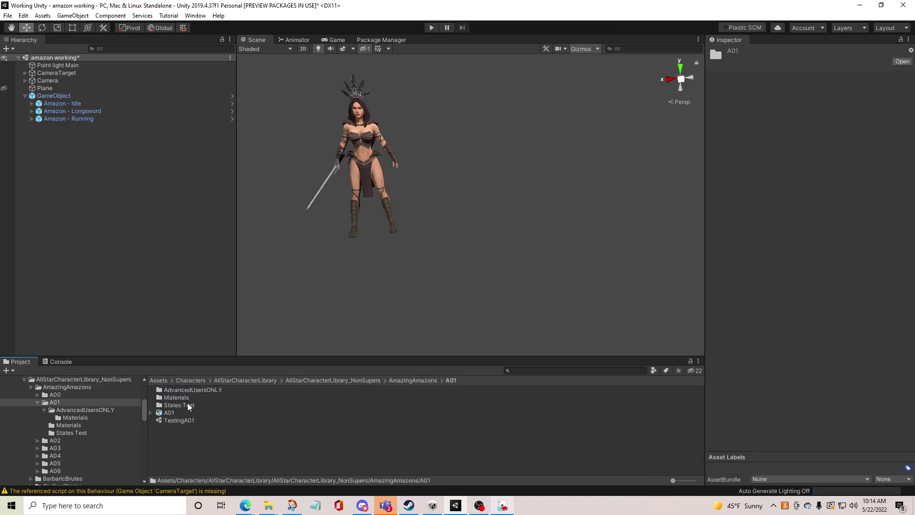
{"action": "double_click", "coordinate": [187, 405]}
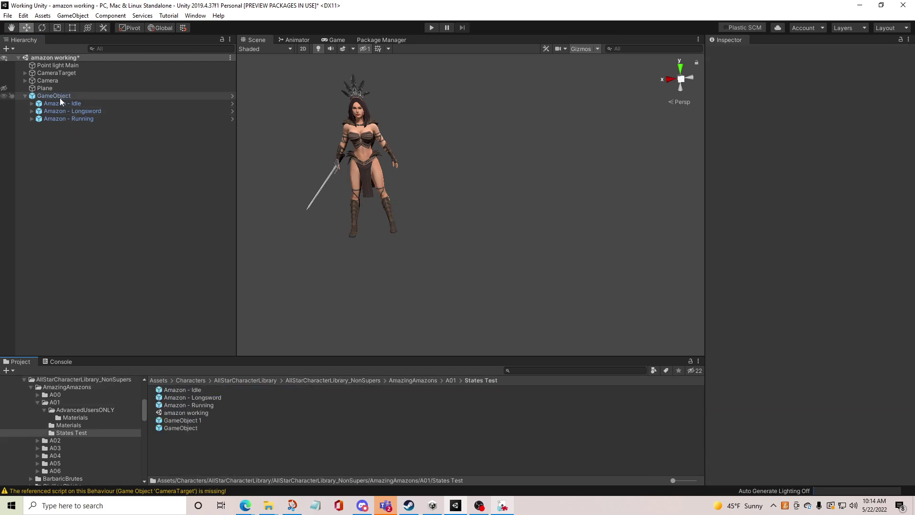
{"action": "left_click_drag", "start_coordinate": [59, 96], "coordinate": [222, 439]}
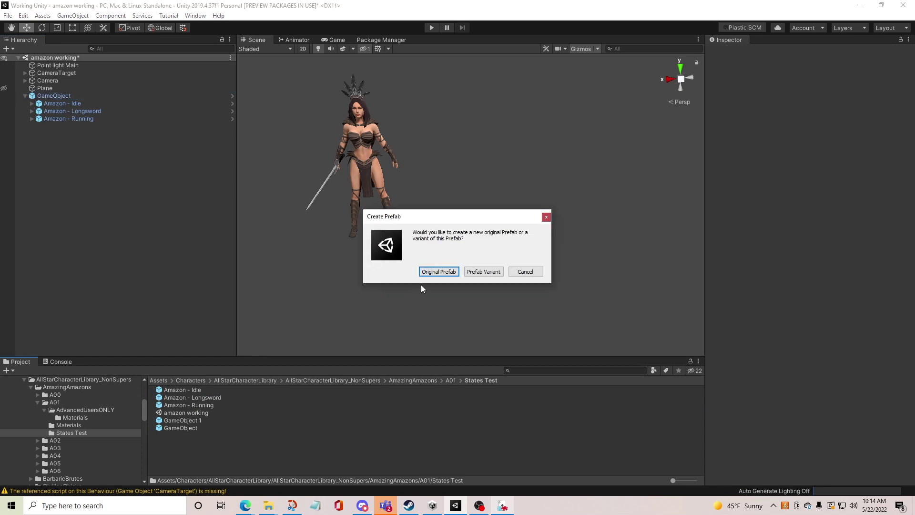
{"action": "left_click", "coordinate": [441, 272]}
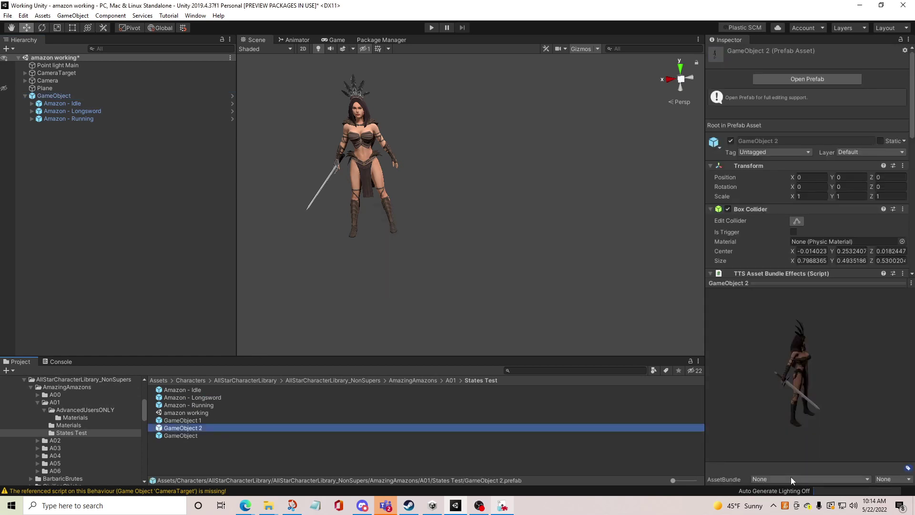
- Assign the GameObject 2 prefab to the amazon asset bundle and build the AssetBundles
{"action": "left_click", "coordinate": [790, 478]}
{"action": "left_click", "coordinate": [782, 433]}
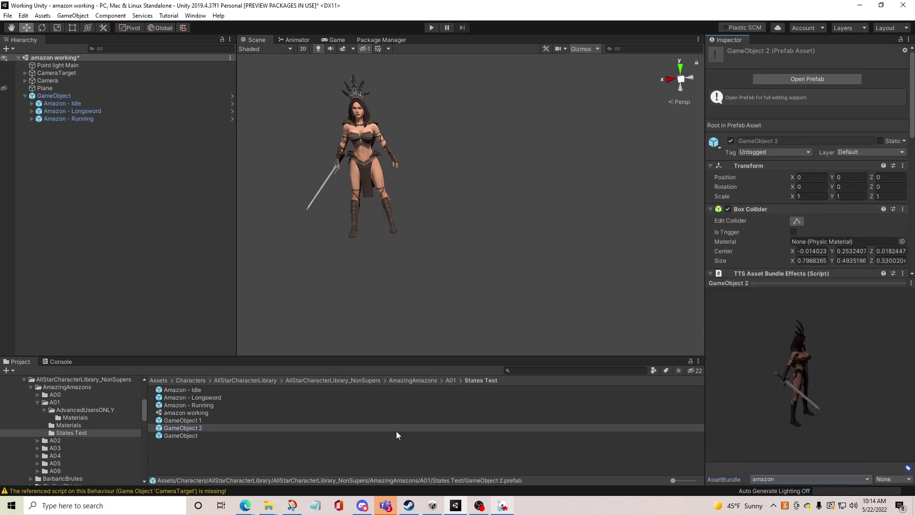
{"action": "right_click", "coordinate": [194, 451]}
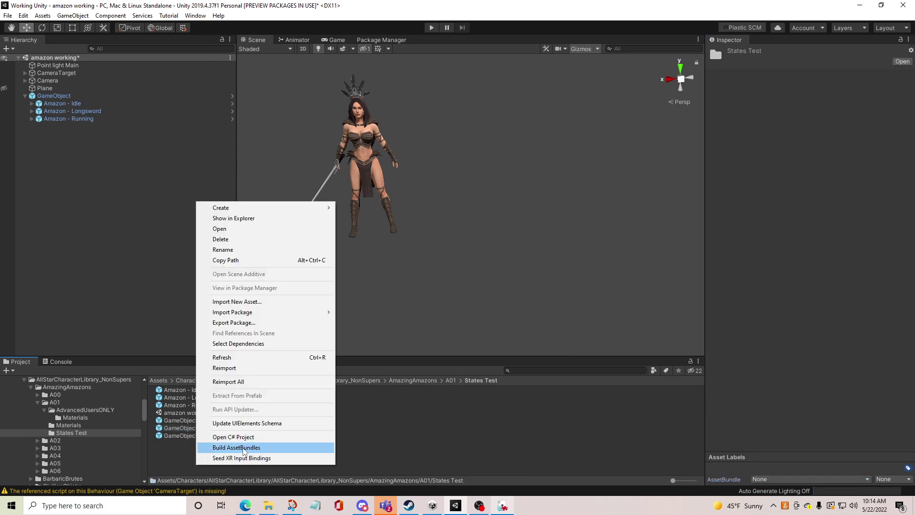
{"action": "left_click", "coordinate": [241, 447]}
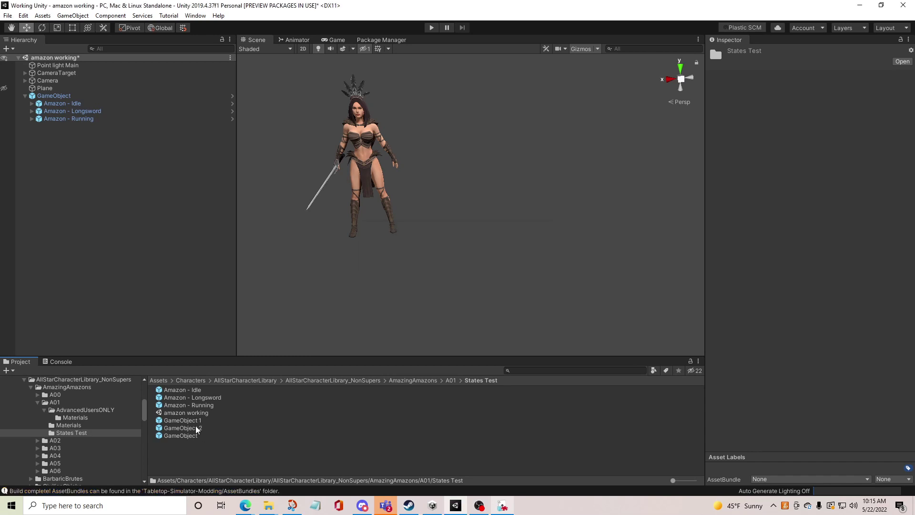
- Set the GameObject 1 prefab's AssetBundle assignment to None
{"action": "left_click", "coordinate": [198, 421]}
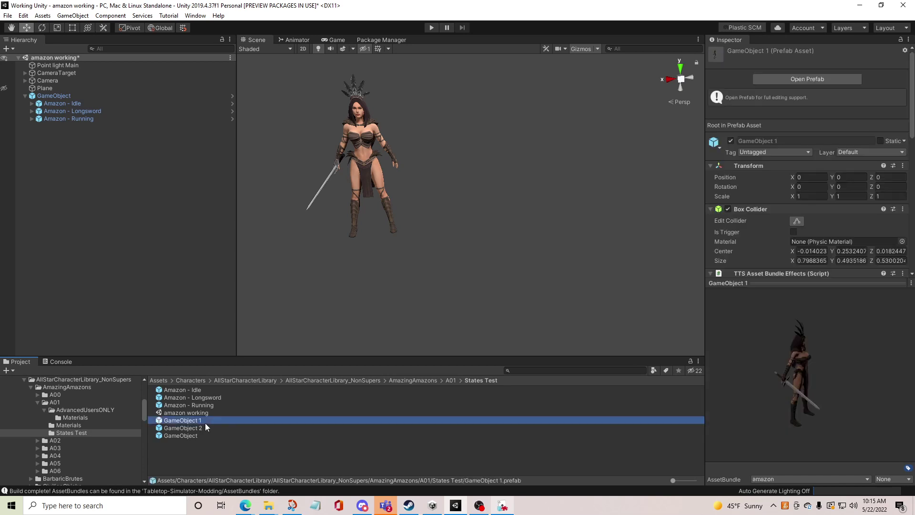
{"action": "left_click", "coordinate": [762, 479]}
{"action": "left_click", "coordinate": [767, 404]}
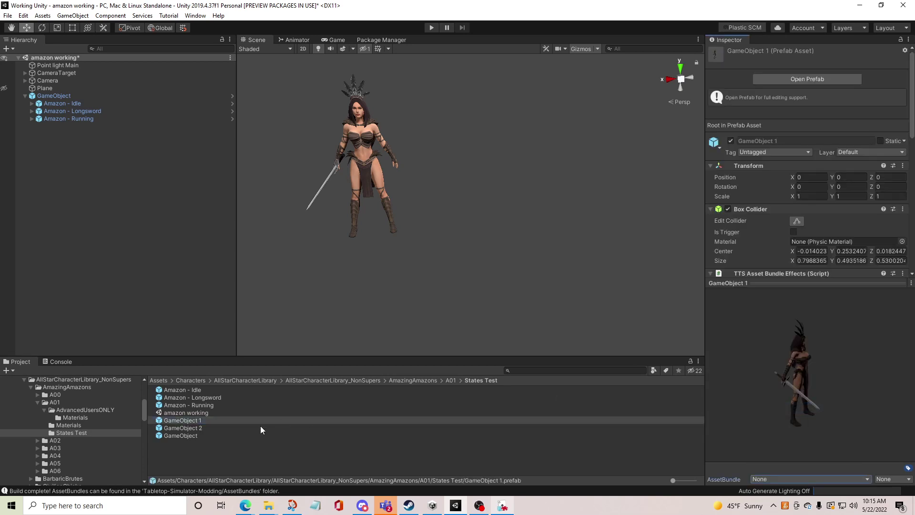
- Check the GameObject 2 prefab's bundle assignment and rebuild the AssetBundles
{"action": "left_click", "coordinate": [204, 427]}
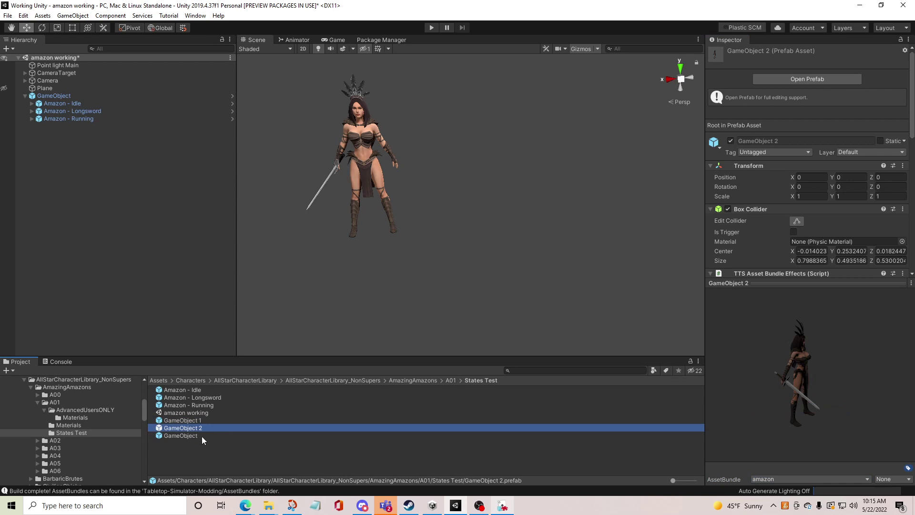
{"action": "left_click", "coordinate": [245, 450]}
{"action": "right_click", "coordinate": [247, 453]}
{"action": "left_click", "coordinate": [280, 438]}
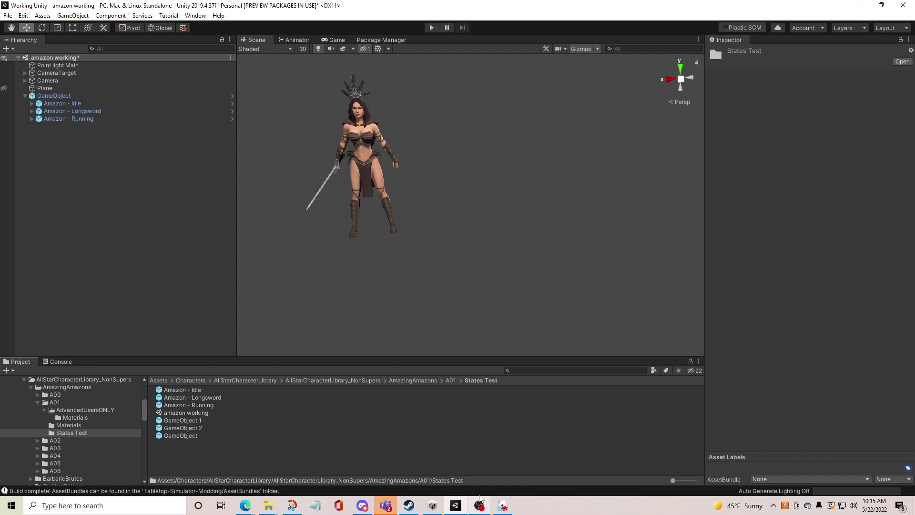
- Switch to Tabletop Simulator and place a custom AssetBundle object near the table's edge
{"action": "left_click", "coordinate": [499, 506]}
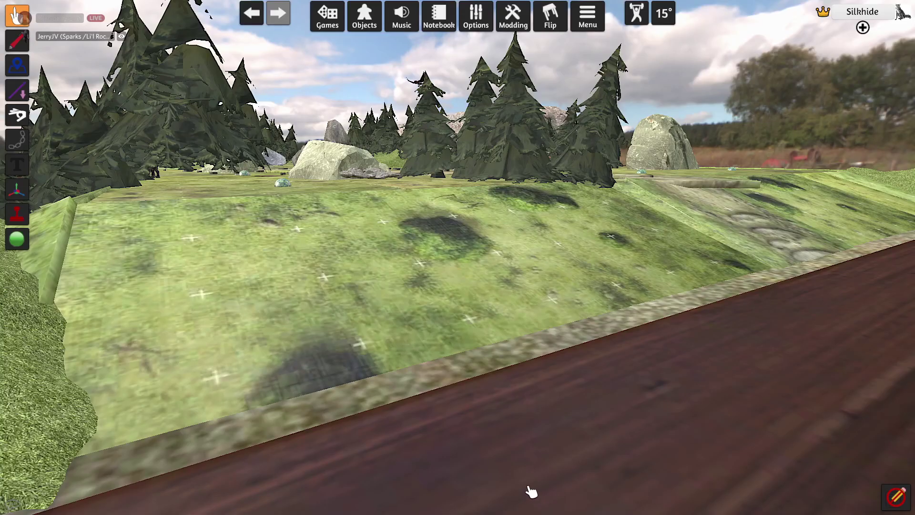
{"action": "left_click", "coordinate": [364, 16]}
{"action": "left_click", "coordinate": [744, 178]}
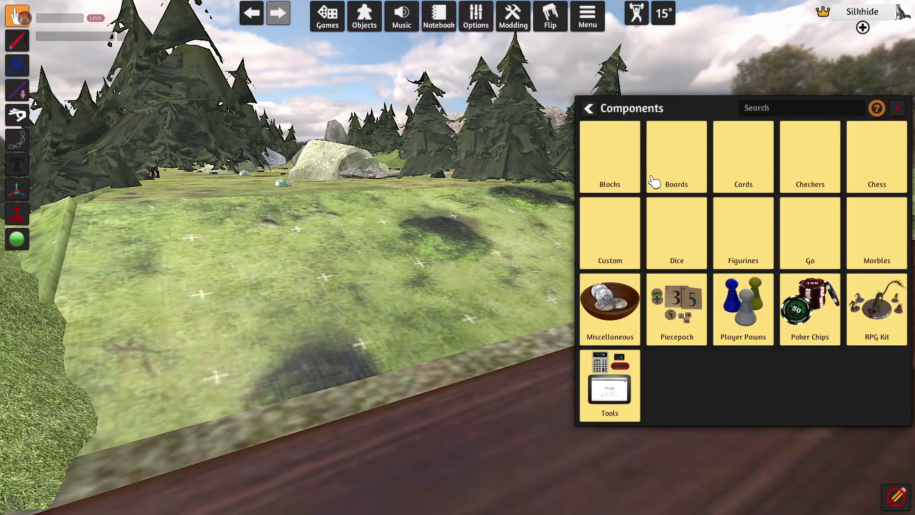
{"action": "left_click", "coordinate": [615, 253]}
{"action": "left_click", "coordinate": [791, 244]}
{"action": "left_click", "coordinate": [679, 279]}
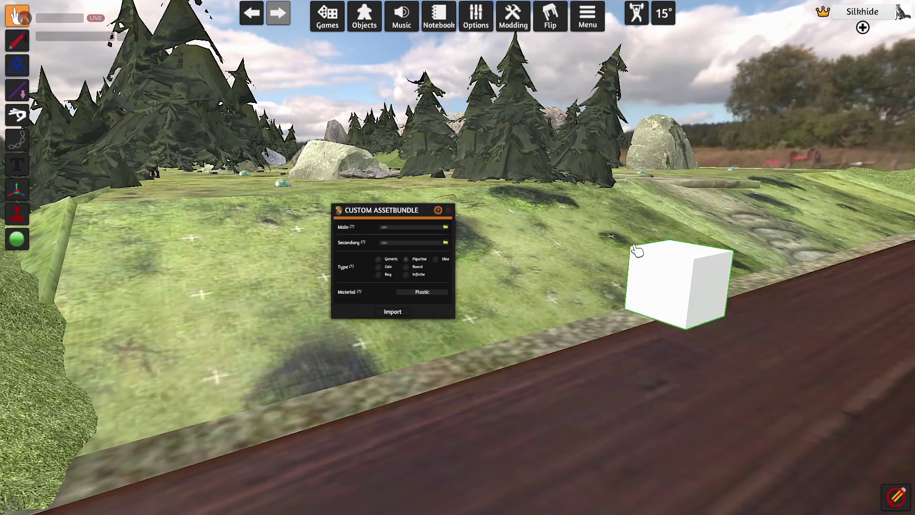
- Upload amazon.unity3d to the root cloud folder as the custom object's main AssetBundle
{"action": "left_click", "coordinate": [495, 198]}
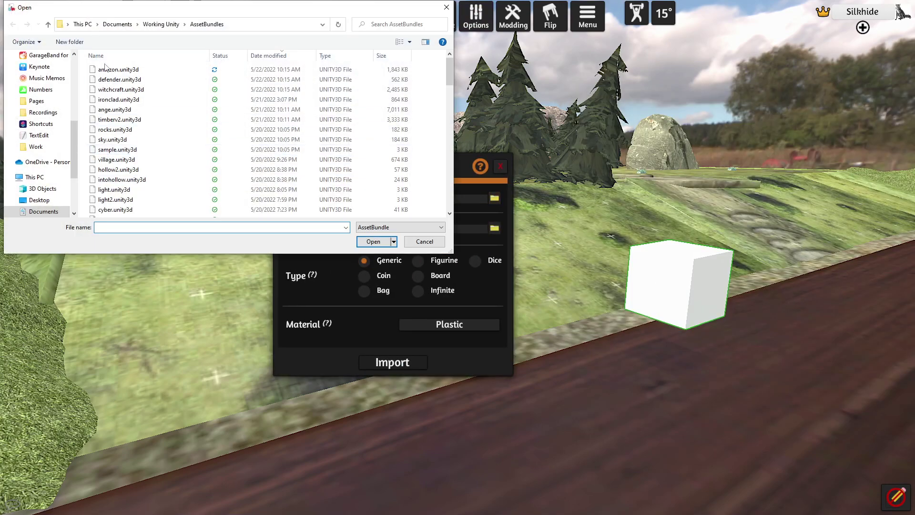
{"action": "left_click", "coordinate": [118, 69]}
{"action": "left_click", "coordinate": [369, 242]}
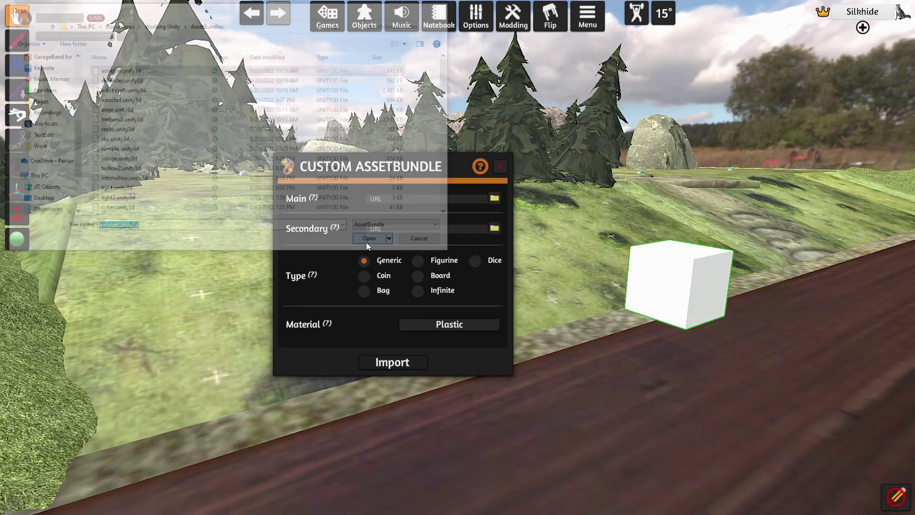
{"action": "left_click", "coordinate": [419, 272]}
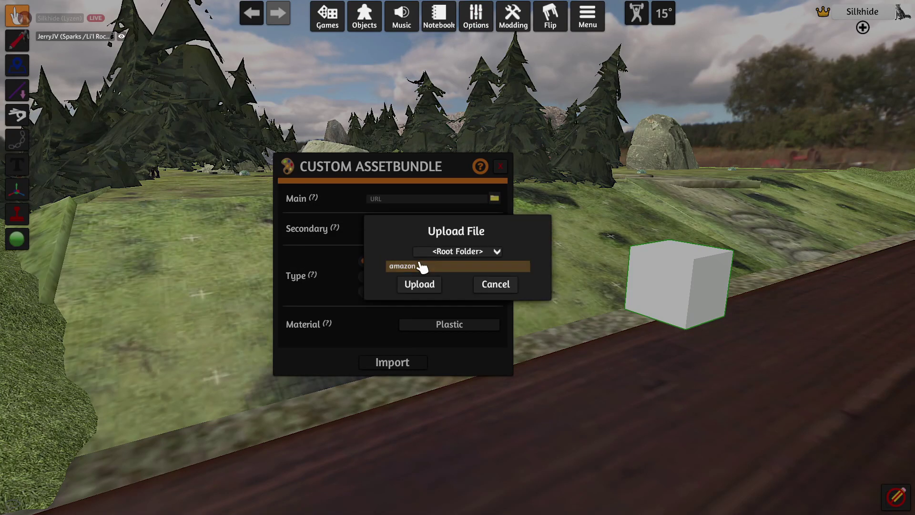
{"action": "left_click", "coordinate": [419, 284]}
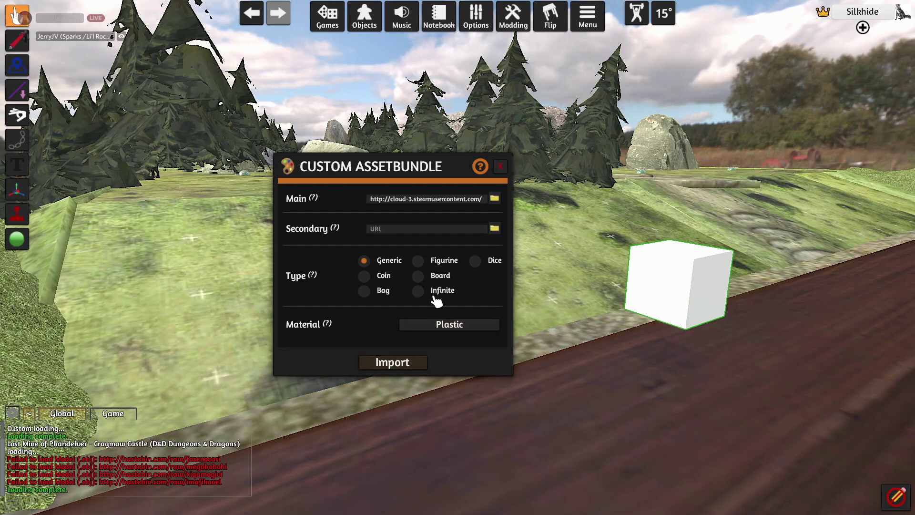
- Set the custom AssetBundle's type to Figurine and material to Cardboard, then import it and view the figure on the table
{"action": "left_click", "coordinate": [435, 264]}
{"action": "left_click", "coordinate": [466, 324]}
{"action": "left_click", "coordinate": [474, 301]}
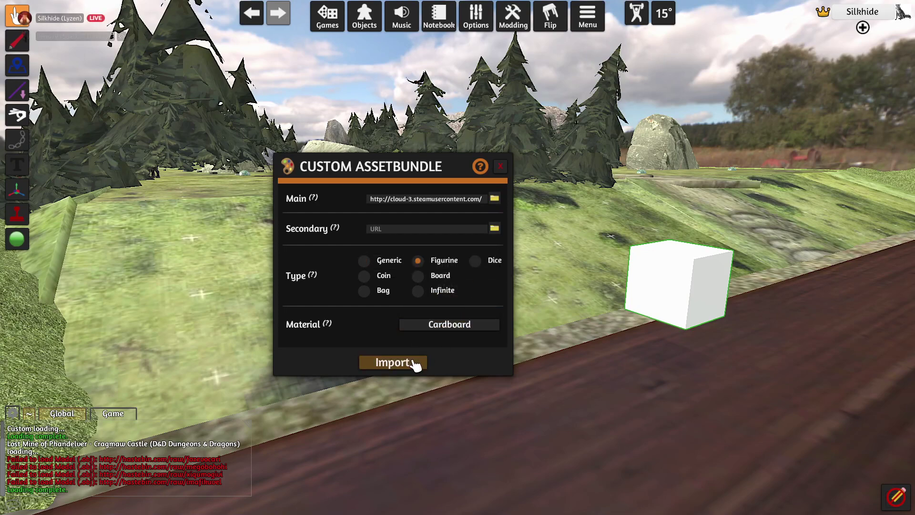
{"action": "left_click", "coordinate": [414, 363]}
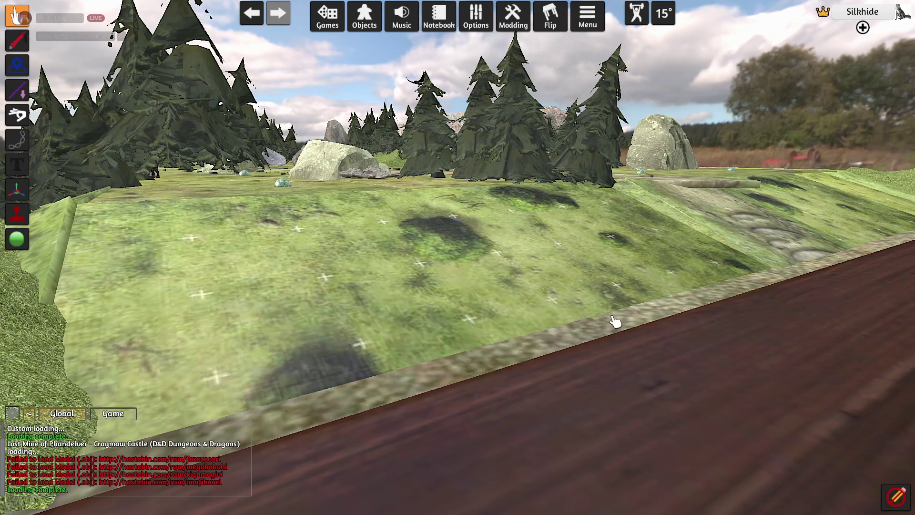
{"action": "scroll", "coordinate": [615, 322], "scroll_direction": "down", "scroll_amount": 10}
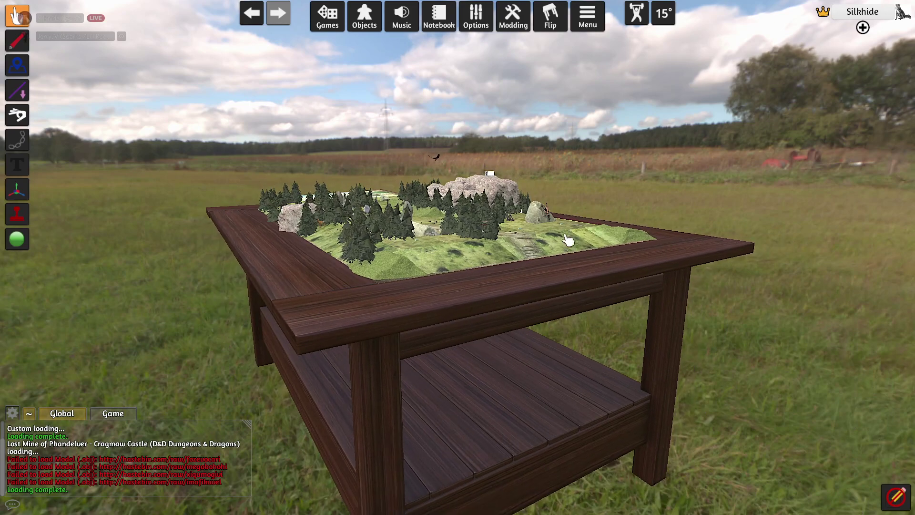
{"action": "scroll", "coordinate": [568, 240], "scroll_direction": "up", "scroll_amount": 5}
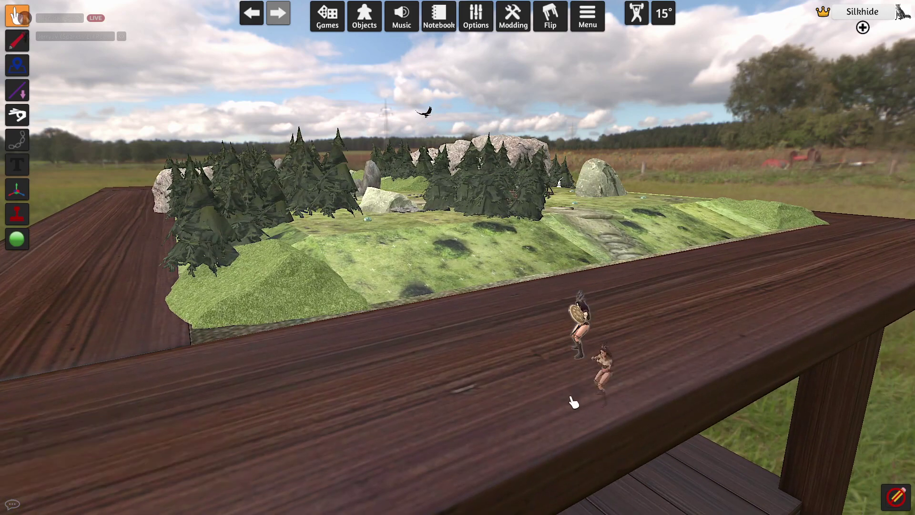
- Move the Amazon figure beside the terrain's edge and examine its pose and weapons up close
{"action": "right_click_drag", "start_coordinate": [484, 372], "coordinate": [705, 422]}
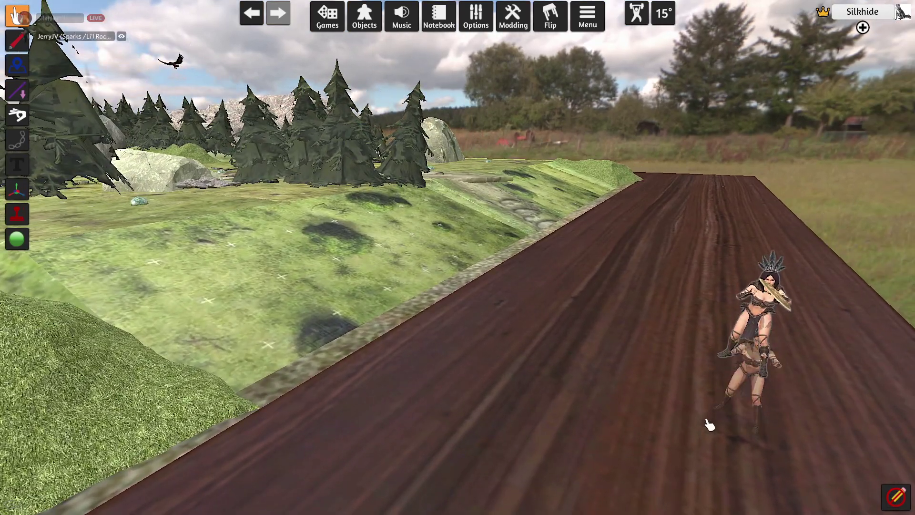
{"action": "left_click_drag", "start_coordinate": [709, 424], "coordinate": [514, 362]}
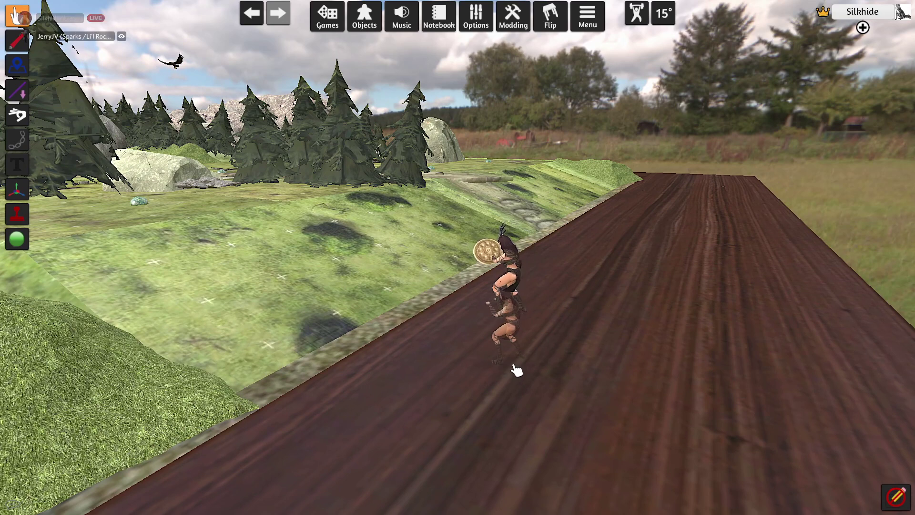
{"action": "scroll", "coordinate": [477, 419], "scroll_direction": "up", "scroll_amount": 2}
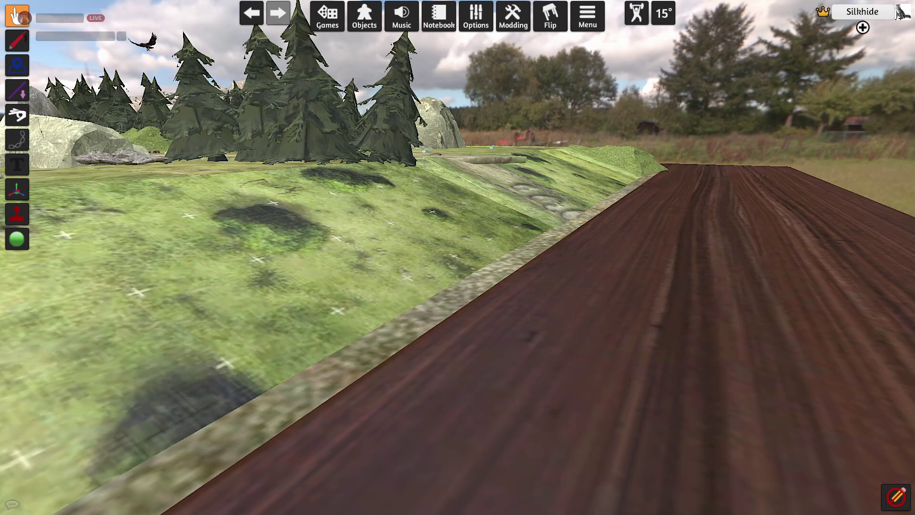
- Switch to Unity and open the Amazon - Idle prefab at its left-hand weapon objects
{"action": "key", "text": "alt+Tab"}
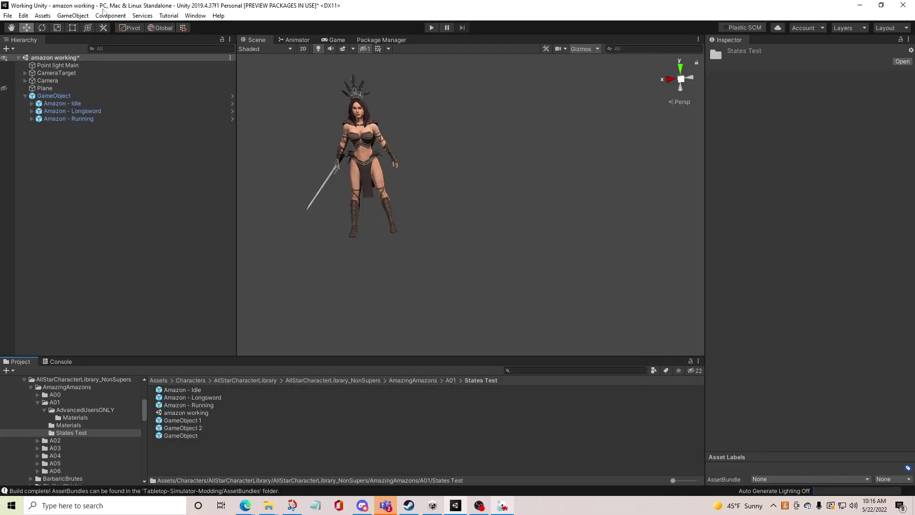
{"action": "left_click", "coordinate": [233, 103]}
{"action": "scroll", "coordinate": [109, 214], "scroll_direction": "down", "scroll_amount": 10}
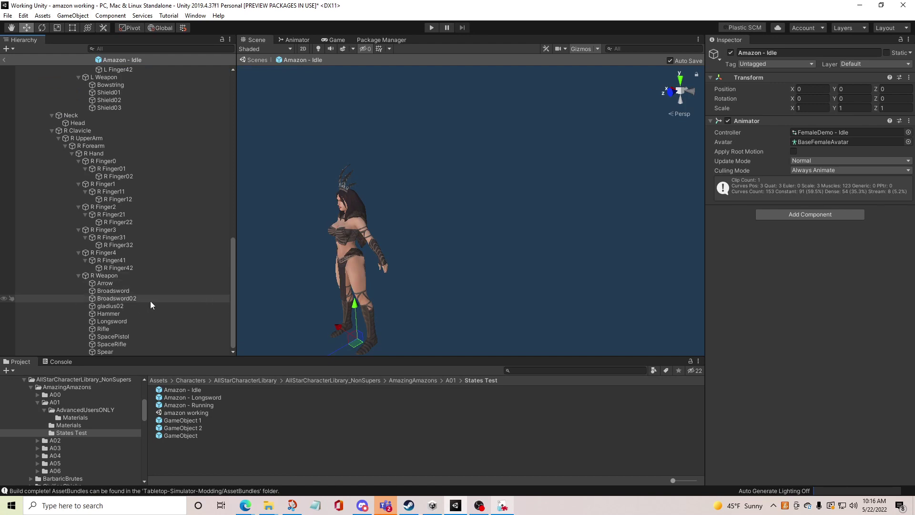
{"action": "scroll", "coordinate": [182, 210], "scroll_direction": "up", "scroll_amount": 5}
- Delete Bowstring, Shield01, Shield02 and Shield03 from L Weapon, and undo the deletion
{"action": "left_click", "coordinate": [113, 170]}
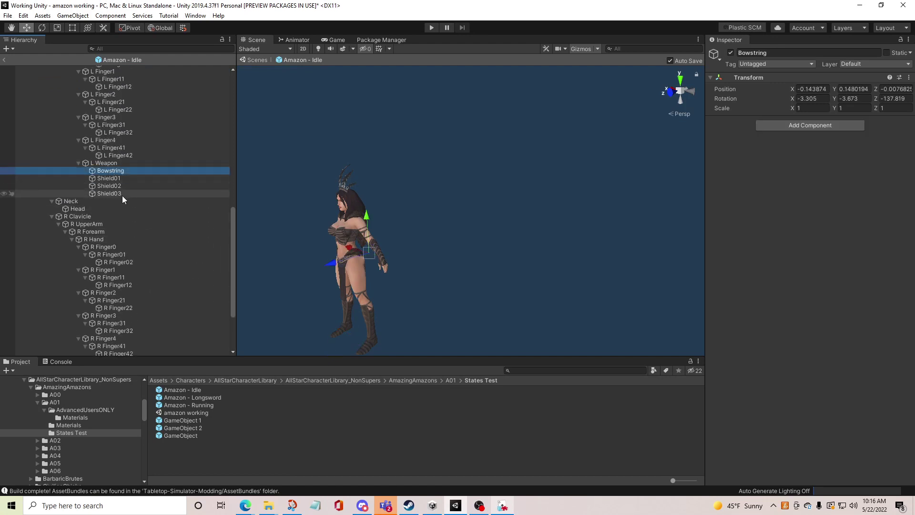
{"action": "left_click", "coordinate": [121, 193], "text": "shift"}
{"action": "key", "text": "Delete"}
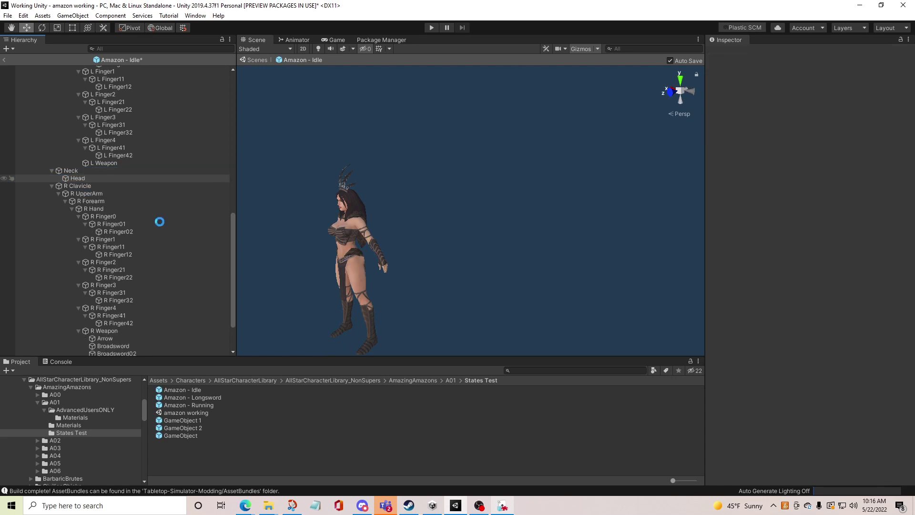
{"action": "left_click", "coordinate": [113, 164]}
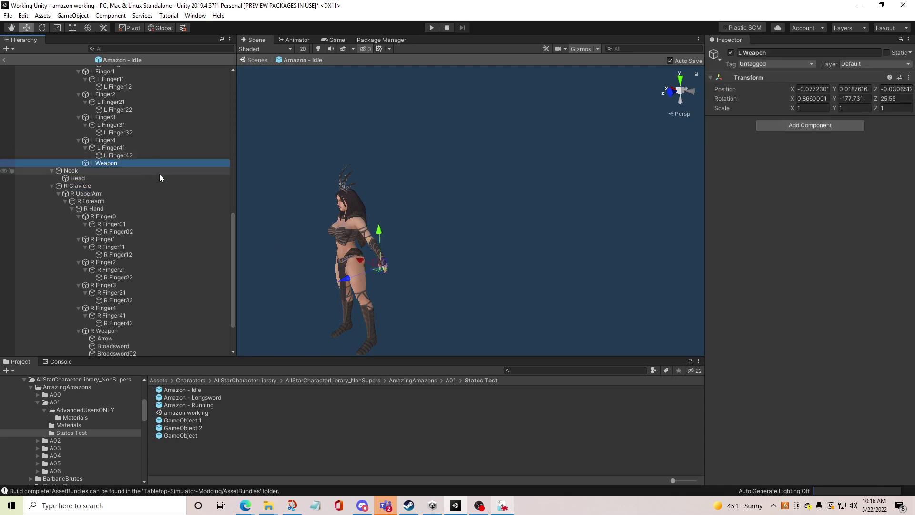
{"action": "left_click", "coordinate": [113, 165], "text": "ctrl"}
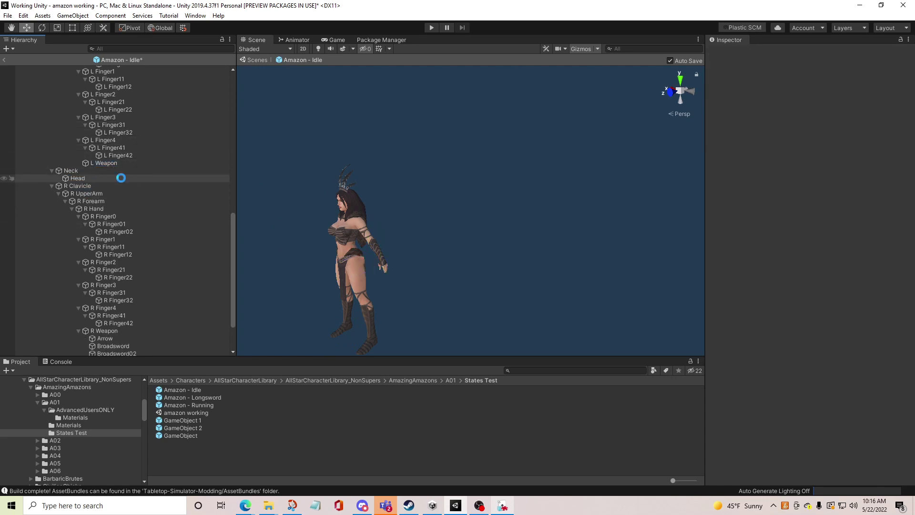
{"action": "key", "text": "ctrl+z"}
- Delete the L Weapon object with all its children from Amazon - Idle and return to the main scene
{"action": "left_click", "coordinate": [116, 162]}
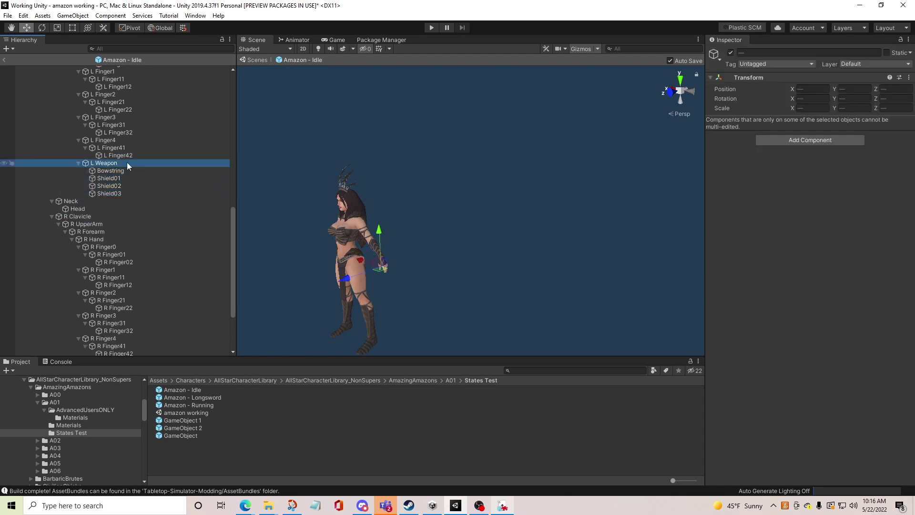
{"action": "key", "text": "Delete"}
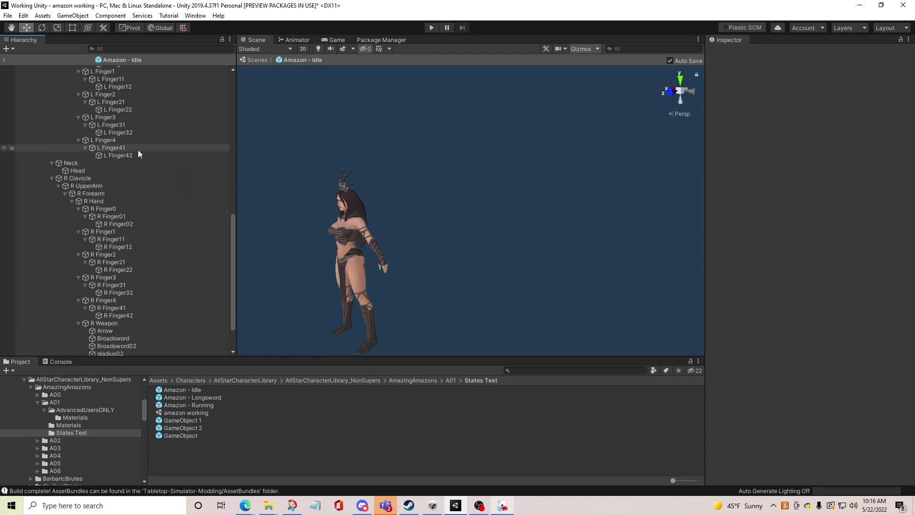
{"action": "left_click", "coordinate": [5, 61]}
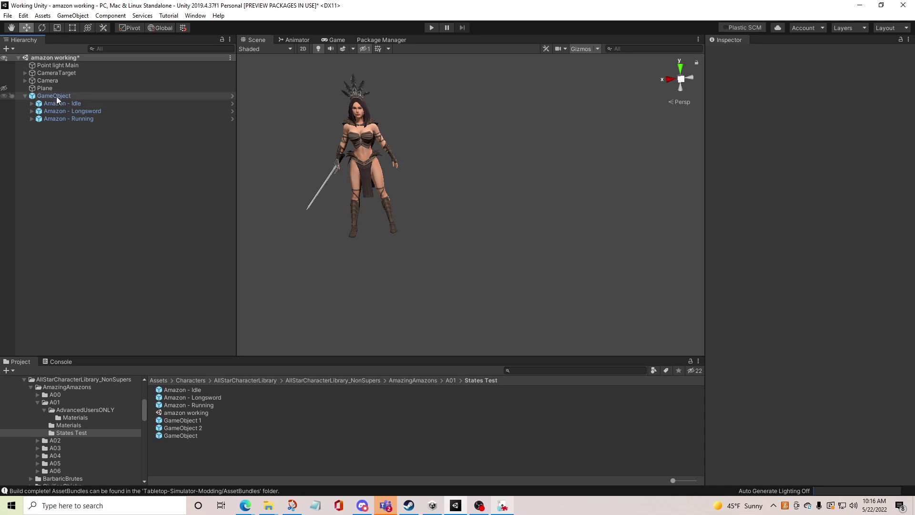
- Create a new original prefab from GameObject in the States Test folder and set GameObject 2's AssetBundle to None
{"action": "left_click_drag", "start_coordinate": [206, 459], "coordinate": [206, 458]}
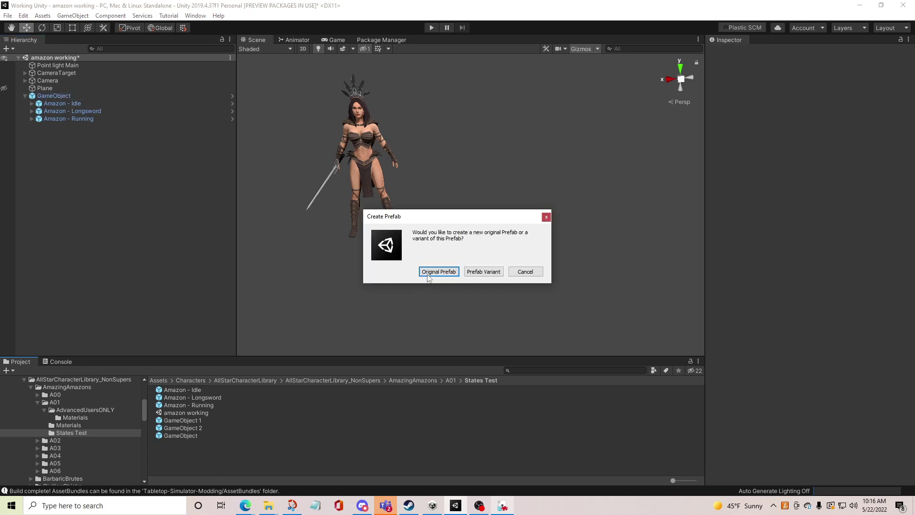
{"action": "left_click", "coordinate": [439, 272]}
{"action": "left_click", "coordinate": [200, 428]}
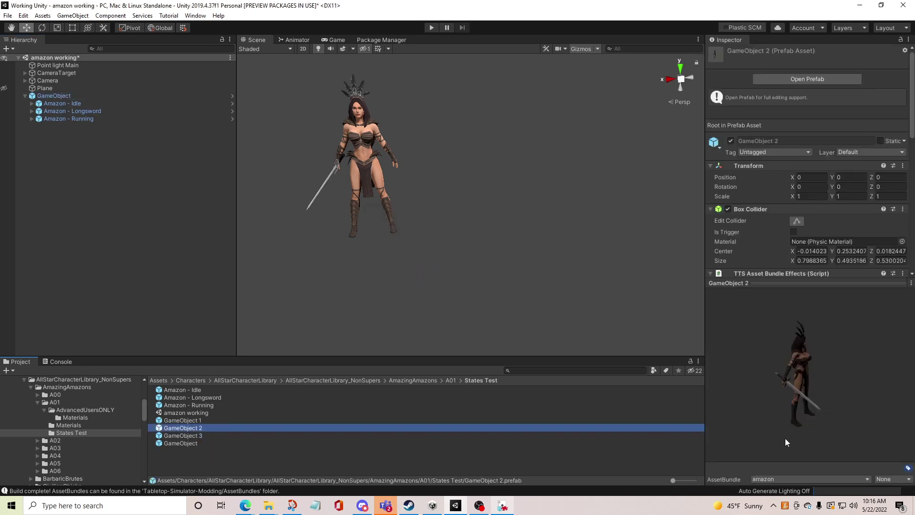
{"action": "left_click", "coordinate": [781, 474]}
{"action": "left_click", "coordinate": [799, 407]}
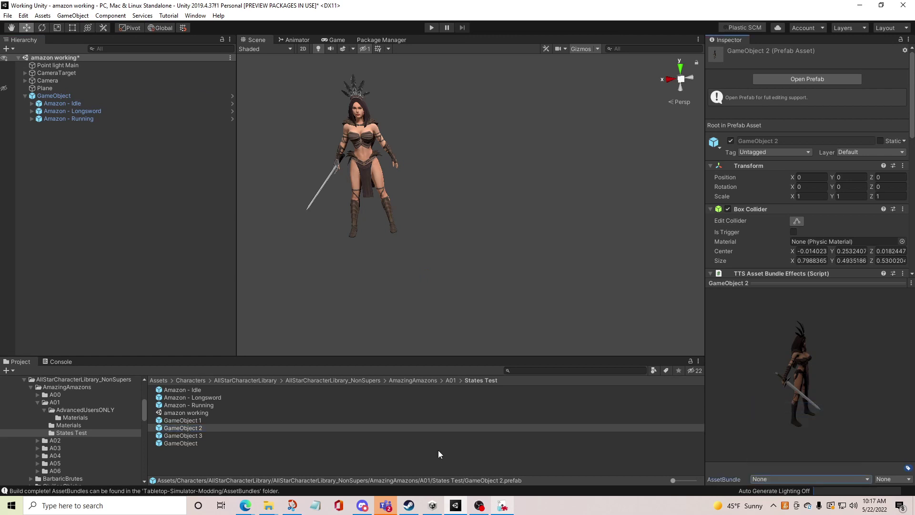
- Assign the GameObject 3 prefab to the amazon AssetBundle and build the AssetBundles
{"action": "left_click", "coordinate": [286, 435]}
{"action": "left_click", "coordinate": [790, 479]}
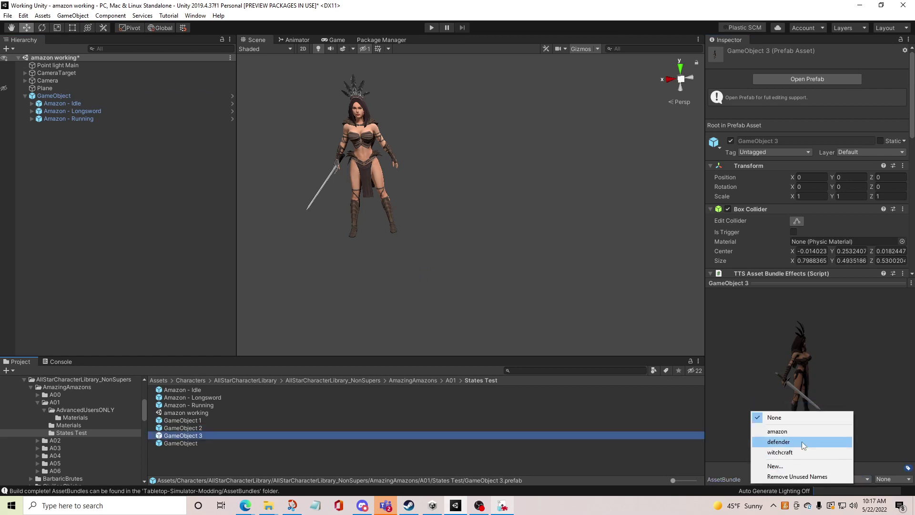
{"action": "right_click", "coordinate": [607, 474]}
{"action": "left_click", "coordinate": [639, 459]}
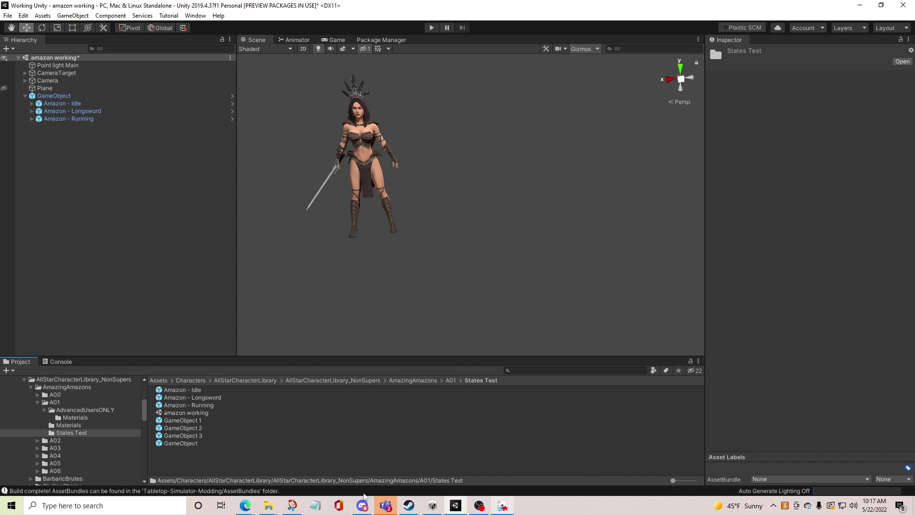
- Switch to Tabletop Simulator and place a custom AssetBundle object on the table beside the terrain
{"action": "mouse_move", "coordinate": [504, 504]}
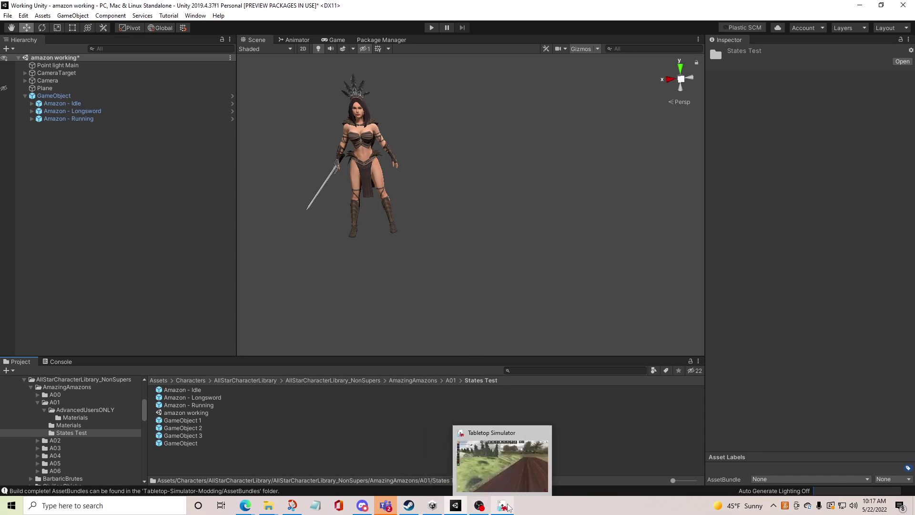
{"action": "left_click", "coordinate": [503, 462]}
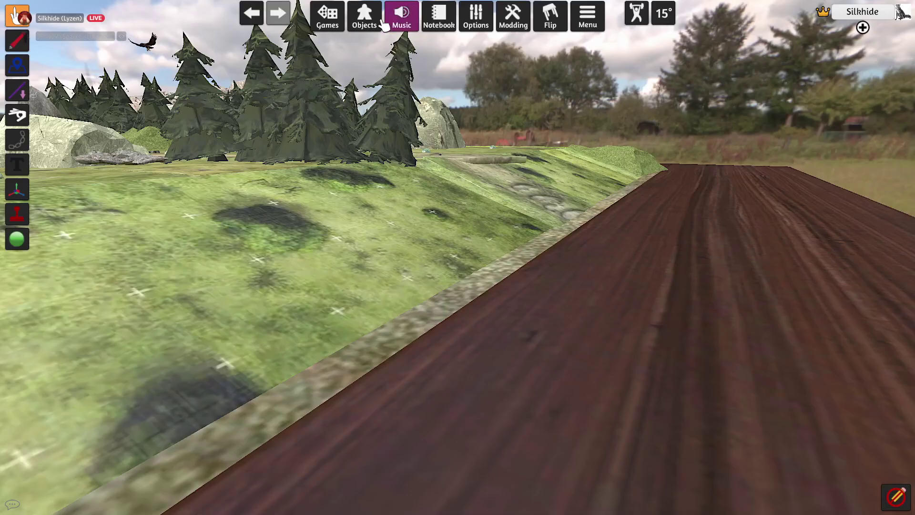
{"action": "left_click", "coordinate": [364, 20]}
{"action": "left_click", "coordinate": [612, 162]}
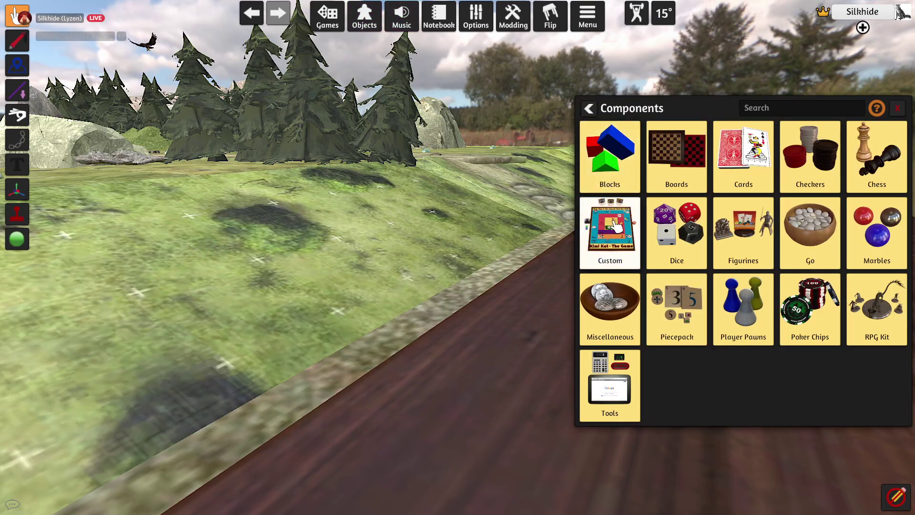
{"action": "left_click", "coordinate": [613, 228]}
{"action": "left_click", "coordinate": [810, 233]}
{"action": "left_click", "coordinate": [648, 281]}
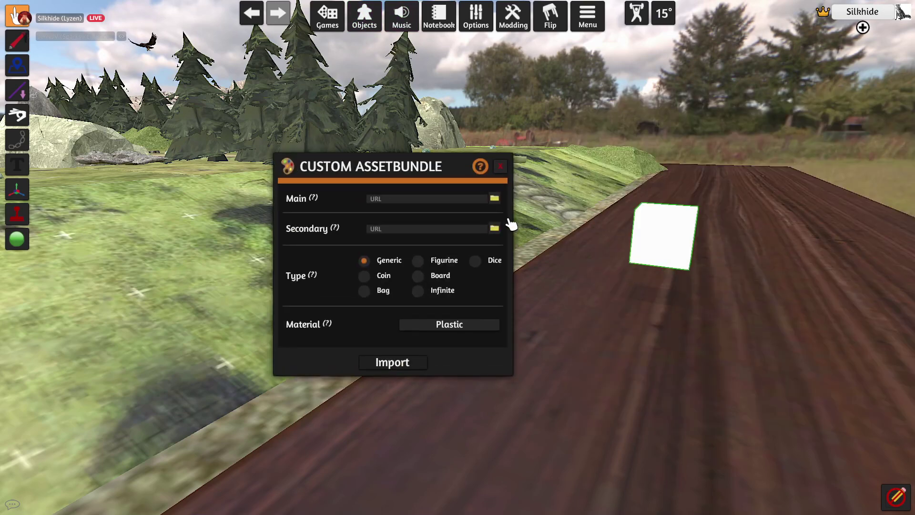
- Upload the rebuilt amazon.unity3d to the root cloud folder as the object's main AssetBundle
{"action": "left_click", "coordinate": [495, 199]}
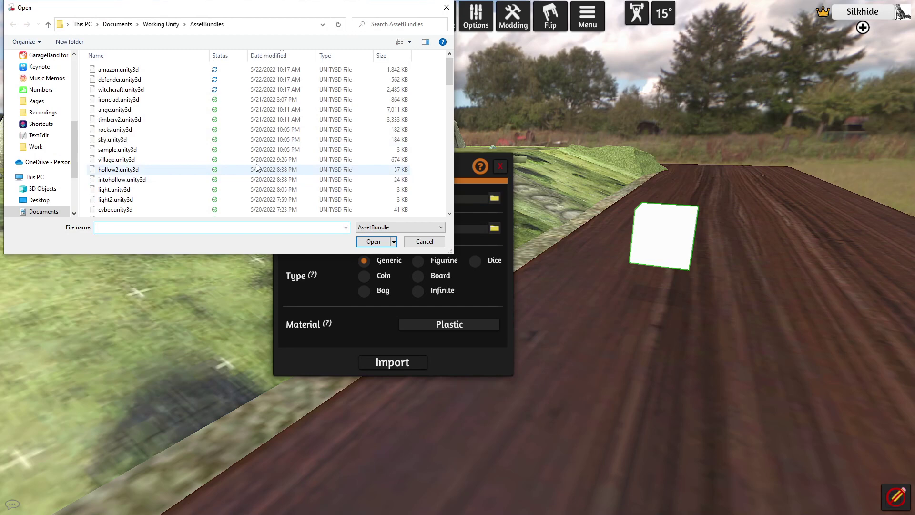
{"action": "left_click", "coordinate": [118, 69]}
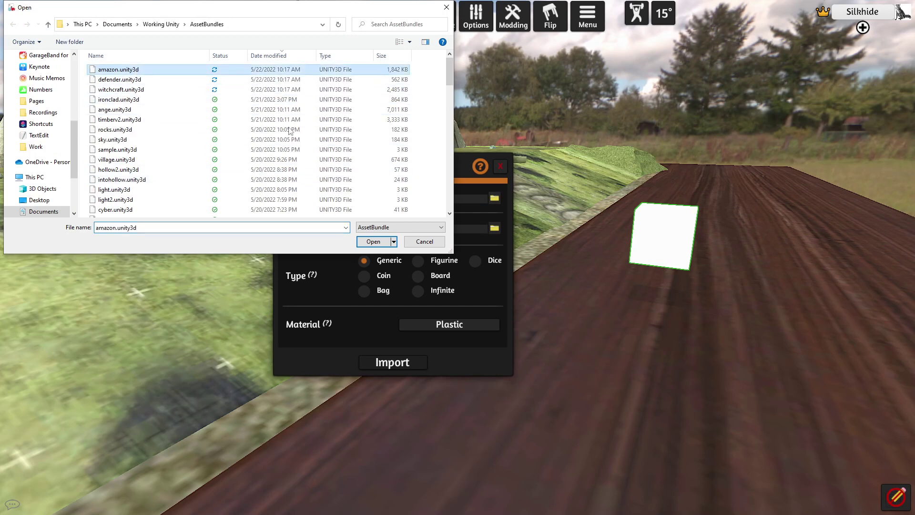
{"action": "left_click", "coordinate": [374, 241]}
{"action": "left_click", "coordinate": [420, 271]}
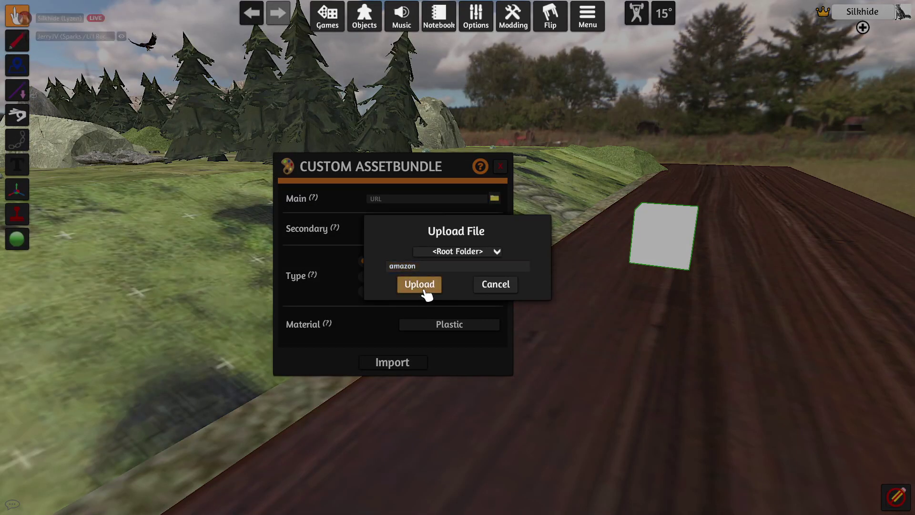
{"action": "left_click", "coordinate": [420, 284]}
- Set the custom AssetBundle's type to Figurine and material to Cardboard, and import it
{"action": "left_click", "coordinate": [419, 261]}
{"action": "left_click", "coordinate": [451, 323]}
{"action": "left_click", "coordinate": [458, 296]}
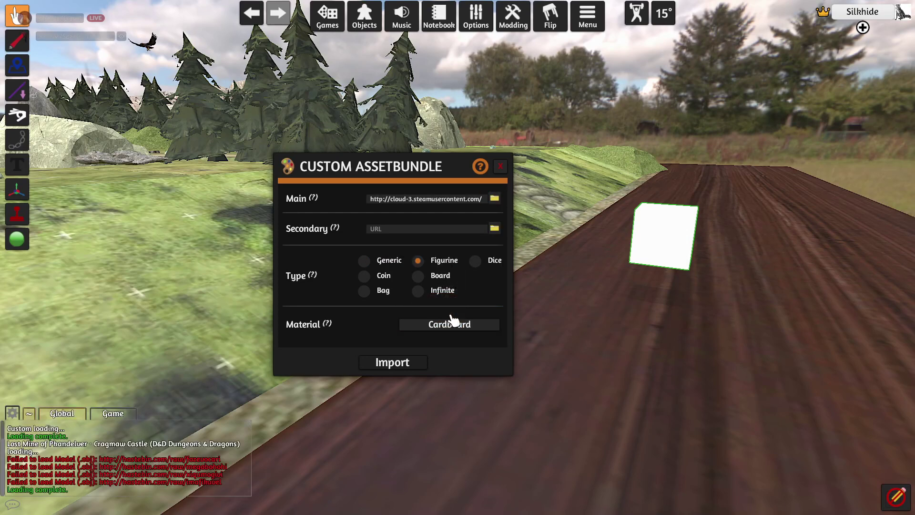
{"action": "left_click", "coordinate": [410, 365]}
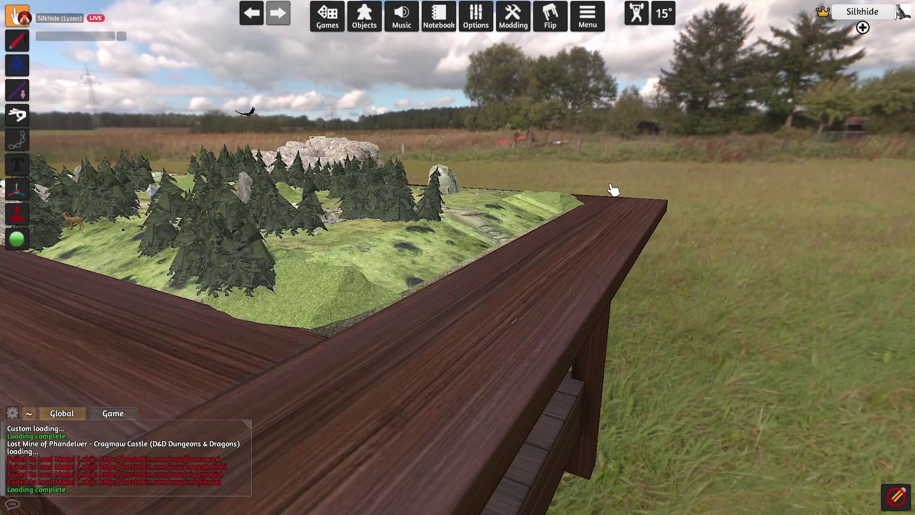
- Examine the imported Amazon figure's hands and weapons up close, and delete the figure from the table
{"action": "scroll", "coordinate": [613, 190], "scroll_direction": "down", "scroll_amount": 5}
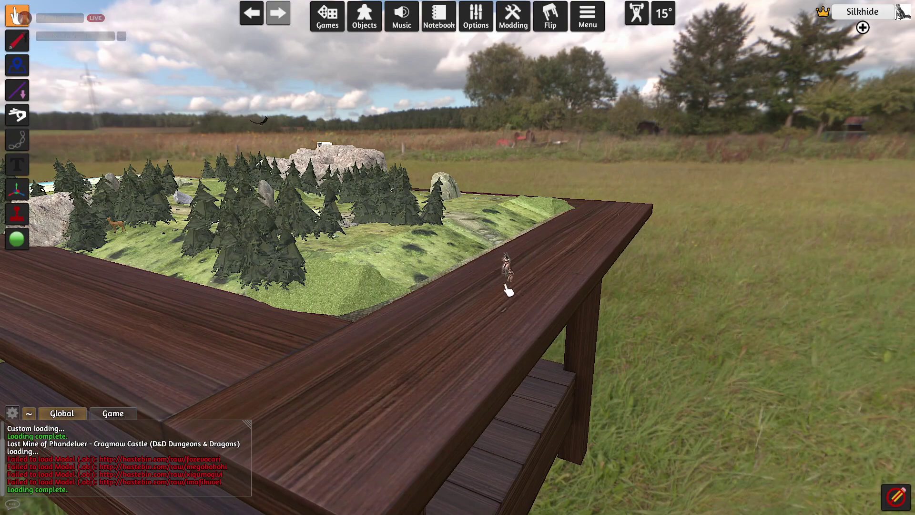
{"action": "scroll", "coordinate": [522, 331], "scroll_direction": "up", "scroll_amount": 8}
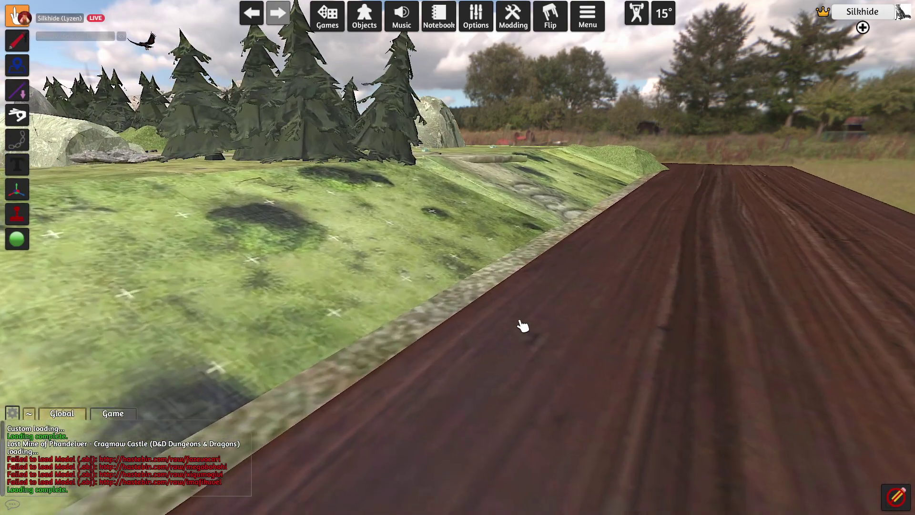
{"action": "scroll", "coordinate": [567, 300], "scroll_direction": "down", "scroll_amount": 4}
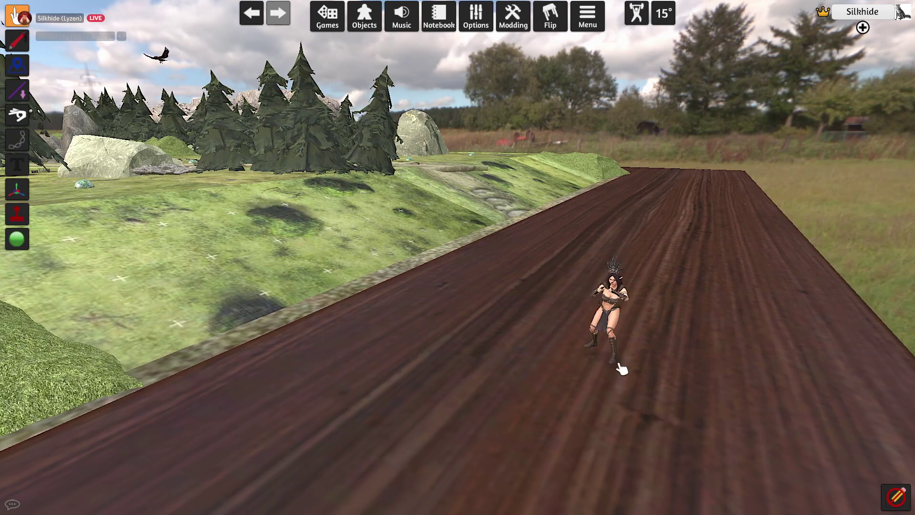
{"action": "scroll", "coordinate": [595, 379], "scroll_direction": "up", "scroll_amount": 3}
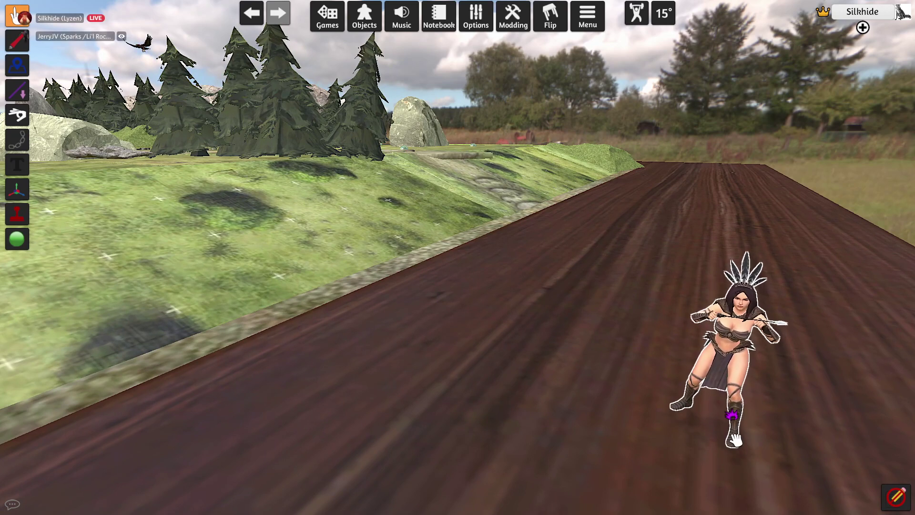
{"action": "key", "text": "Delete"}
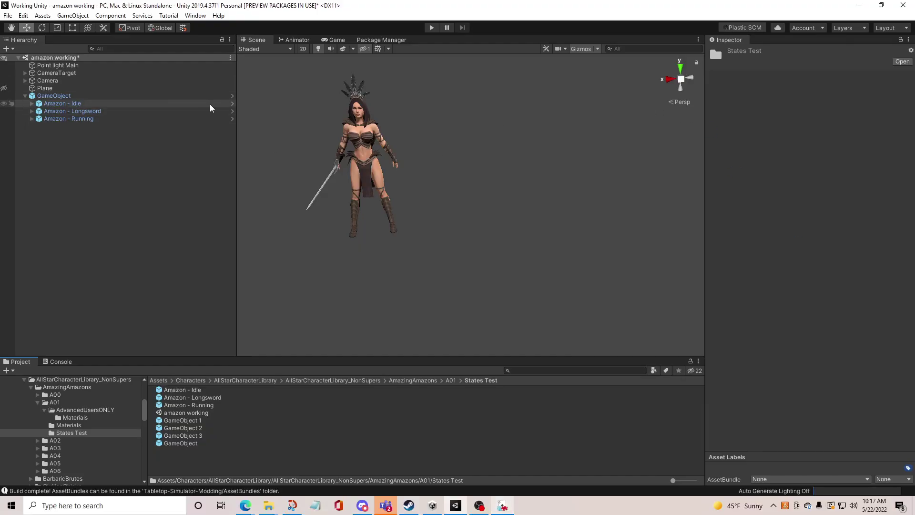
- Switch to Unity and delete the R Weapon object with all its children from the Amazon - Idle prefab
{"action": "left_click", "coordinate": [232, 104]}
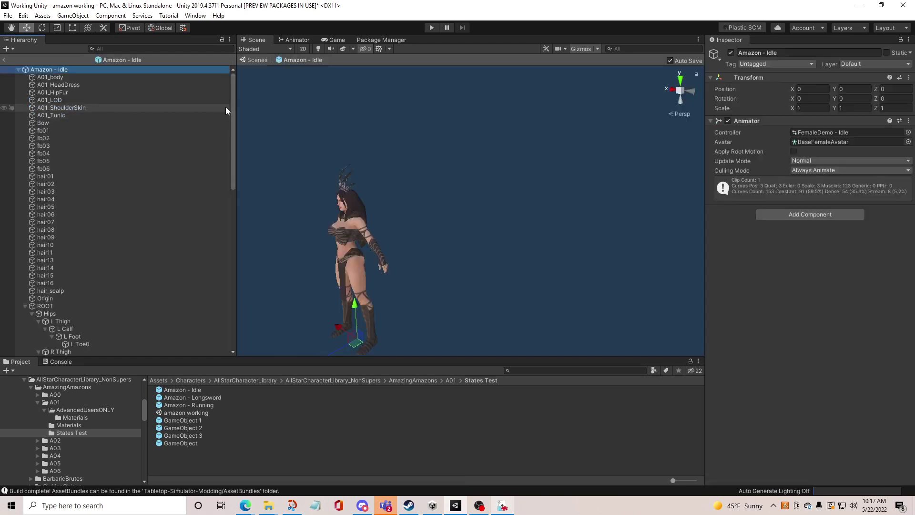
{"action": "scroll", "coordinate": [156, 254], "scroll_direction": "down", "scroll_amount": 10}
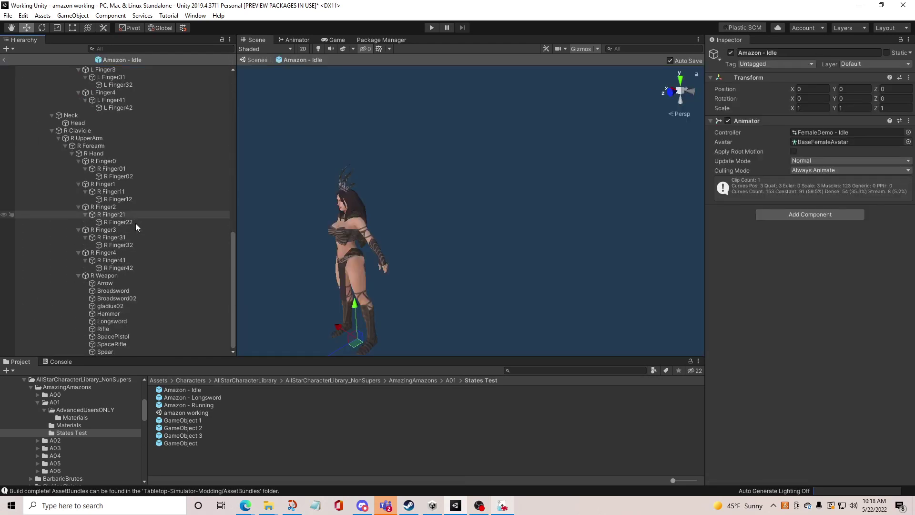
{"action": "left_click", "coordinate": [128, 275]}
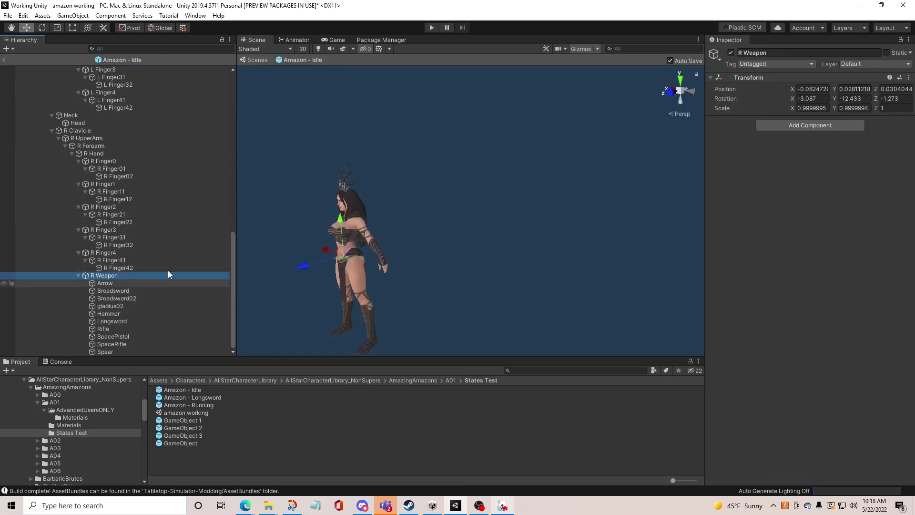
{"action": "key", "text": "Delete"}
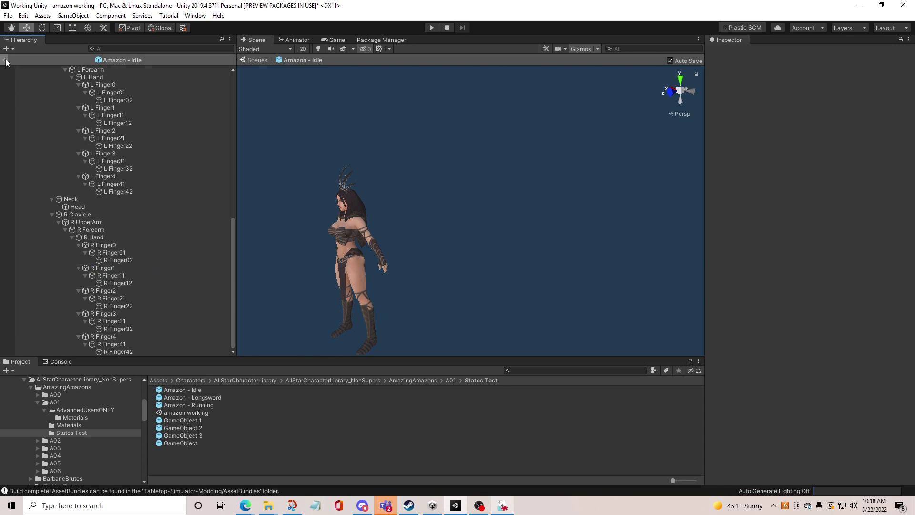
- Save the edited GameObject from the scene as a new prefab in States Test and assign it to the amazon AssetBundle
{"action": "left_click", "coordinate": [6, 61]}
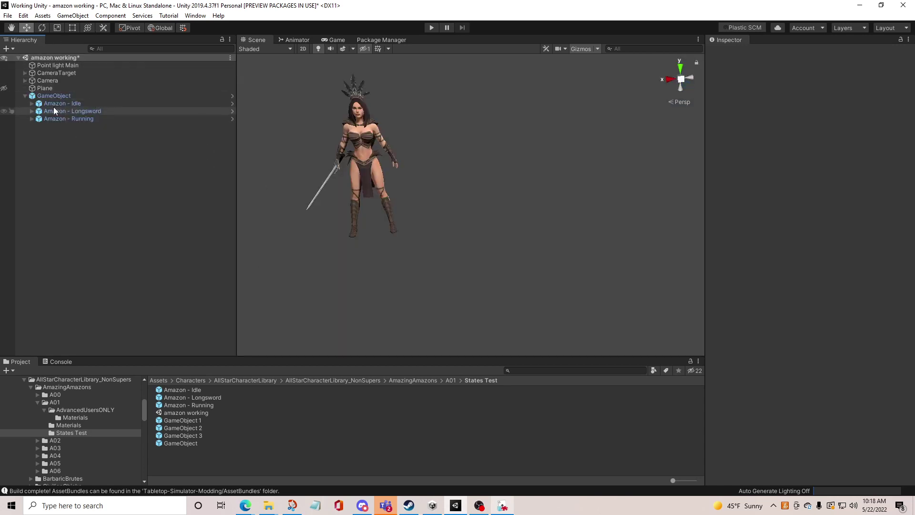
{"action": "left_click_drag", "start_coordinate": [62, 95], "coordinate": [224, 421]}
{"action": "left_click", "coordinate": [428, 273]}
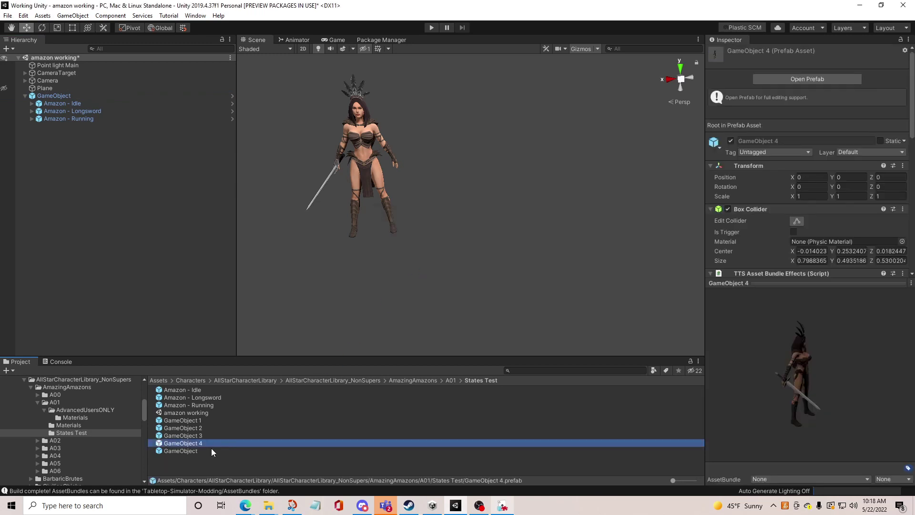
{"action": "left_click", "coordinate": [758, 479]}
{"action": "left_click", "coordinate": [781, 431]}
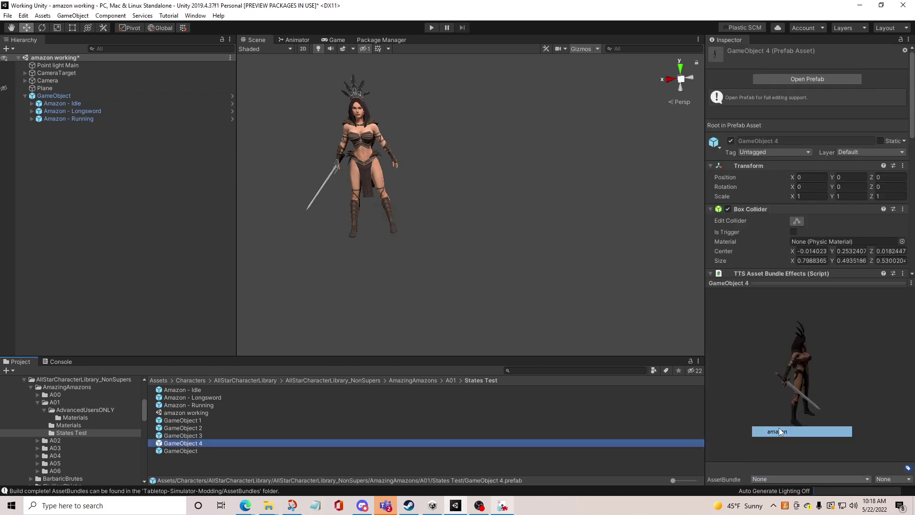
- Set the GameObject 3 prefab's AssetBundle to None and rebuild the asset bundles
{"action": "left_click", "coordinate": [208, 436]}
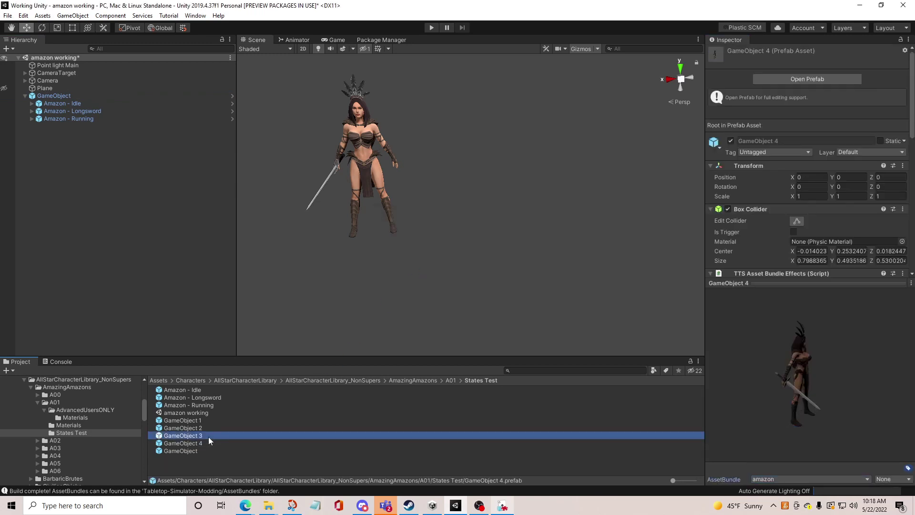
{"action": "left_click", "coordinate": [798, 480]}
{"action": "left_click", "coordinate": [785, 406]}
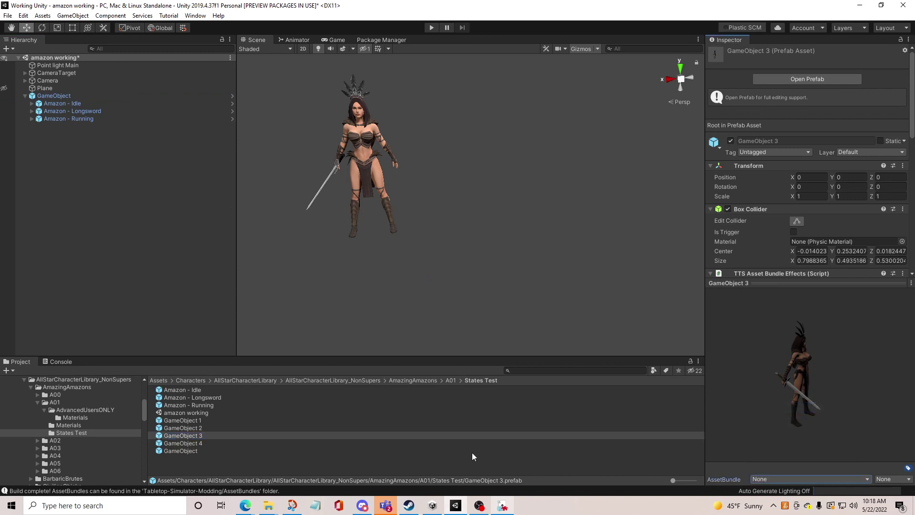
{"action": "right_click", "coordinate": [494, 469]}
{"action": "left_click", "coordinate": [529, 446]}
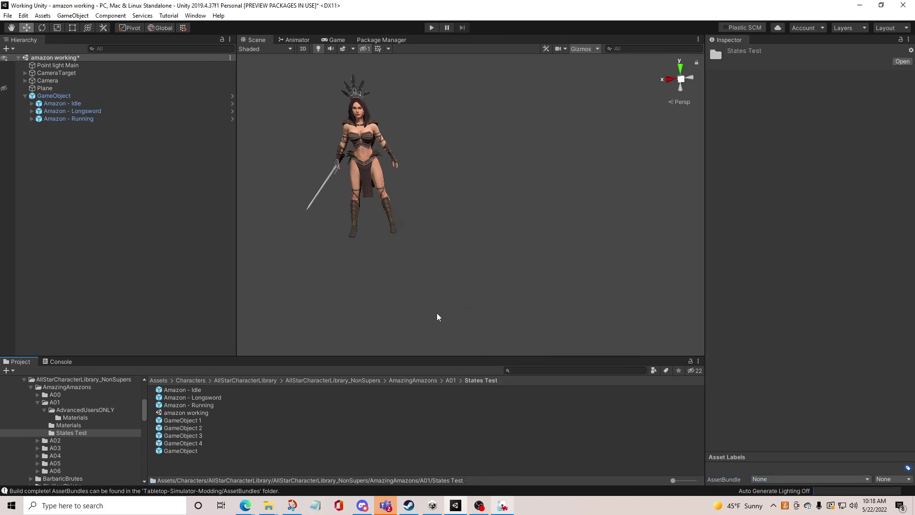
- Switch to Tabletop Simulator and place a custom AssetBundle object on the table
{"action": "mouse_move", "coordinate": [504, 509]}
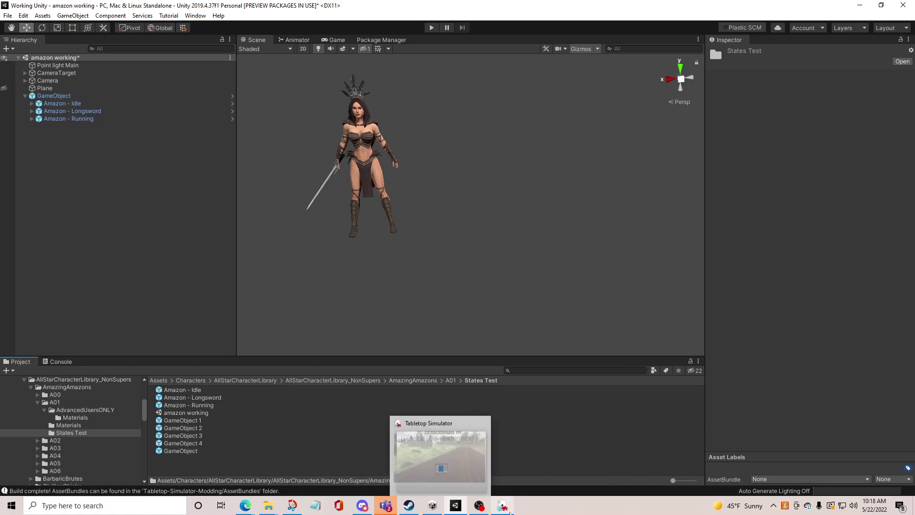
{"action": "left_click", "coordinate": [496, 465]}
{"action": "left_click", "coordinate": [364, 14]}
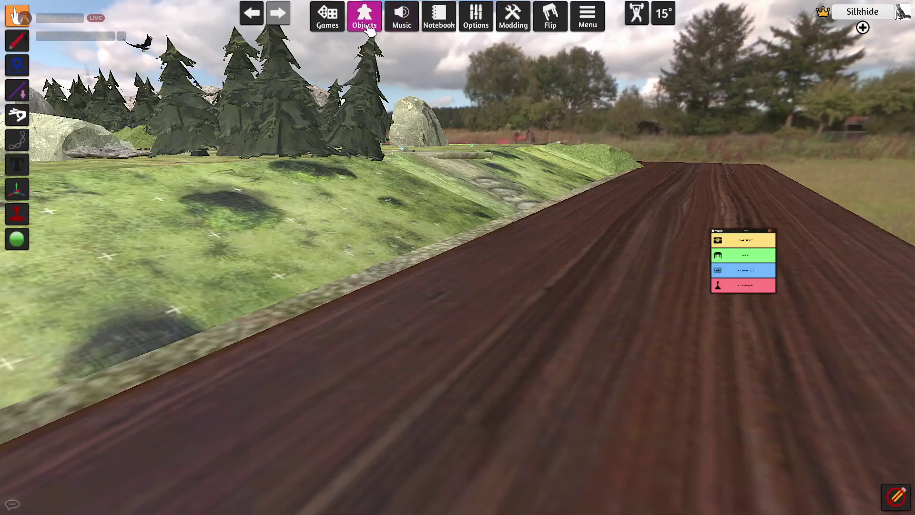
{"action": "left_click", "coordinate": [664, 178]}
{"action": "left_click", "coordinate": [610, 219]}
- Upload the rebuilt amazon.unity3d to the root cloud folder as the custom object's main AssetBundle
{"action": "left_click", "coordinate": [812, 239]}
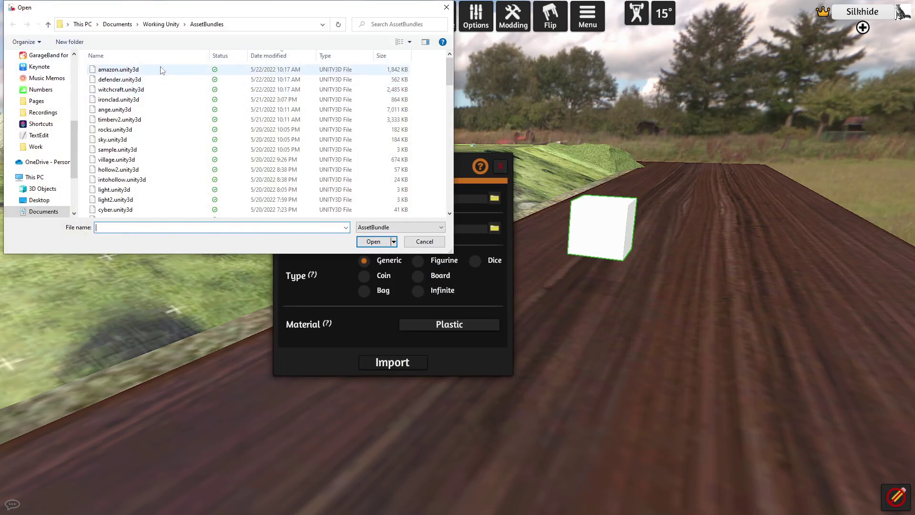
{"action": "left_click", "coordinate": [122, 73]}
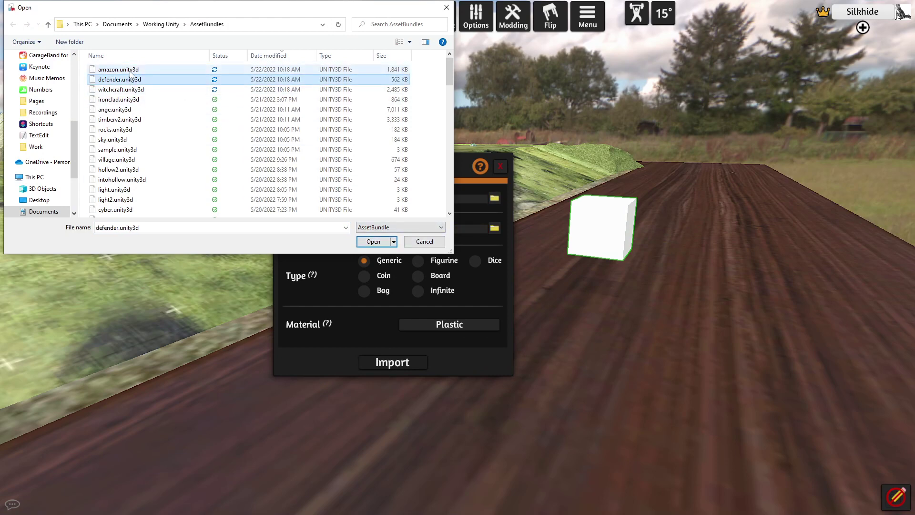
{"action": "left_click", "coordinate": [379, 241]}
{"action": "left_click", "coordinate": [430, 275]}
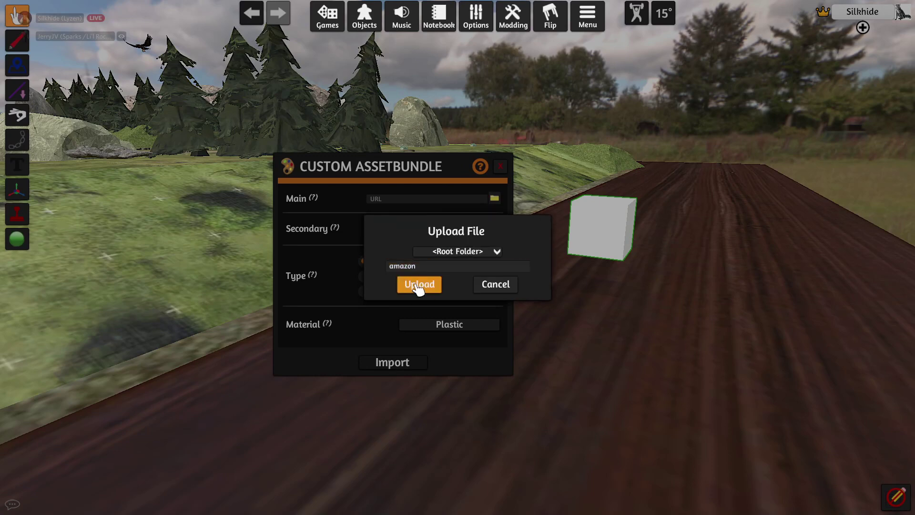
{"action": "left_click", "coordinate": [419, 285]}
- Set the custom object's type to Figurine and its material to Cardboard, and import it
{"action": "left_click", "coordinate": [470, 323]}
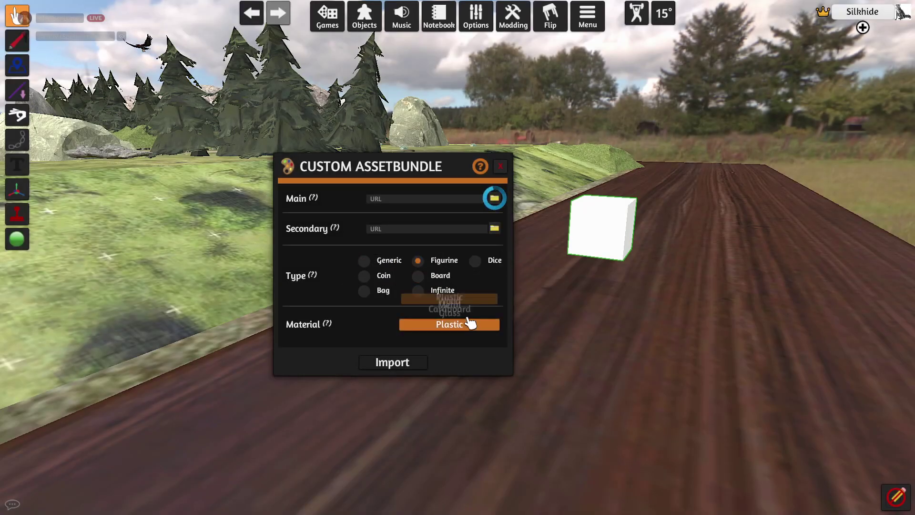
{"action": "left_click", "coordinate": [419, 299]}
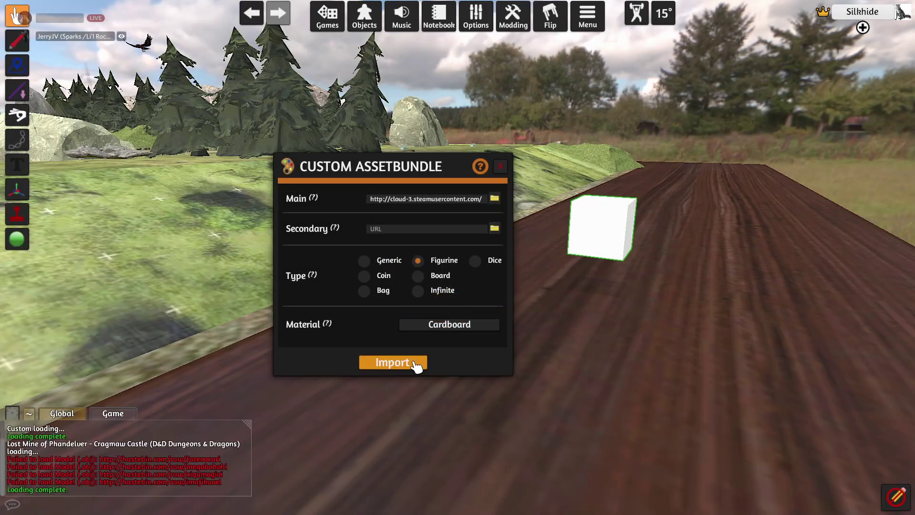
{"action": "left_click", "coordinate": [416, 365]}
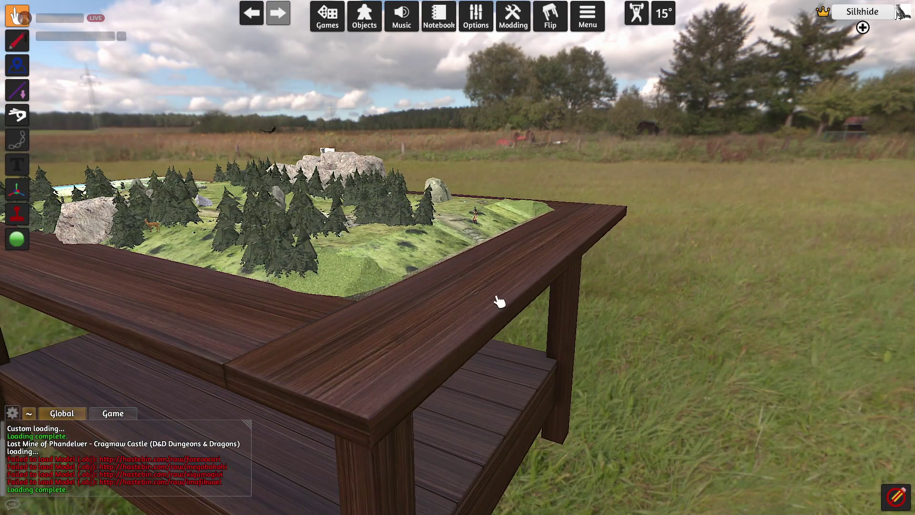
- Move the imported Amazon figure from the table edge onto the grassy terrain beside the trees
{"action": "scroll", "coordinate": [499, 302], "scroll_direction": "up", "scroll_amount": 5}
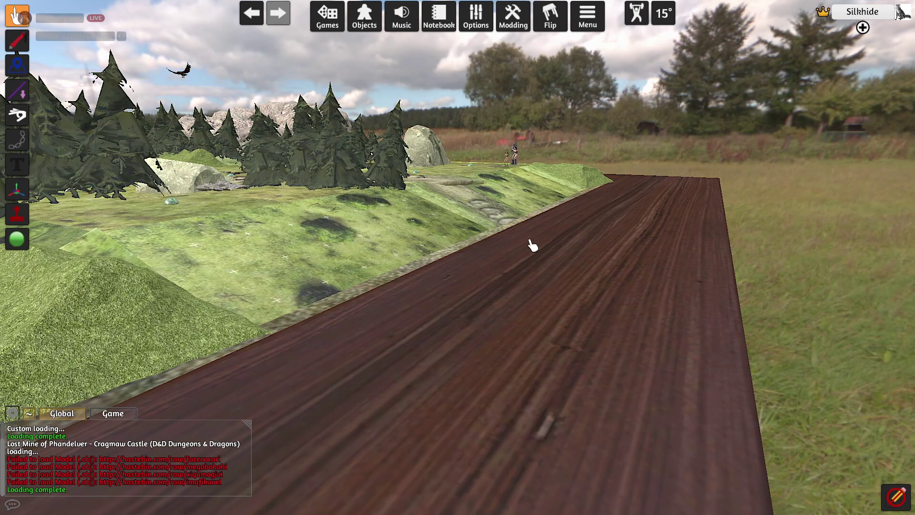
{"action": "left_click_drag", "start_coordinate": [533, 245], "coordinate": [509, 384]}
{"action": "left_click_drag", "start_coordinate": [509, 333], "coordinate": [498, 310]}
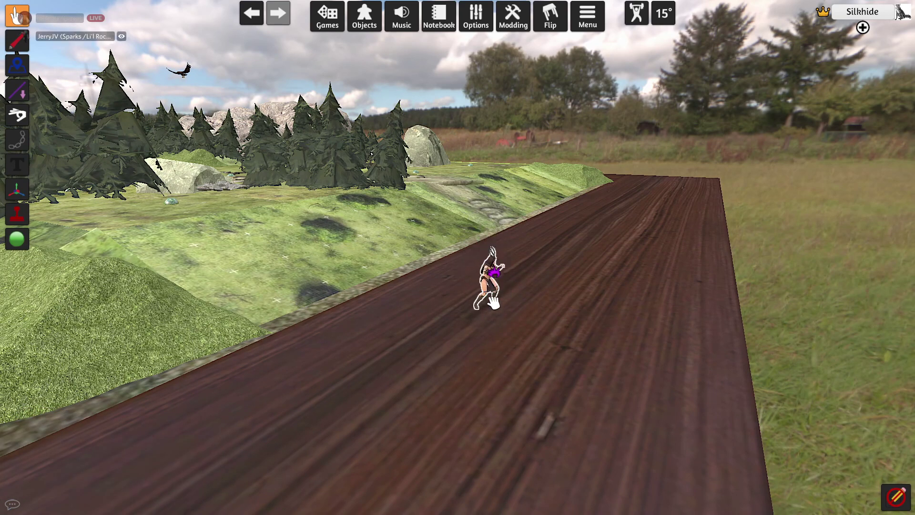
{"action": "left_click_drag", "start_coordinate": [454, 298], "coordinate": [302, 233]}
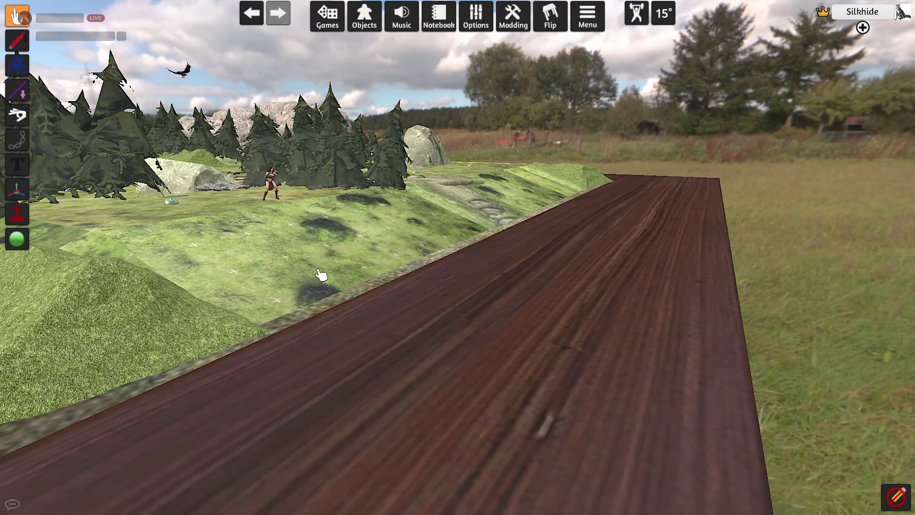
- View the Amazon figure up close and test its looping effect 2
{"action": "right_click_drag", "start_coordinate": [322, 276], "coordinate": [334, 296]}
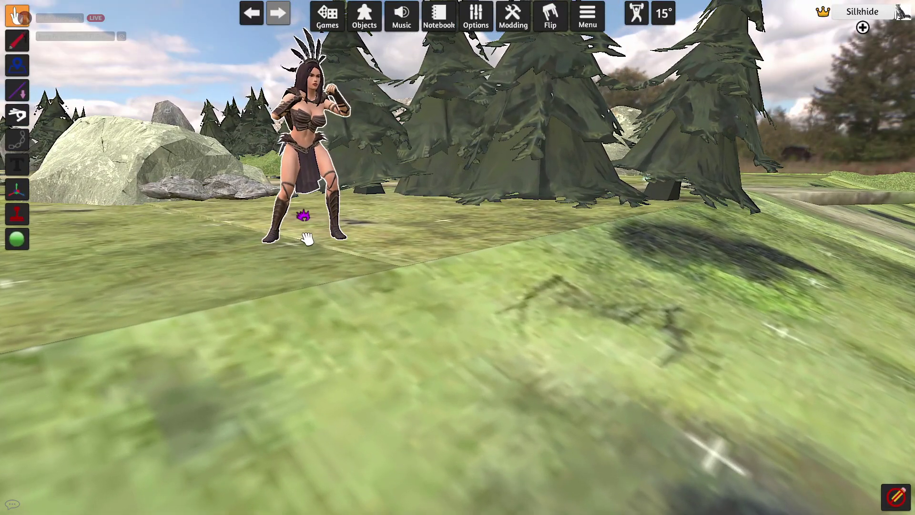
{"action": "right_click", "coordinate": [285, 199]}
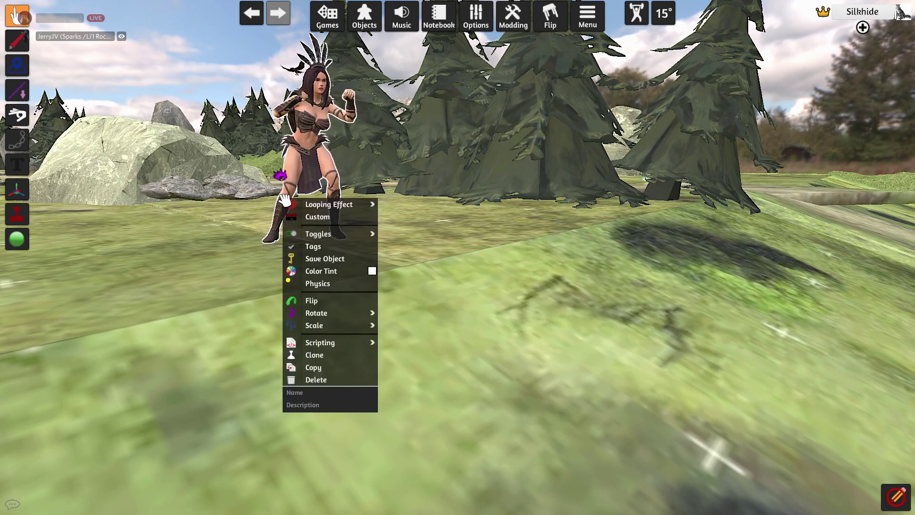
{"action": "mouse_move", "coordinate": [380, 204]}
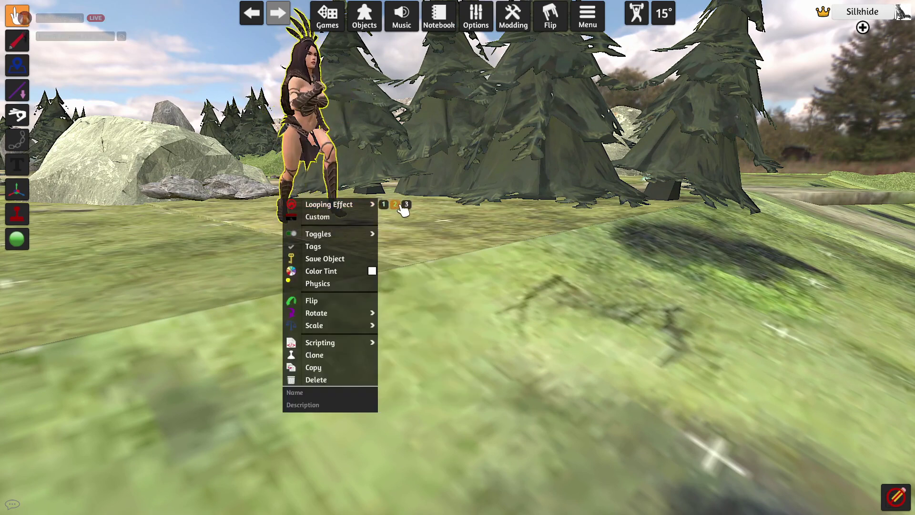
{"action": "left_click", "coordinate": [394, 206]}
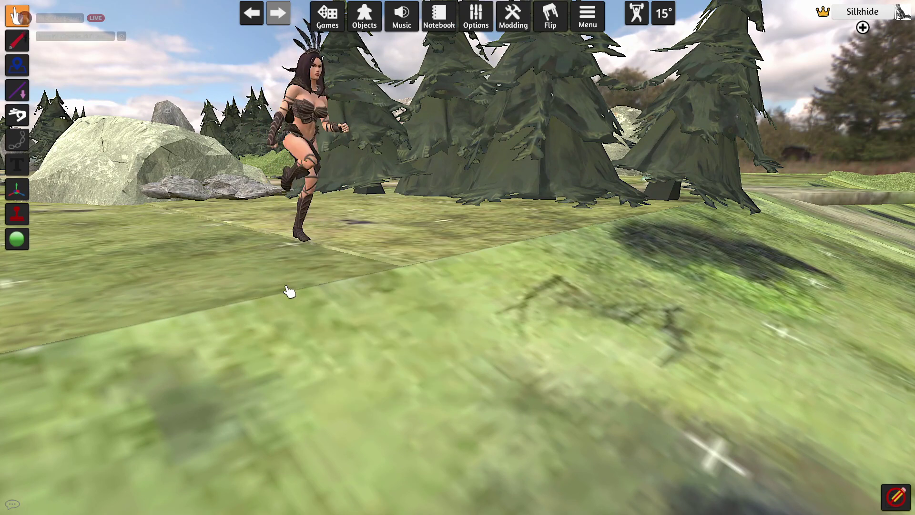
- Switch the Amazon figure to looping effect 3 and inspect its sword-wielding stance
{"action": "right_click", "coordinate": [310, 149]}
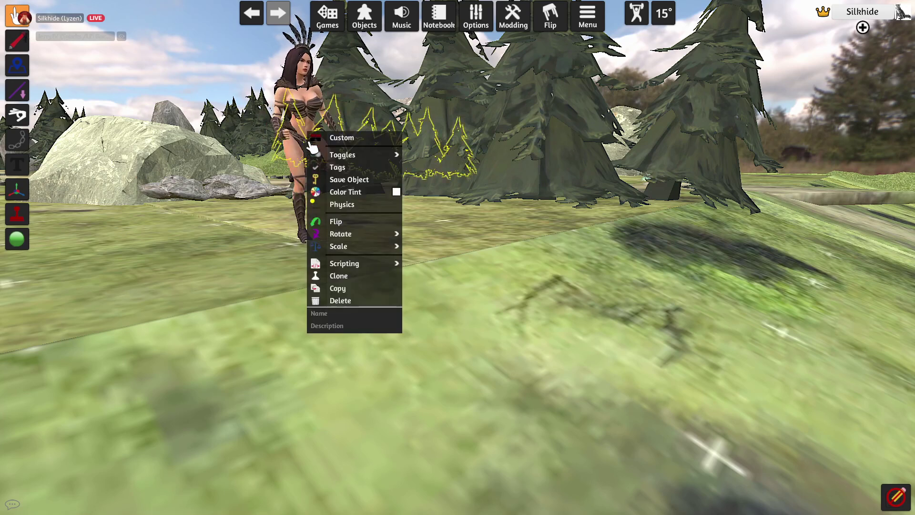
{"action": "left_click", "coordinate": [237, 242]}
{"action": "right_click", "coordinate": [300, 195]}
{"action": "mouse_move", "coordinate": [396, 205]}
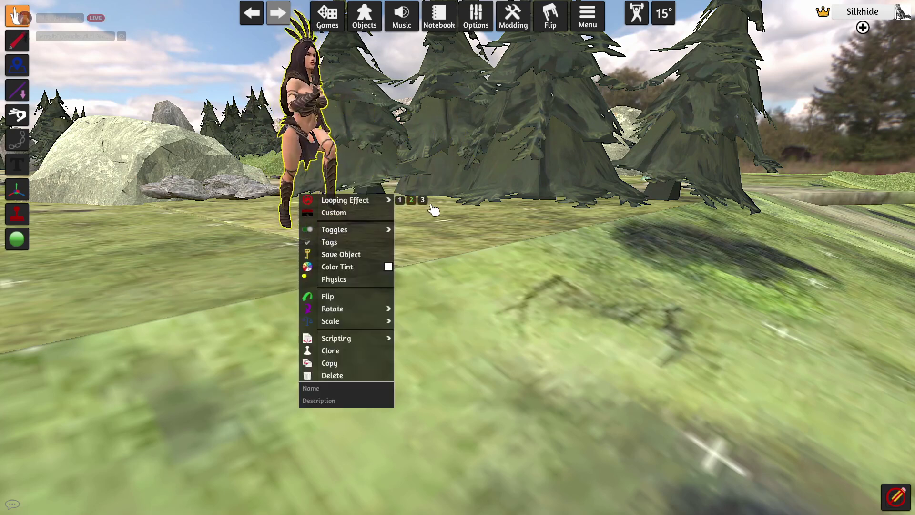
{"action": "left_click", "coordinate": [495, 258]}
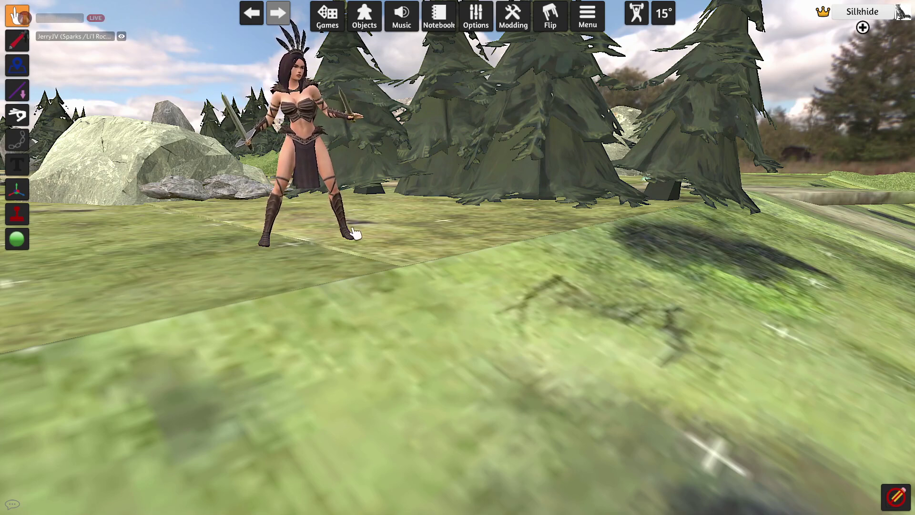
{"action": "scroll", "coordinate": [355, 234], "scroll_direction": "down", "scroll_amount": 5}
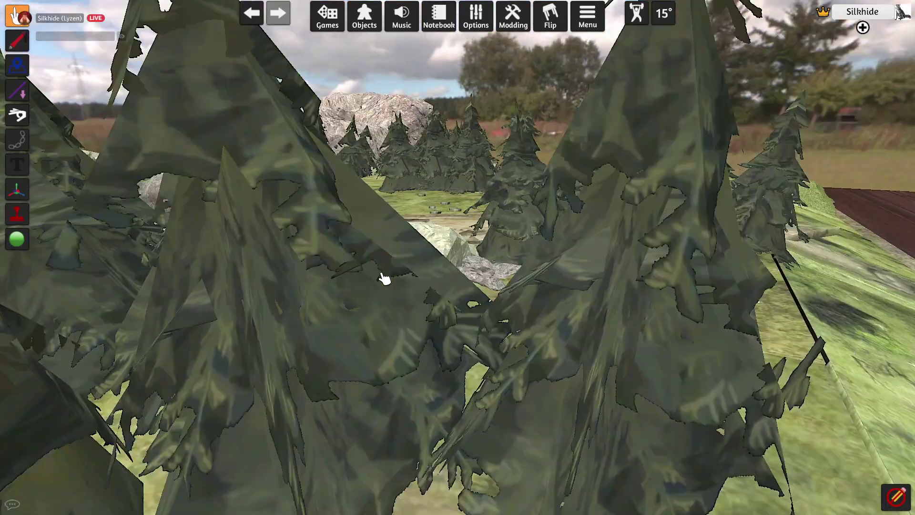